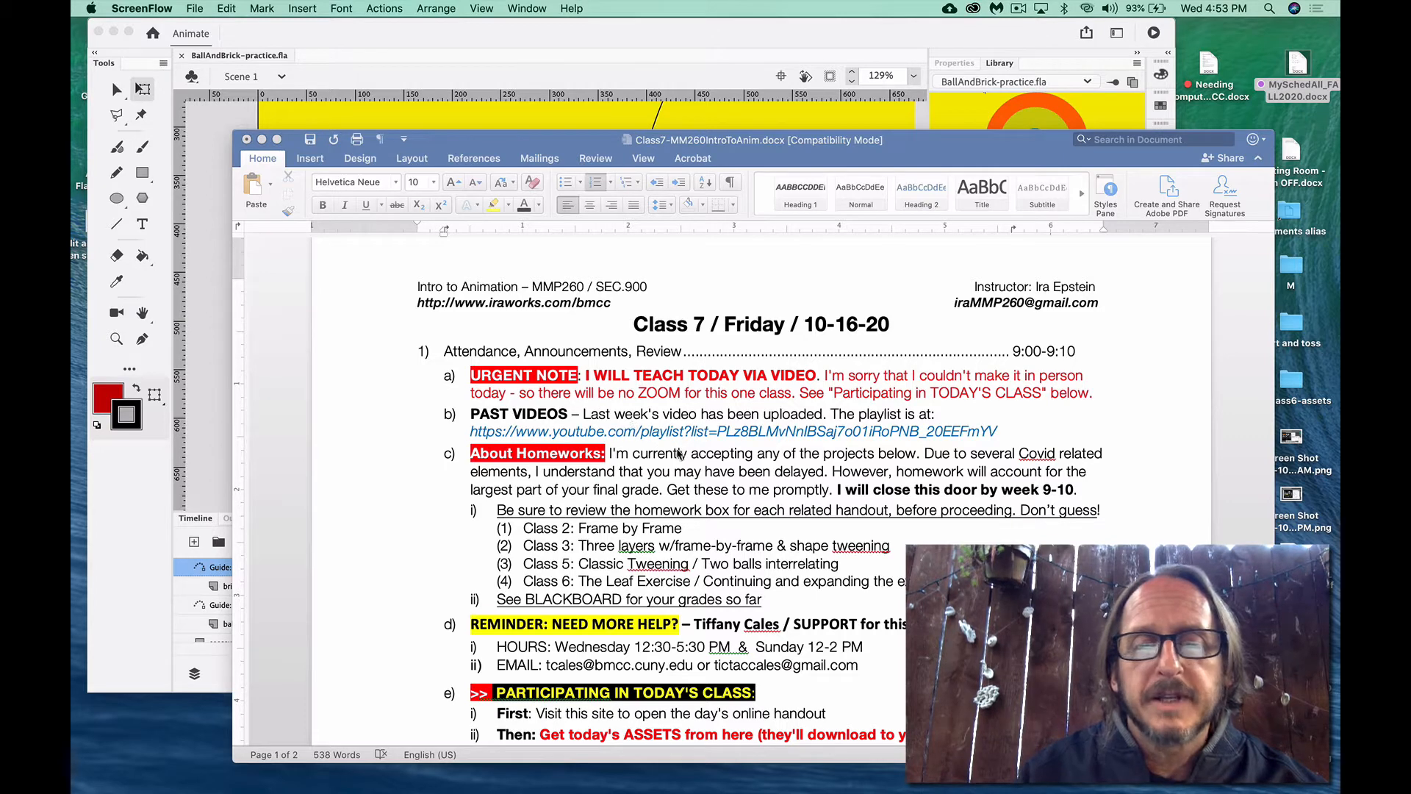
Review the Class 7 handout's homework list, the help reminder and the instructions for participating in today's class
scroll(679, 453, "down", 3)
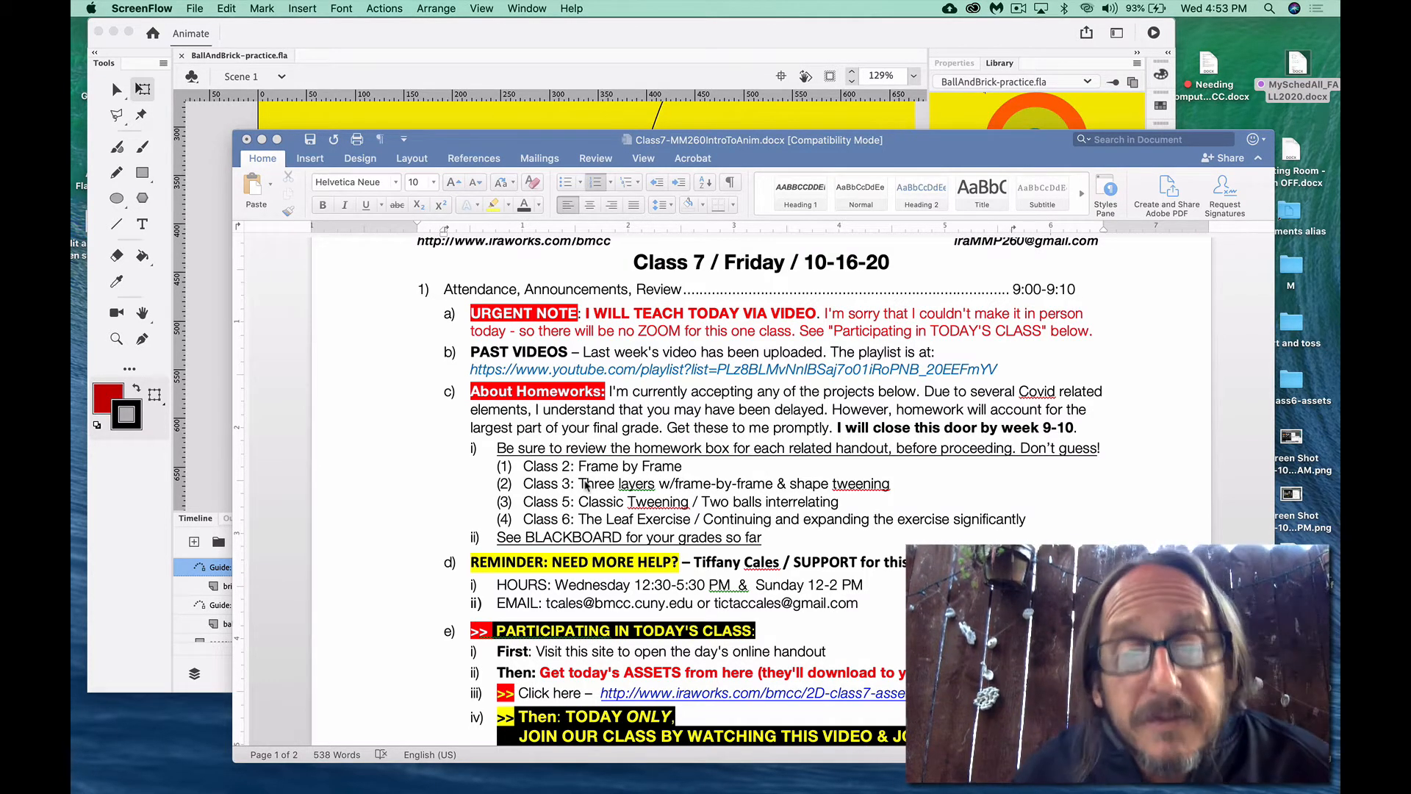
scroll(586, 485, "down", 2)
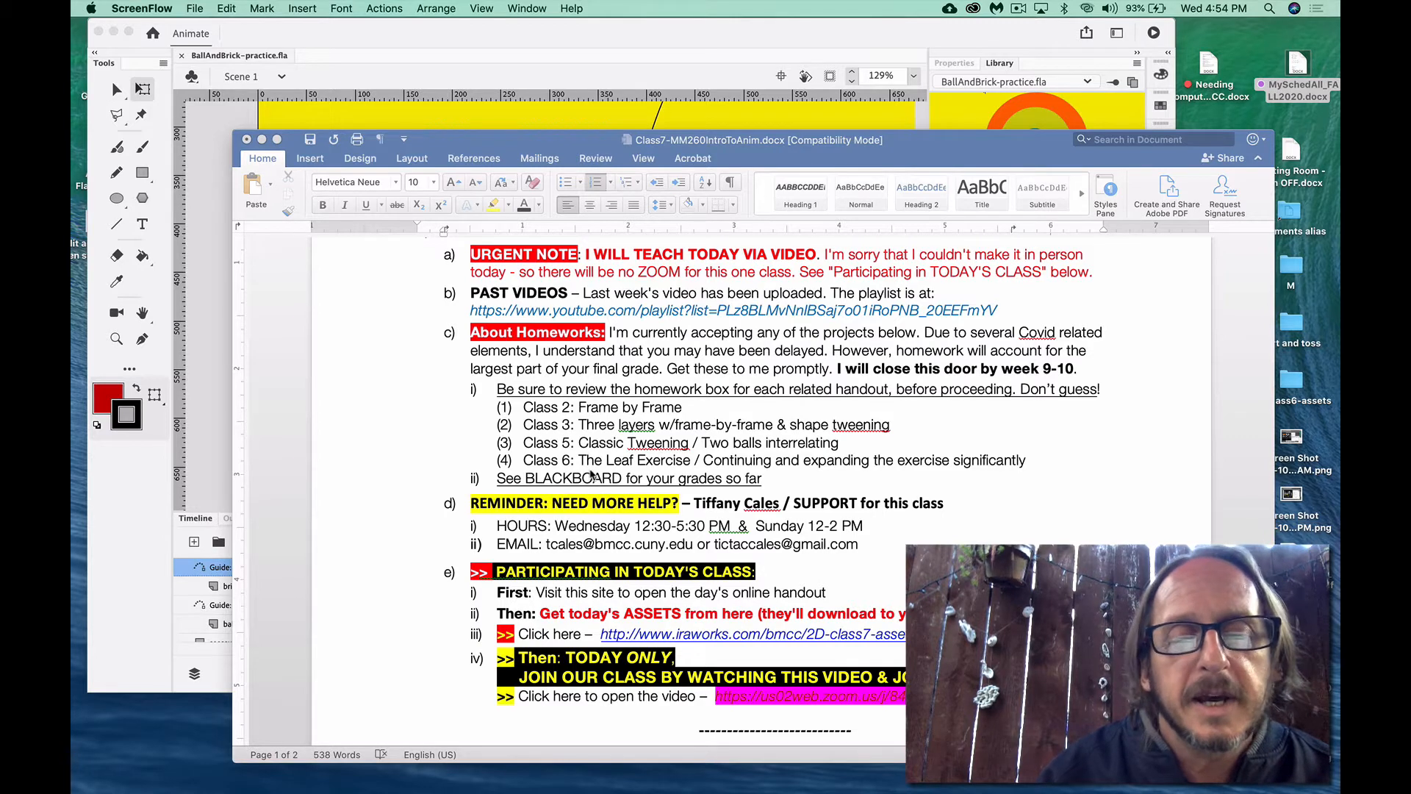
scroll(593, 474, "down", 5)
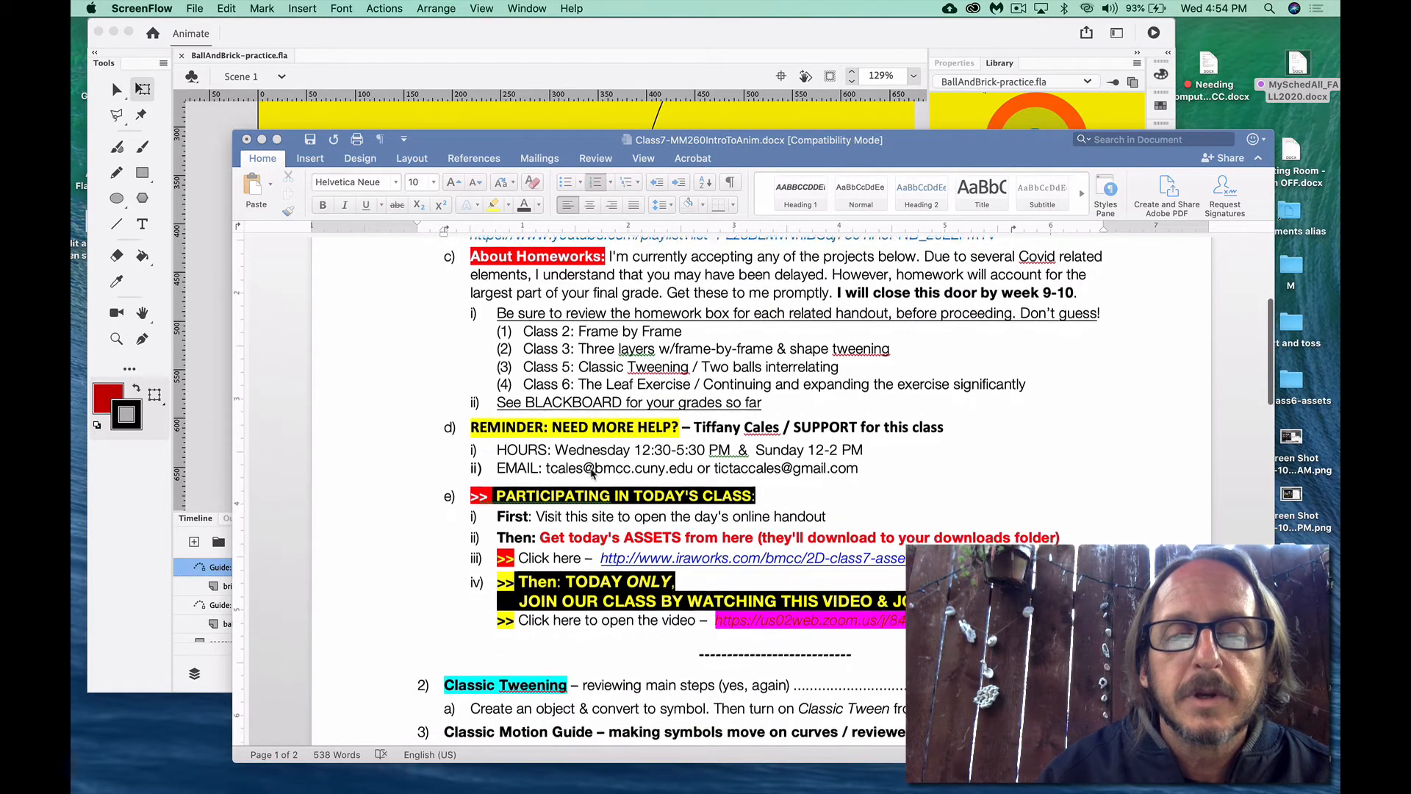
scroll(592, 474, "down", 1)
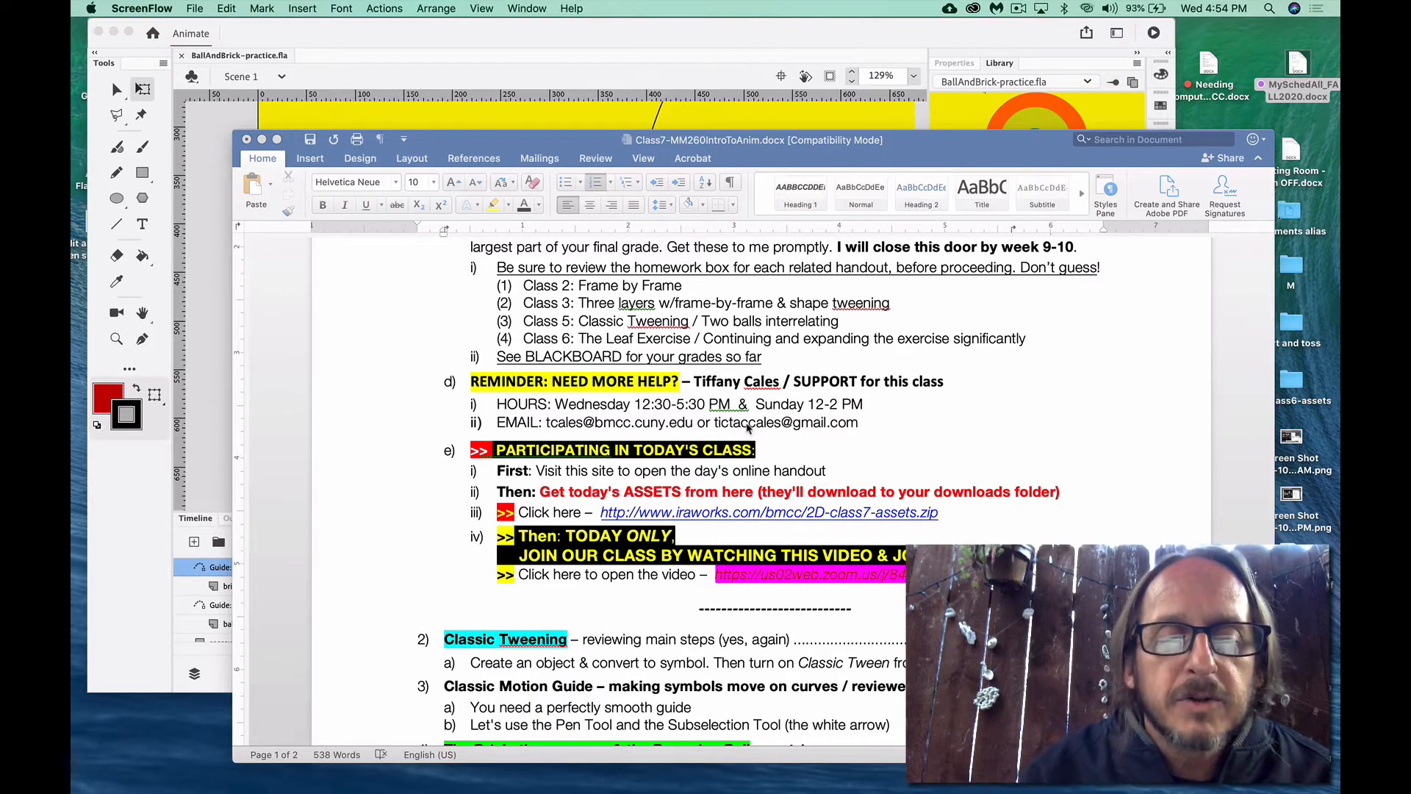
scroll(748, 427, "down", 3)
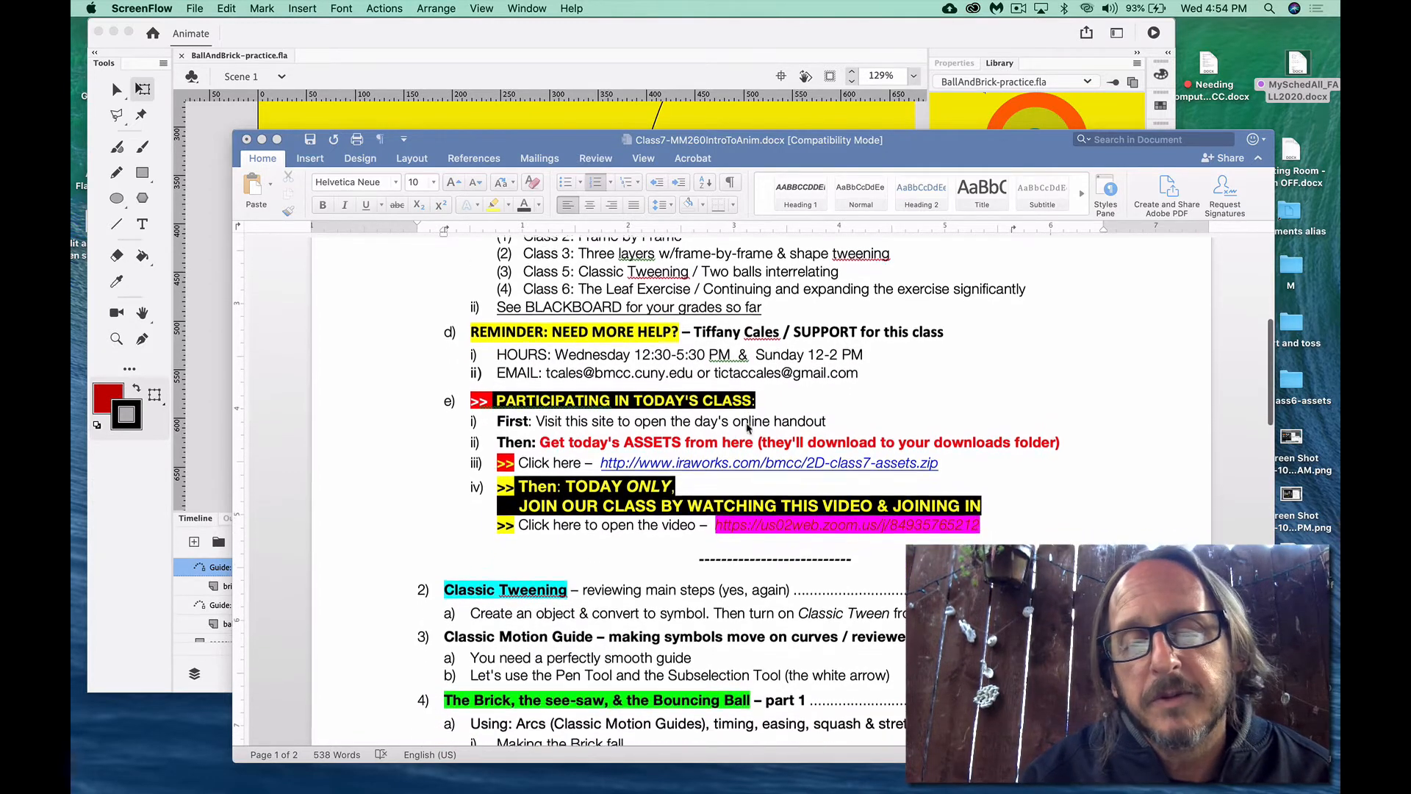
scroll(747, 427, "up", 4)
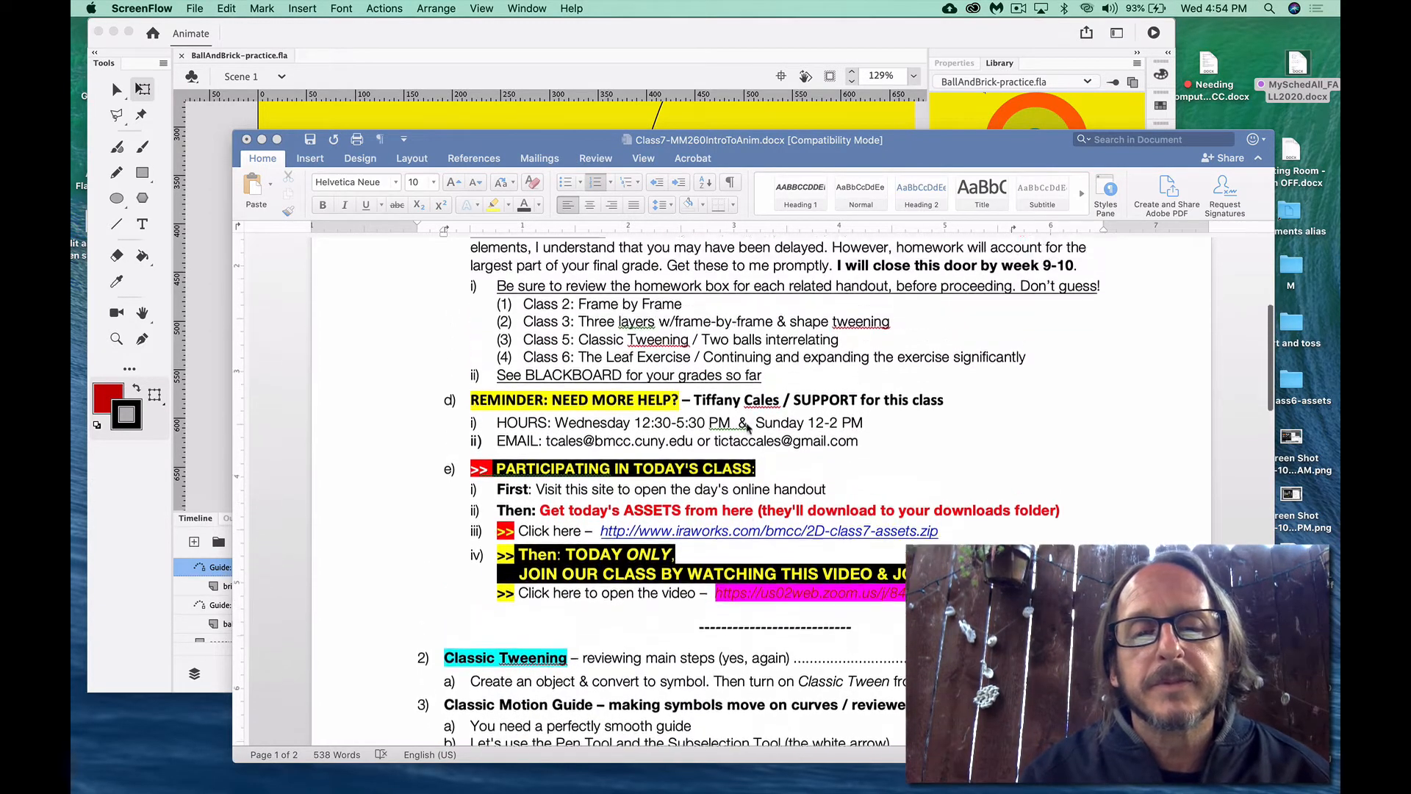
scroll(747, 427, "up", 1)
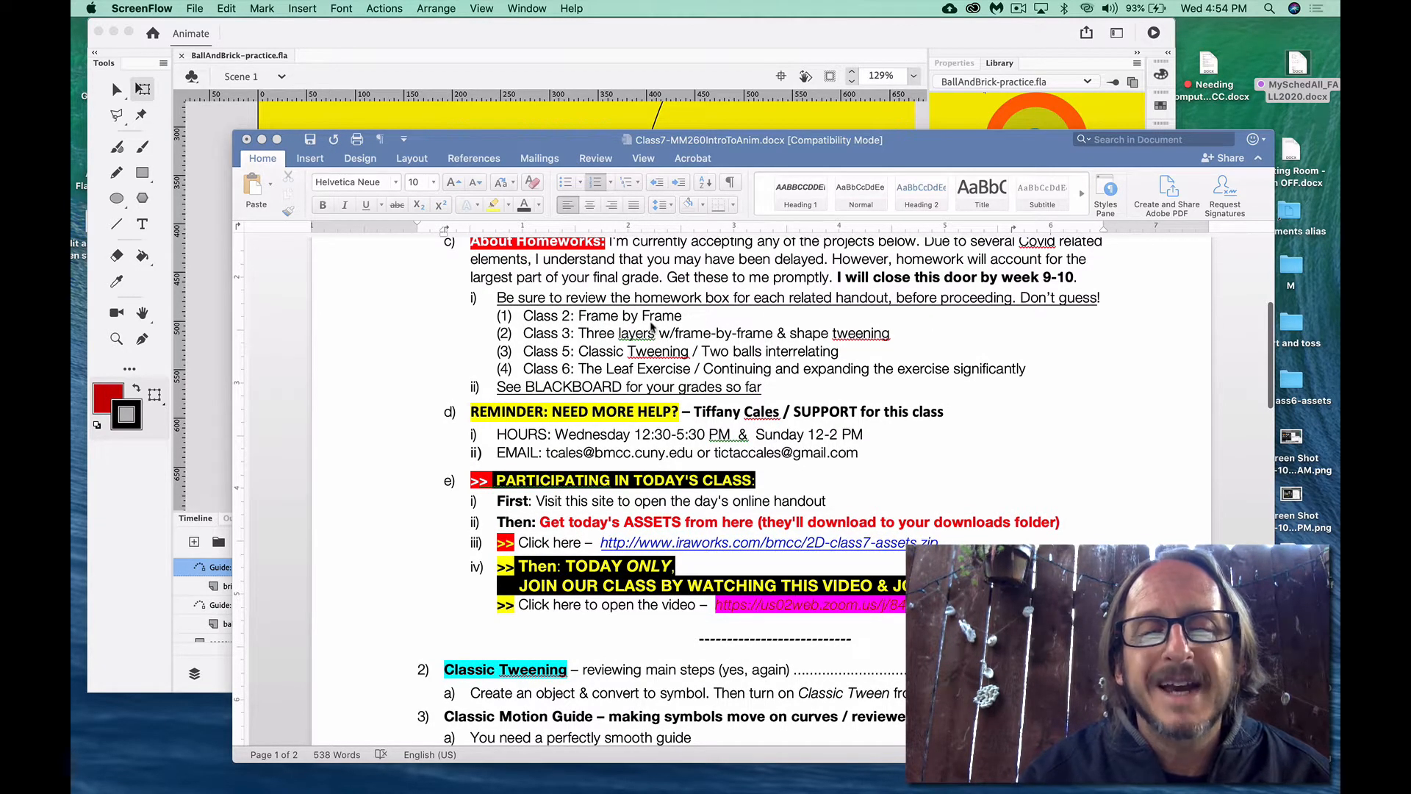
scroll(673, 359, "up", 1)
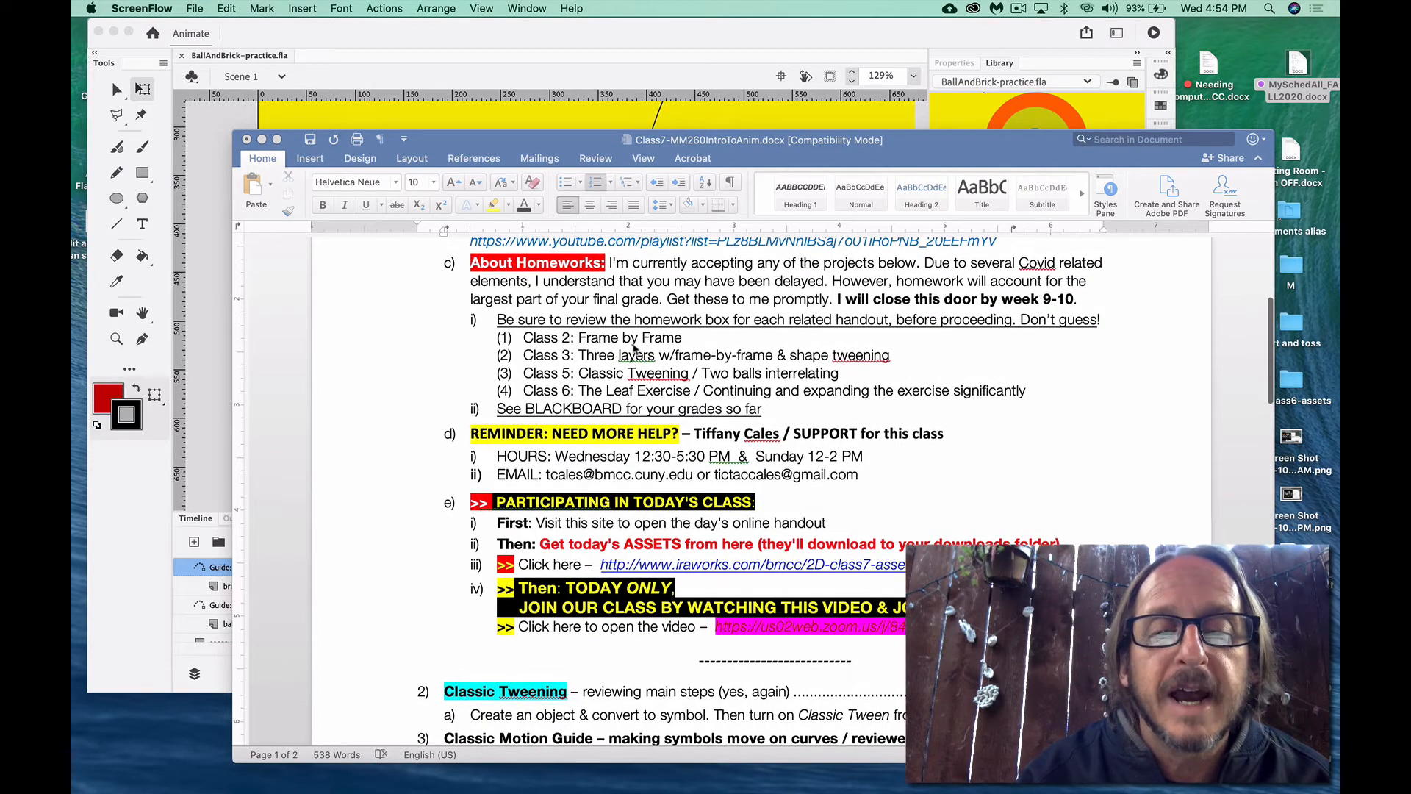
scroll(648, 390, "up", 3)
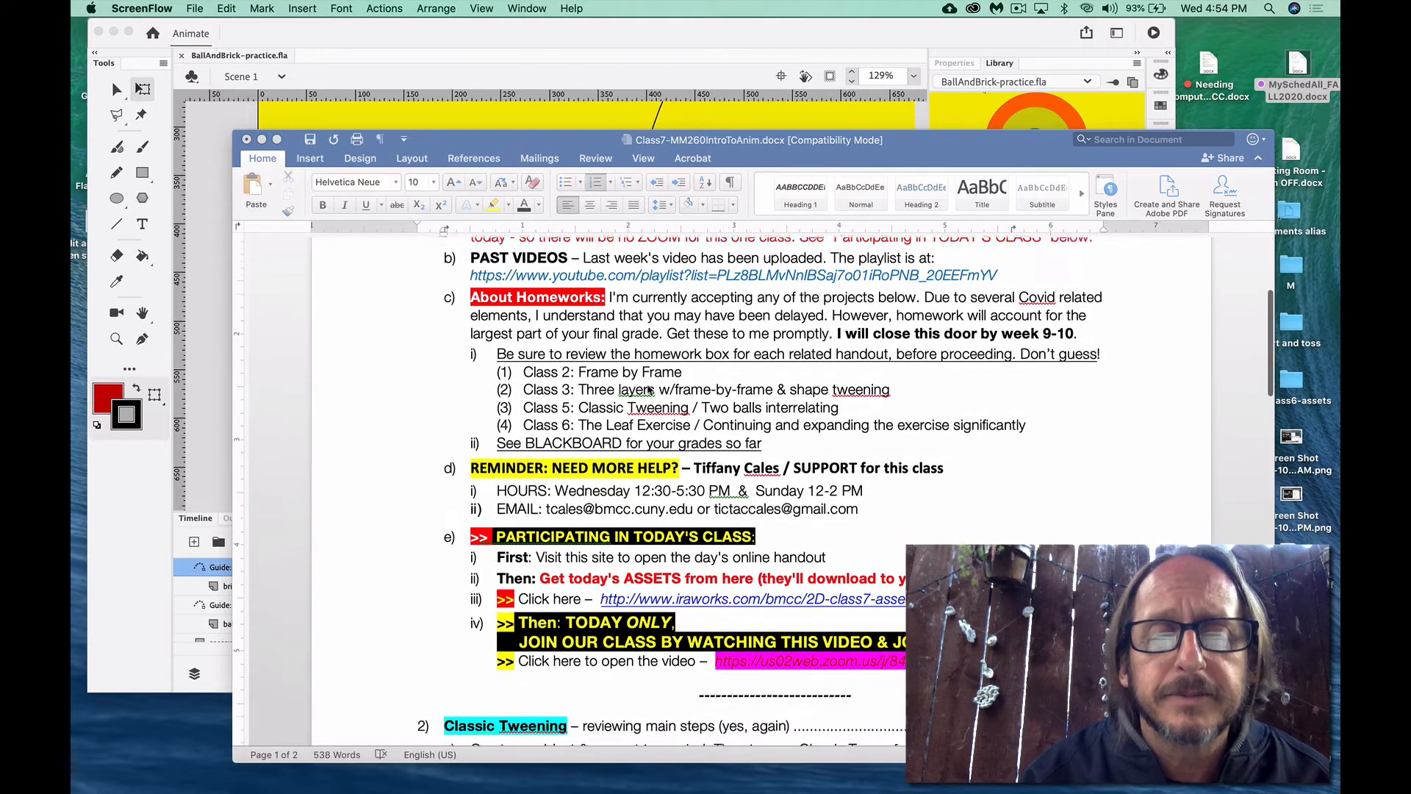
Read on through the handout's participation links and the class agenda, down to the Additional Options item
scroll(649, 390, "down", 4)
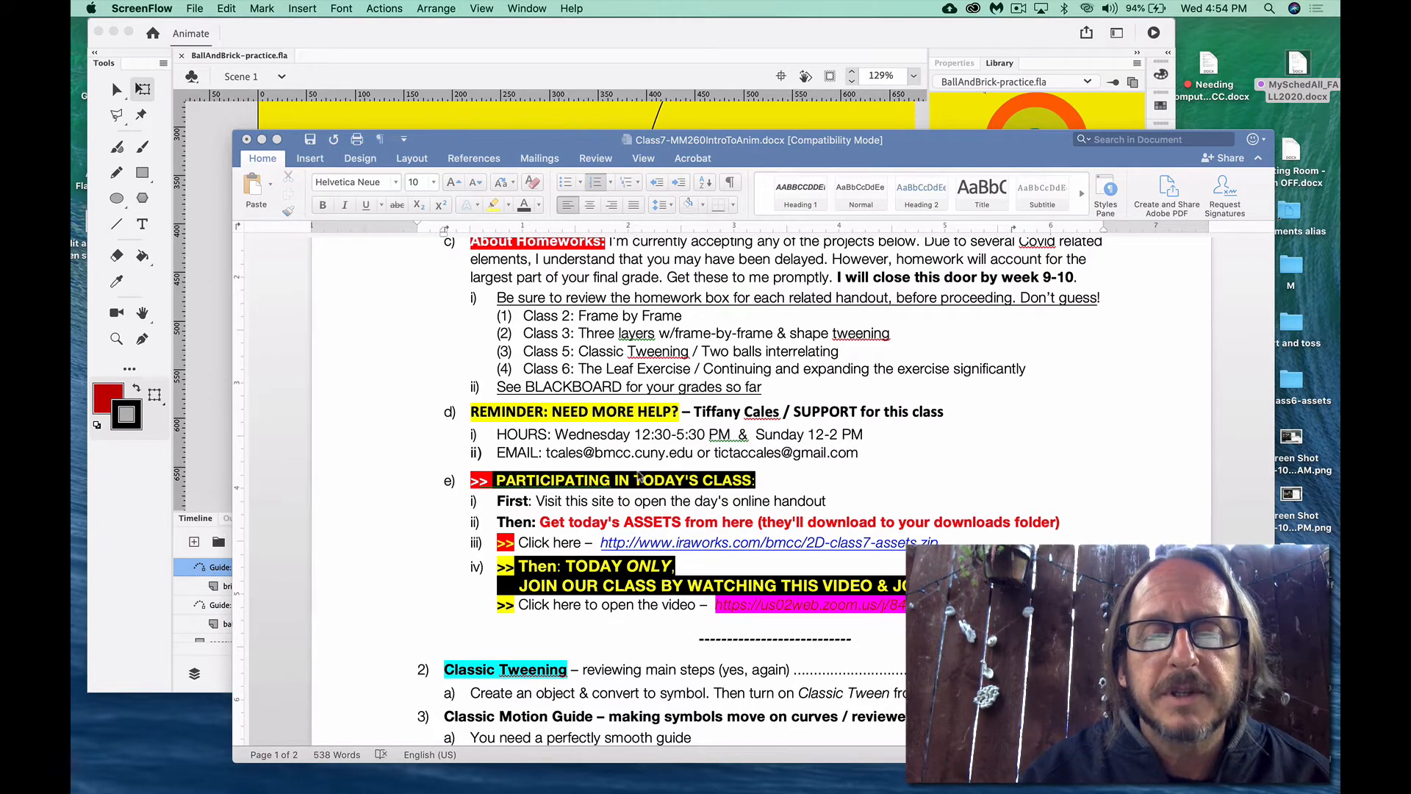
scroll(667, 439, "down", 3)
scroll(667, 440, "down", 2)
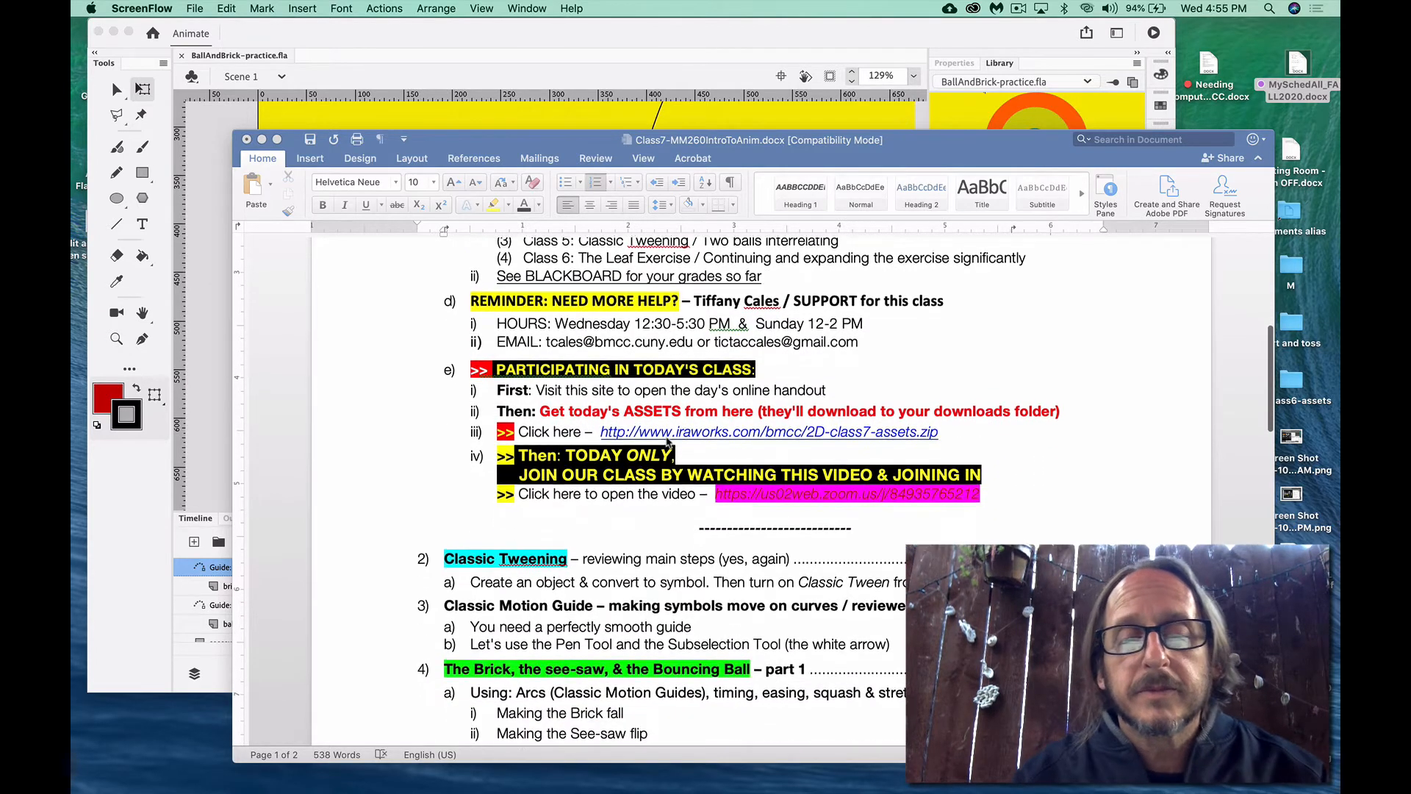
scroll(660, 438, "down", 1)
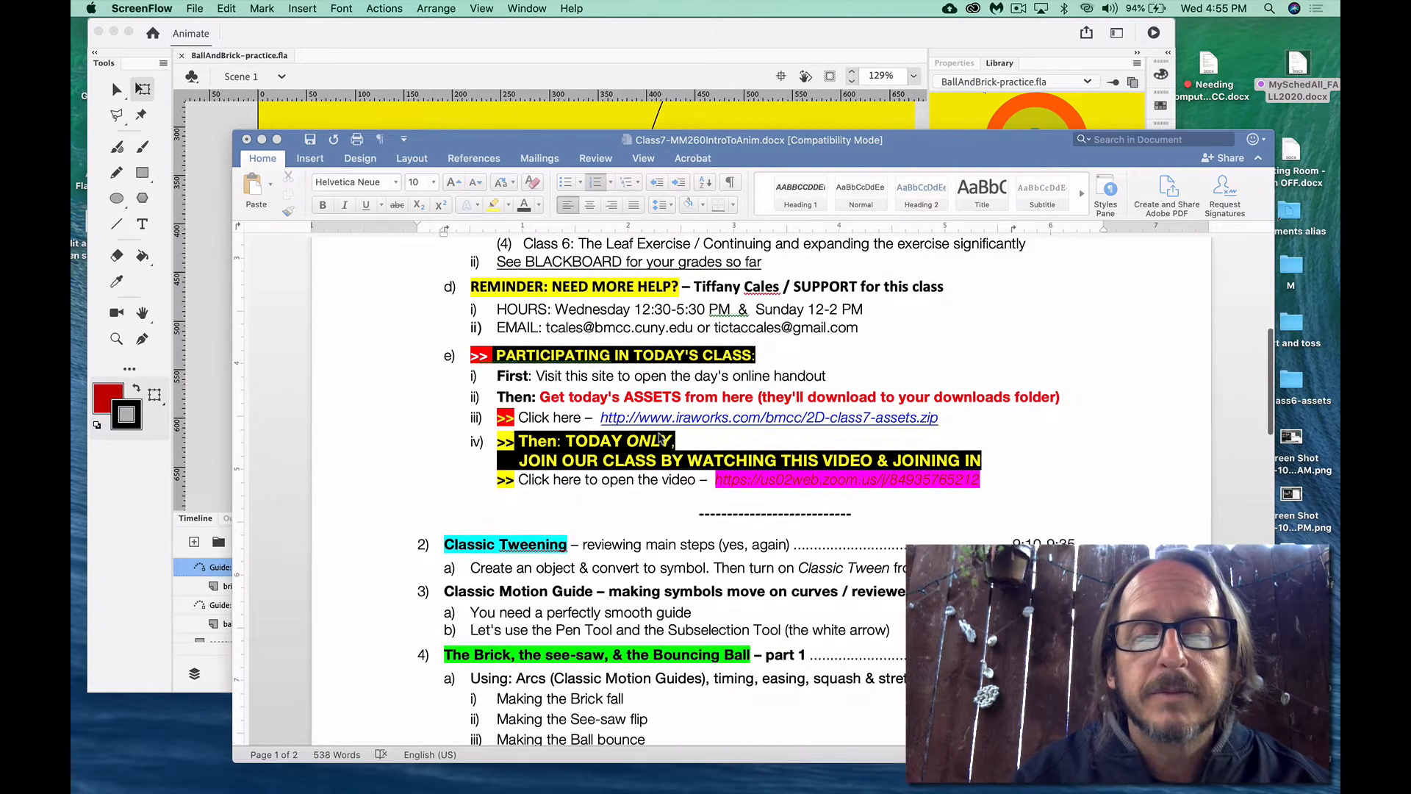
scroll(659, 438, "down", 4)
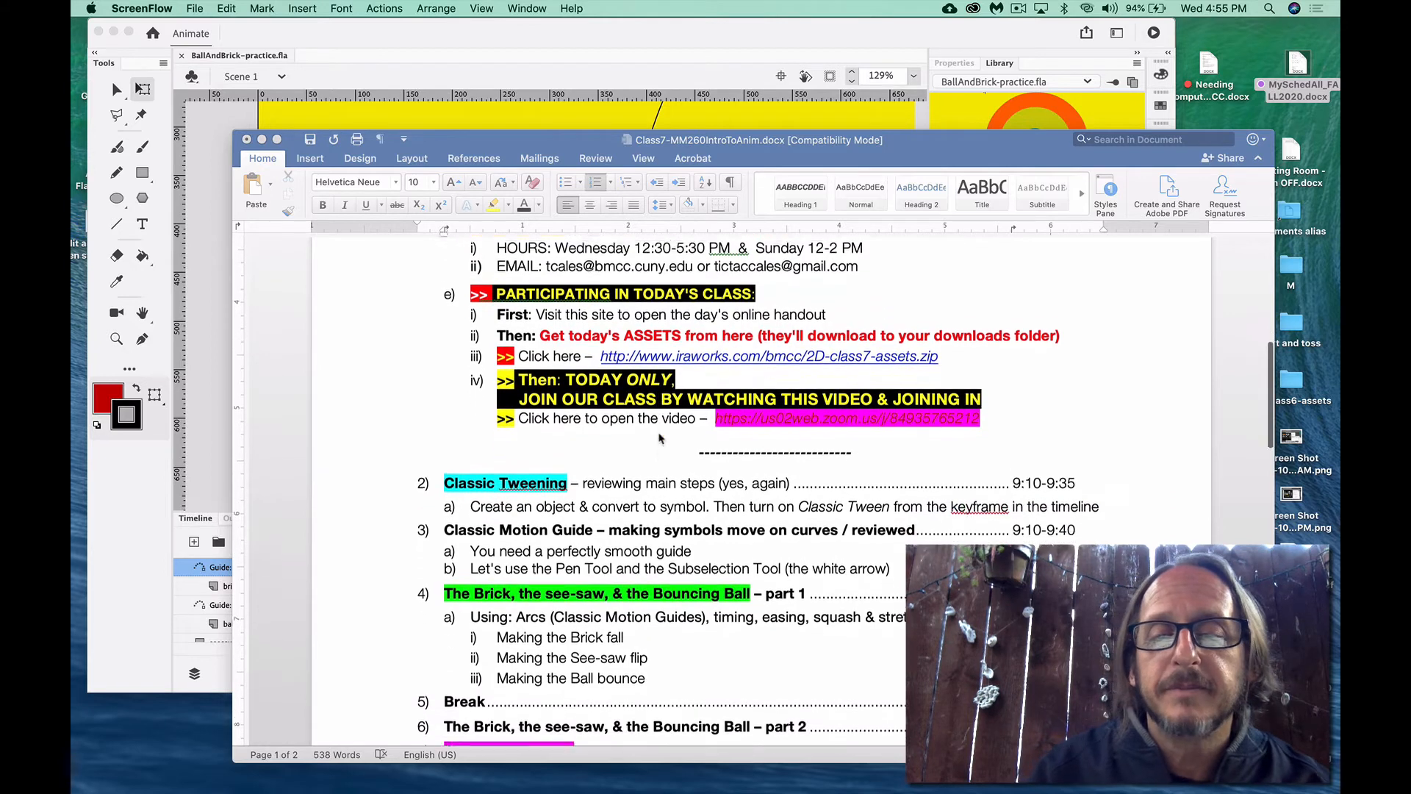
scroll(659, 438, "down", 1)
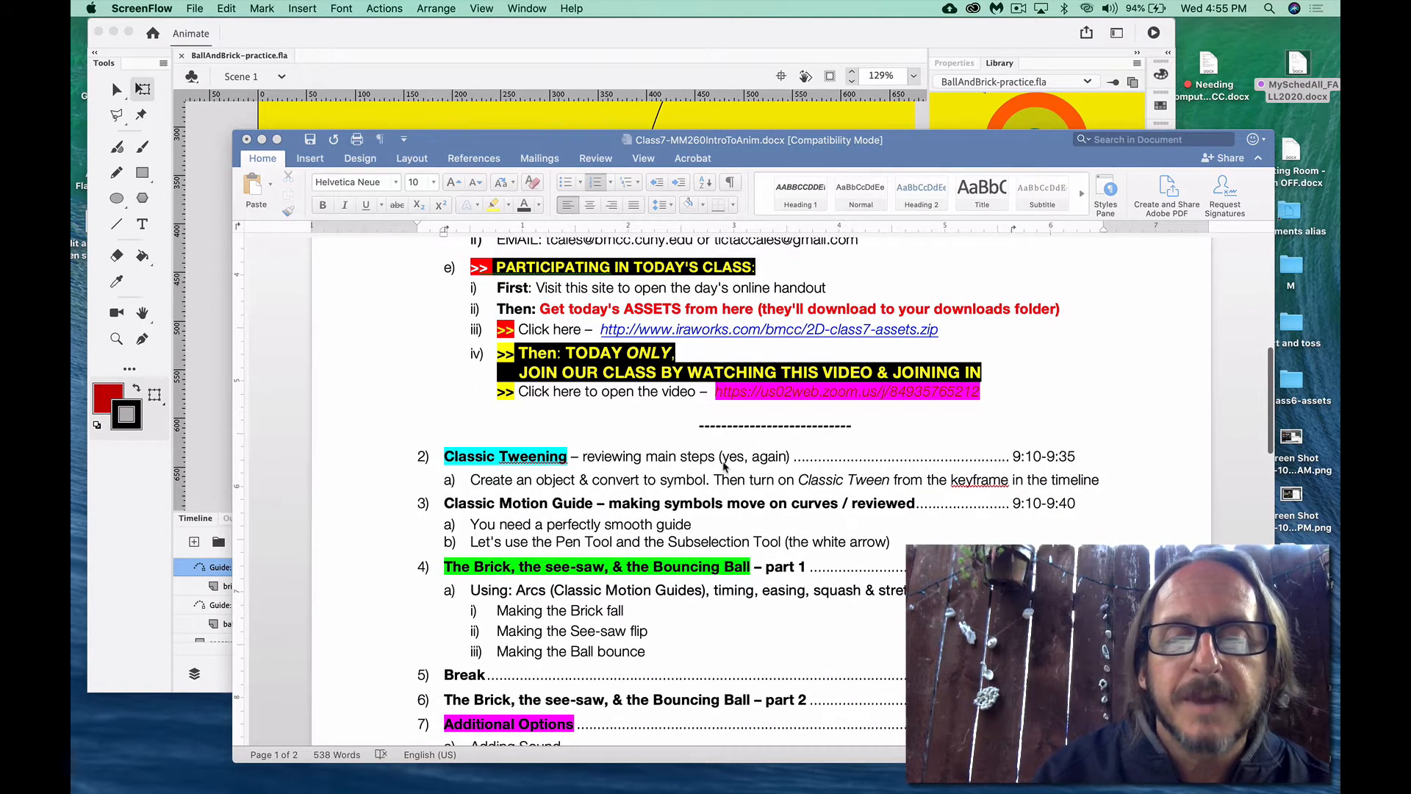
scroll(724, 468, "down", 3)
scroll(724, 467, "down", 5)
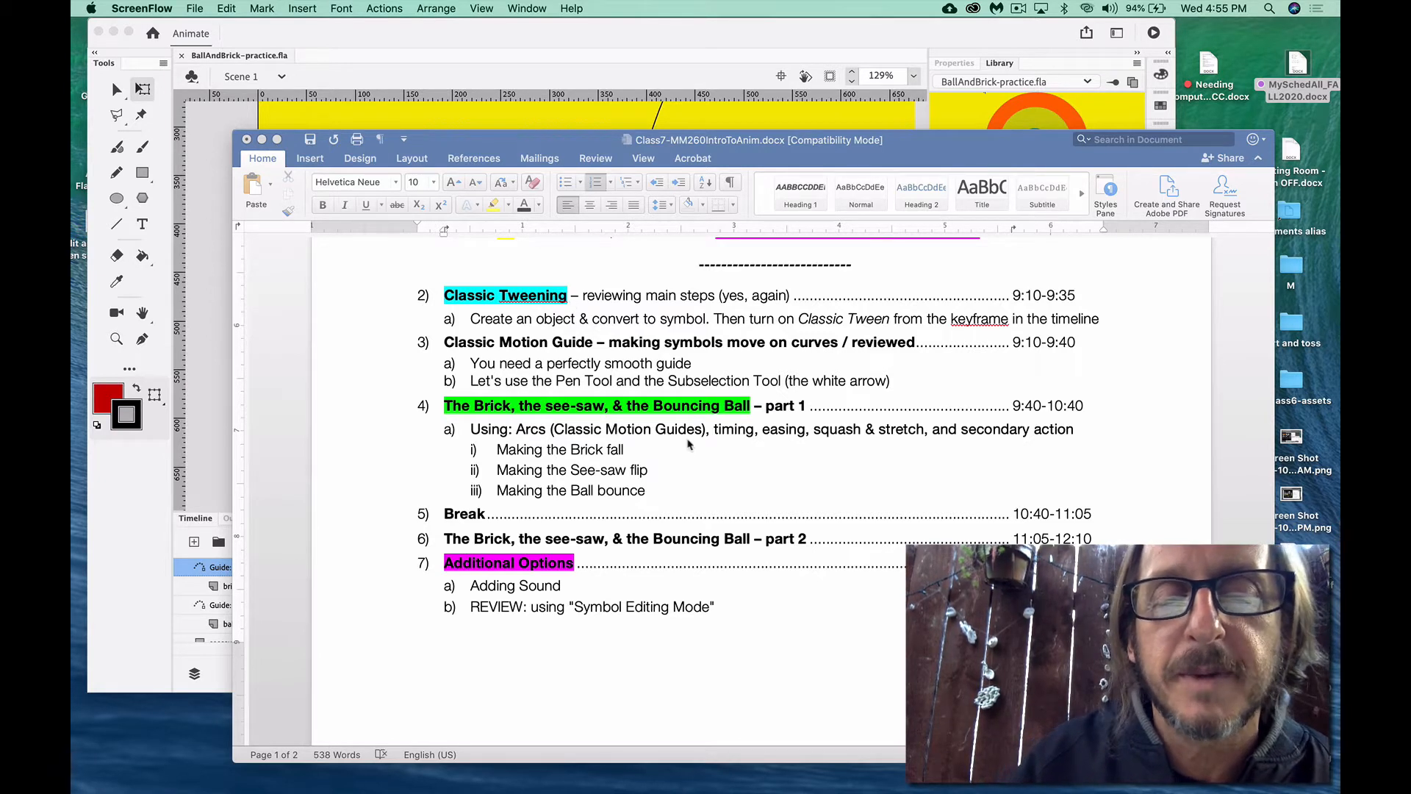
Capitalize "See-saw" in the agenda heading "The Brick, the see-saw, & the Bouncing Ball – part 1"
left_click(565, 432)
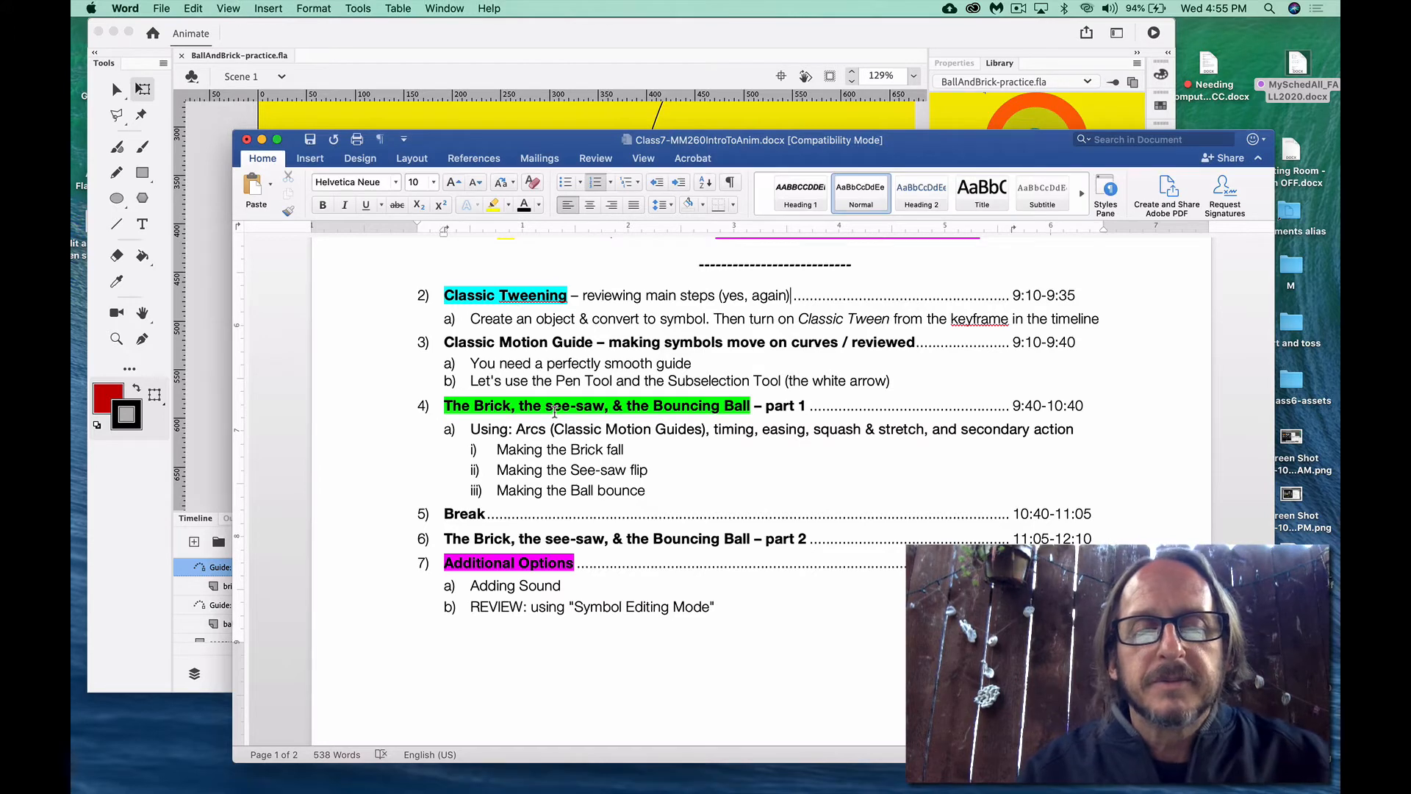
left_click(554, 406)
key("BackSpace")
type("S")
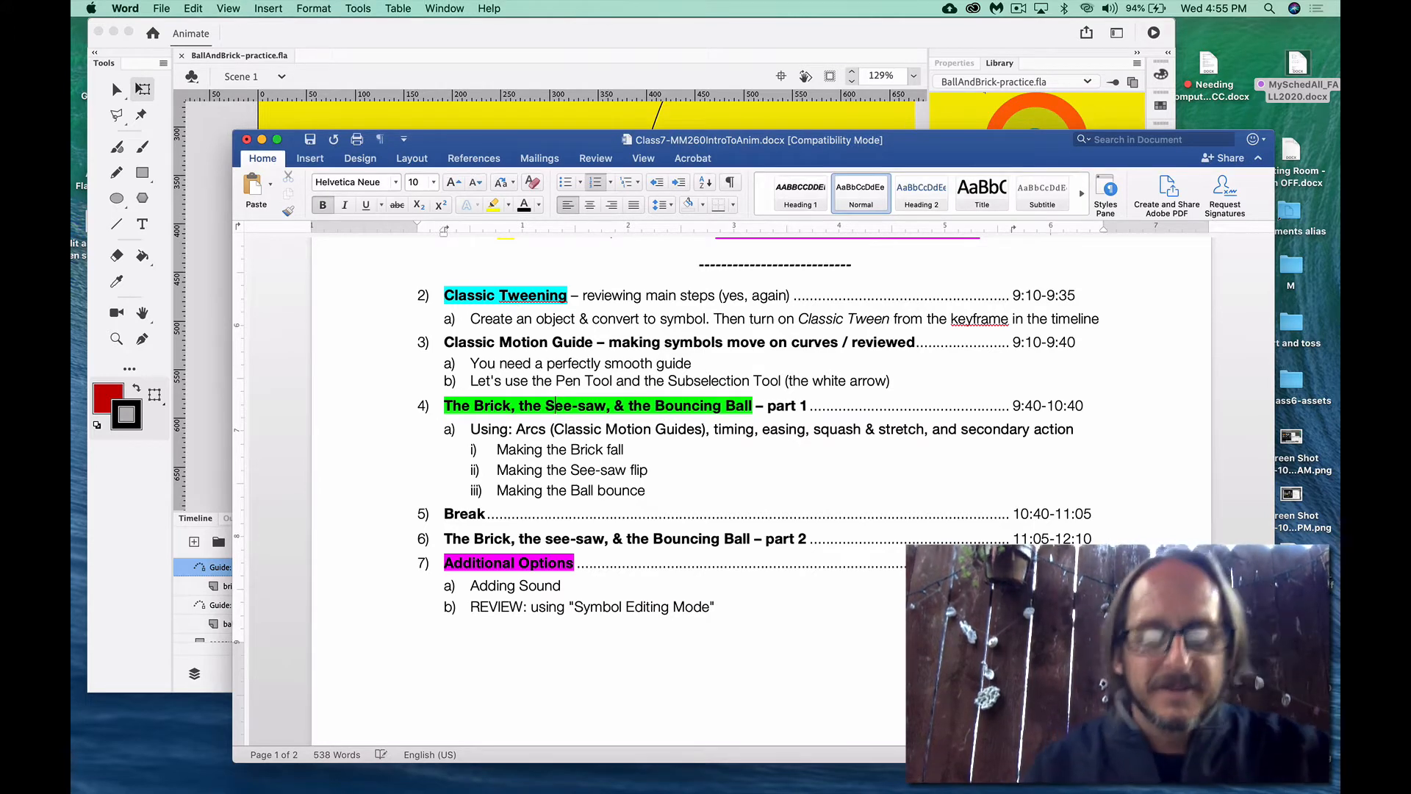
Minimize the handout to switch to Adobe Animate, test the BallAndBrick-practice movie, and close its preview
left_click(261, 140)
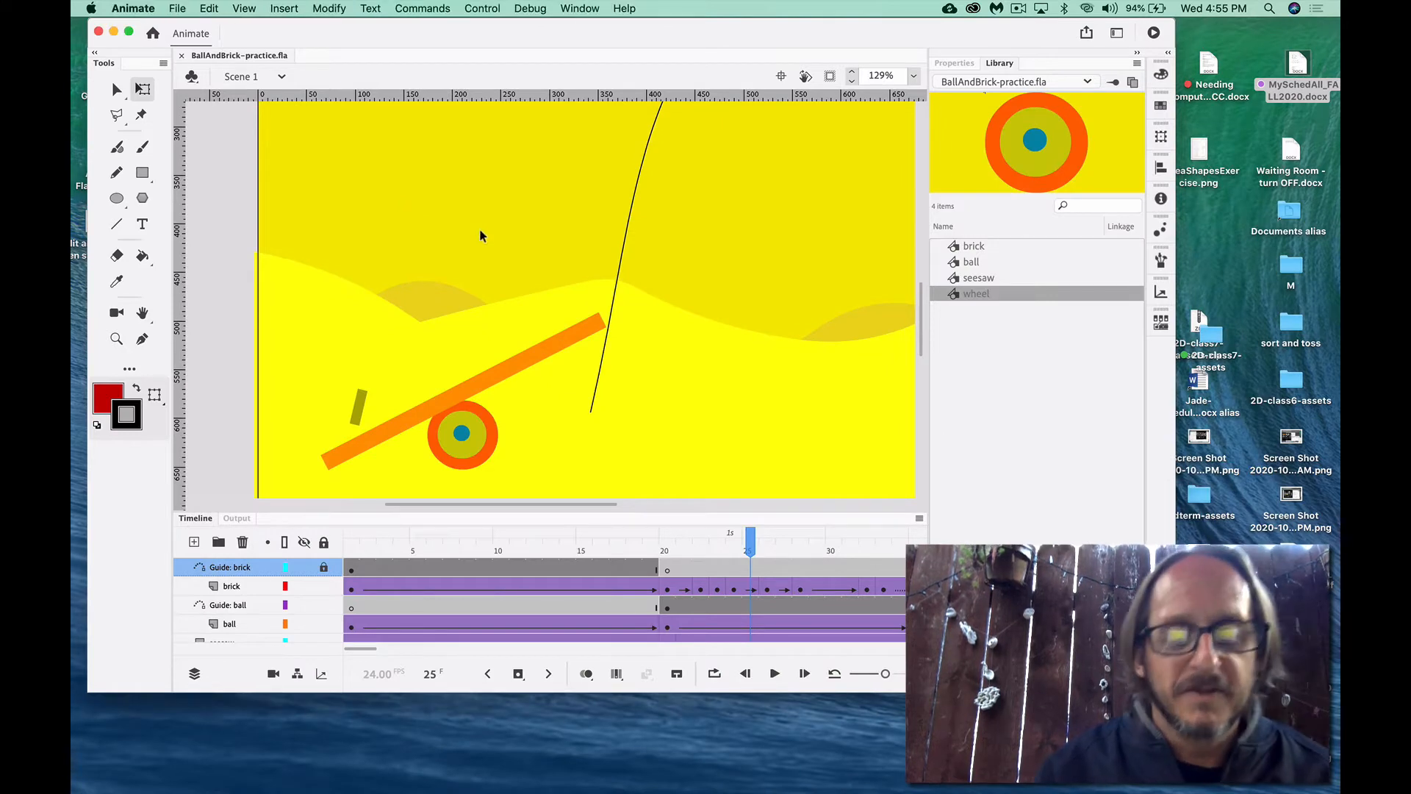
key("super+Return")
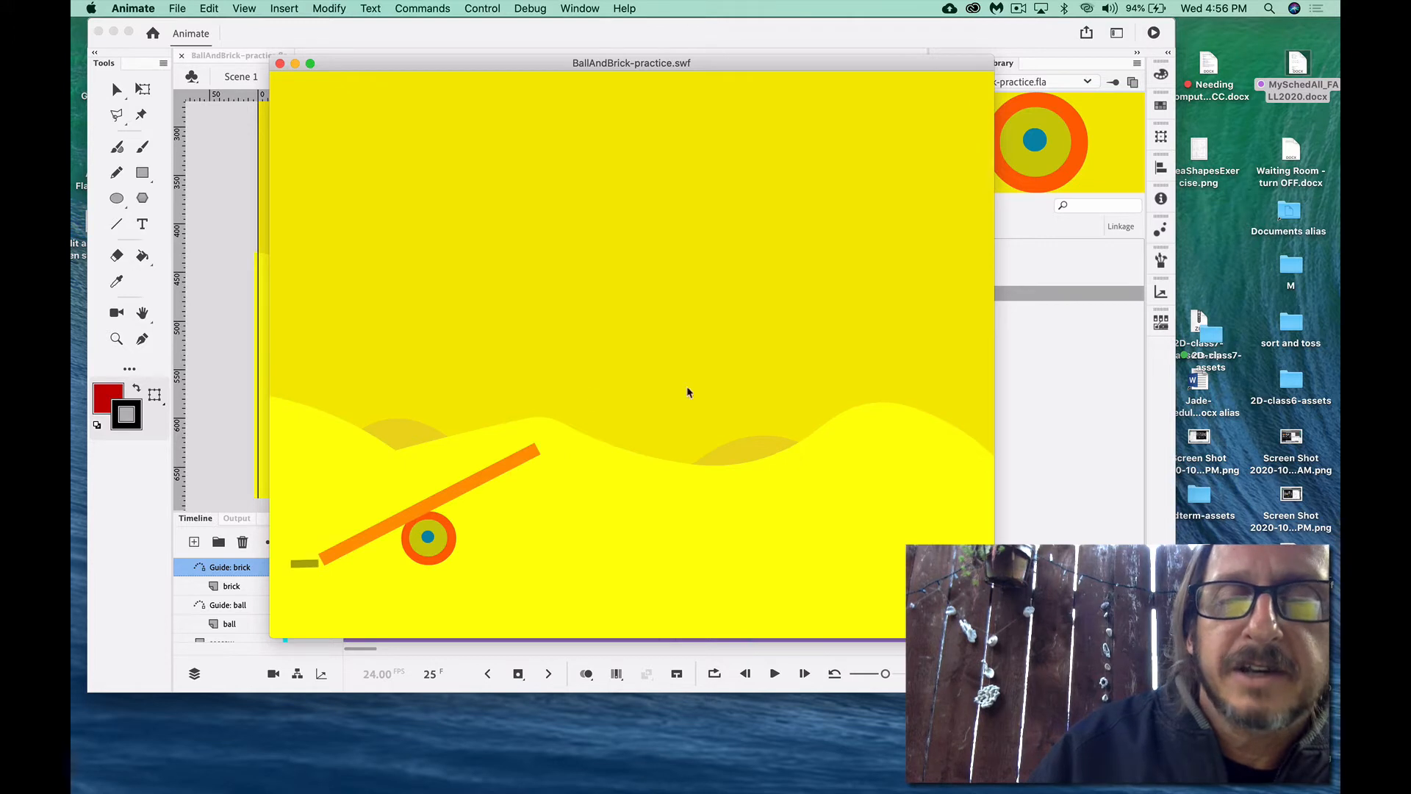
left_click(280, 64)
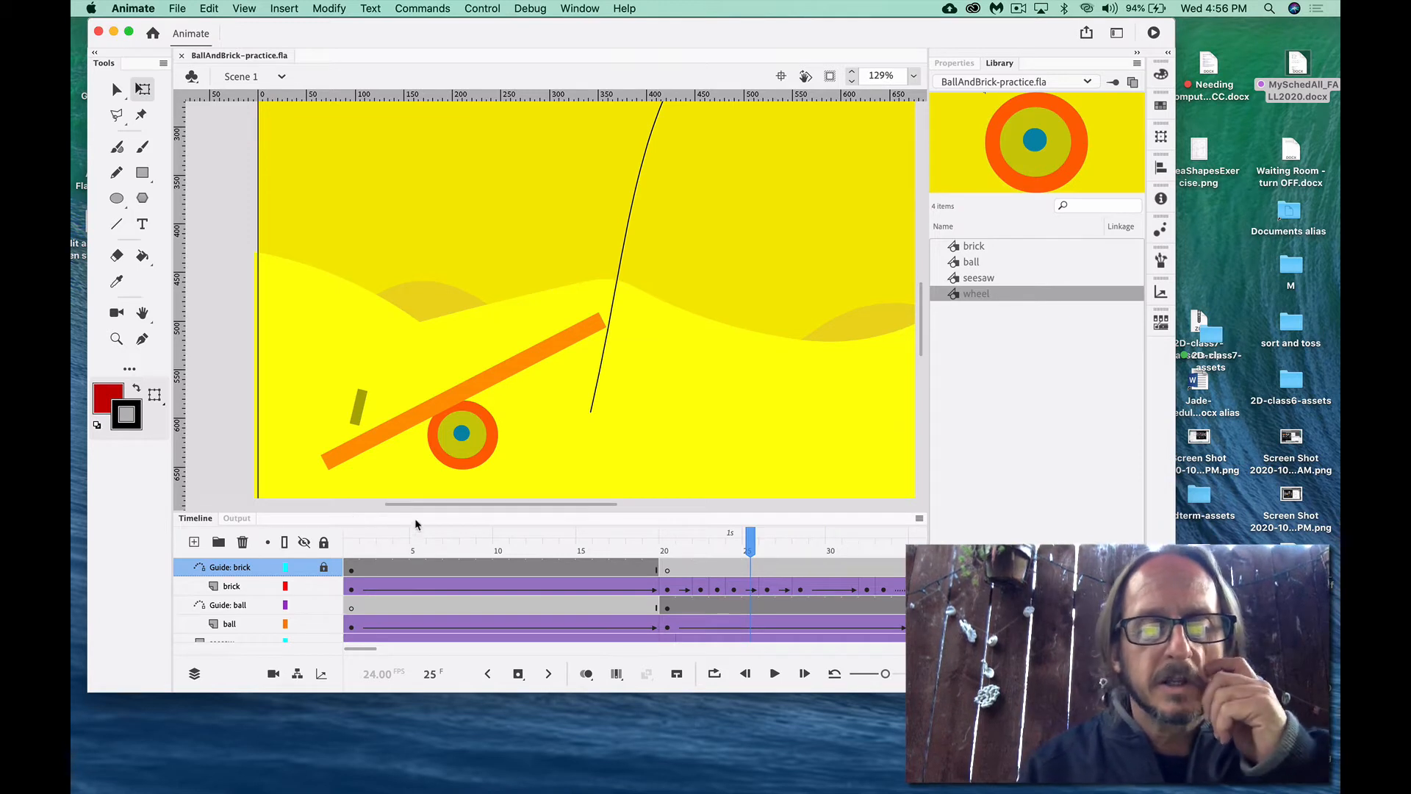
Enlarge the timeline and zoom out its frames so all layers and the full animation fit, and go to frame 1
left_click_drag(419, 513, 419, 433)
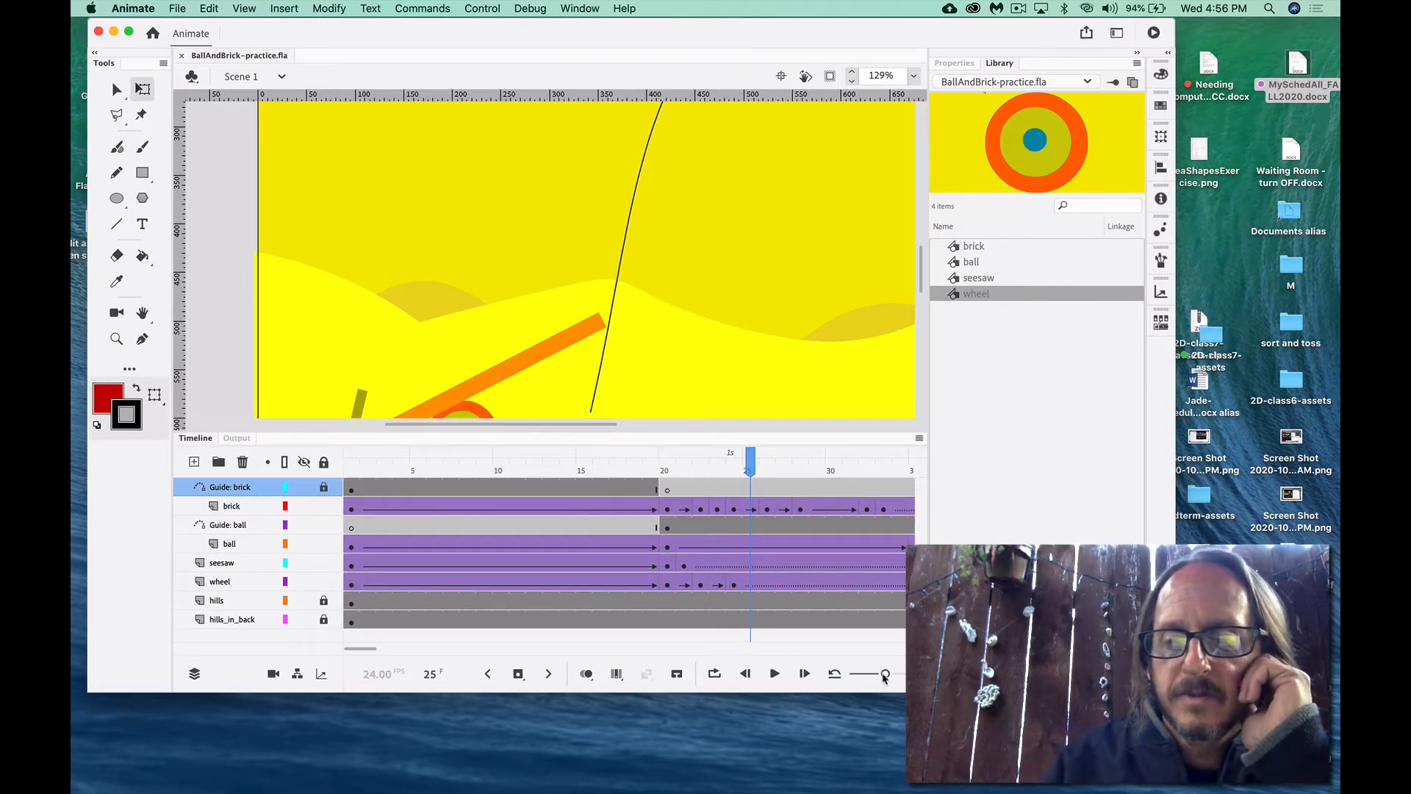
left_click_drag(885, 673, 870, 675)
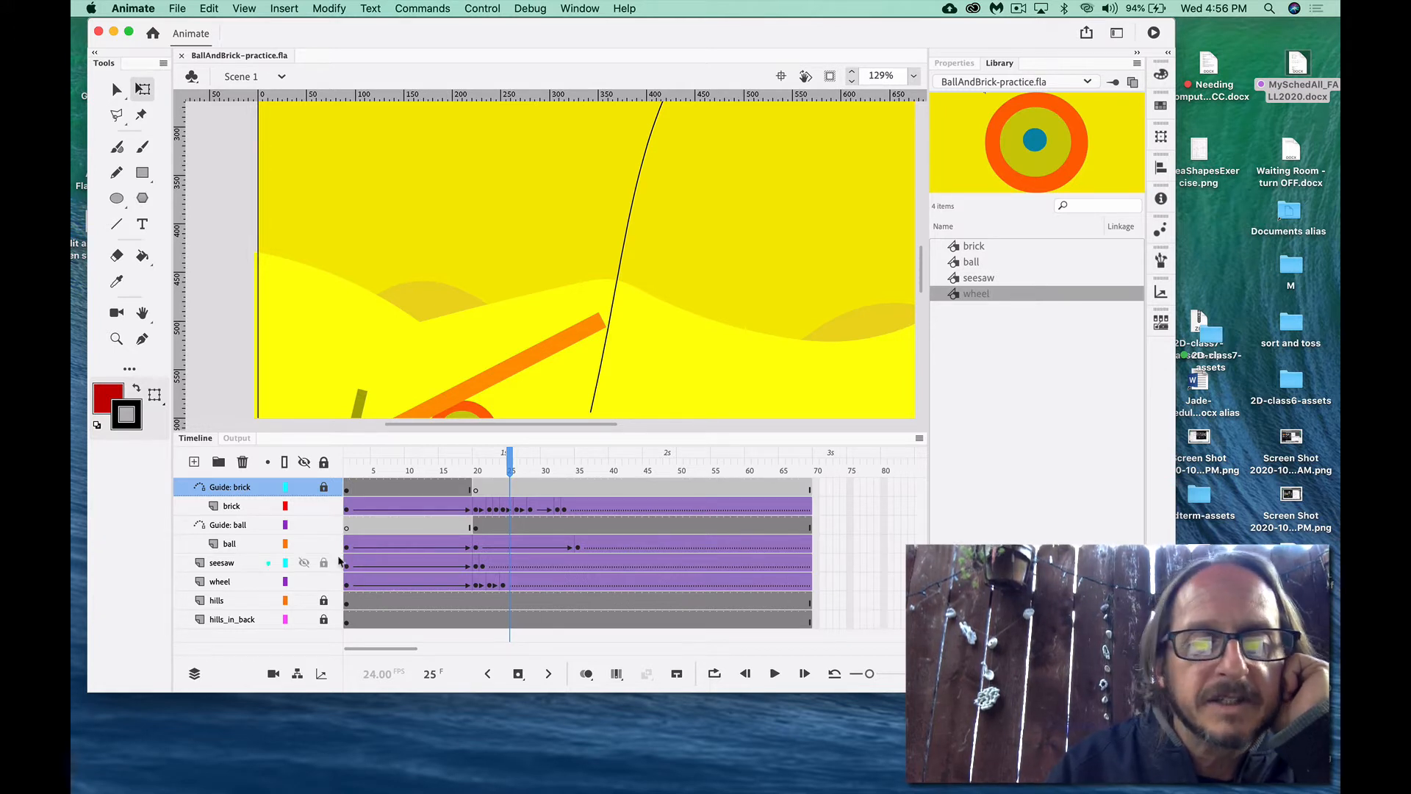
left_click(347, 469)
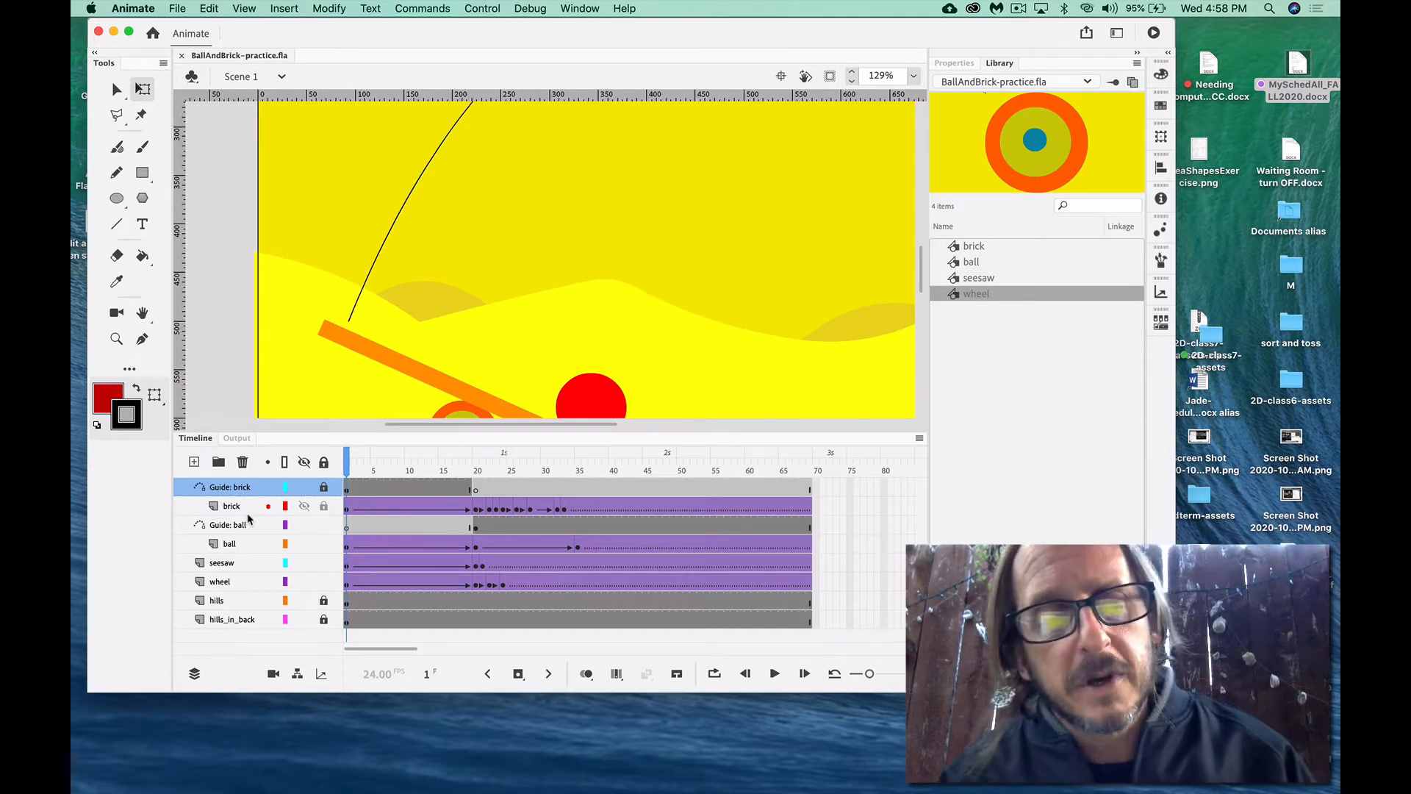
Fit the whole stage in view and hide the Guide: brick layer
key("super+2")
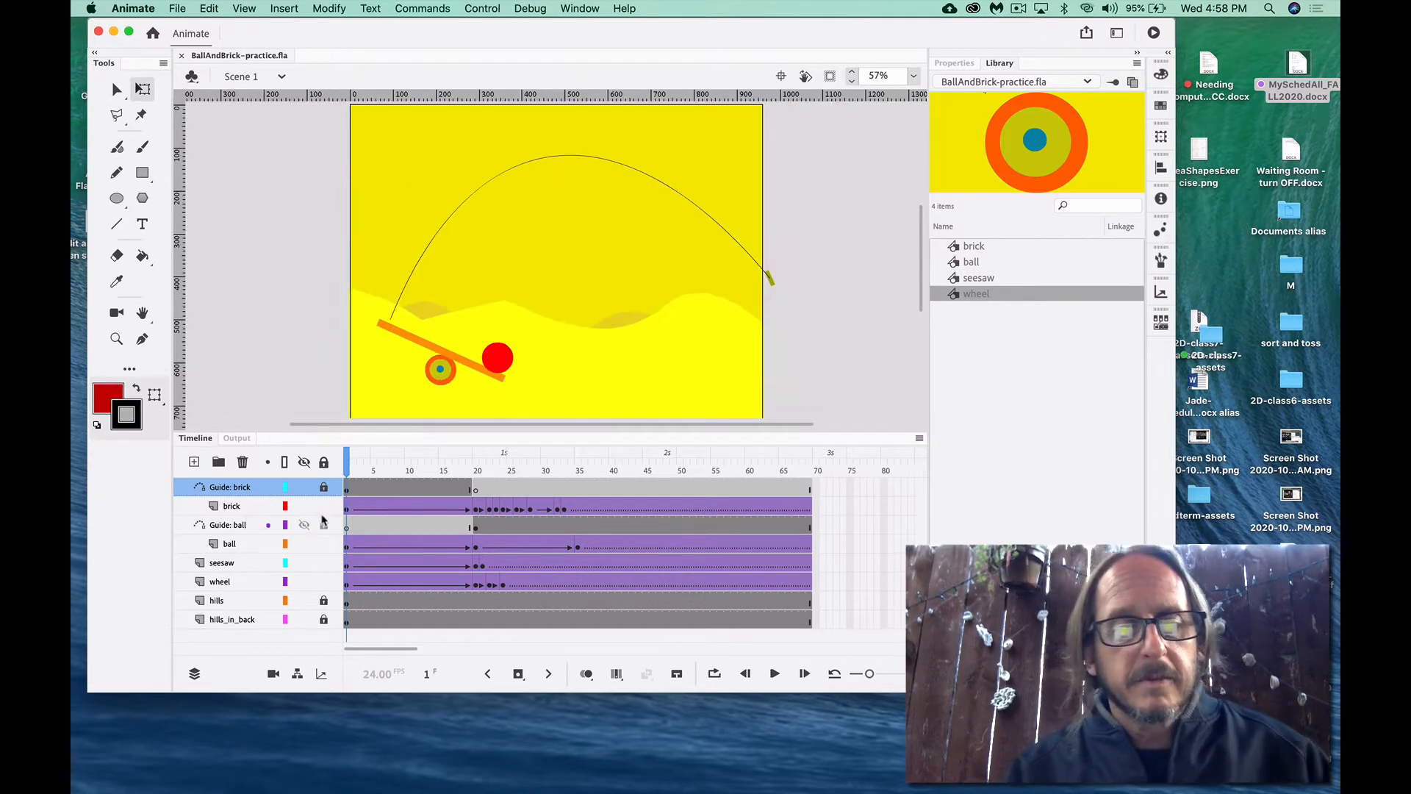
mouse_move(347, 459)
left_mouse_down()
mouse_move(443, 459)
mouse_move(346, 459)
left_mouse_up()
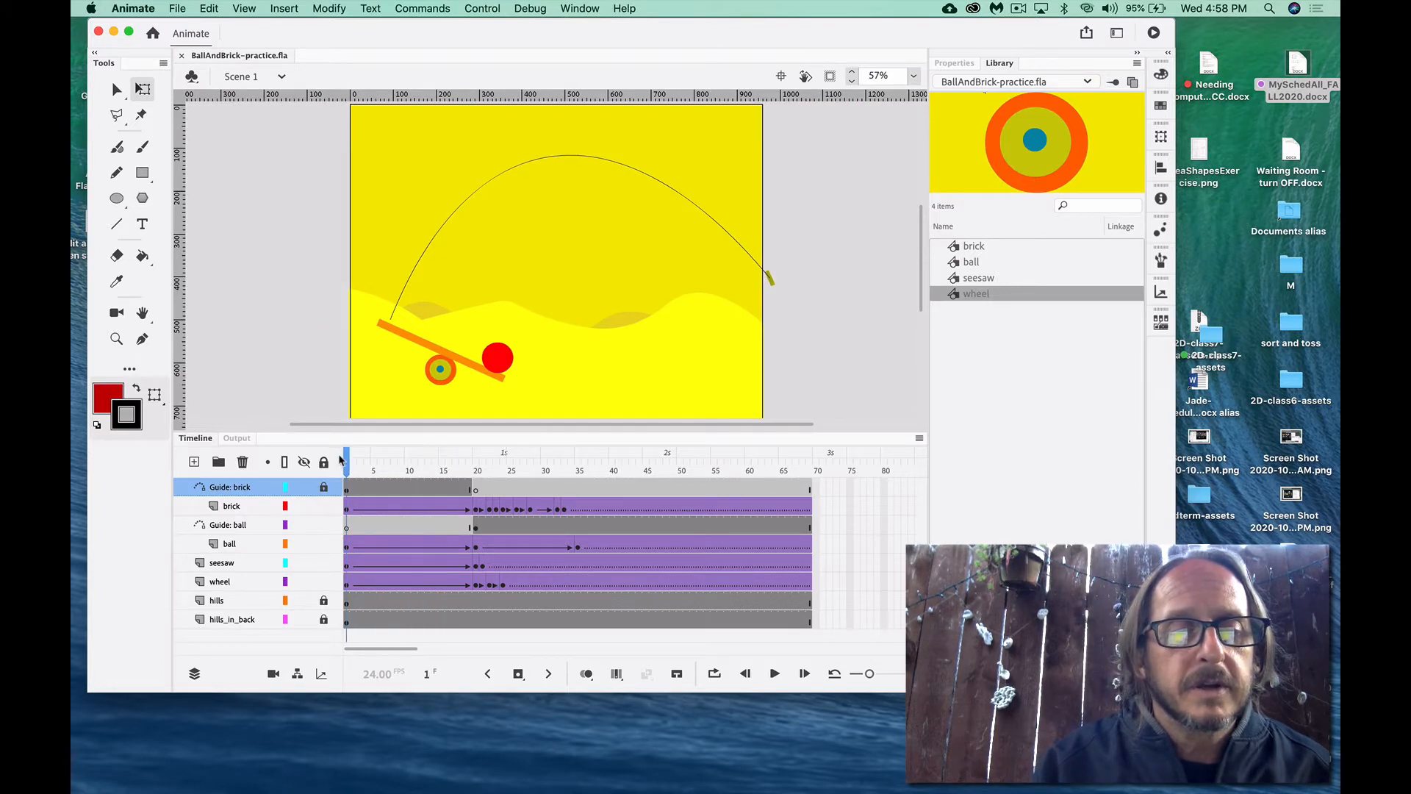
left_click(304, 488)
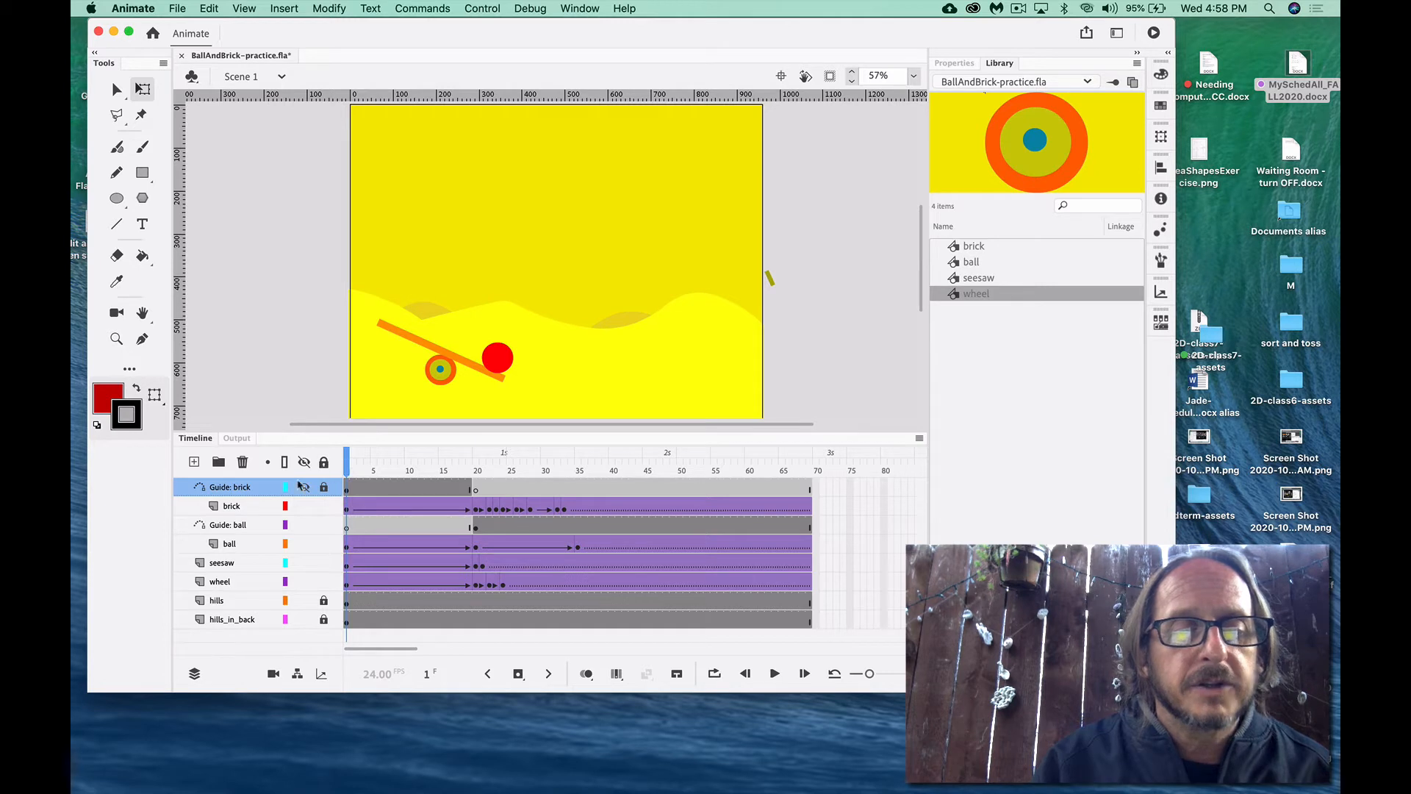
Scrub to frame 22, inspect the brick at its keyframes on frames 20, 22, 24, 26, 28, 32 and 33, and return to frame 1
left_click_drag(350, 465, 489, 463)
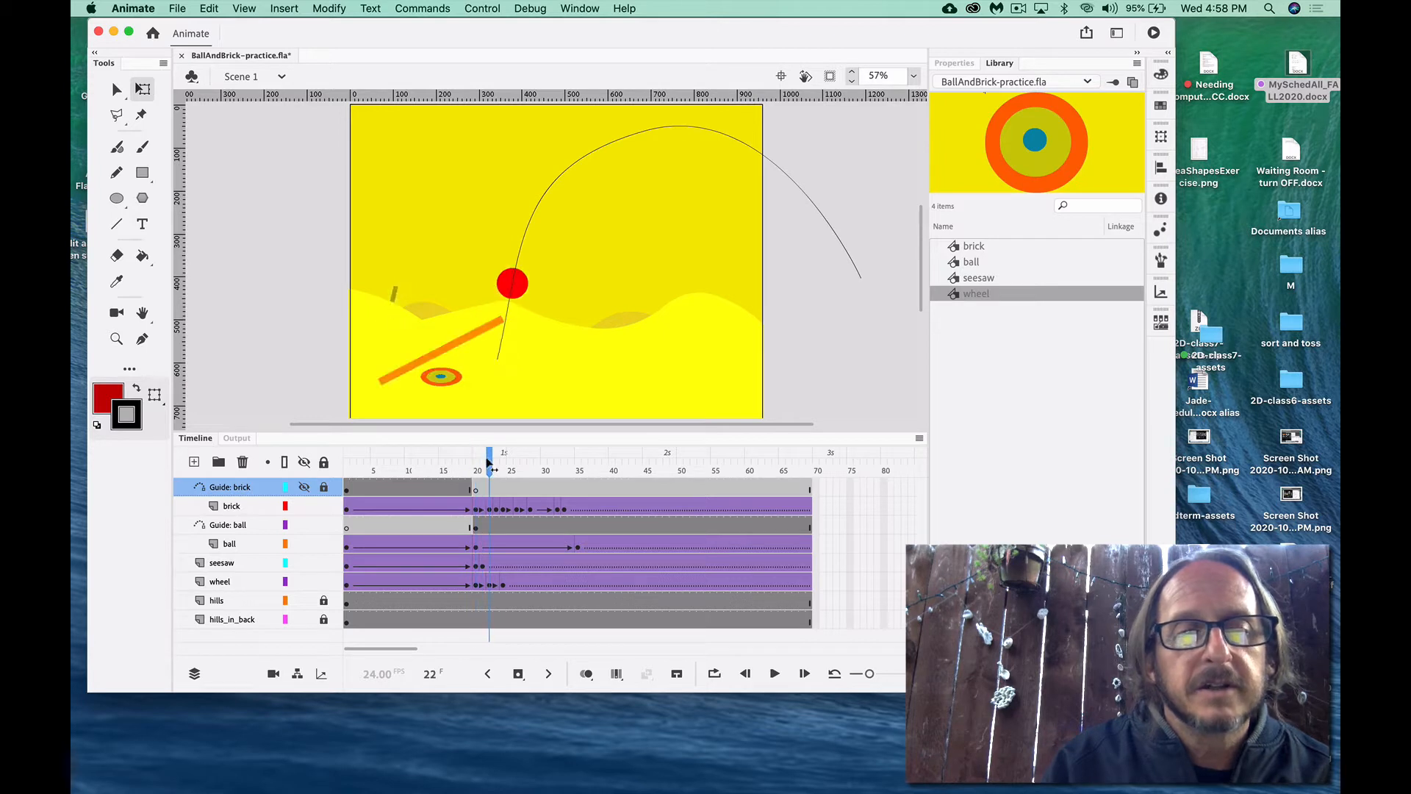
left_click(478, 511)
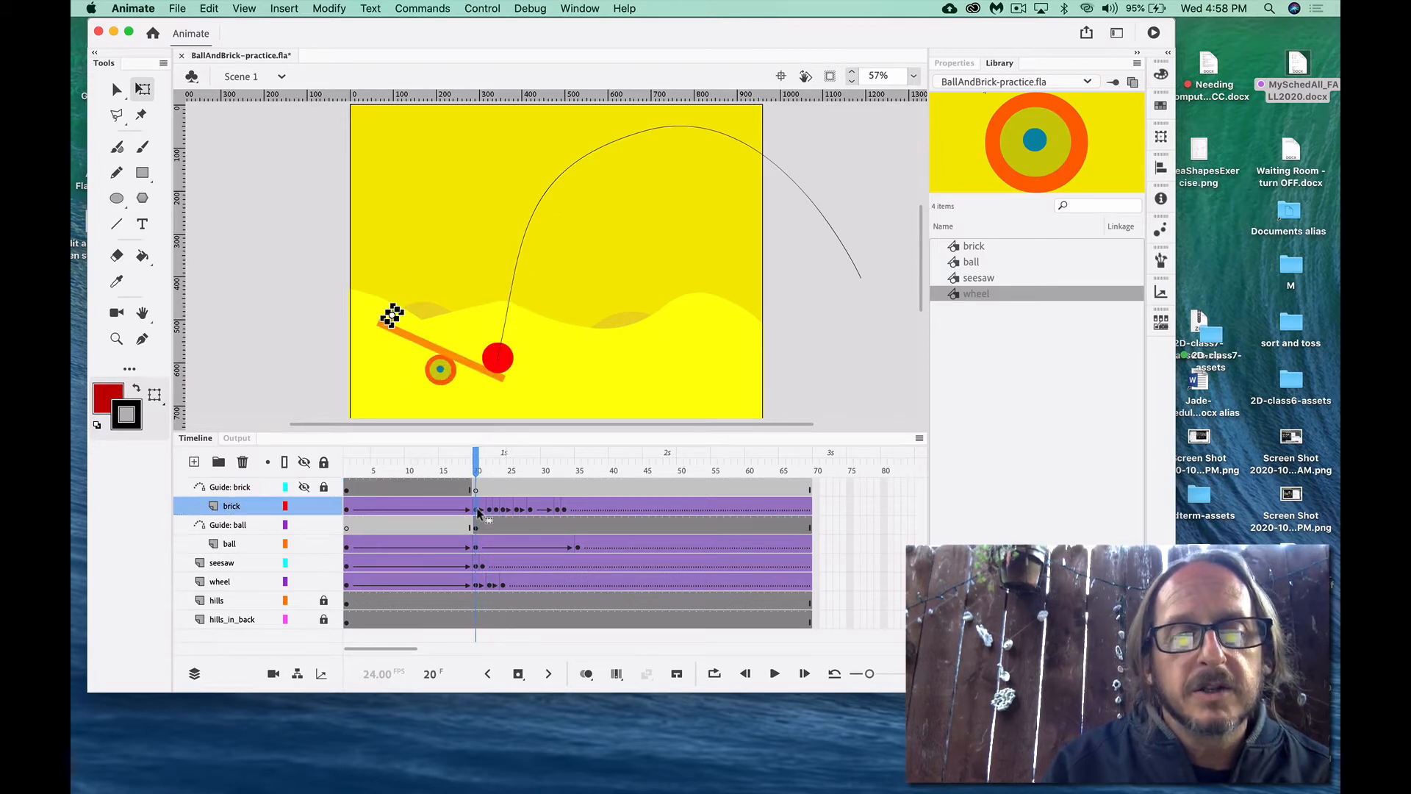
left_click(491, 511)
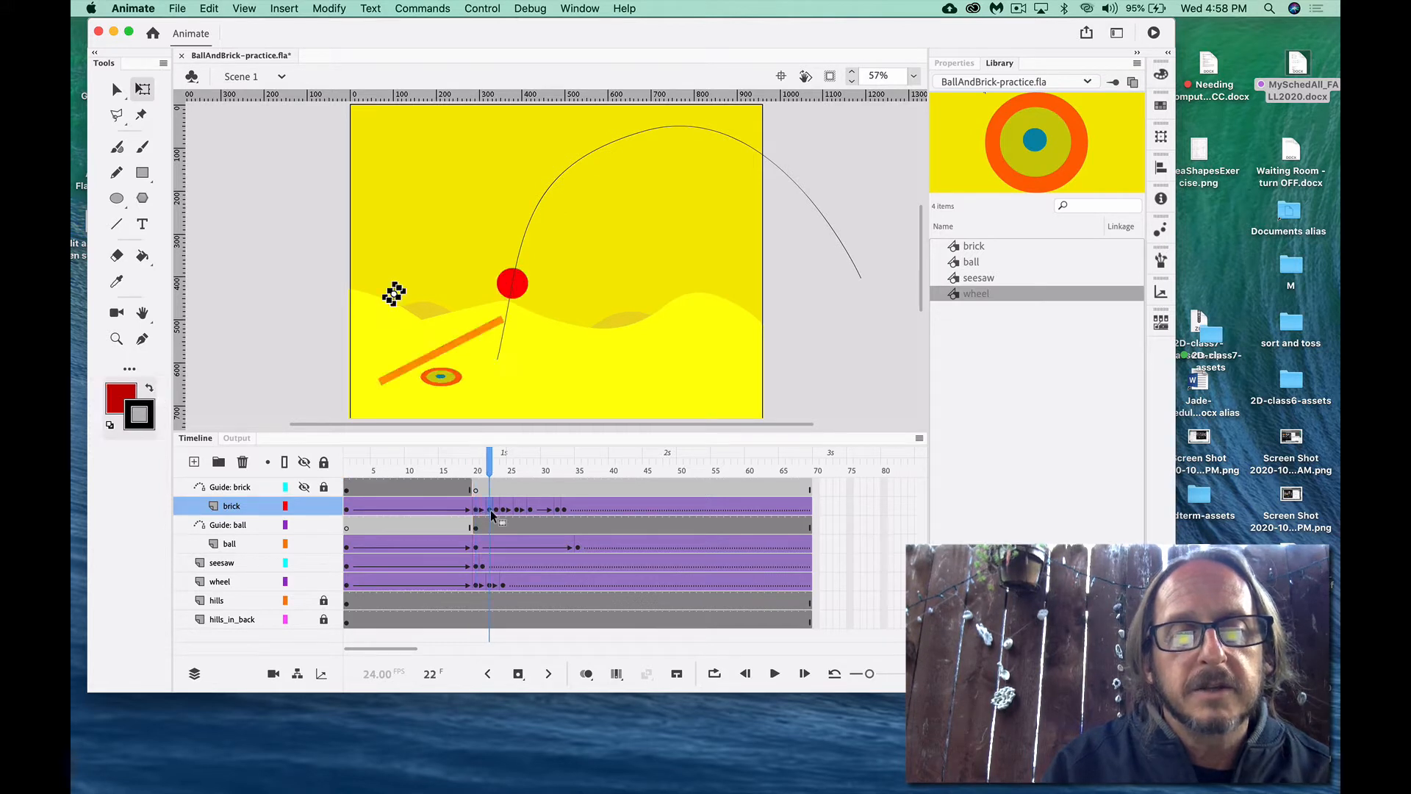
left_click(502, 510)
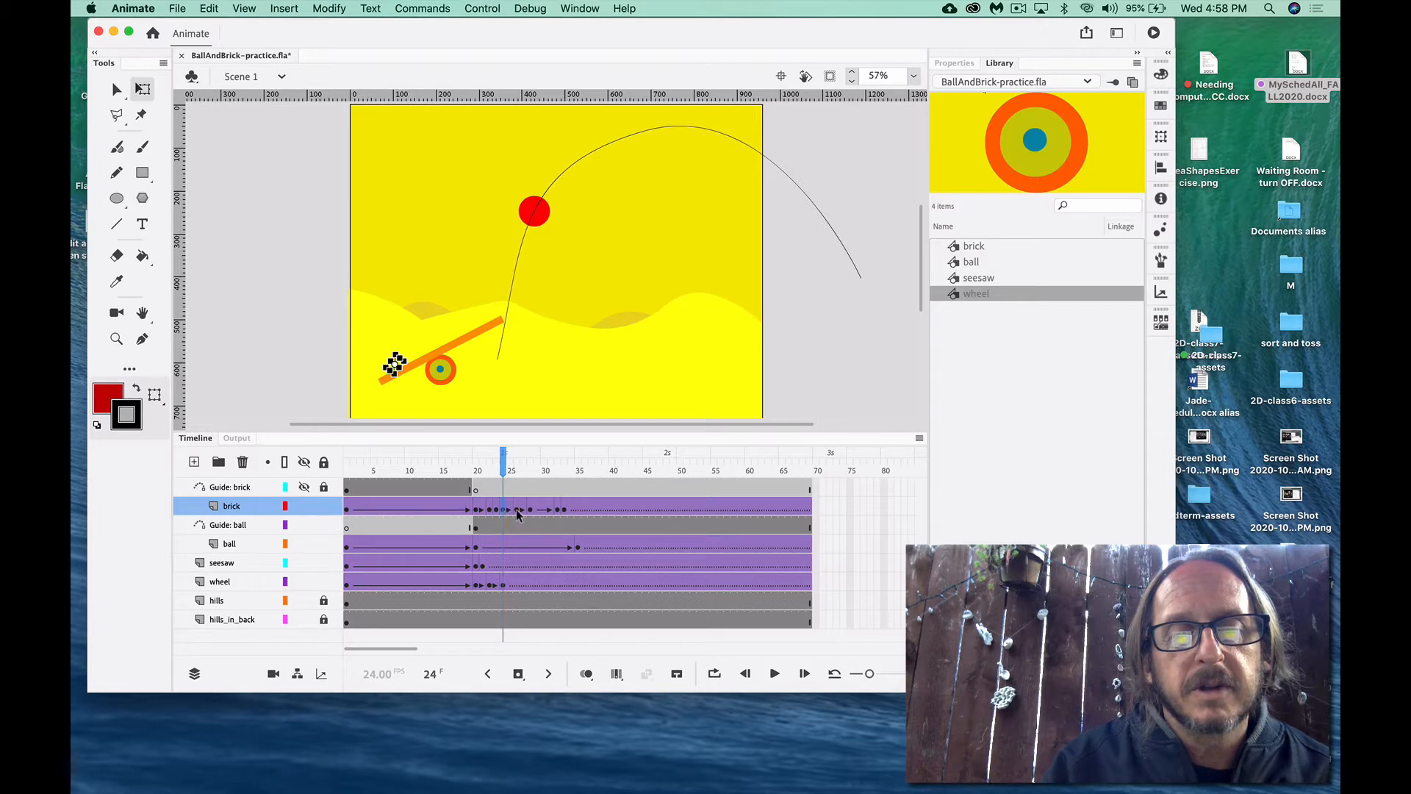
left_click(518, 509)
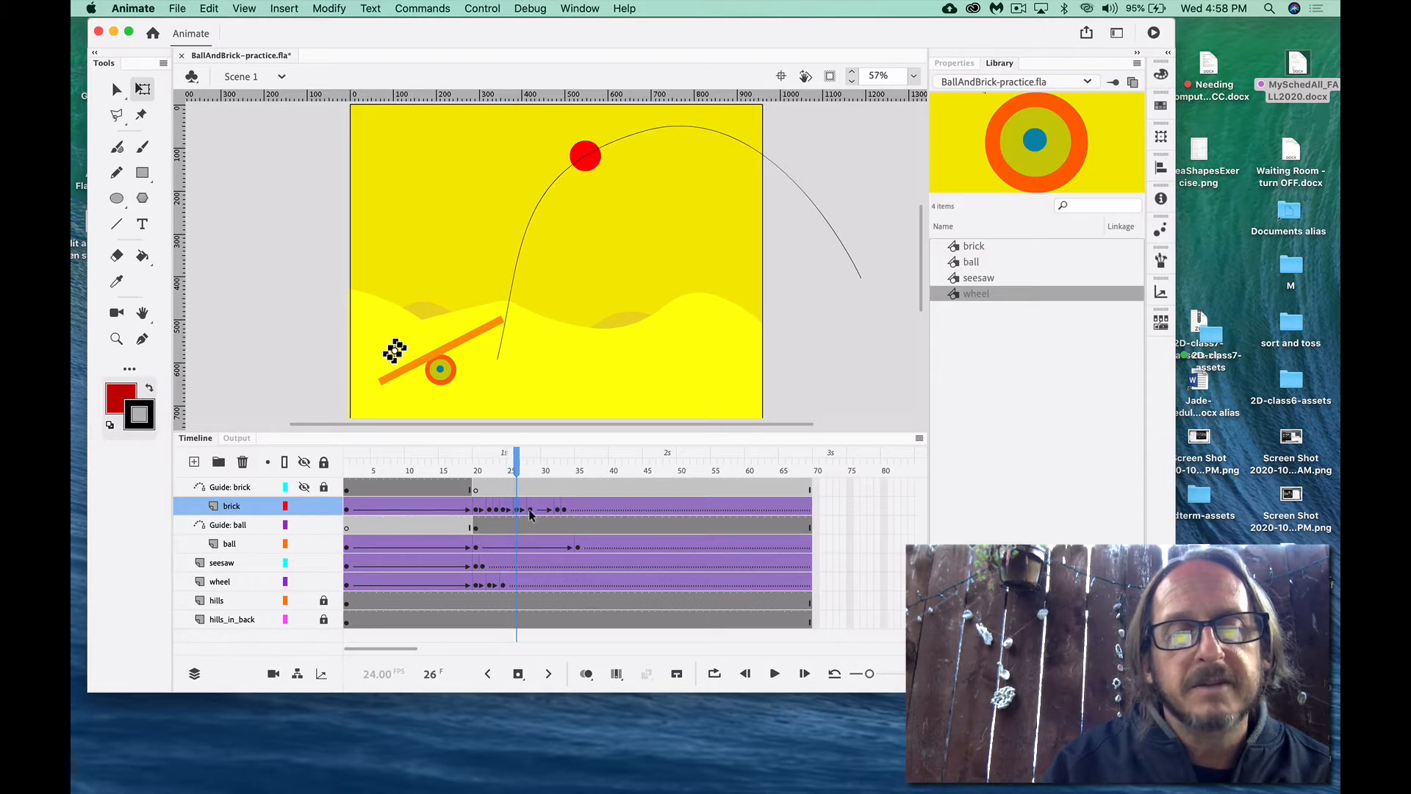
left_click(530, 510)
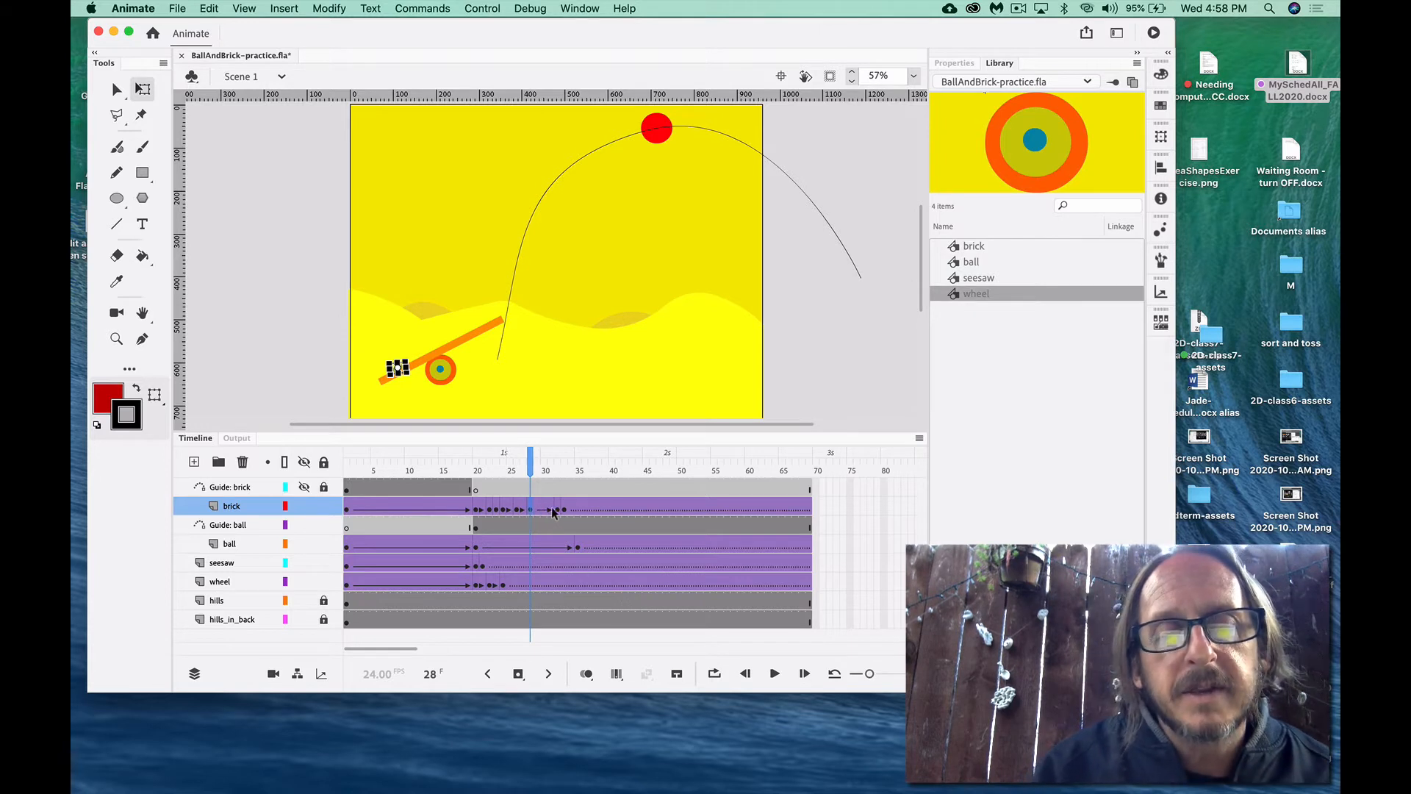
left_click(560, 510)
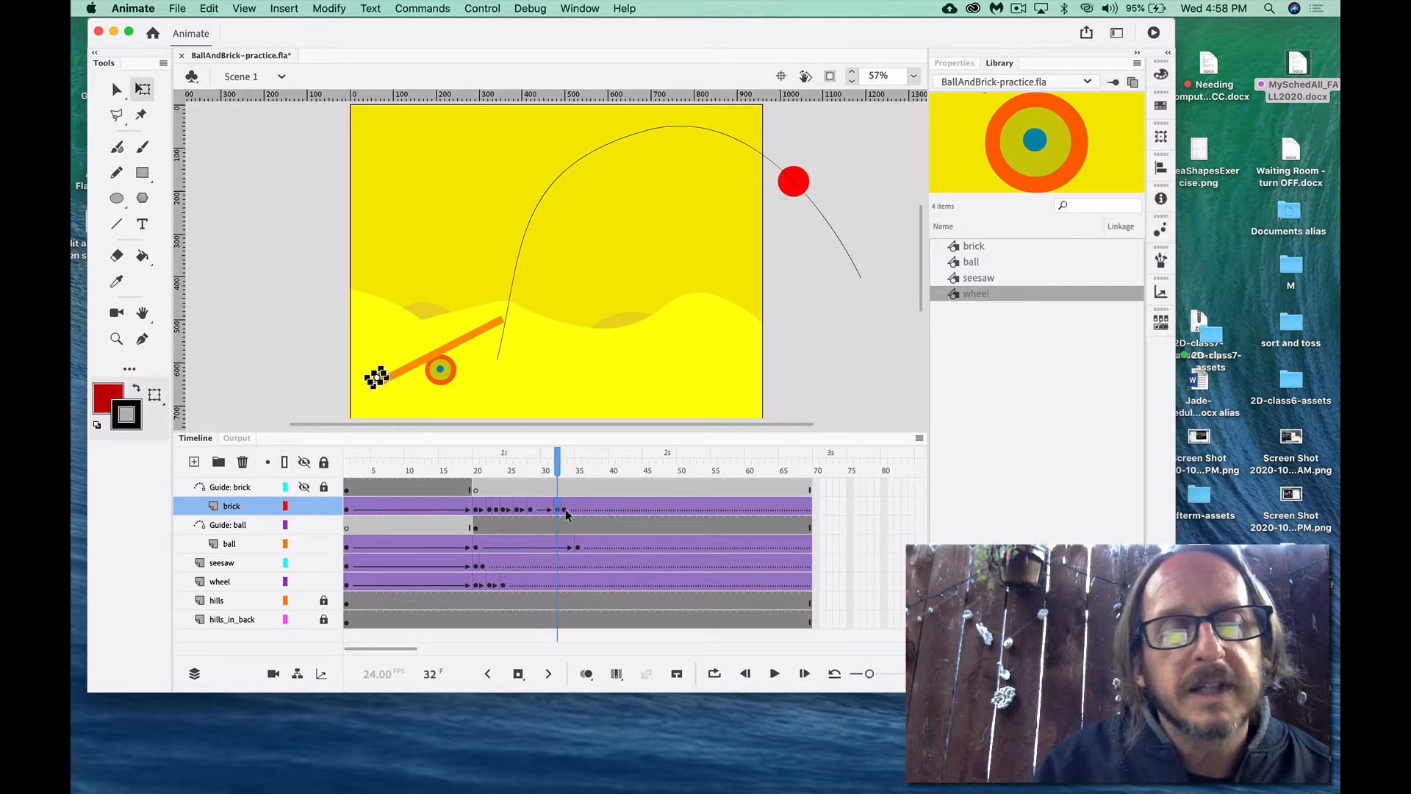
left_click(566, 510)
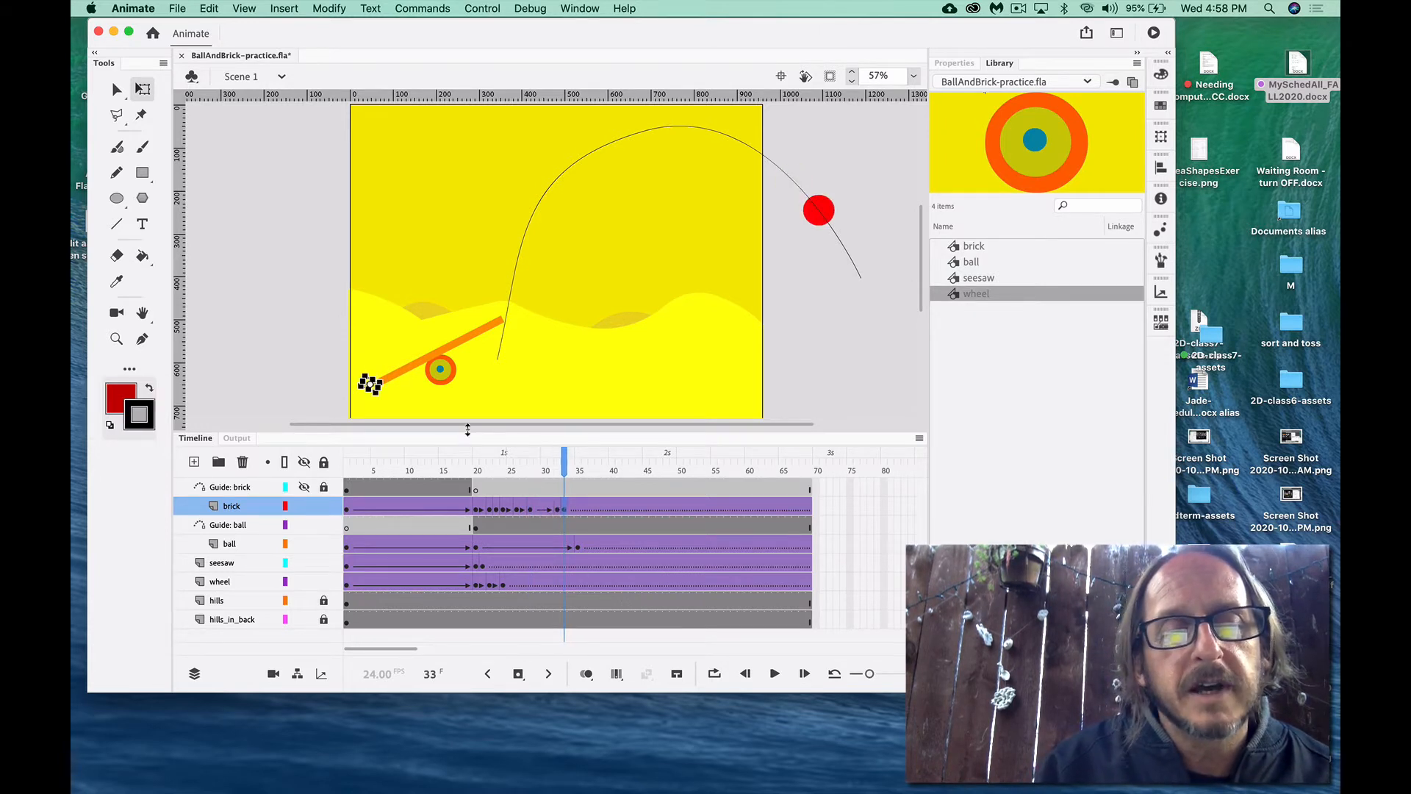
left_click_drag(563, 461, 340, 469)
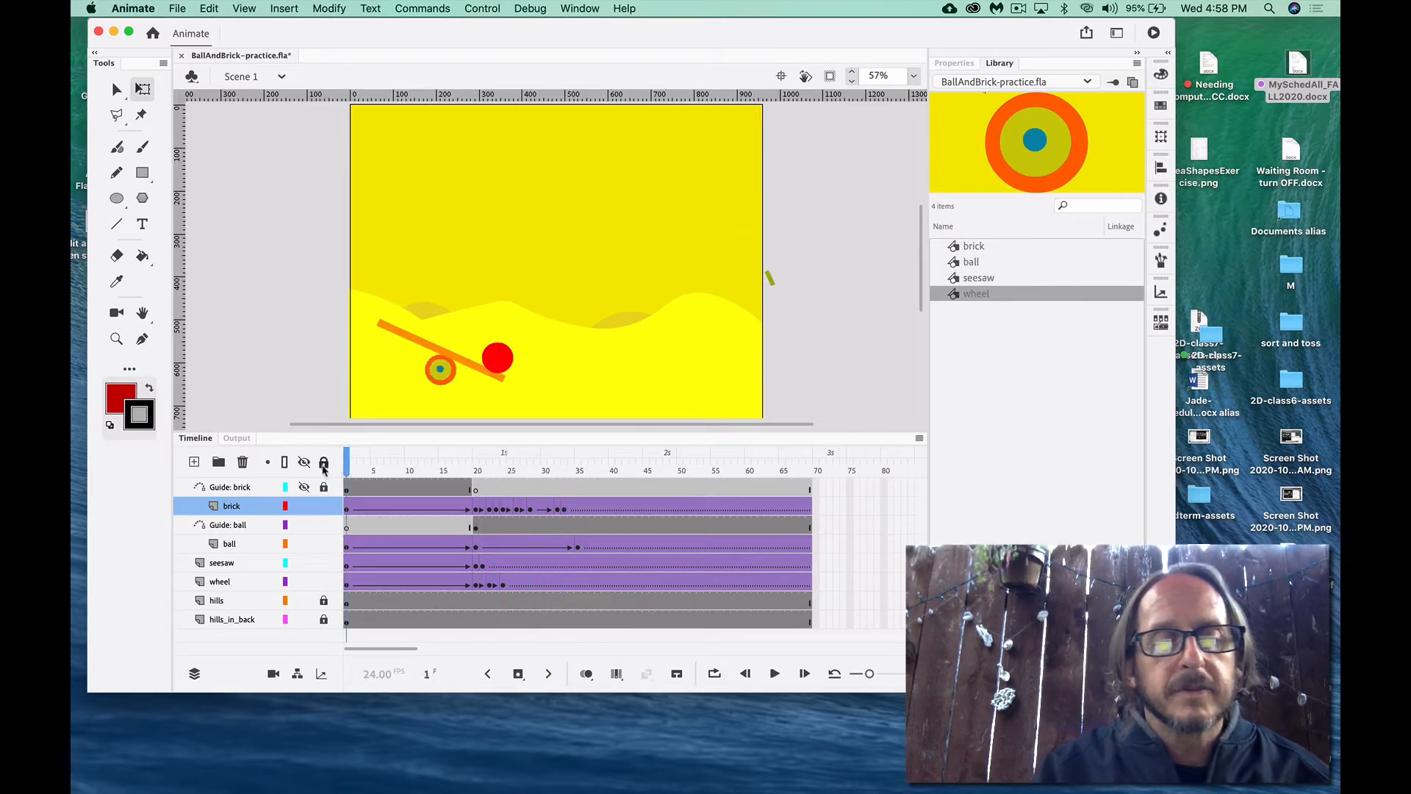
Reduce the timeline's height slightly so the whole stage is in view
left_click_drag(421, 432, 422, 444)
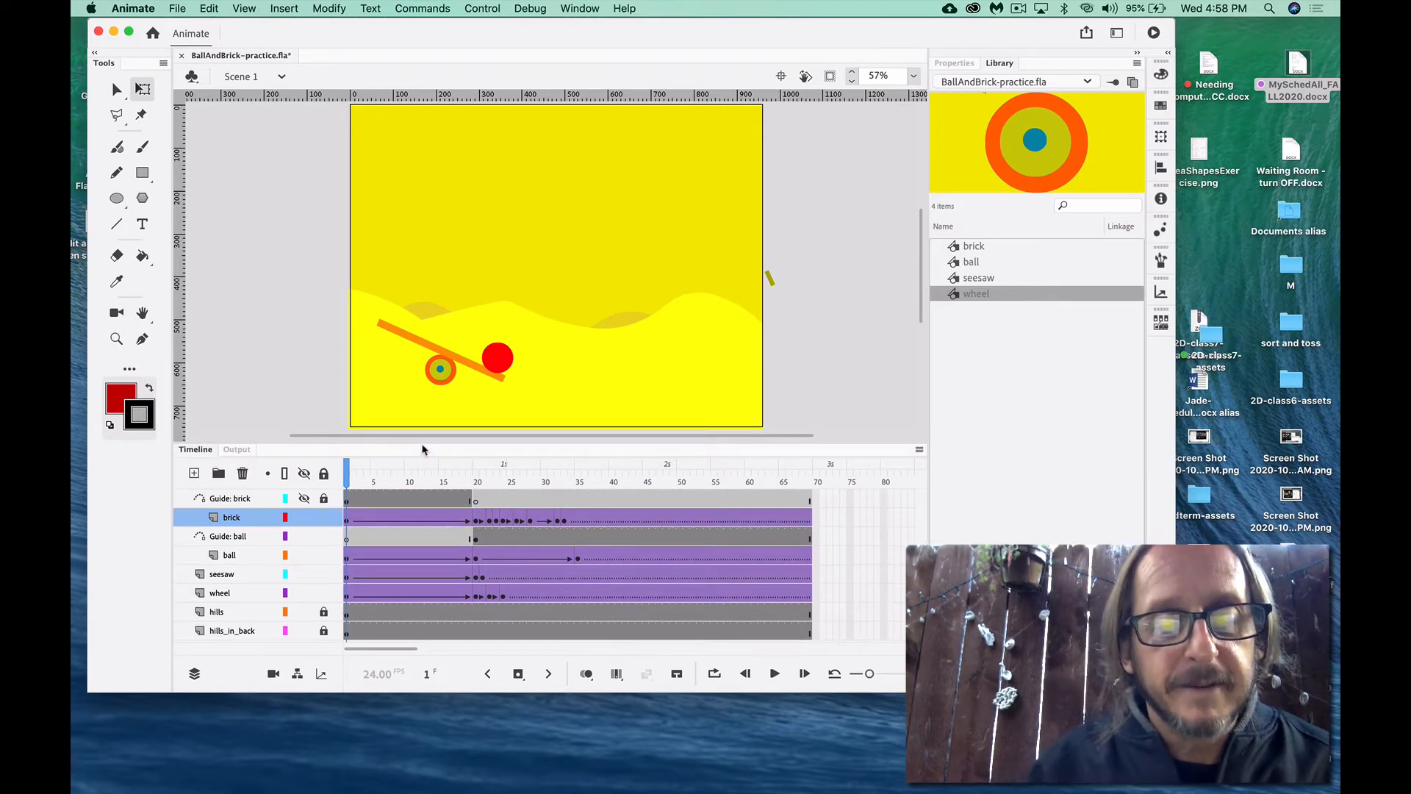
Switch to the Class 7 handout in Word, download 2D-class7-assets.zip from its assets link, and extract the archive
mouse_move(628, 791)
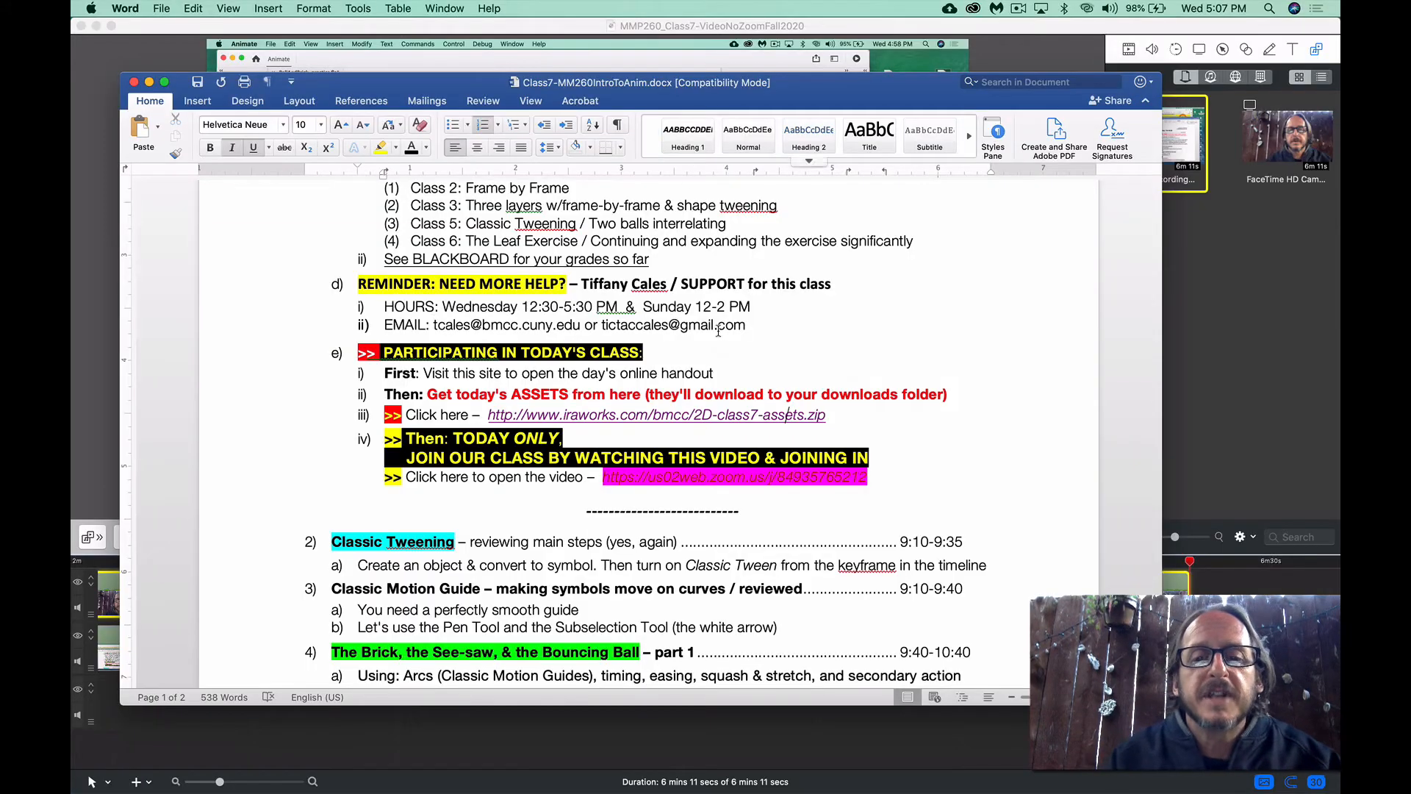
left_click(769, 424)
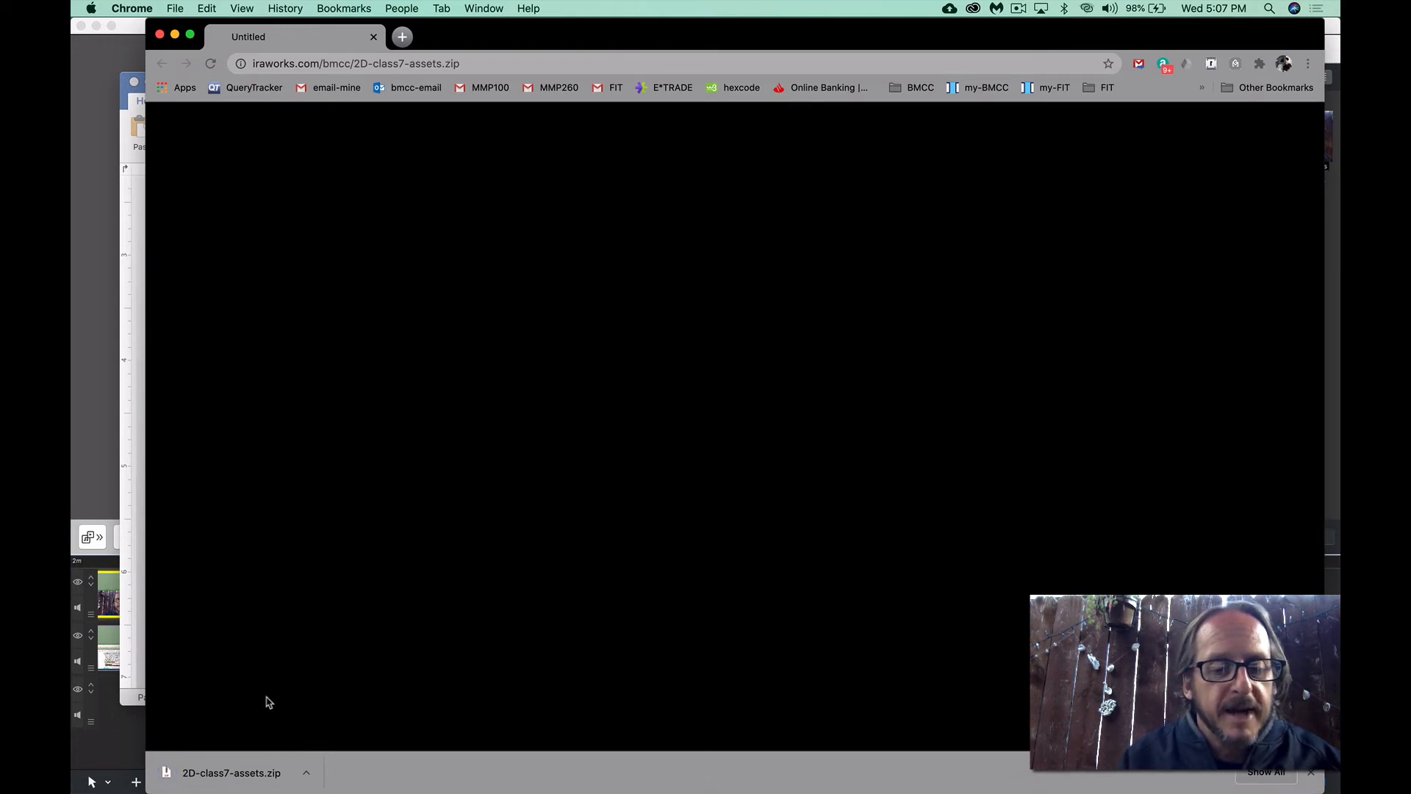
left_click(245, 779)
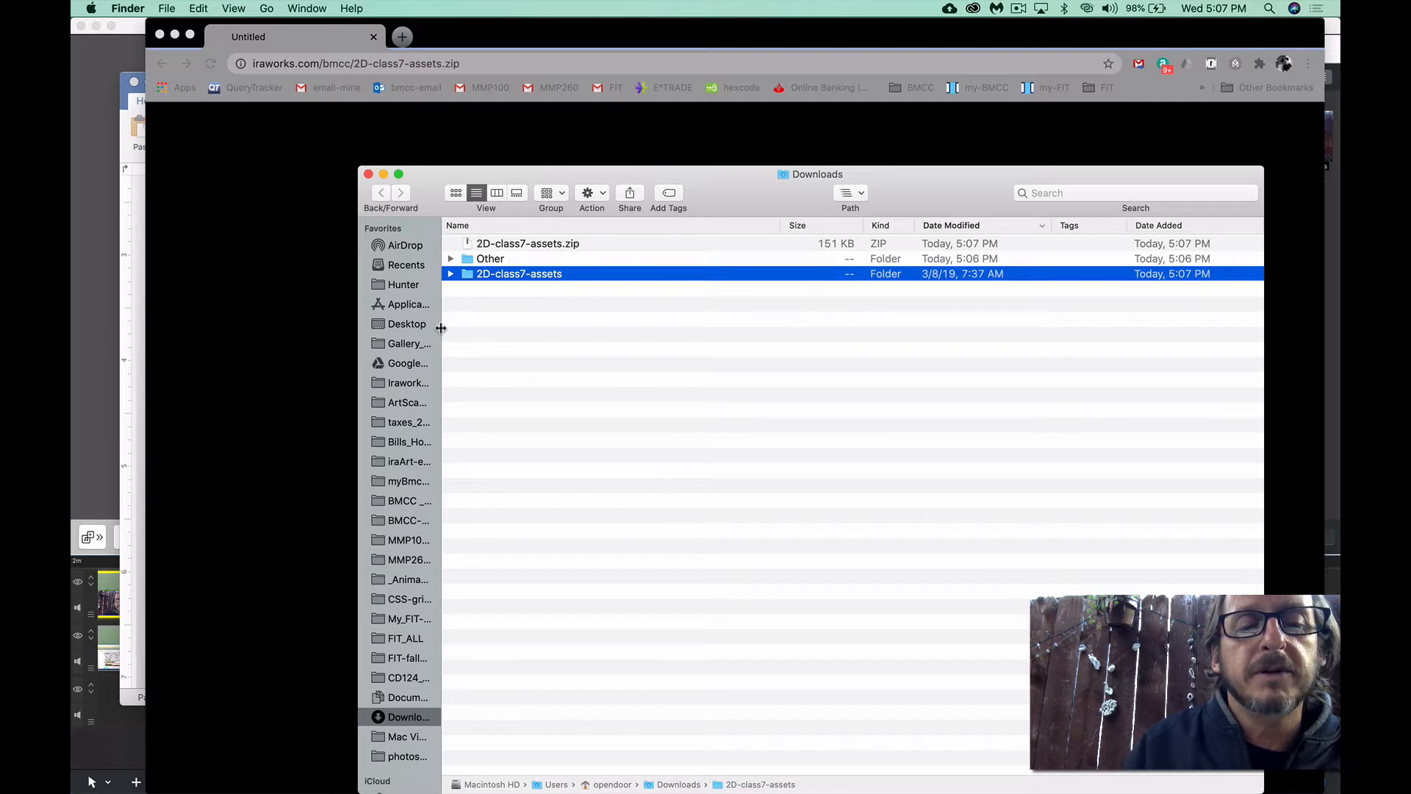
Widen the Finder sidebar and move the 2D-class7-assets folder from Downloads to the Desktop, replacing the existing folder
left_click_drag(441, 327, 485, 323)
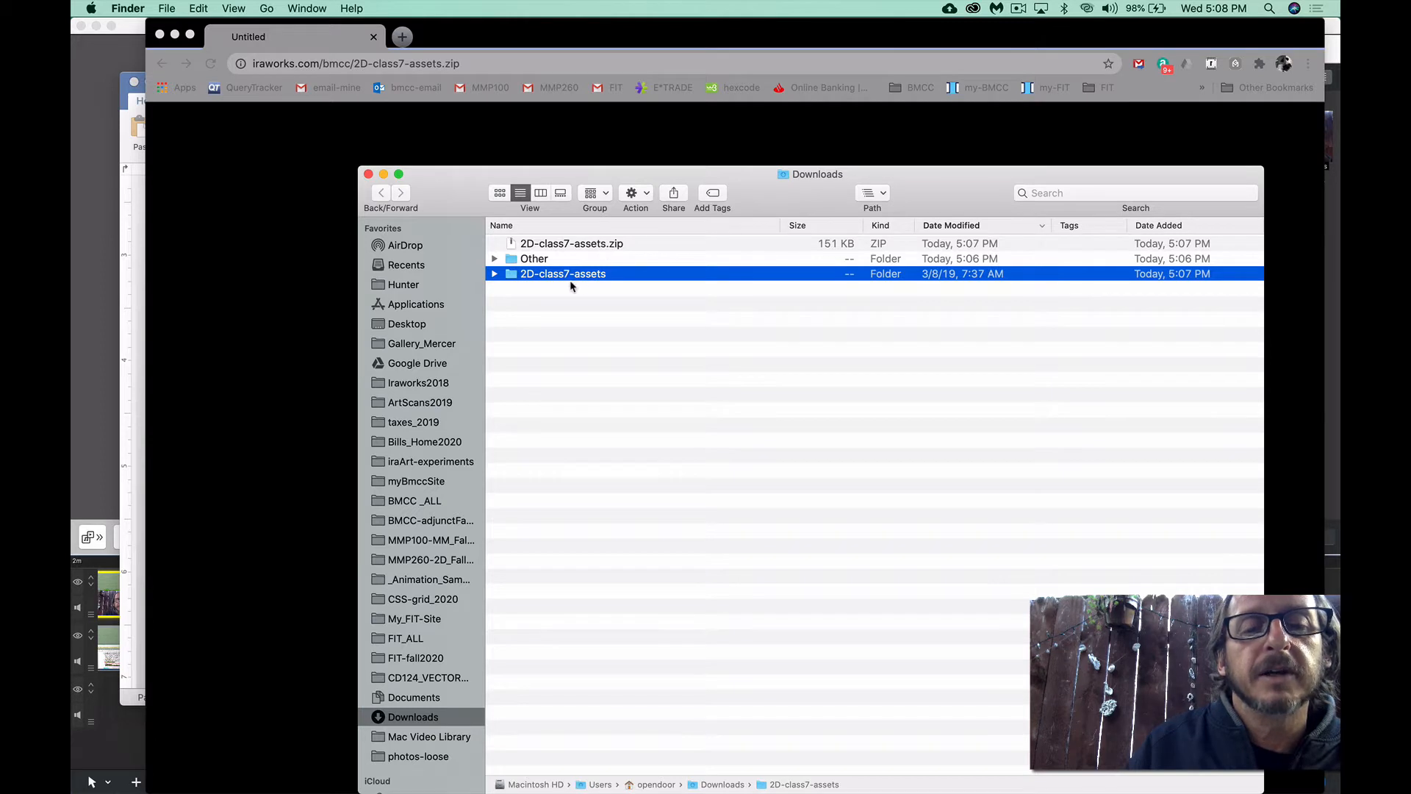
left_click_drag(511, 273, 401, 324)
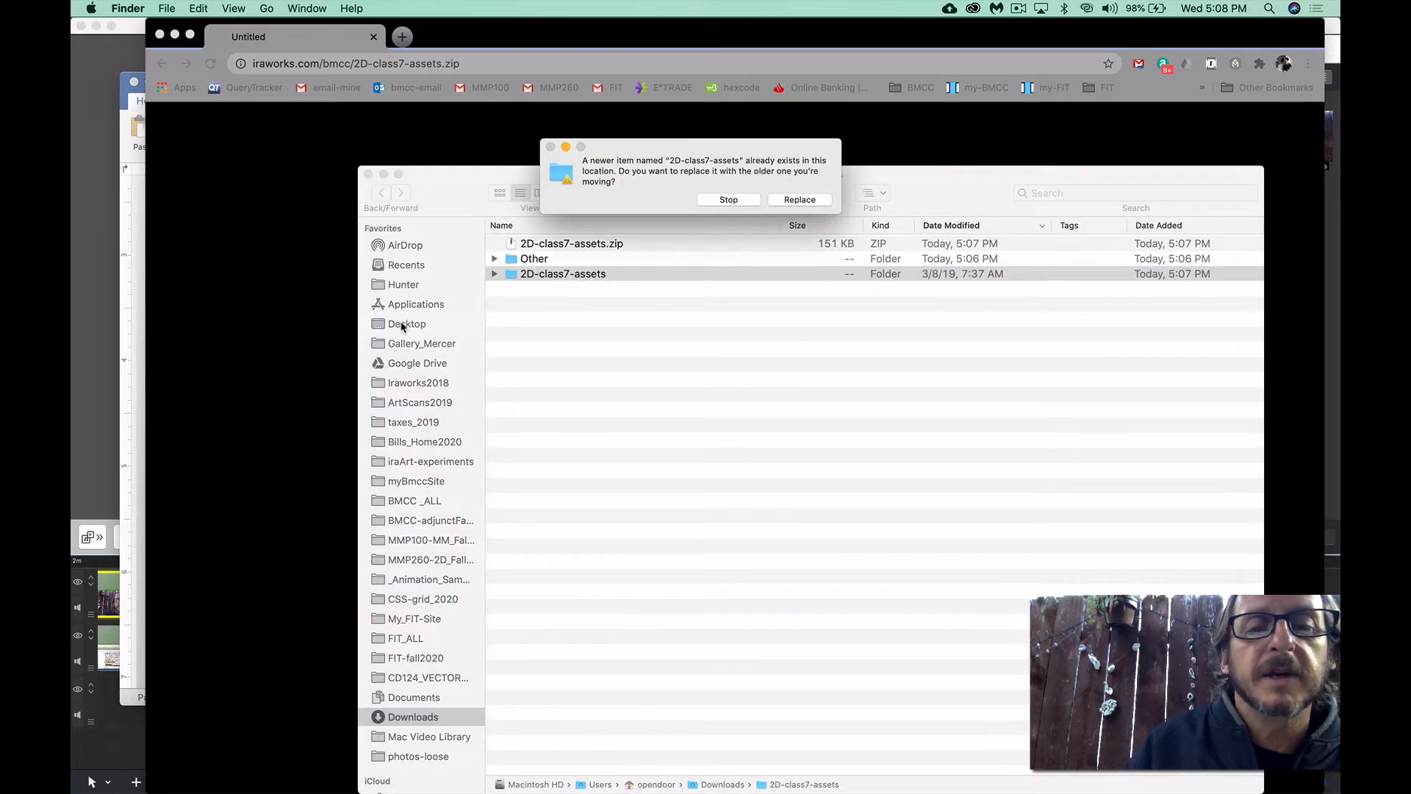
left_click(805, 205)
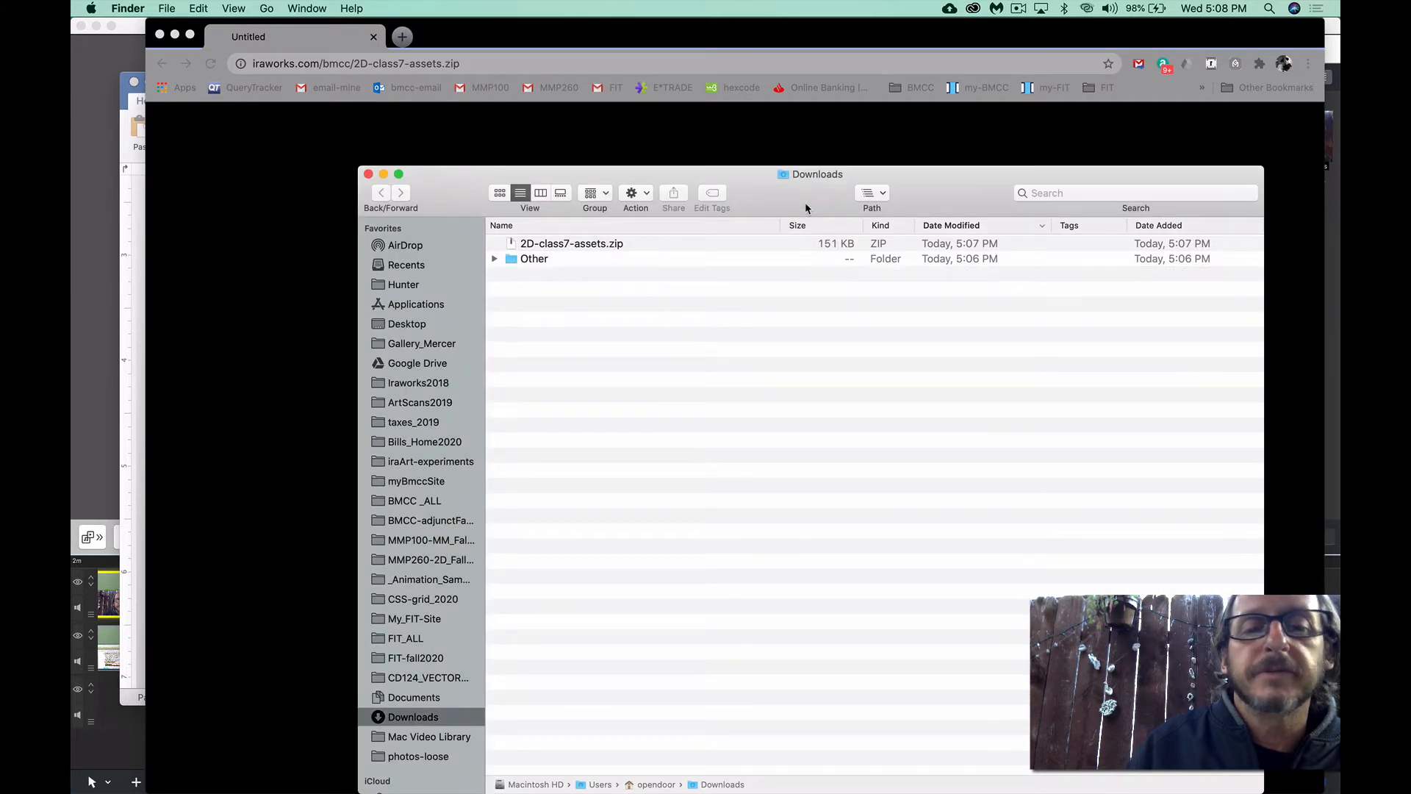
Open BallAndBrick-practice.fla in Animate from the 2D-class7-assets folder on the Desktop
left_click(416, 328)
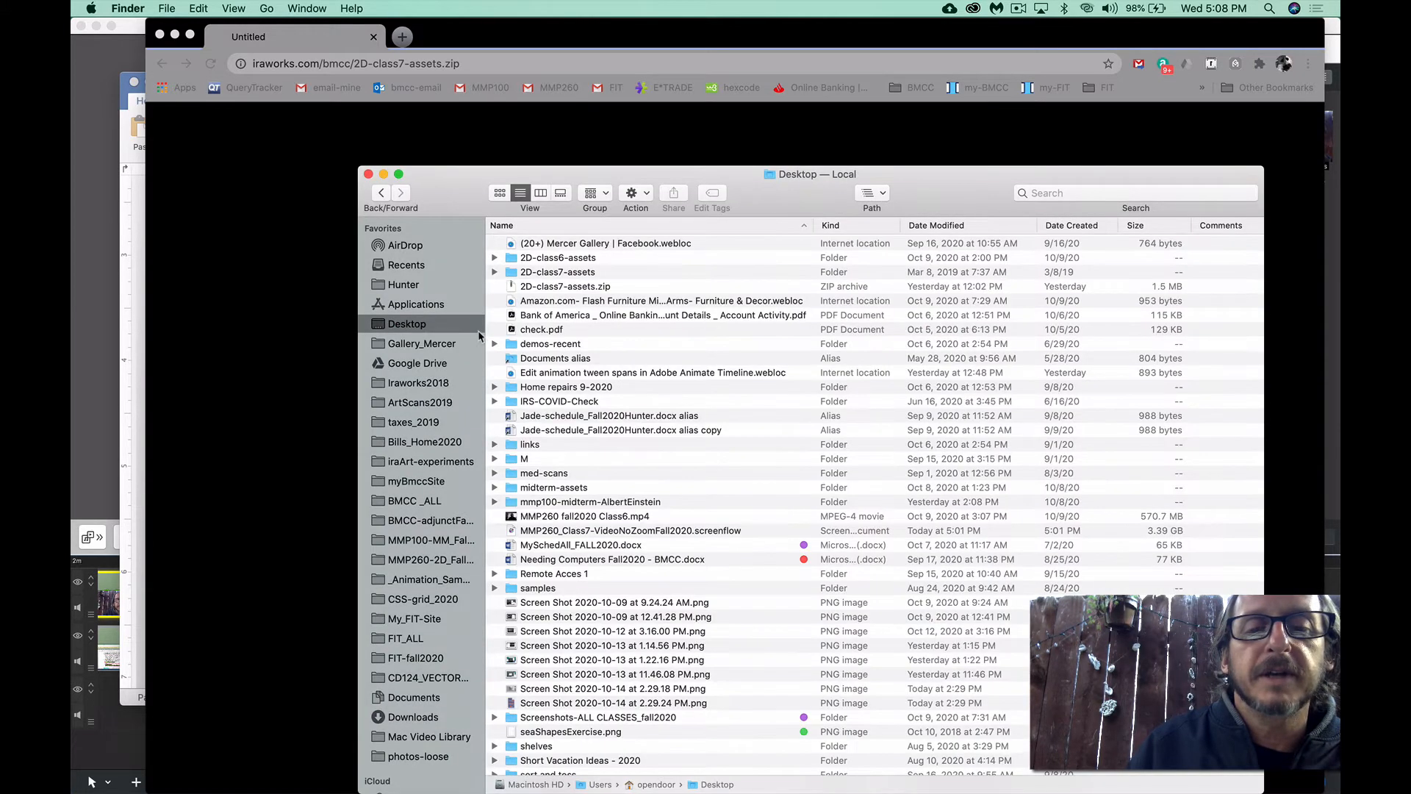
left_click(546, 273)
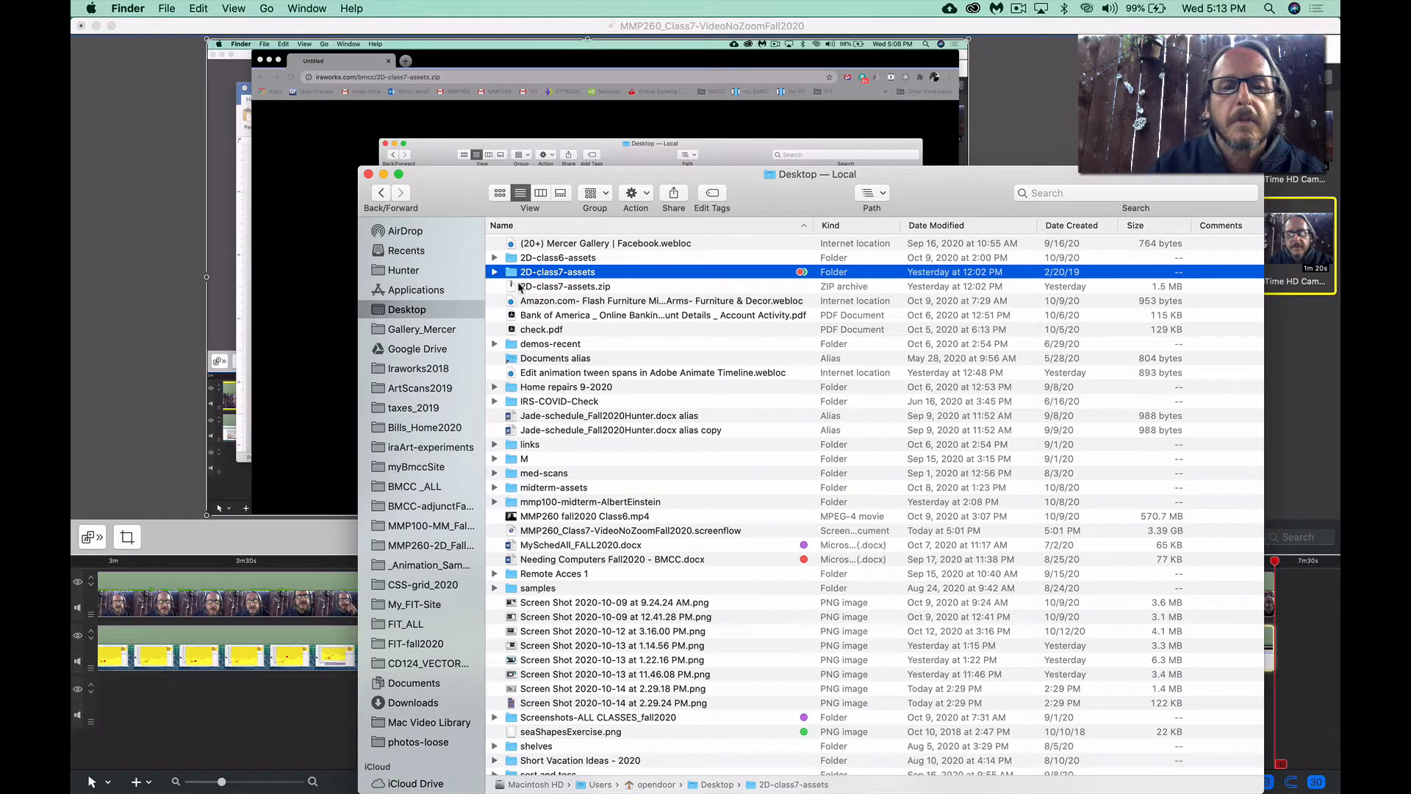
double_click(517, 274)
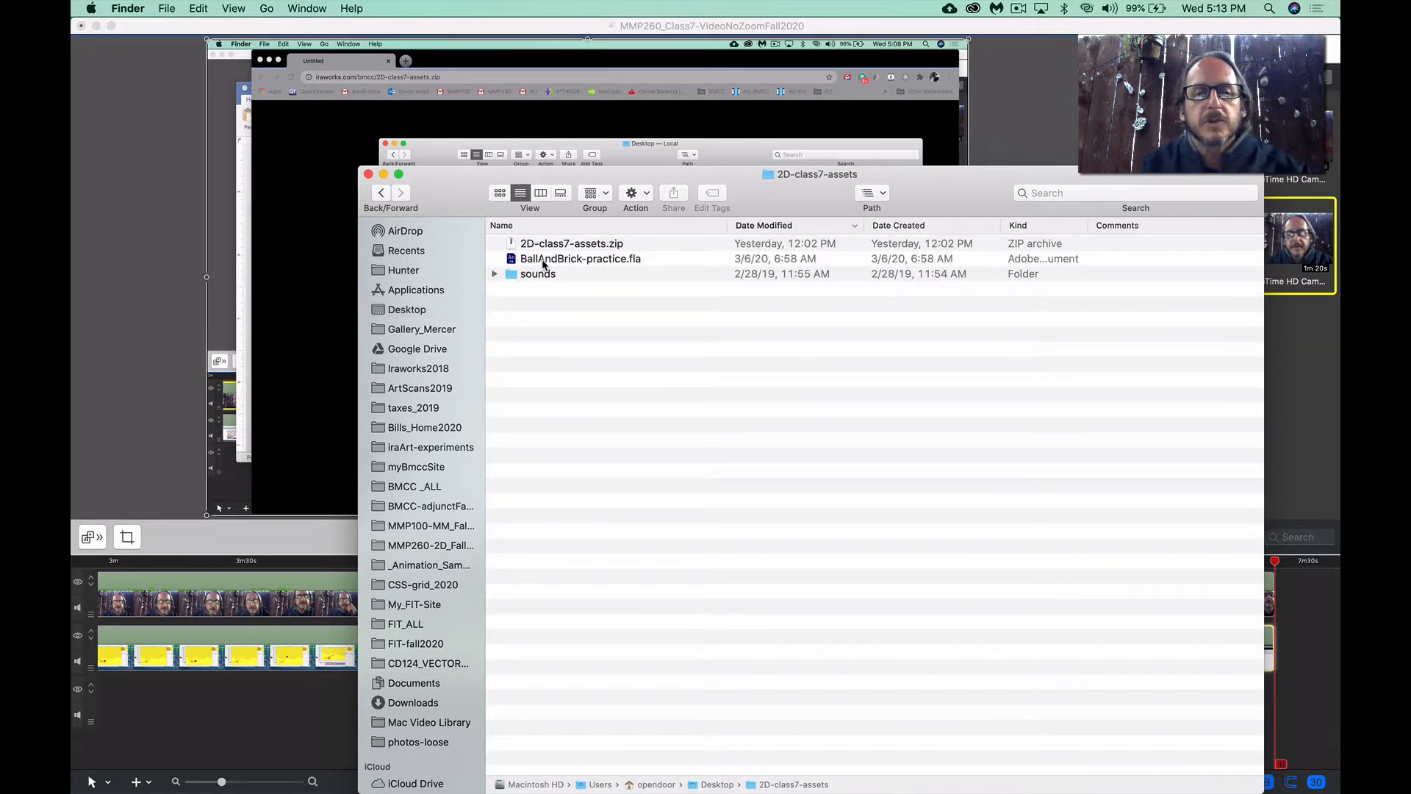
left_click(544, 261)
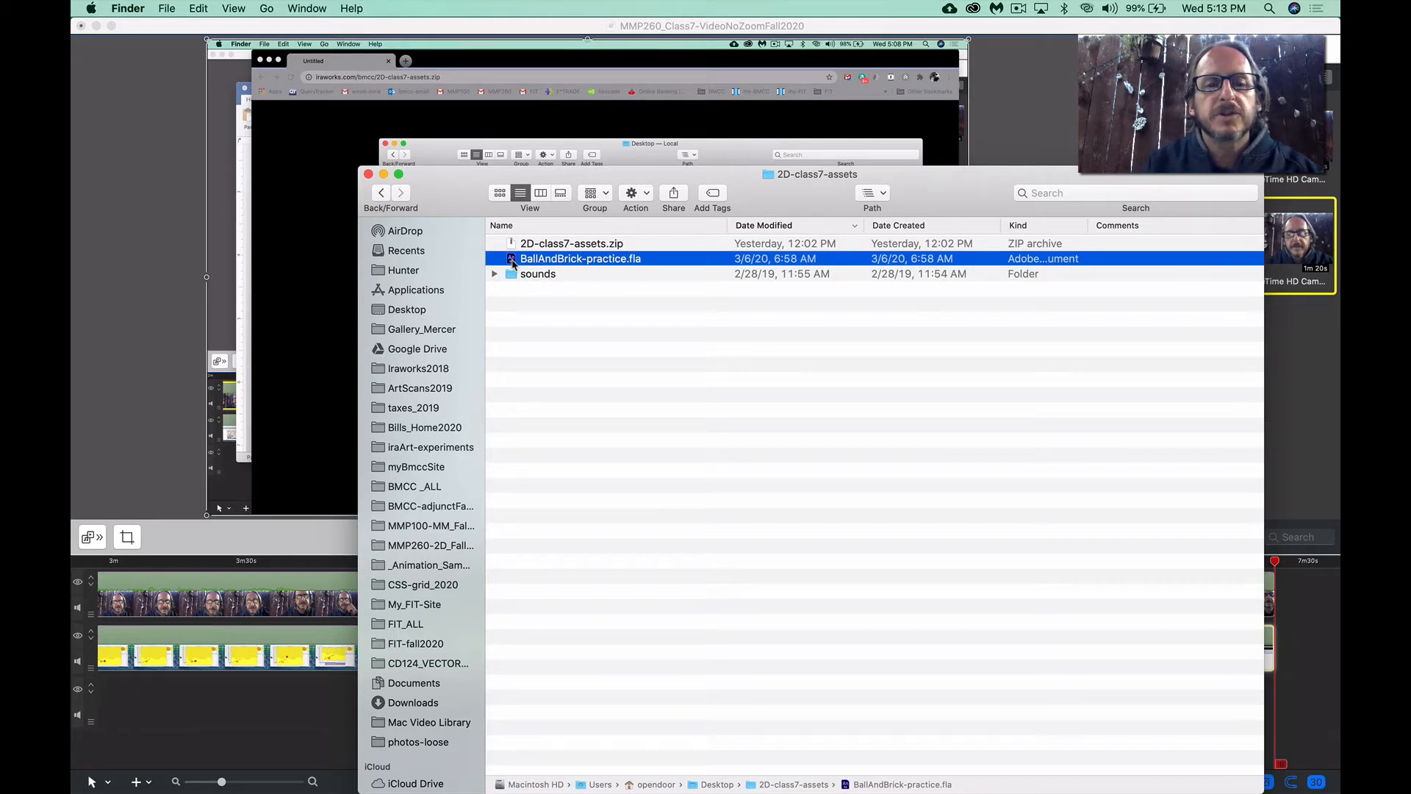
double_click(514, 261)
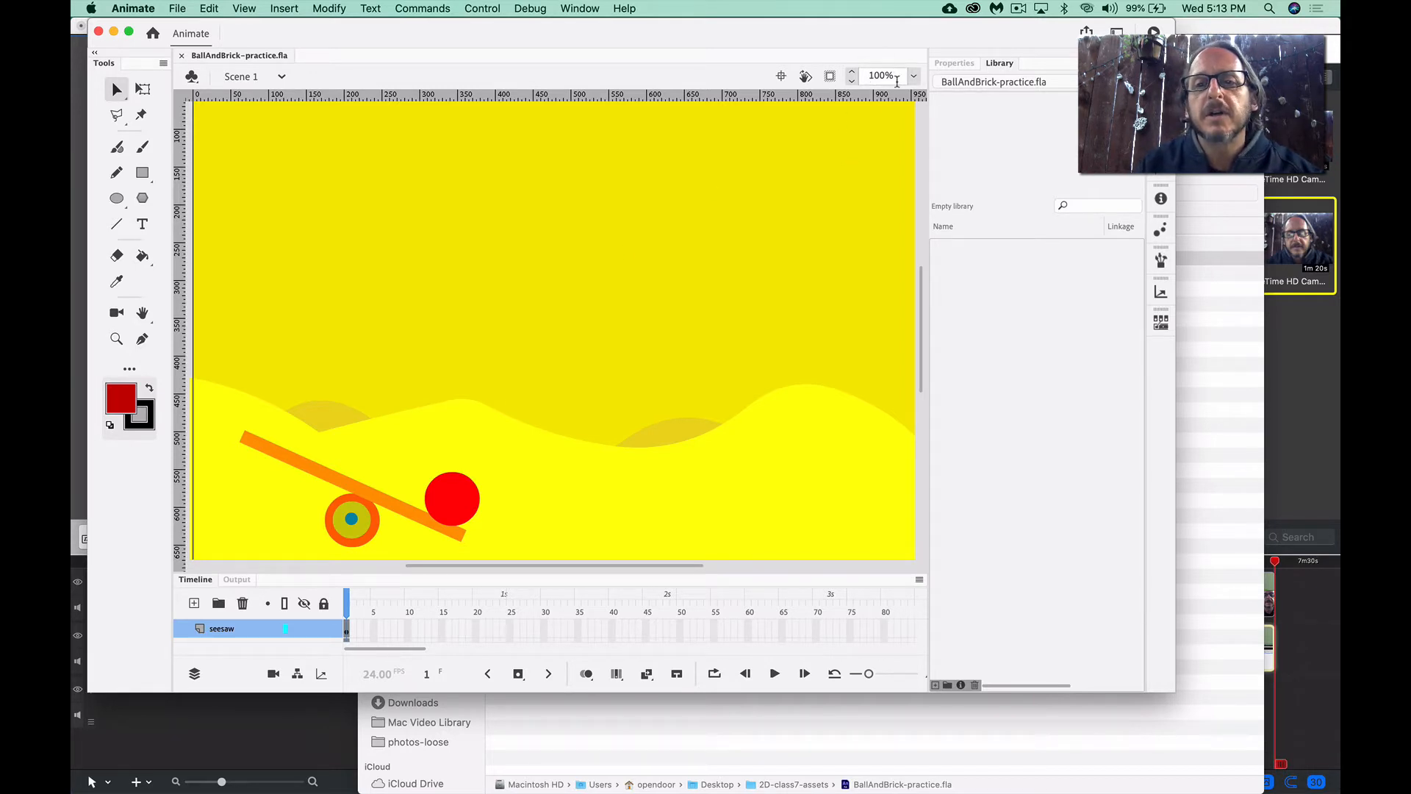
Set the stage magnification to Show Frame and enlarge the timeline until all layers from brick to hills_in_back fit
left_click(913, 76)
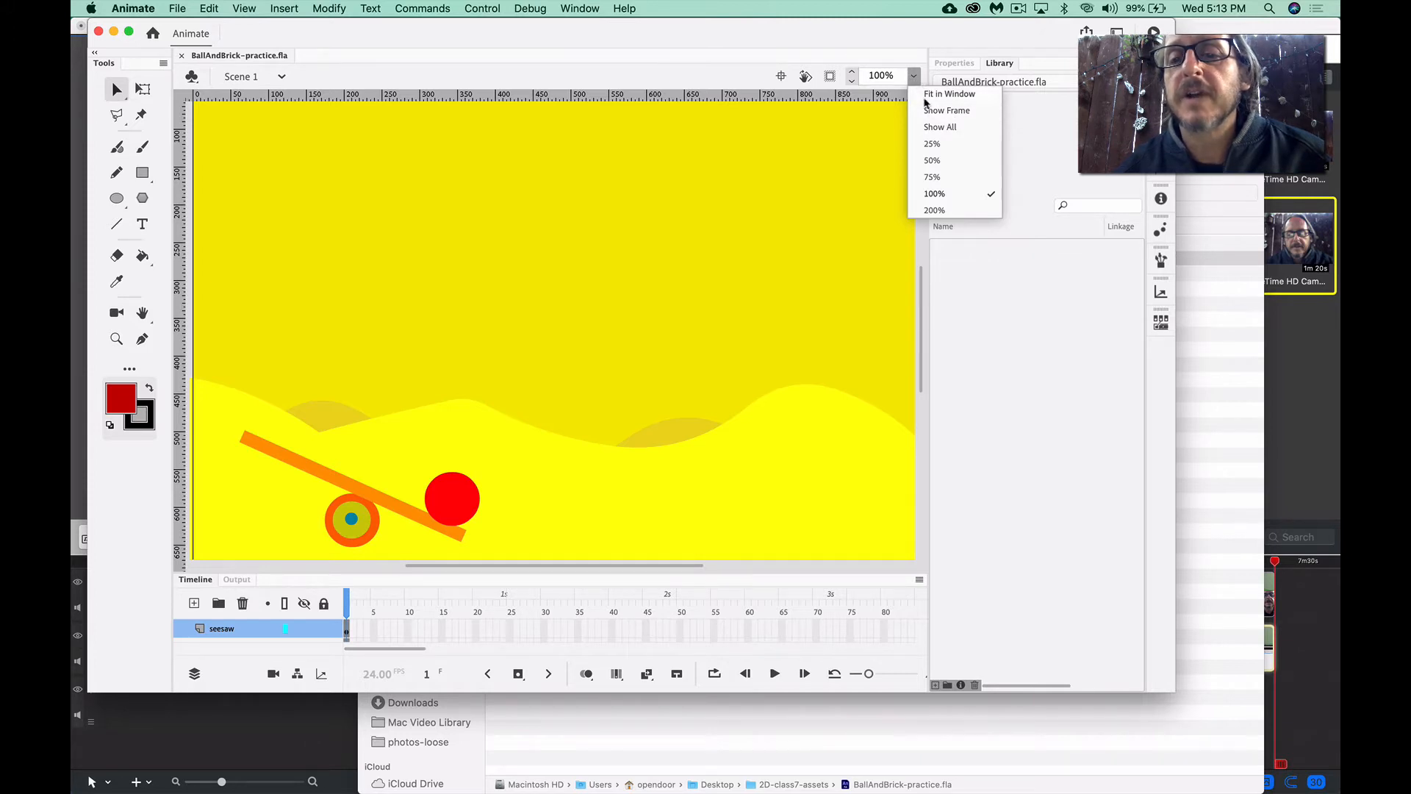
left_click(946, 111)
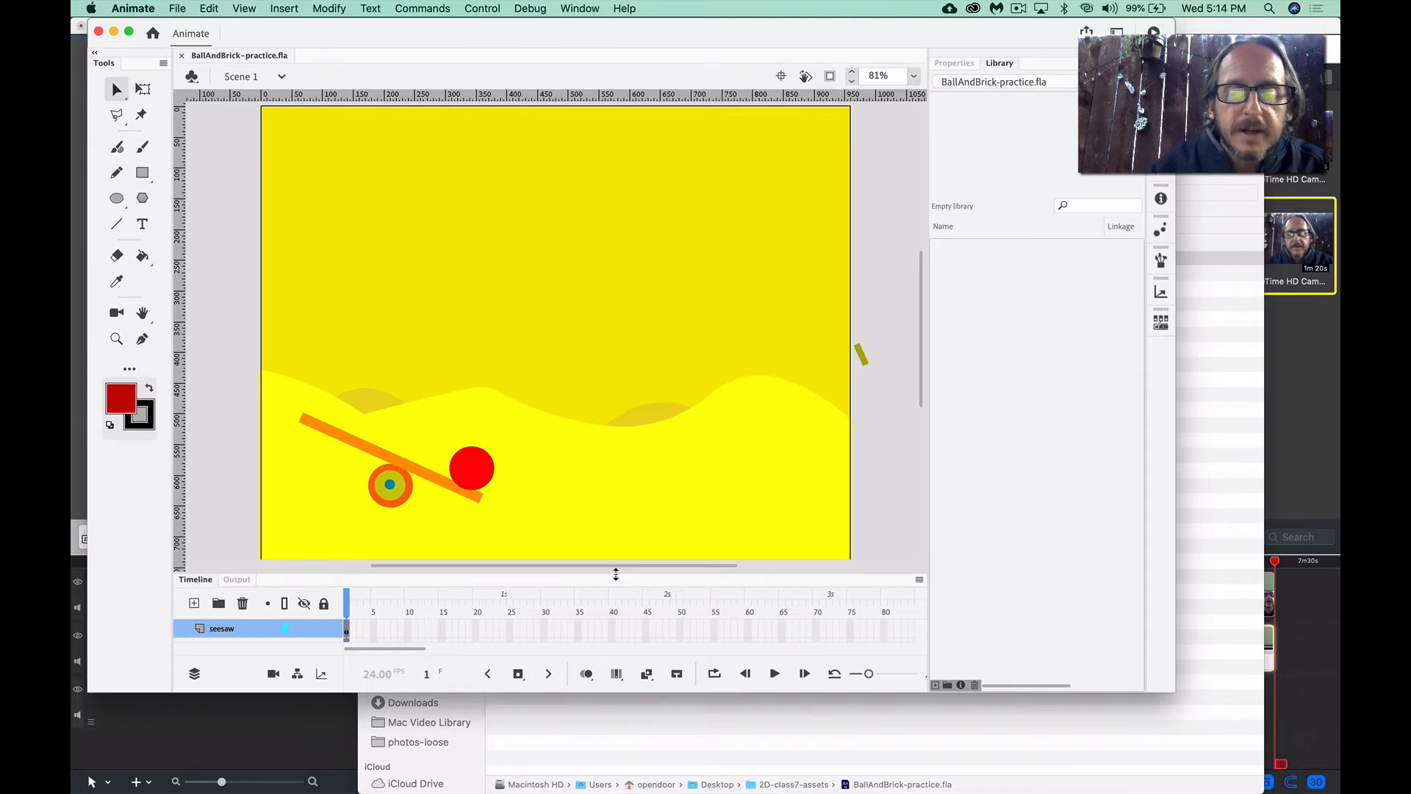
left_click_drag(611, 574, 613, 481)
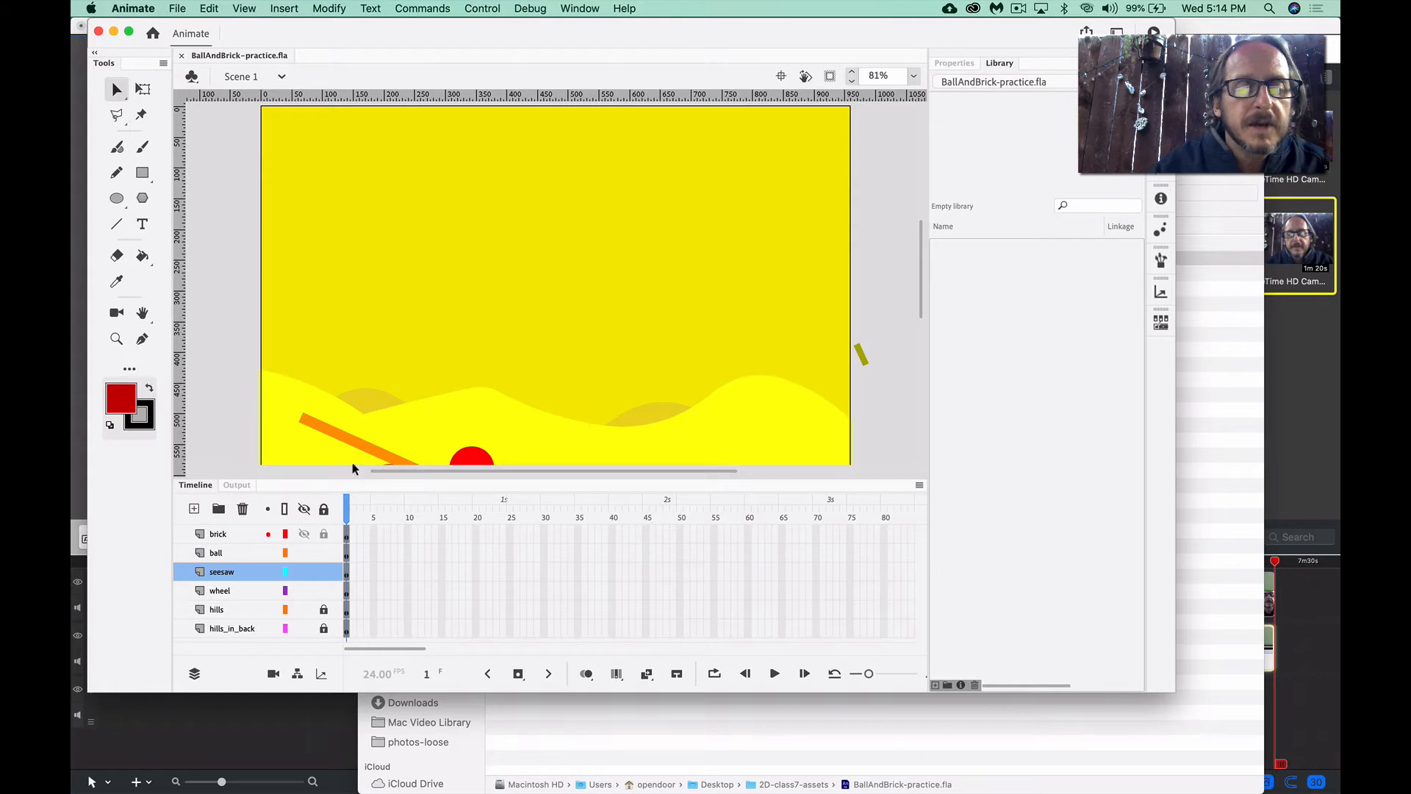
mouse_move(352, 478)
left_mouse_down()
mouse_move(352, 446)
mouse_move(347, 474)
left_mouse_up()
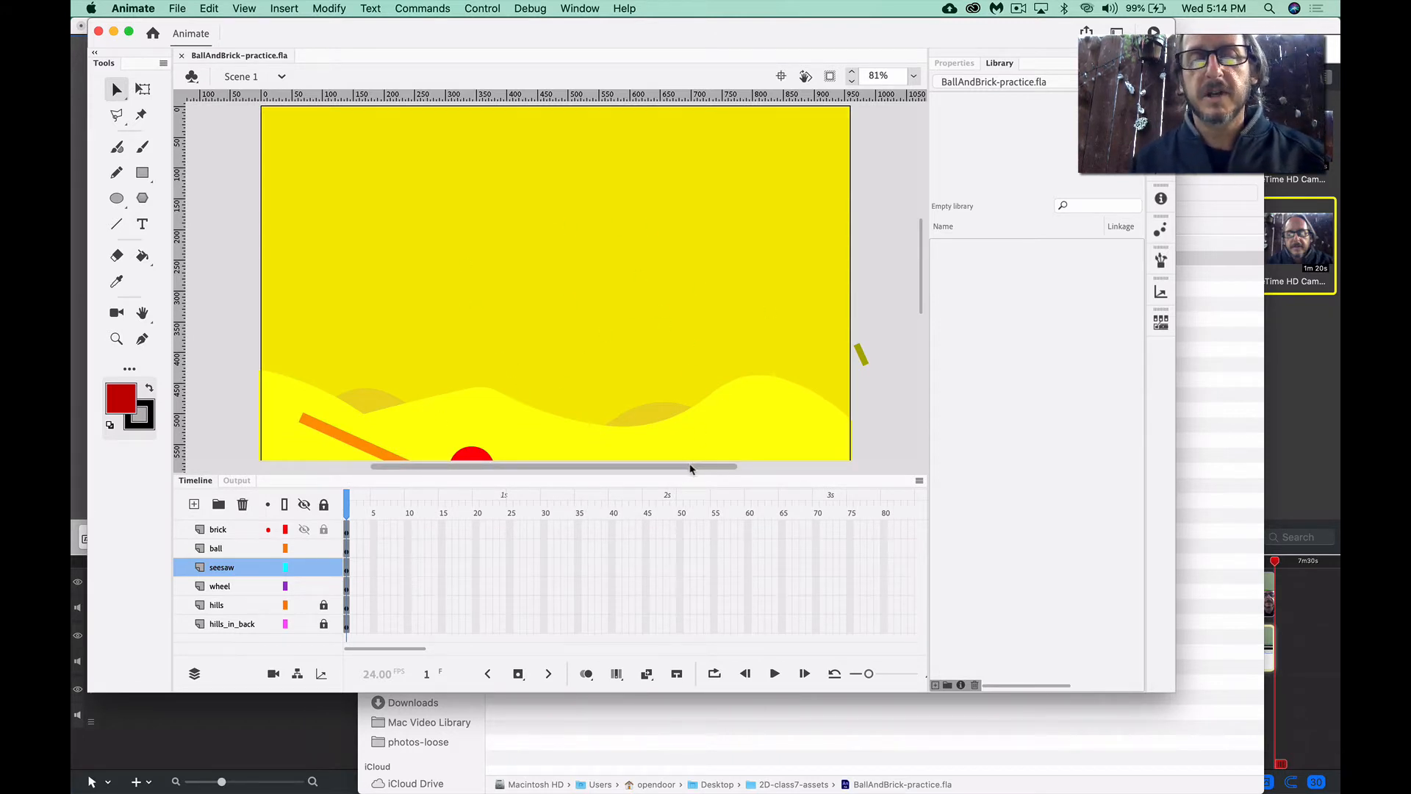
Zoom the stage out to 61% and position it so the whole frame and the brick outside it fit above the timeline
mouse_move(690, 466)
left_mouse_down()
mouse_move(658, 467)
mouse_move(671, 468)
left_mouse_up()
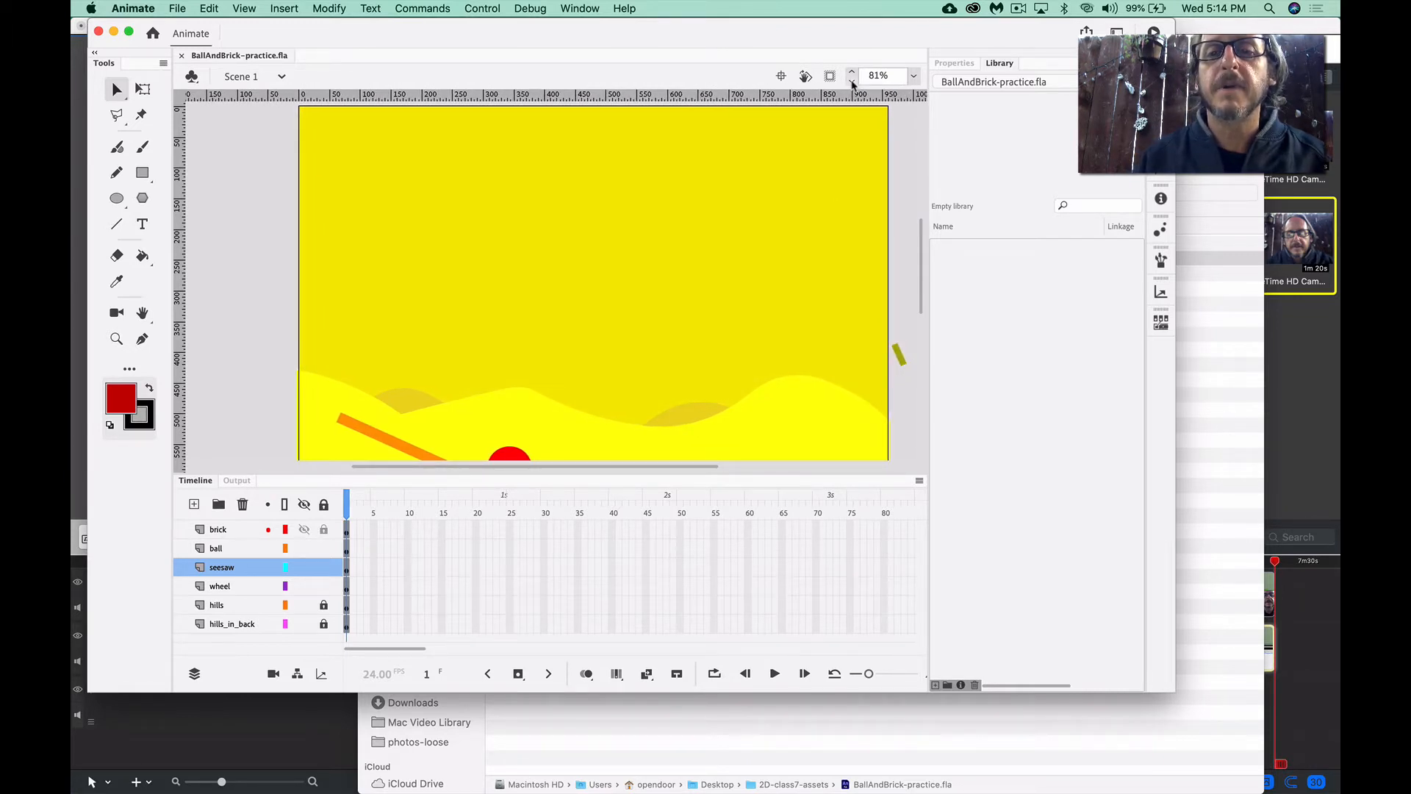
left_click(852, 81)
left_click(852, 81)
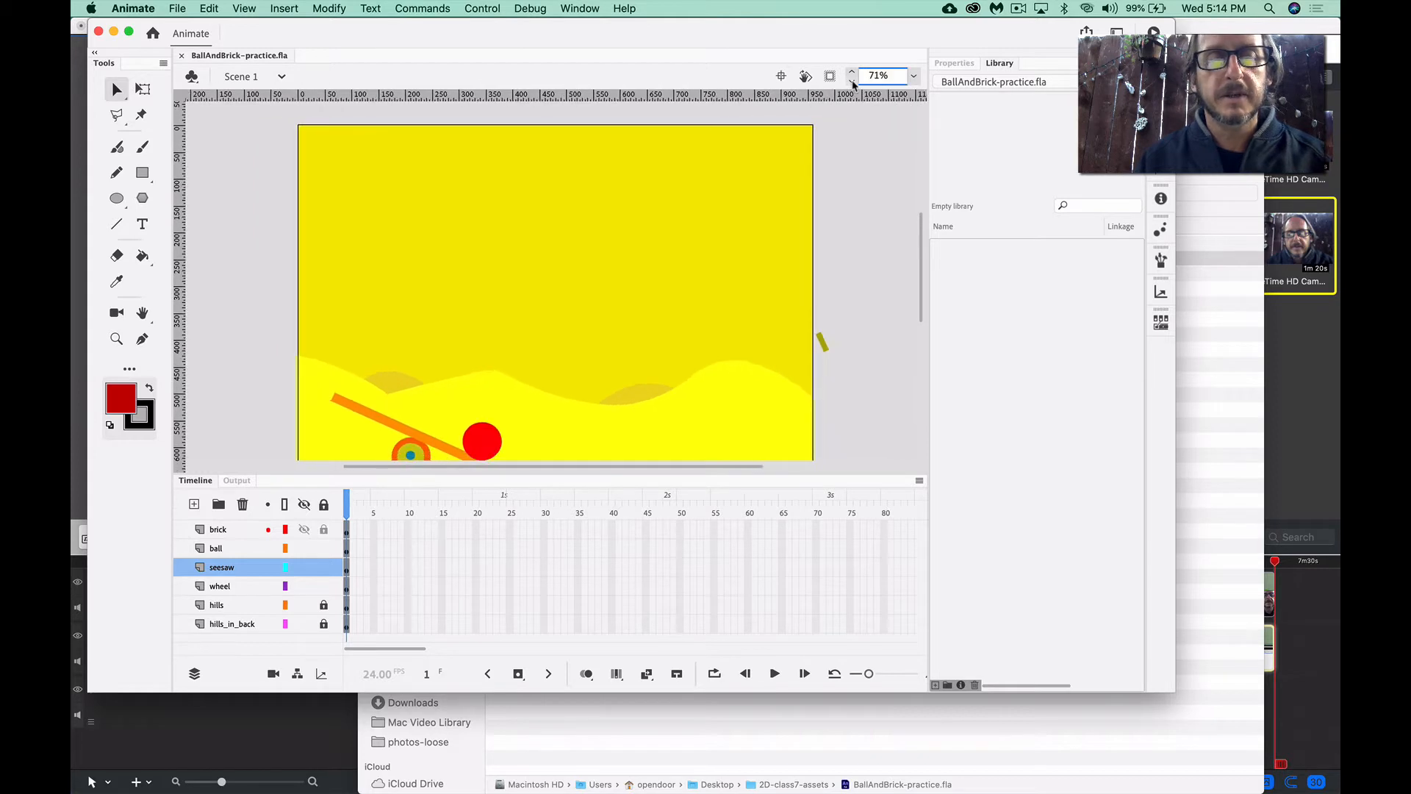
left_click(852, 81)
left_click(852, 81)
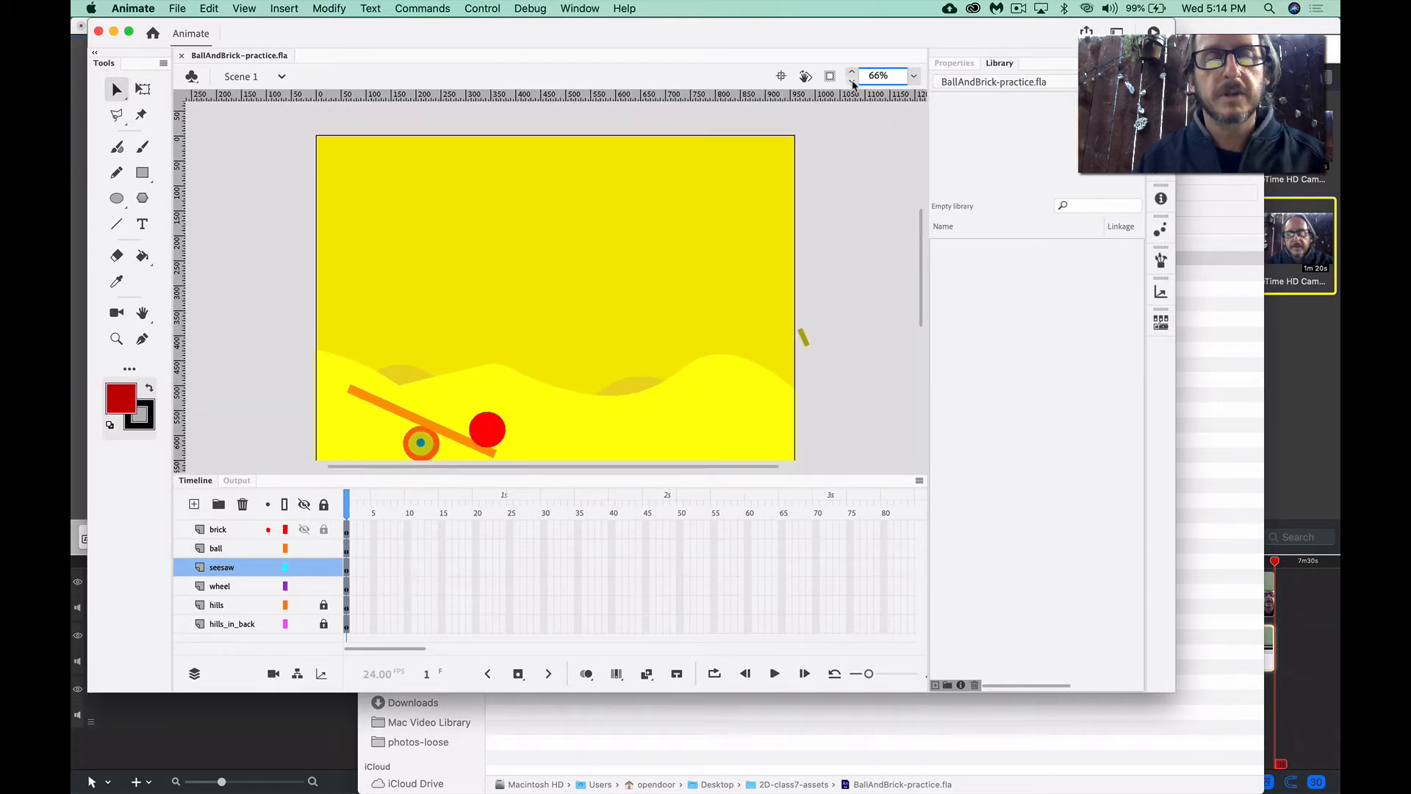
left_click(851, 82)
left_click(851, 82)
left_click(852, 81)
left_click(852, 82)
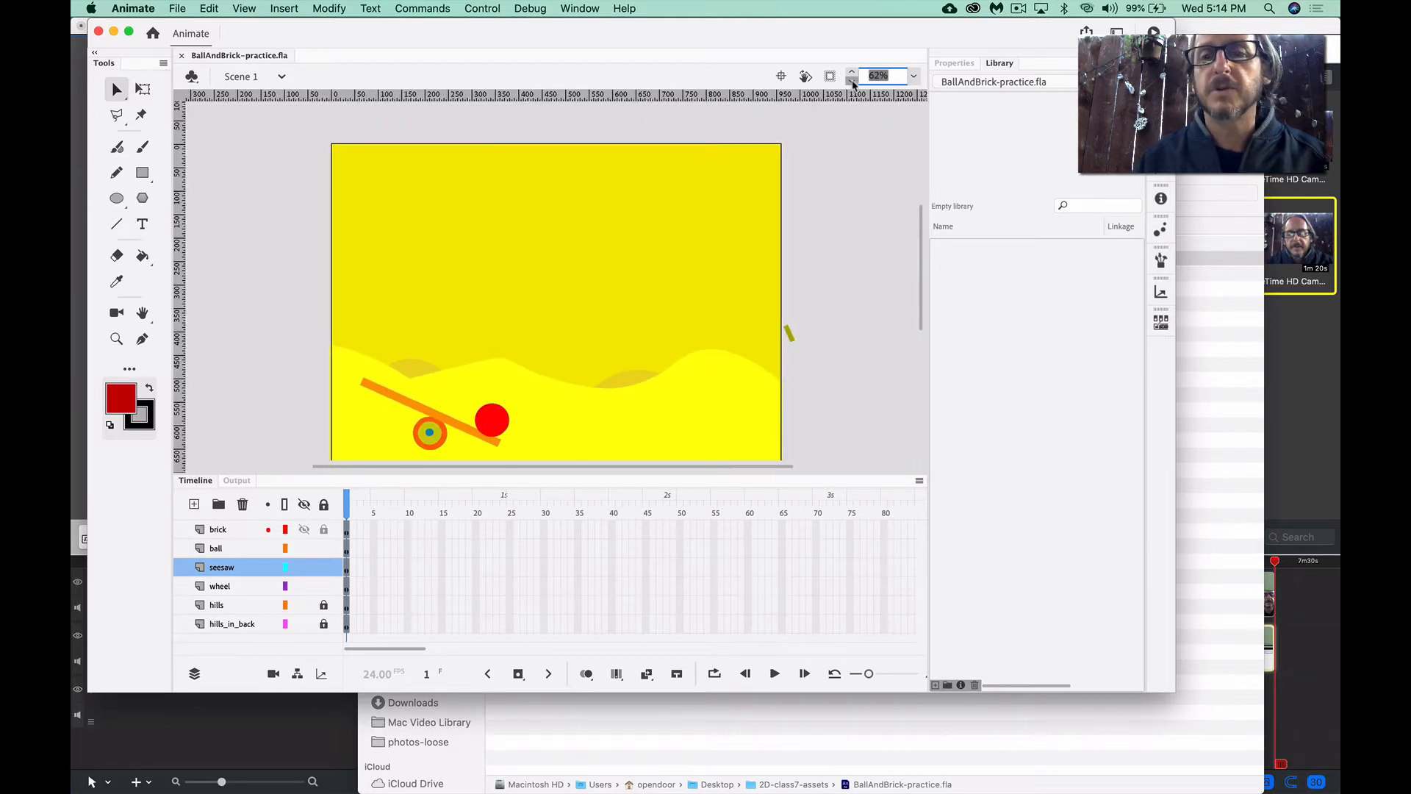
left_click(851, 82)
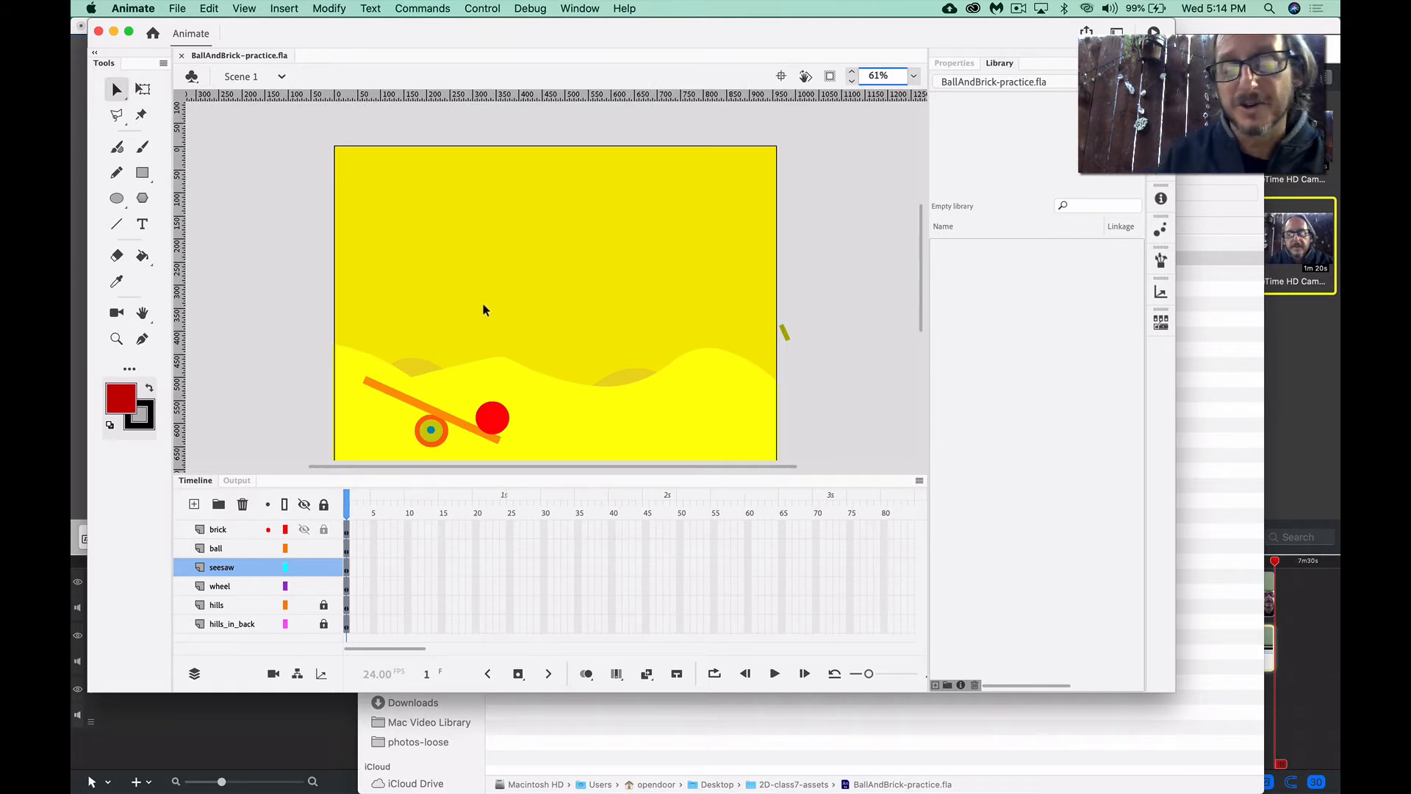
scroll(484, 309, "down", 3)
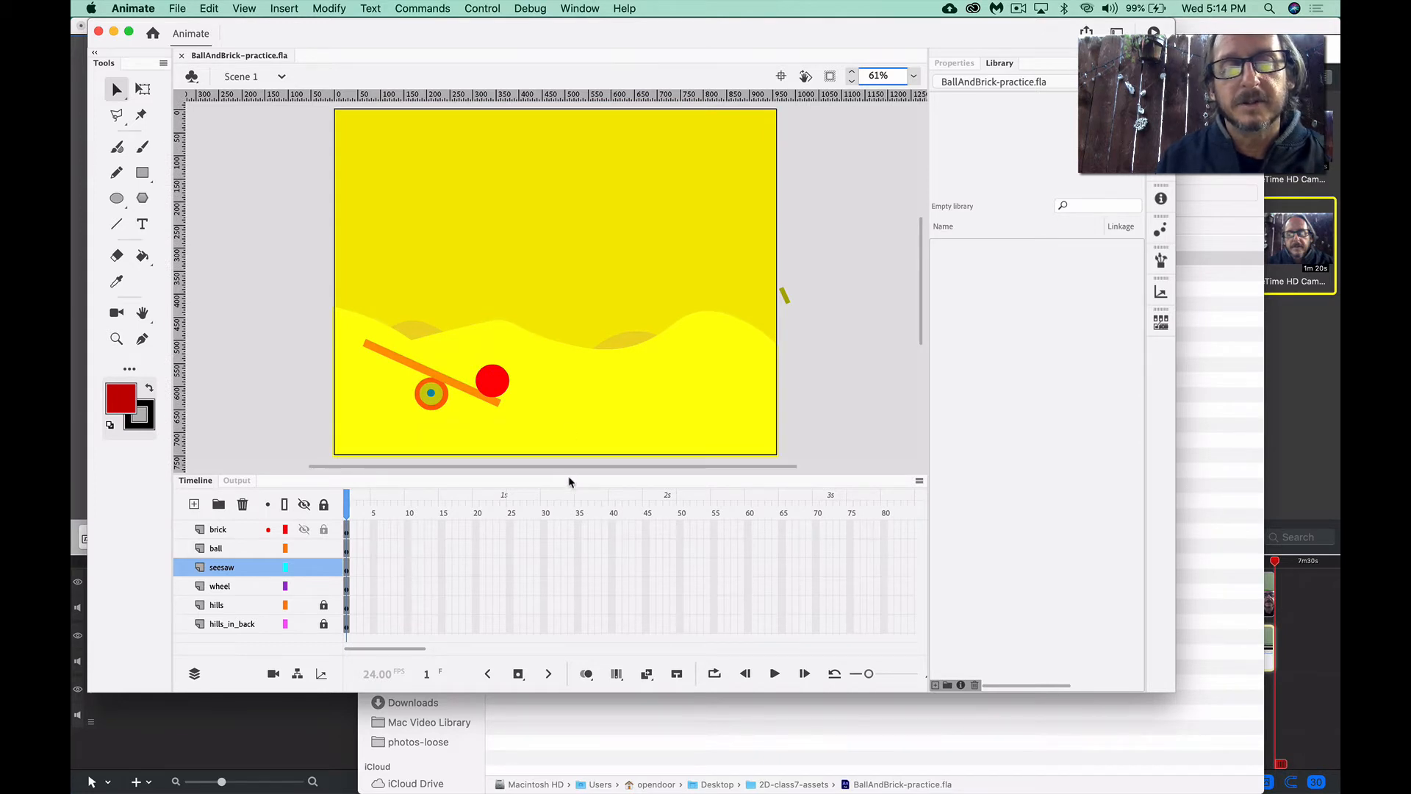
mouse_move(571, 475)
left_mouse_down()
mouse_move(573, 491)
mouse_move(575, 479)
left_mouse_up()
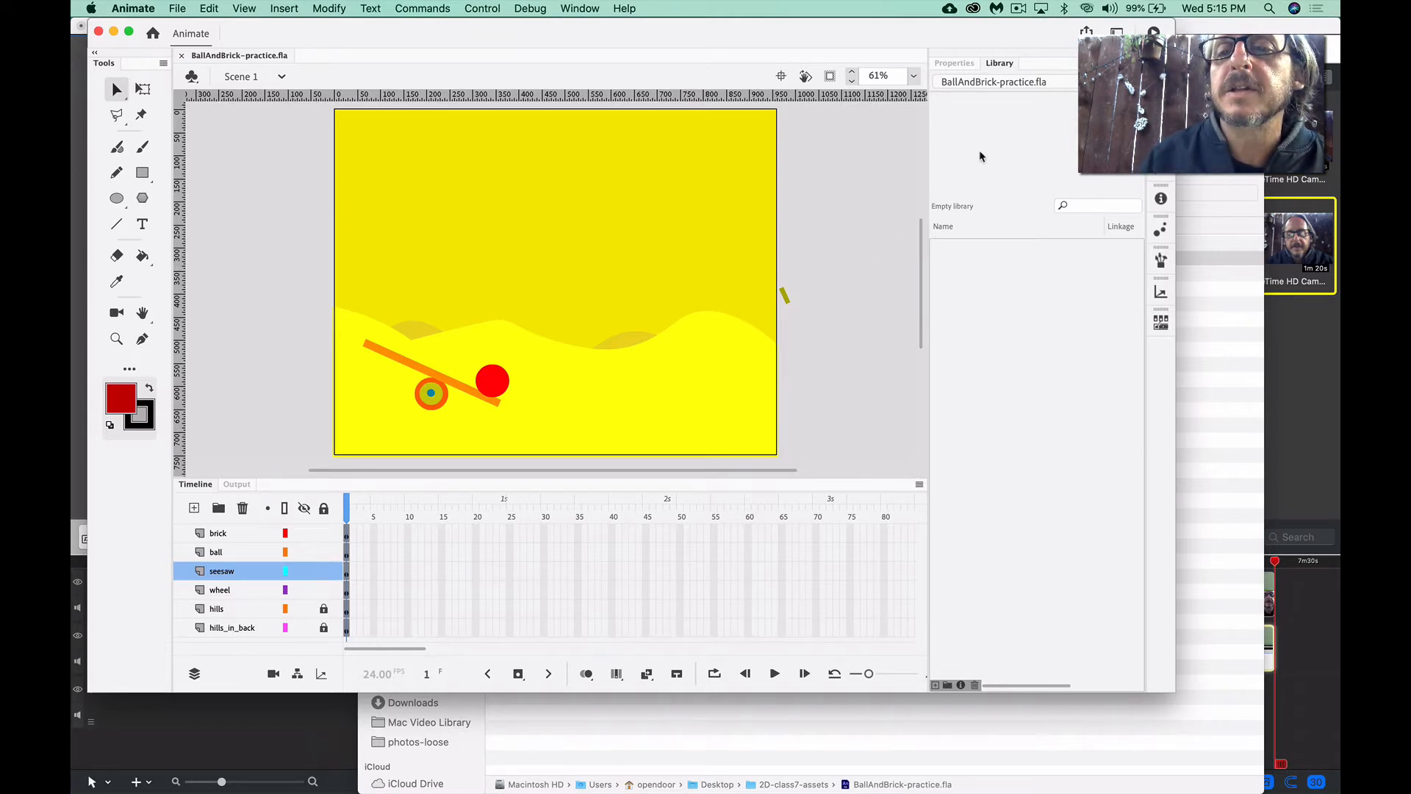
Check the document's Properties, return to the Library, and look over the list of available panels
left_click(959, 65)
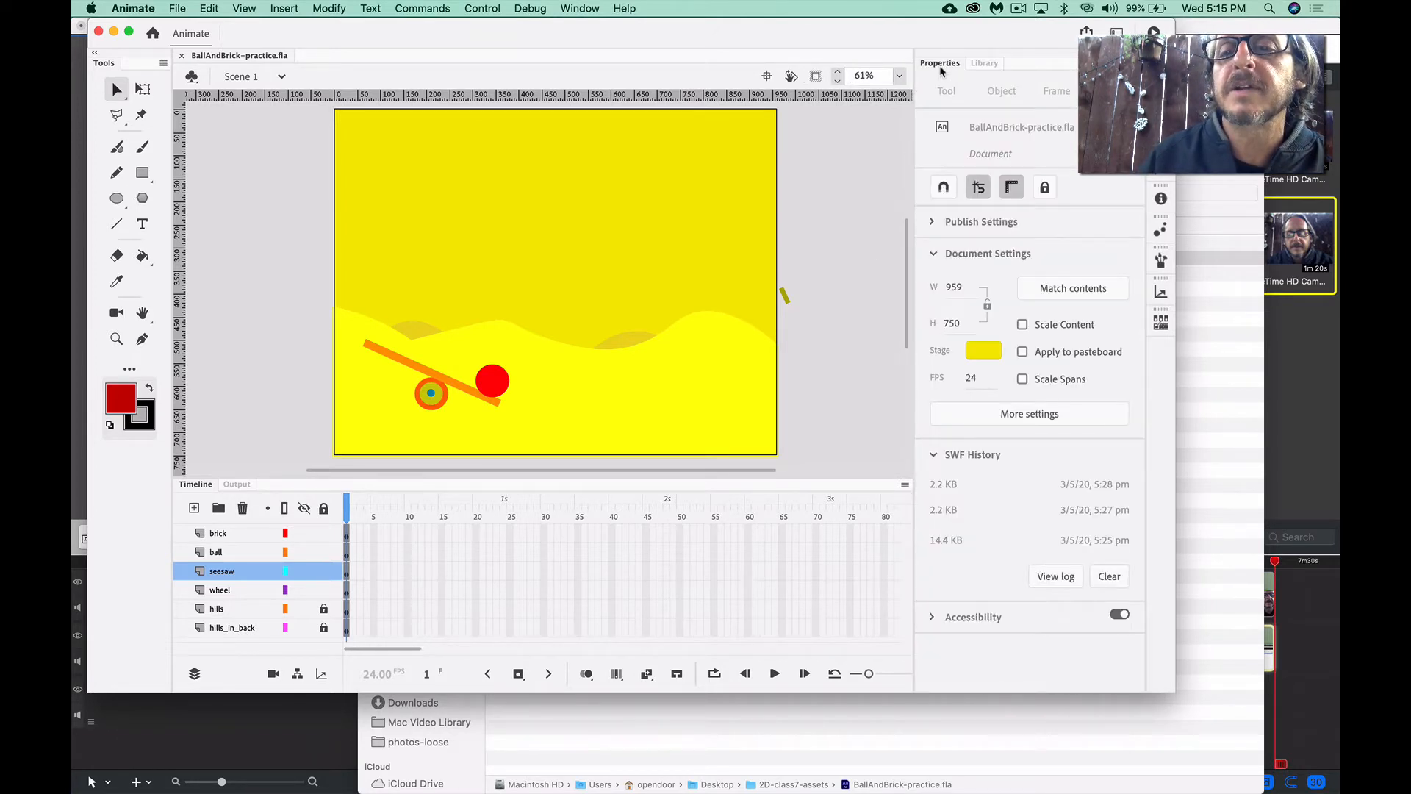
left_click(983, 66)
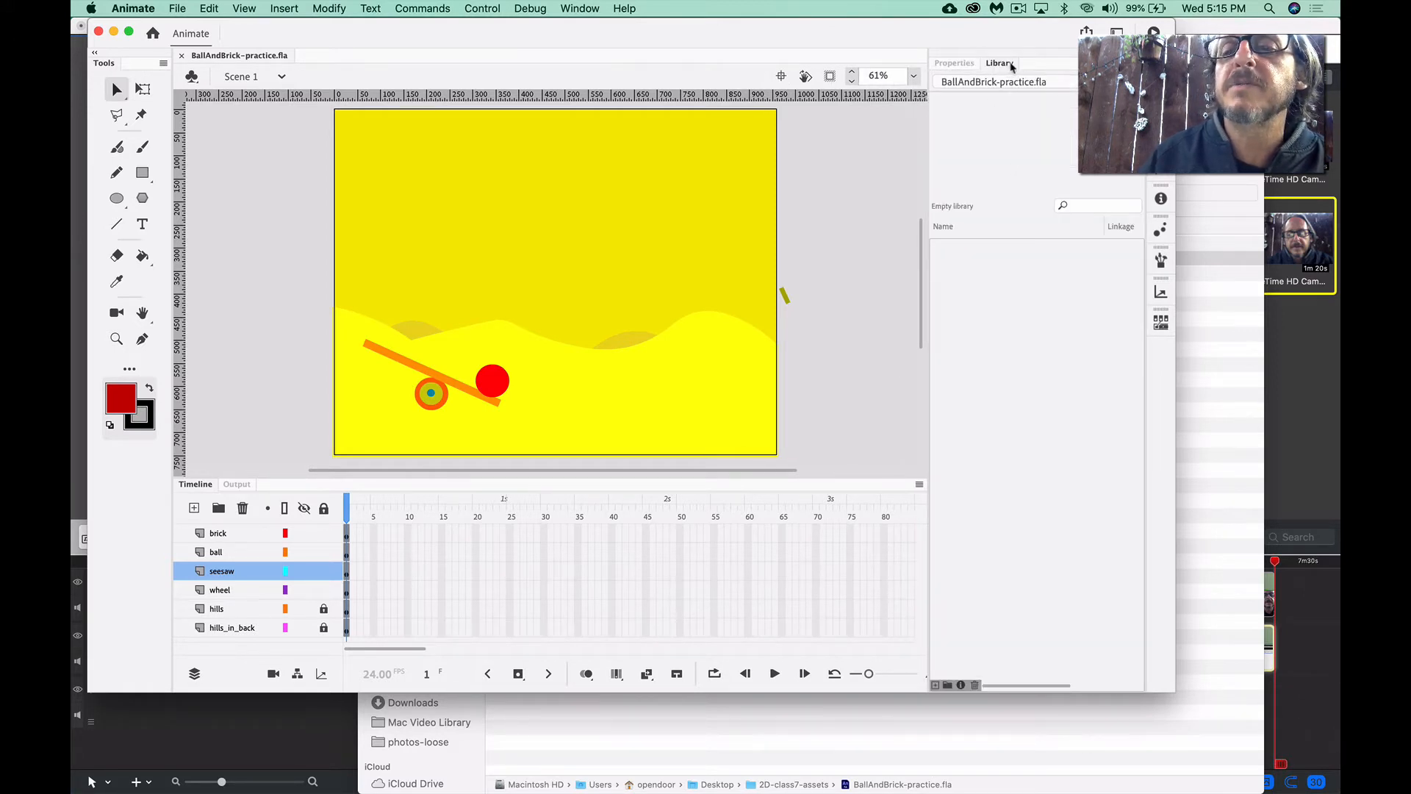
left_click(581, 8)
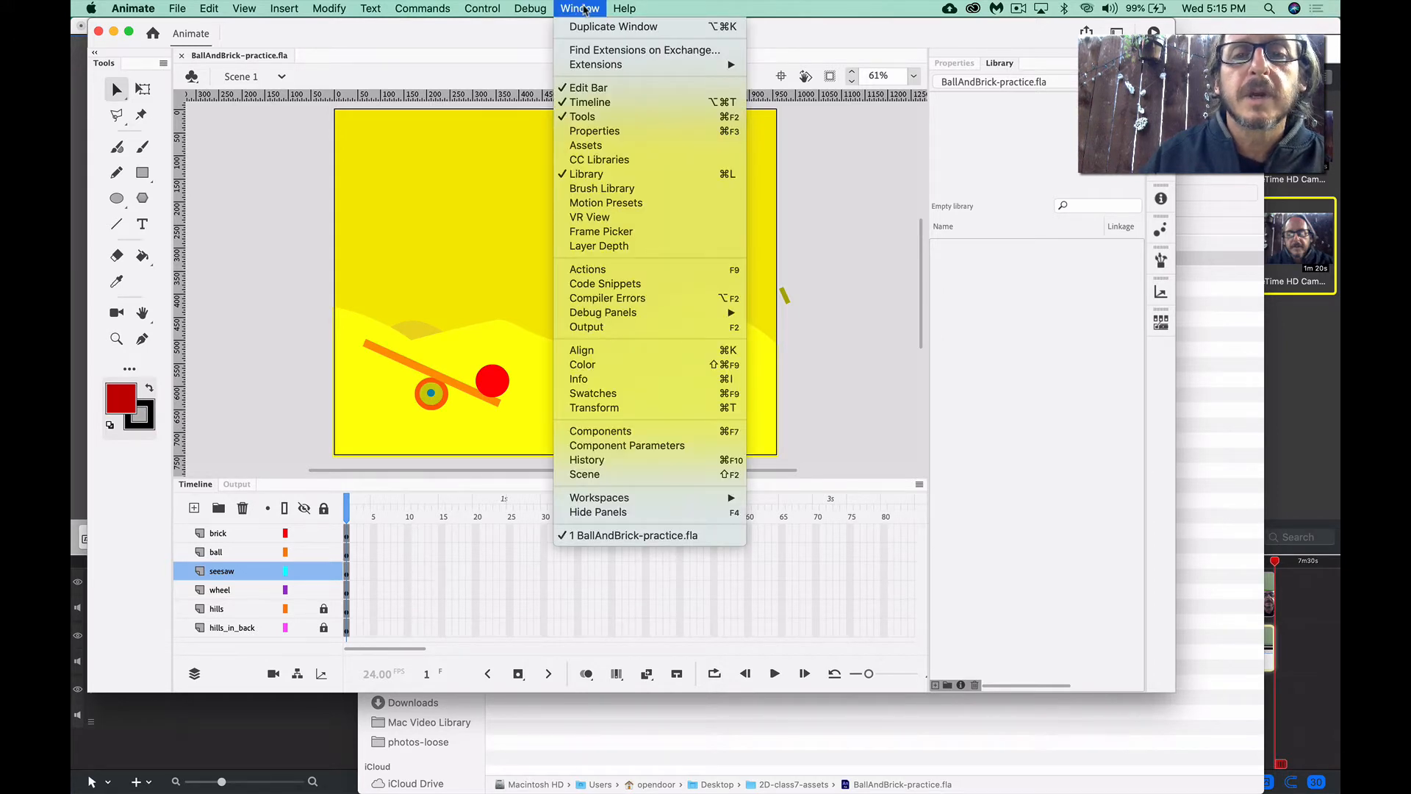
left_click(844, 308)
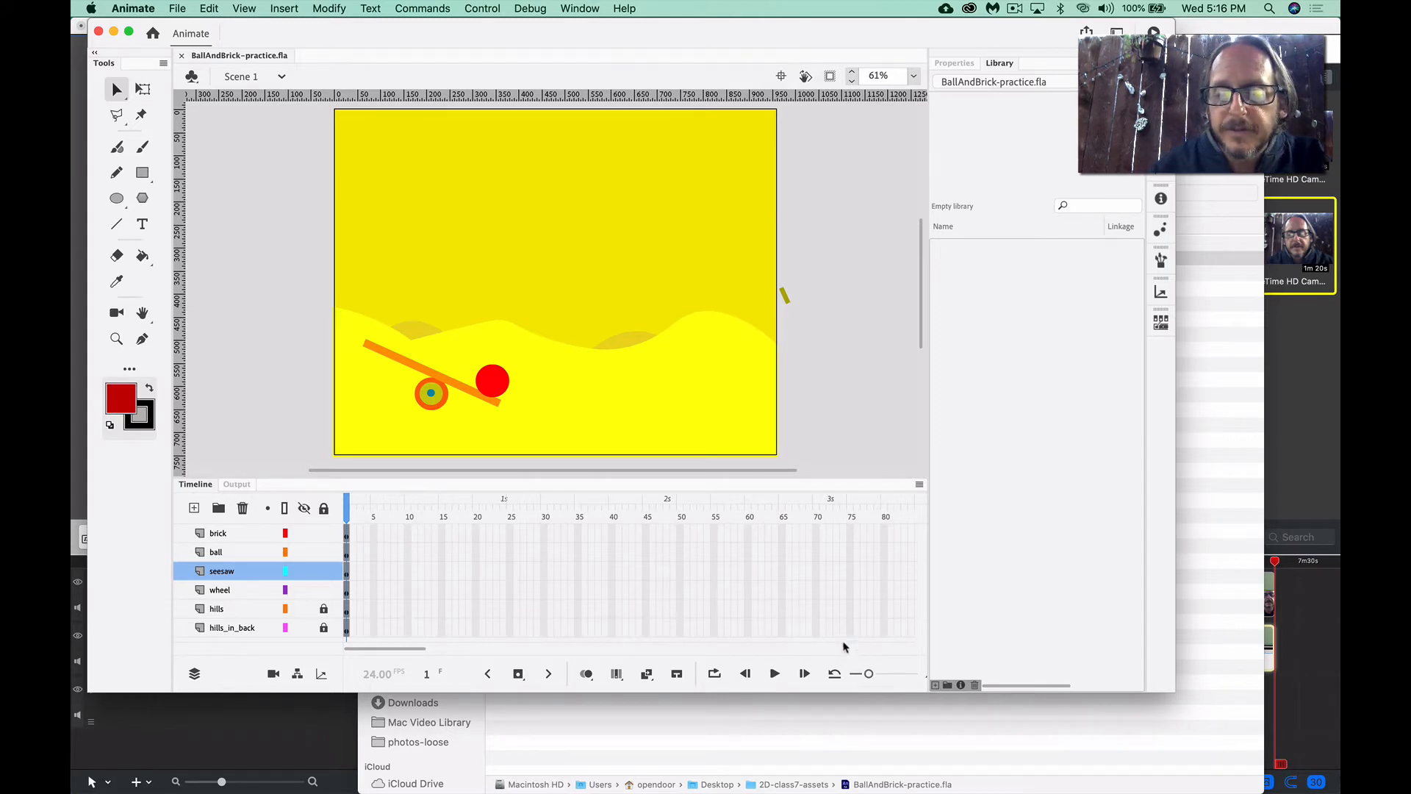
Enlarge the timeline's frame display, select the brick layer's keyframe at frame 1, and magnify the brick to 976%
left_click_drag(867, 674, 874, 676)
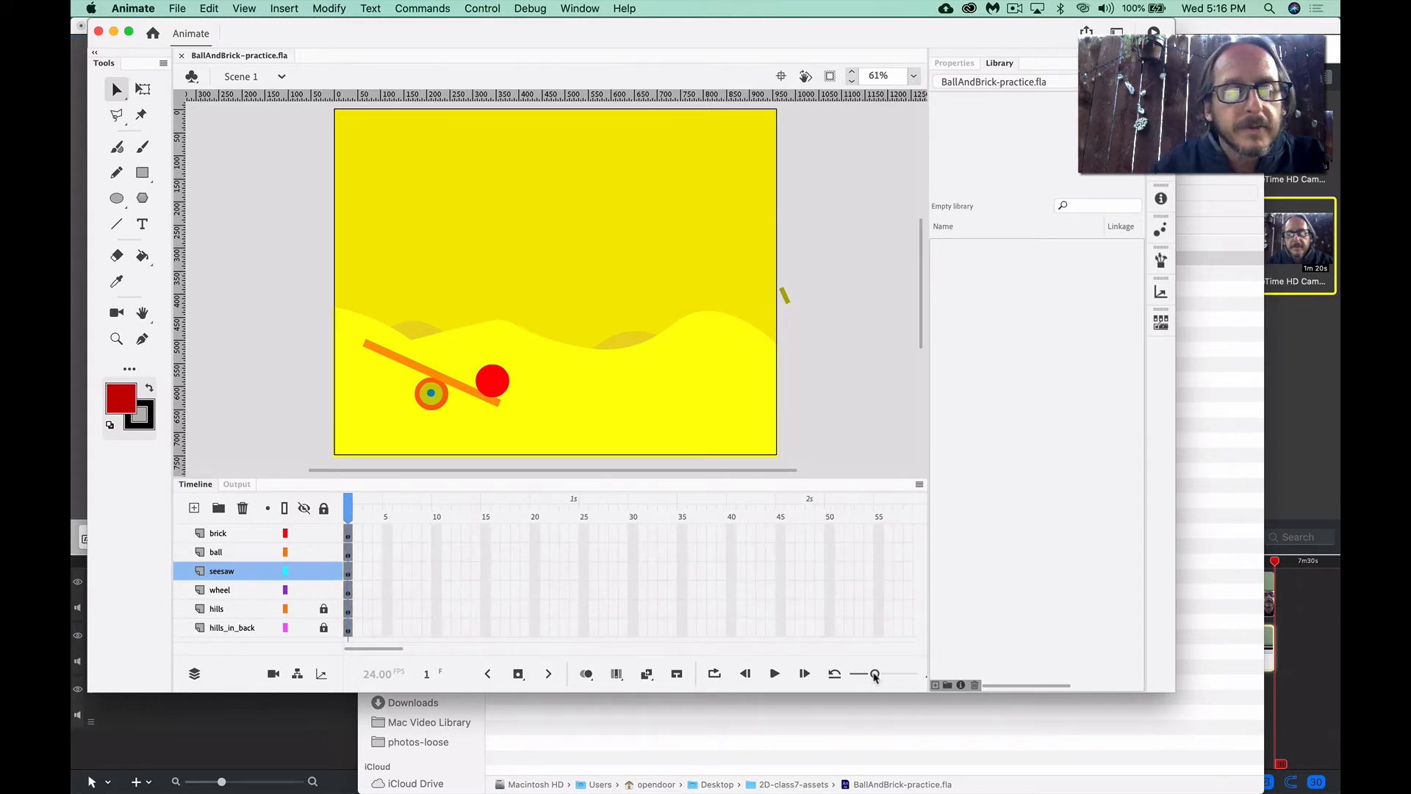
left_click(348, 537)
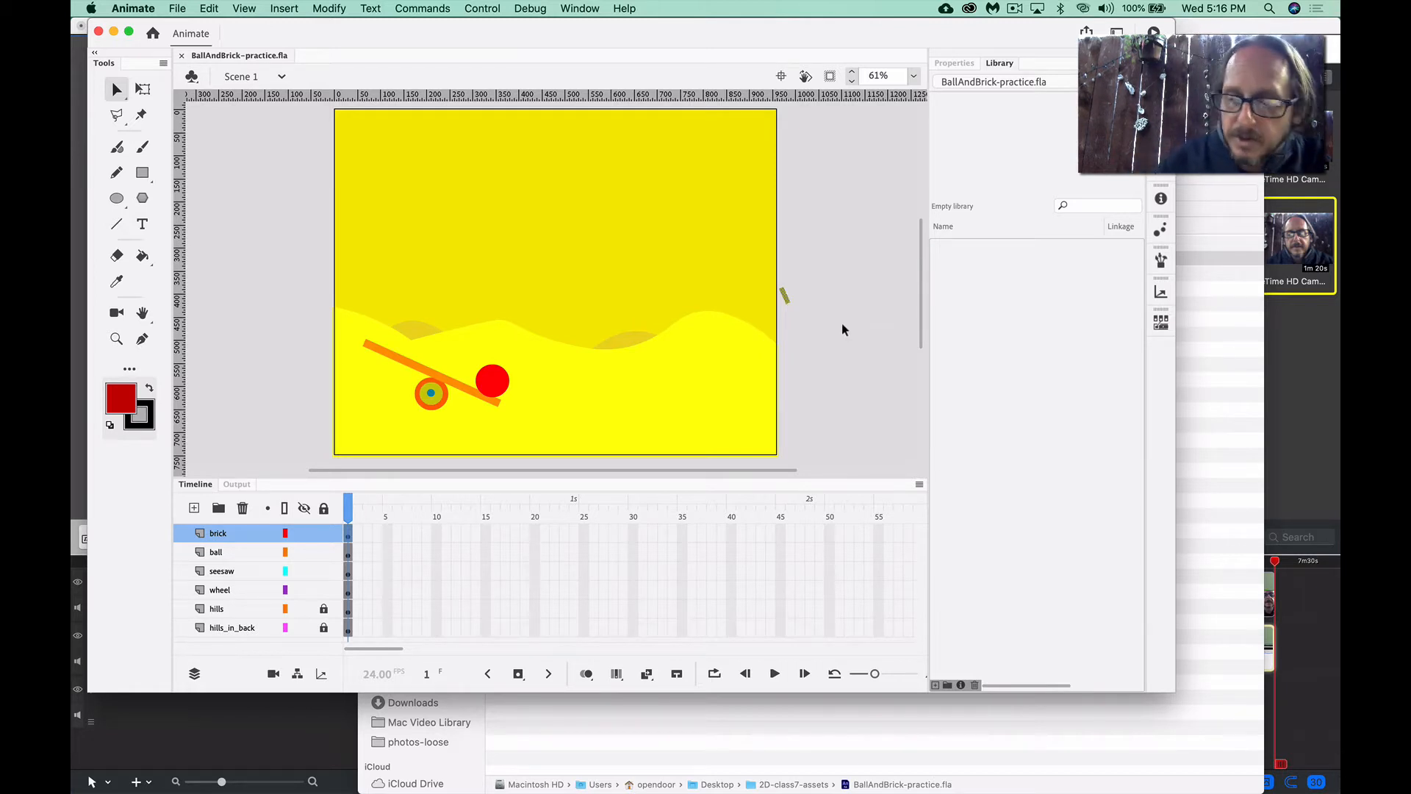
scroll(841, 323, "up", 4)
scroll(842, 328, "up", 4)
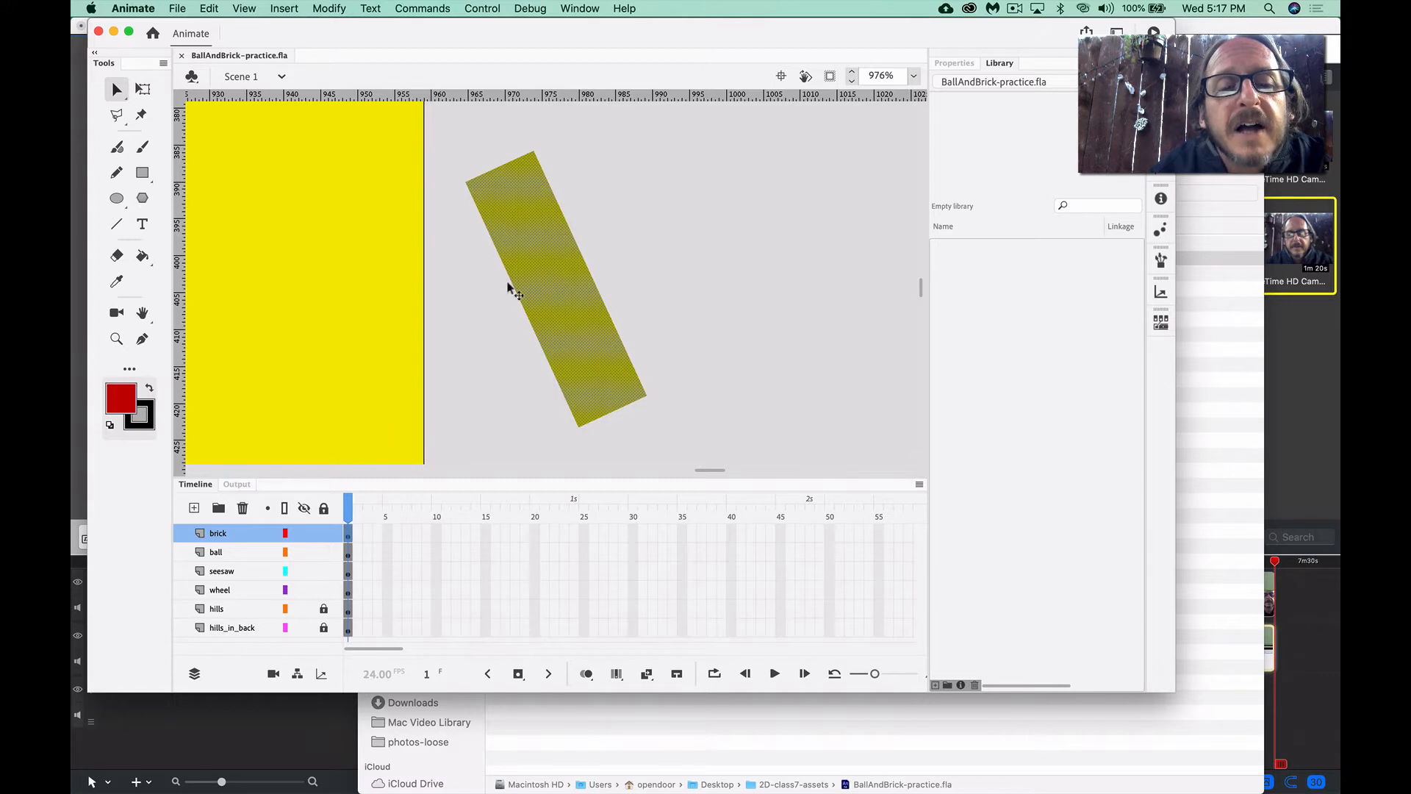
Convert the selected brick shape to a graphic symbol named brick
left_click(486, 364)
left_click(566, 320)
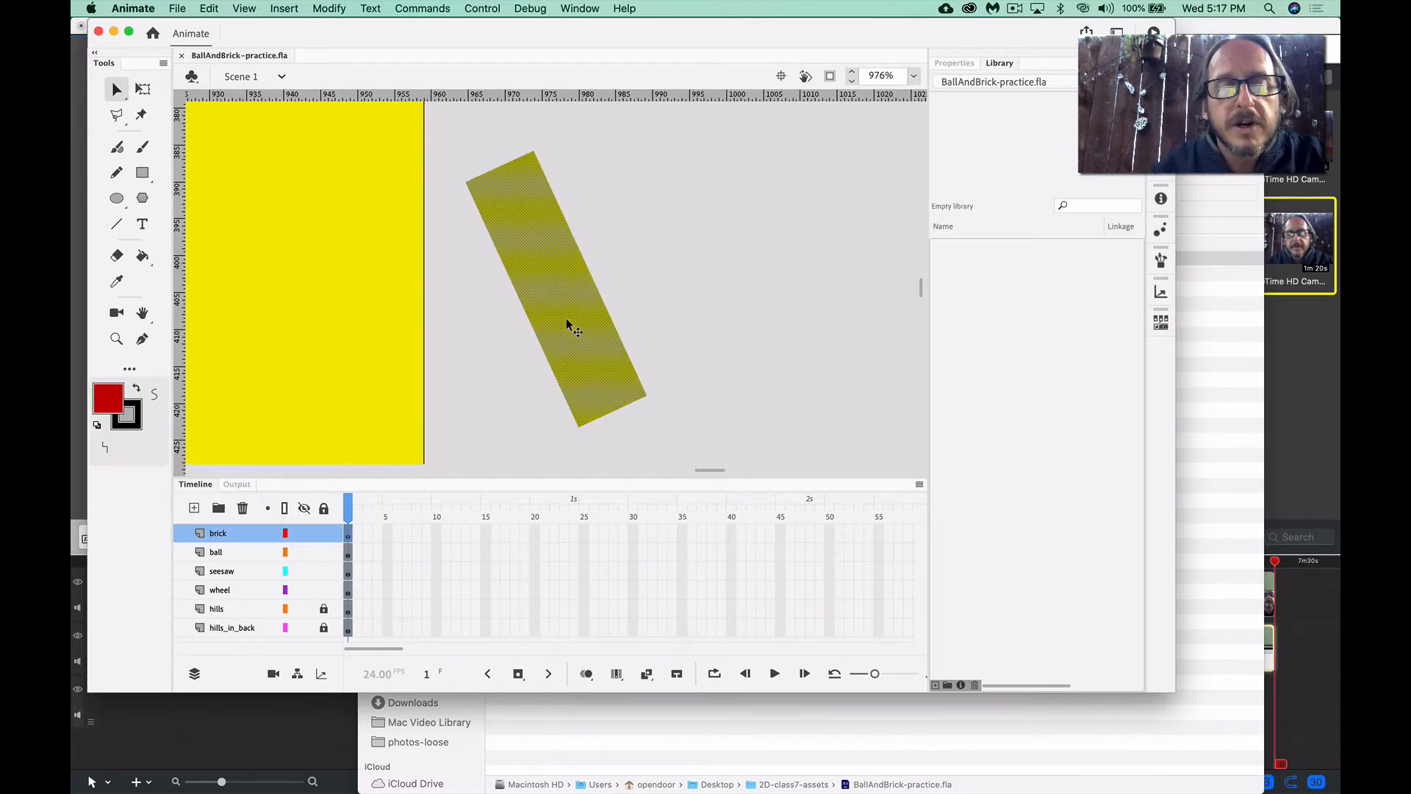
right_click(567, 321)
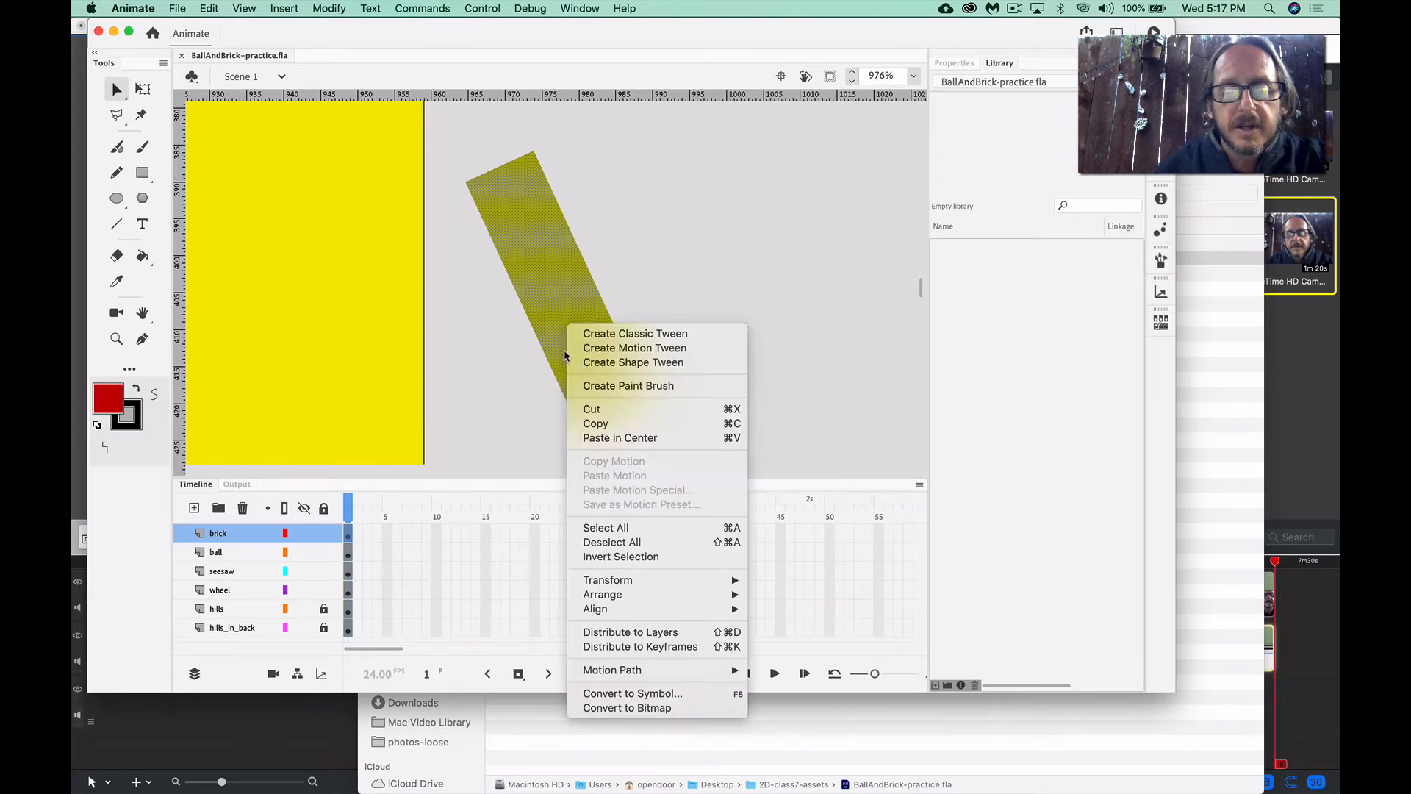
left_click(630, 694)
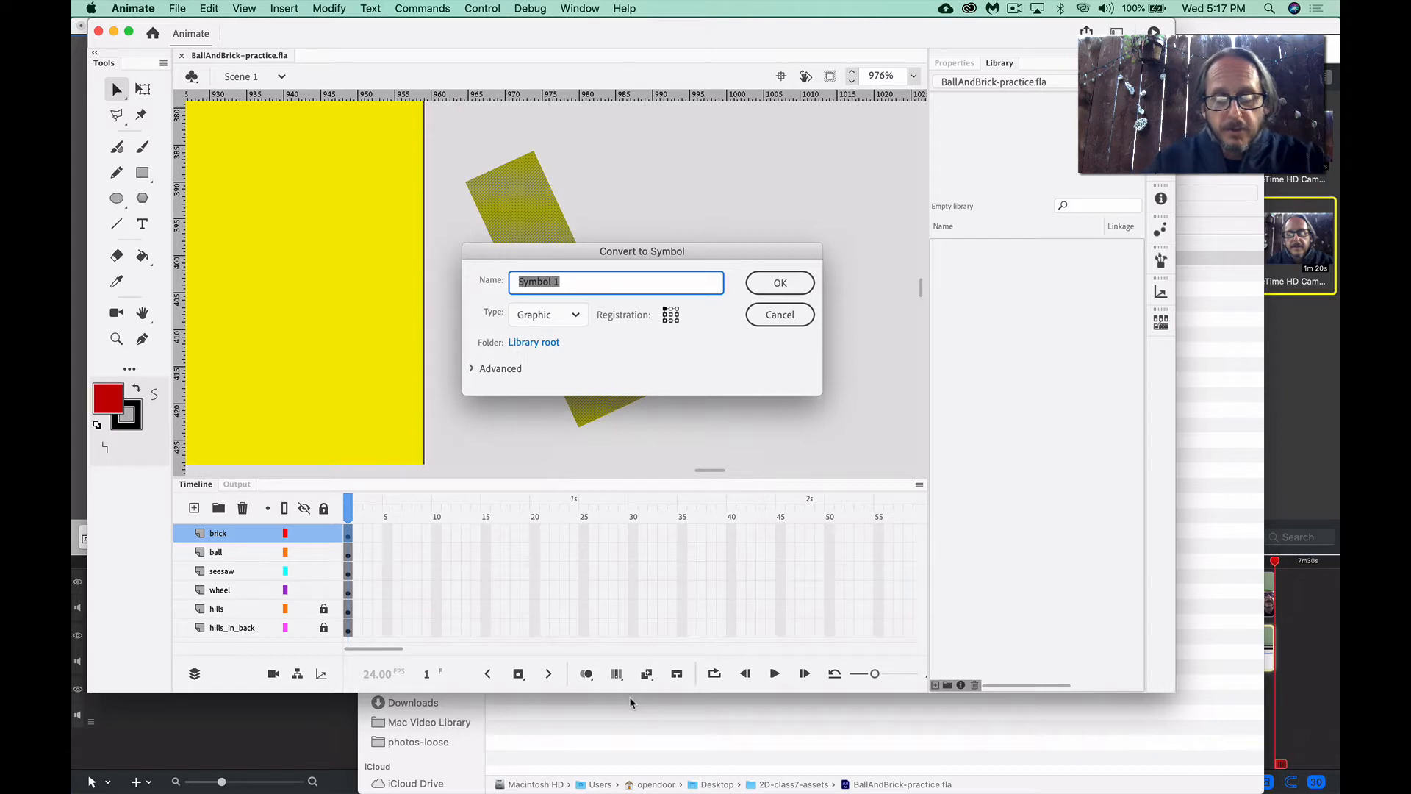
type("brick")
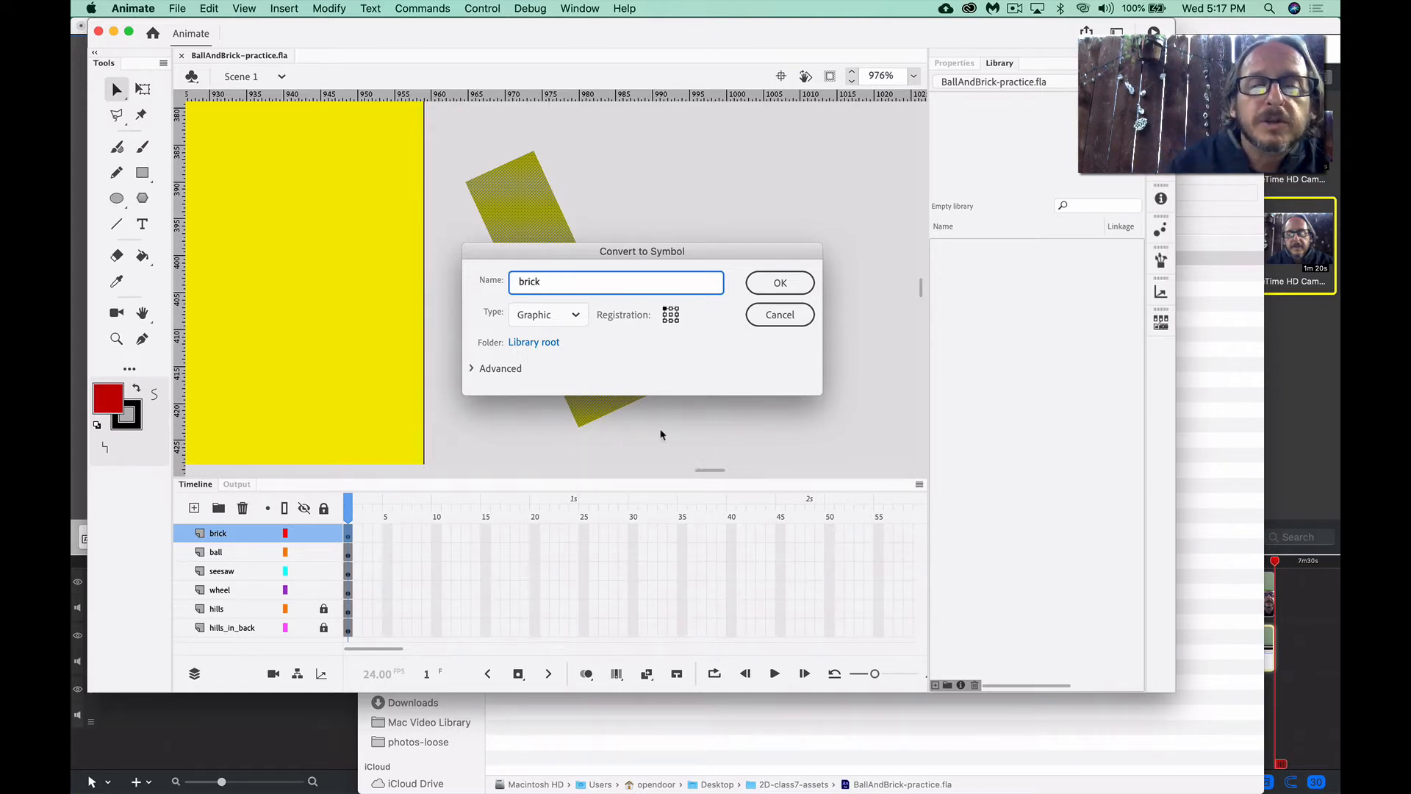
left_click(576, 316)
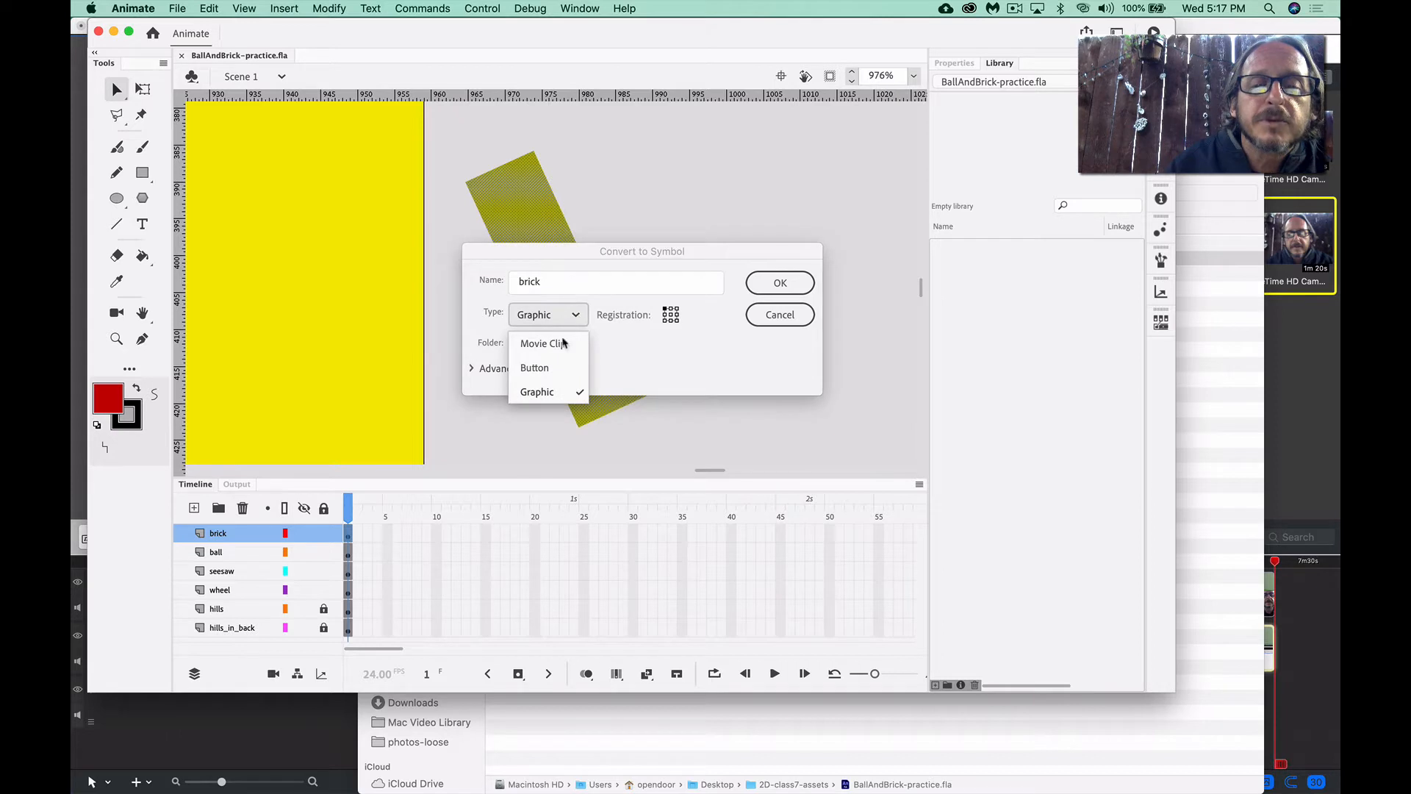
left_click(557, 394)
left_click(776, 288)
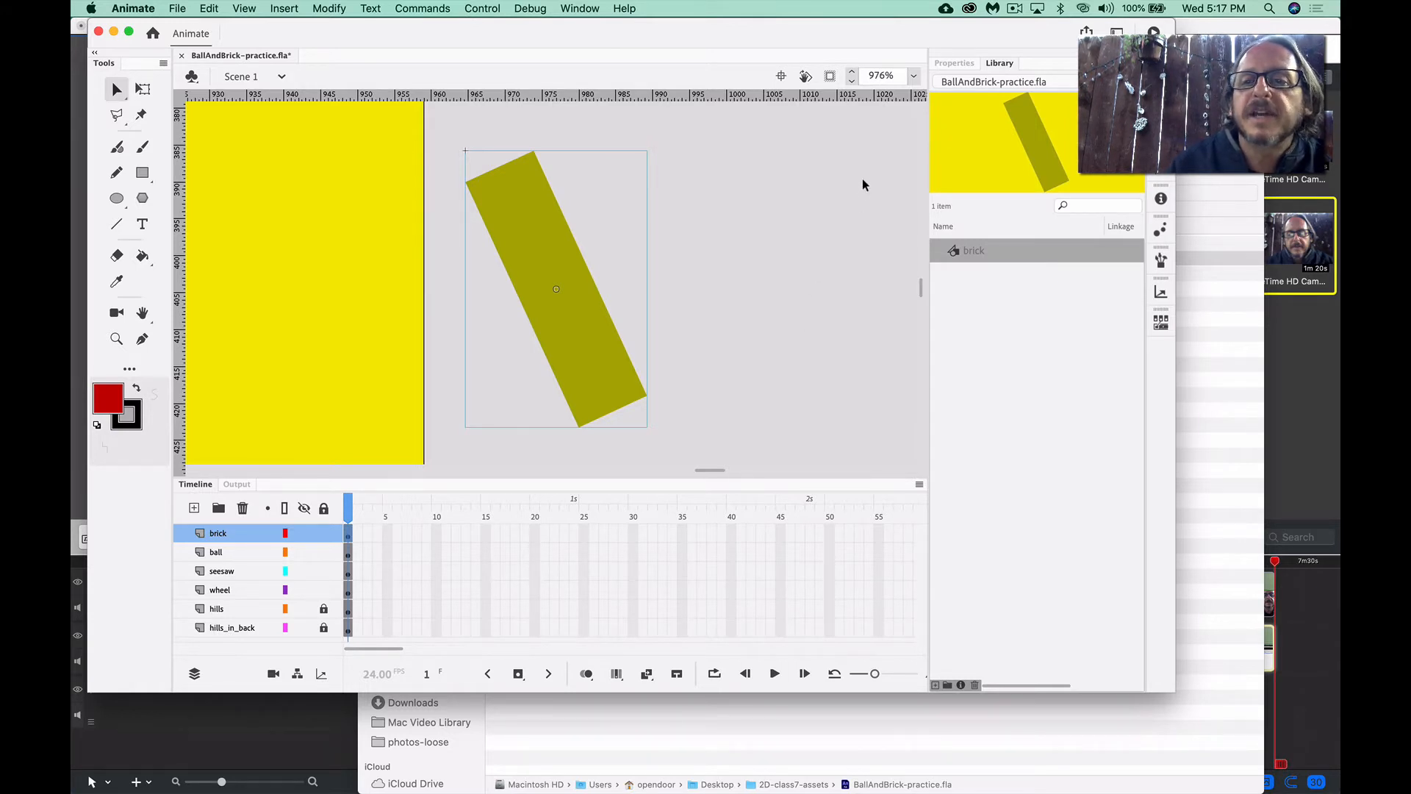
Convert the red ball resting on the see-saw to a graphic symbol named ball
left_click(914, 76)
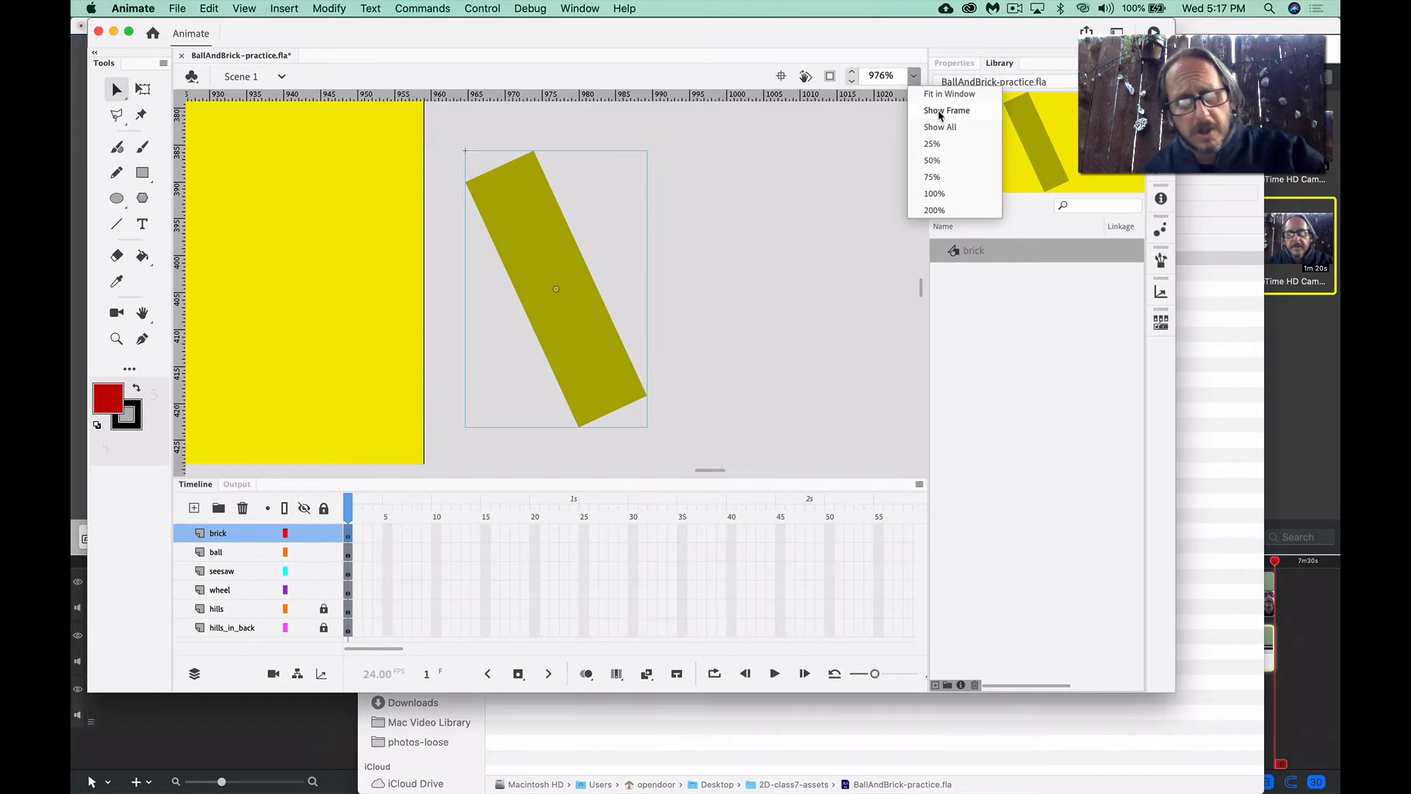
left_click(800, 301)
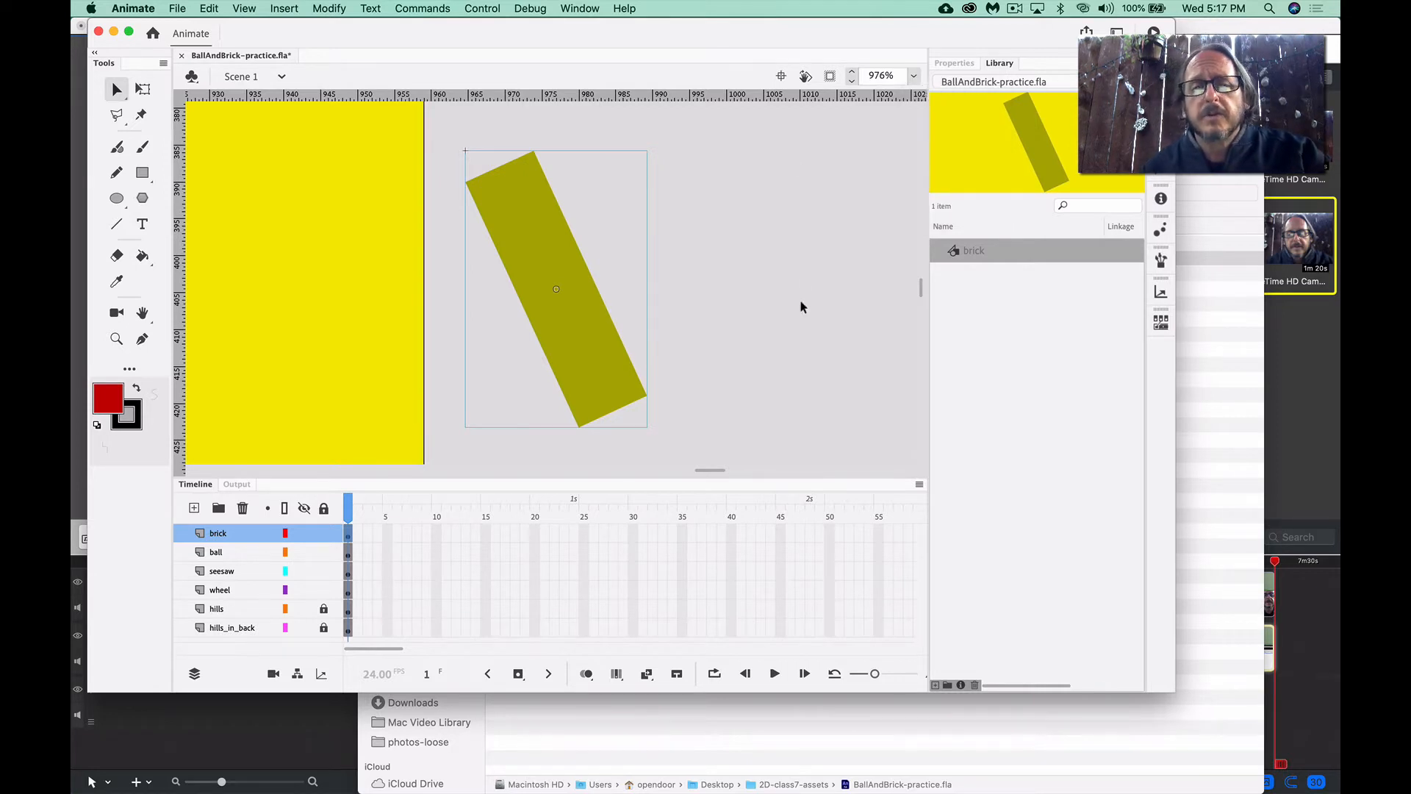
key("super+2")
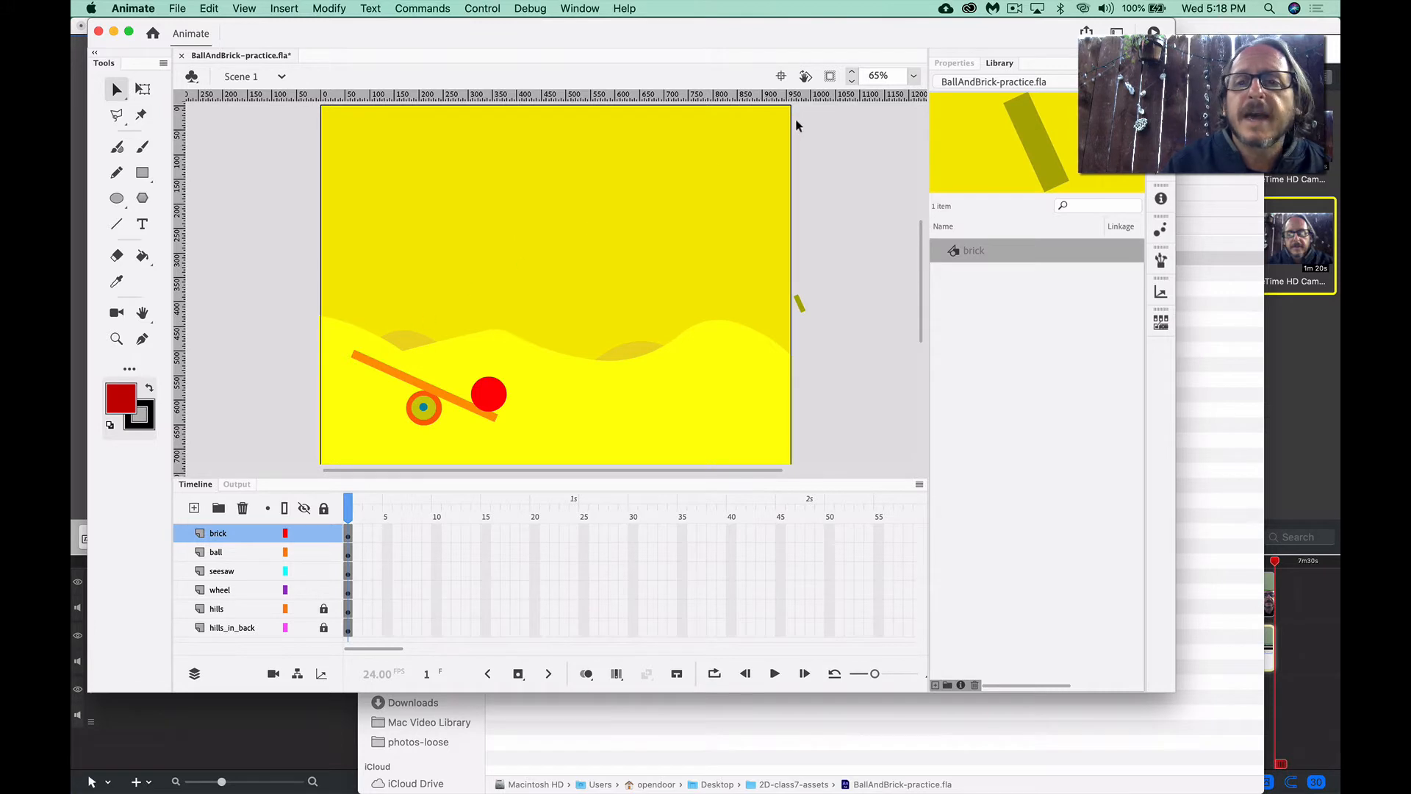
left_click(851, 82)
left_click(851, 83)
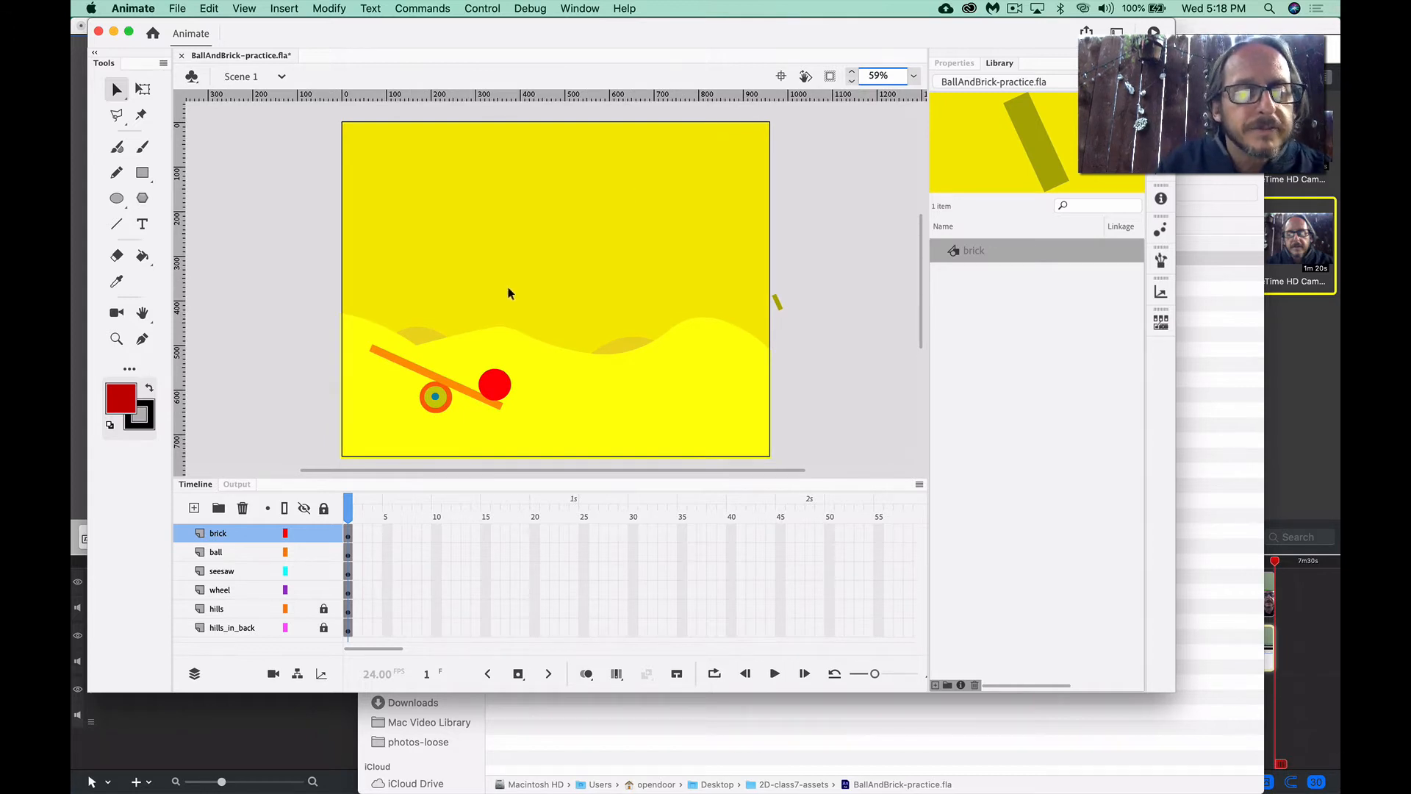
left_click(497, 393)
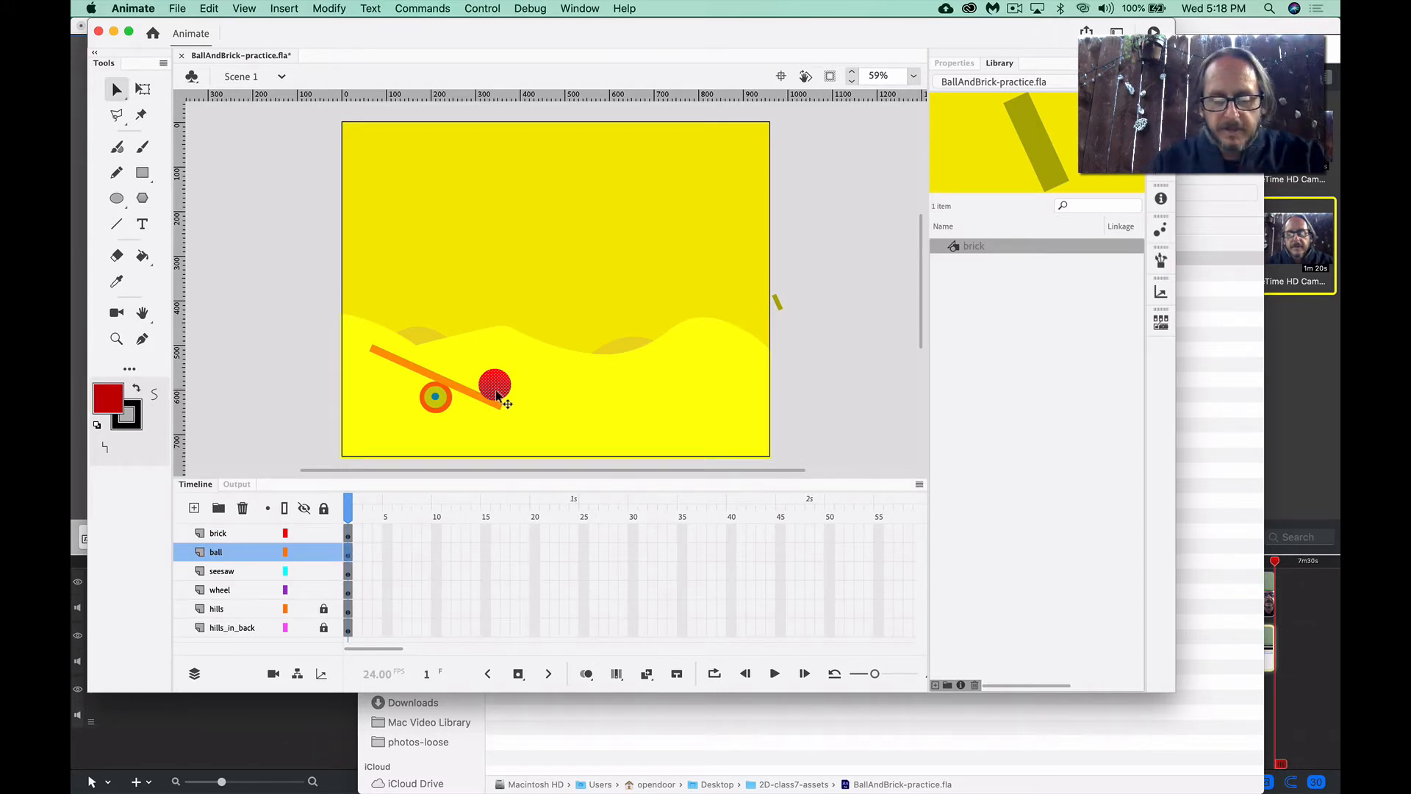
key("super+equal")
key("super+equal")
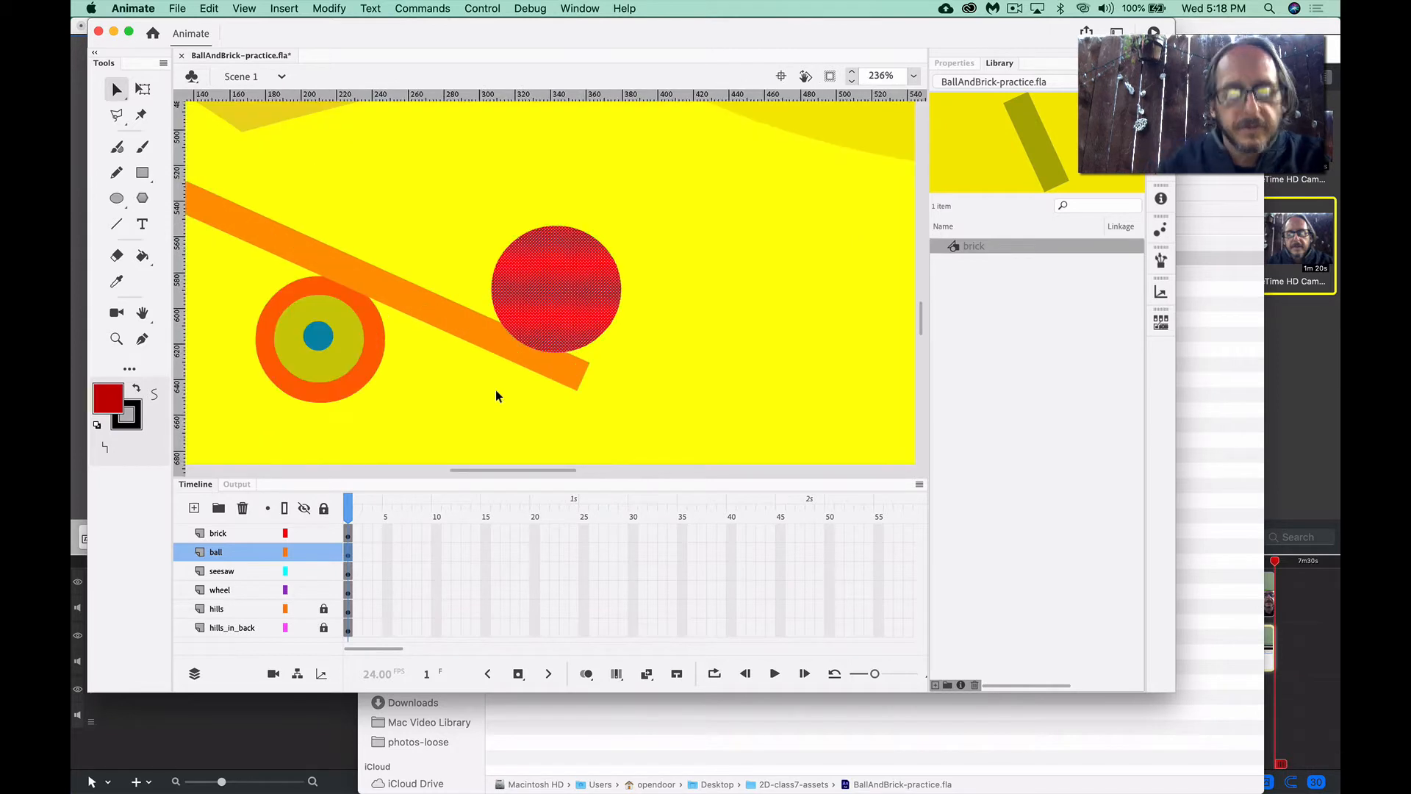
right_click(554, 307)
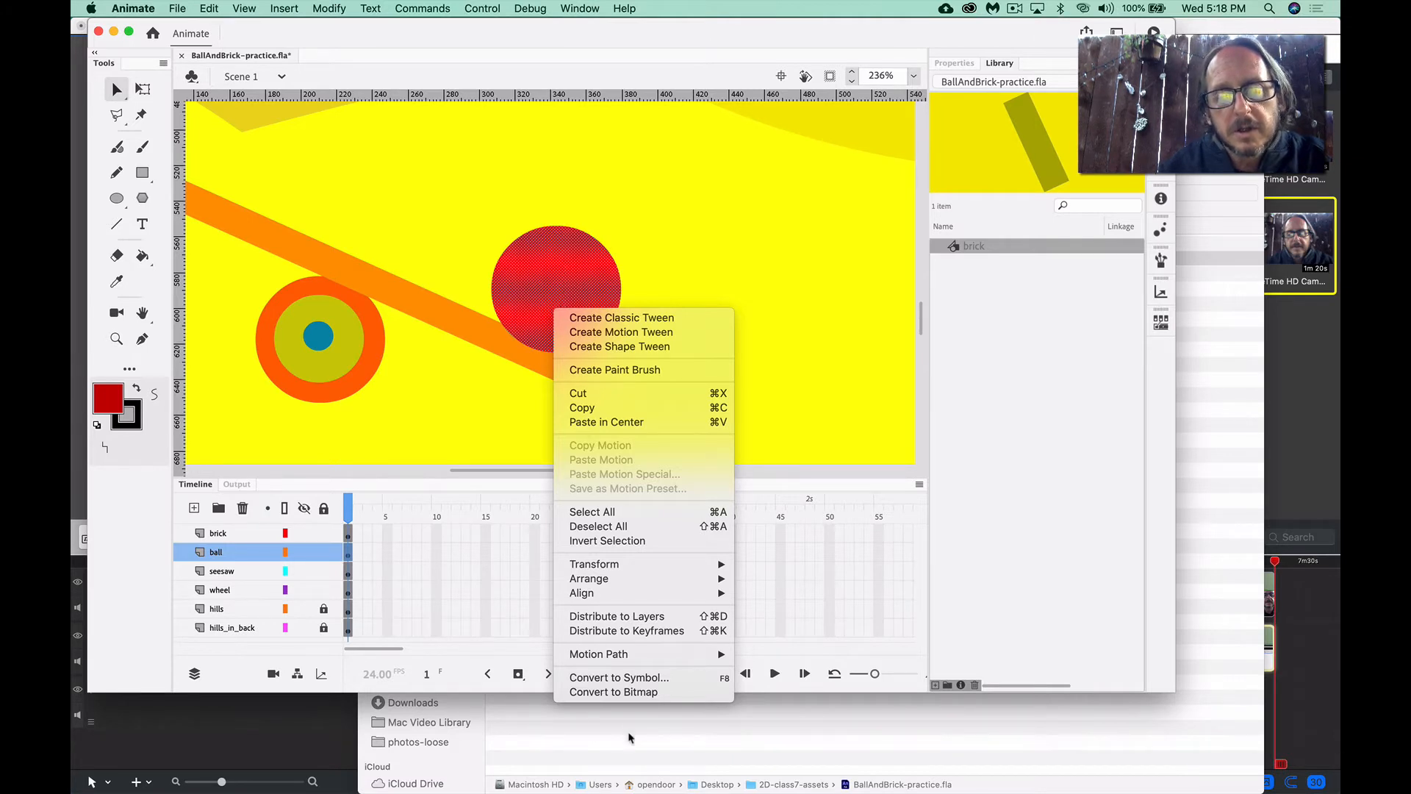
left_click(636, 677)
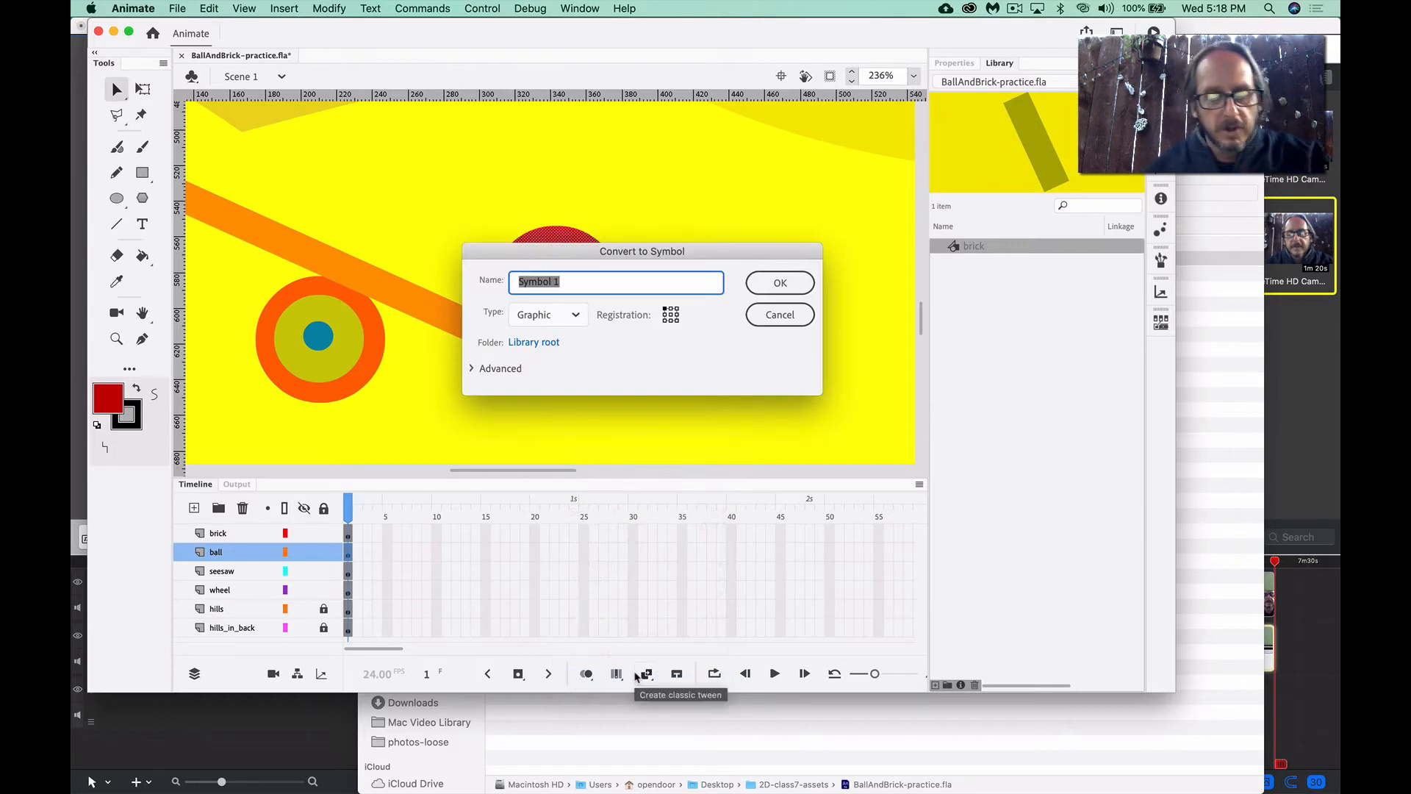
type("b")
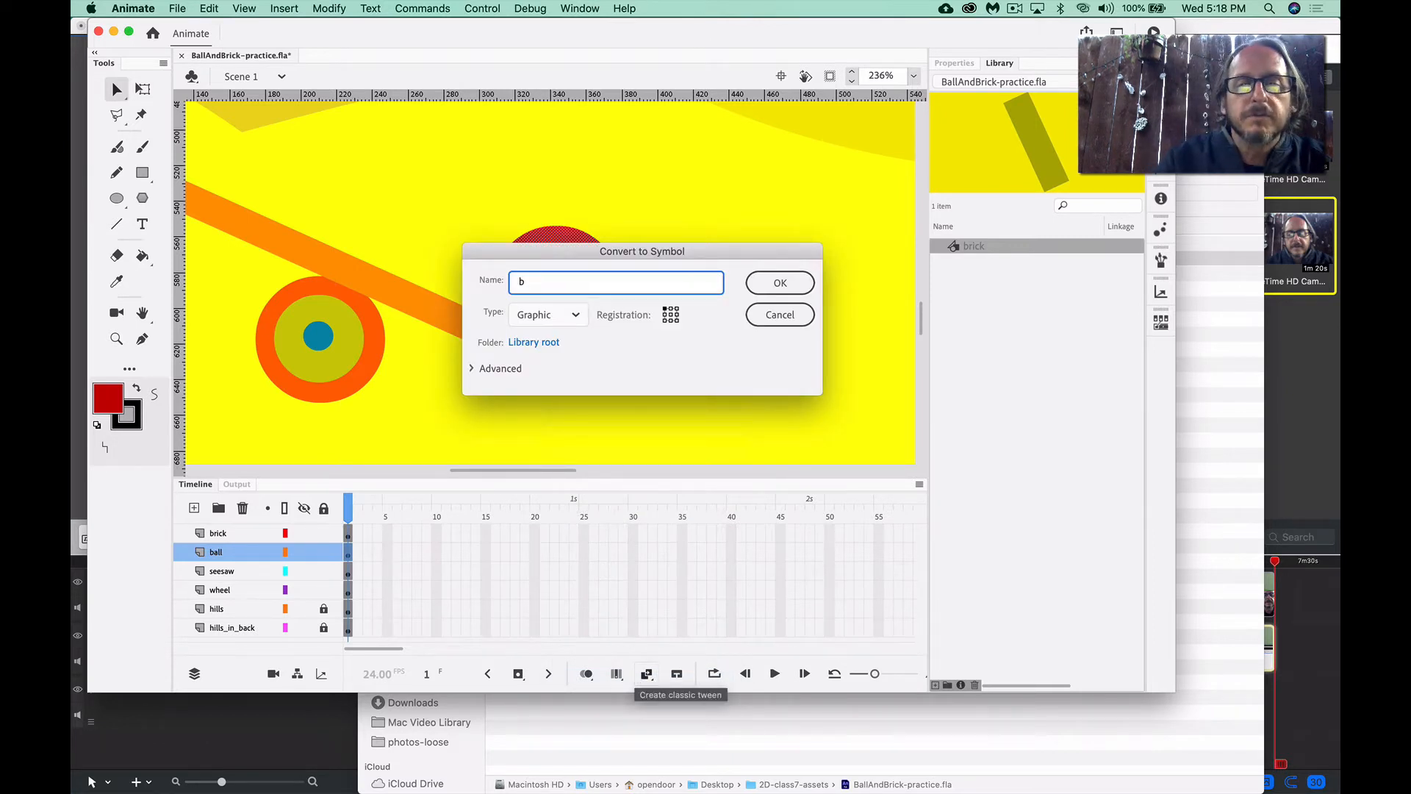
type("al")
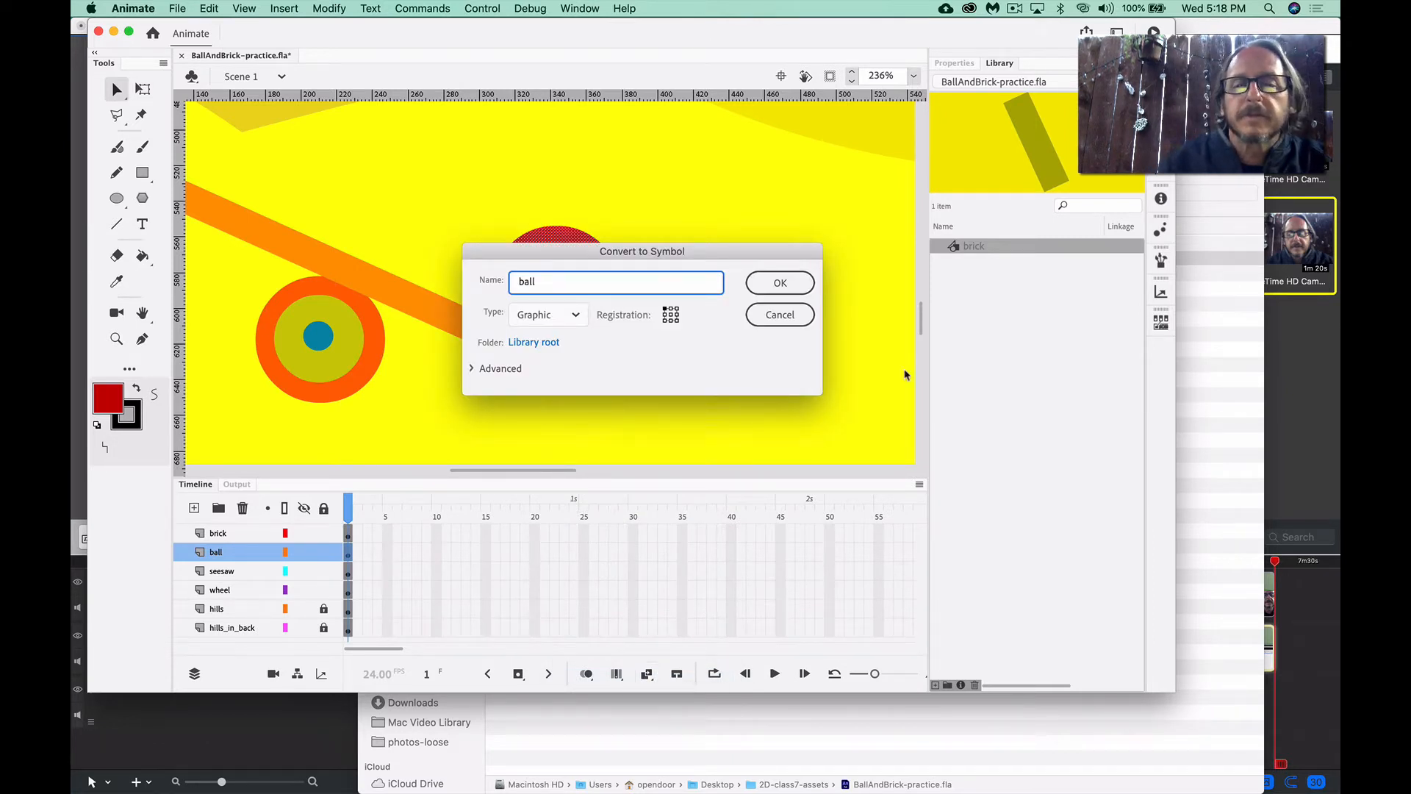
type("l")
key("Return")
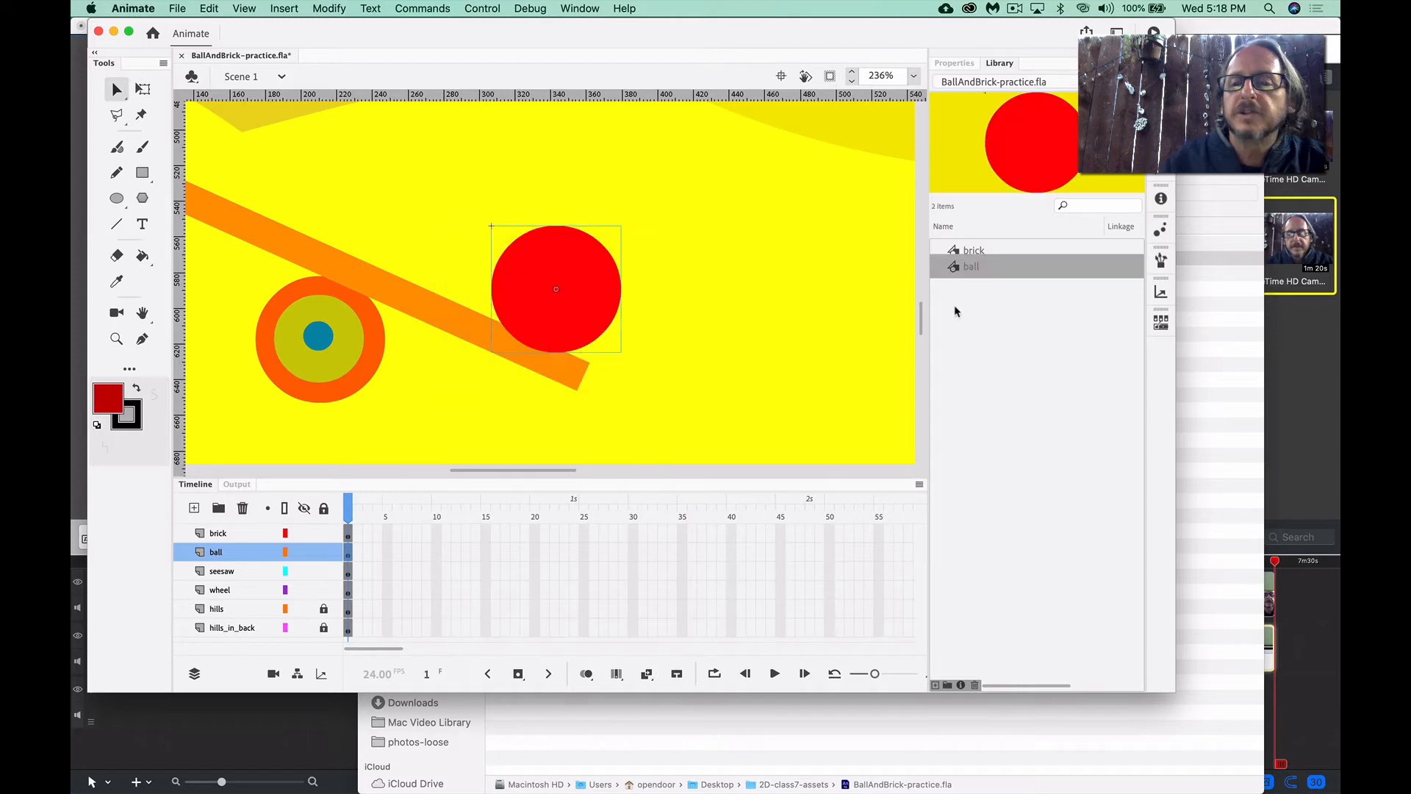
left_click(979, 251)
left_click(978, 262)
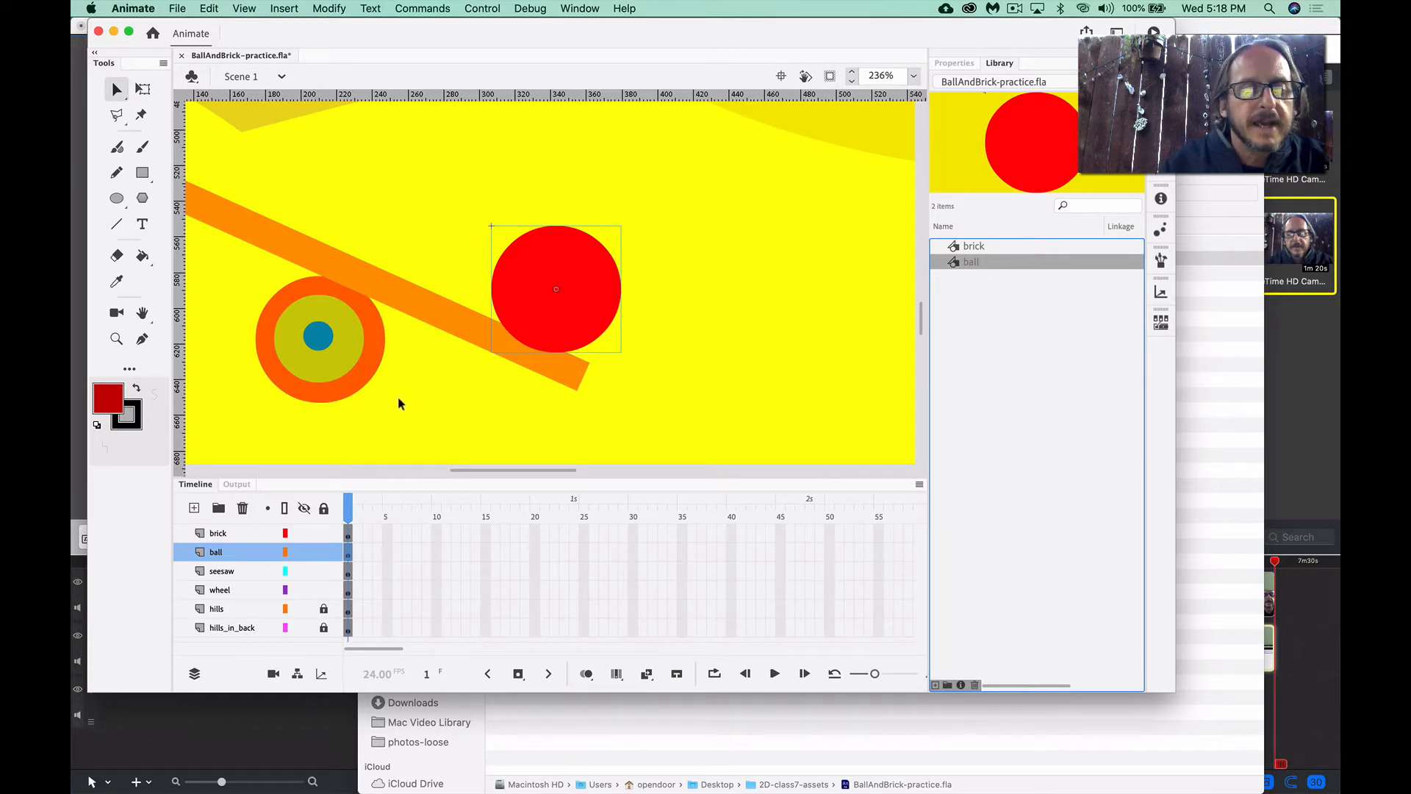
Convert the orange see-saw plank to a graphic symbol named seesaw and deselect it
left_click(435, 309)
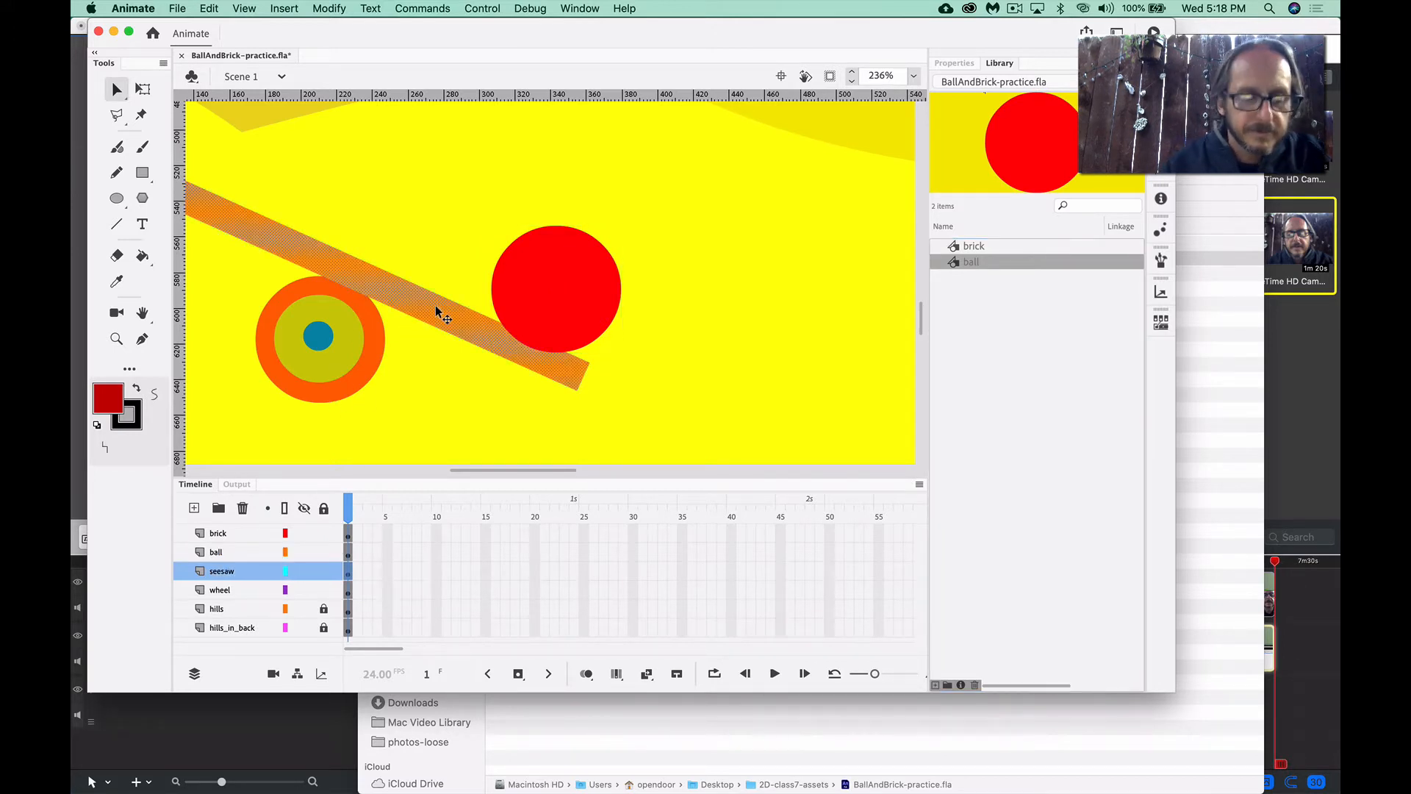
right_click(436, 310)
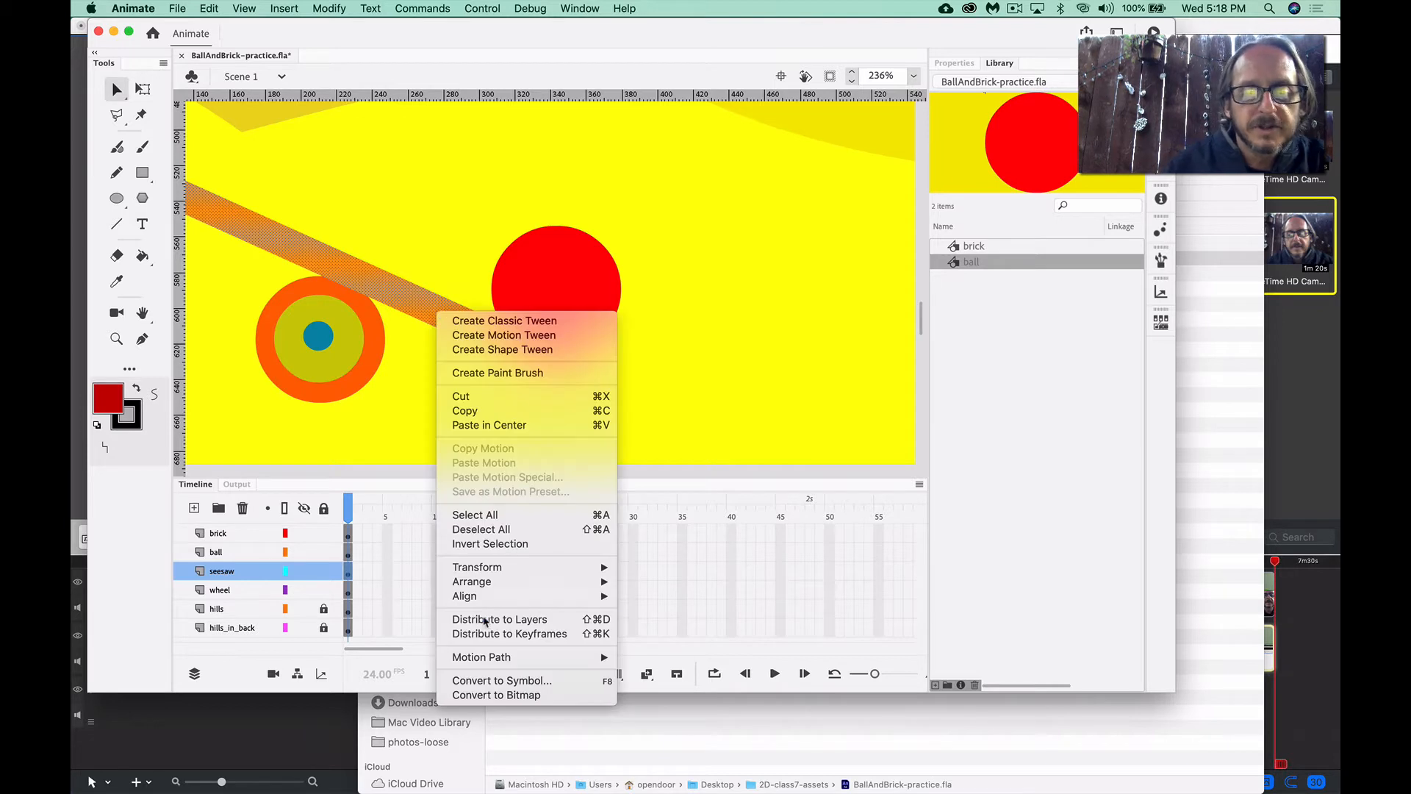
left_click(503, 687)
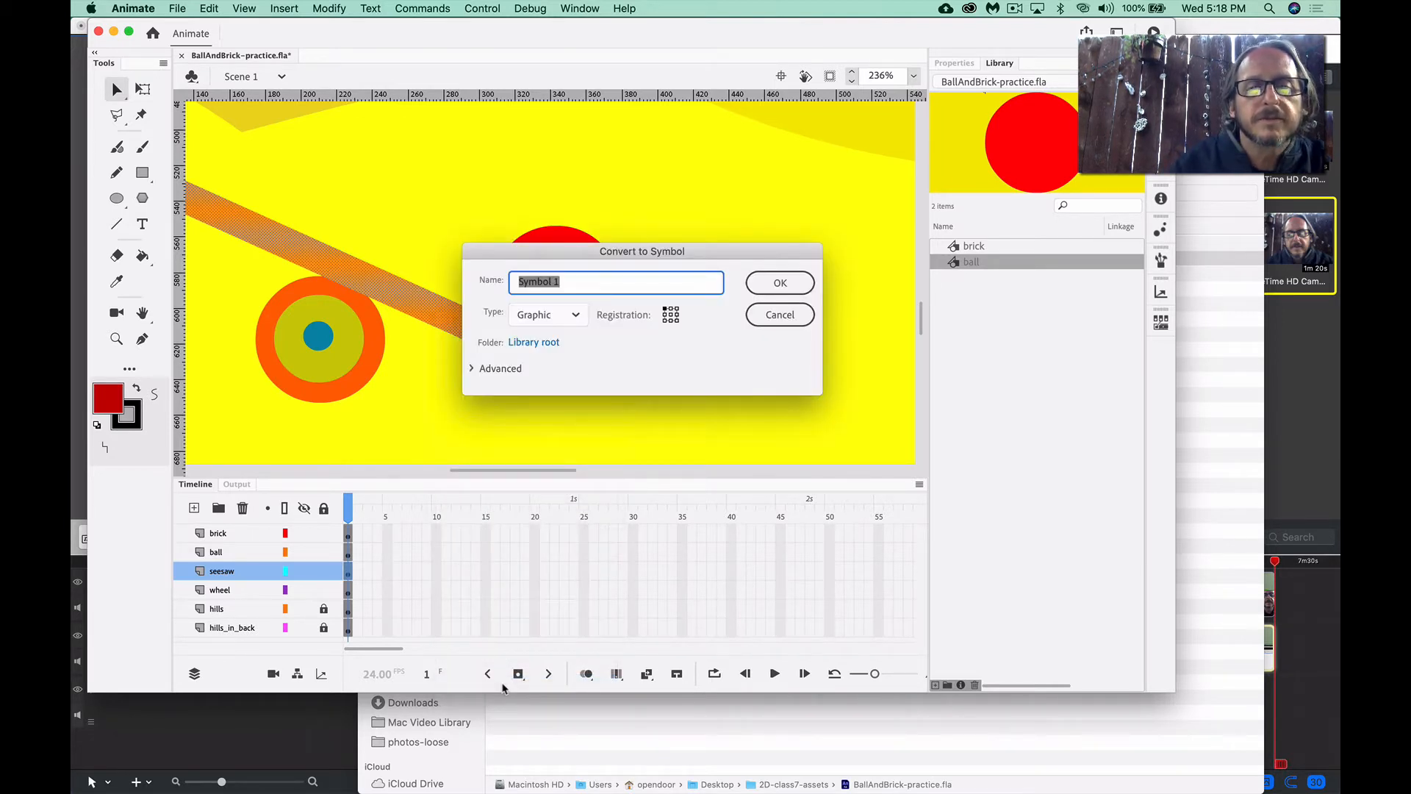
type("seesaw")
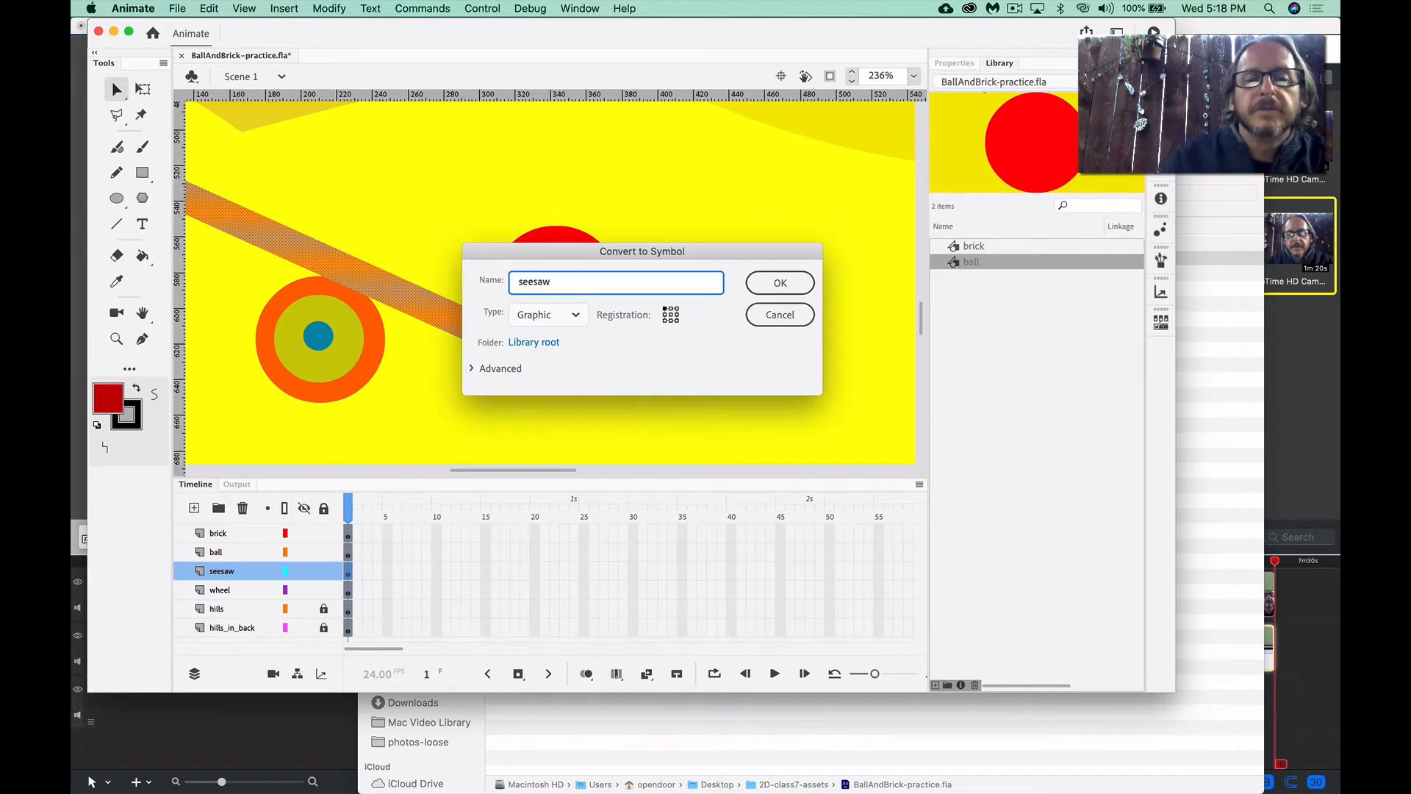
left_click(780, 284)
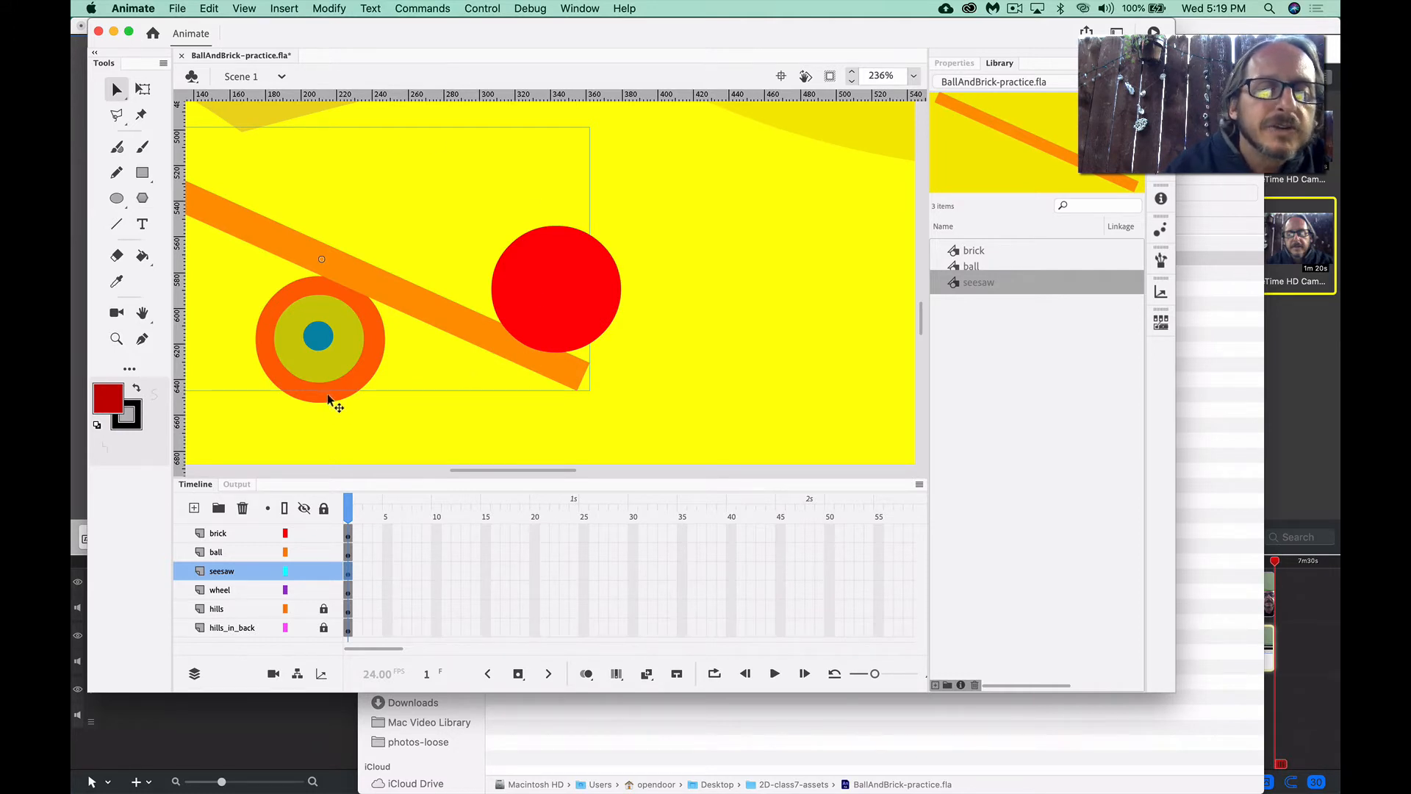
left_click(352, 435)
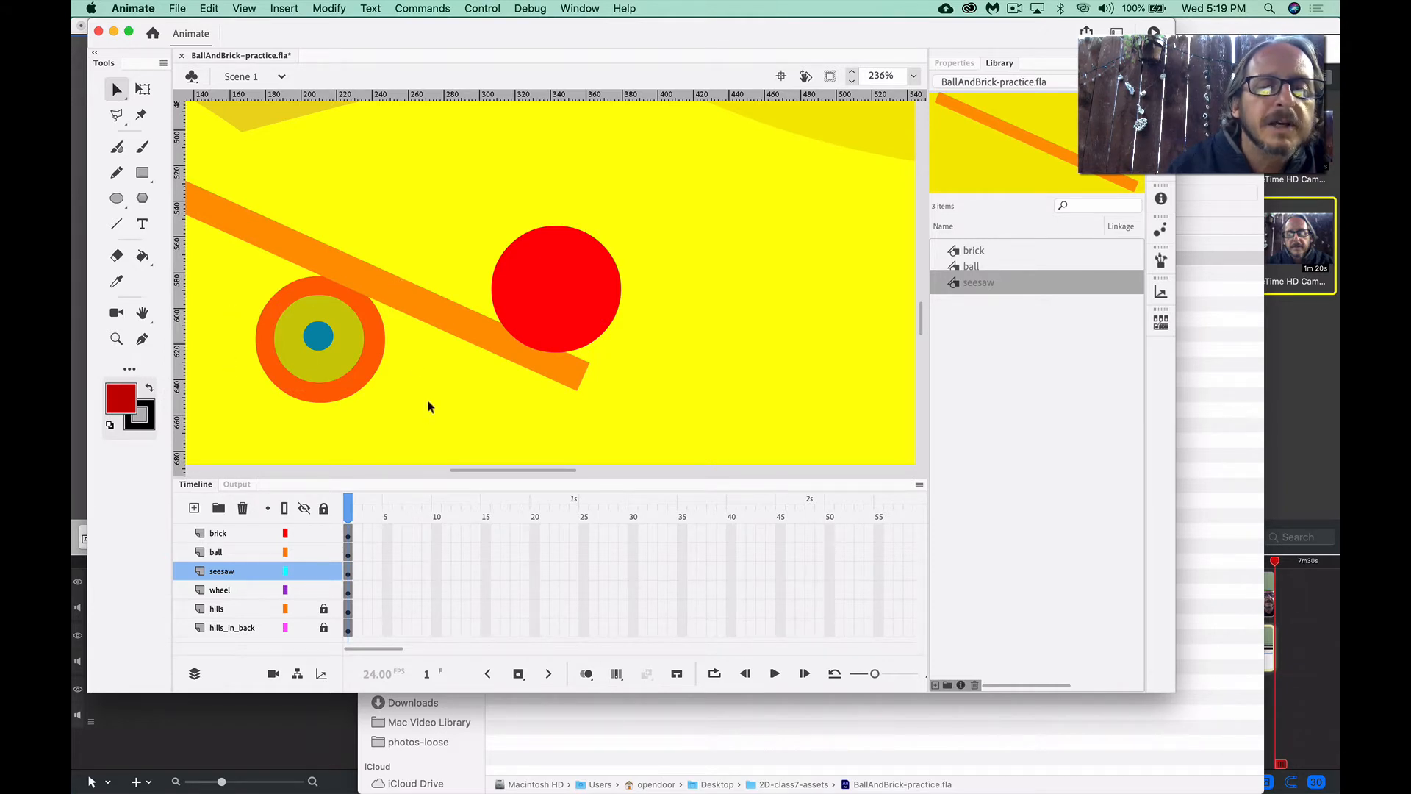
left_click(440, 317)
left_click(410, 410)
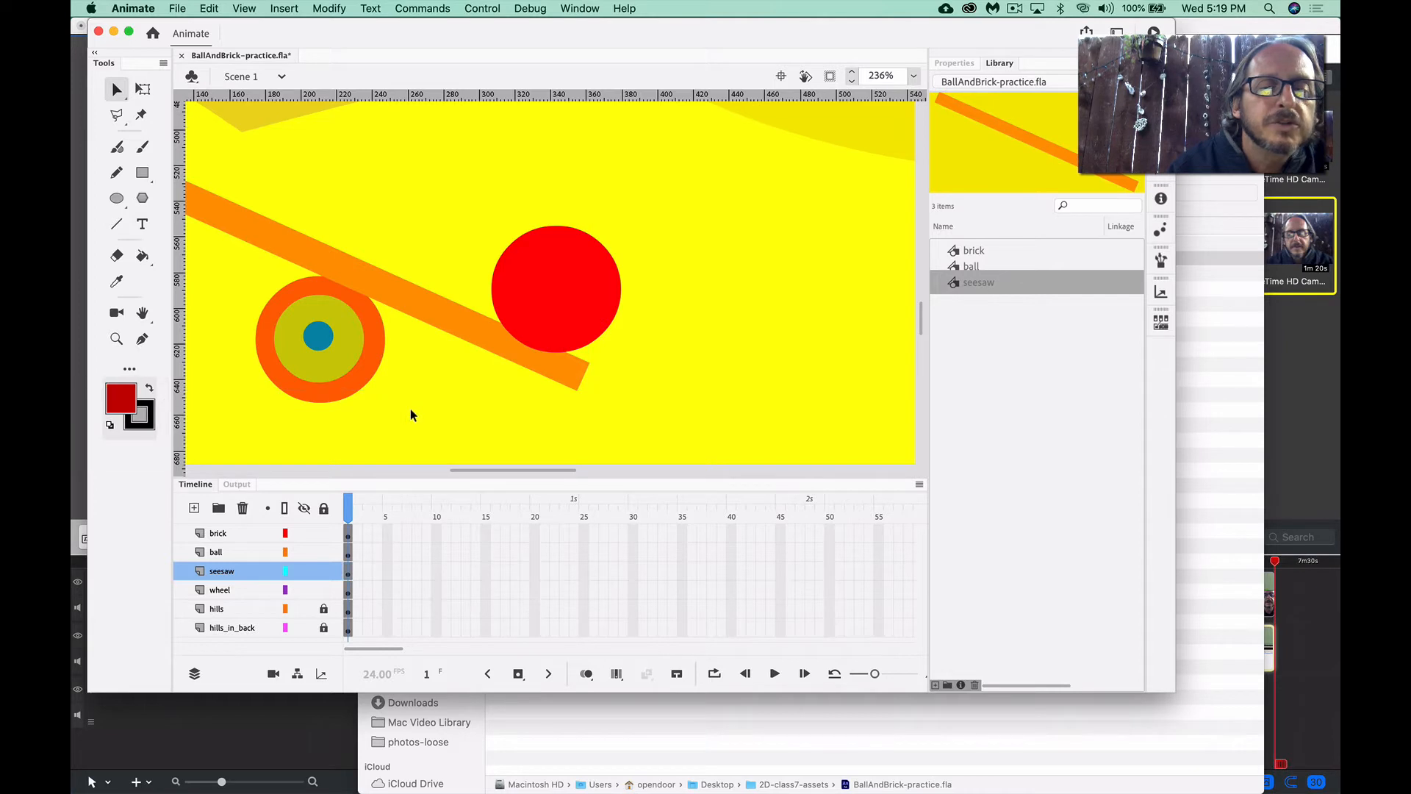
Try selecting the wheel's rings one by one, and all its parts at once through the wheel layer's frame 1 keyframe
left_click(335, 393)
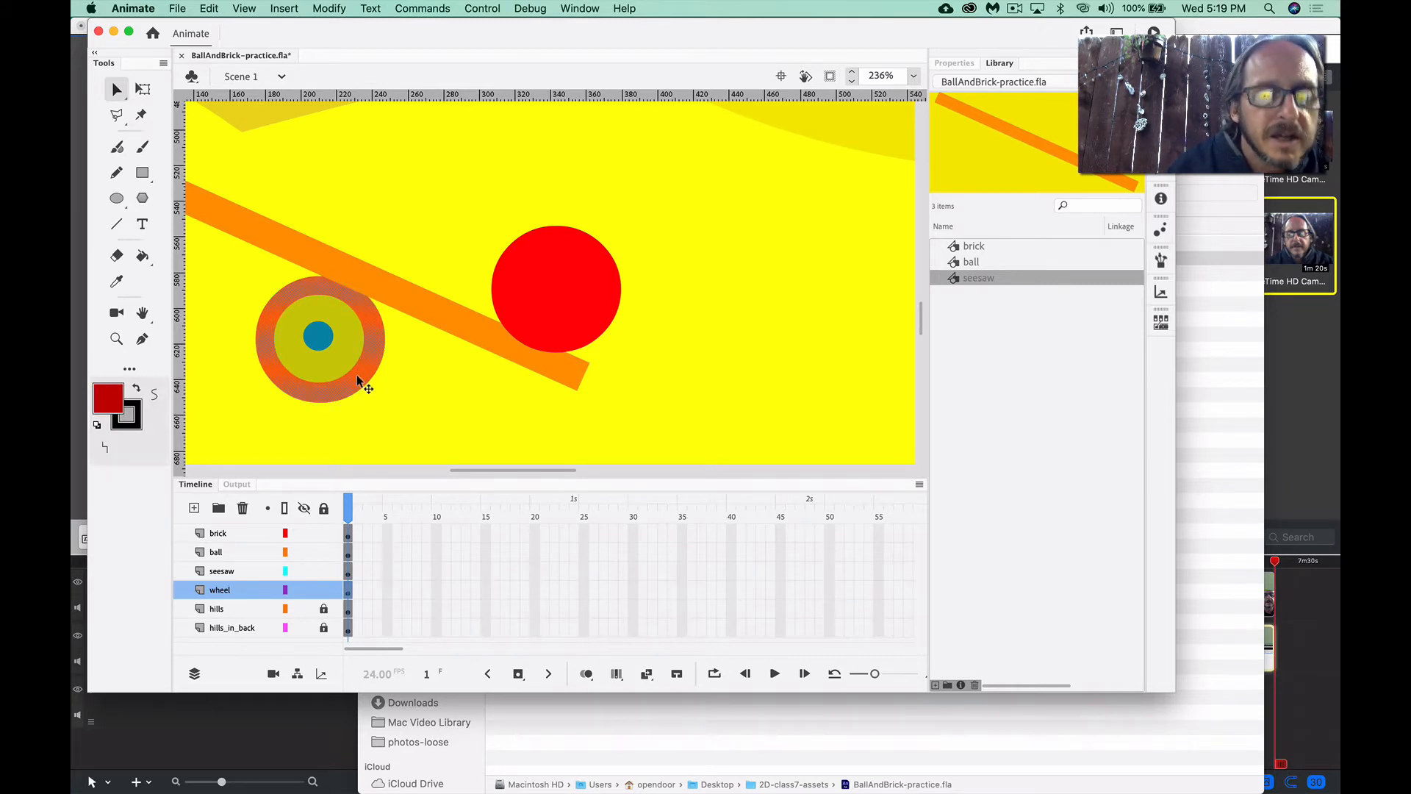
left_click(333, 366, "shift")
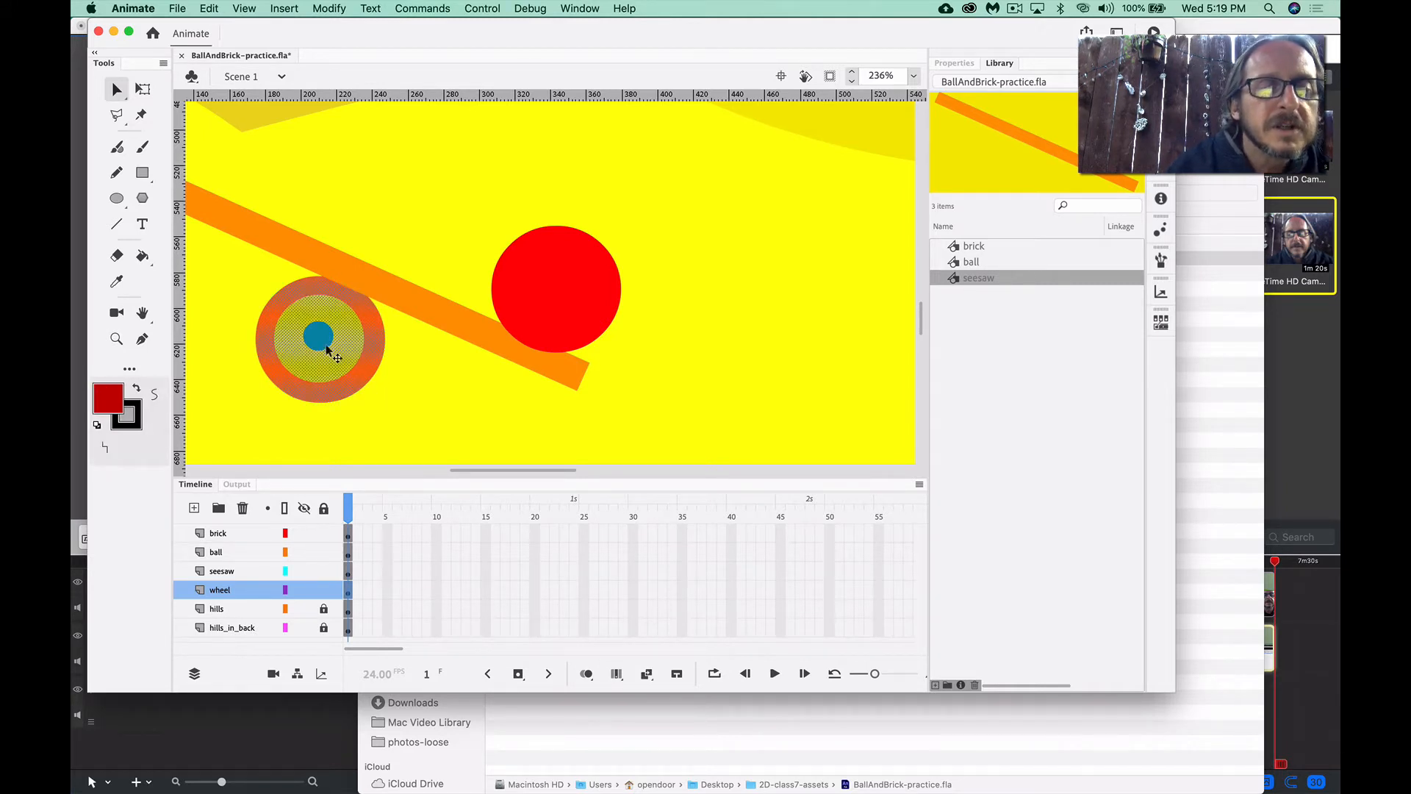
left_click(400, 399)
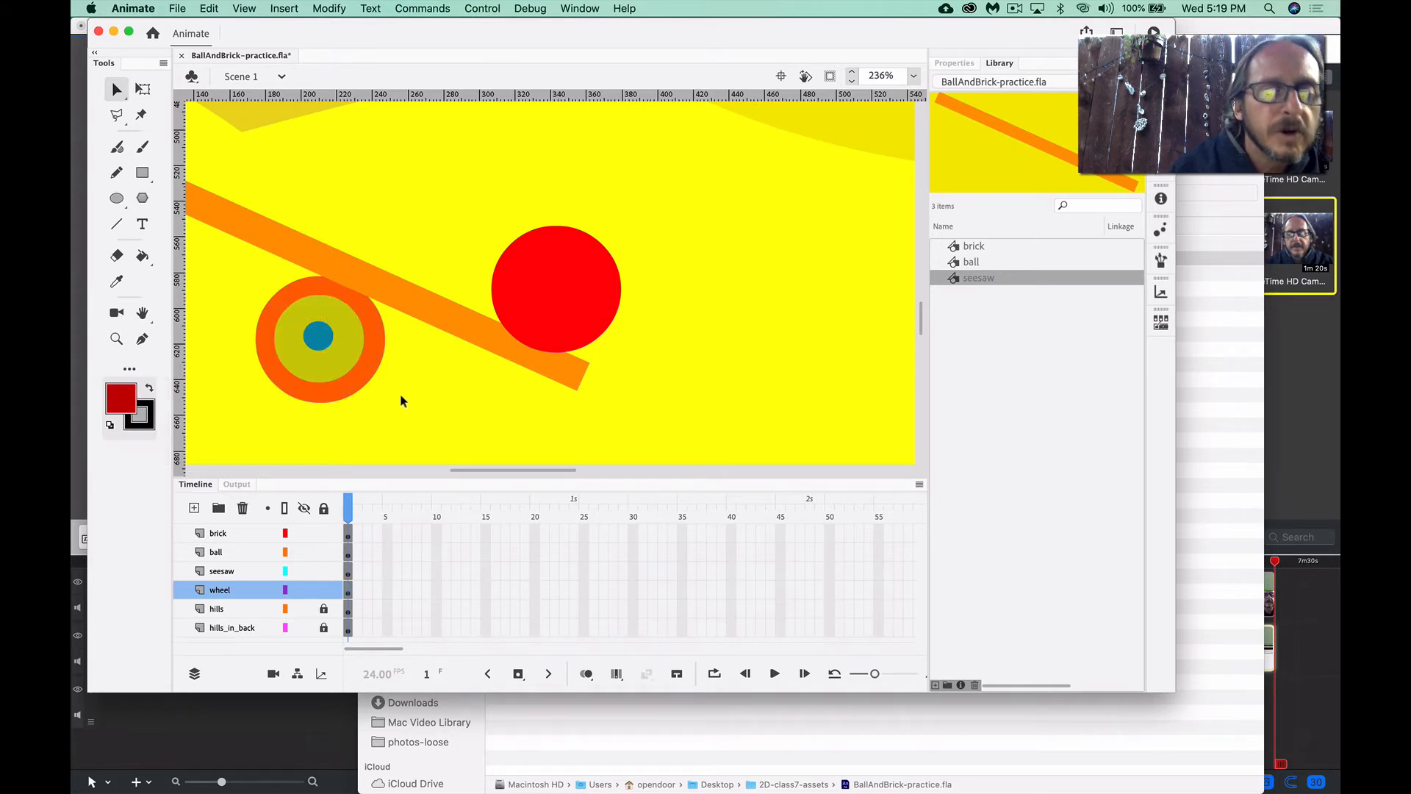
left_click(348, 590)
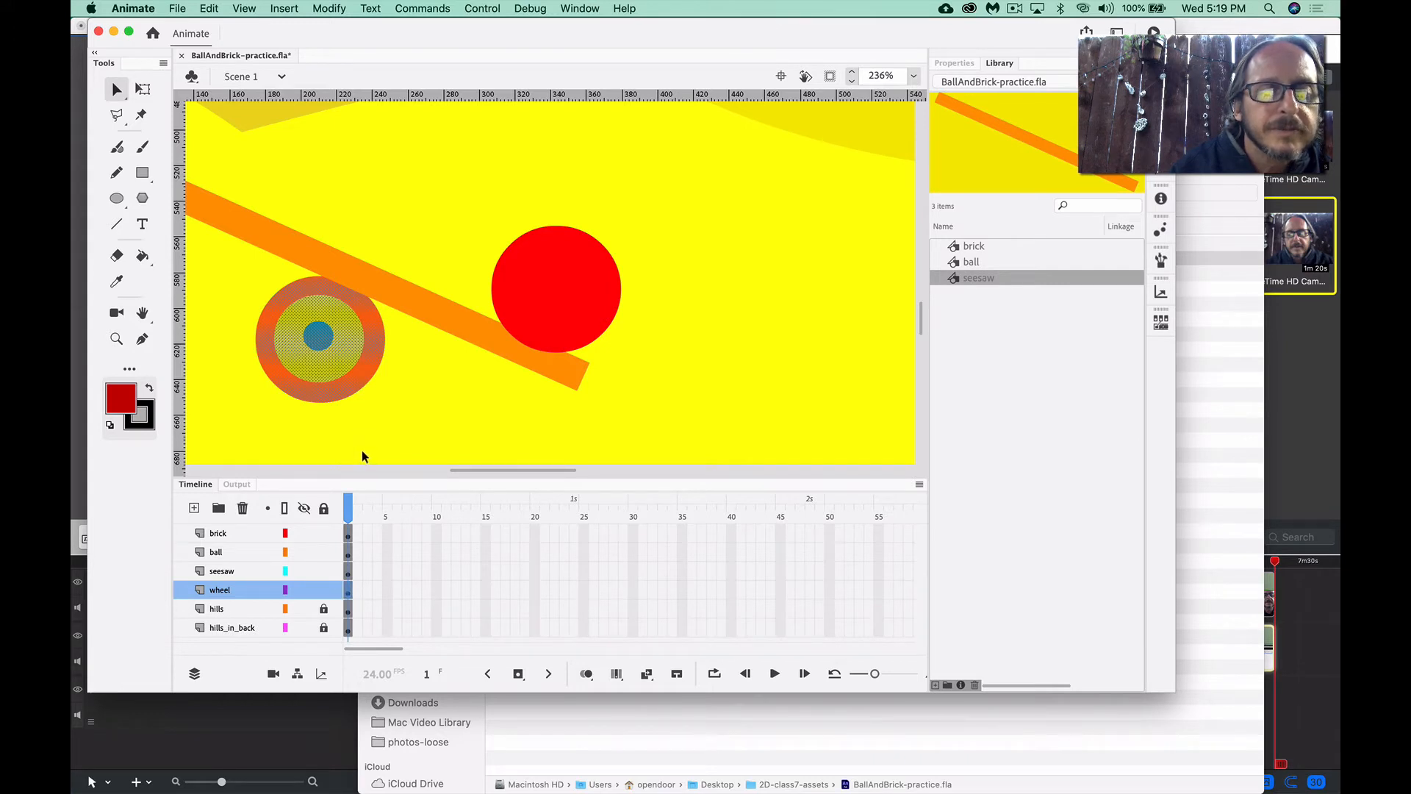
left_click(349, 572)
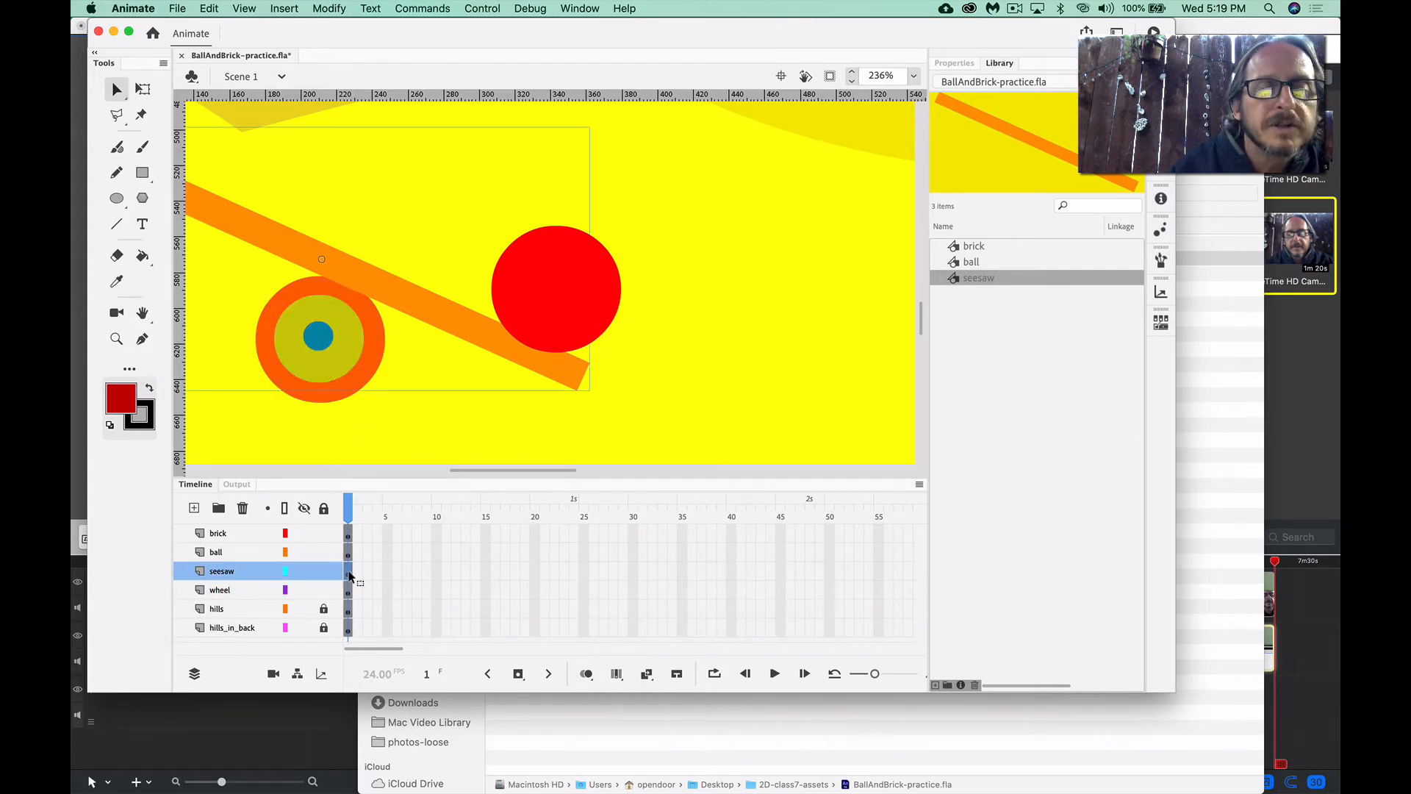
Move the wheel's outer ring away from its inner discs and undo the move
left_click(326, 399)
left_click_drag(326, 399, 385, 443)
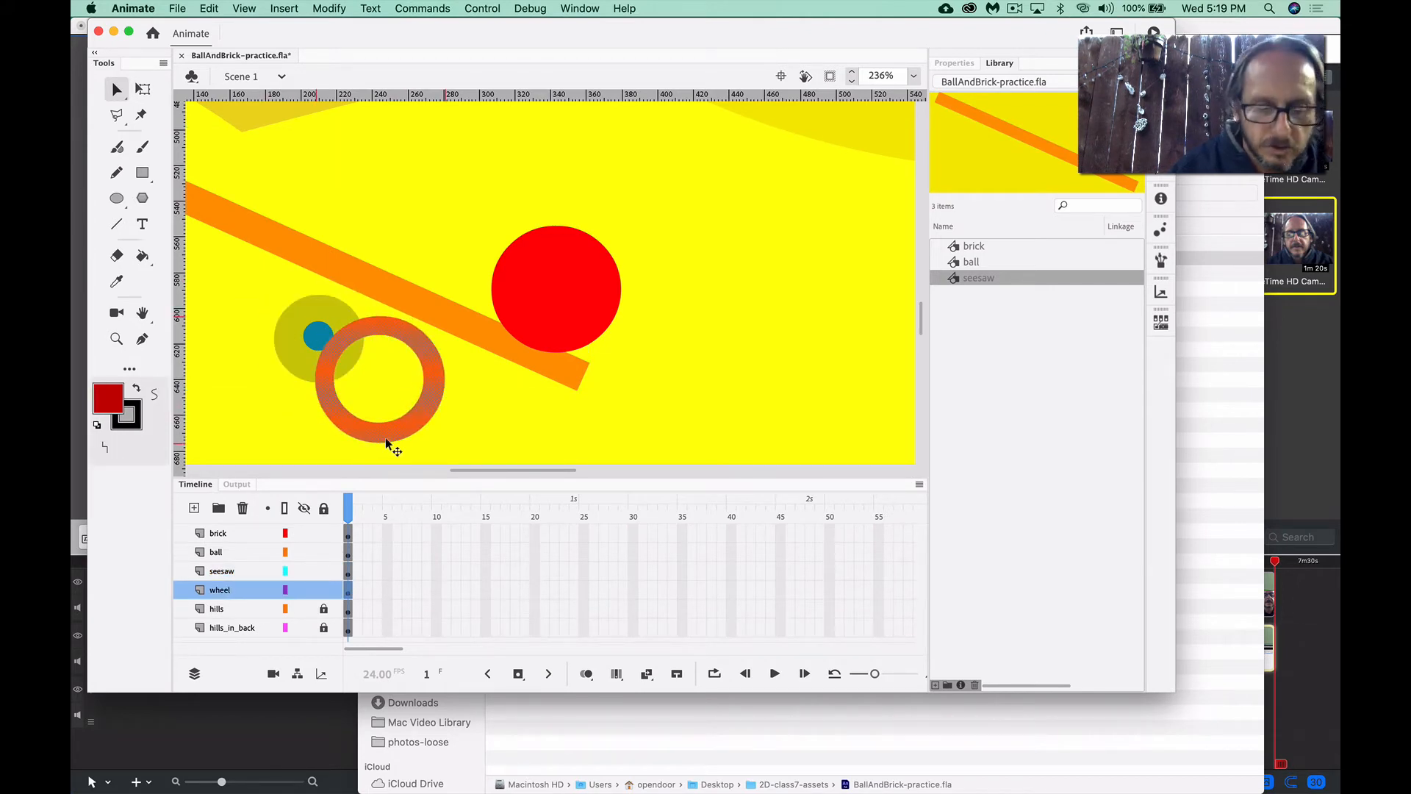
key("super+z")
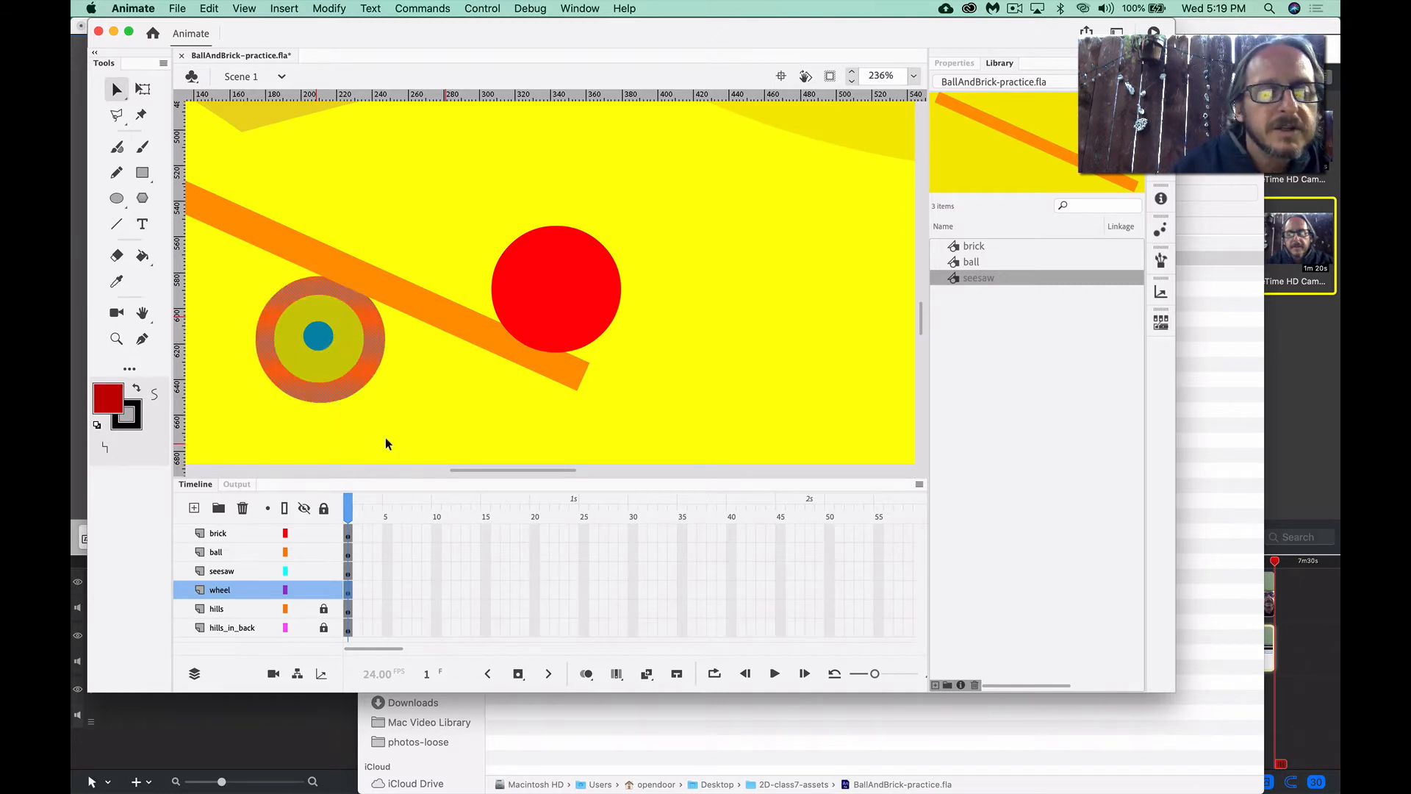
Convert all of the wheel's rings on the wheel layer to a graphic symbol named wheel
left_click(349, 597)
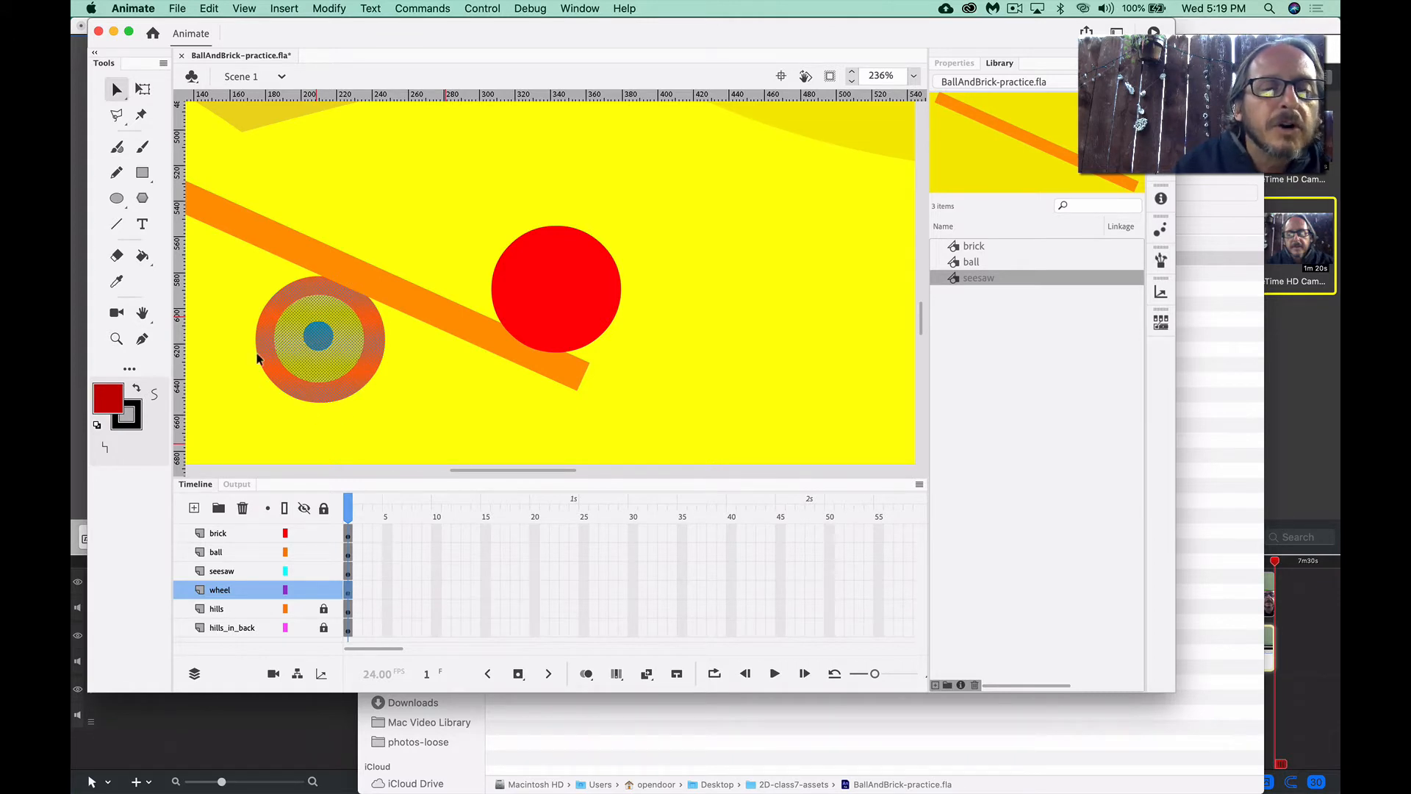
right_click(324, 372)
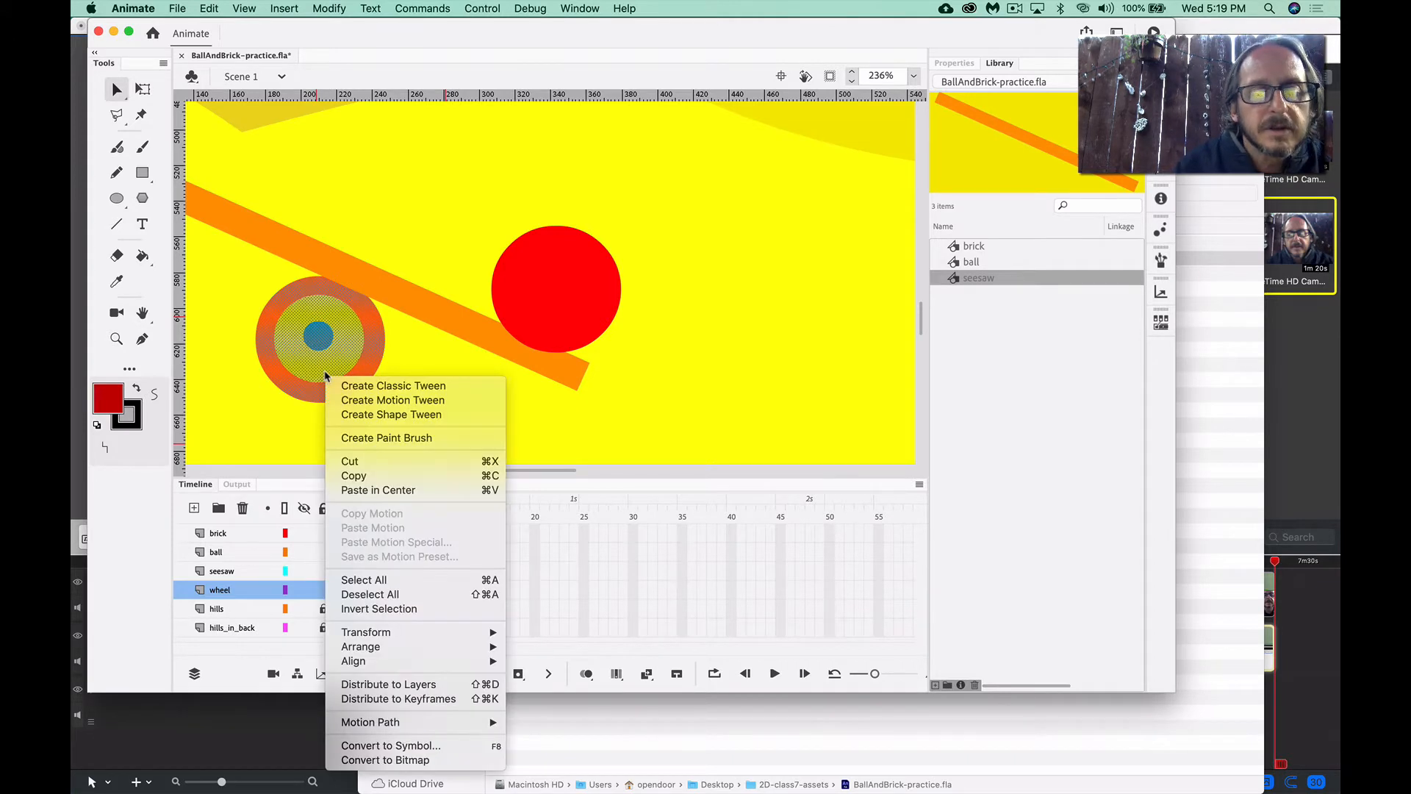
left_click(422, 745)
type("wheel")
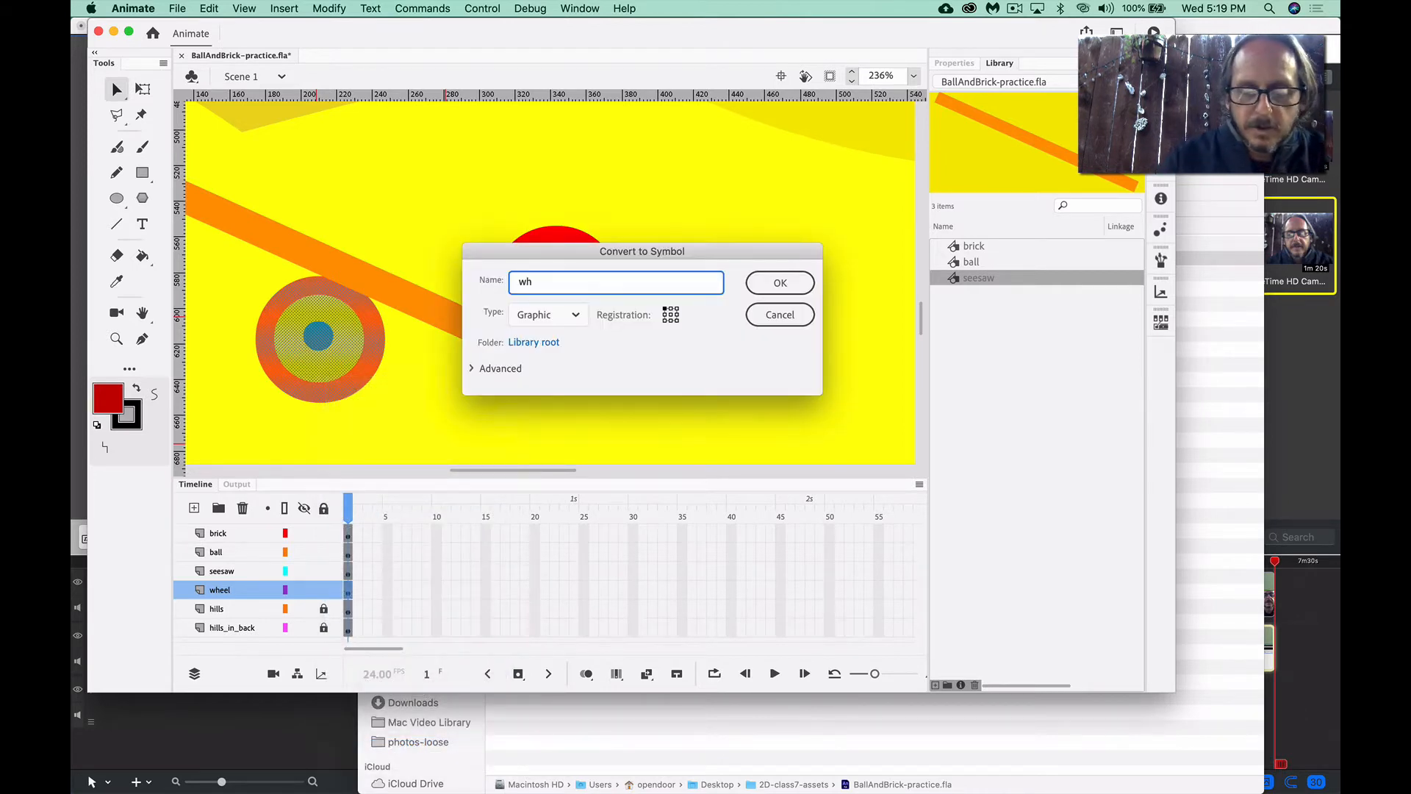
left_click(784, 286)
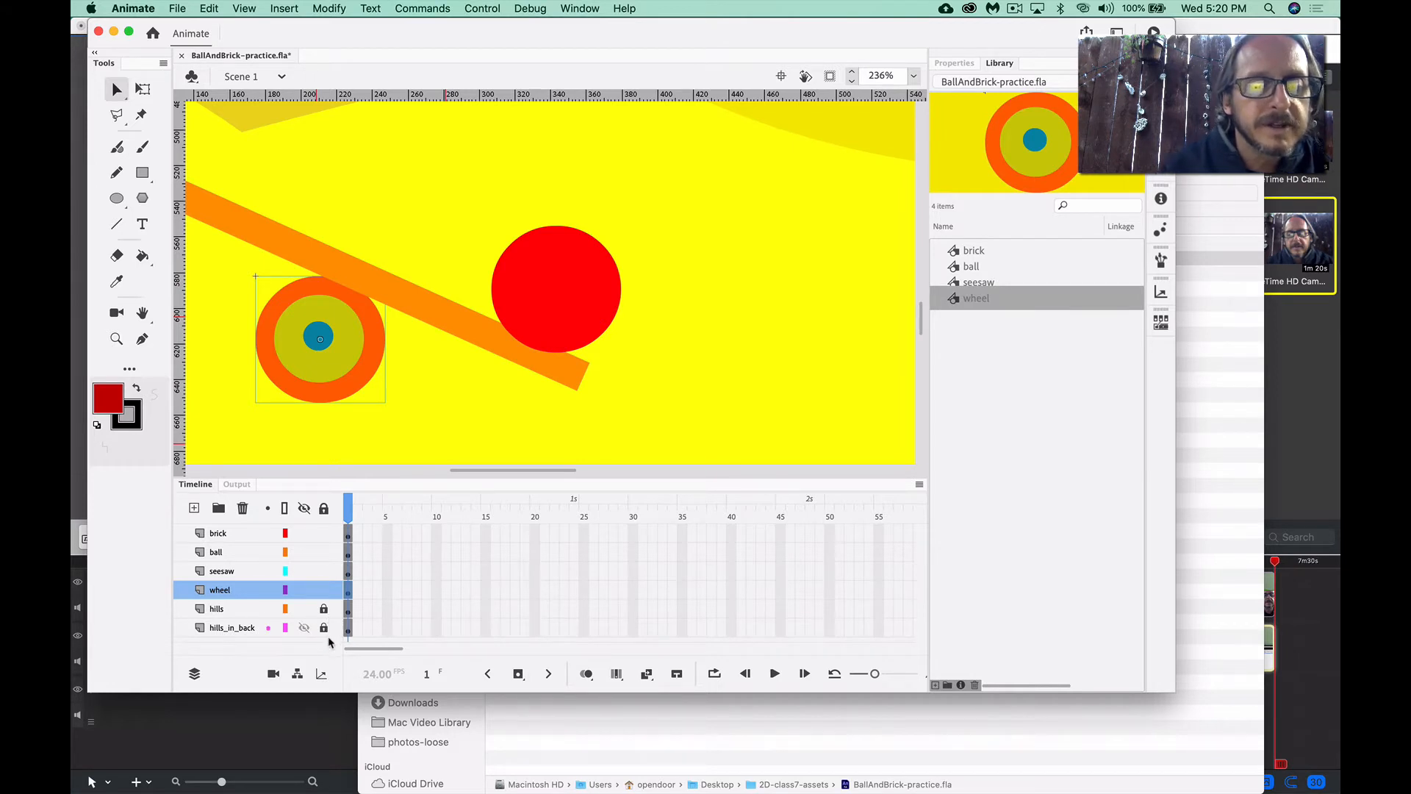
Unlock the hills_in_back layer and nudge its hills upward behind the front hills
key("super+2")
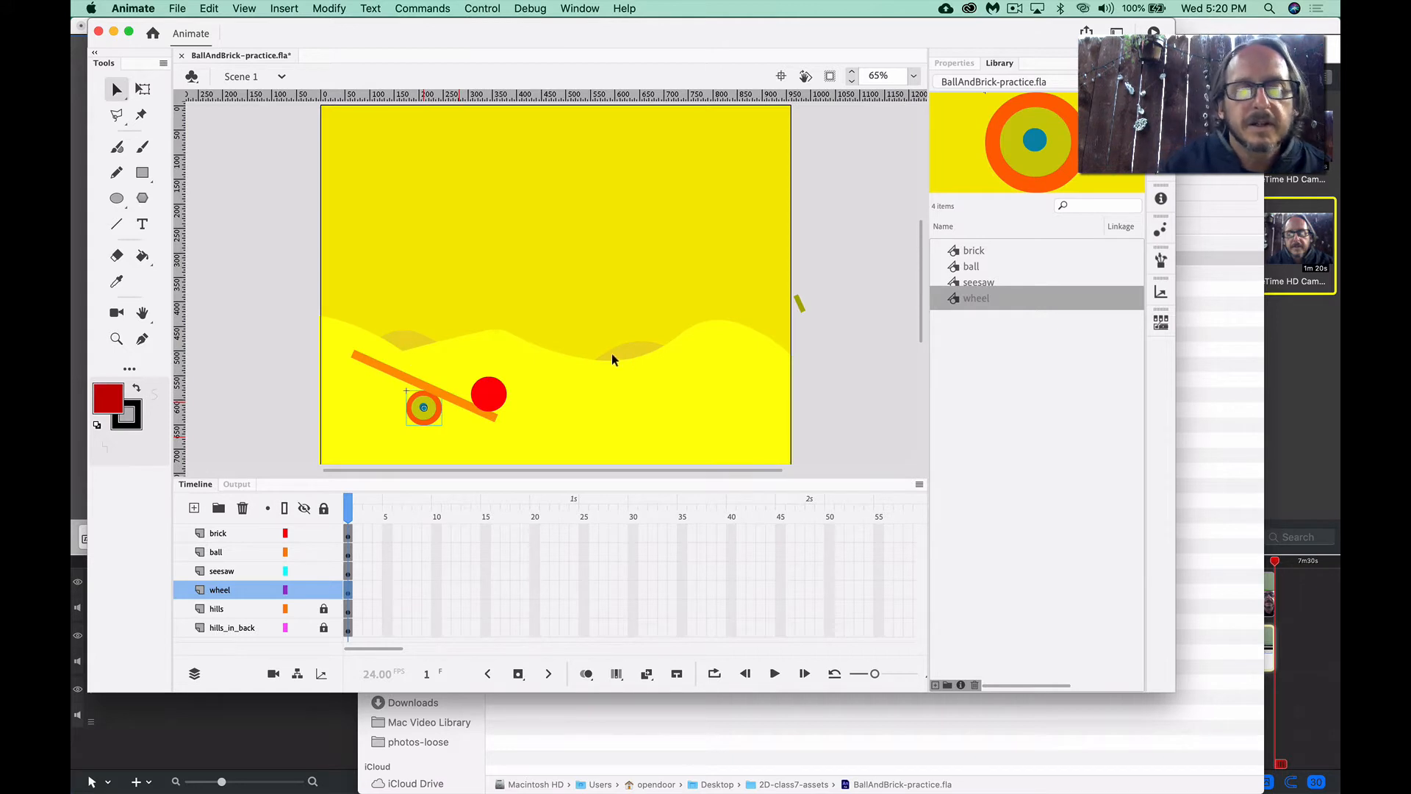
left_click(324, 627)
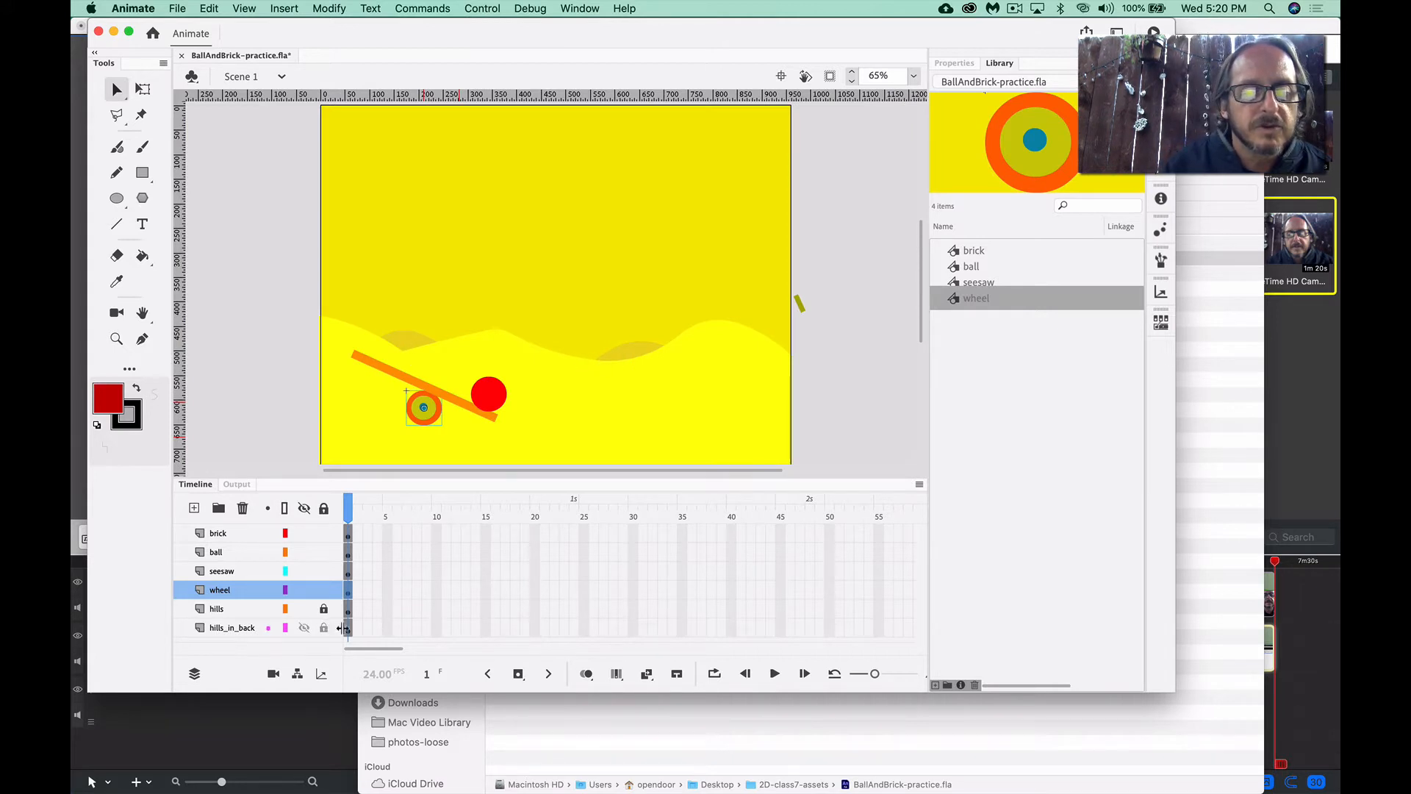
left_click(349, 630)
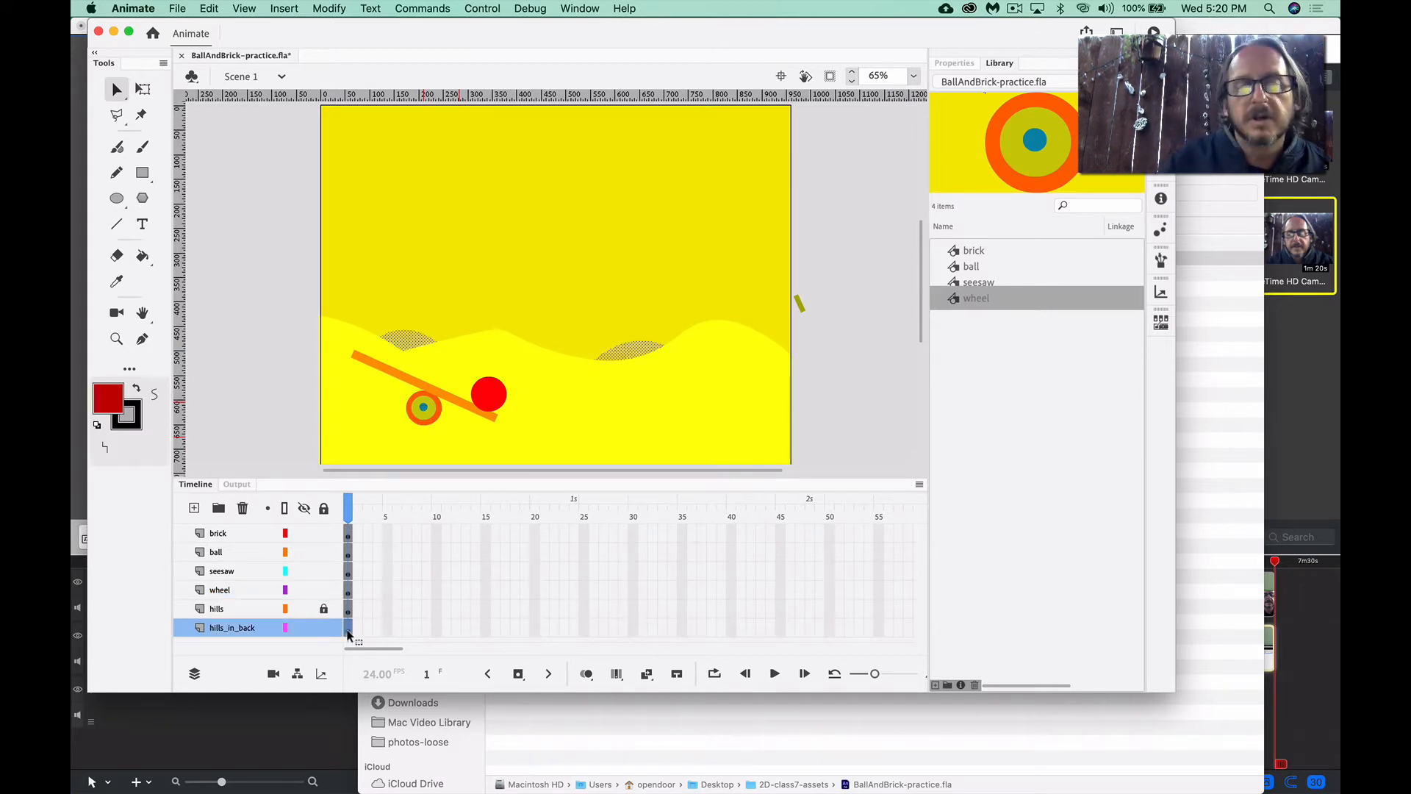
key("Up")
key("Up")
key("Up")
key("Up")
key("Up")
key("Up")
key("Up")
key("Up")
key("Up")
key("Up")
key("Up")
key("Up")
key("Up")
key("Up")
key("Up")
key("Up")
key("Up")
key("Up")
key("Up")
key("Up")
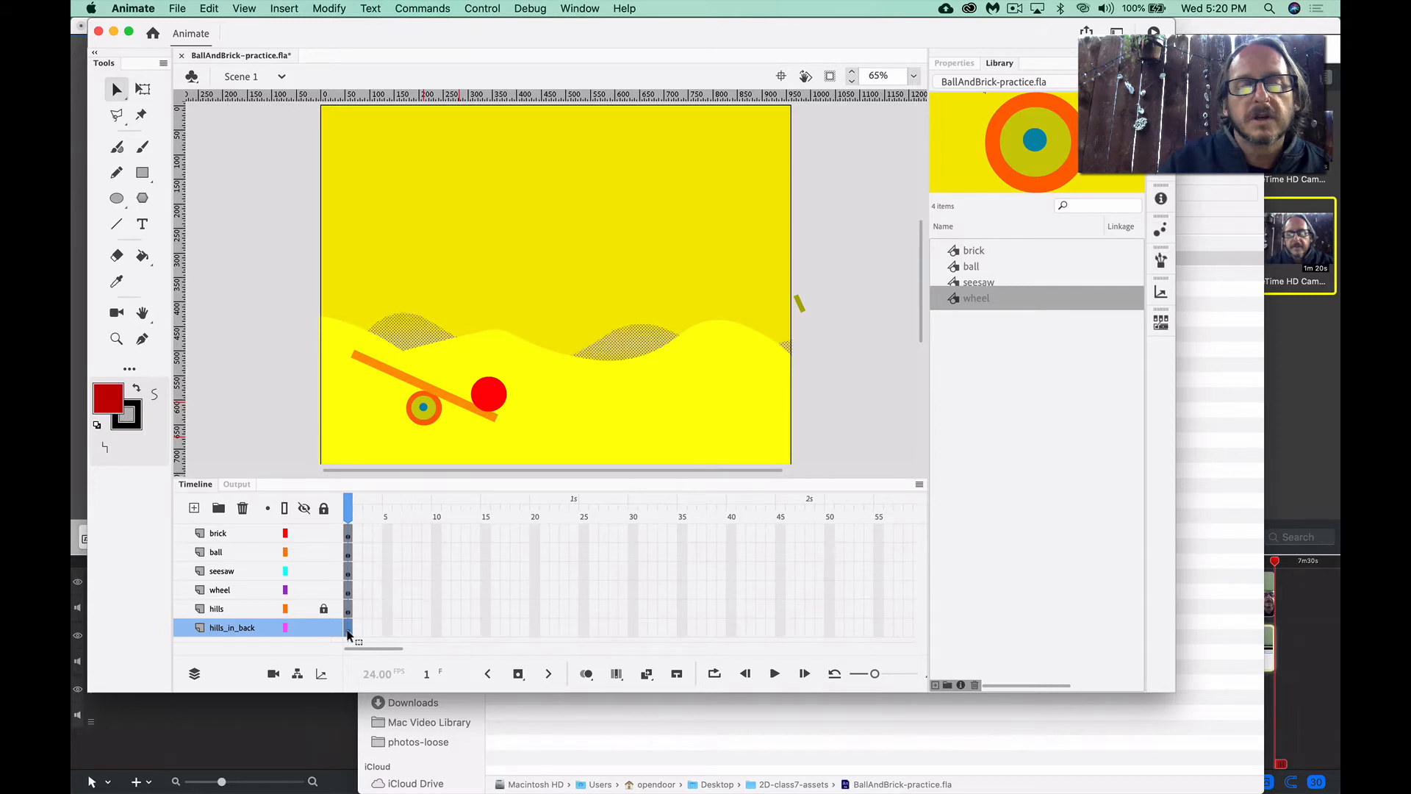
Nudge the back hills down to their former position and lock the hills_in_back layer again
key("Down")
key("Down")
key("Down")
key("Down")
key("Down")
key("Down")
key("Down")
key("Down")
key("Down")
key("Down")
key("Down")
key("Down")
key("Down")
key("Down")
key("Down")
key("Down")
key("Down")
key("Down")
key("Down")
key("Down")
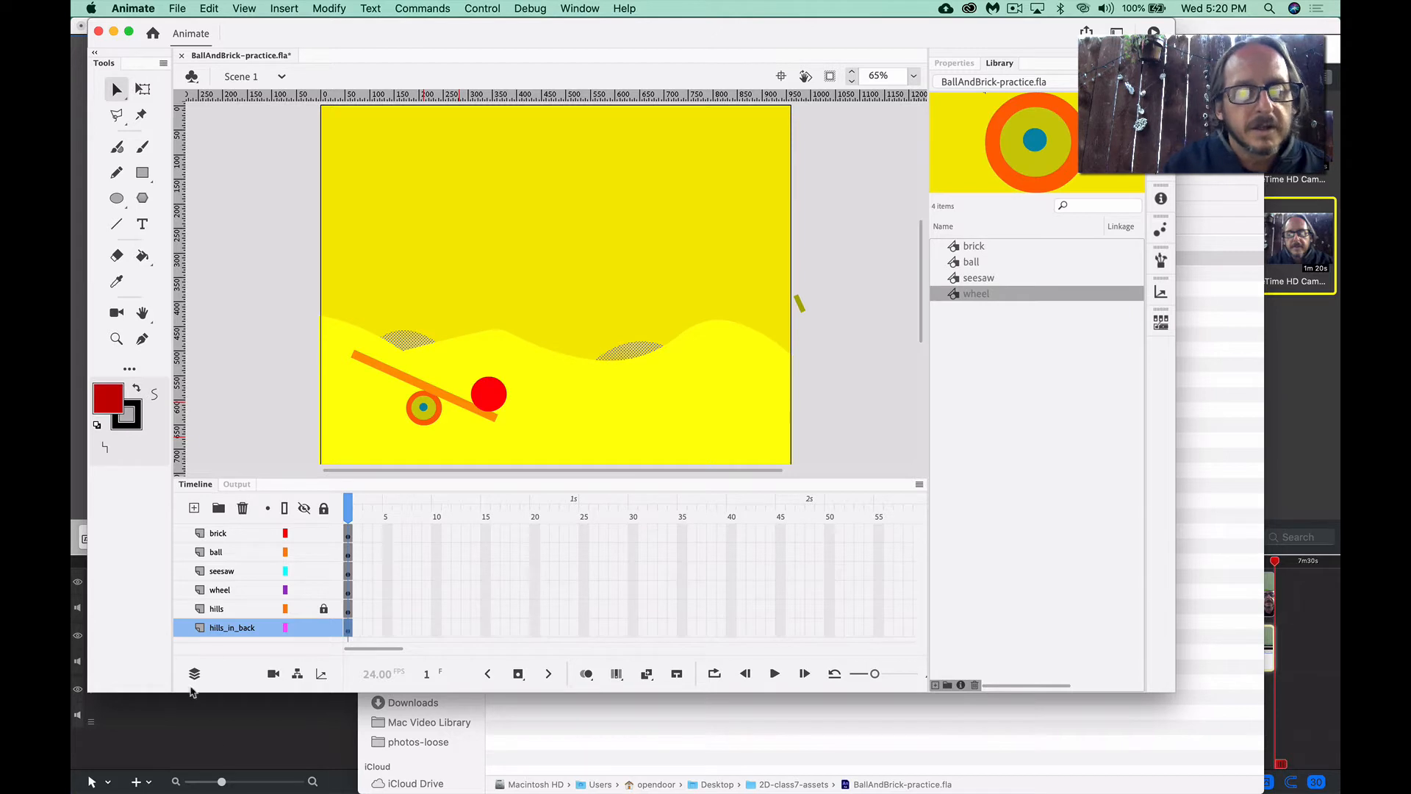
left_click(323, 627)
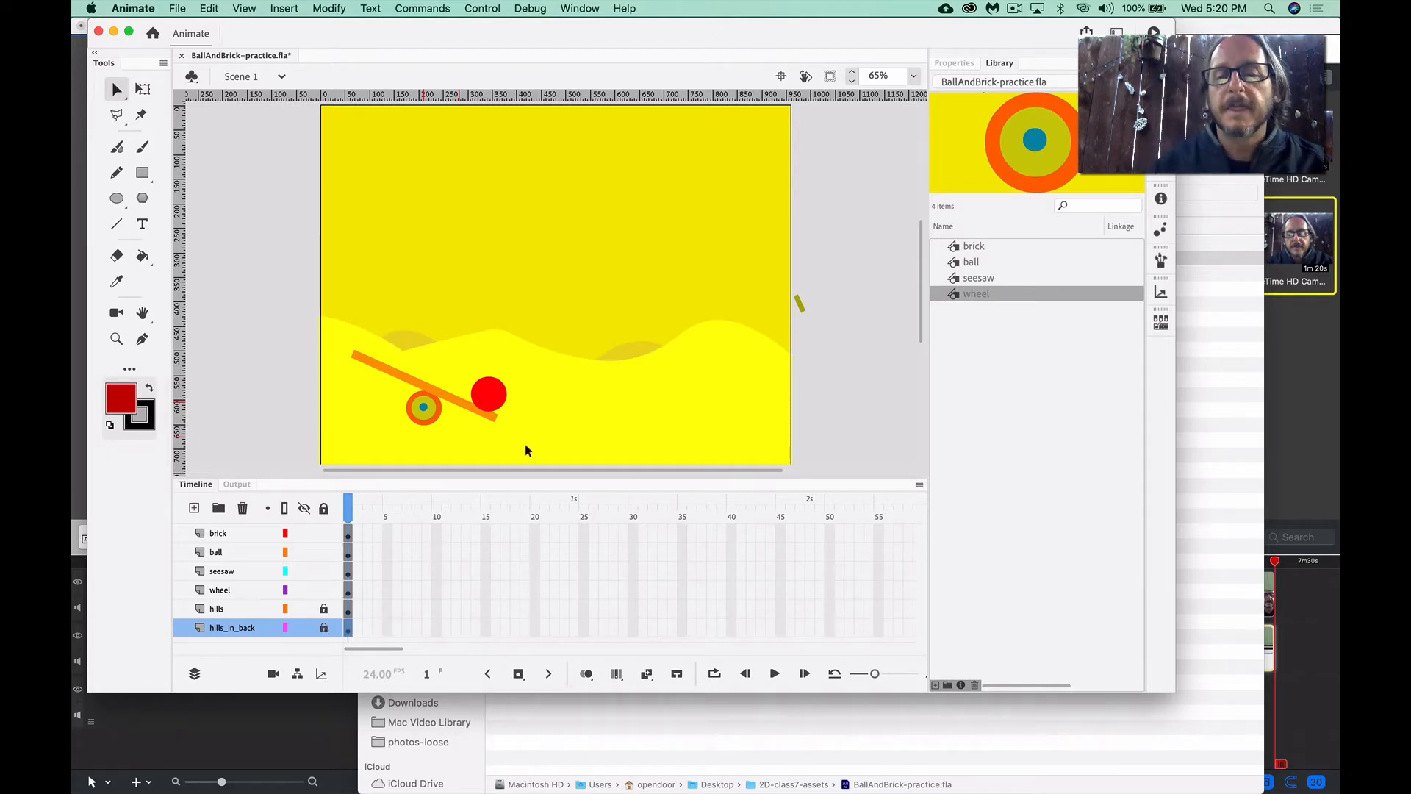
Select the brick, ball, see-saw and wheel on the stage one after another to check each symbol
left_click(801, 308)
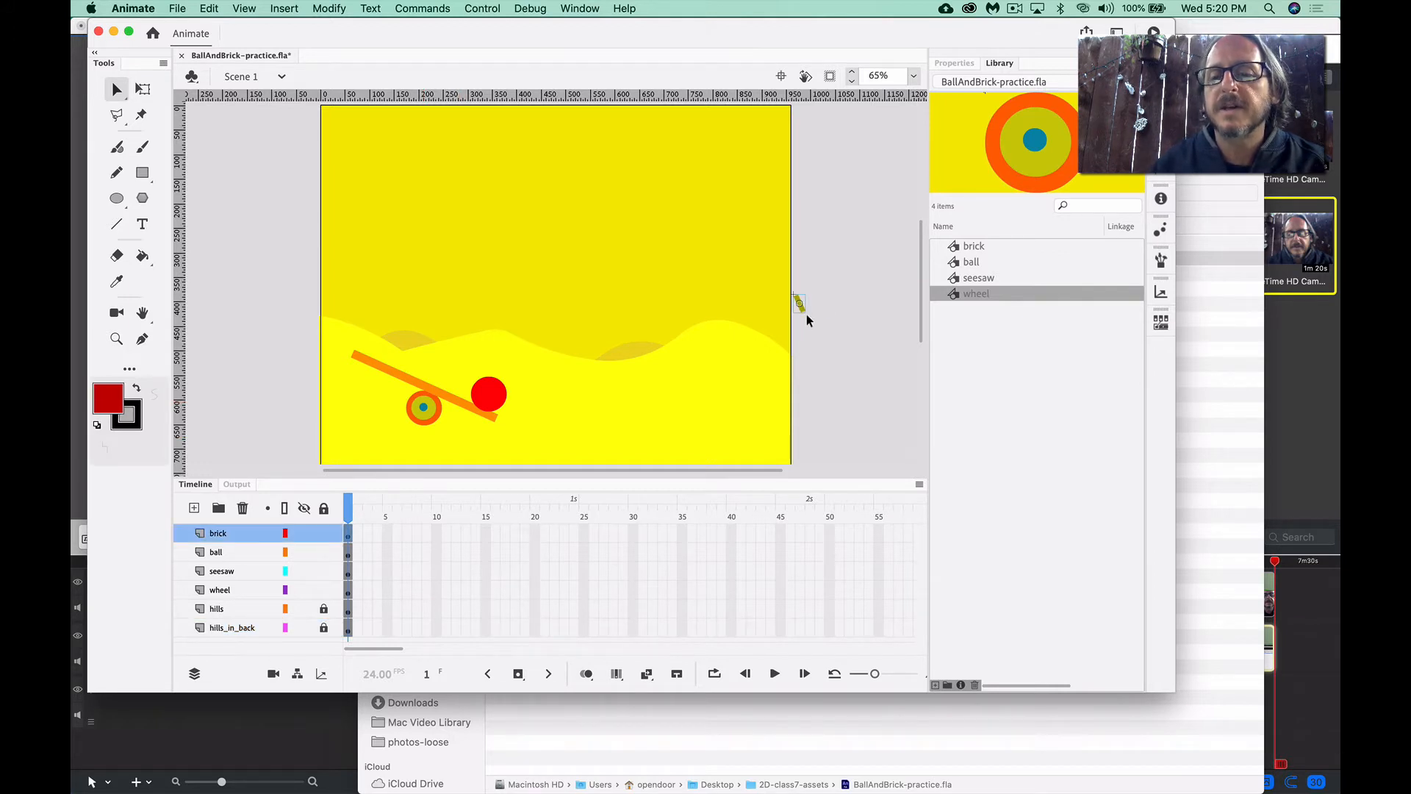
left_click(494, 401)
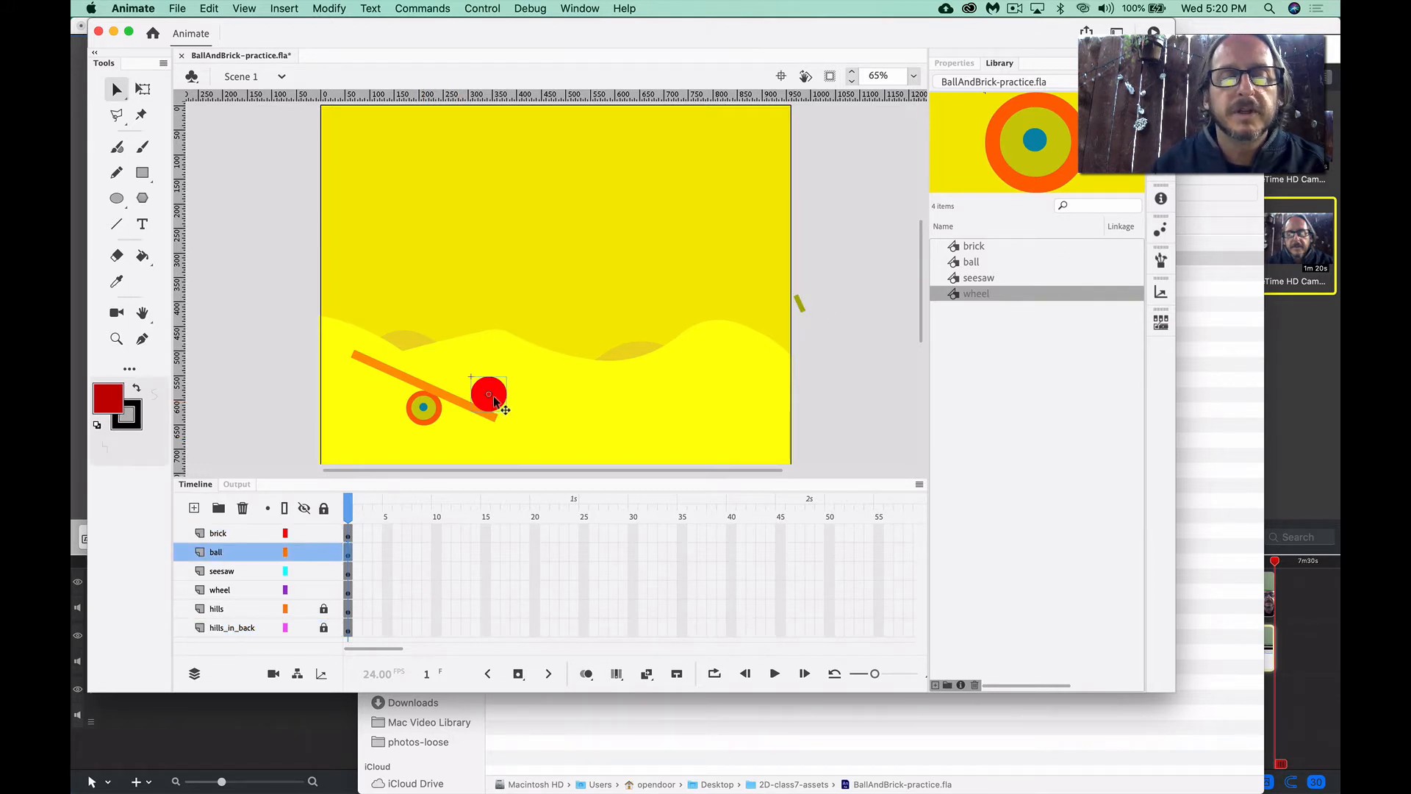
left_click(411, 381)
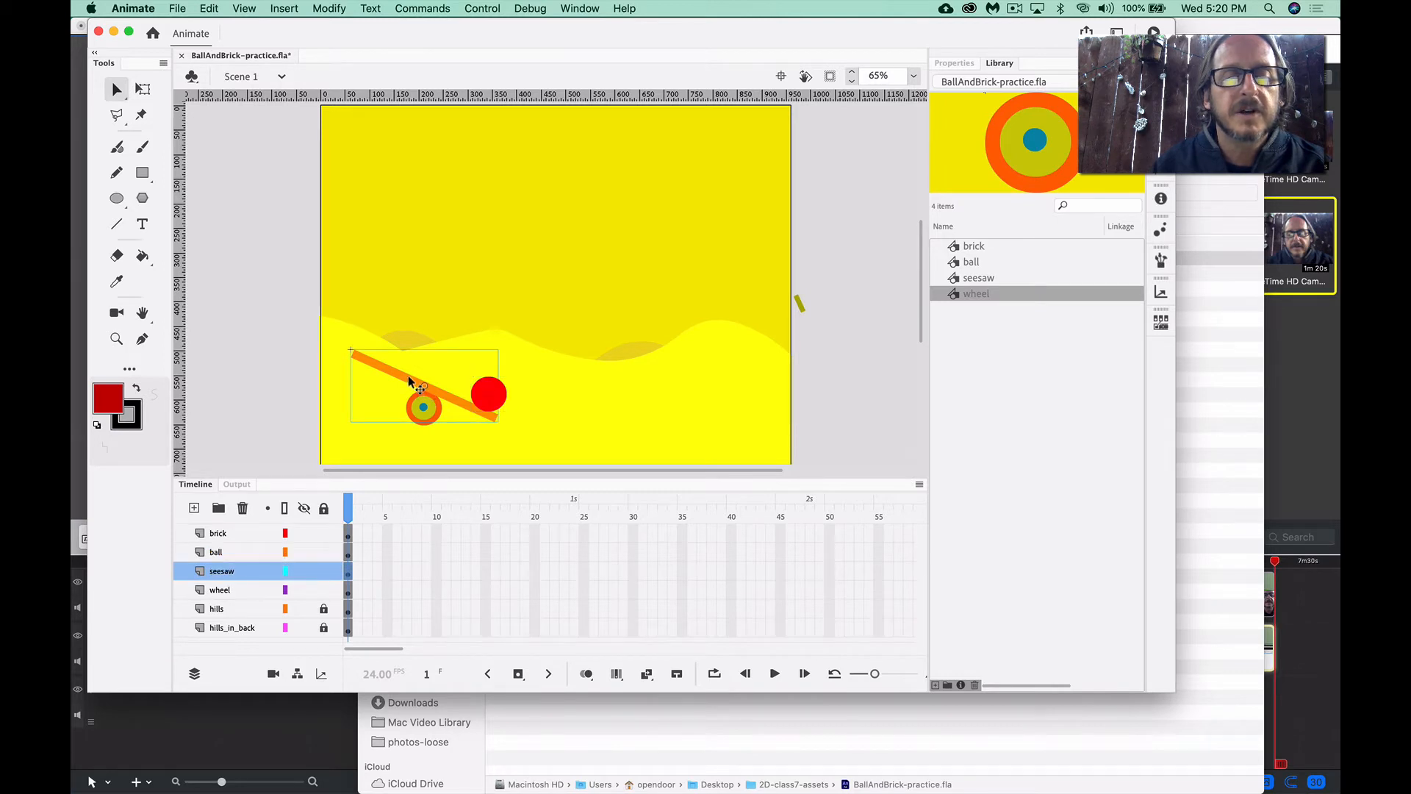
left_click(427, 430)
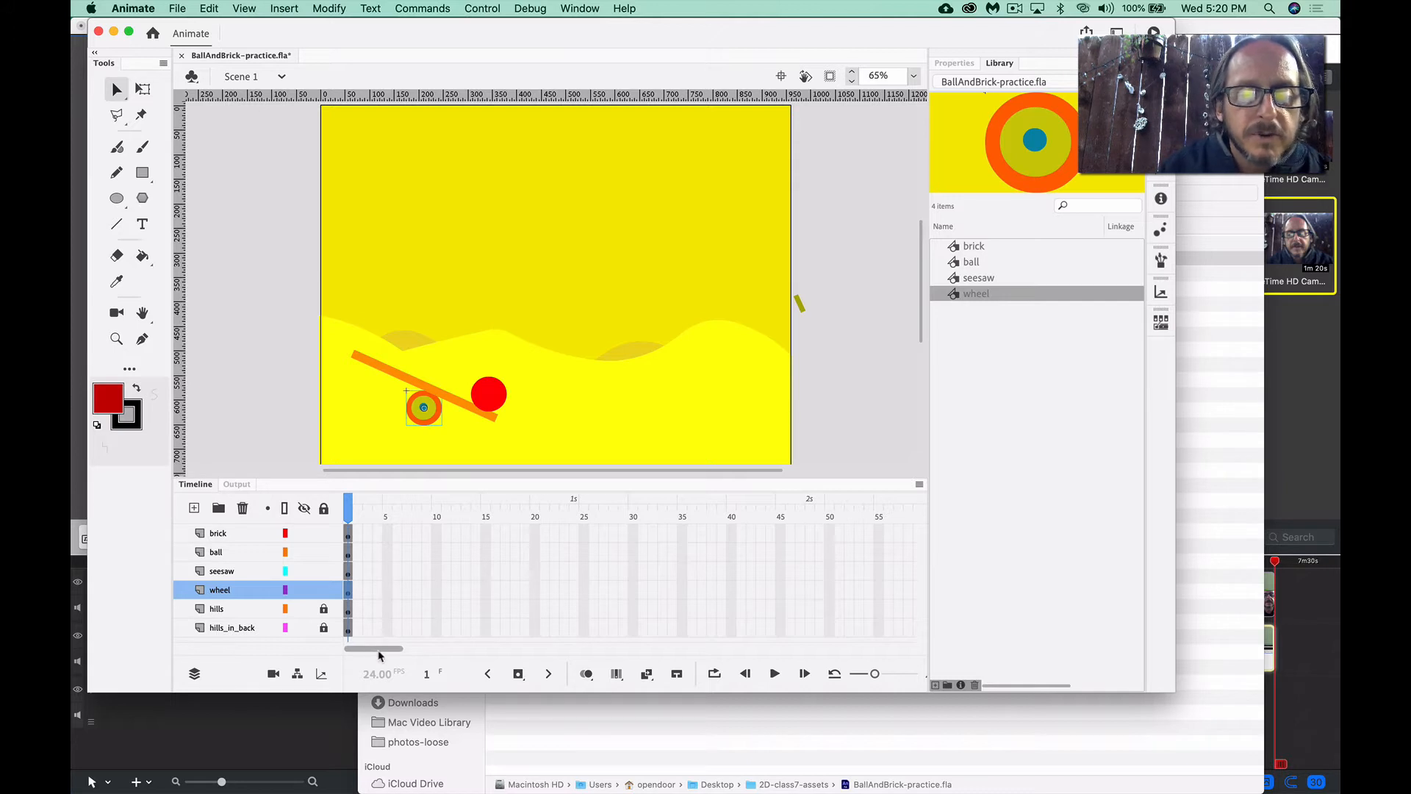
Extend the brick, ball, seesaw and wheel layers to frame 72
left_click_drag(379, 655, 427, 652)
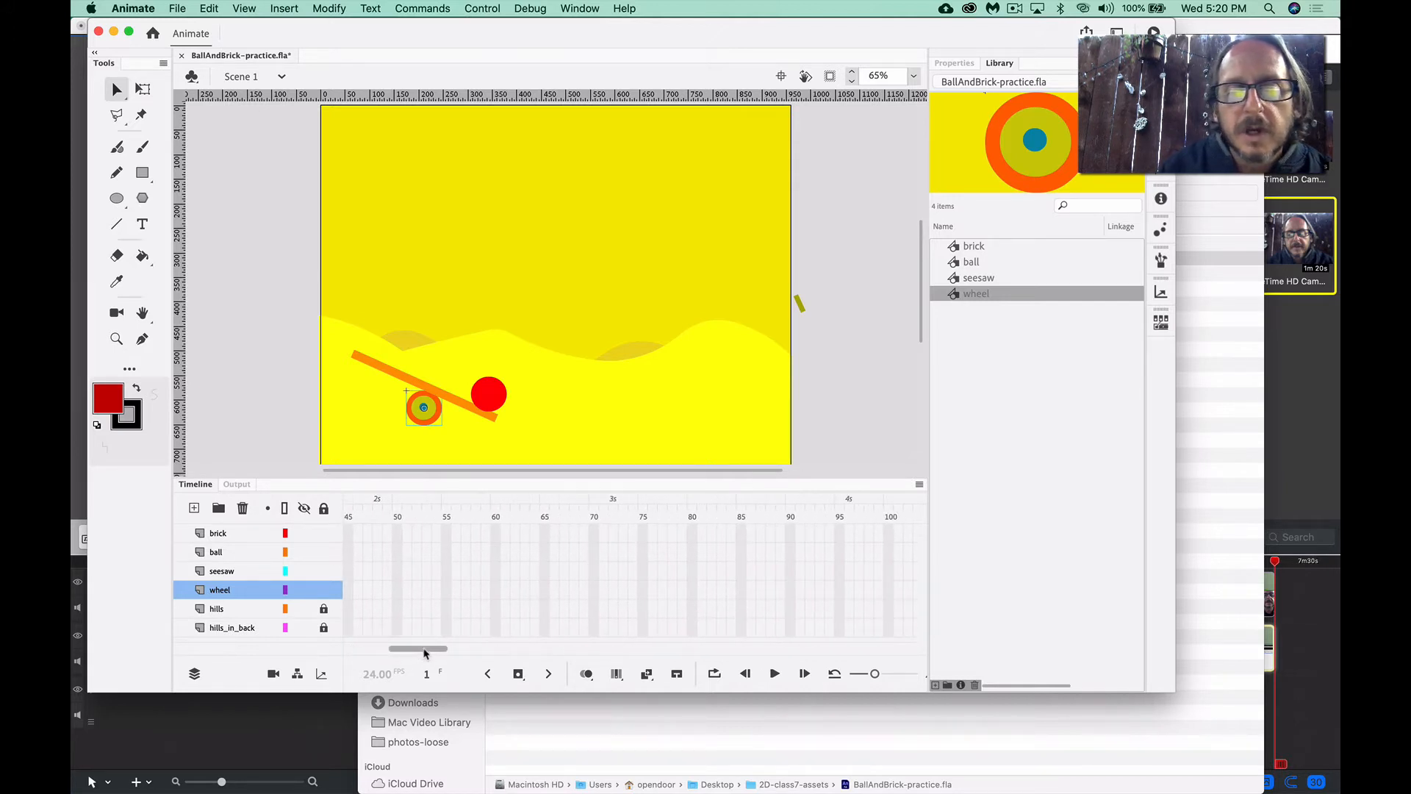
left_click(615, 533)
left_click(615, 533)
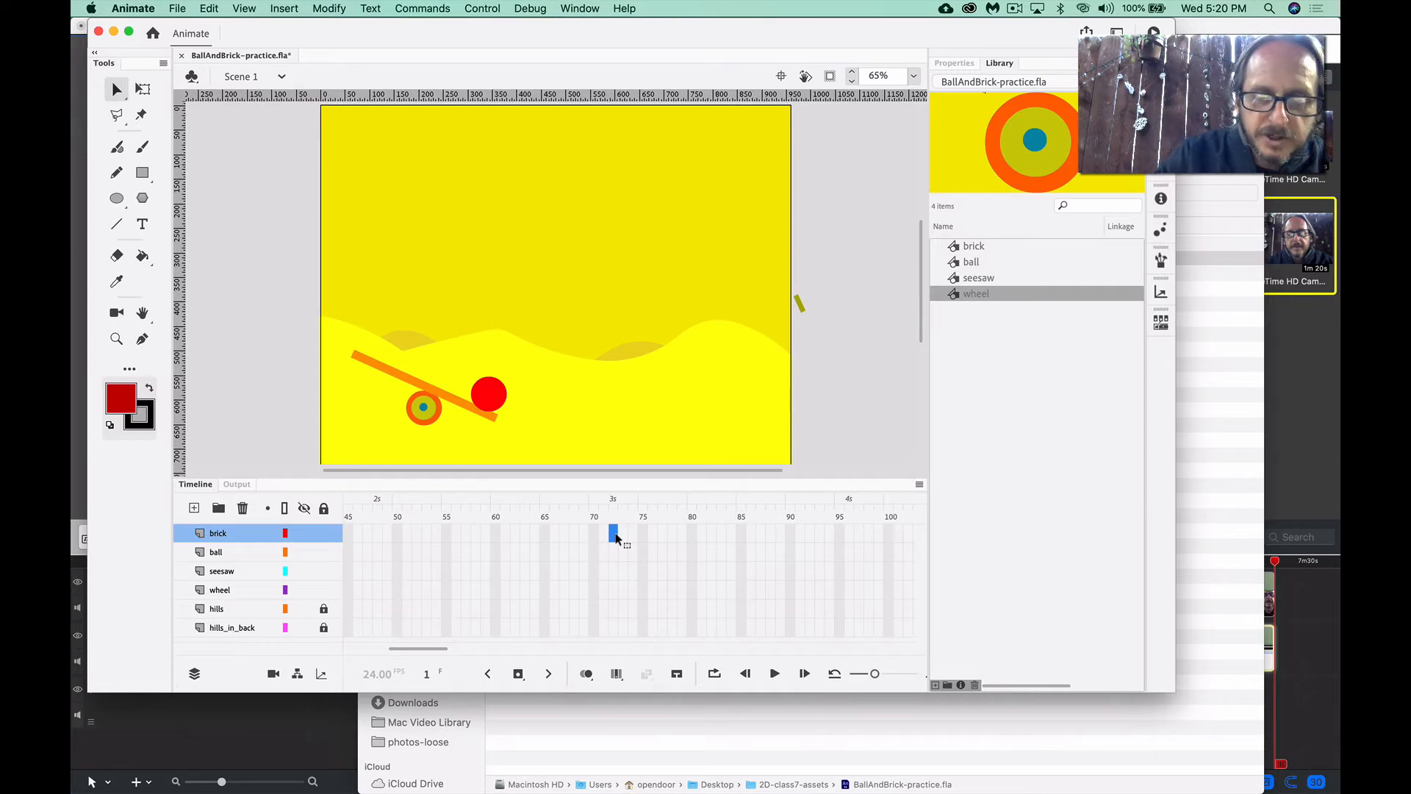
key("F5")
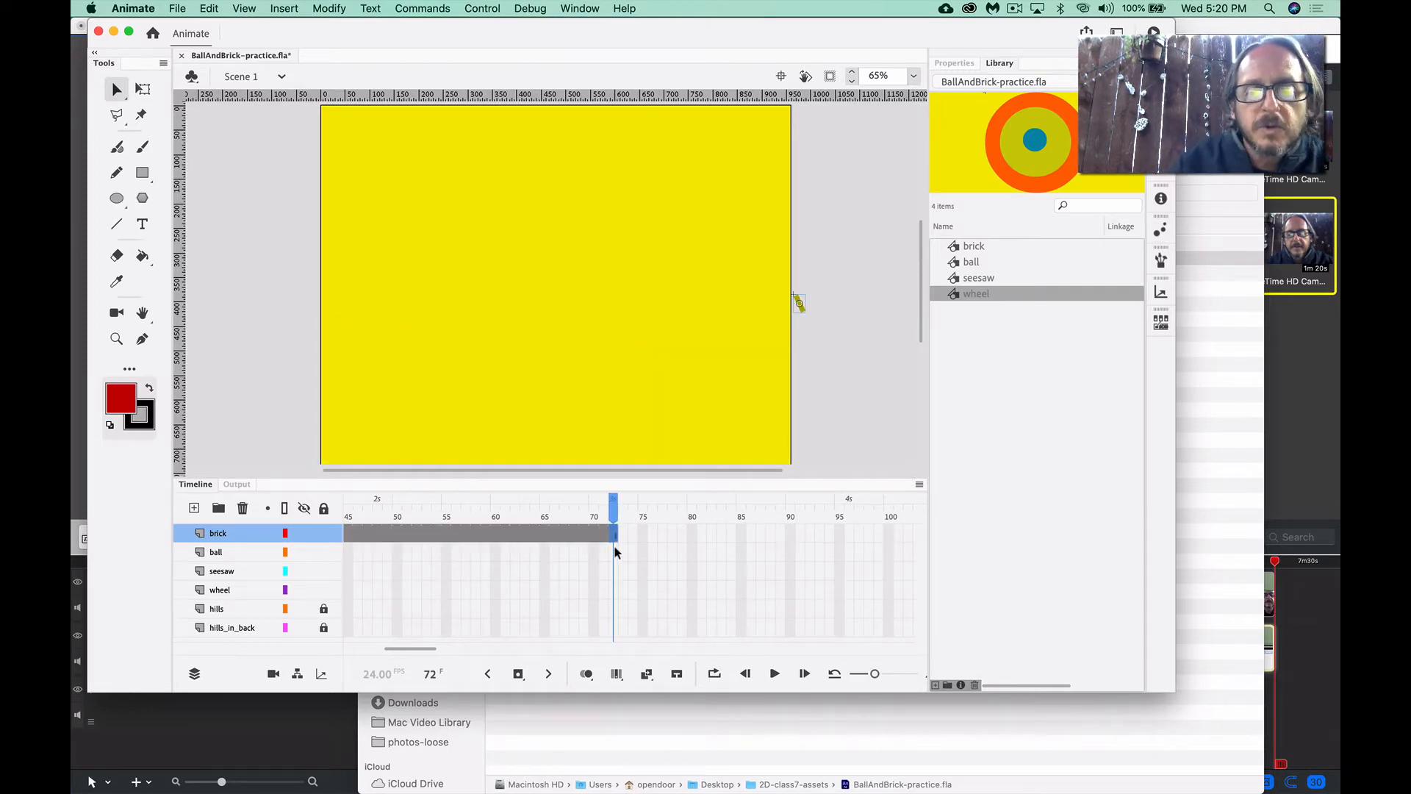
left_click(615, 554)
key("F5")
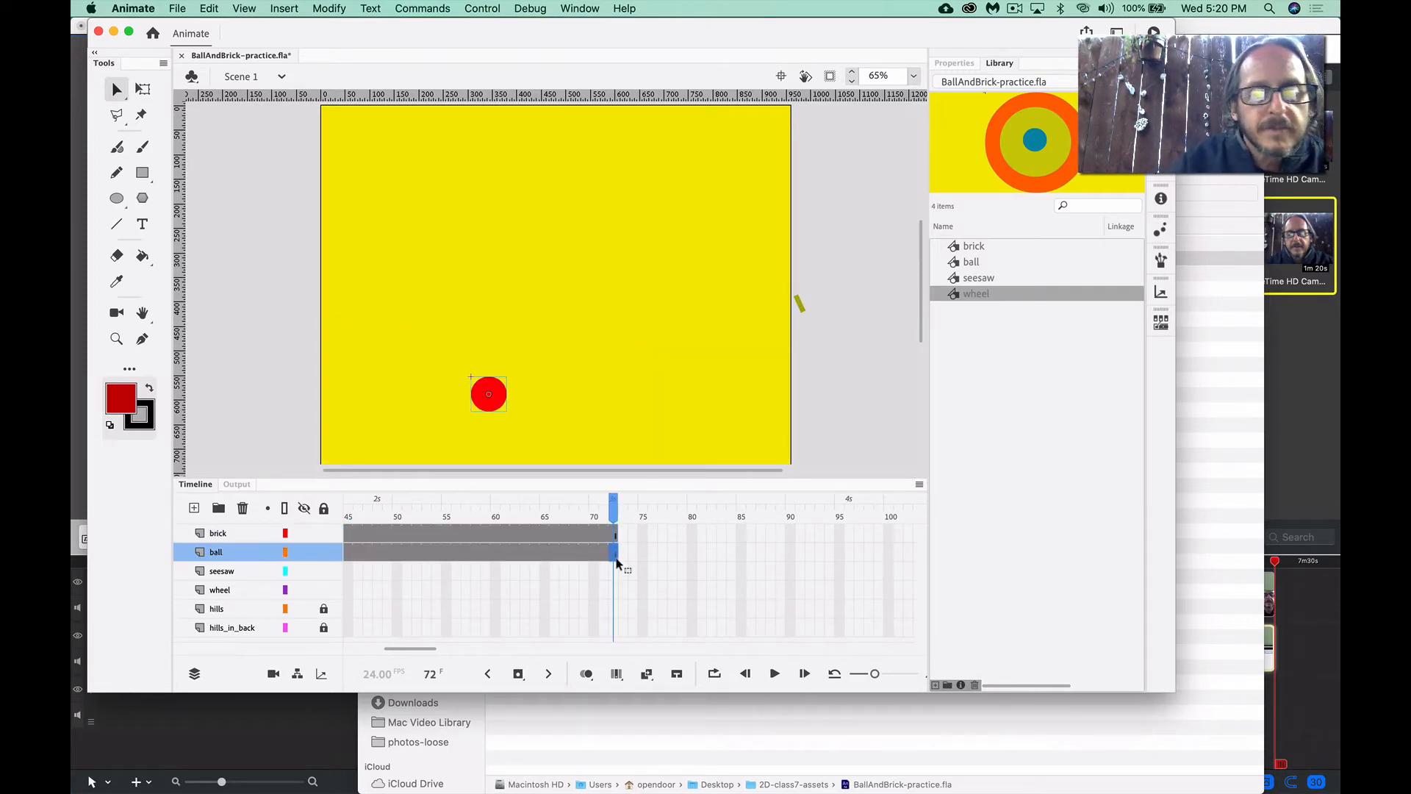
left_click(614, 572)
key("F5")
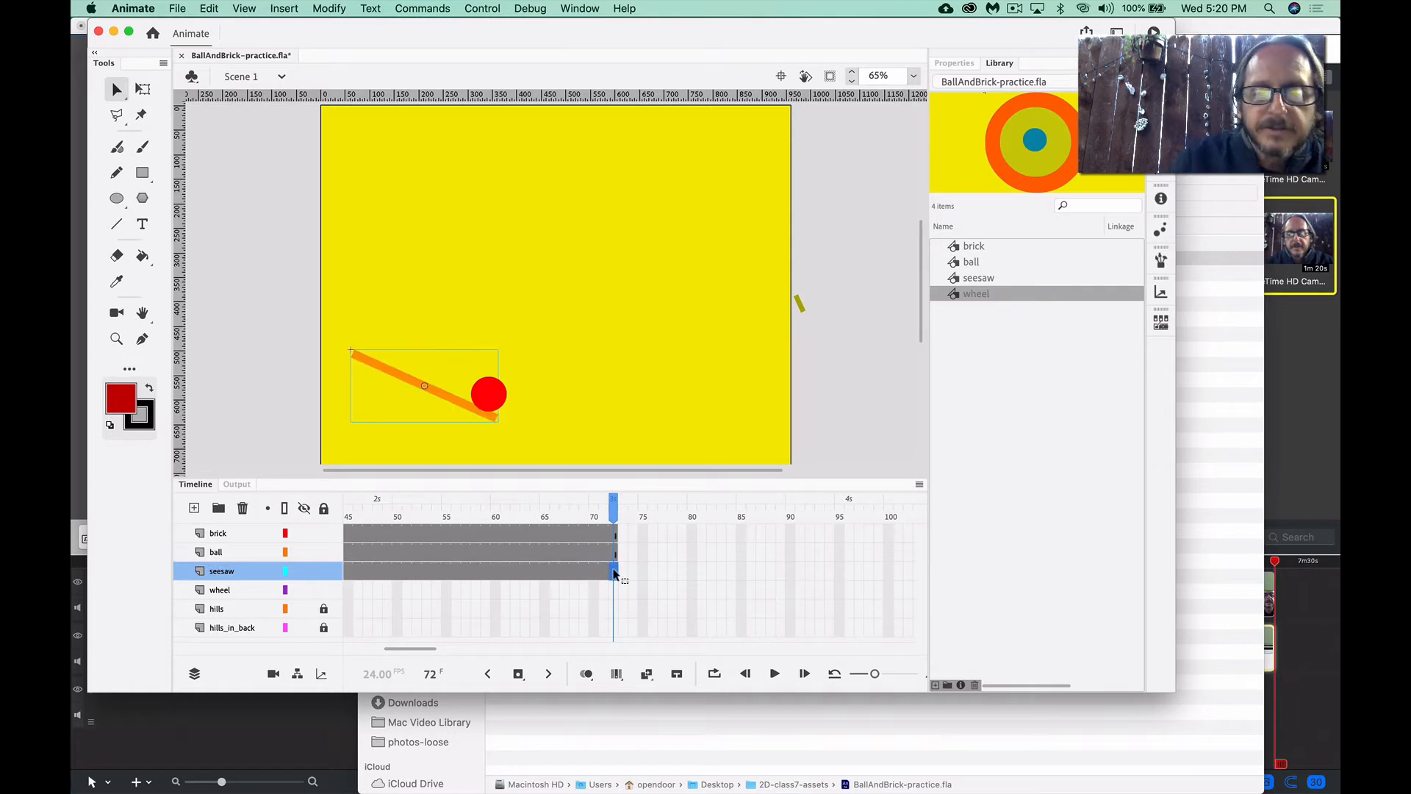
left_click(615, 591)
key("F5")
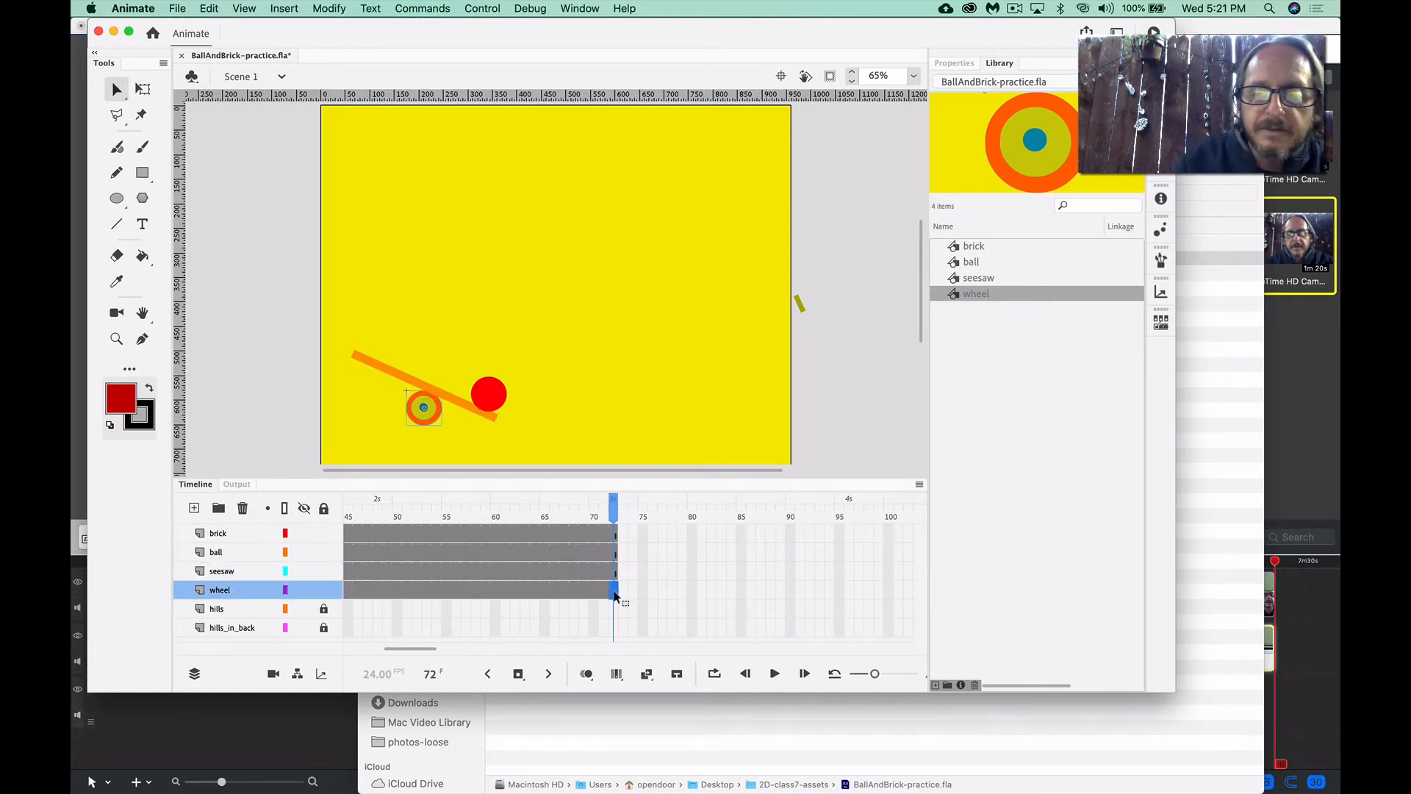
Extend the hills and hills_in_back layers to frame 72
left_click(615, 609)
key("F5")
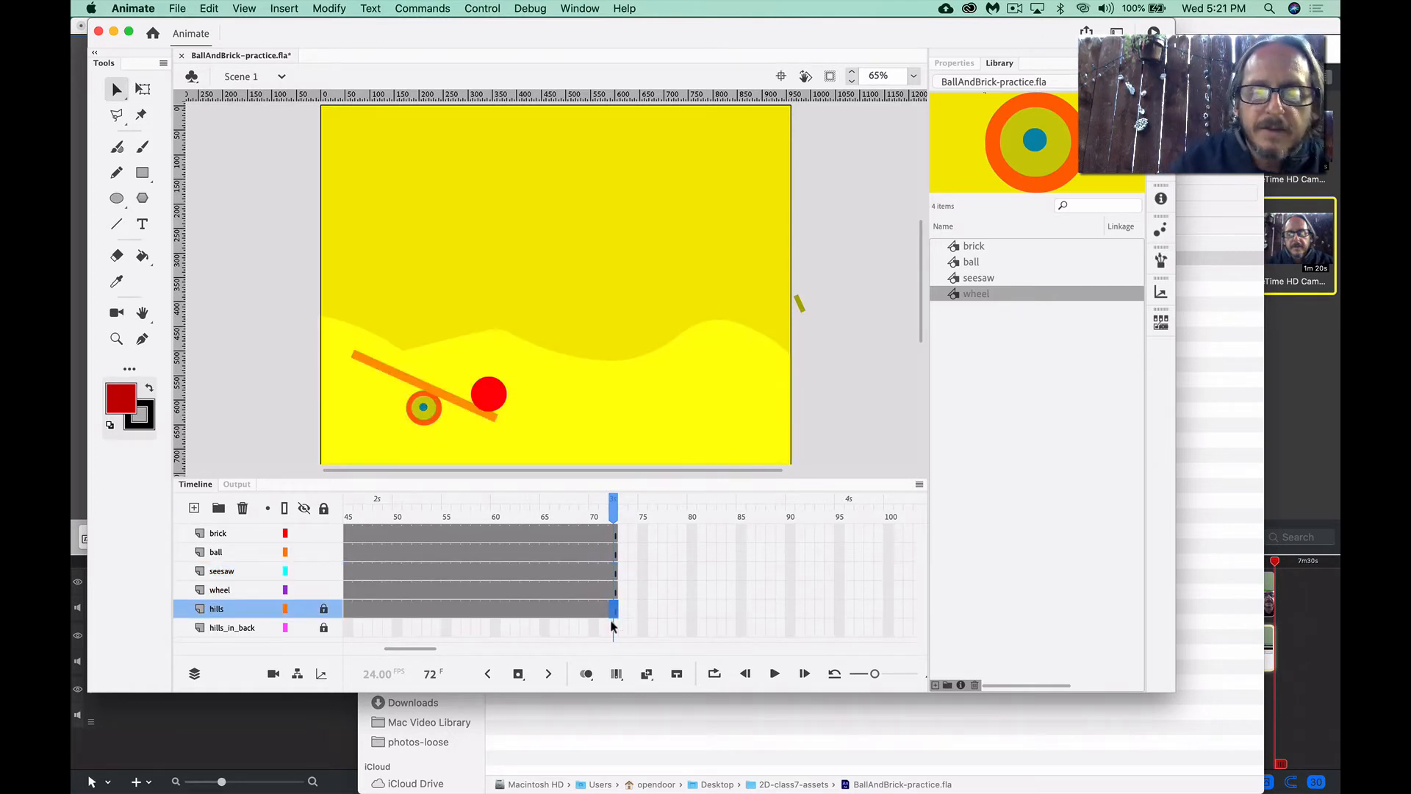
left_click(615, 628)
key("F5")
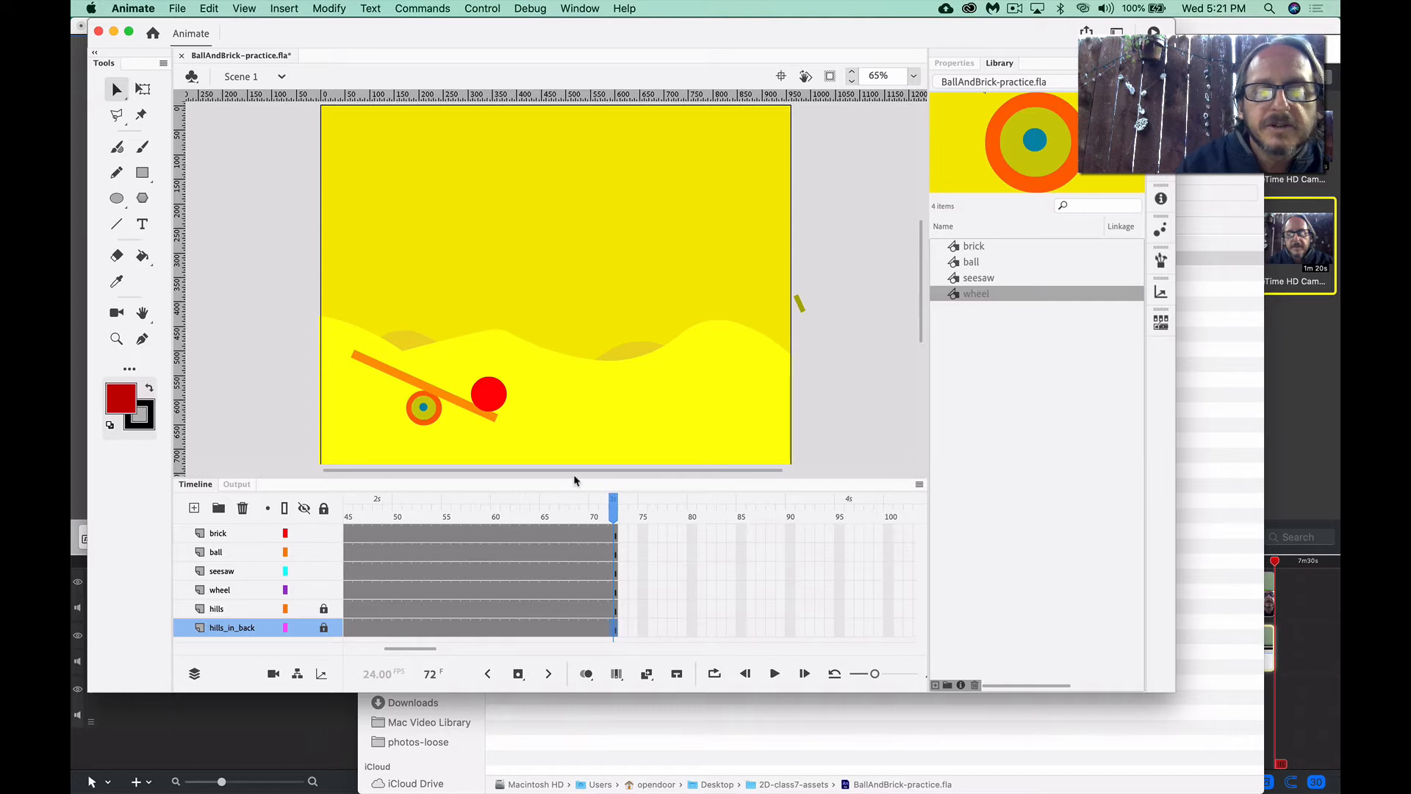
Return the playhead to frame 1 and save the file
mouse_move(574, 477)
left_mouse_down()
mouse_move(575, 460)
mouse_move(575, 476)
left_mouse_up()
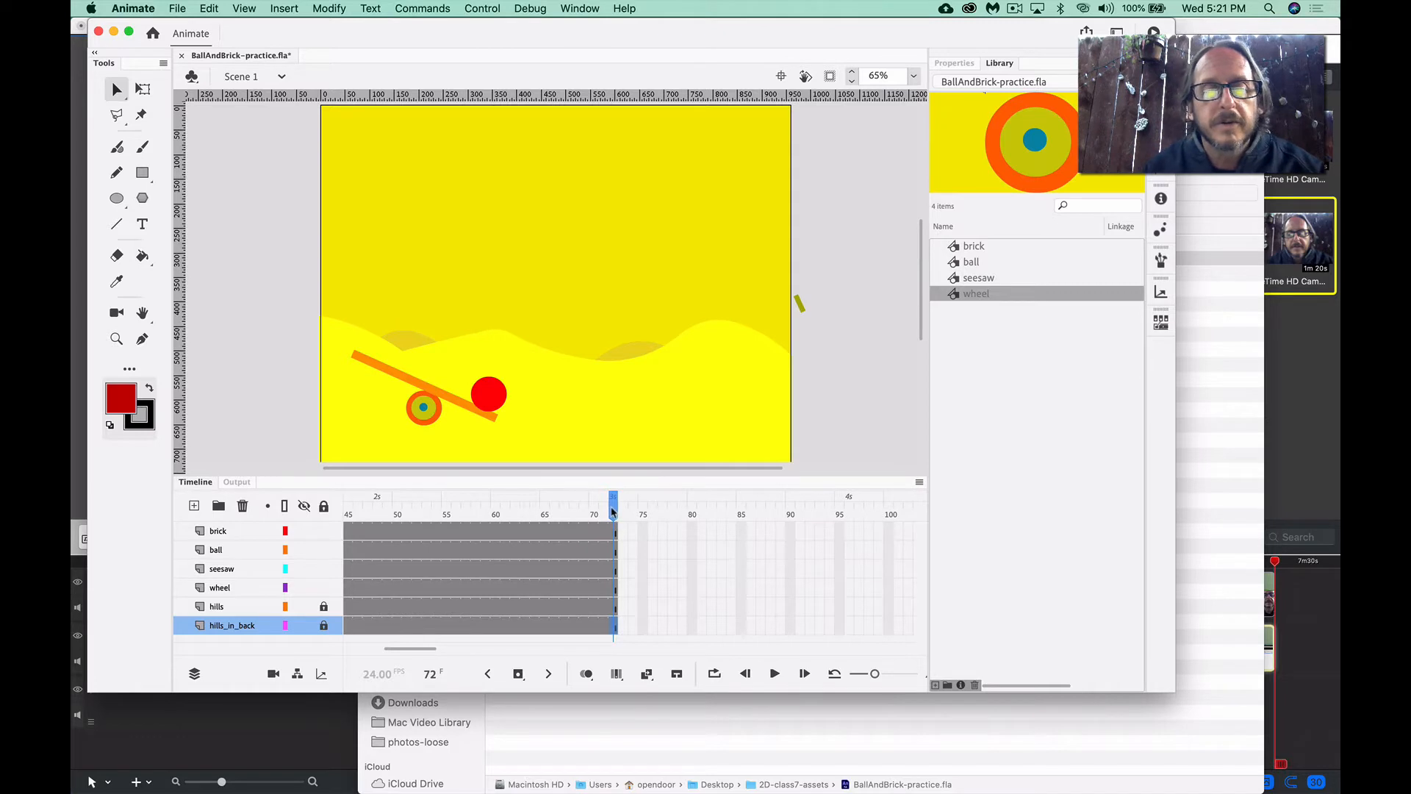
left_click_drag(615, 527, 269, 508)
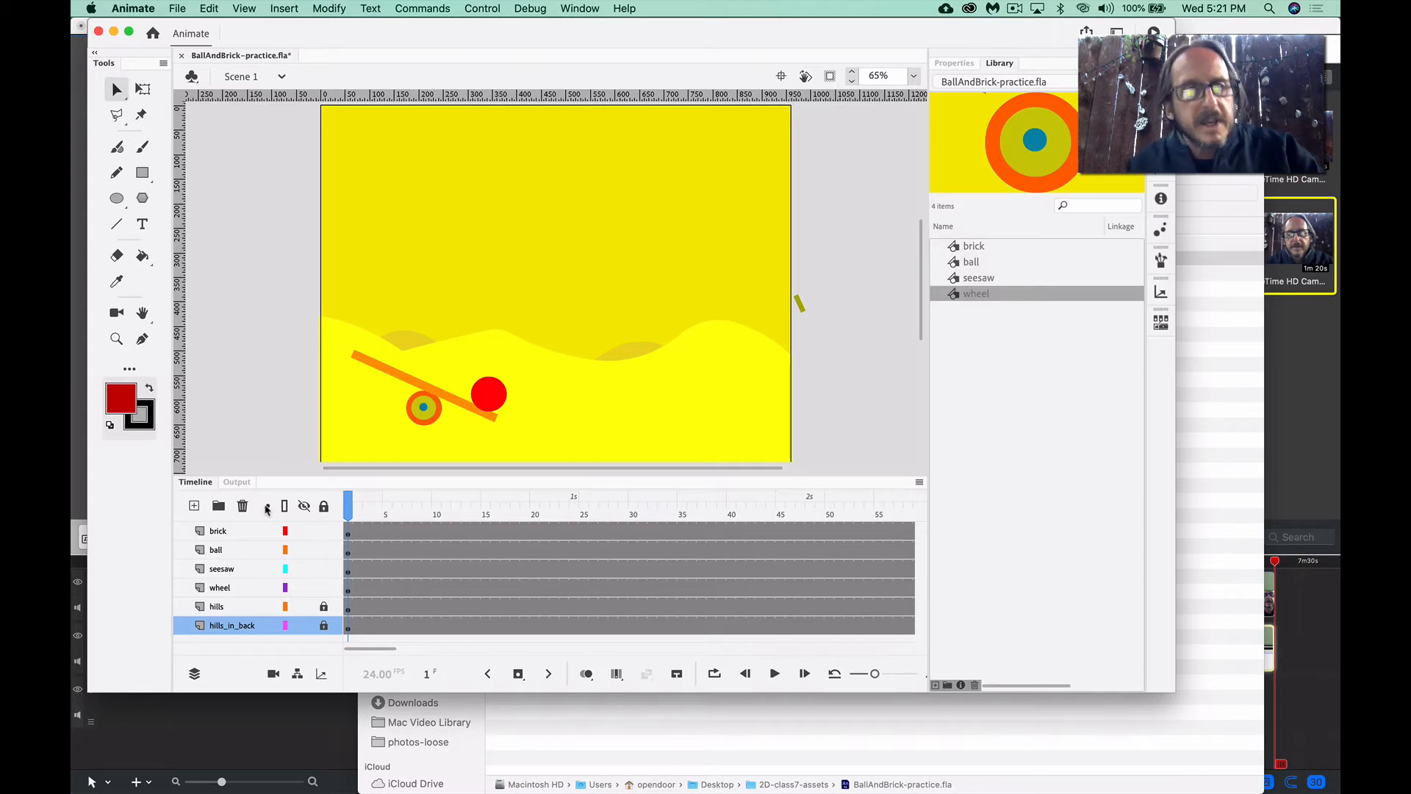
key("super+s")
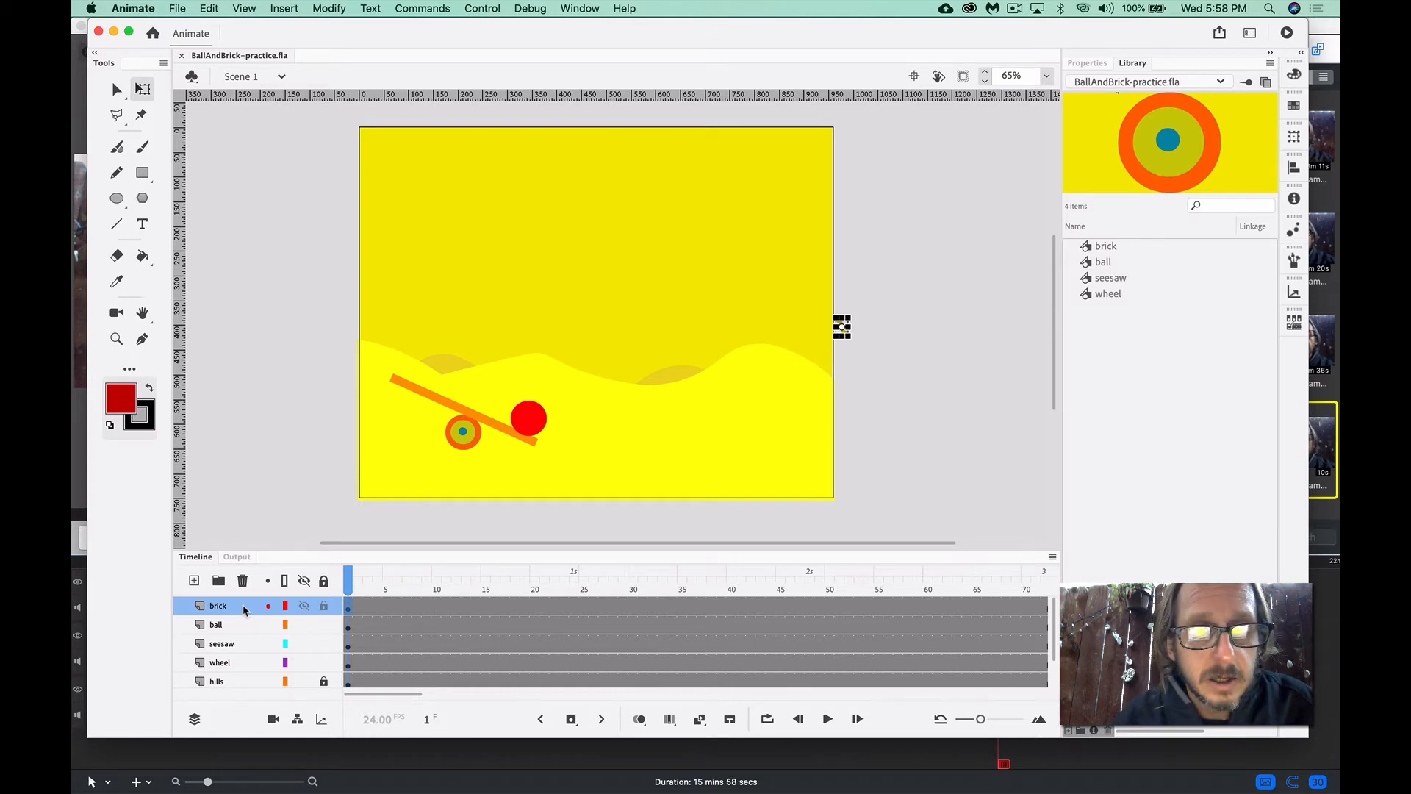
Add a classic motion guide to the brick layer and activate the Pen tool on the guide layer's frame 1
right_click(244, 609)
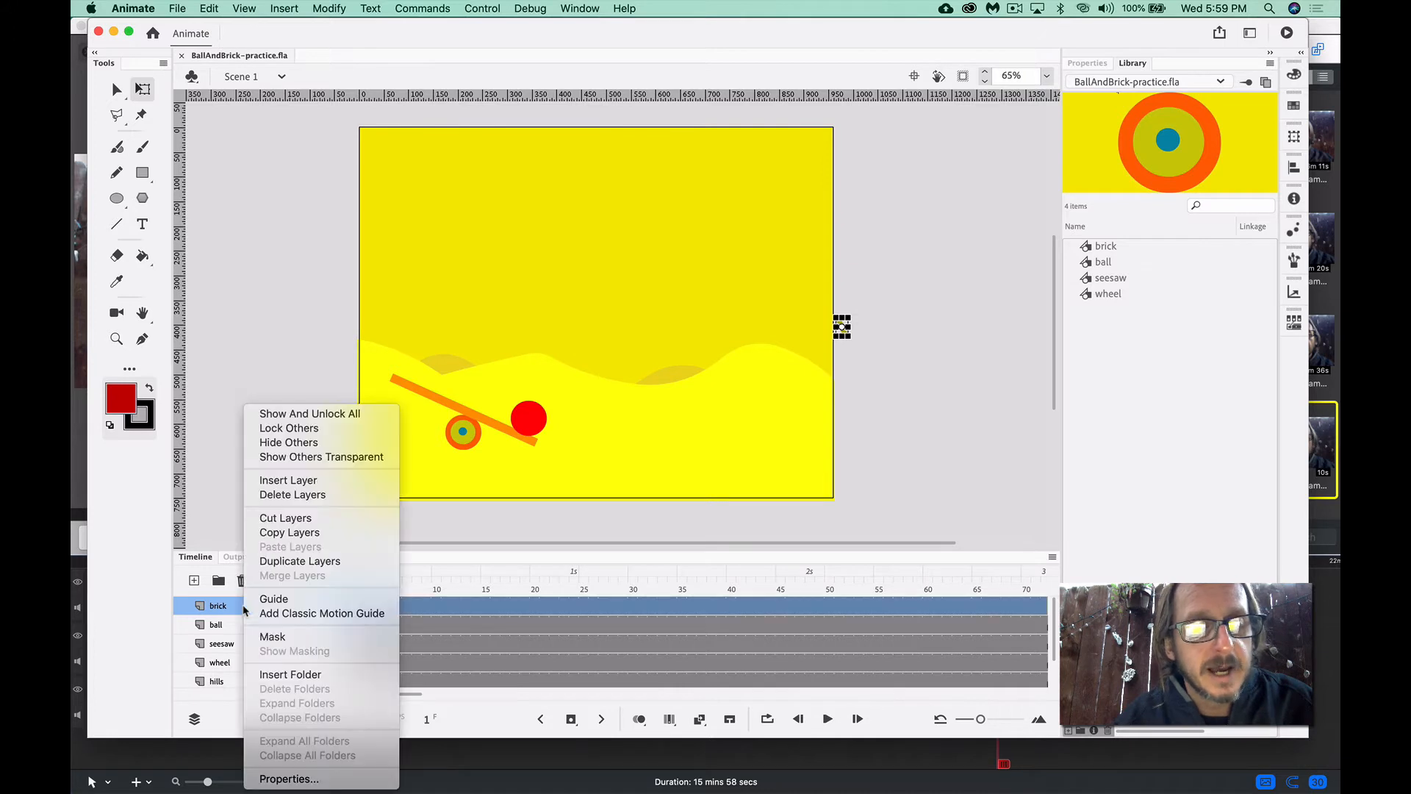
left_click(280, 618)
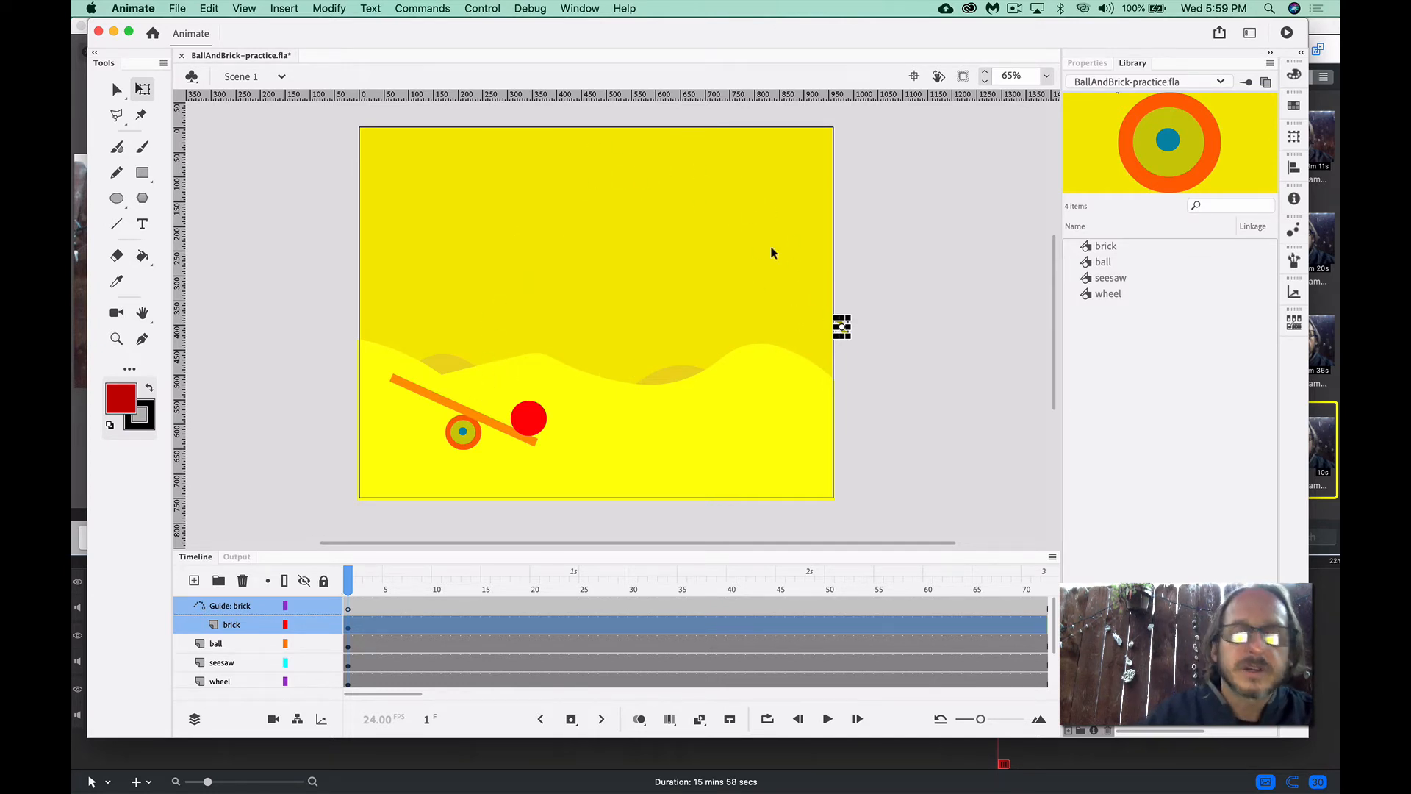
left_click(350, 609)
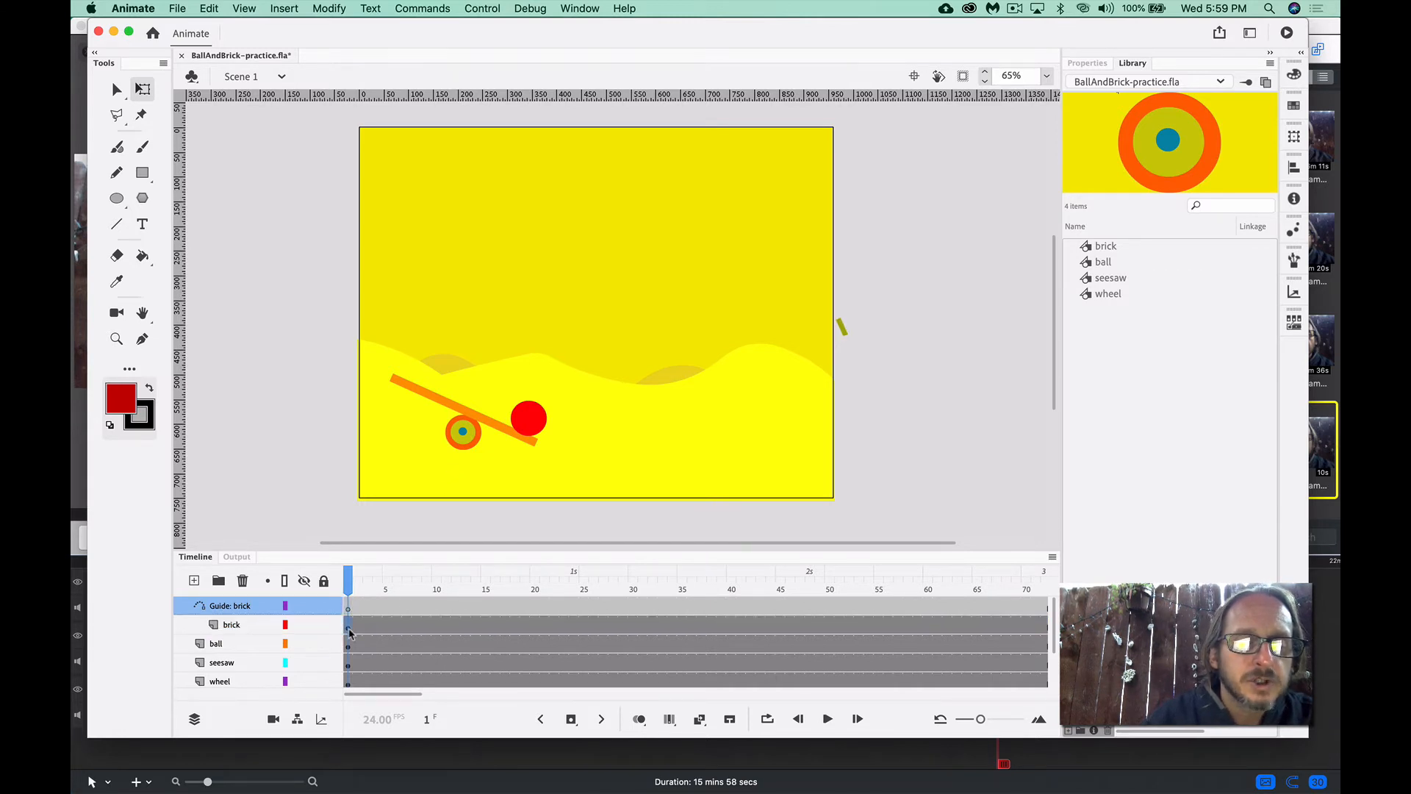
left_click(351, 626)
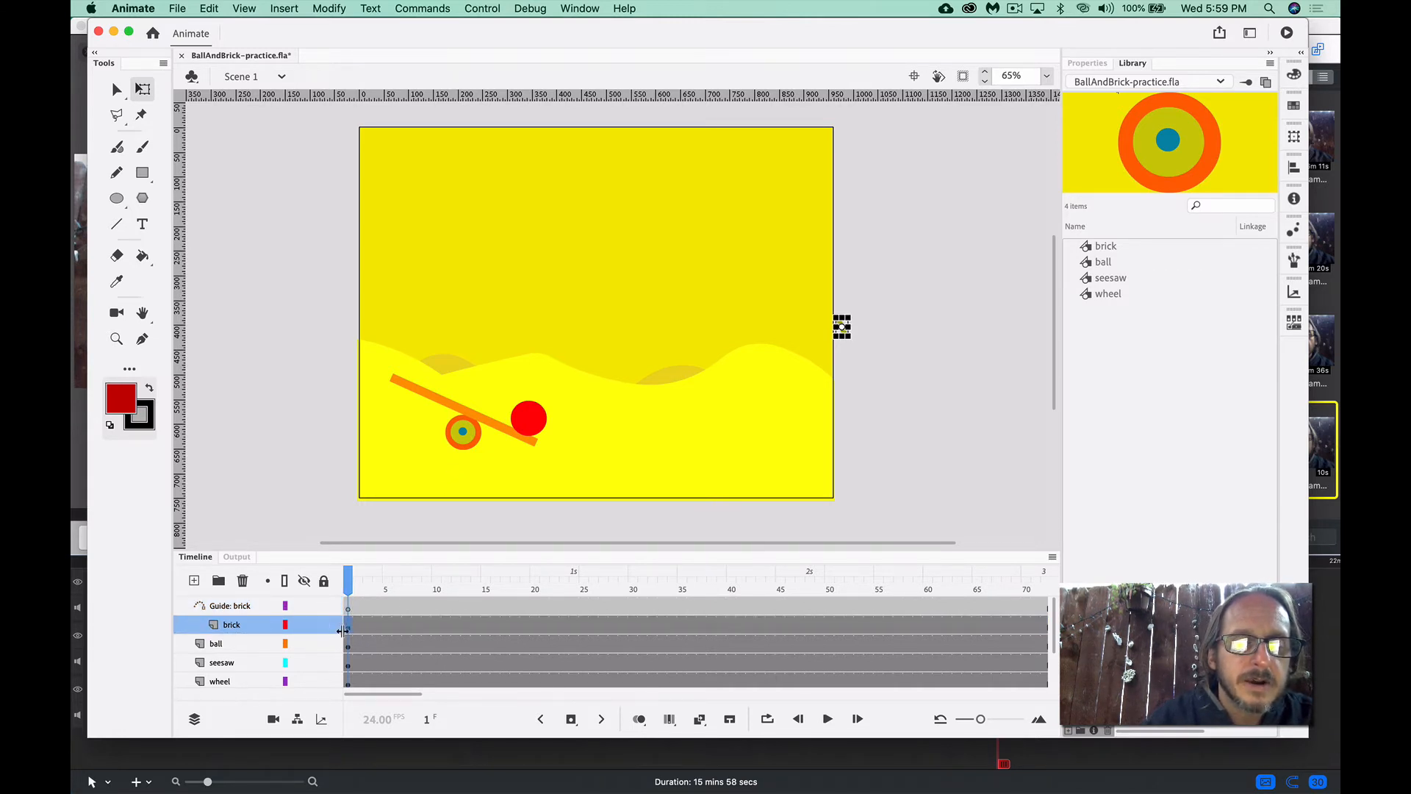
left_click(348, 612)
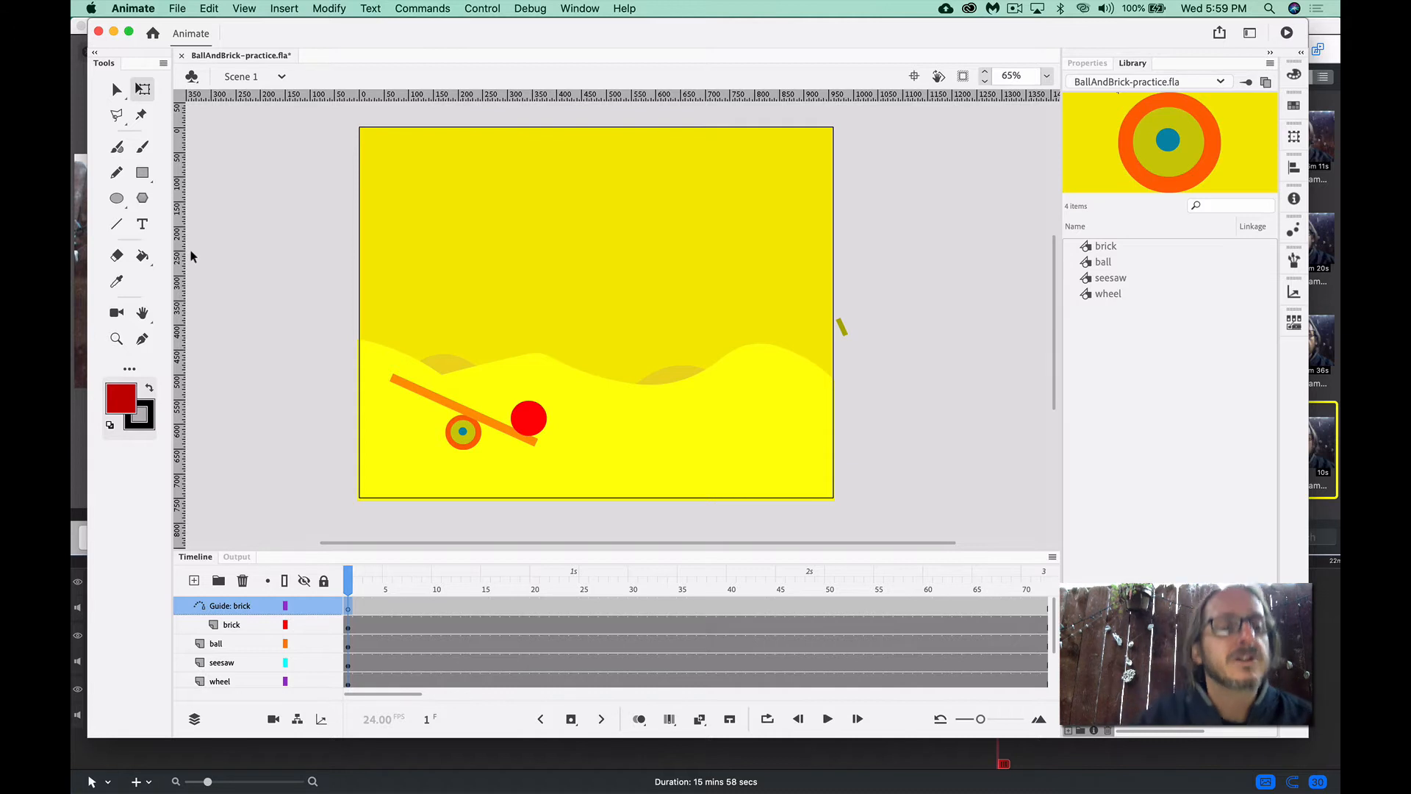
left_click(144, 339)
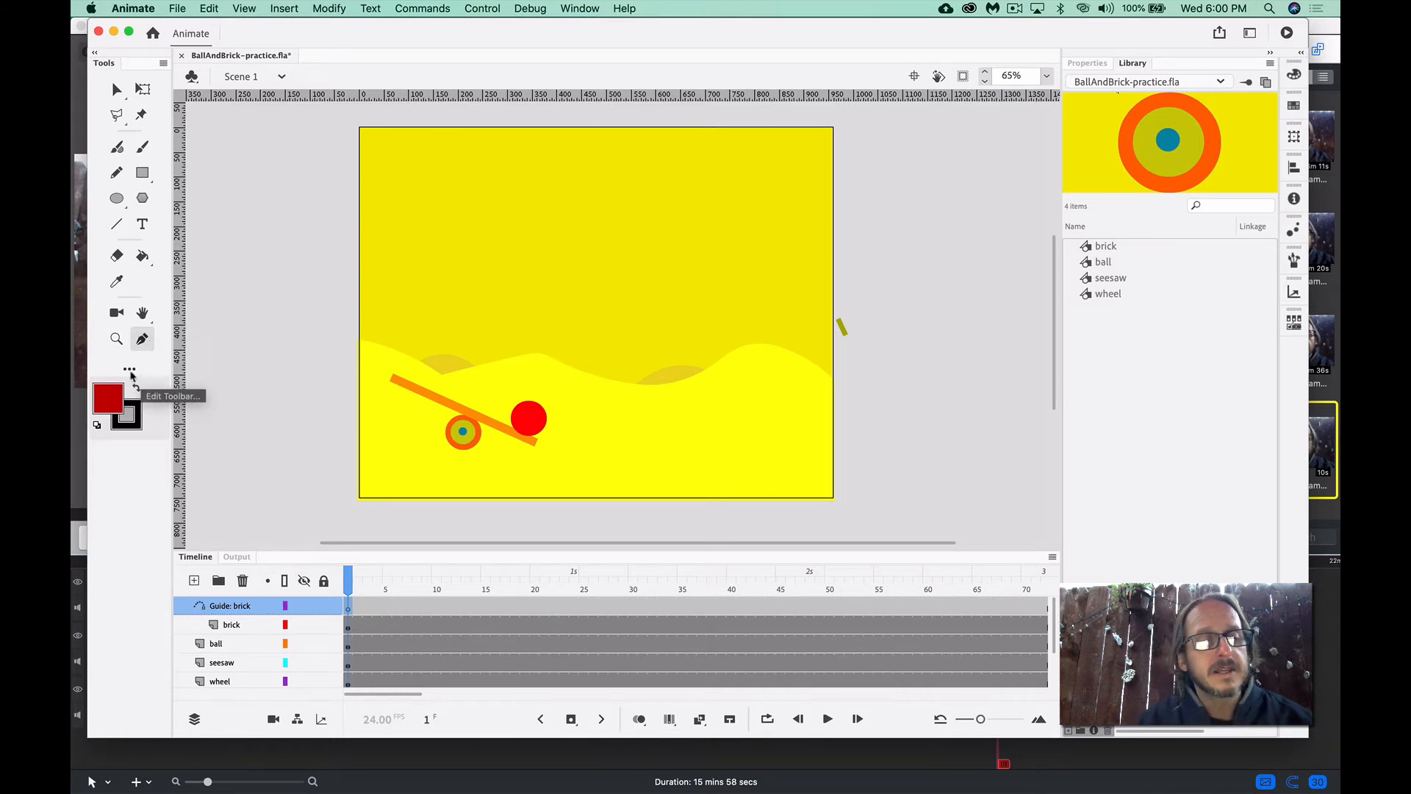
Examine the extra tools offered for customizing the toolbar, including the other pen tools, and close the palette
left_click(132, 371)
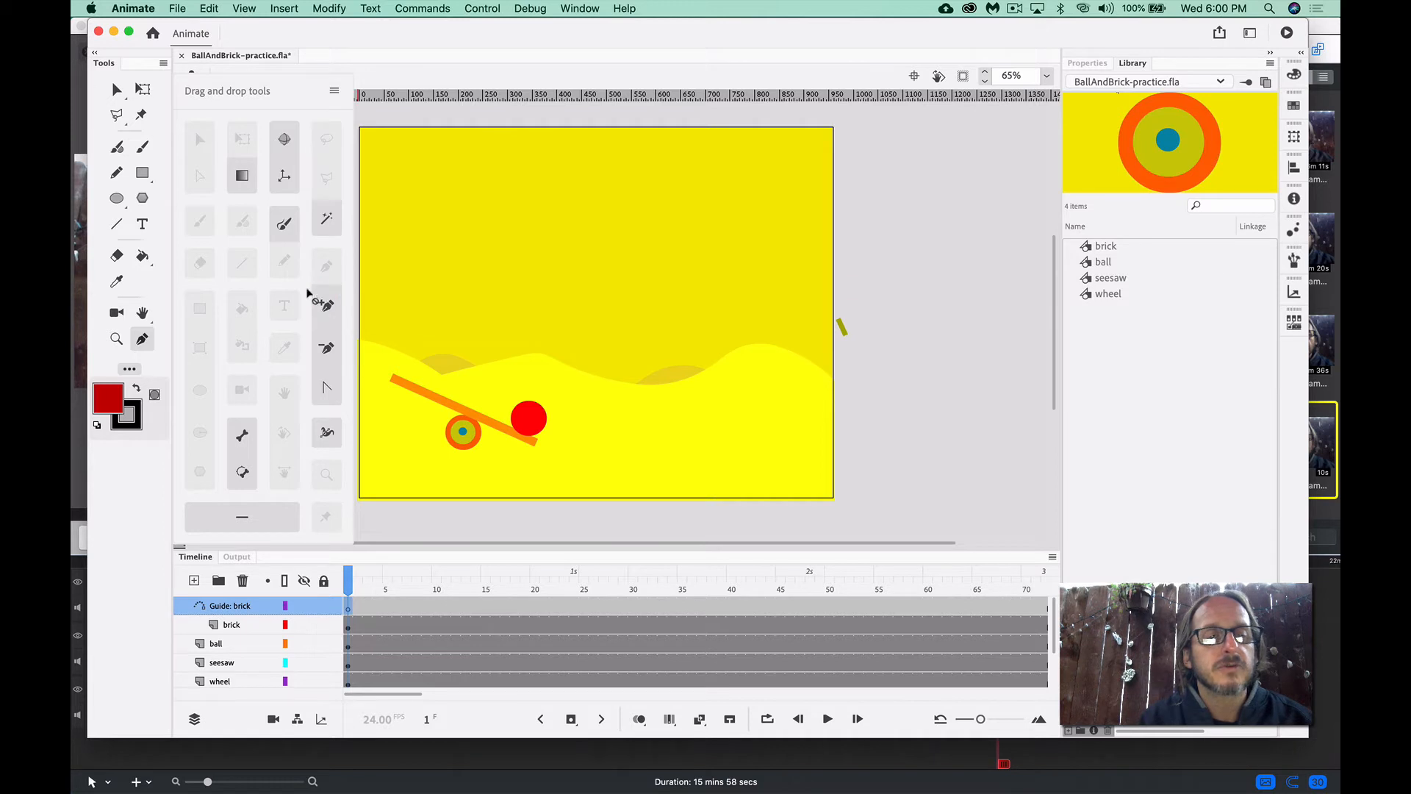
left_click_drag(176, 275, 323, 303)
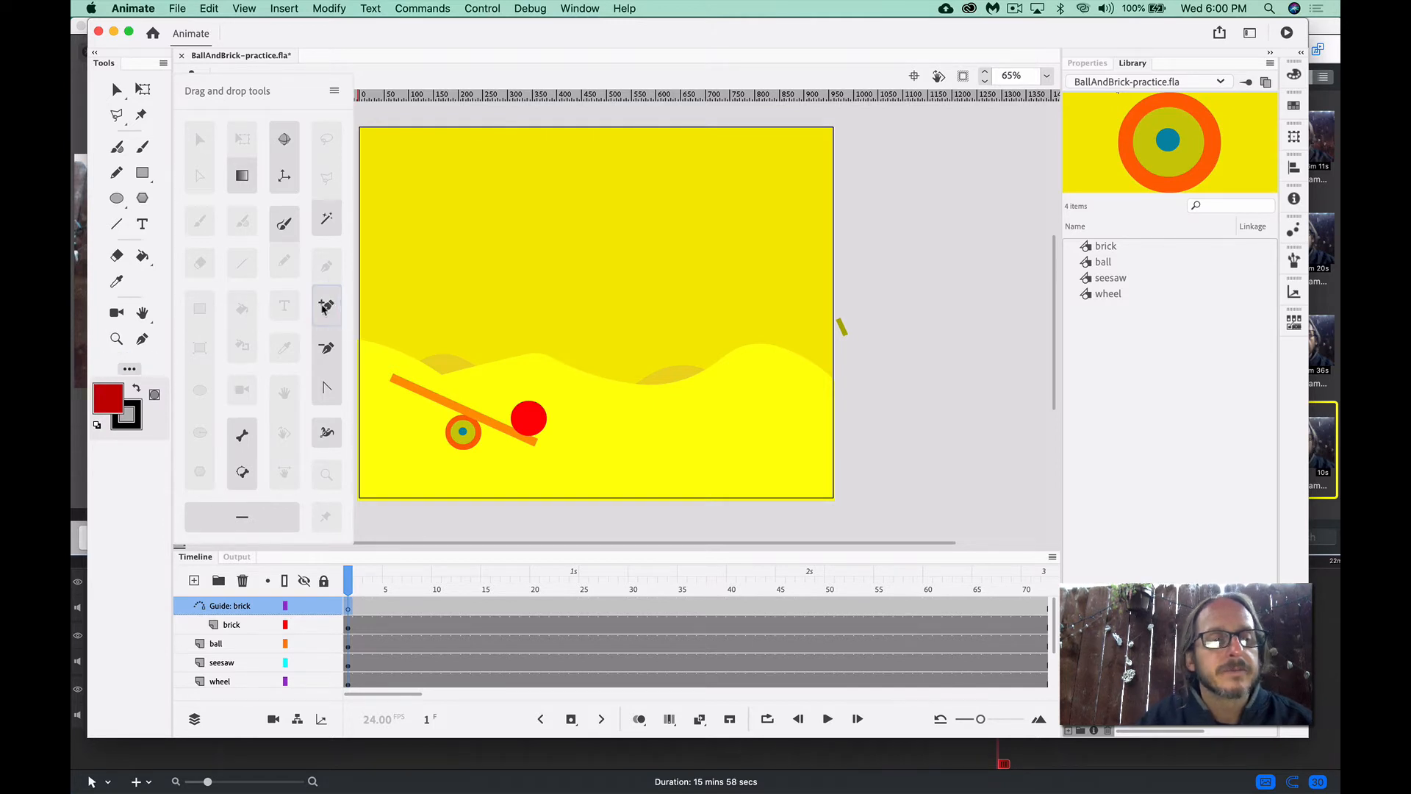
key("r")
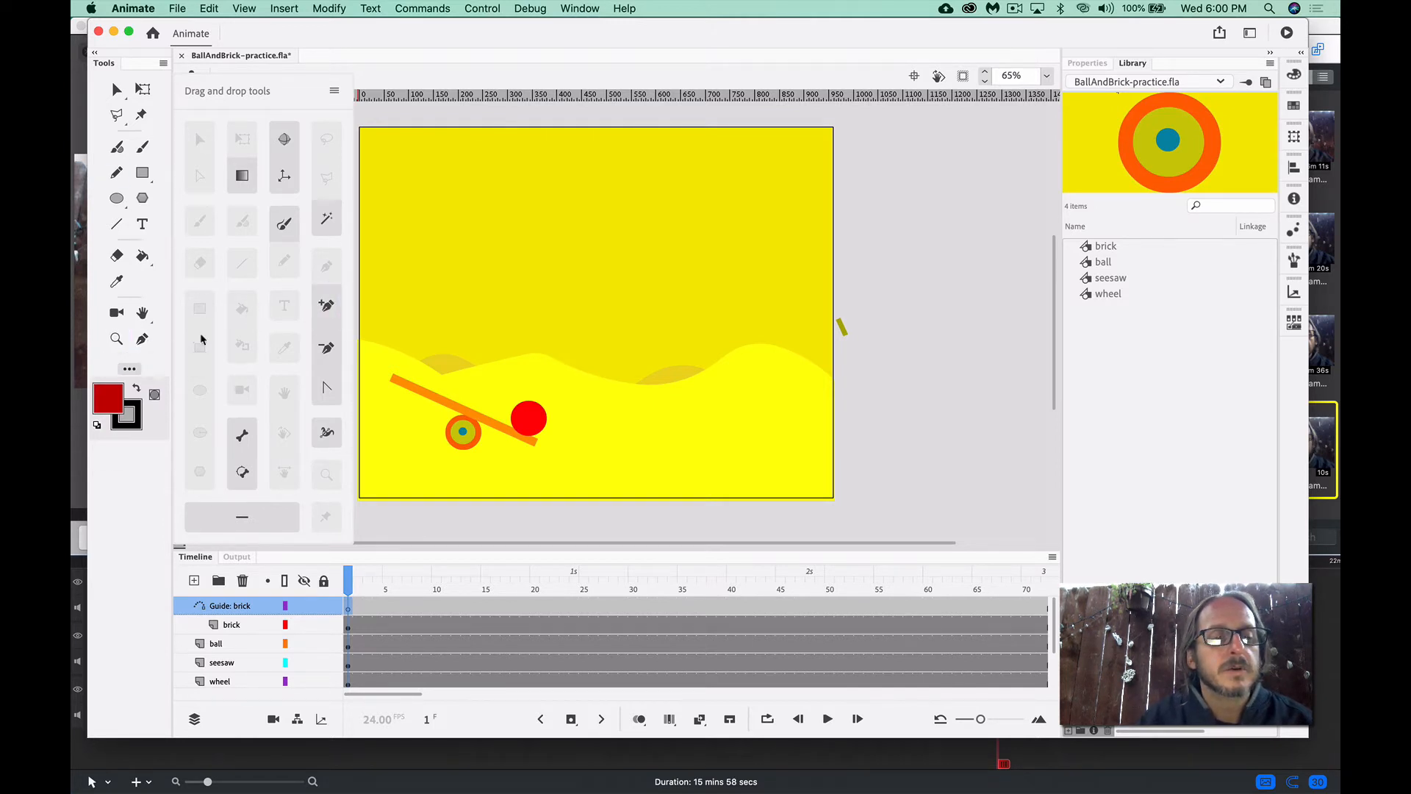
left_click(132, 370)
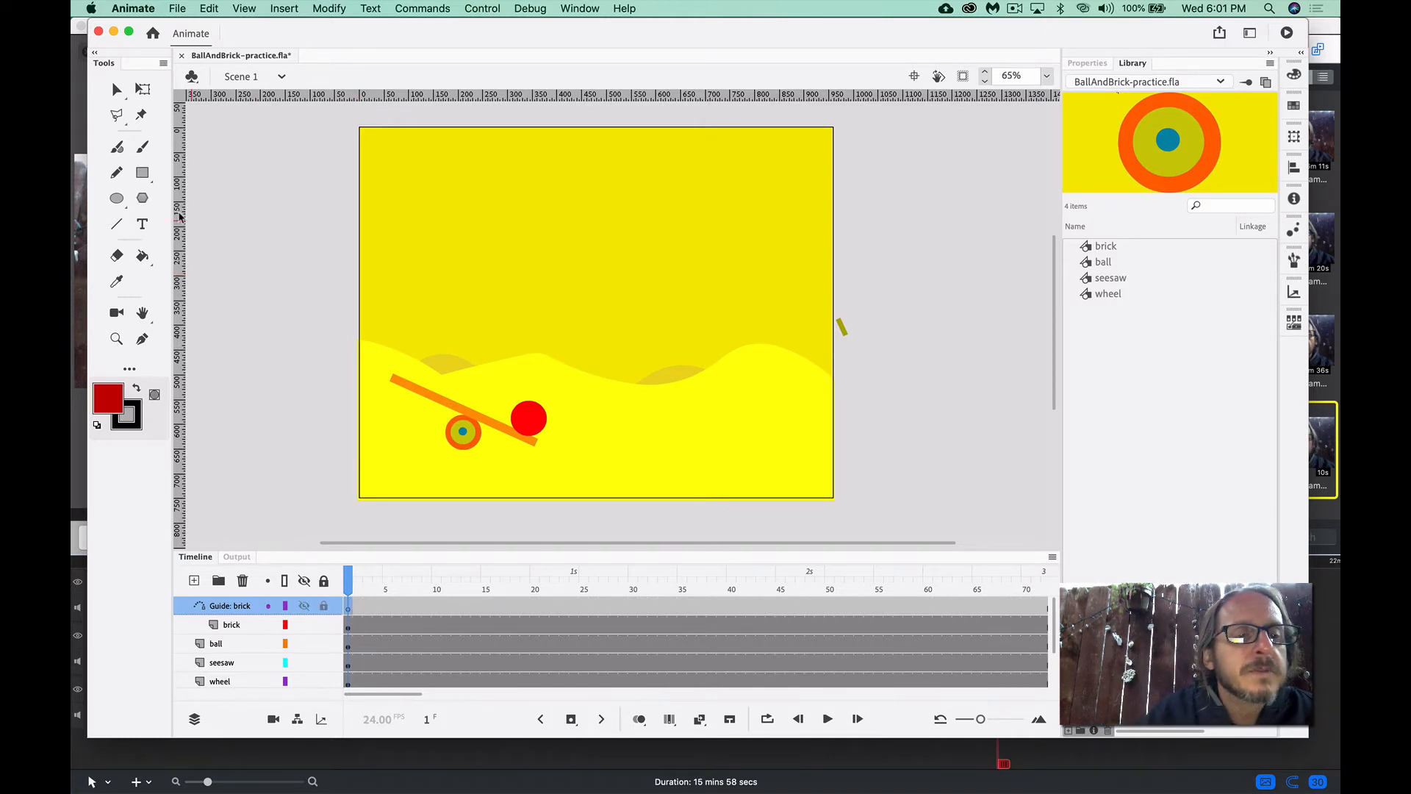
Draw an arched guide path with the Pen tool from the brick to the raised end of the see-saw
left_click(143, 340)
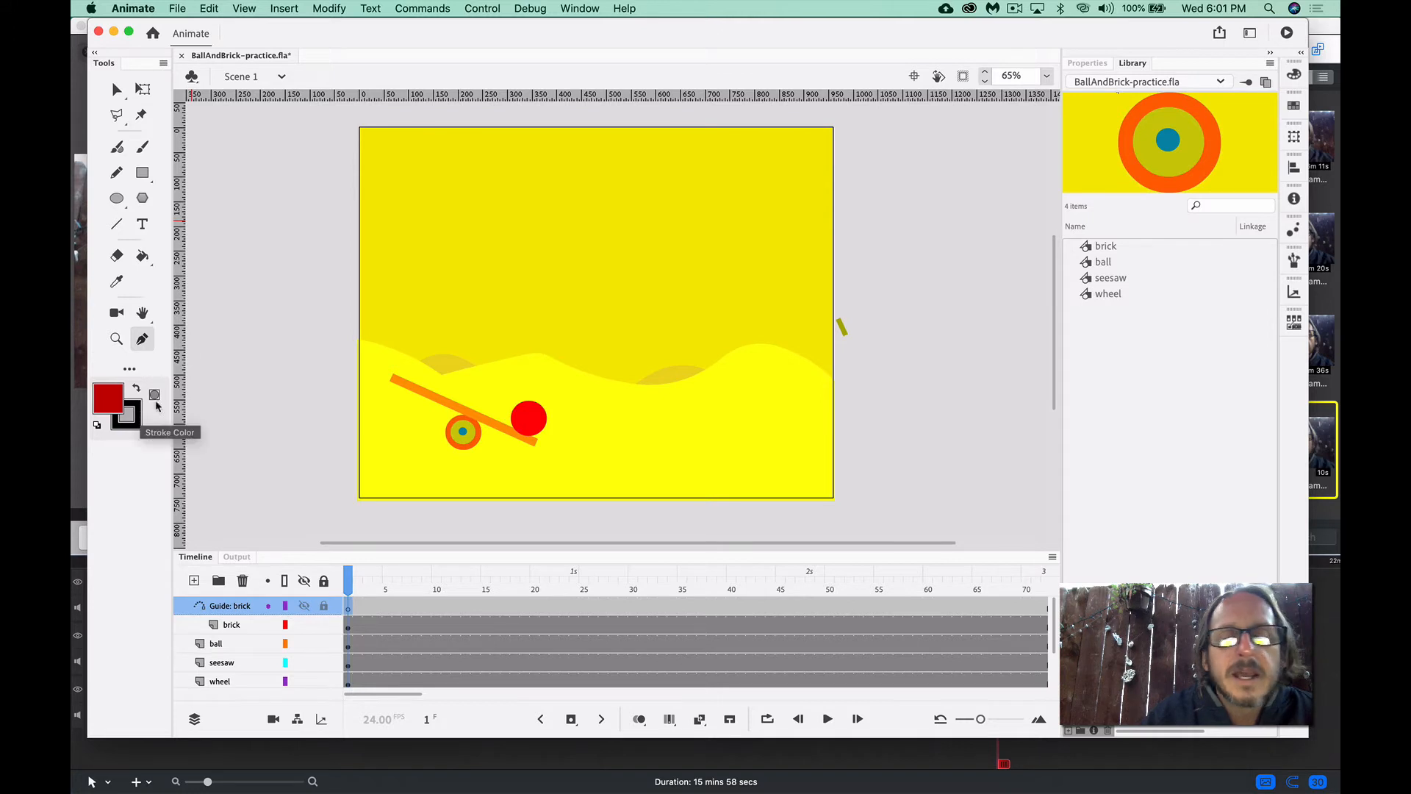
left_click(860, 341)
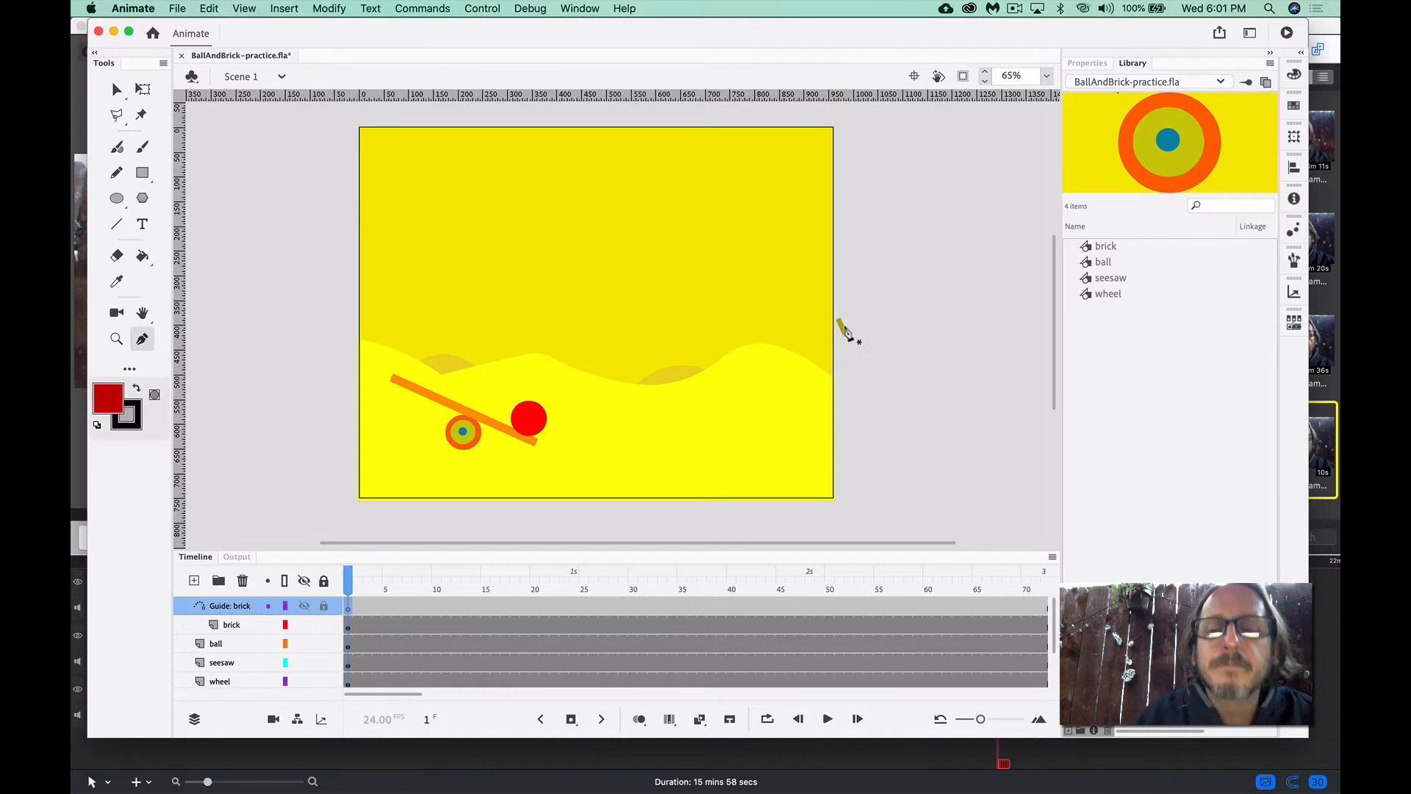
left_click_drag(829, 314, 657, 163)
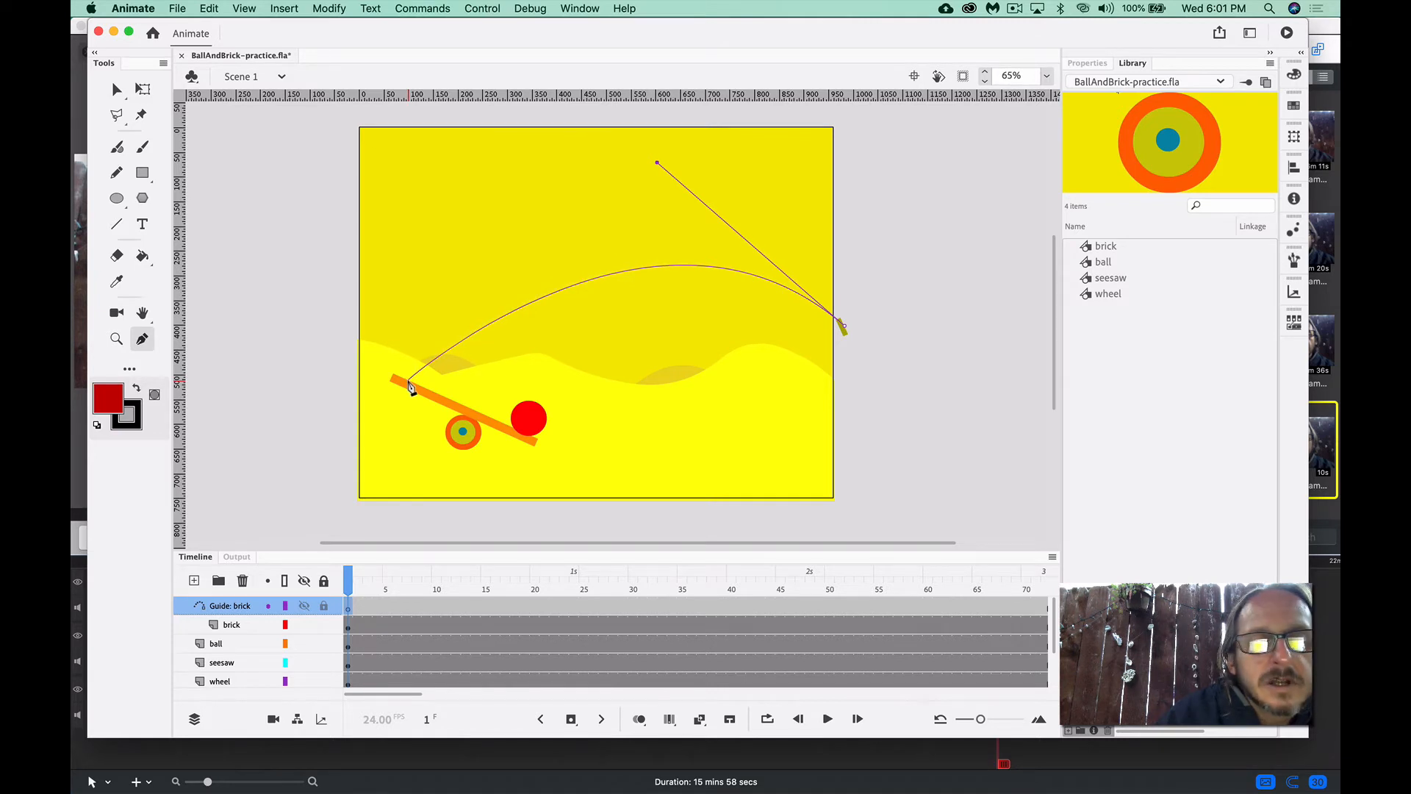
left_click_drag(409, 383, 204, 590)
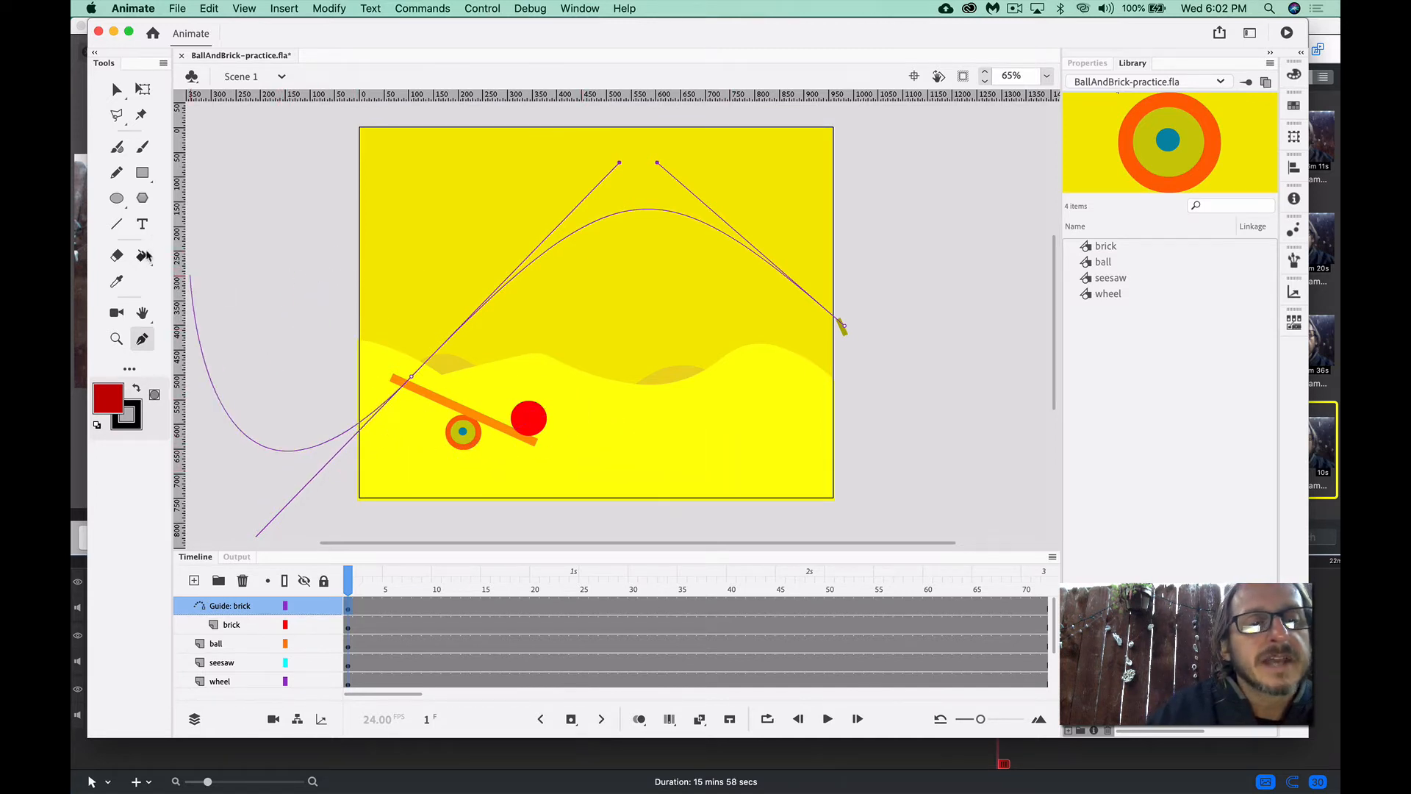
left_click(143, 259)
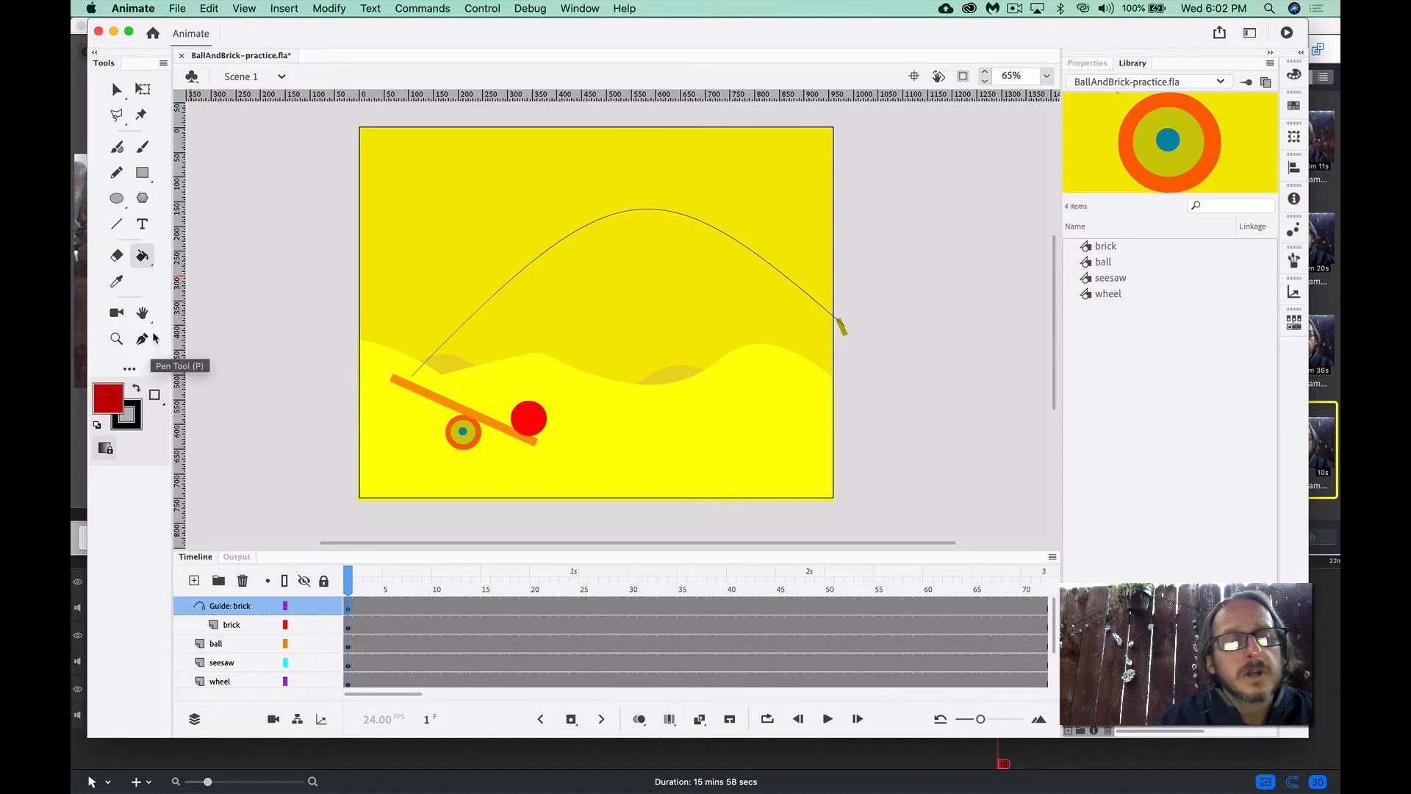
Raise the guide path's arch with the Subselection tool by extending the direction handle of its see-saw end point
left_click(116, 89)
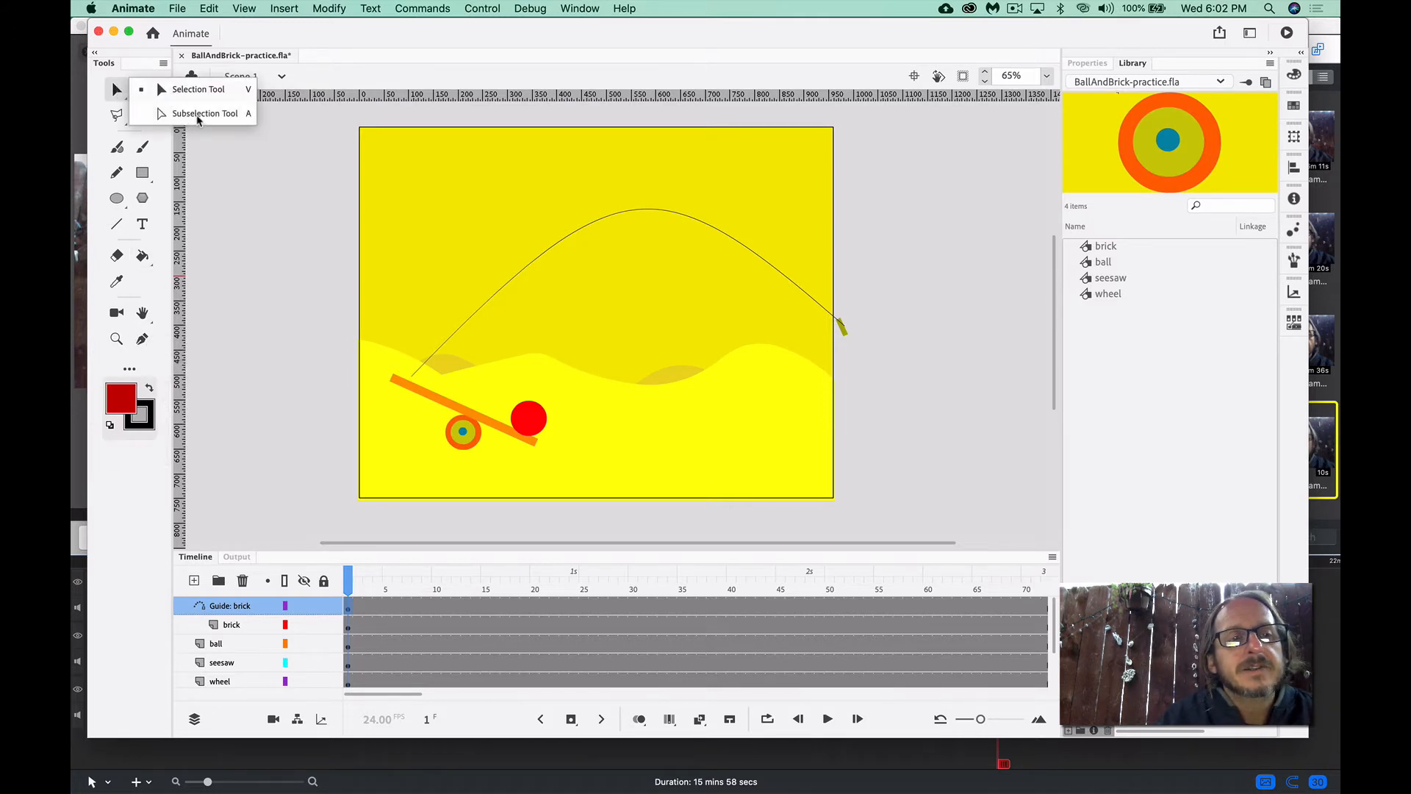
left_click(196, 89)
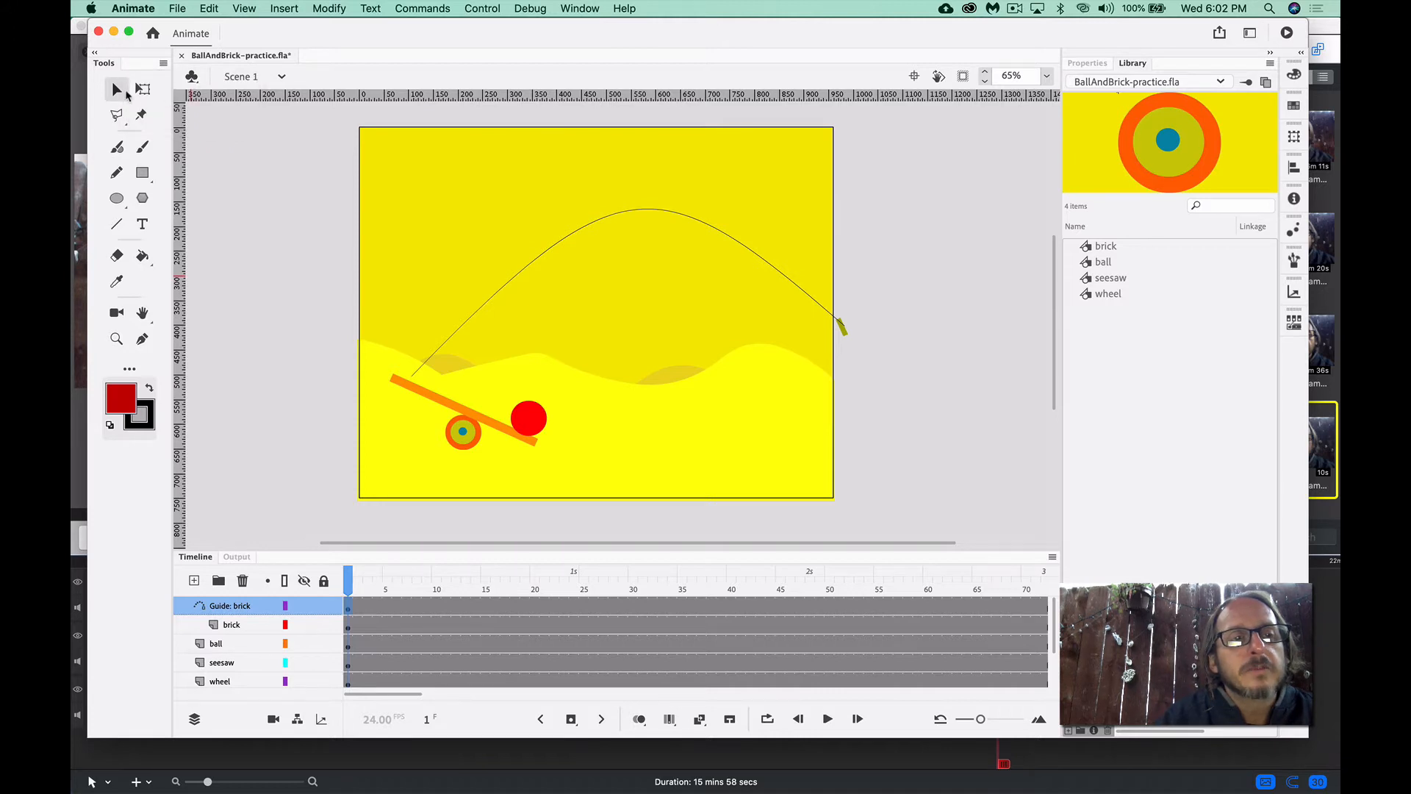
left_click(122, 94)
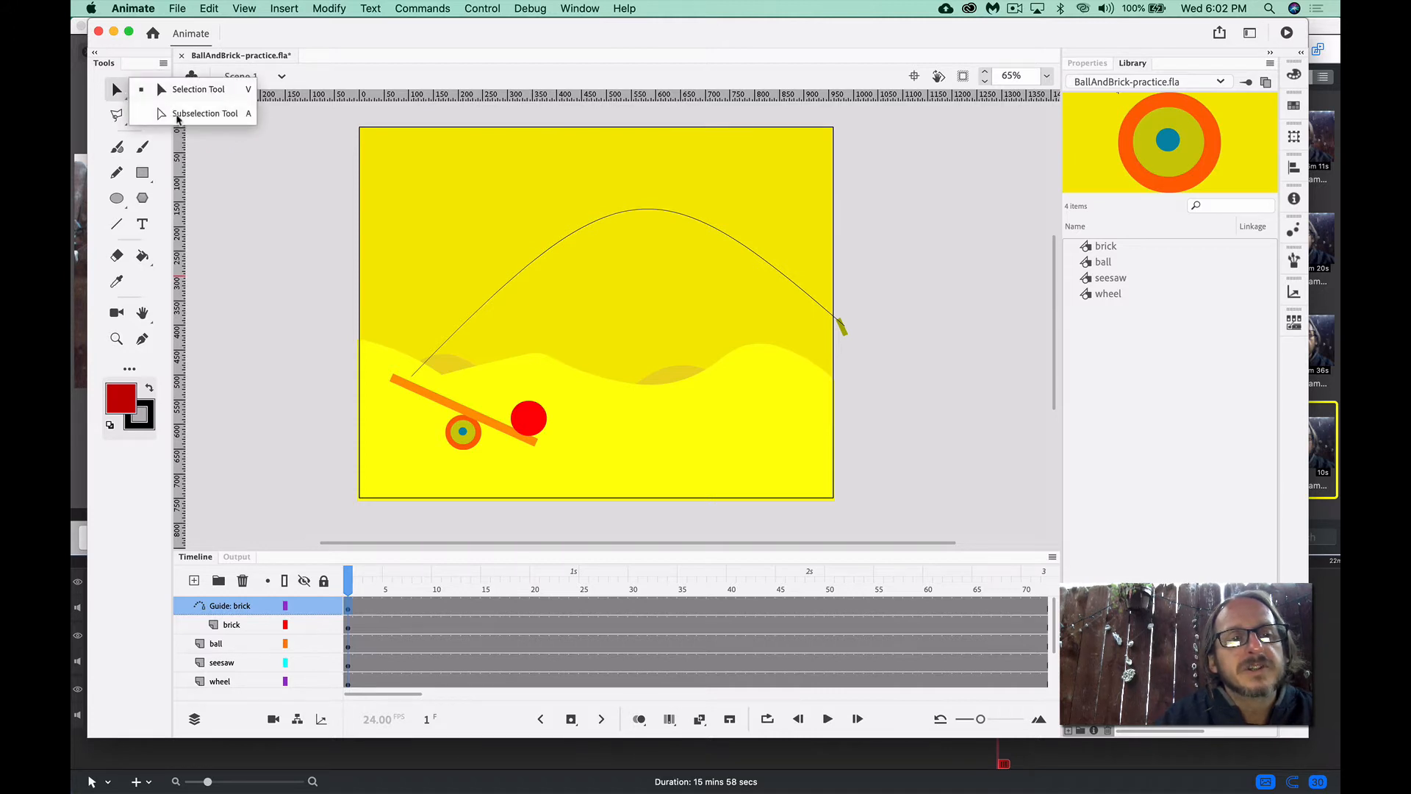
left_click(177, 116)
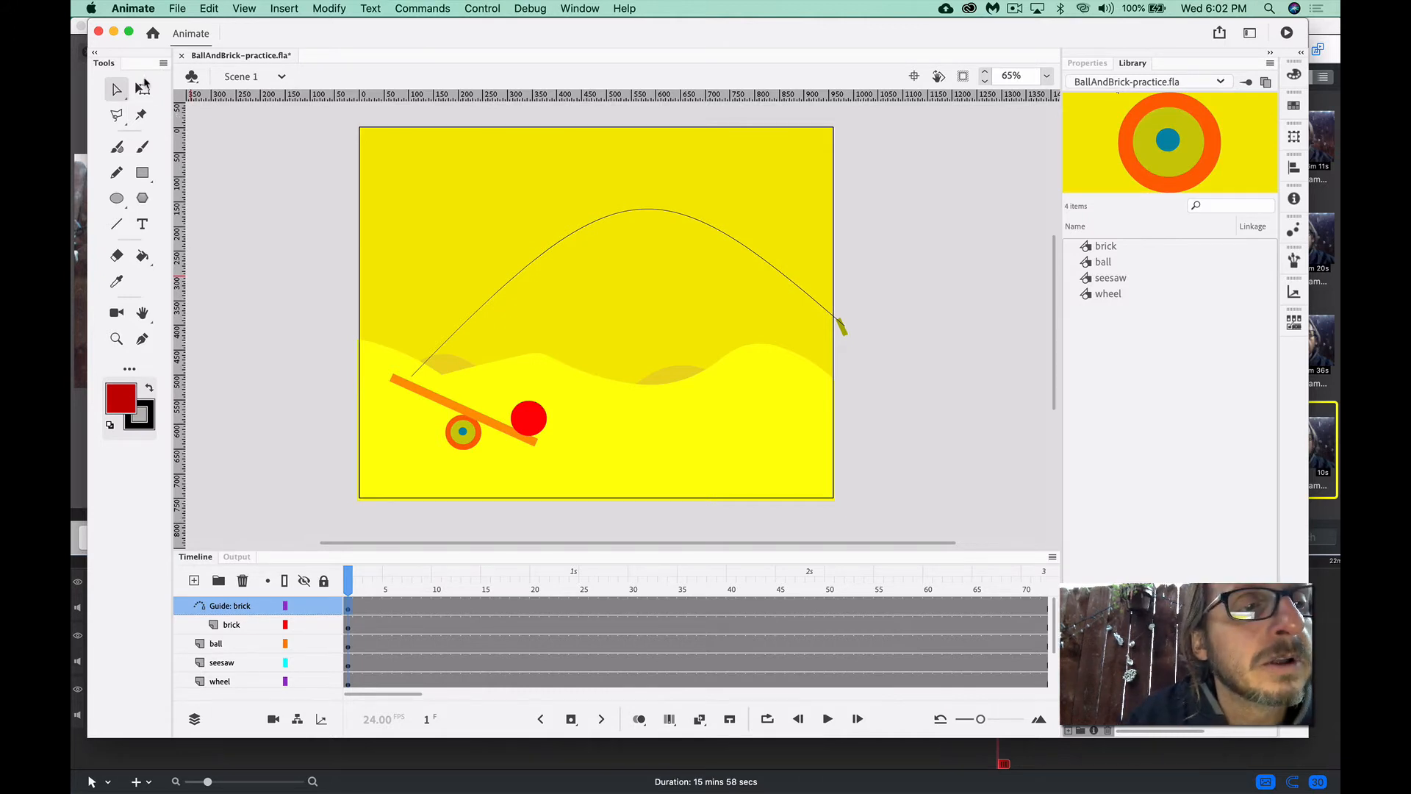
left_click(129, 368)
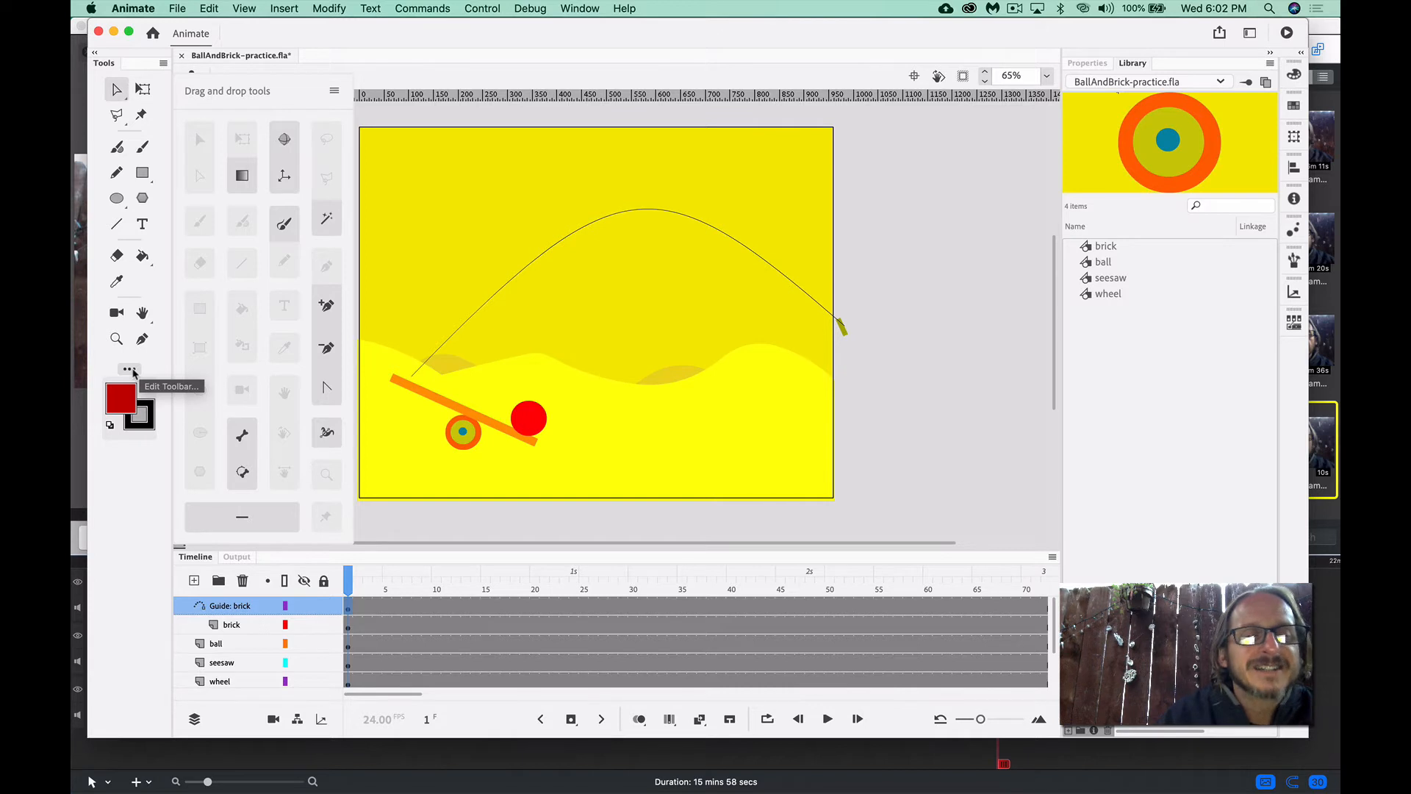
left_click(130, 370)
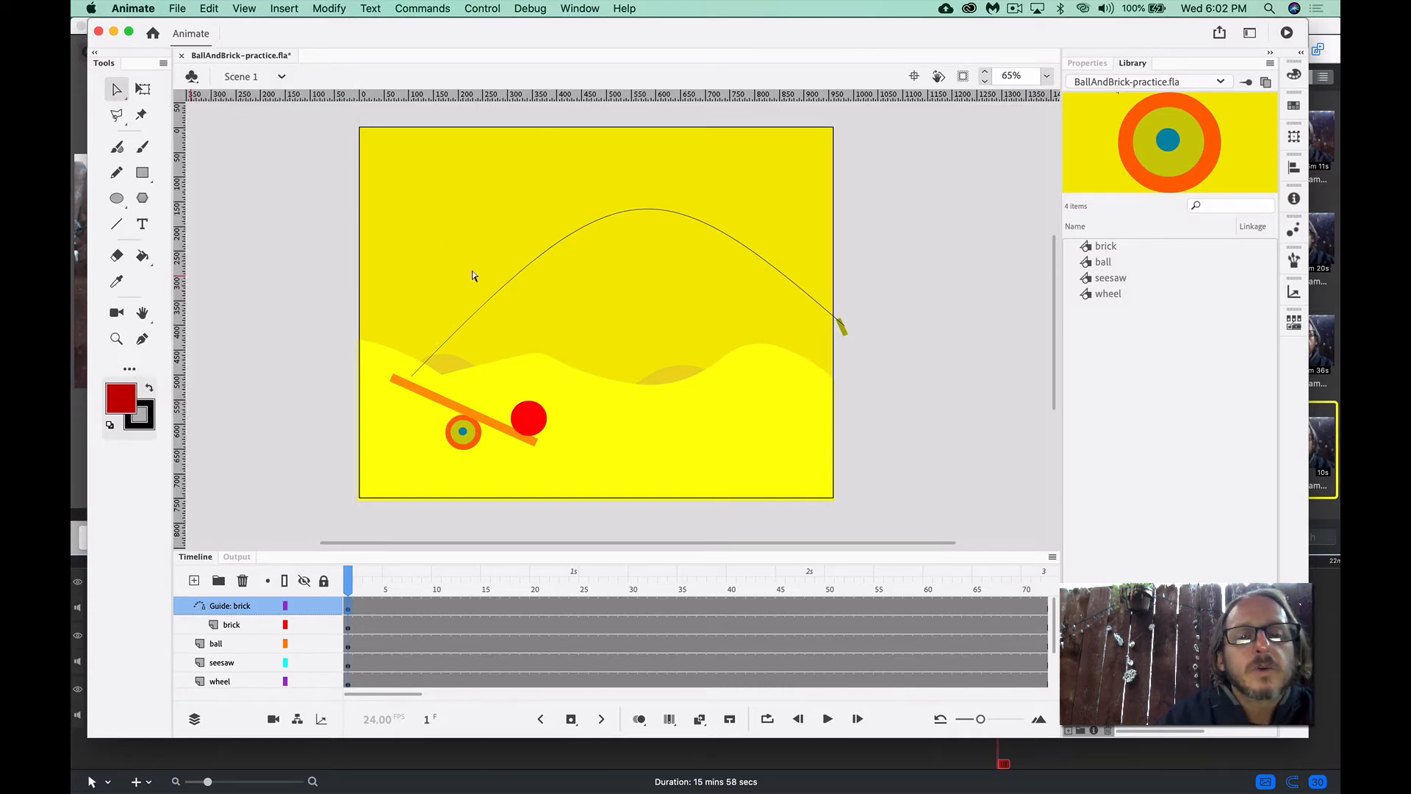
left_click(483, 308)
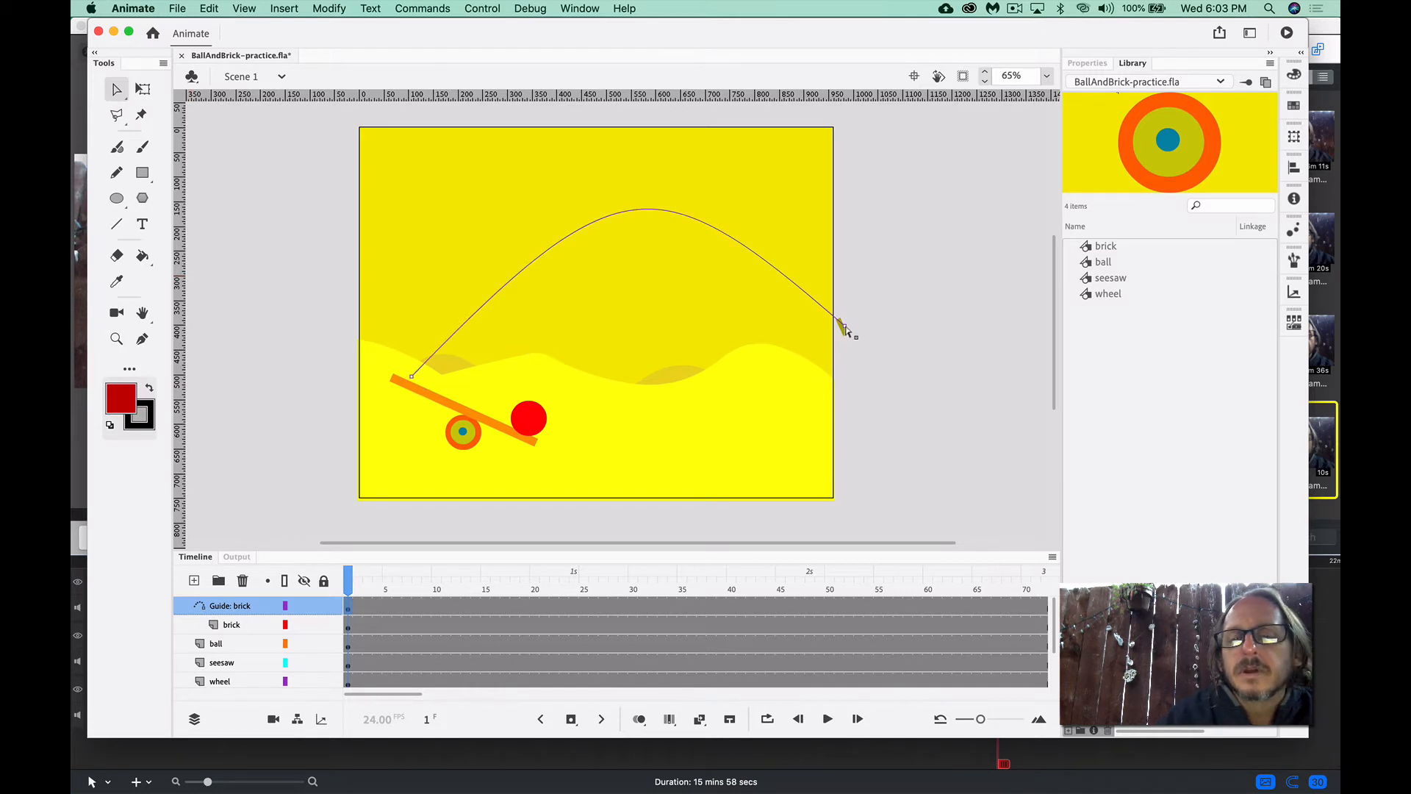
left_click(412, 376)
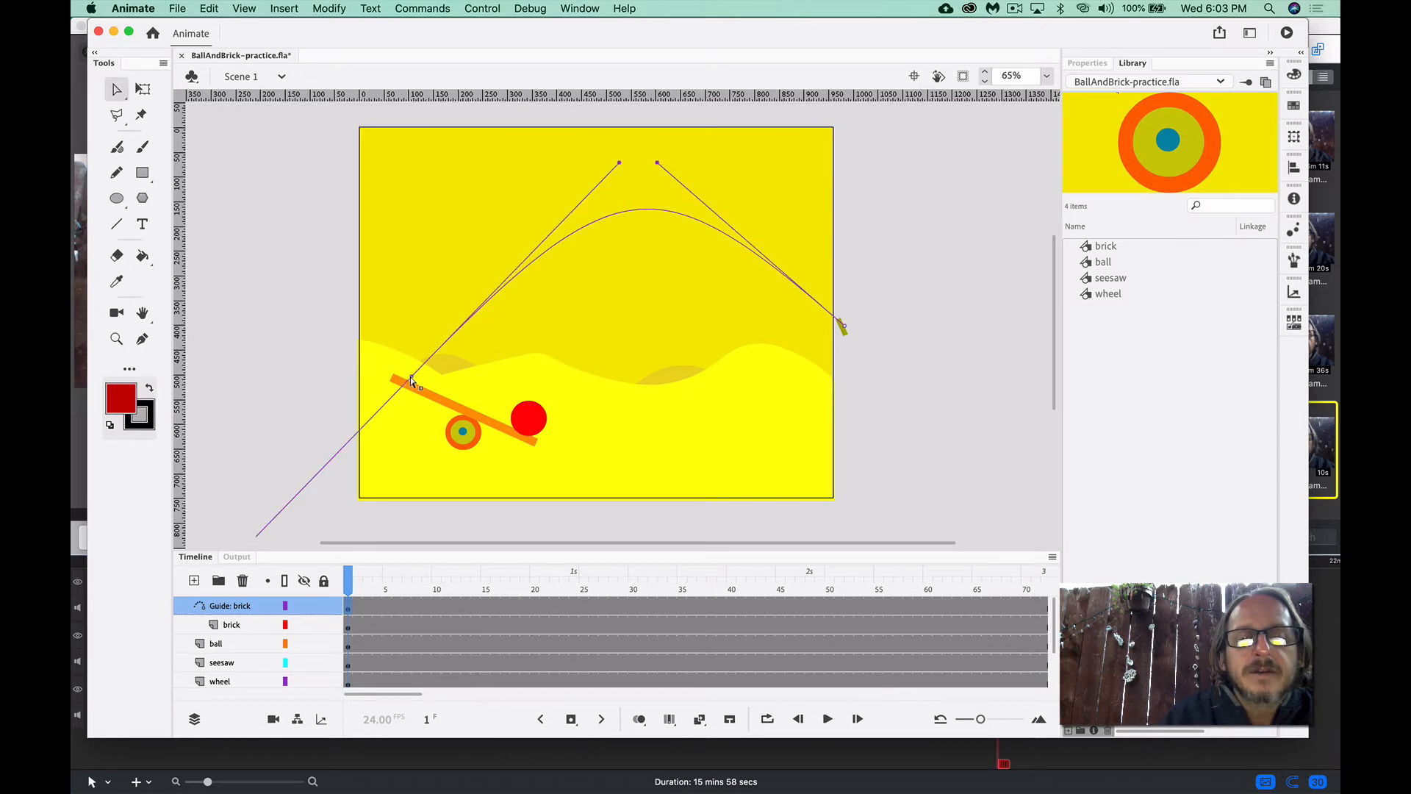
left_click_drag(619, 162, 651, 95)
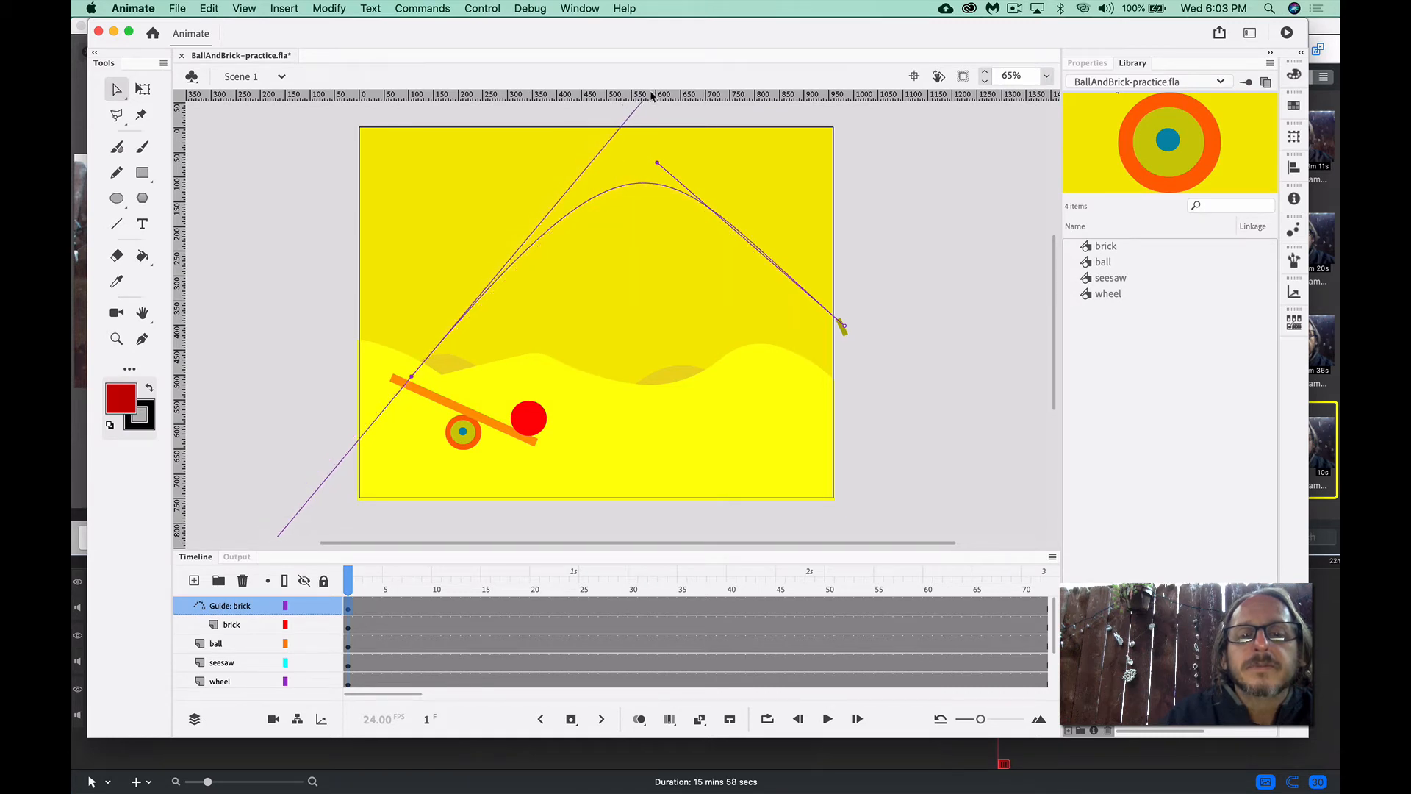
Adjust the direction handle of the guide path's brick-end point to make the descent on that side steeper and rounder
left_click(840, 321)
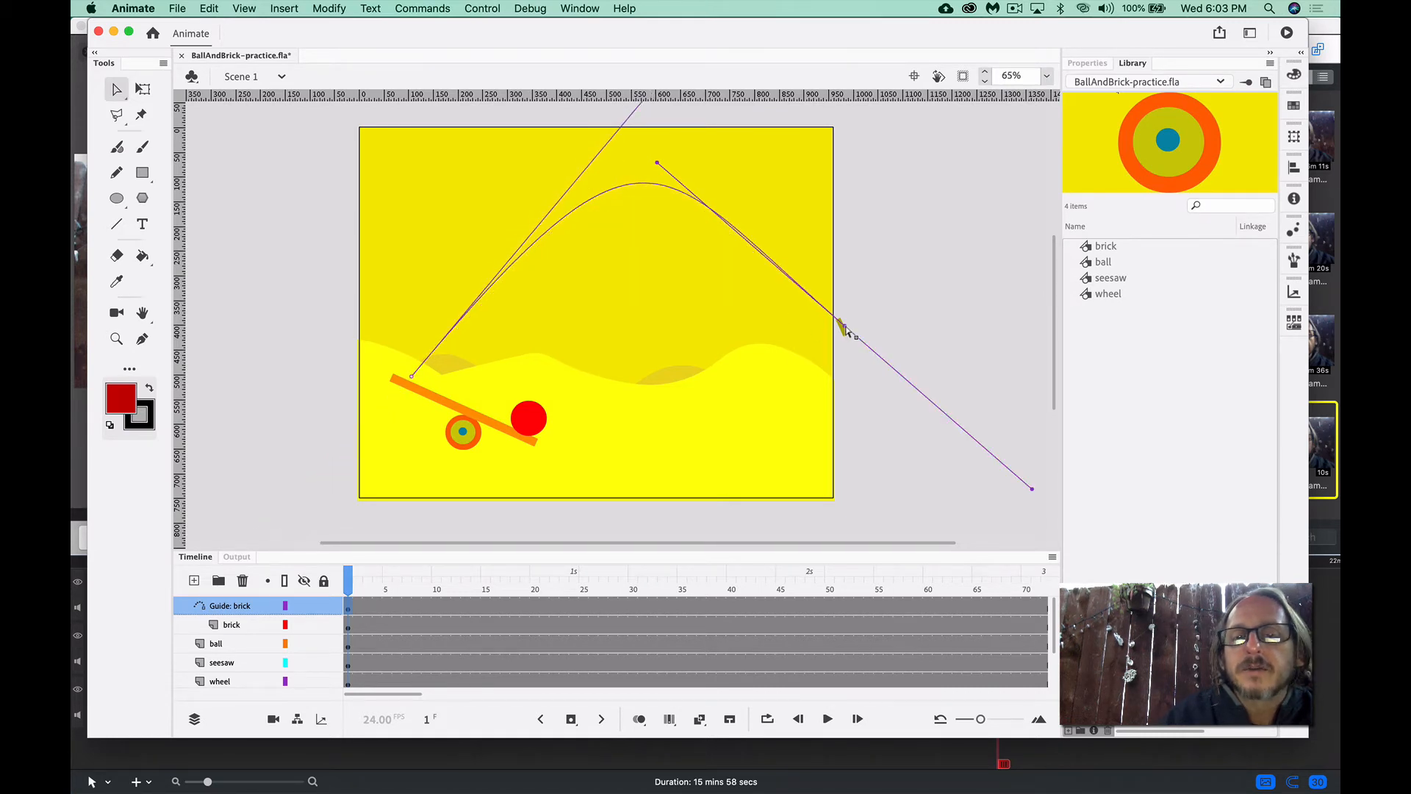
left_click(772, 355)
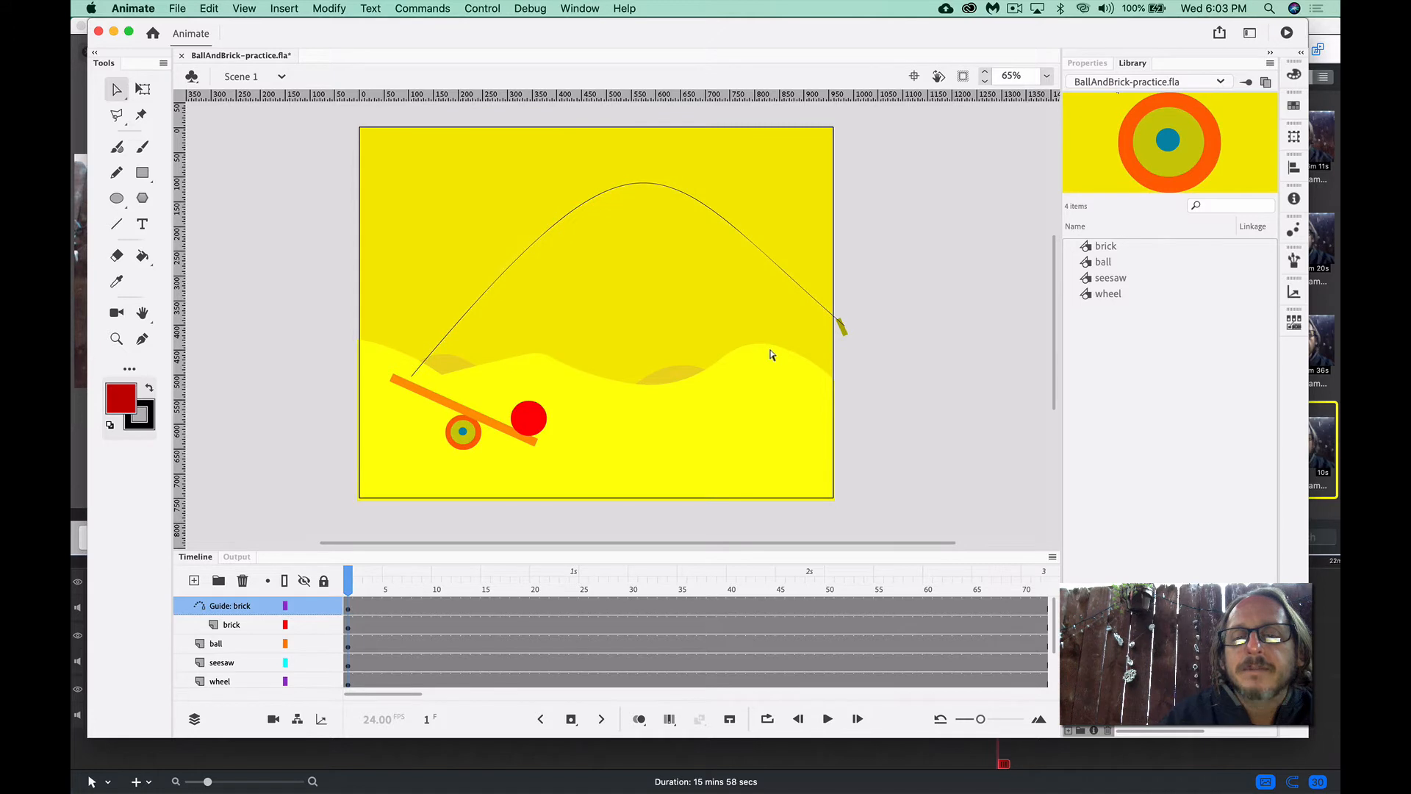
left_click(841, 324)
left_click(726, 355)
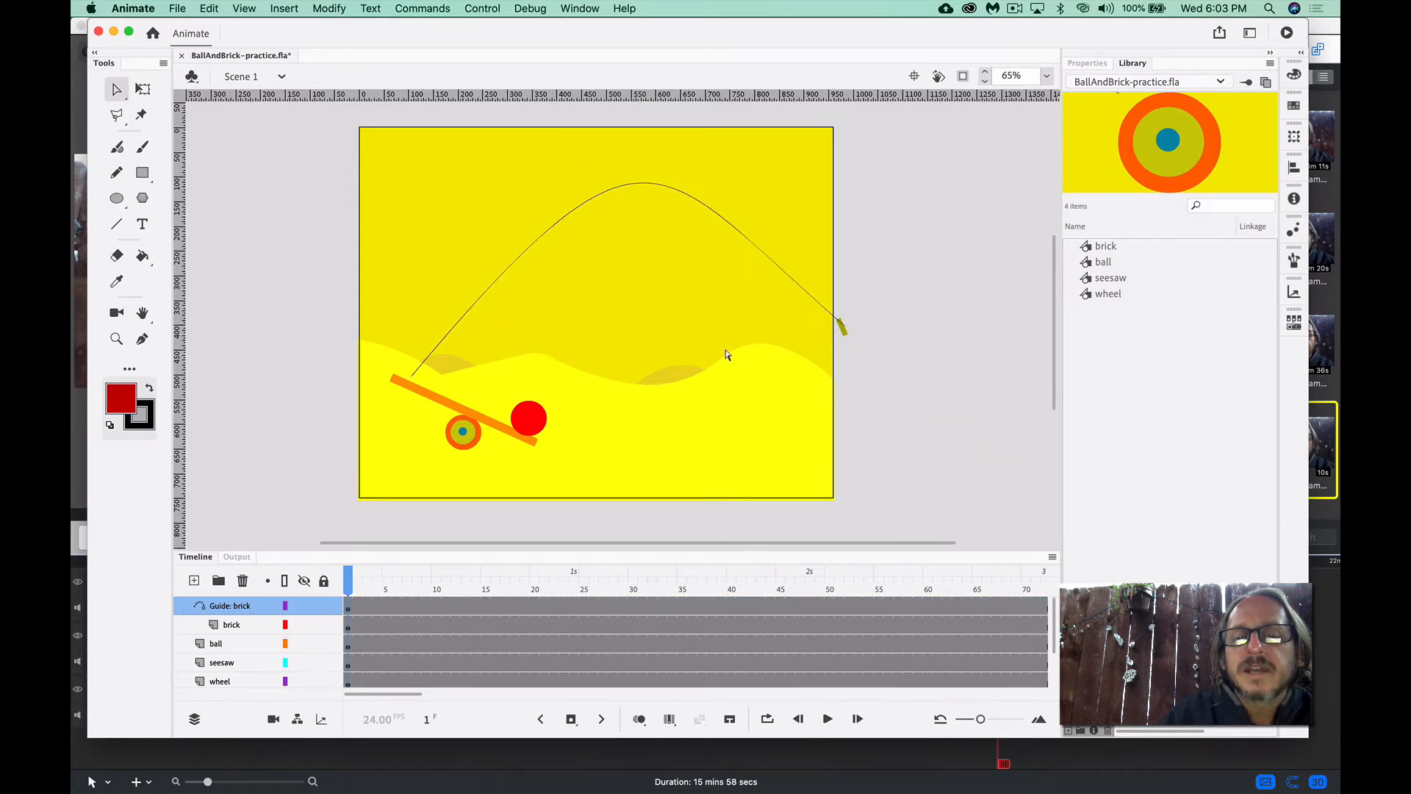
left_click(842, 326)
left_click(688, 339)
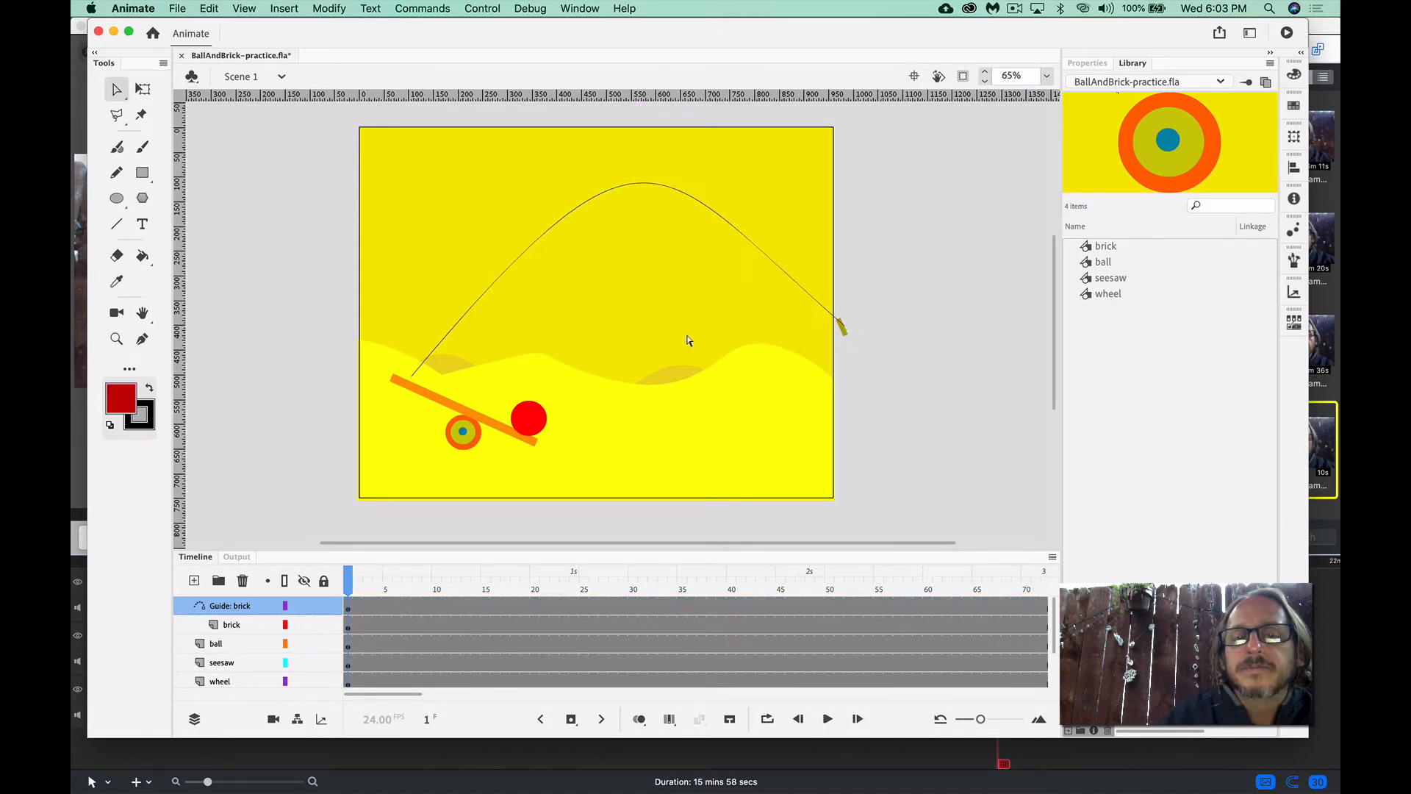
left_click(722, 224)
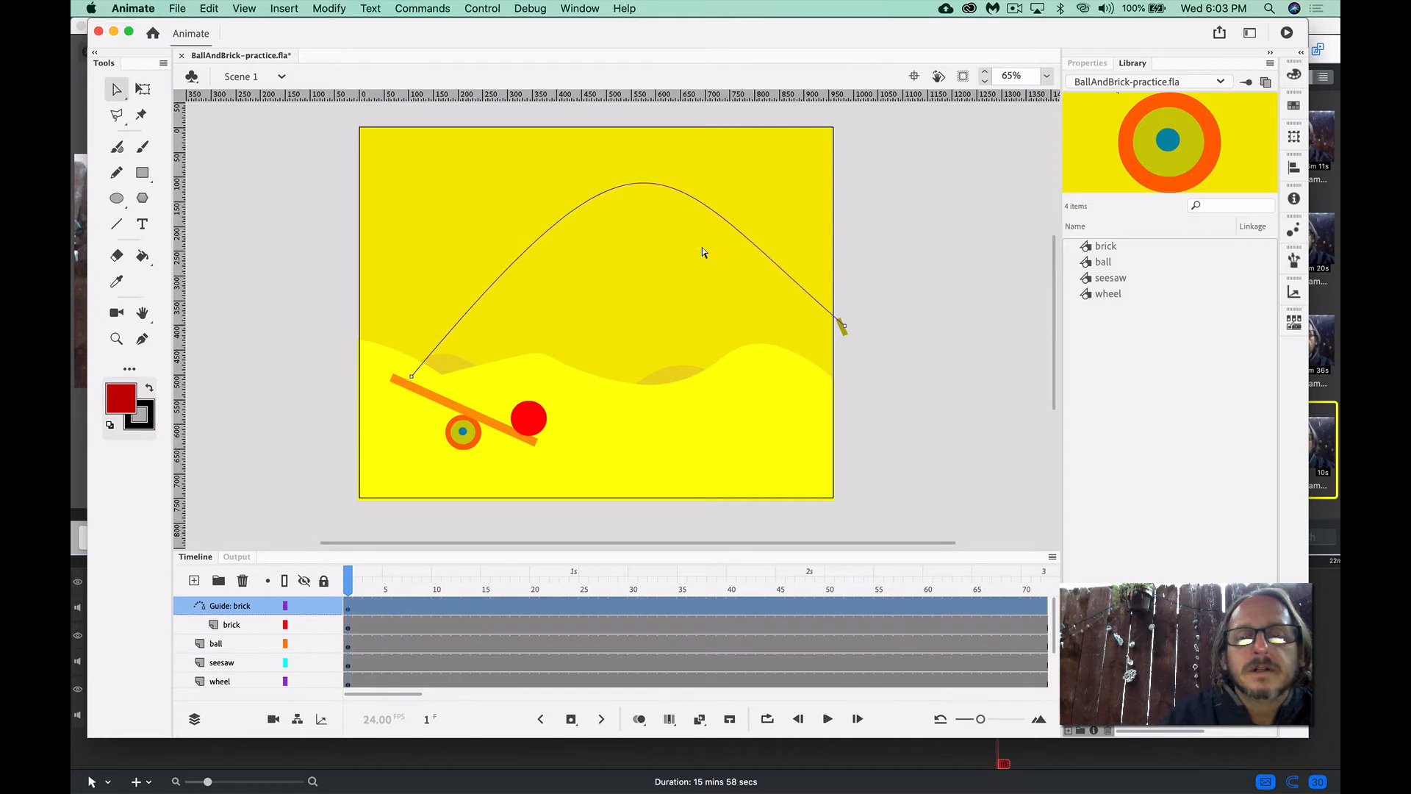
left_click(843, 327)
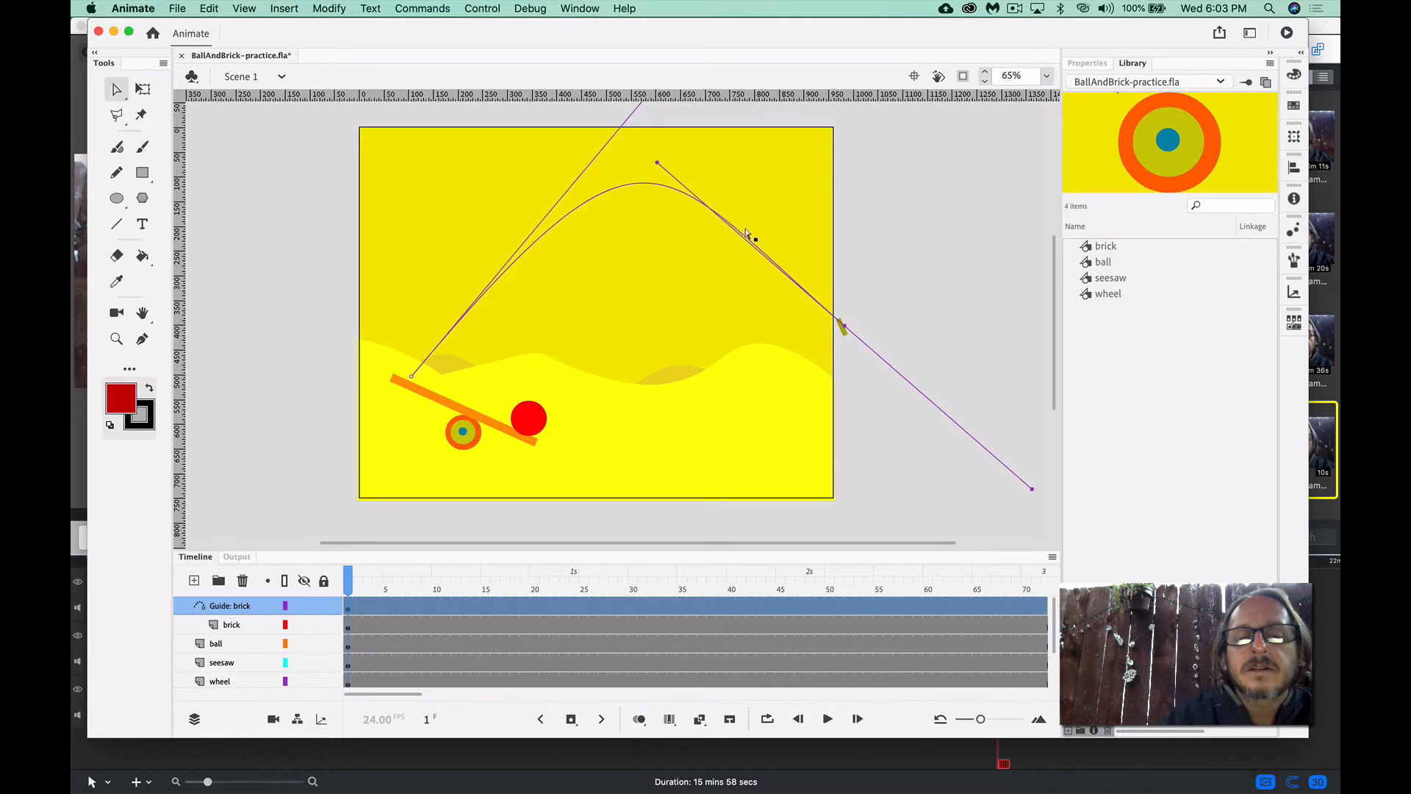
left_click_drag(657, 163, 707, 151)
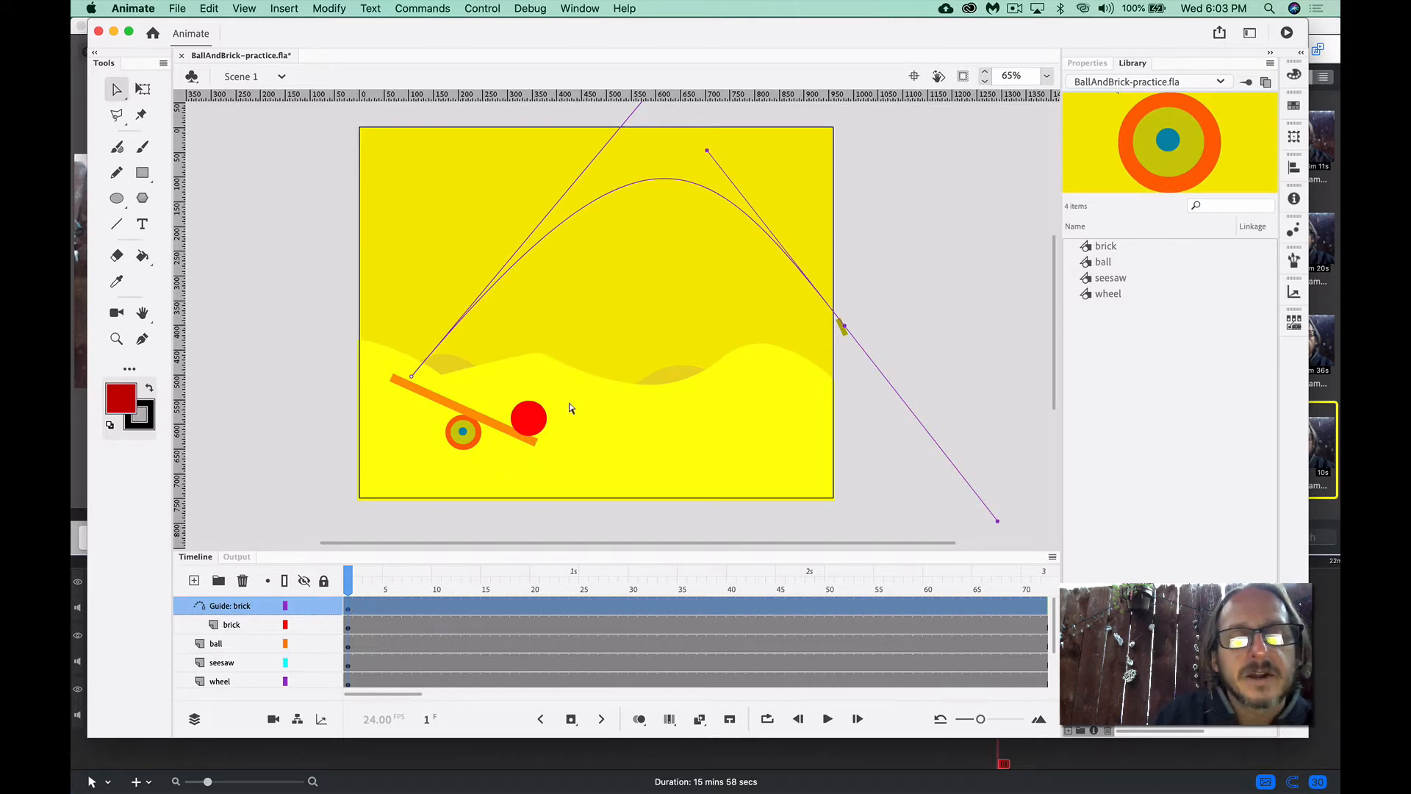
left_click(623, 335)
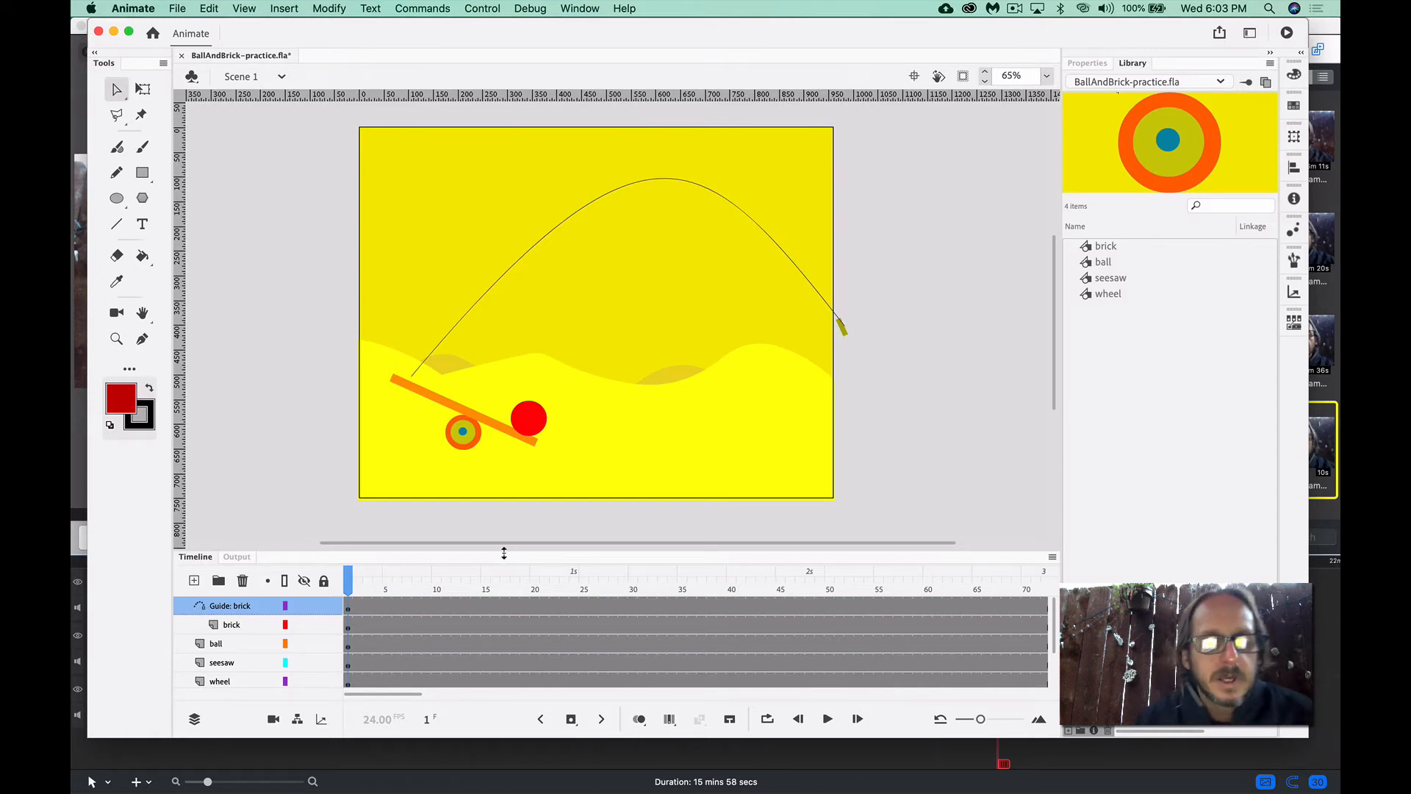
Lock the Guide: brick layer
mouse_move(349, 579)
left_mouse_down()
mouse_move(481, 579)
mouse_move(348, 578)
left_mouse_up()
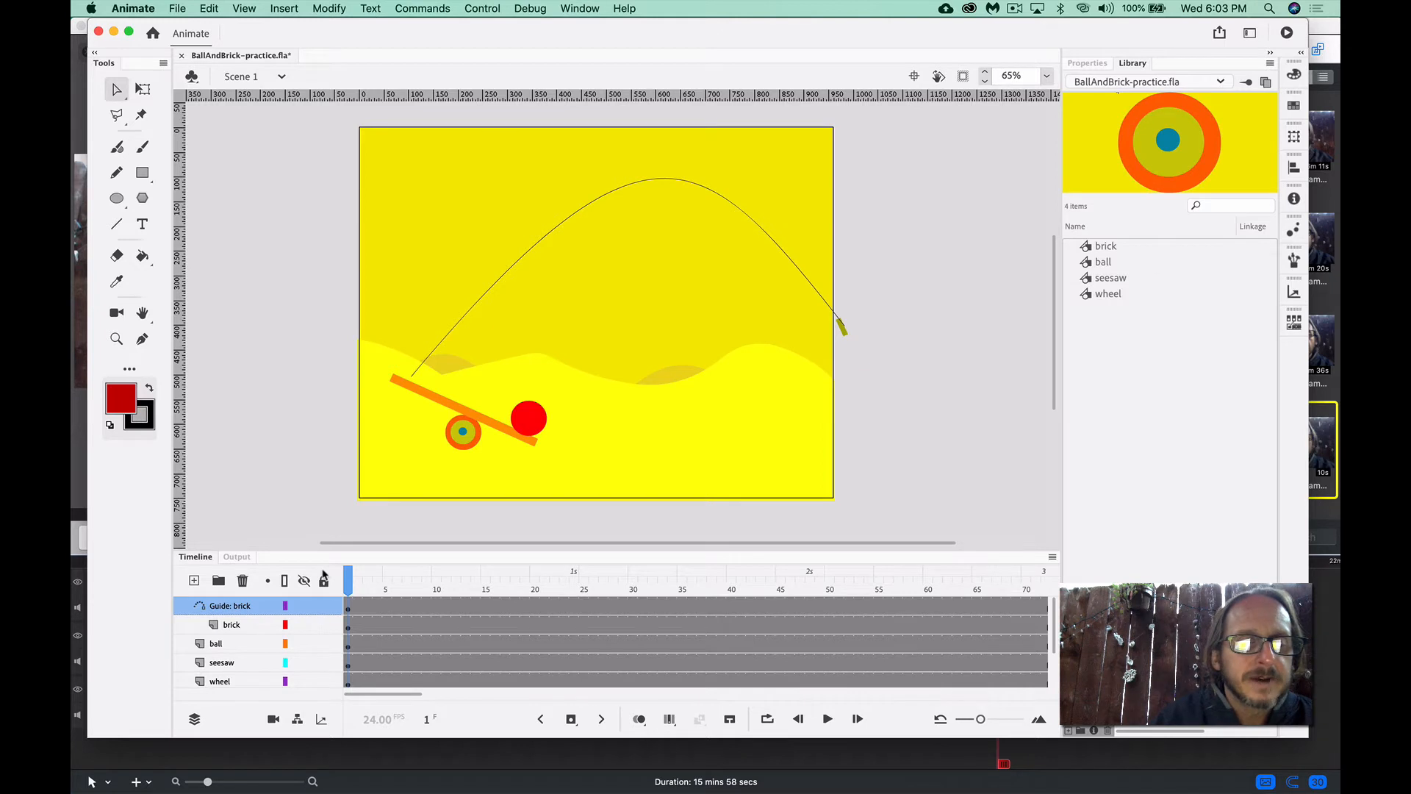
left_click(348, 608)
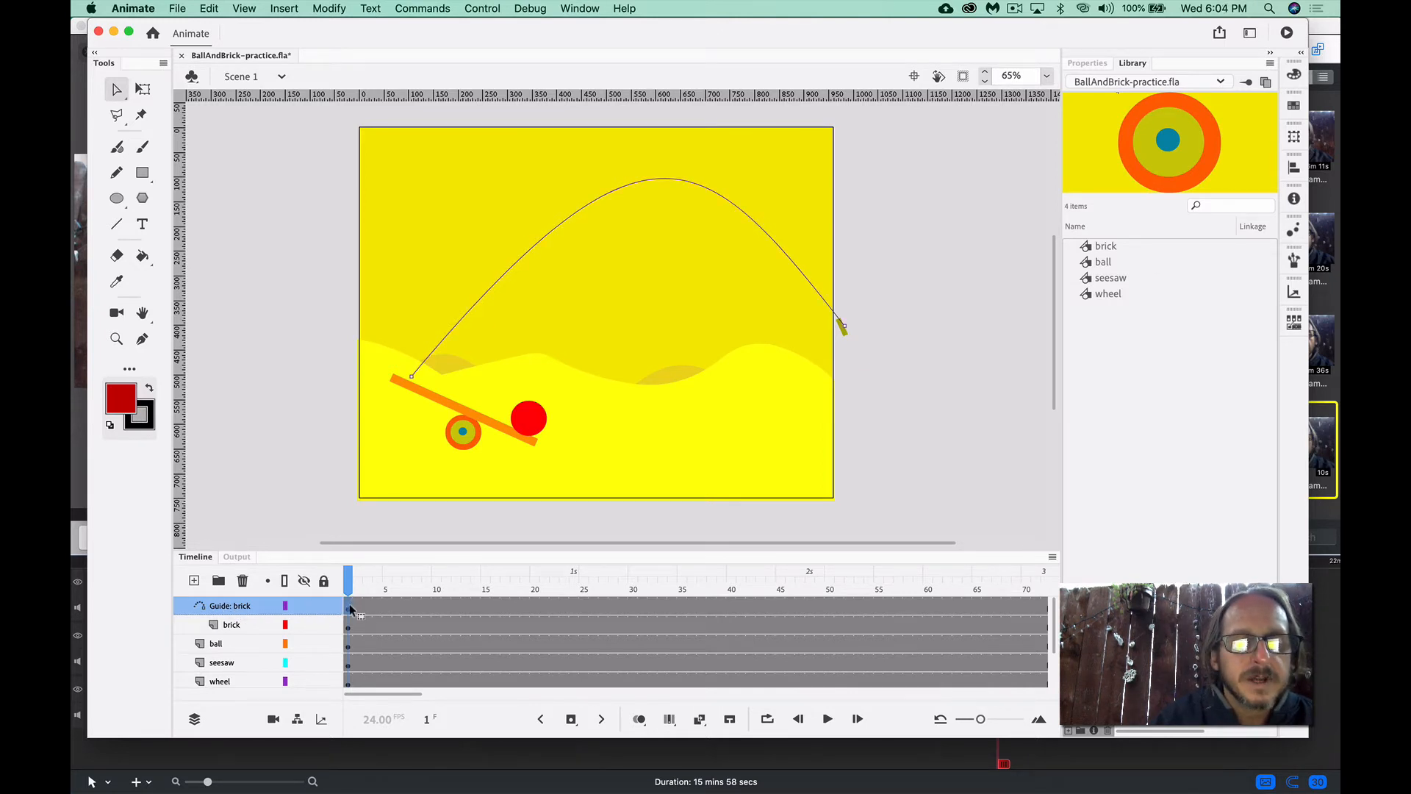
left_click(324, 605)
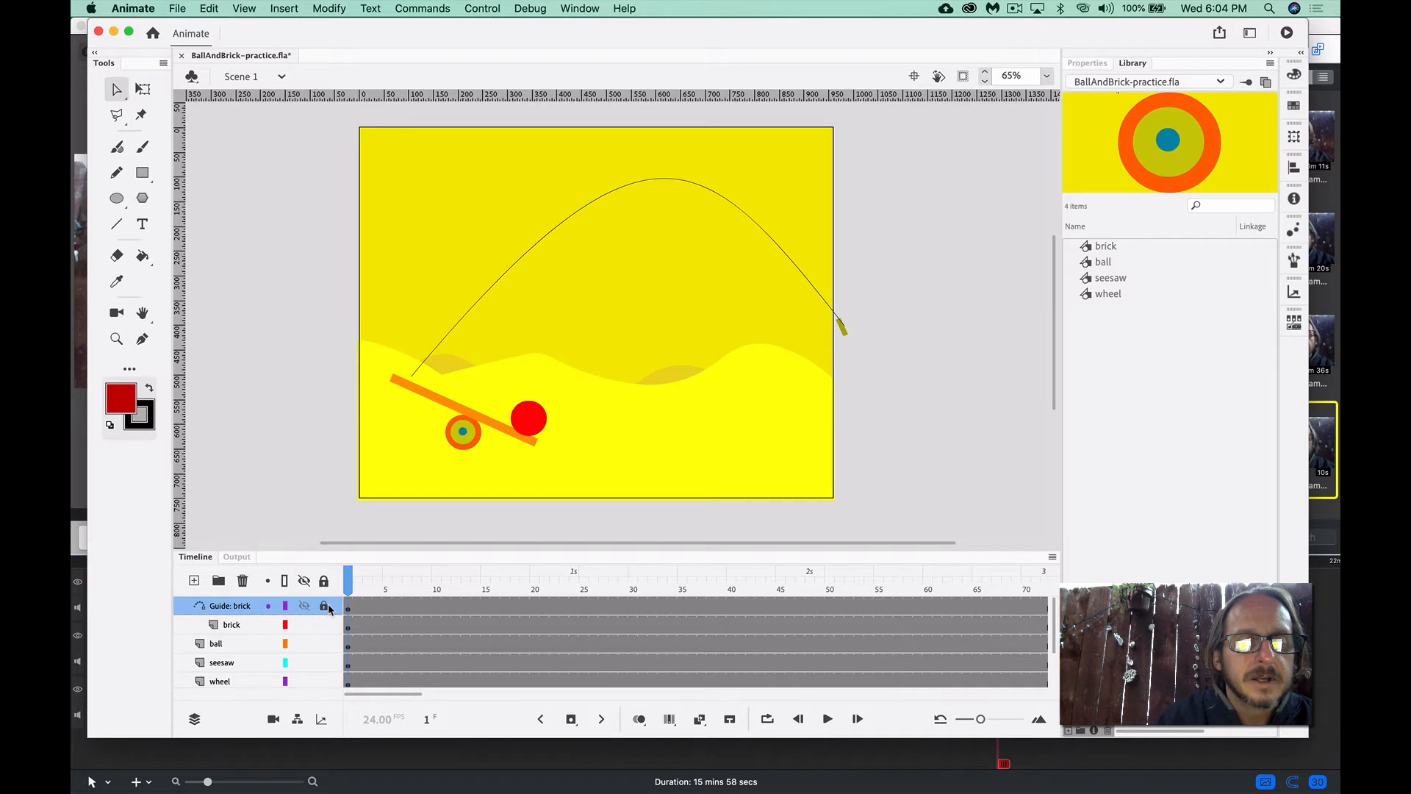
Create a classic tween on the brick layer from frame 1
left_click(348, 631)
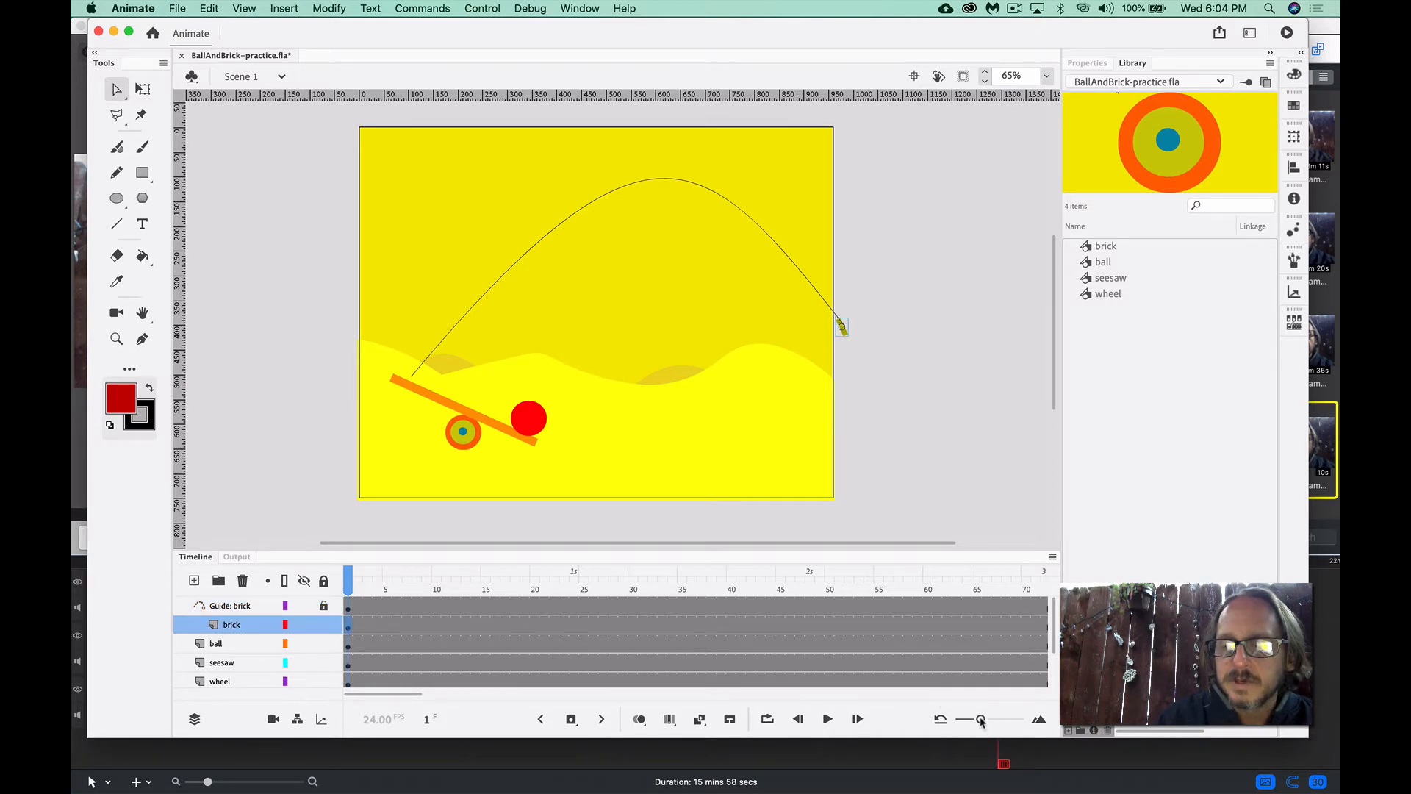
left_click_drag(980, 721, 990, 721)
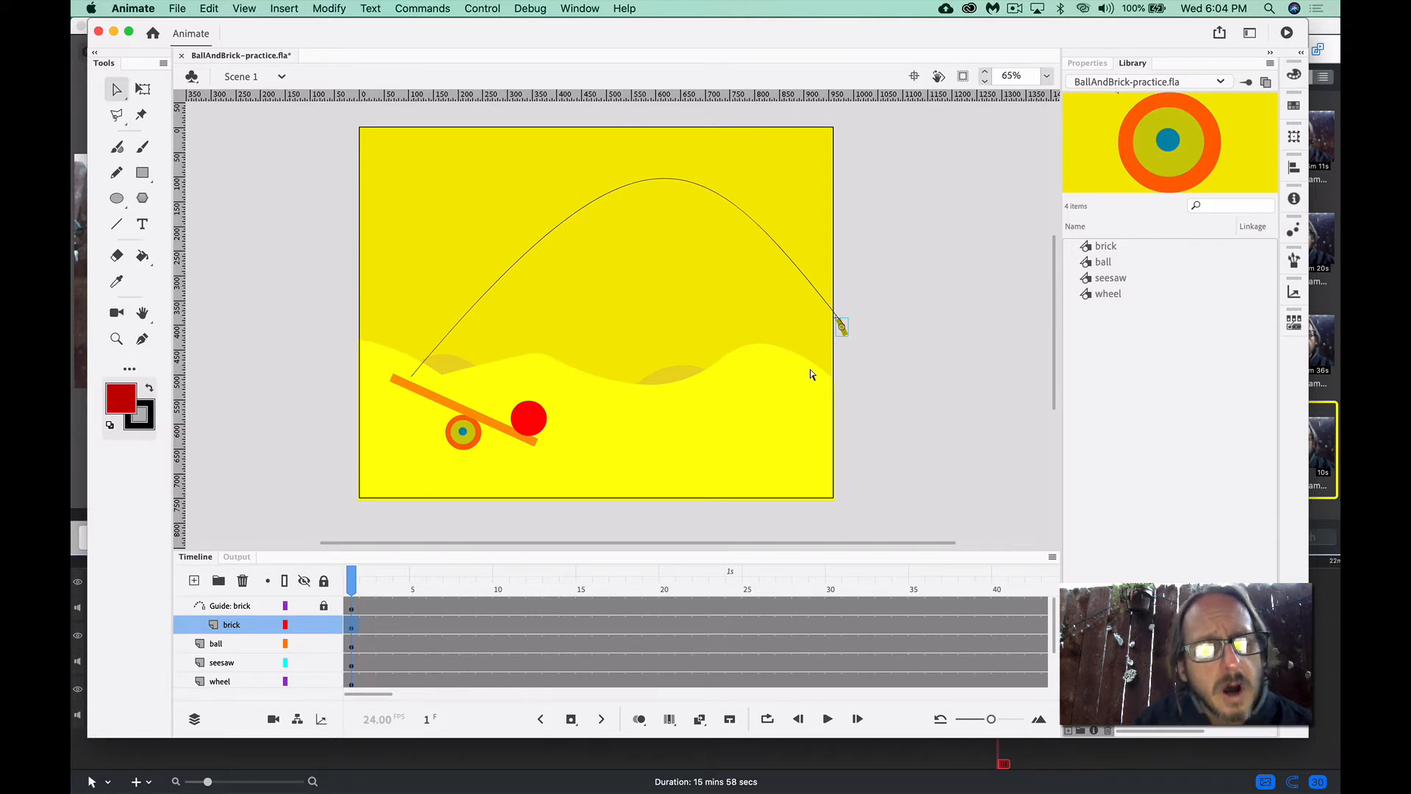
right_click(352, 630)
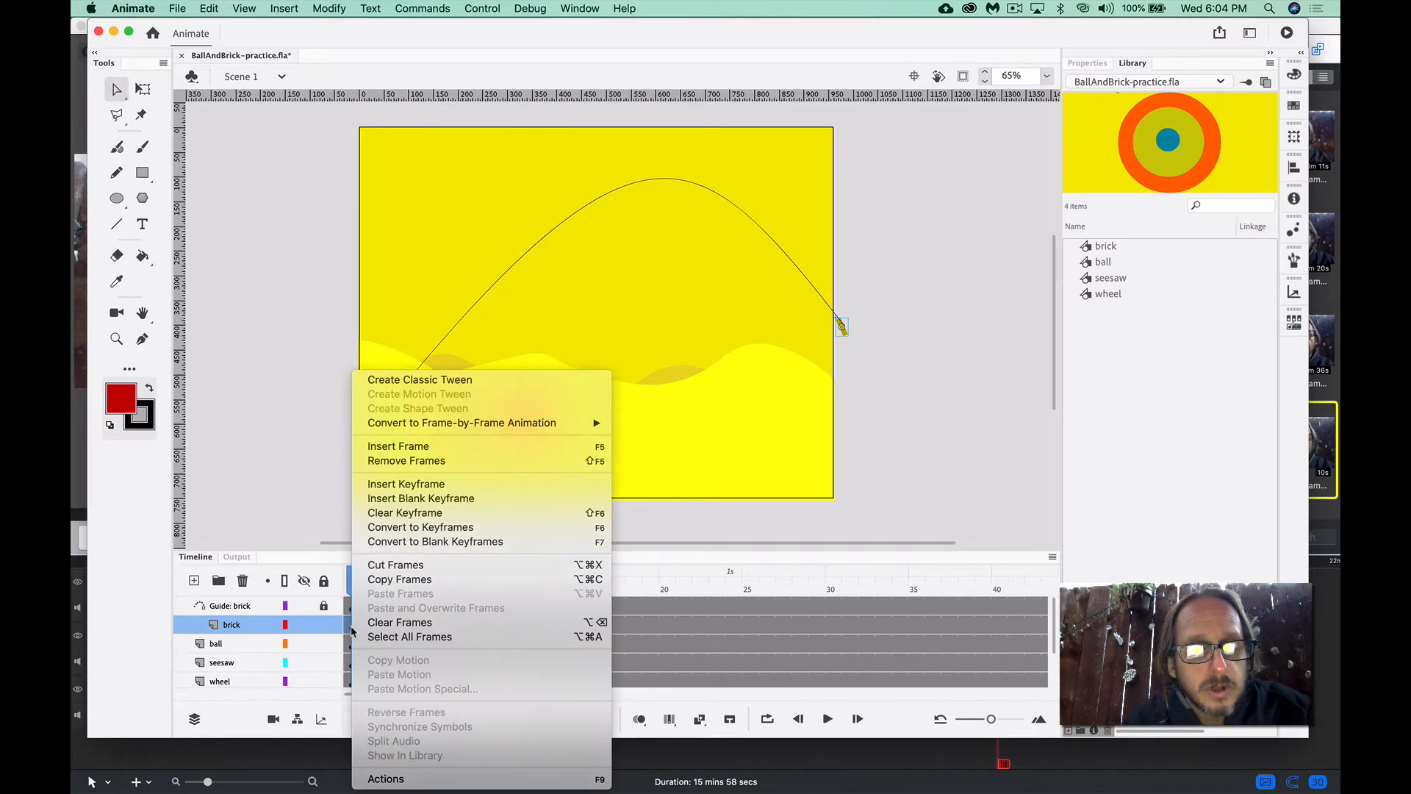
left_click(444, 380)
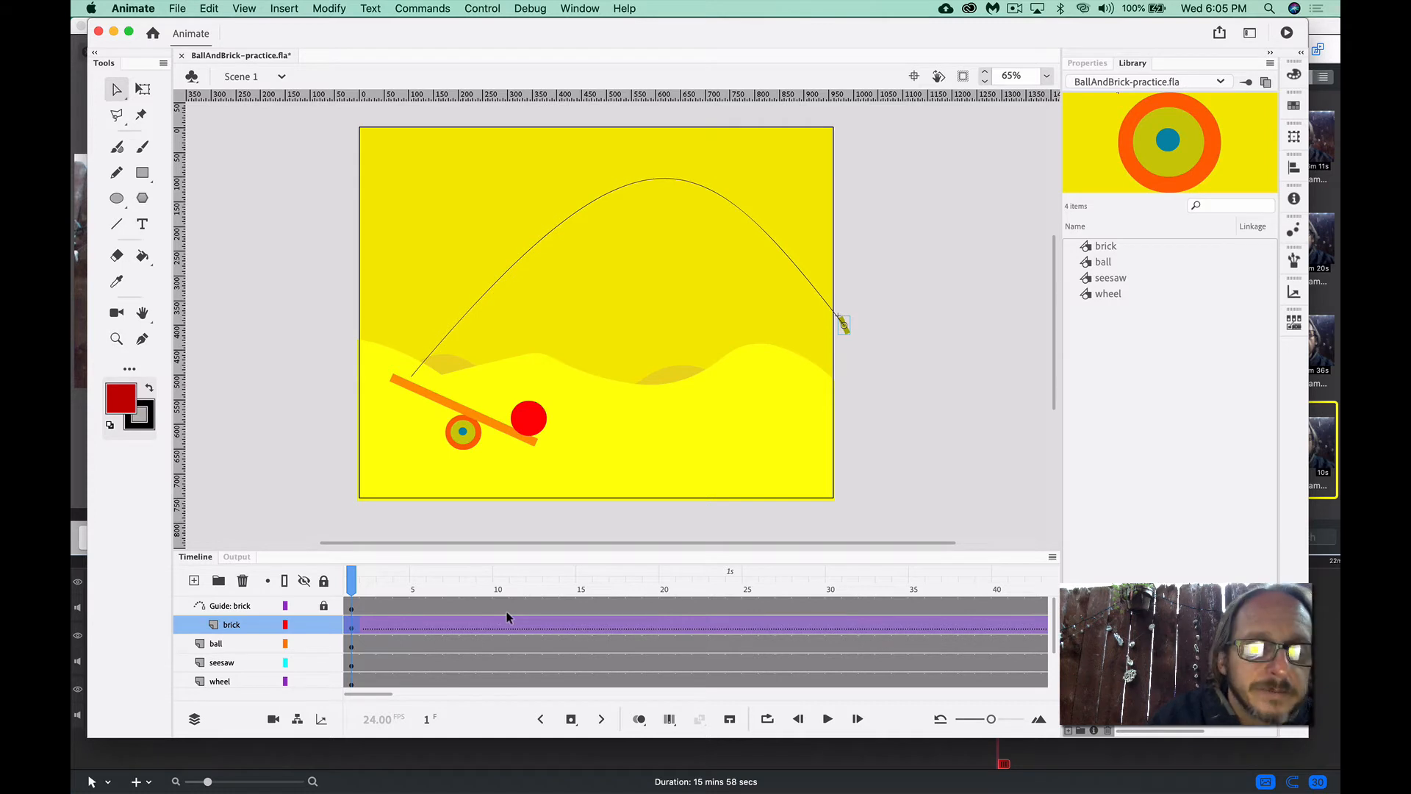
left_click(353, 580)
left_click_drag(371, 583, 342, 584)
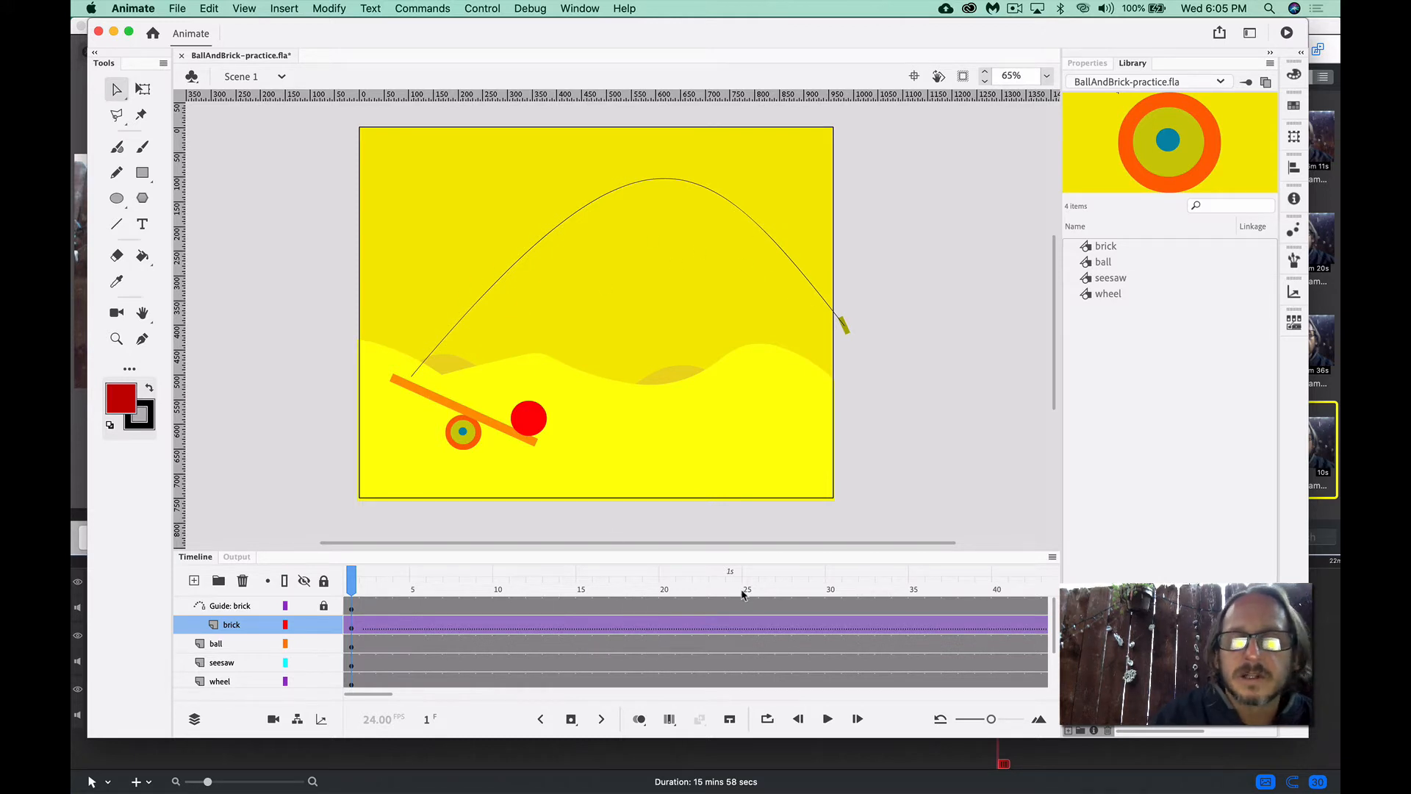
left_click(665, 624)
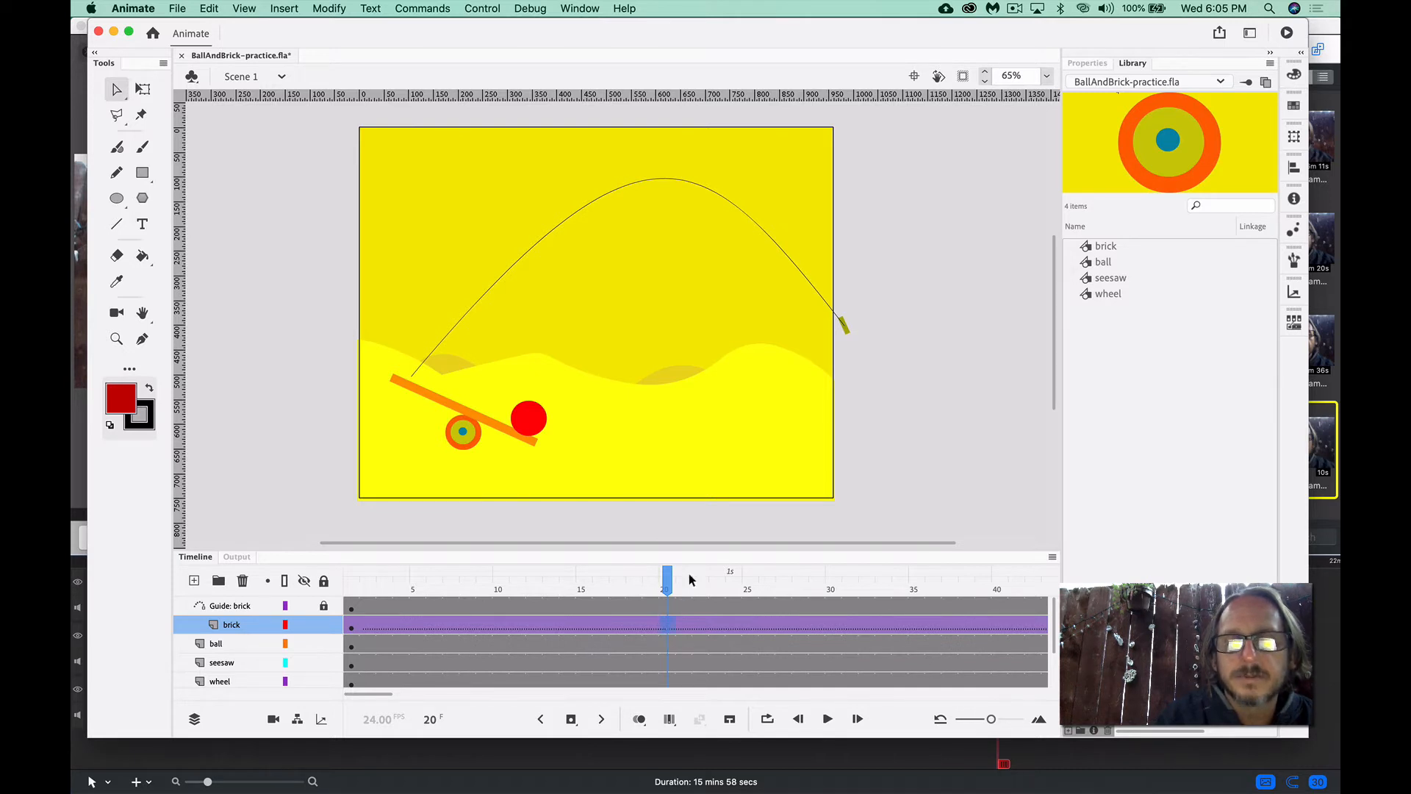
left_click_drag(849, 334, 415, 369)
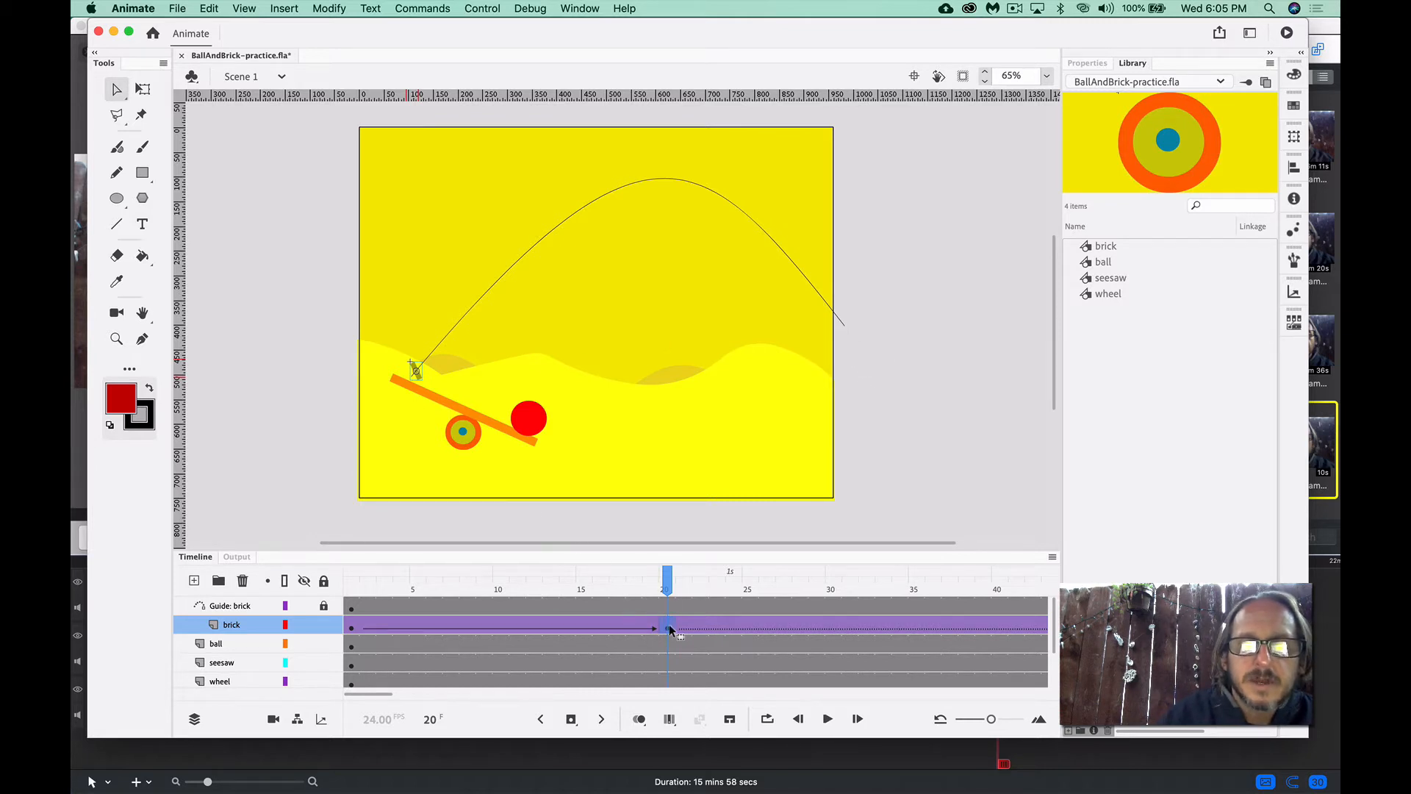
key("super+z")
key("super+z")
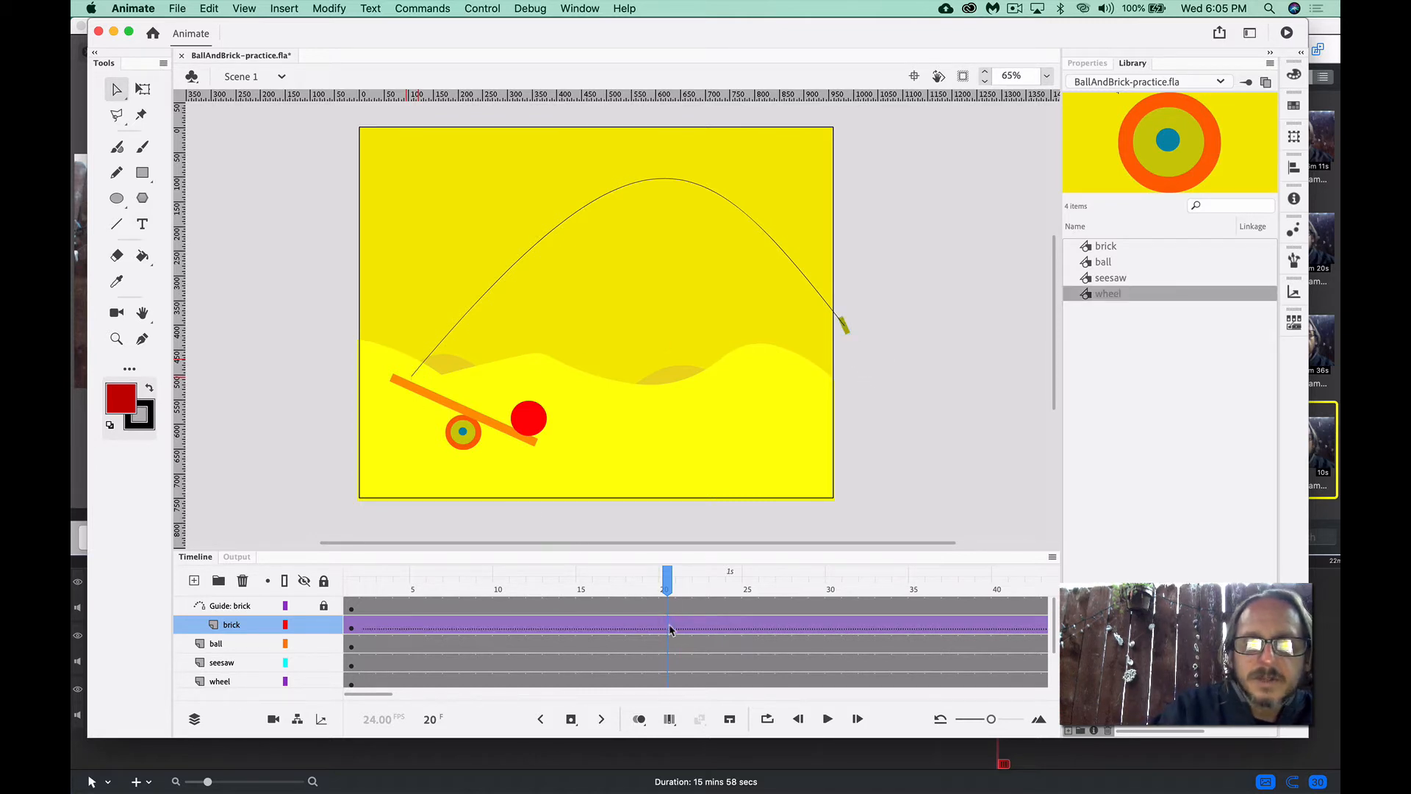
At frame 20, move the brick to the end of the guide path on the see-saw's raised end
left_click_drag(516, 585, 665, 590)
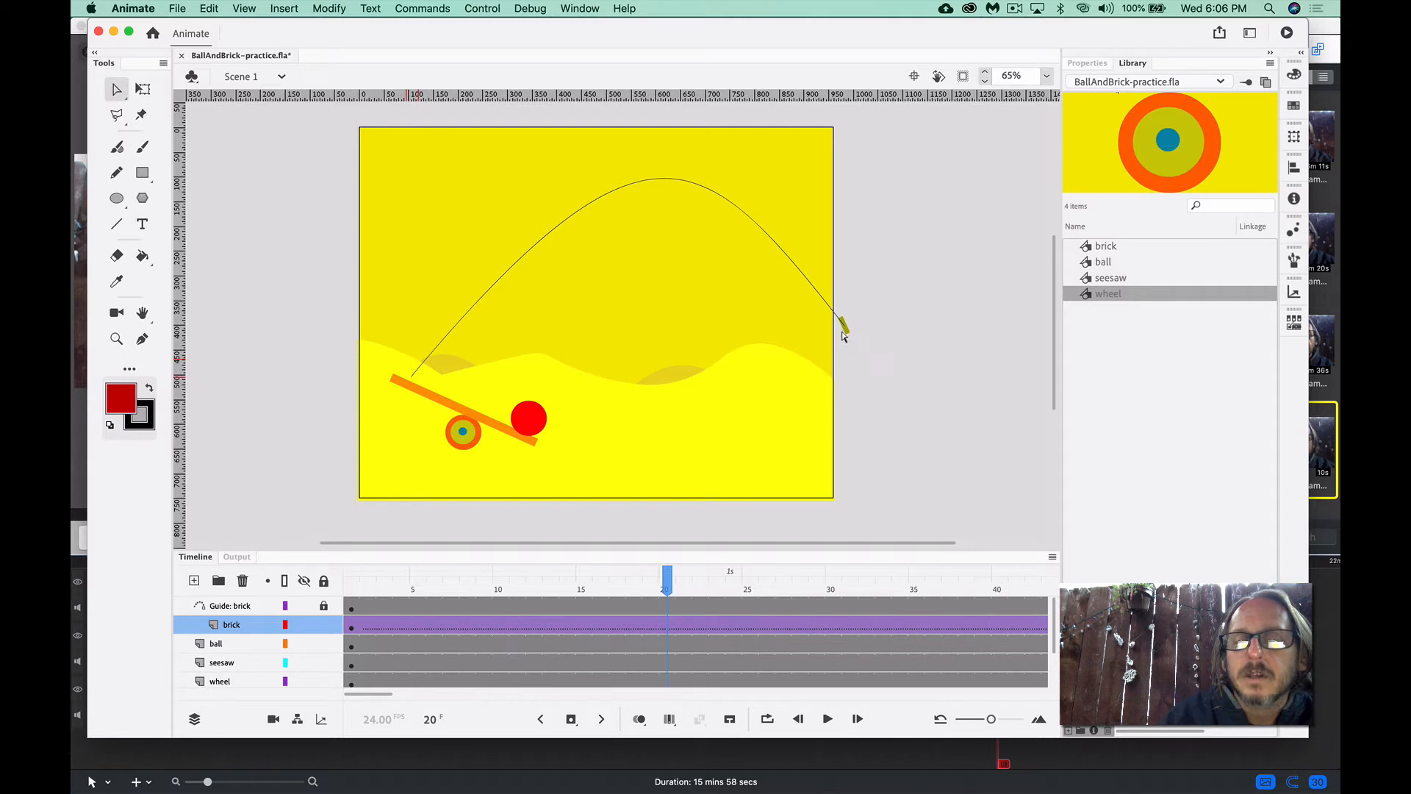
left_click_drag(845, 332, 415, 376)
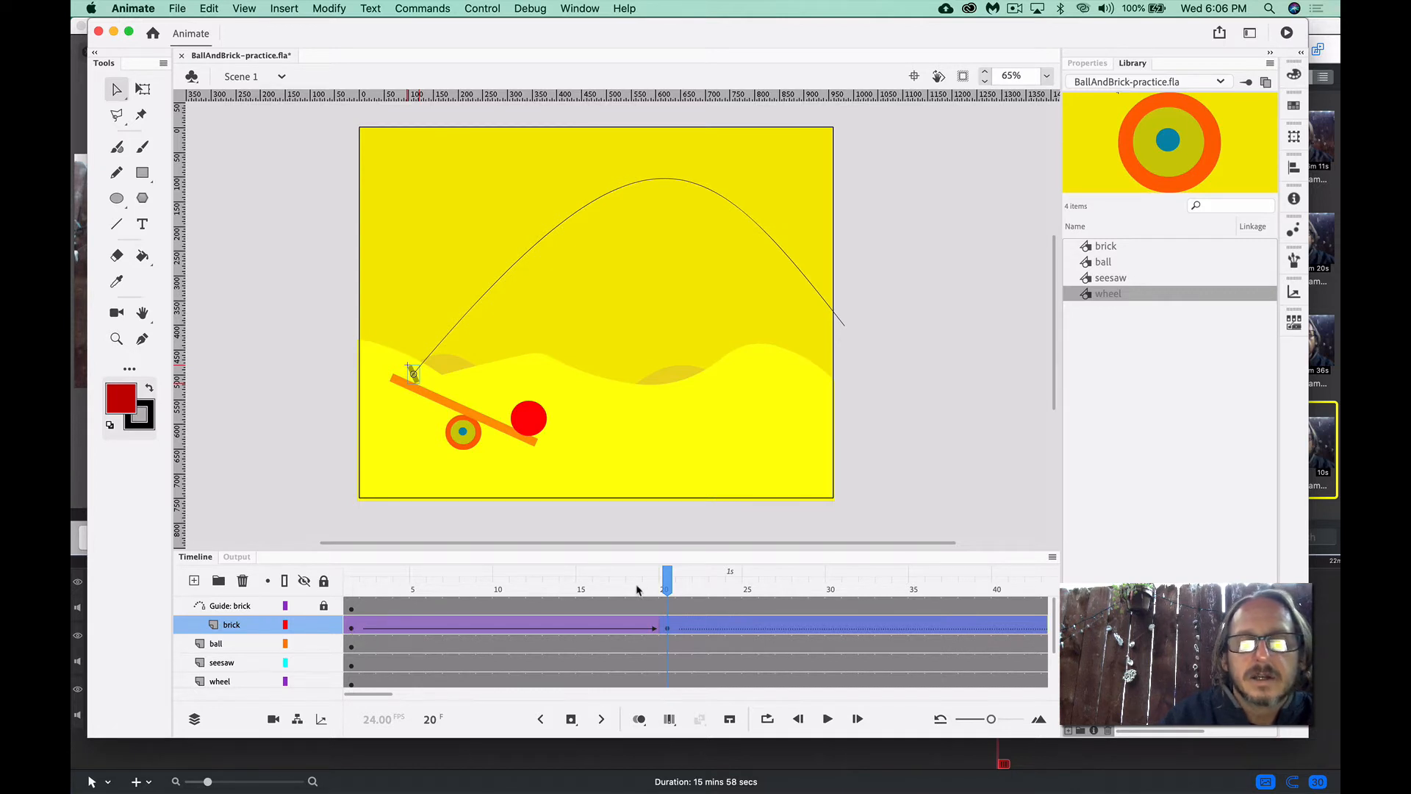
Play and scrub the timeline to preview the brick's flight along the guide path up to frame 20
left_click_drag(665, 585, 446, 577)
key("Return")
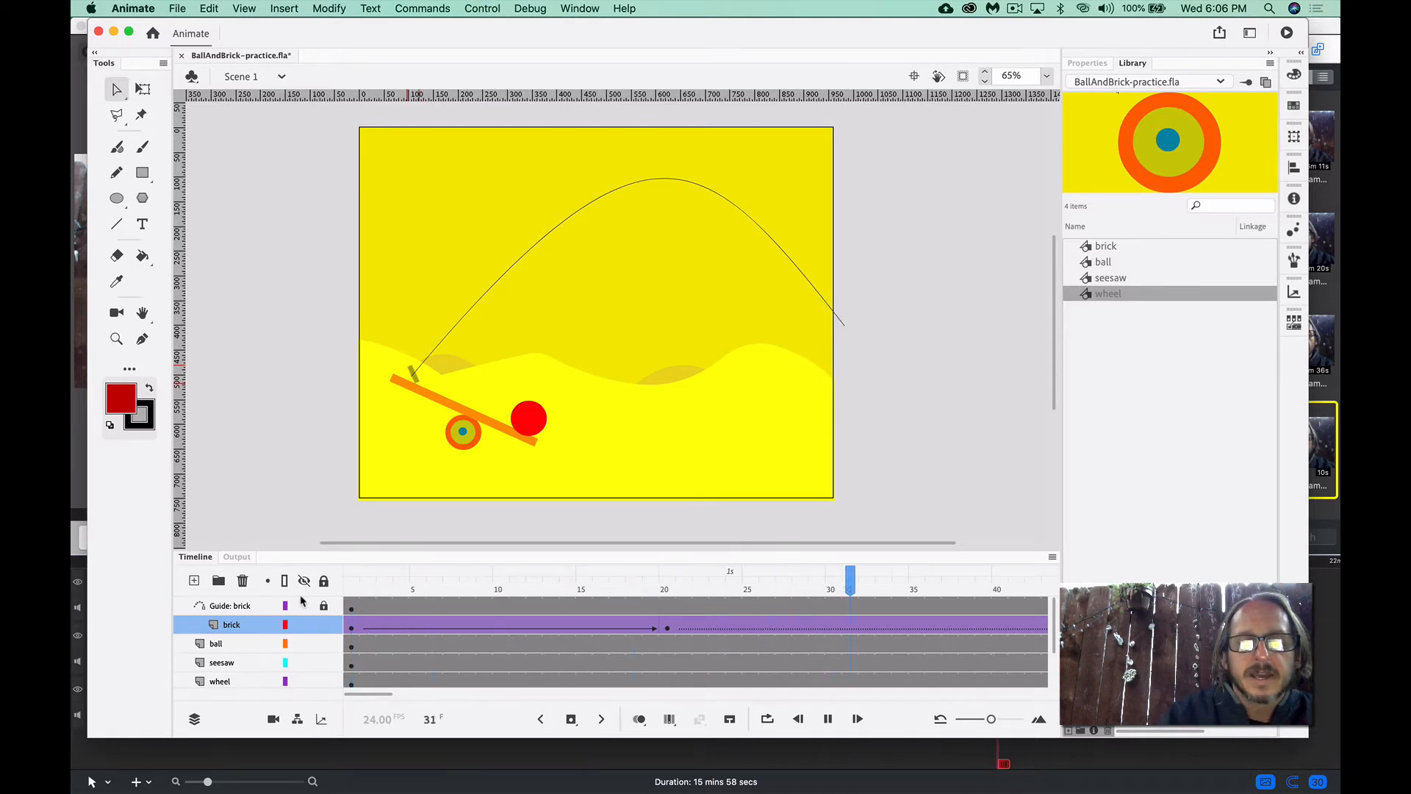
left_click_drag(950, 577, 321, 609)
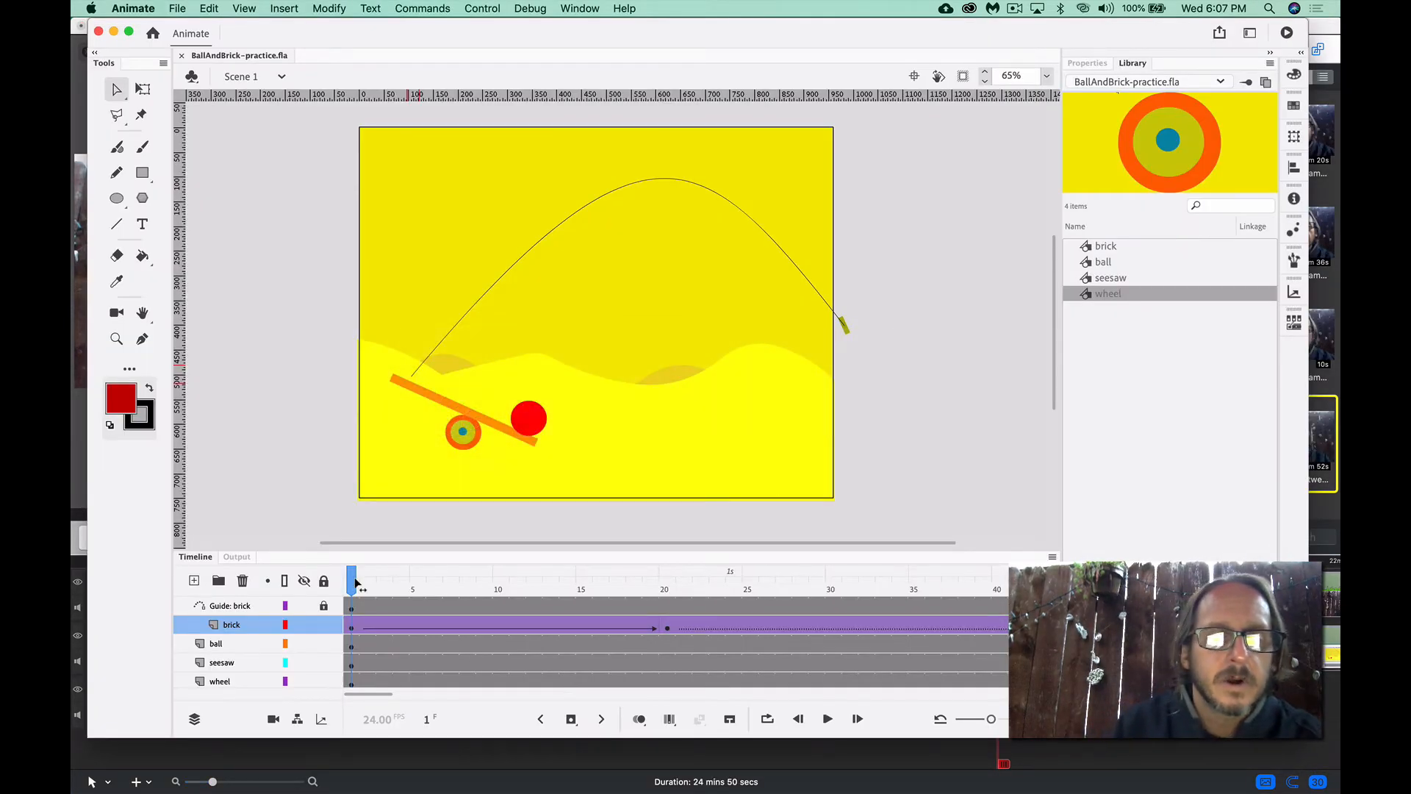
left_click_drag(353, 581, 665, 580)
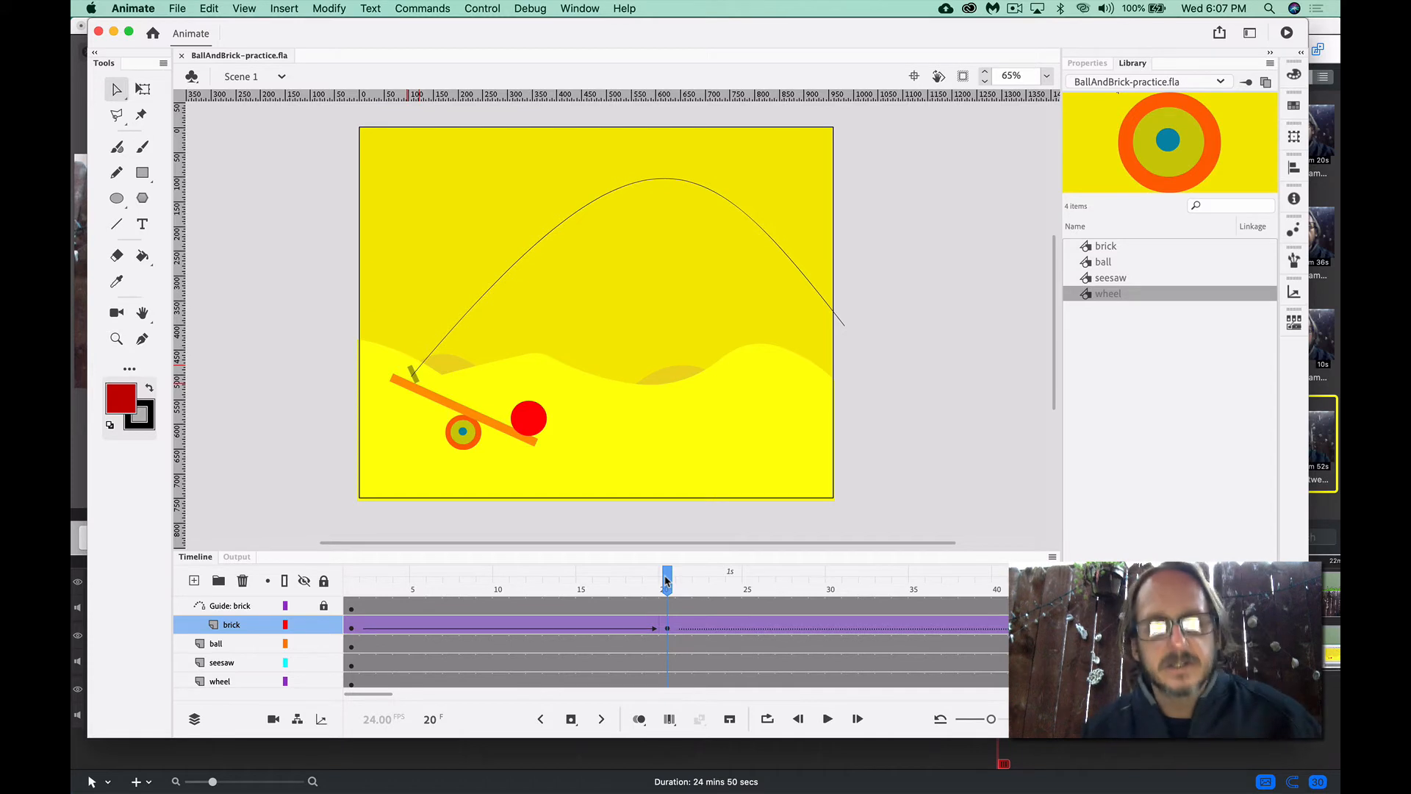
At frame 20, rotate the brick clockwise and nudge it so its lower edge lands on the see-saw's raised end
left_click(669, 631)
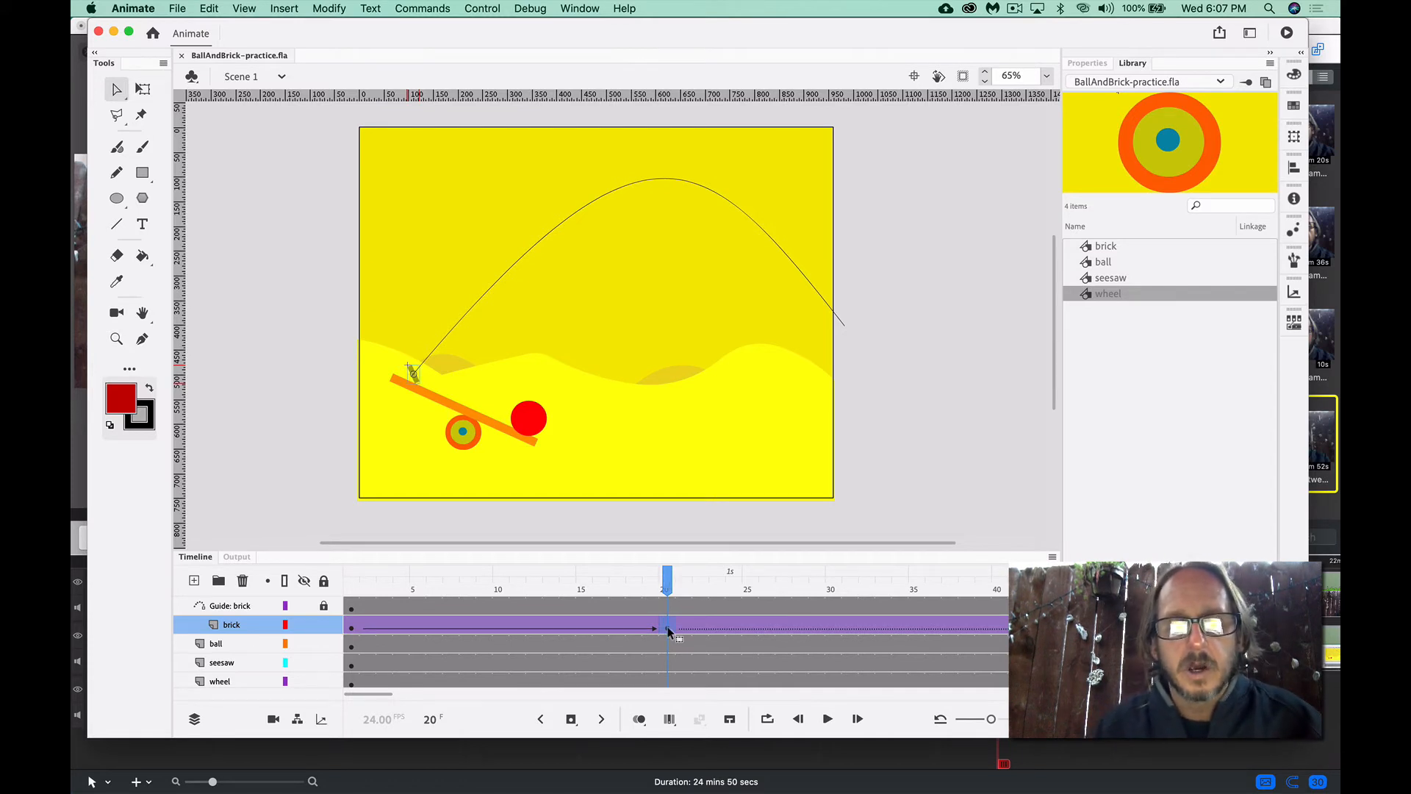
key("super+equal")
key("super+equal")
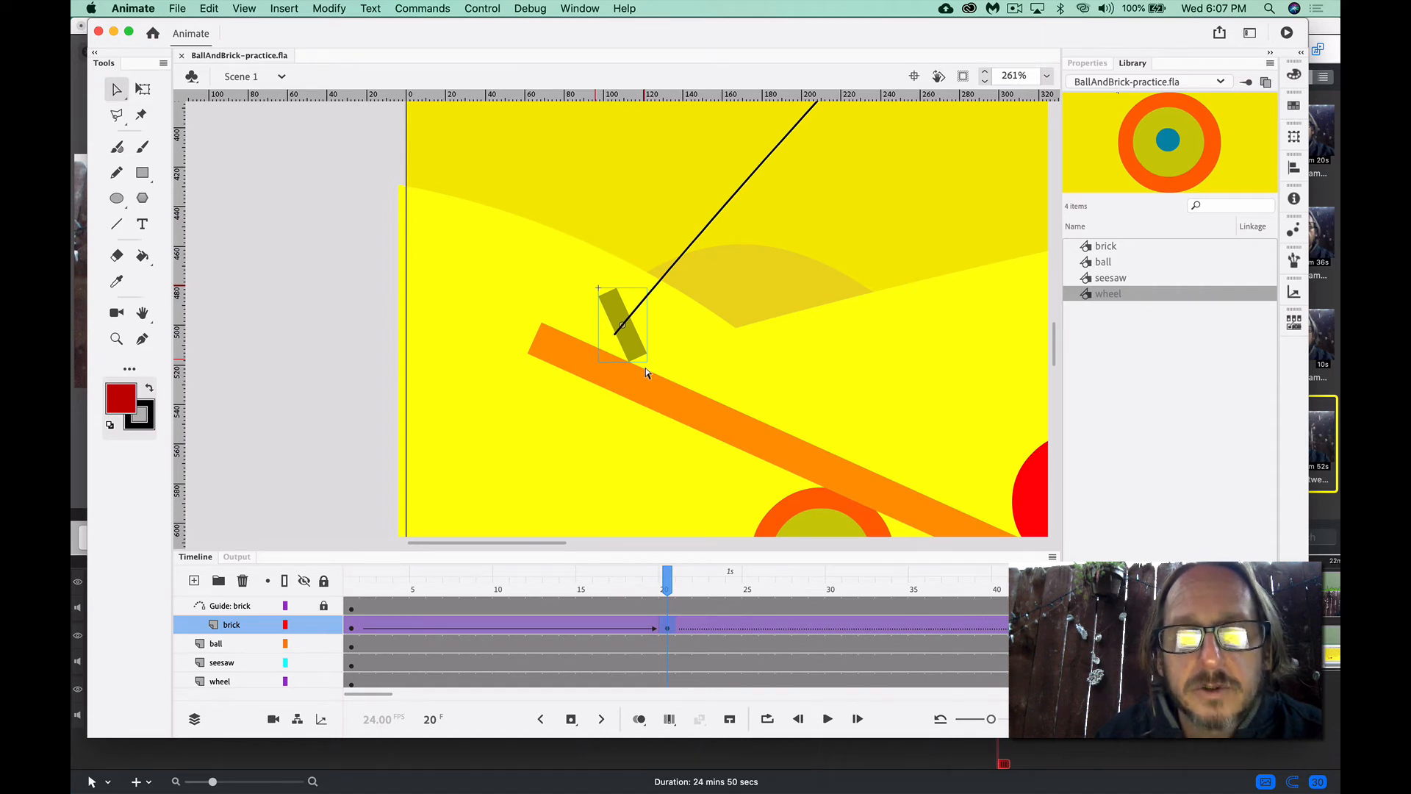
scroll(645, 367, "down", 10)
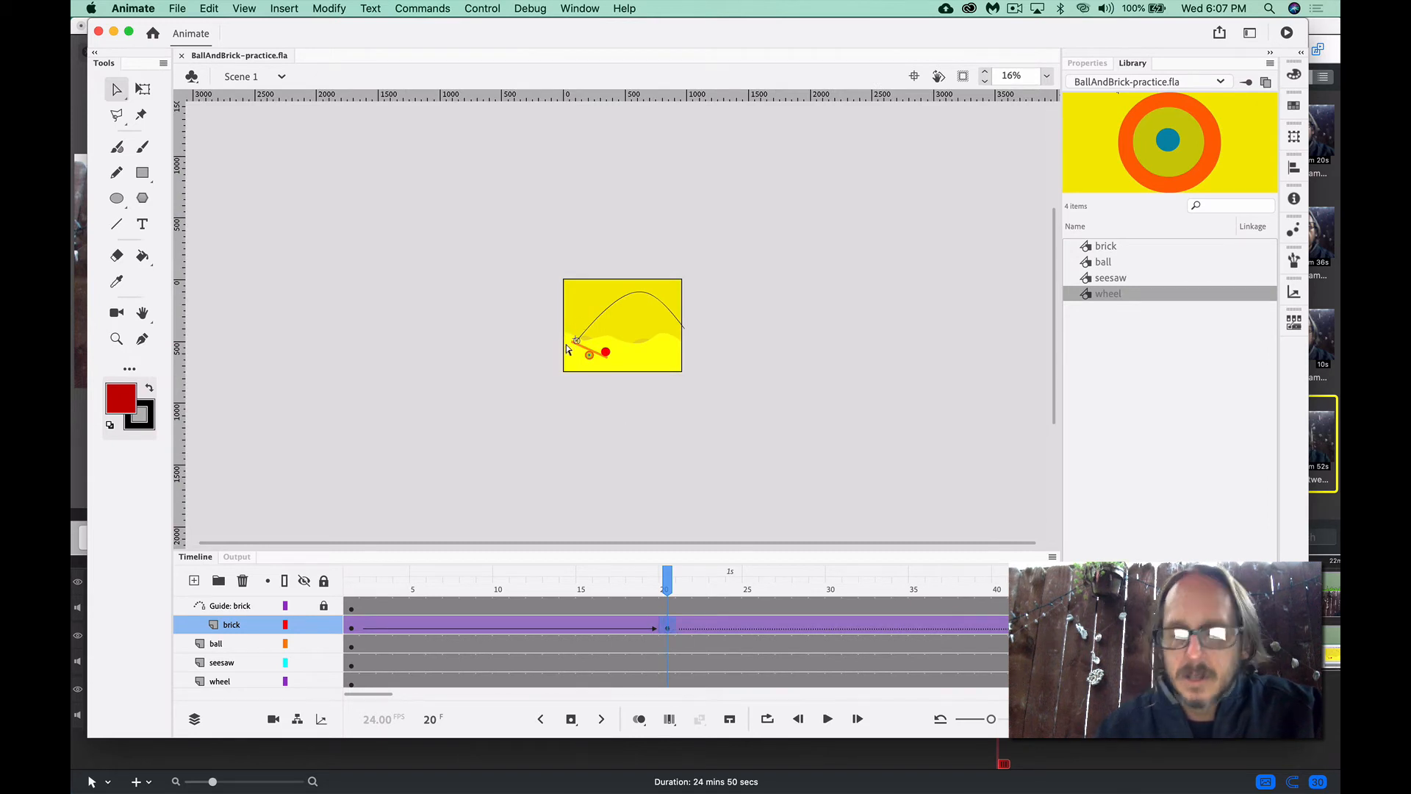
scroll(567, 348, "up", 3)
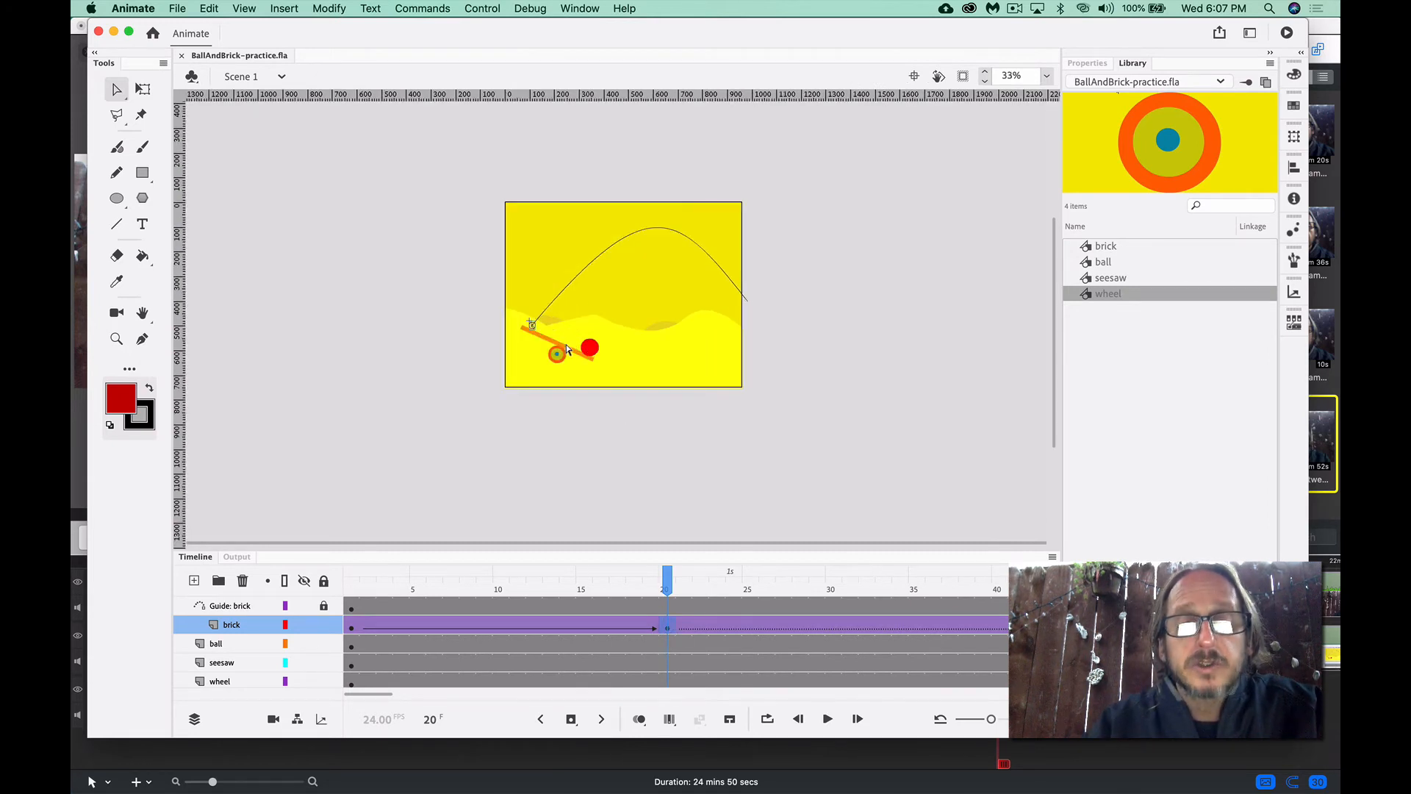
scroll(567, 348, "up", 6)
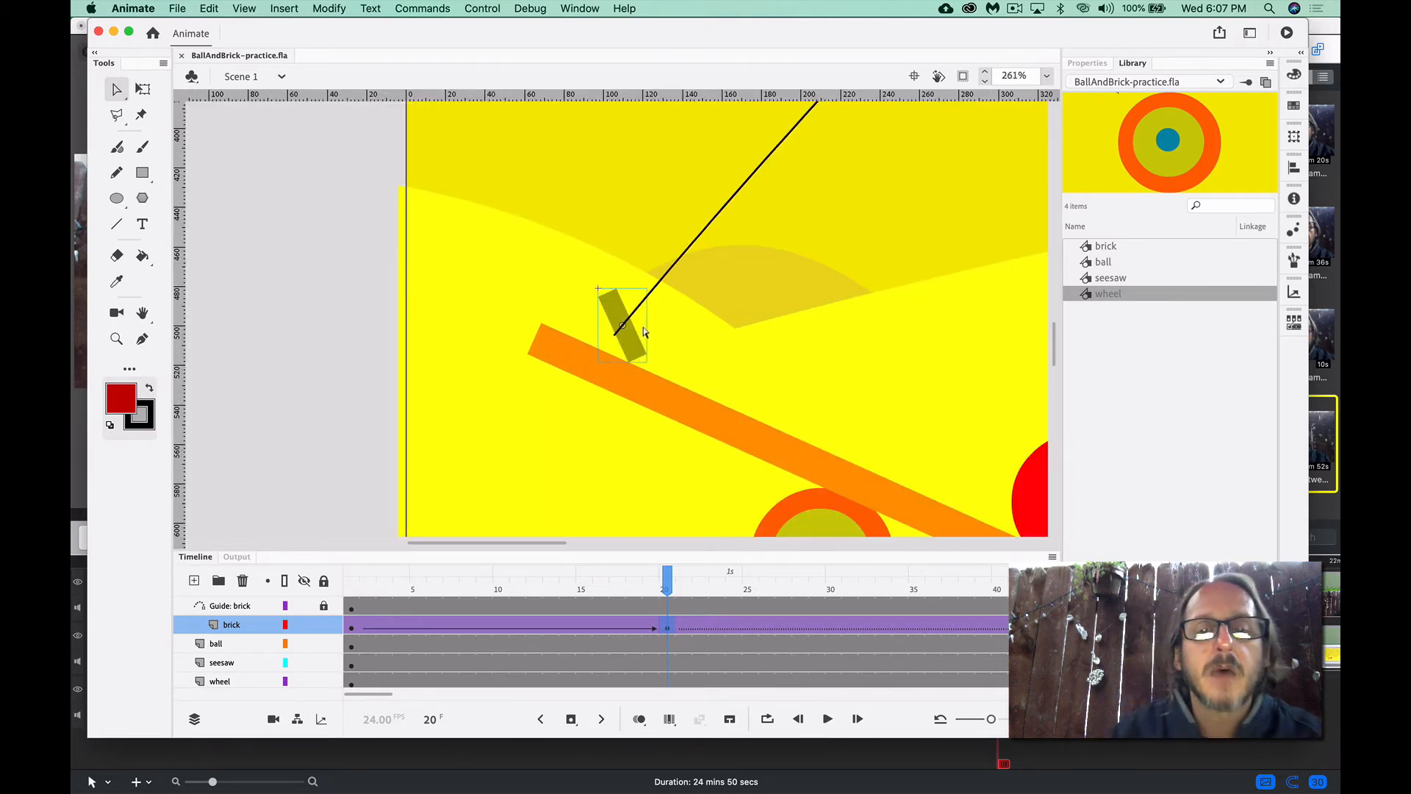
left_click(144, 90)
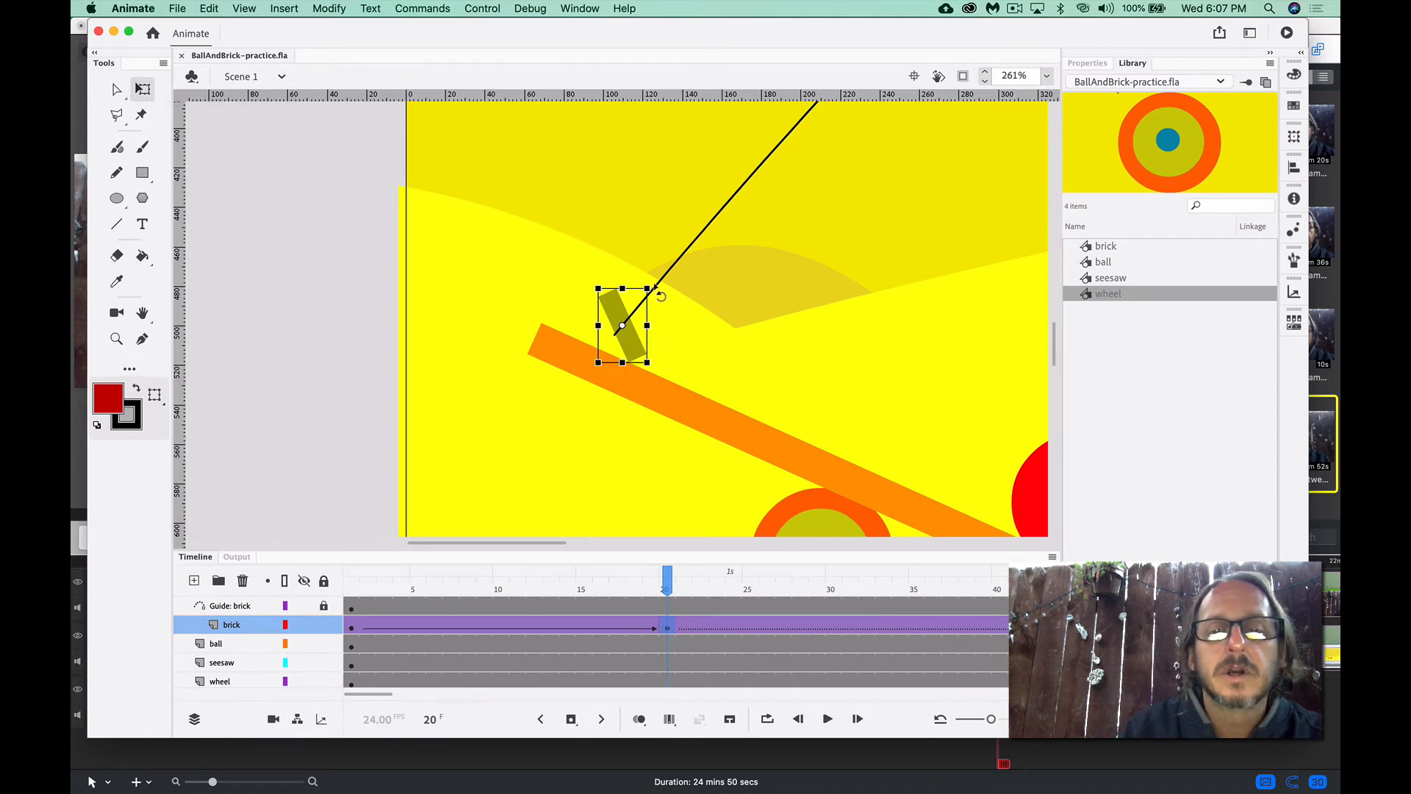
left_click_drag(661, 296, 698, 322)
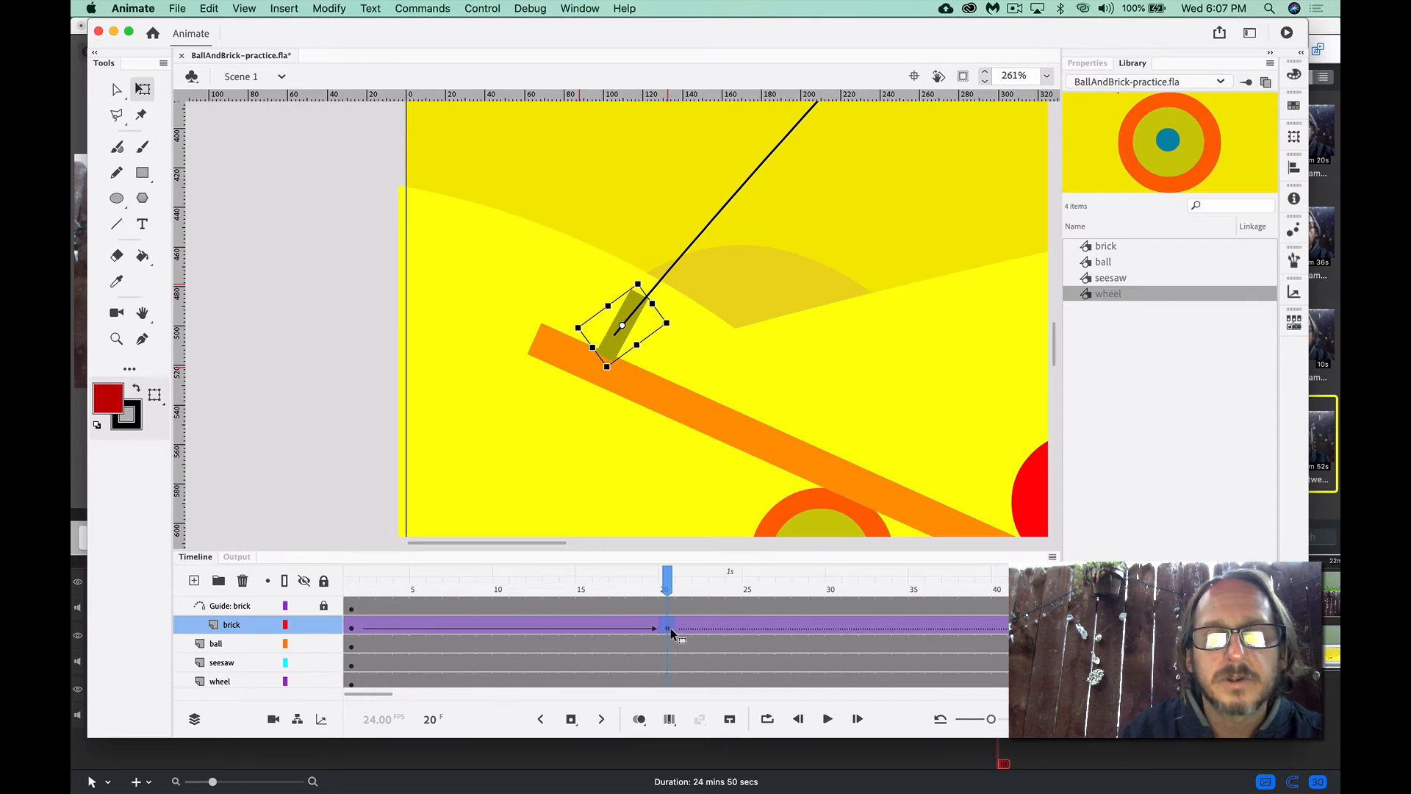
left_click_drag(621, 353, 619, 351)
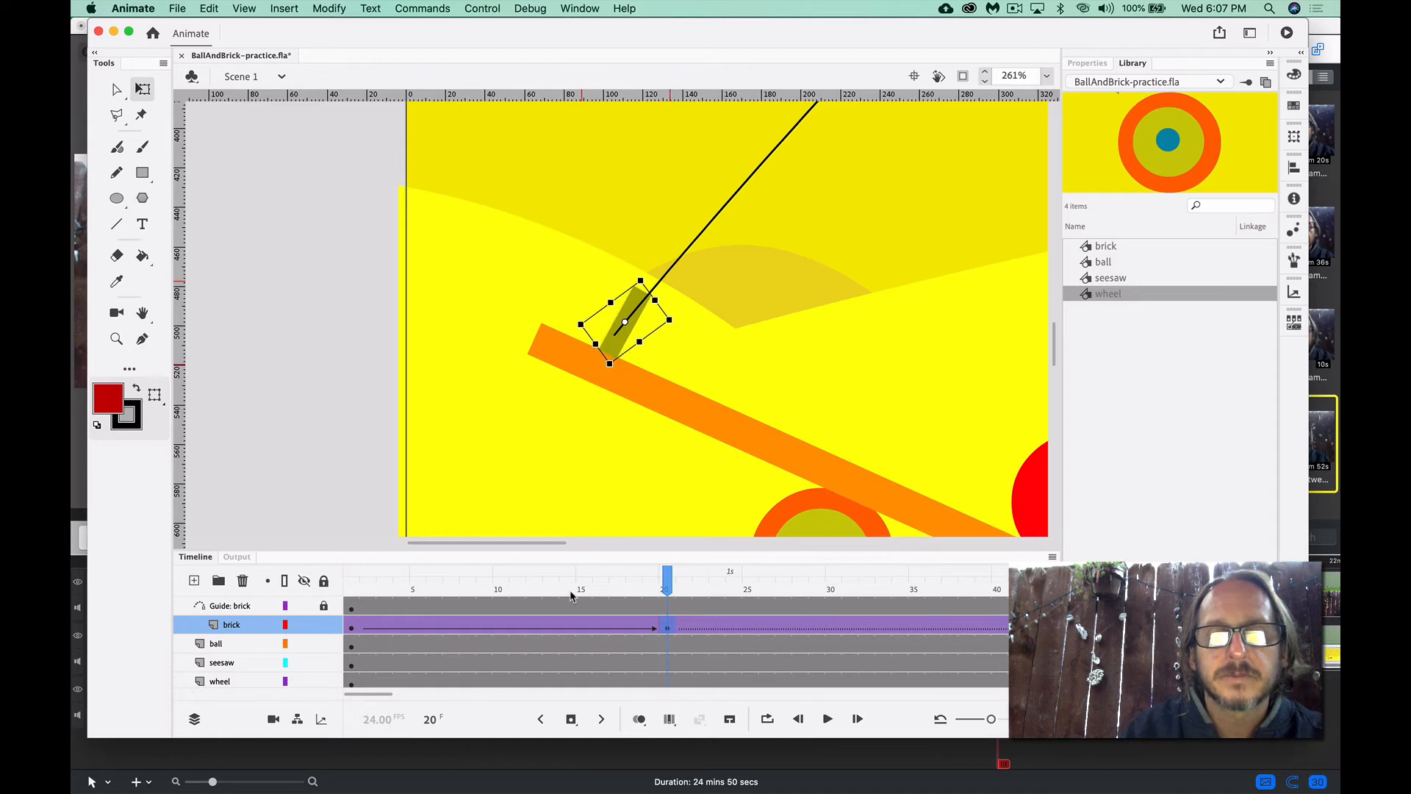
Scrub to frame 20 and examine the brick's contact with the see-saw in the whole scene and up close
left_click_drag(572, 591, 676, 588)
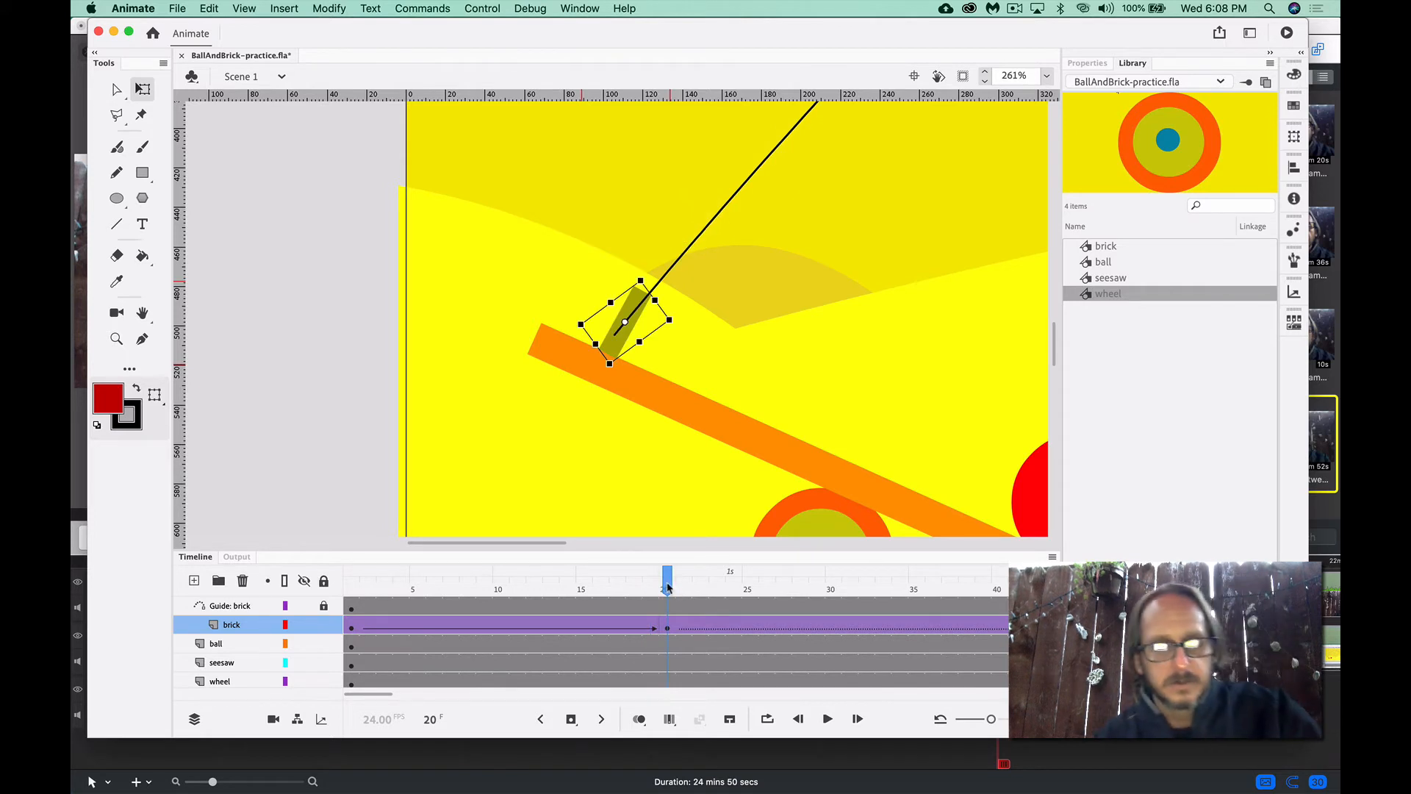
key("super+2")
mouse_move(661, 584)
left_mouse_down()
mouse_move(412, 581)
mouse_move(390, 564)
mouse_move(593, 566)
mouse_move(667, 584)
left_mouse_up()
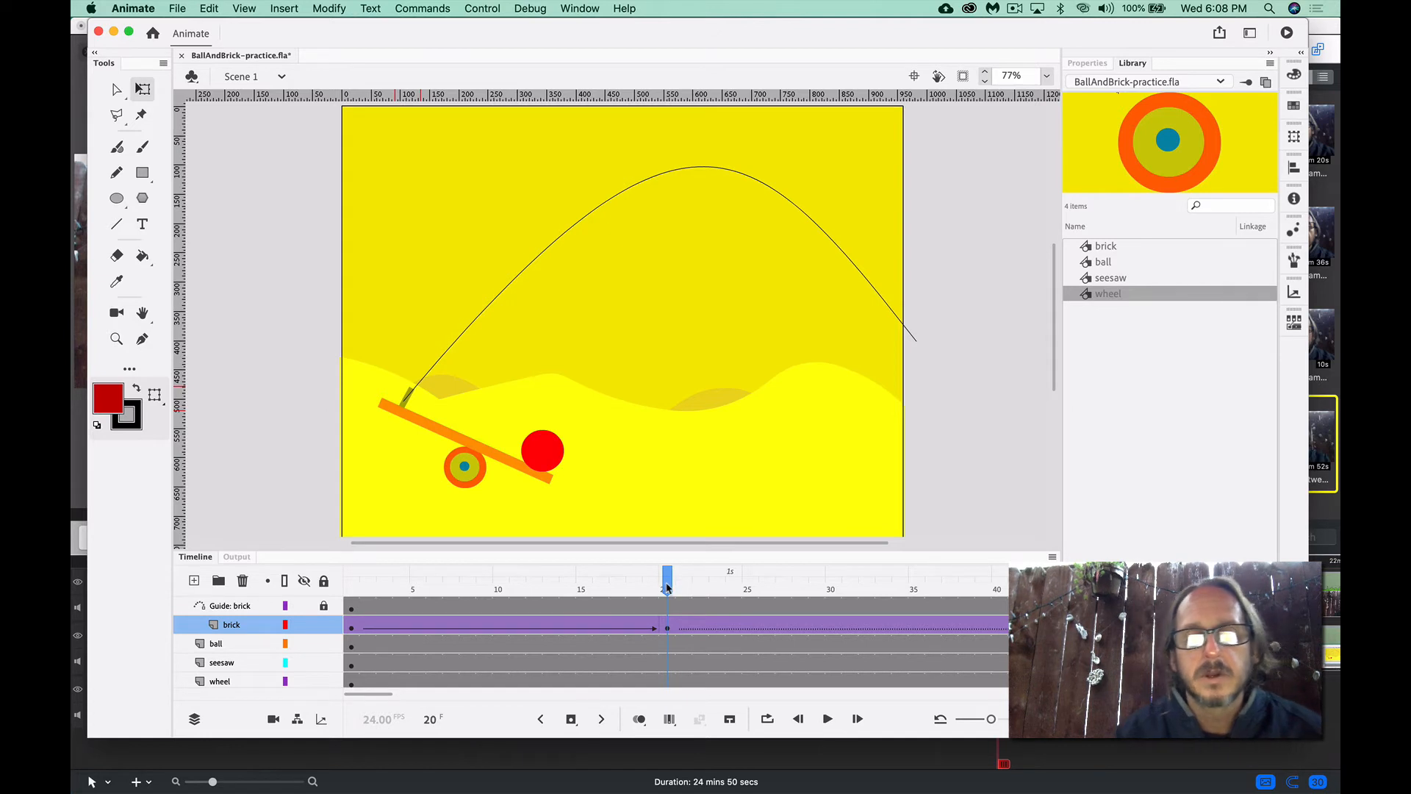
left_click(668, 629)
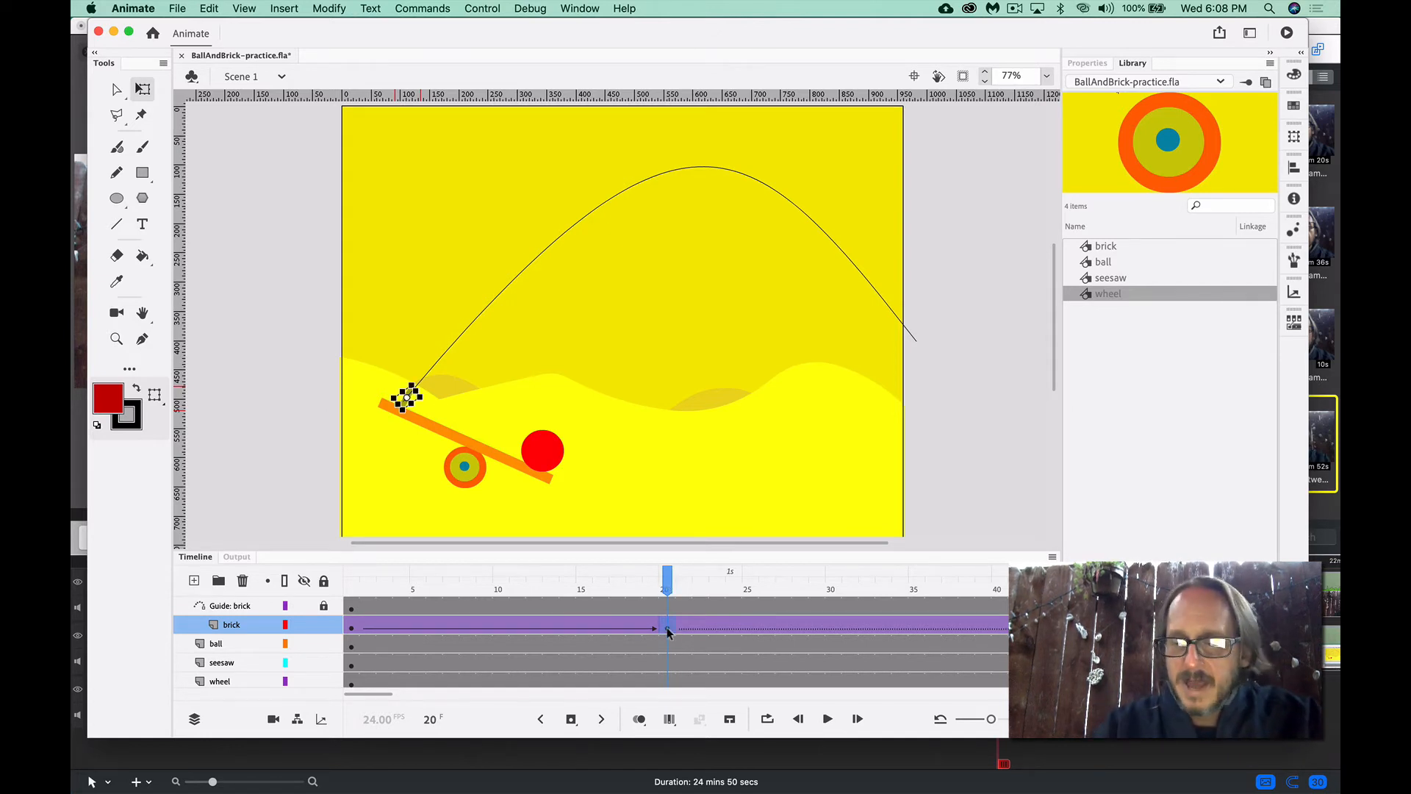
key("super+equal")
key("super+equal")
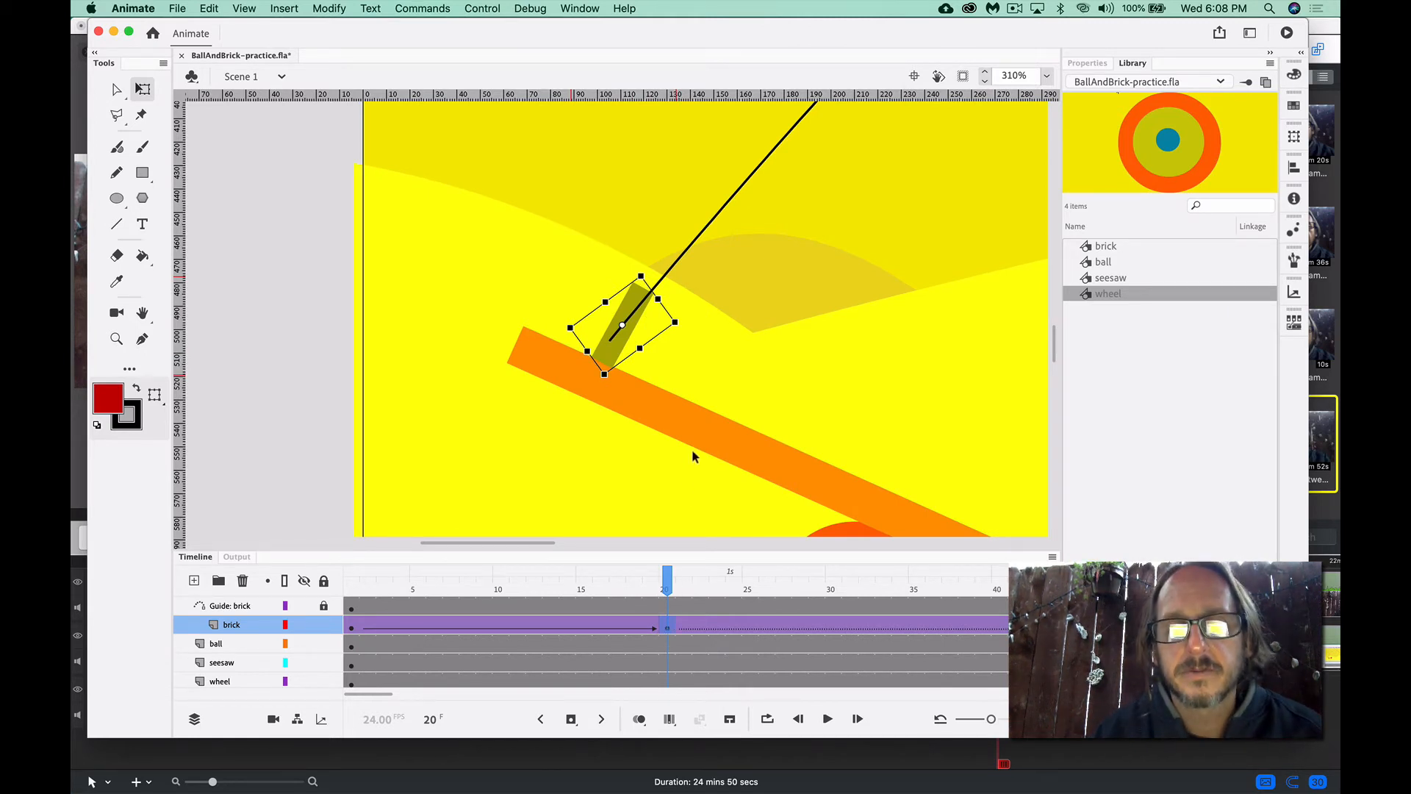
left_click(670, 586)
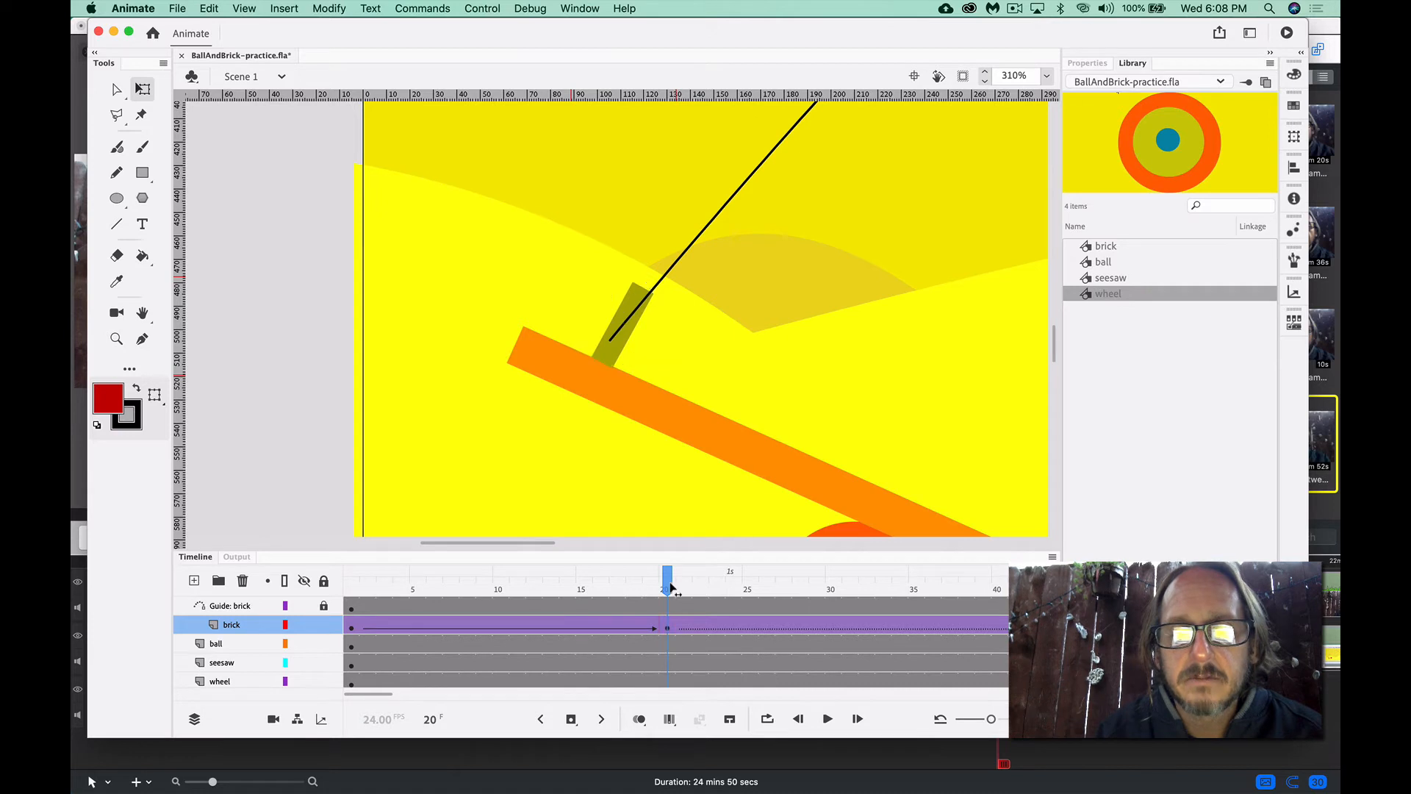
Try to move the brick up off the see-saw at frame 27, then undo the move and its keyframe
left_click_drag(671, 585, 779, 580)
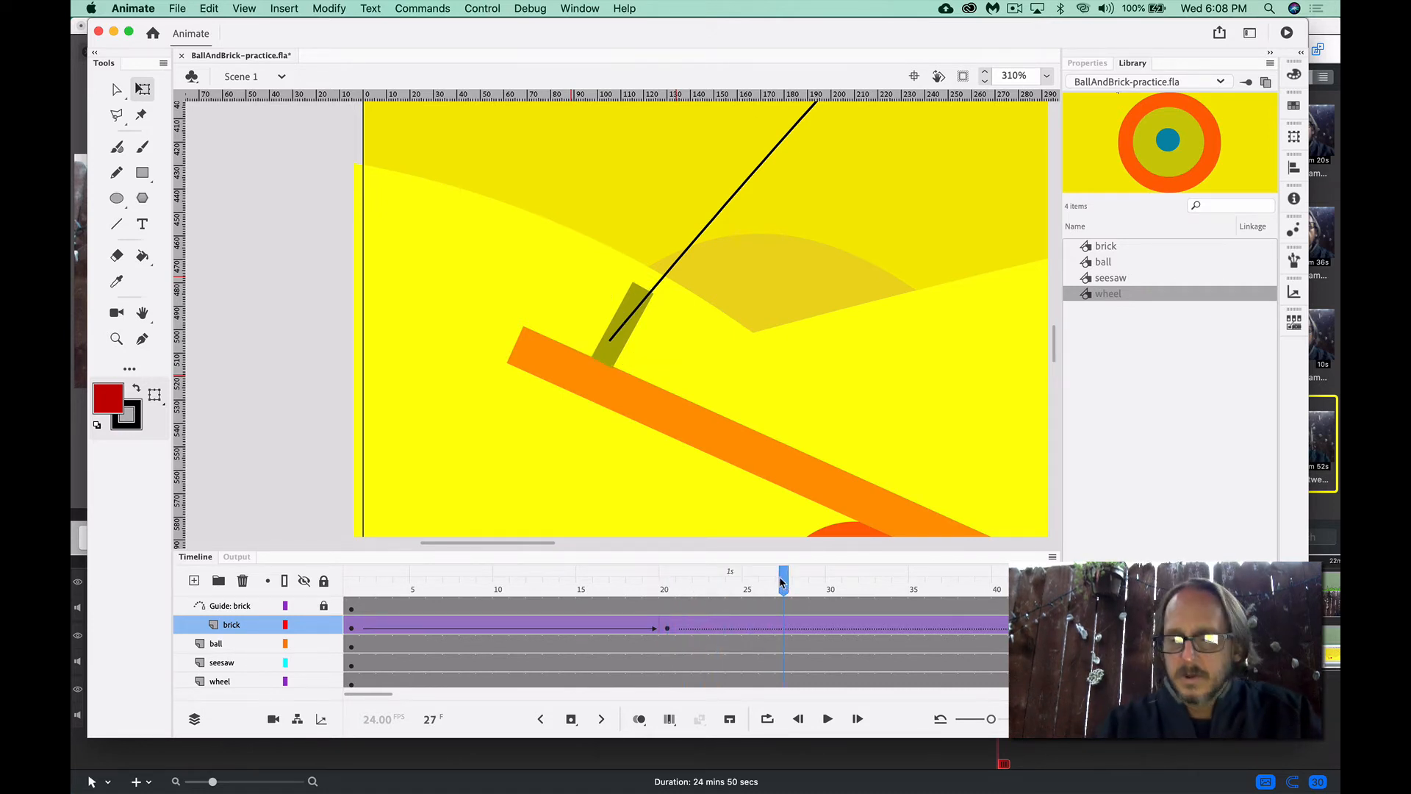
key("super+minus")
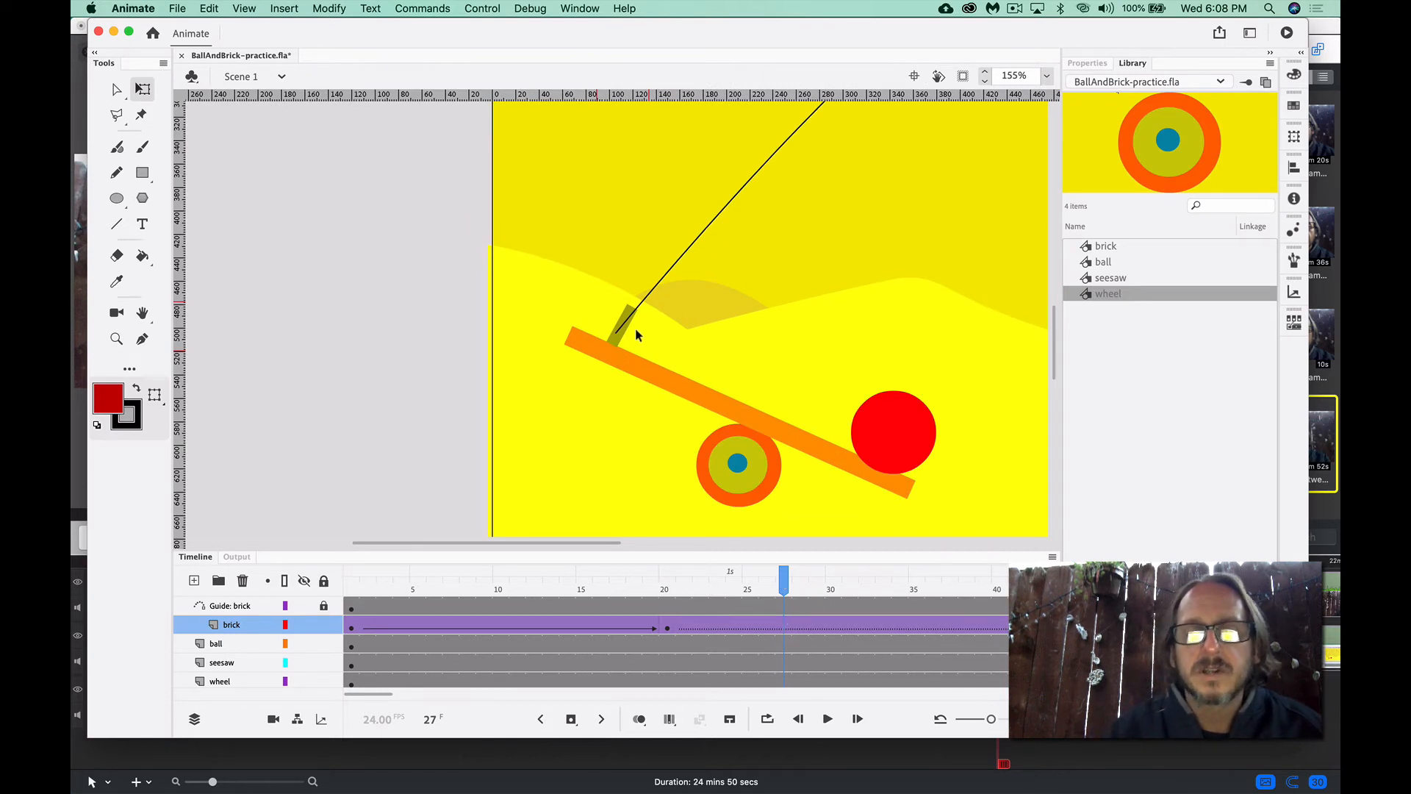
left_click_drag(621, 332, 619, 254)
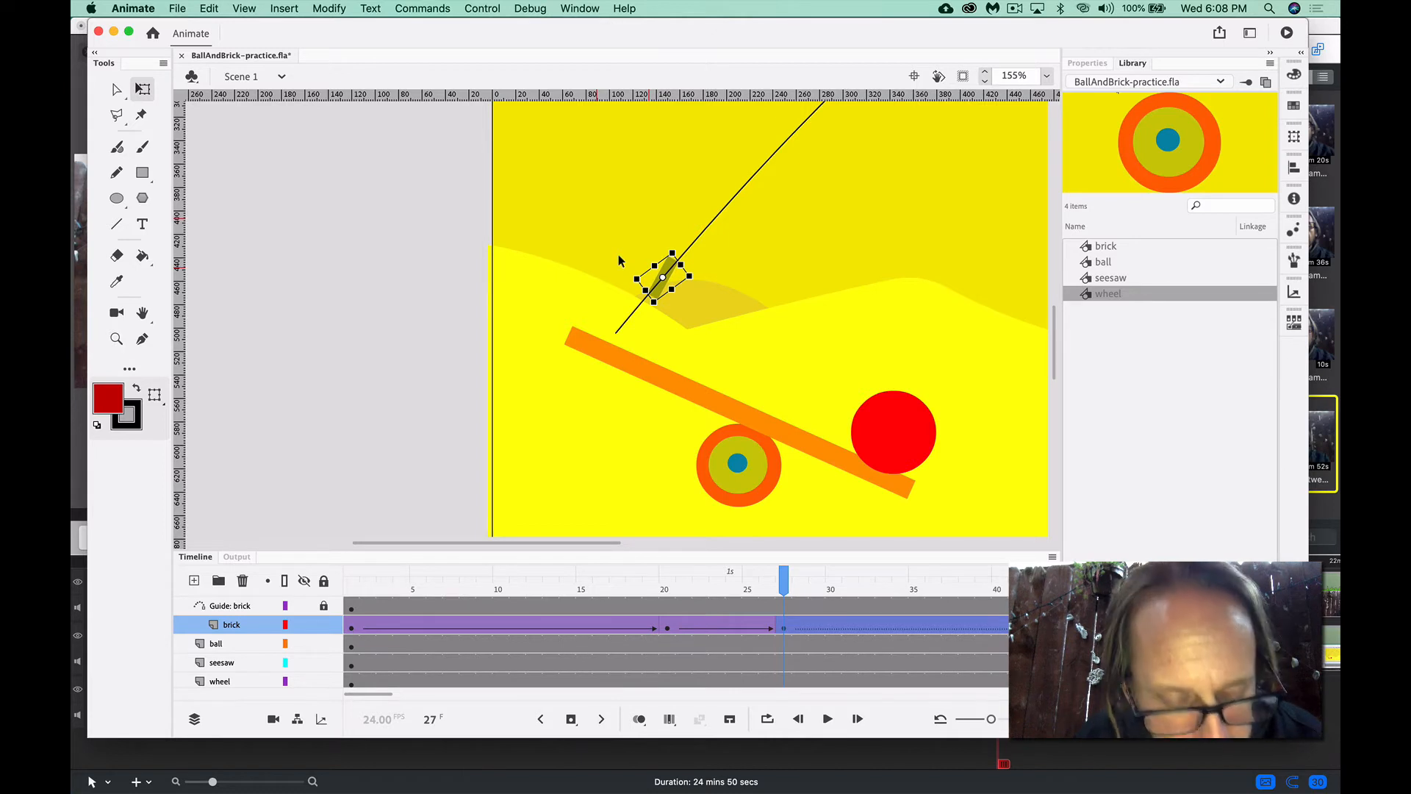
key("super+z")
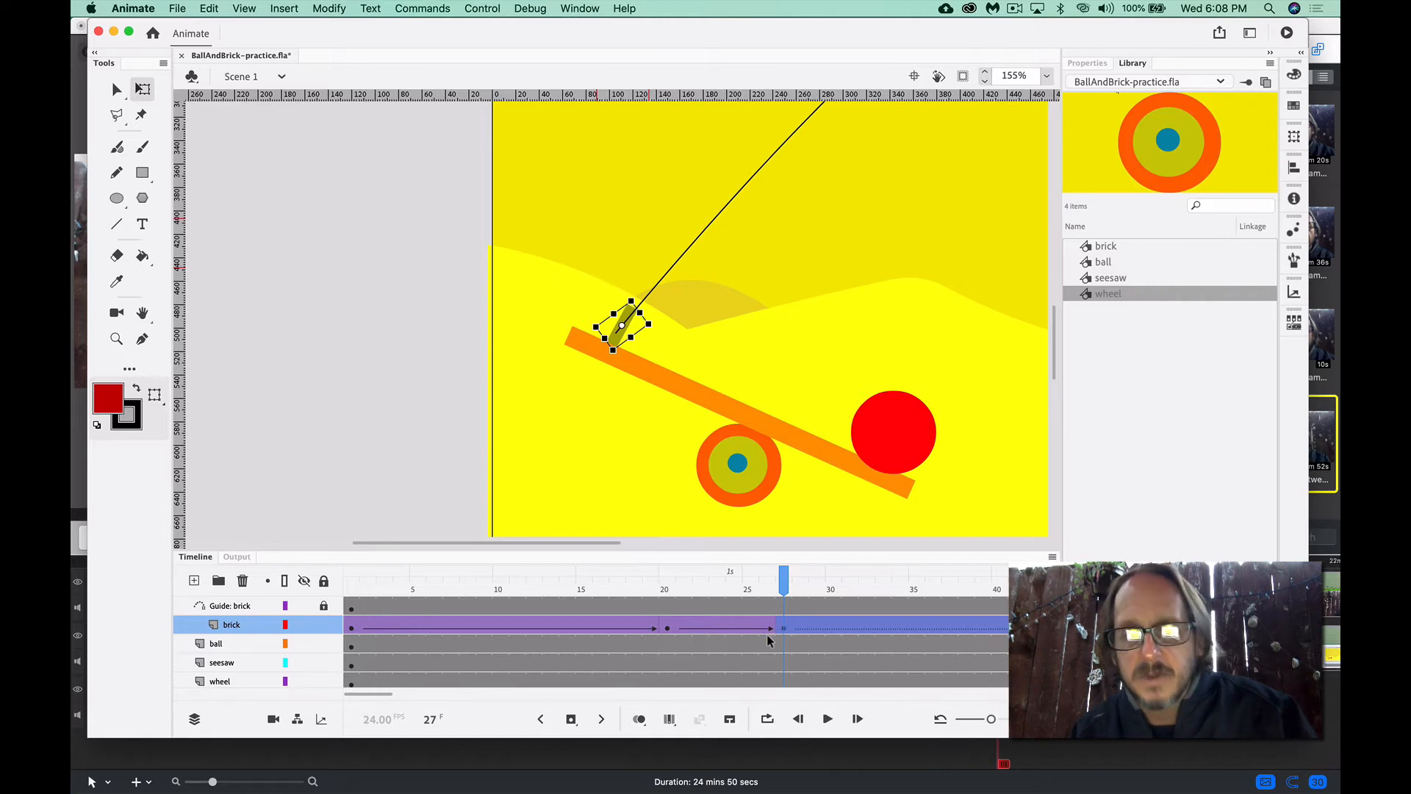
key("super+z")
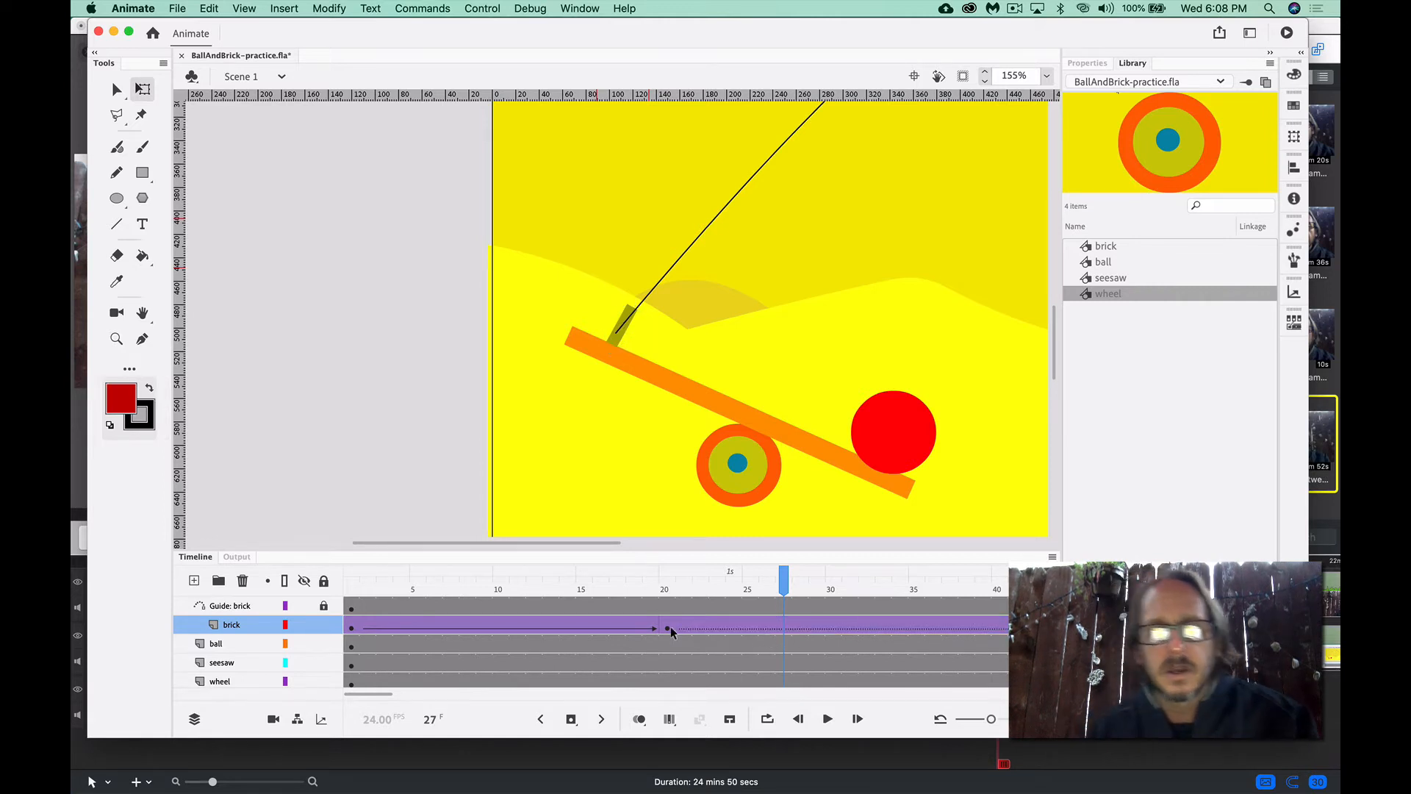
Insert a blank keyframe at frame 20 of the Guide: brick layer to end the motion guide there
left_click(351, 606)
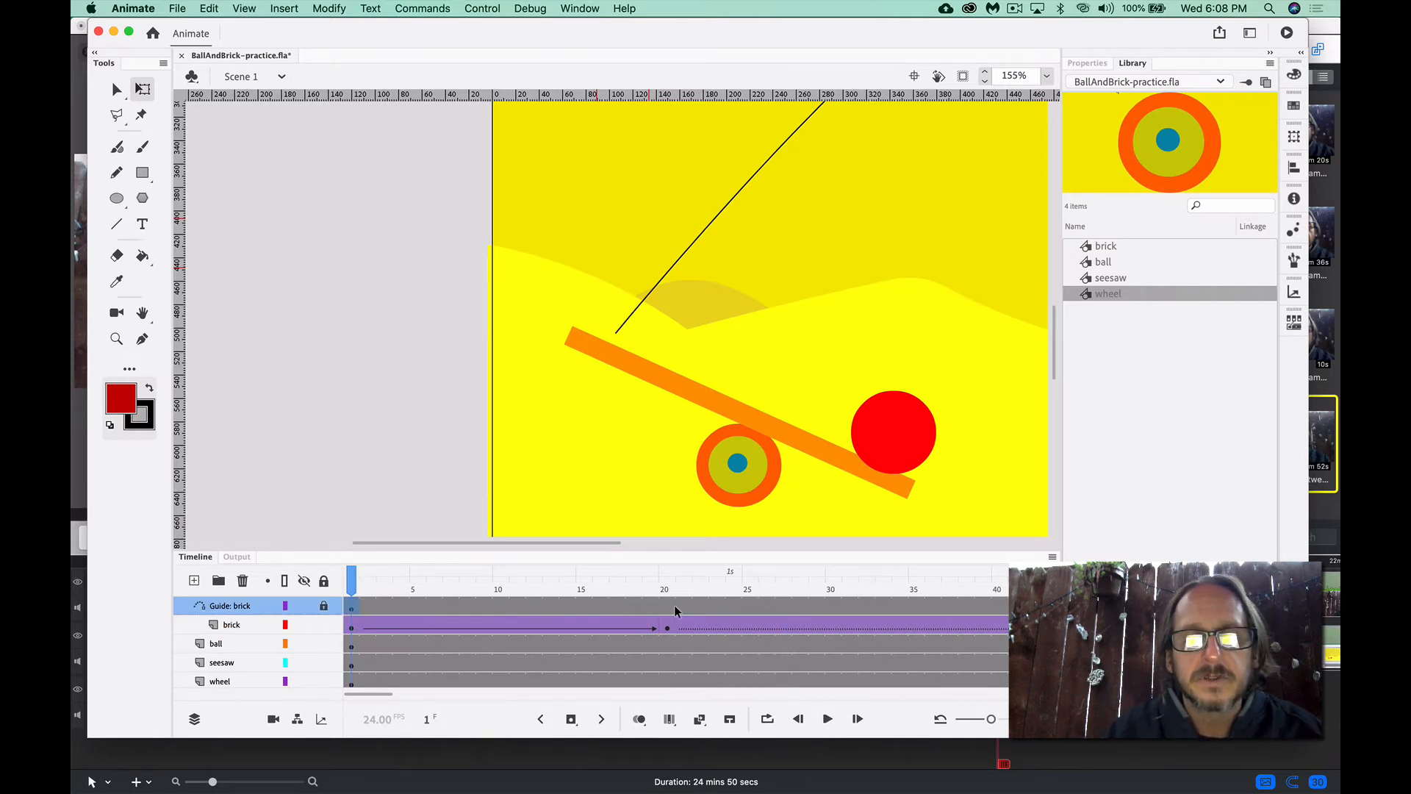
left_click_drag(622, 592, 670, 594)
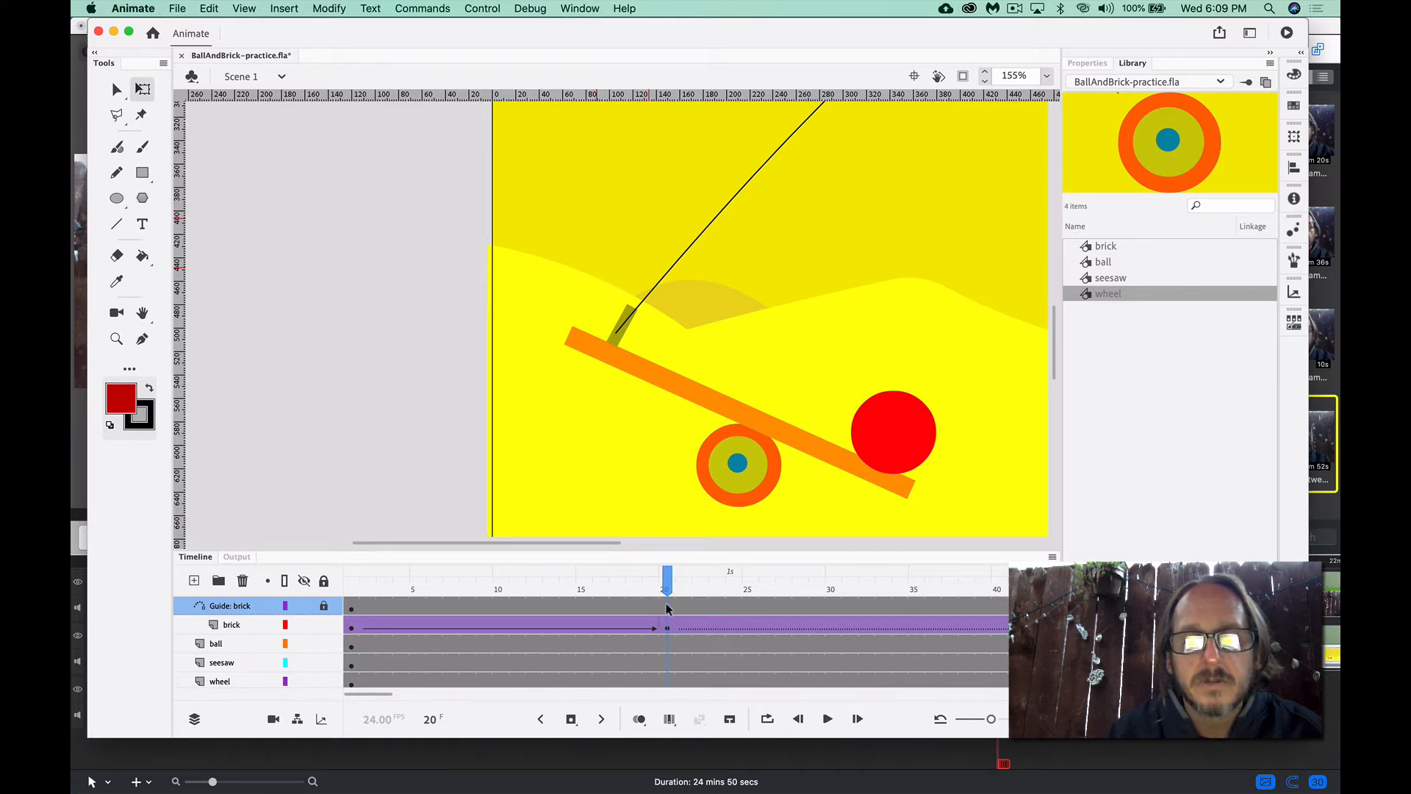
left_click(667, 607)
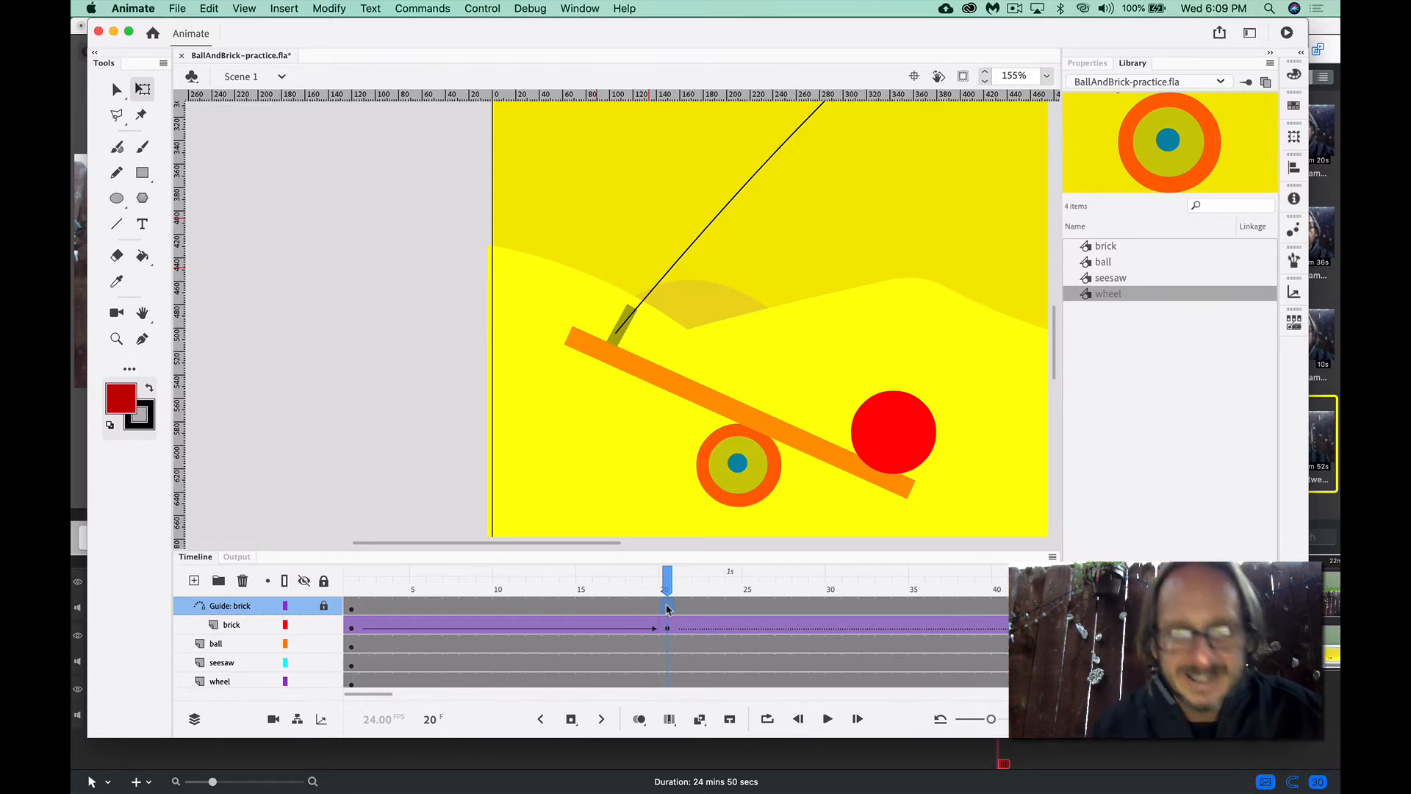
right_click(667, 608)
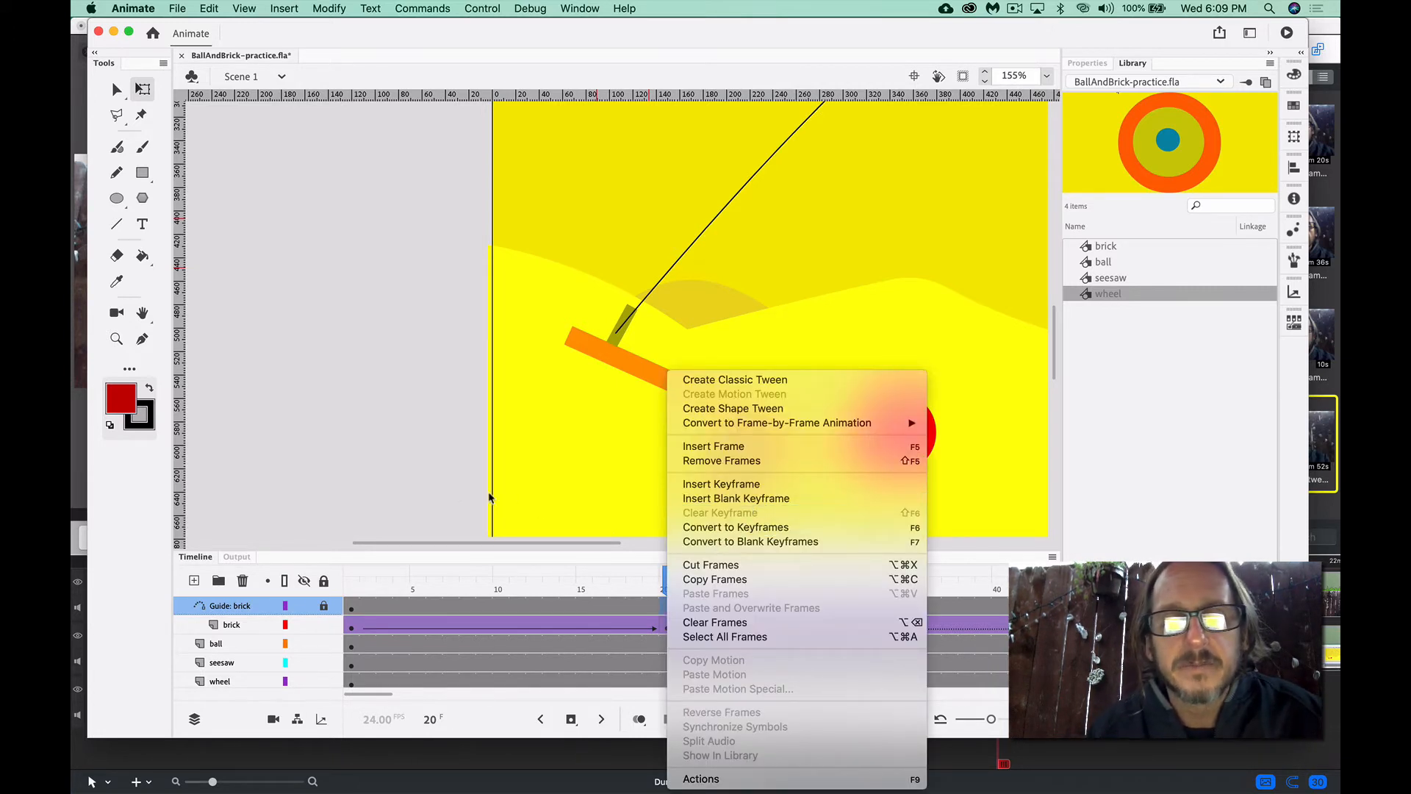
left_click(522, 532)
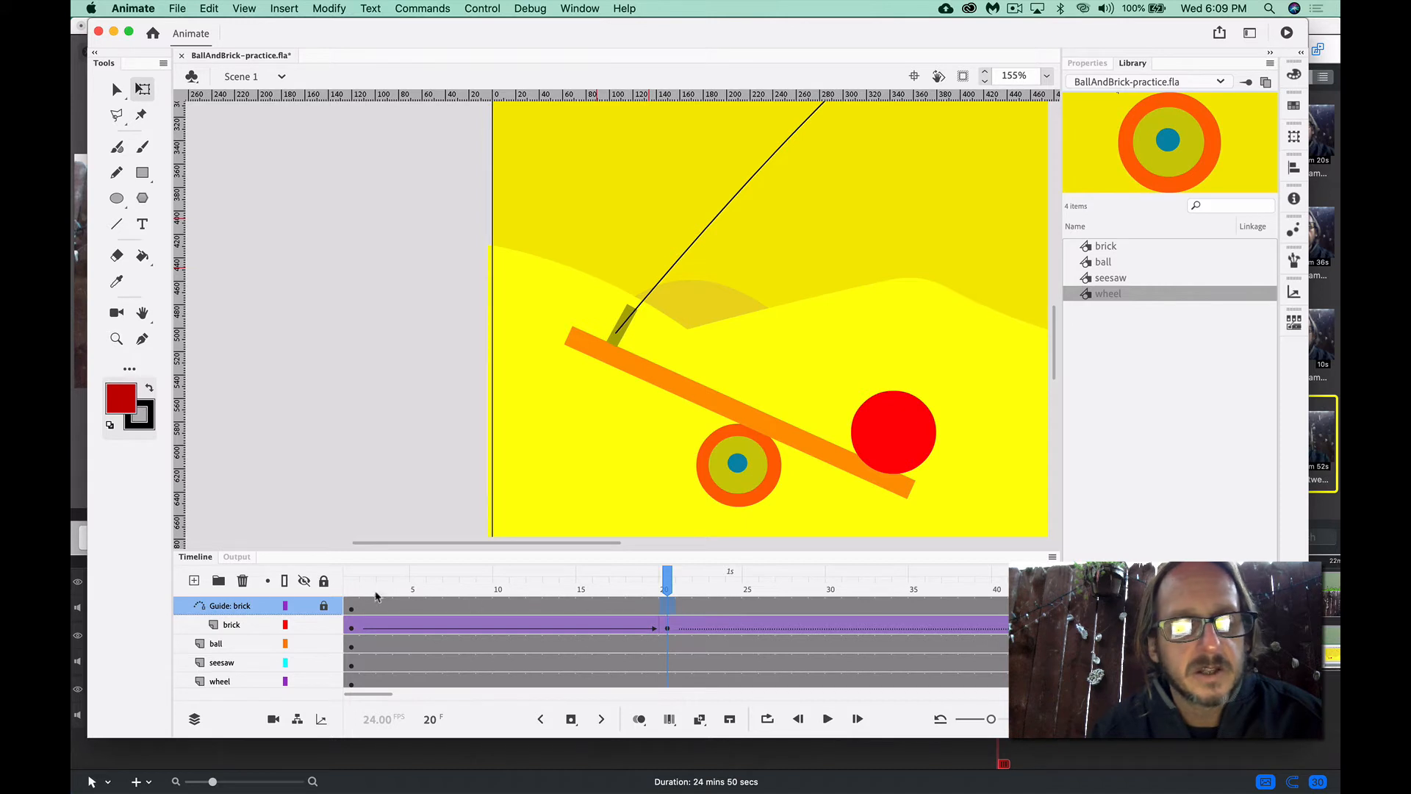
right_click(668, 609)
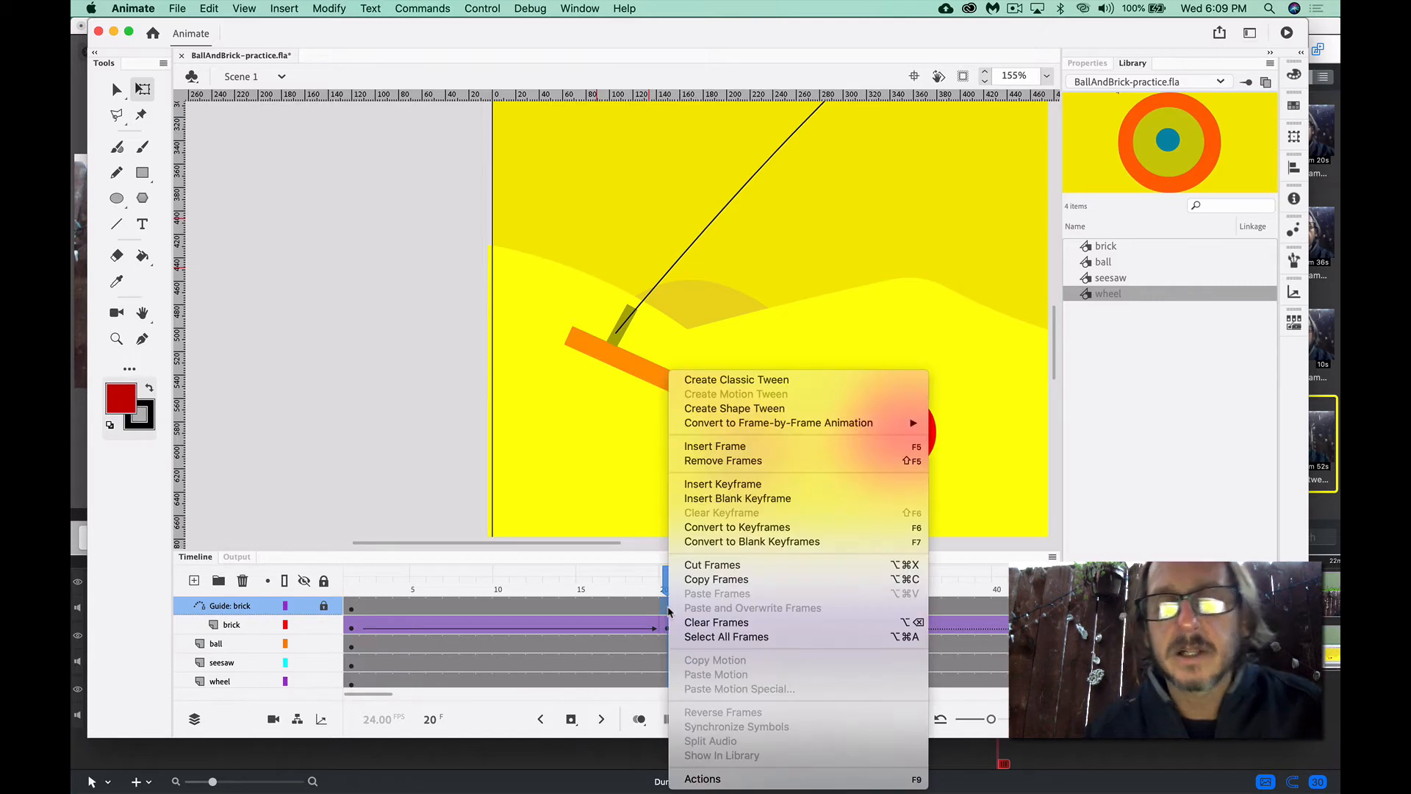
left_click(758, 498)
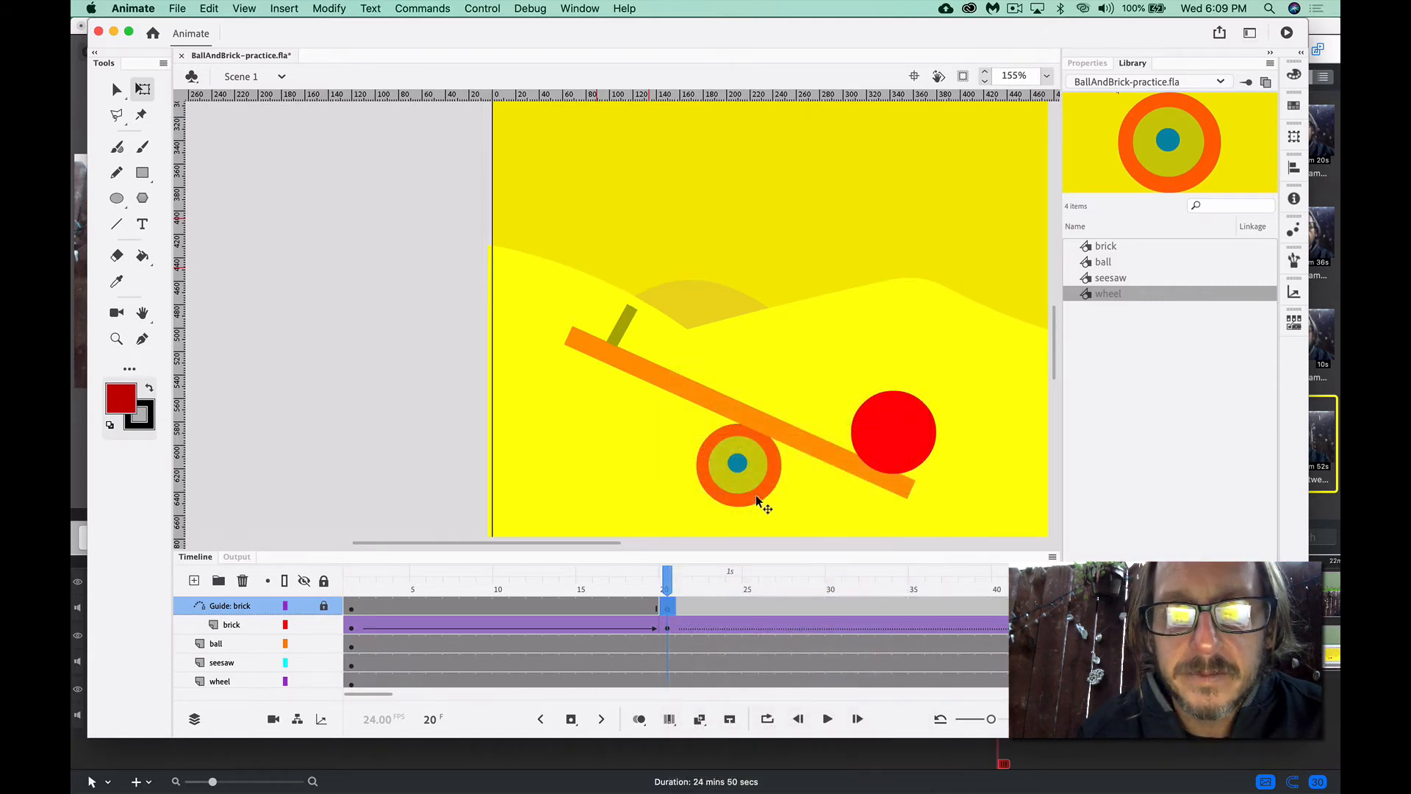
left_click(700, 605)
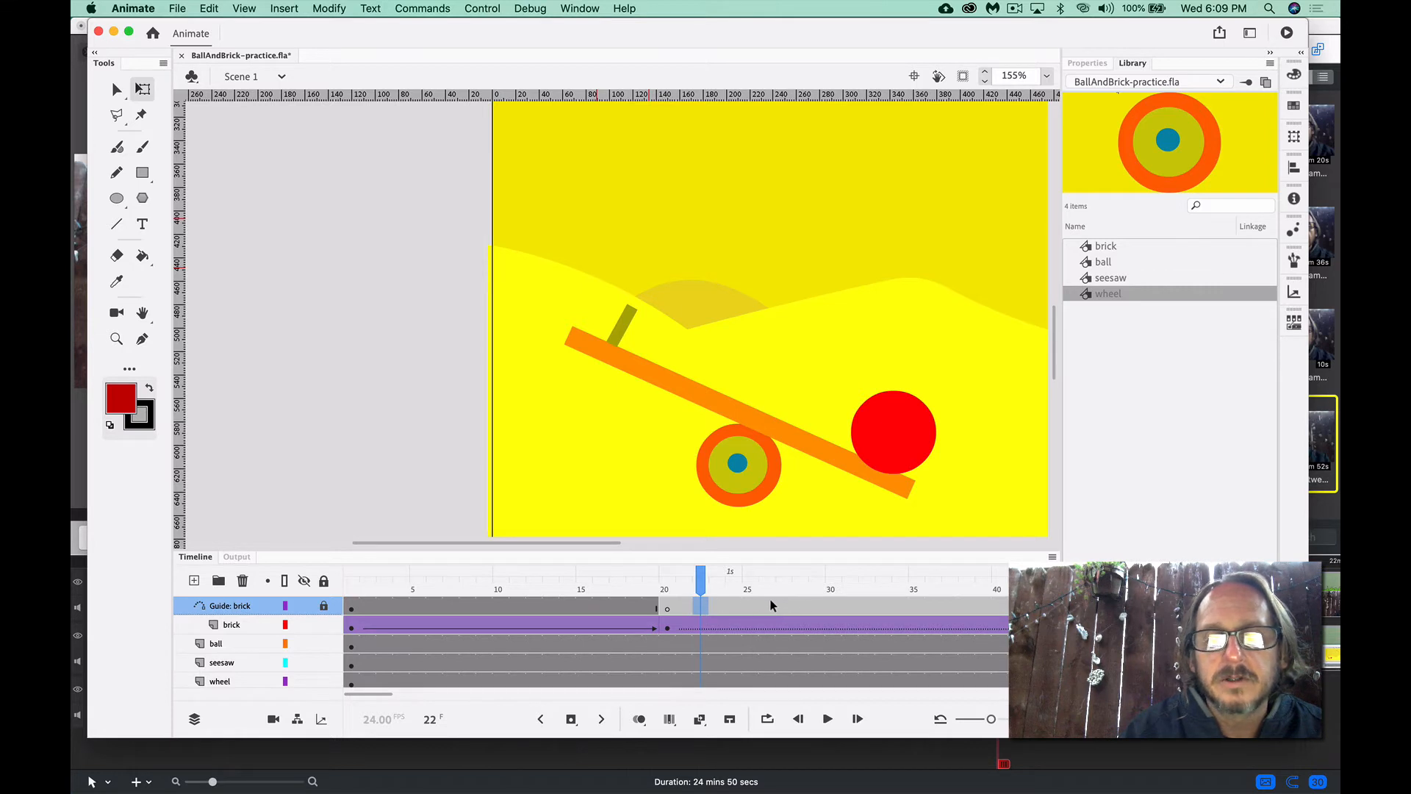
At frame 24, move the brick up into the air above the see-saw's raised end and rotate it counterclockwise
left_click(665, 629)
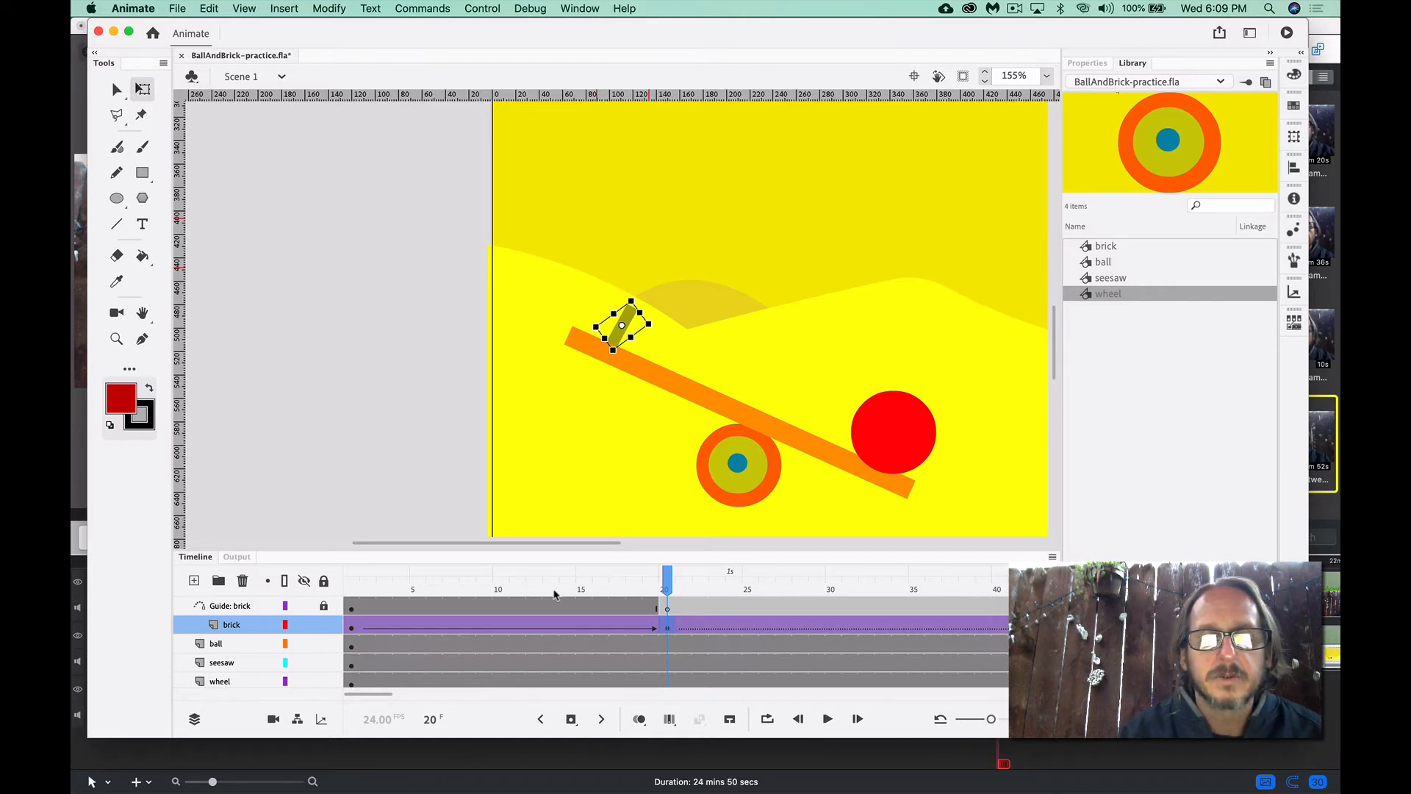
left_click(670, 589)
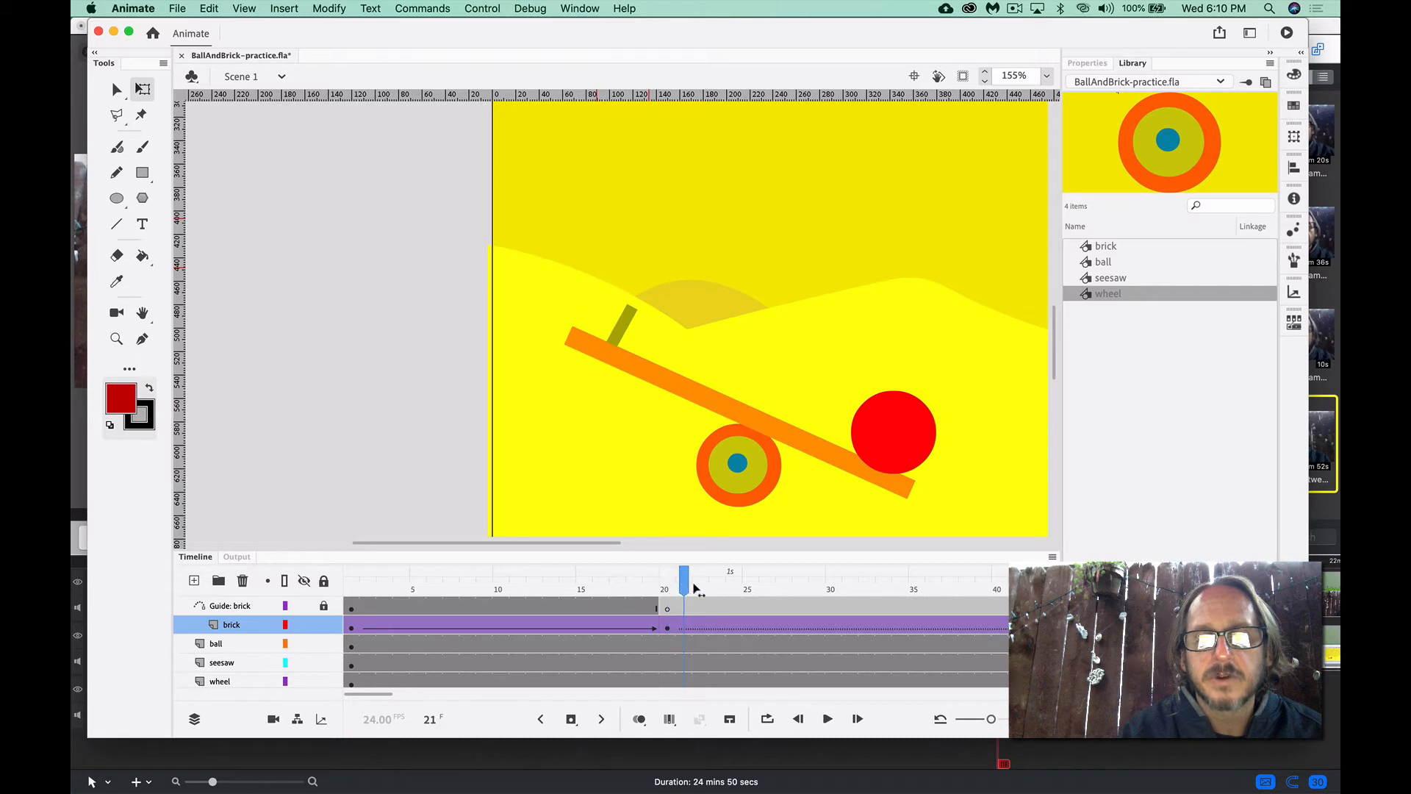
left_click_drag(694, 588, 733, 588)
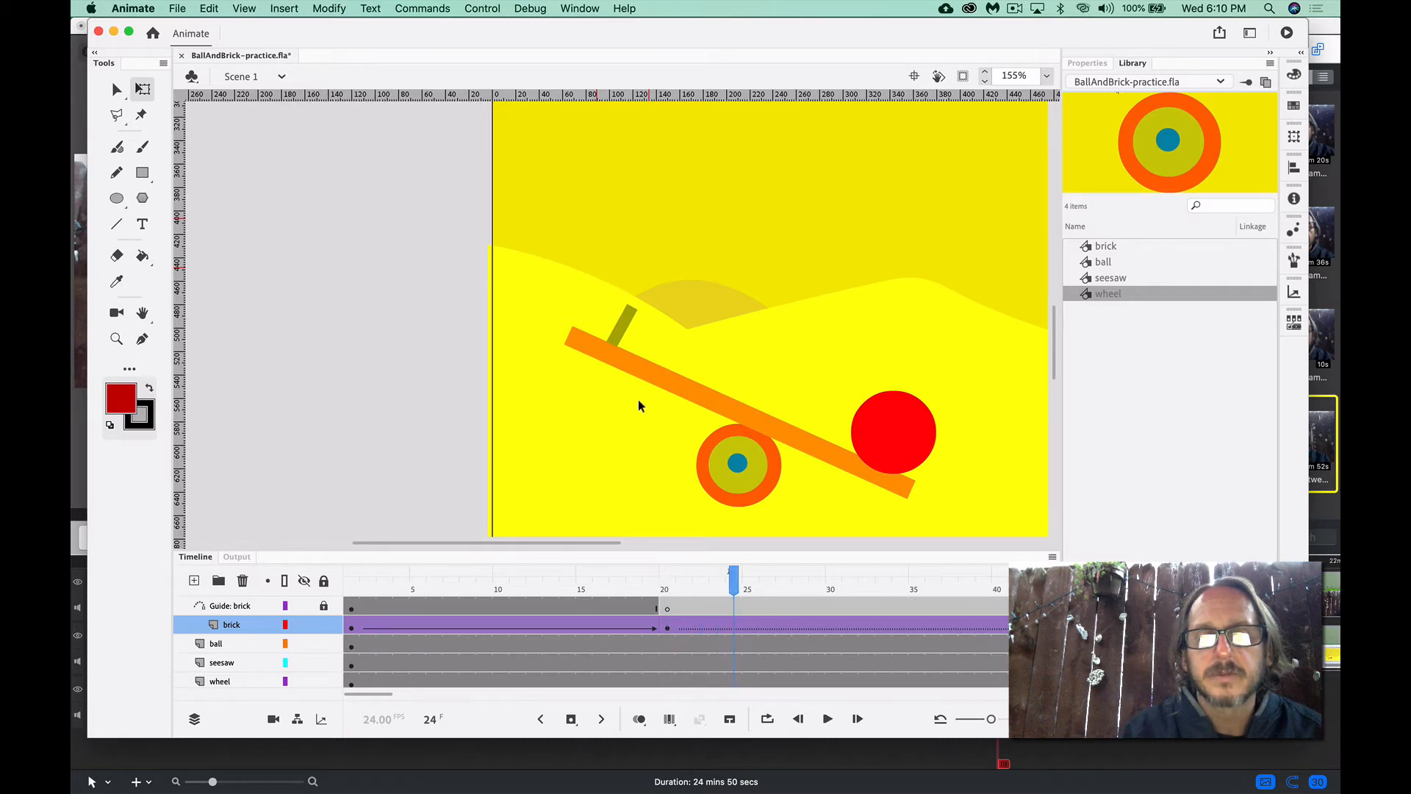
left_click_drag(620, 335, 651, 190)
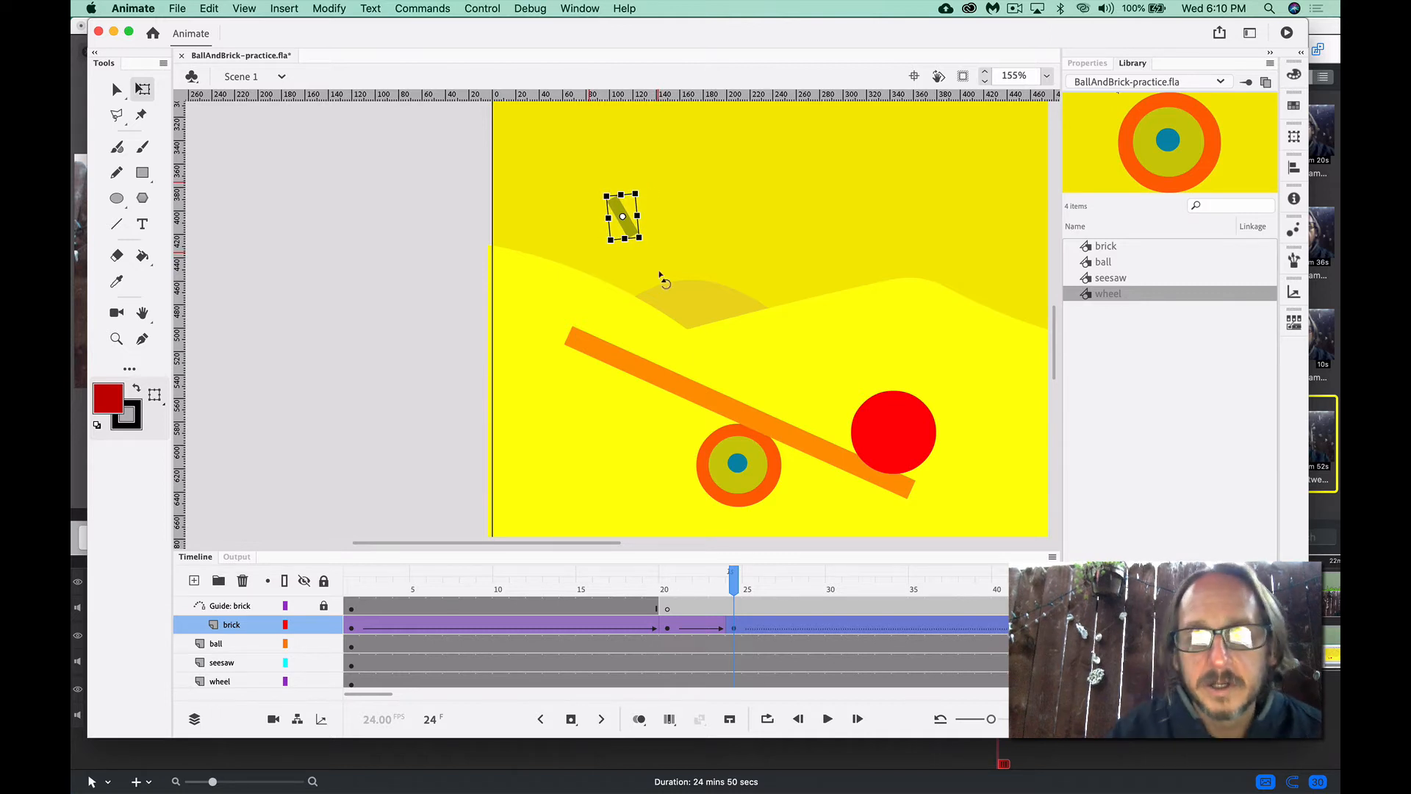
left_click(634, 586)
left_click_drag(641, 586, 732, 571)
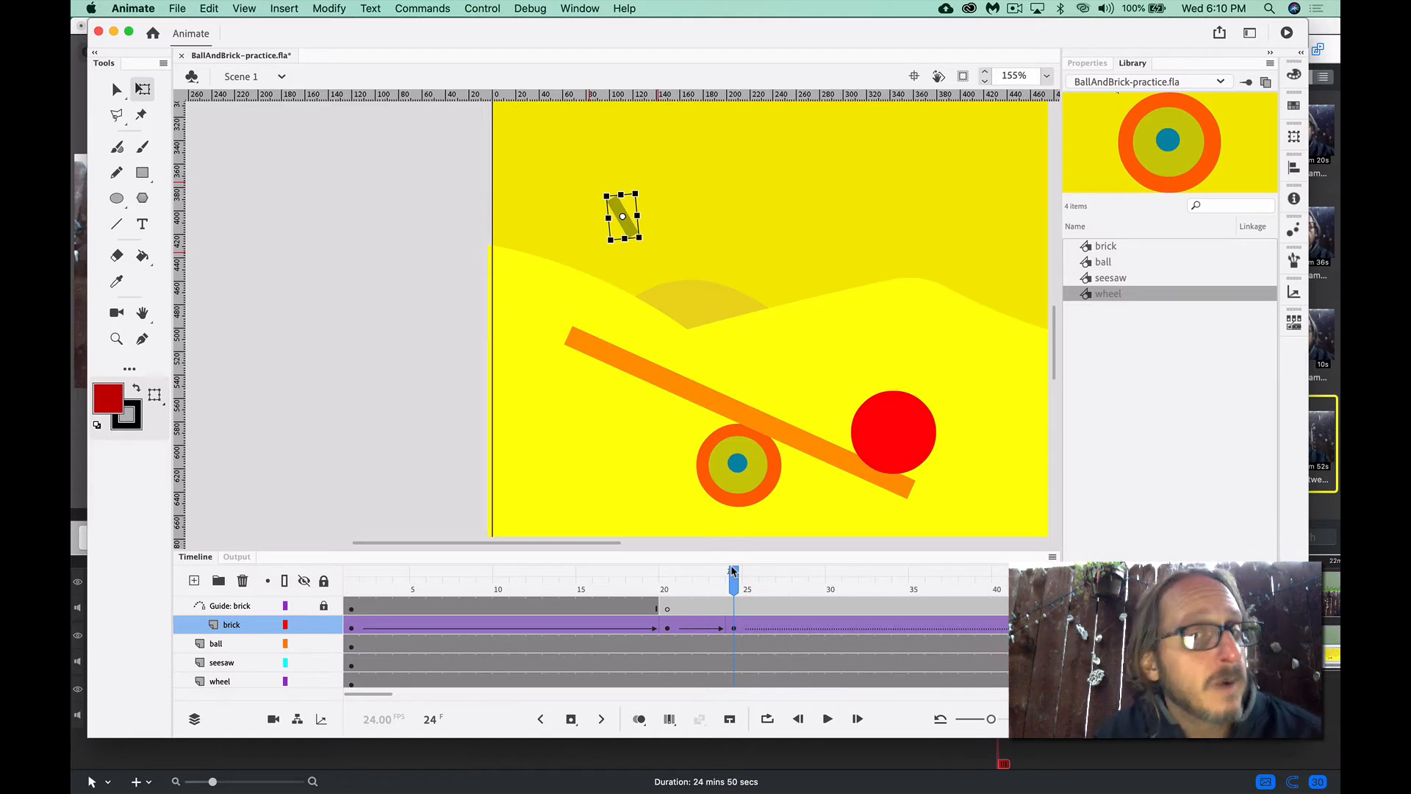
left_click(734, 630)
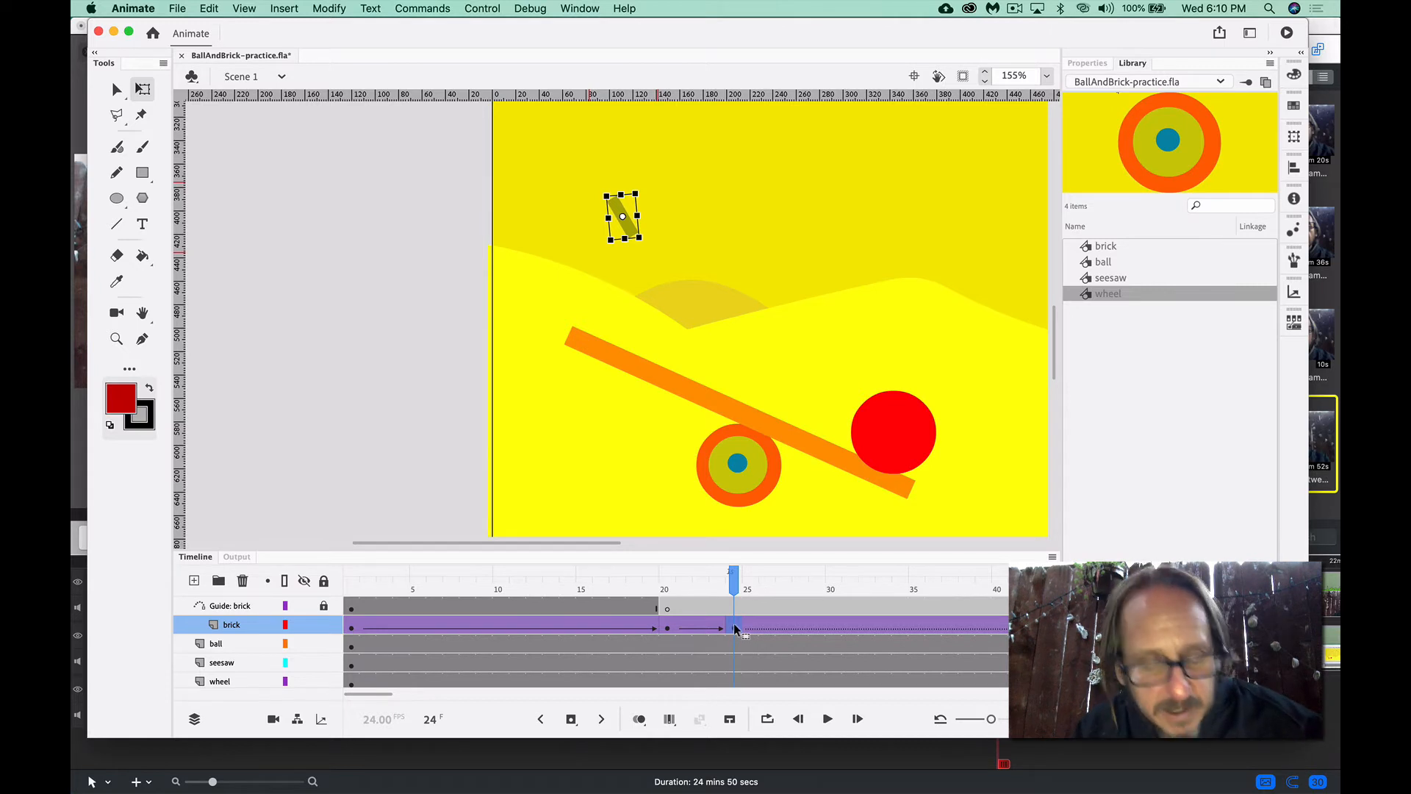
Duplicate the brick's frame 24 keyframe at frame 26 to hold it in mid-air, and scrub through the bounce to check it
left_click_drag(759, 628, 770, 592)
left_click(750, 592)
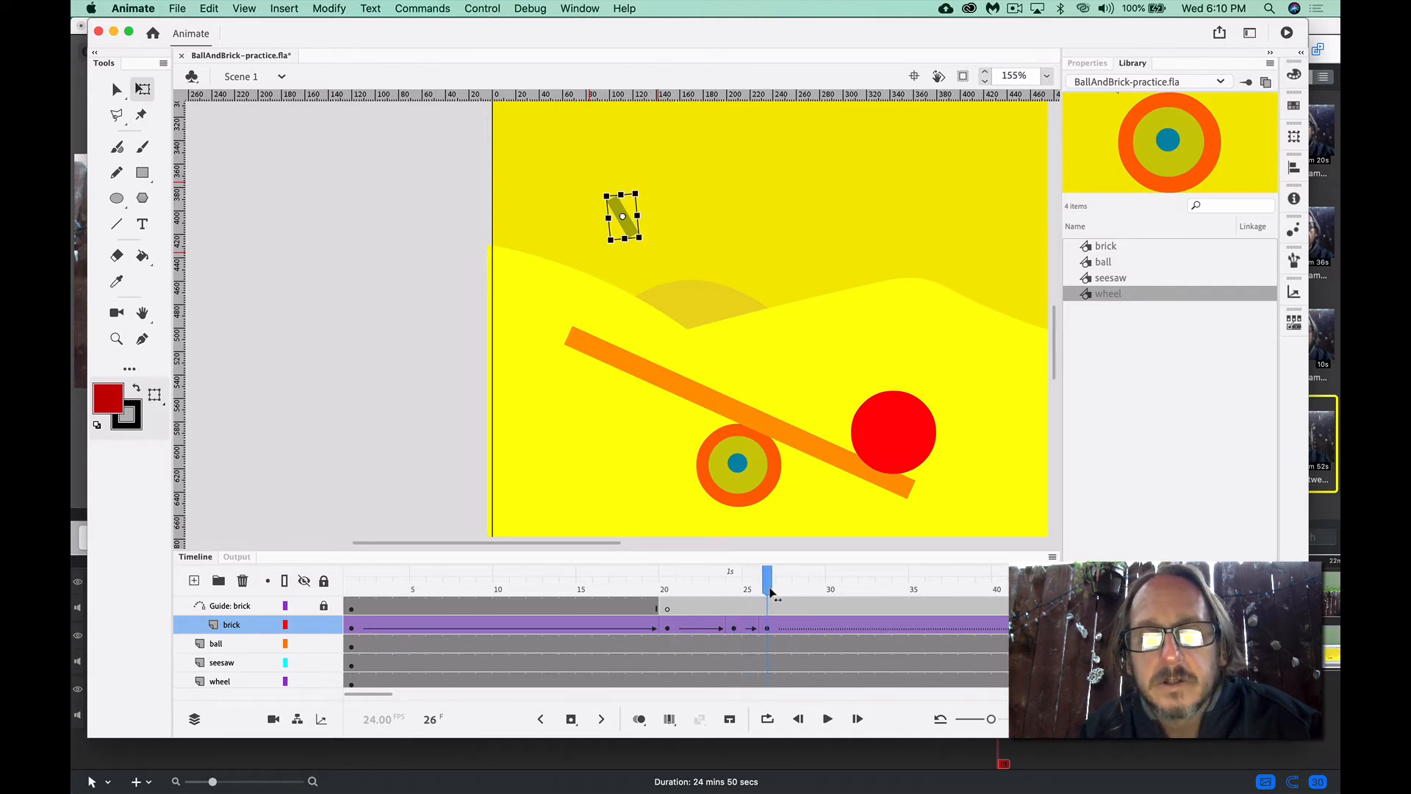
left_click_drag(562, 590, 734, 595)
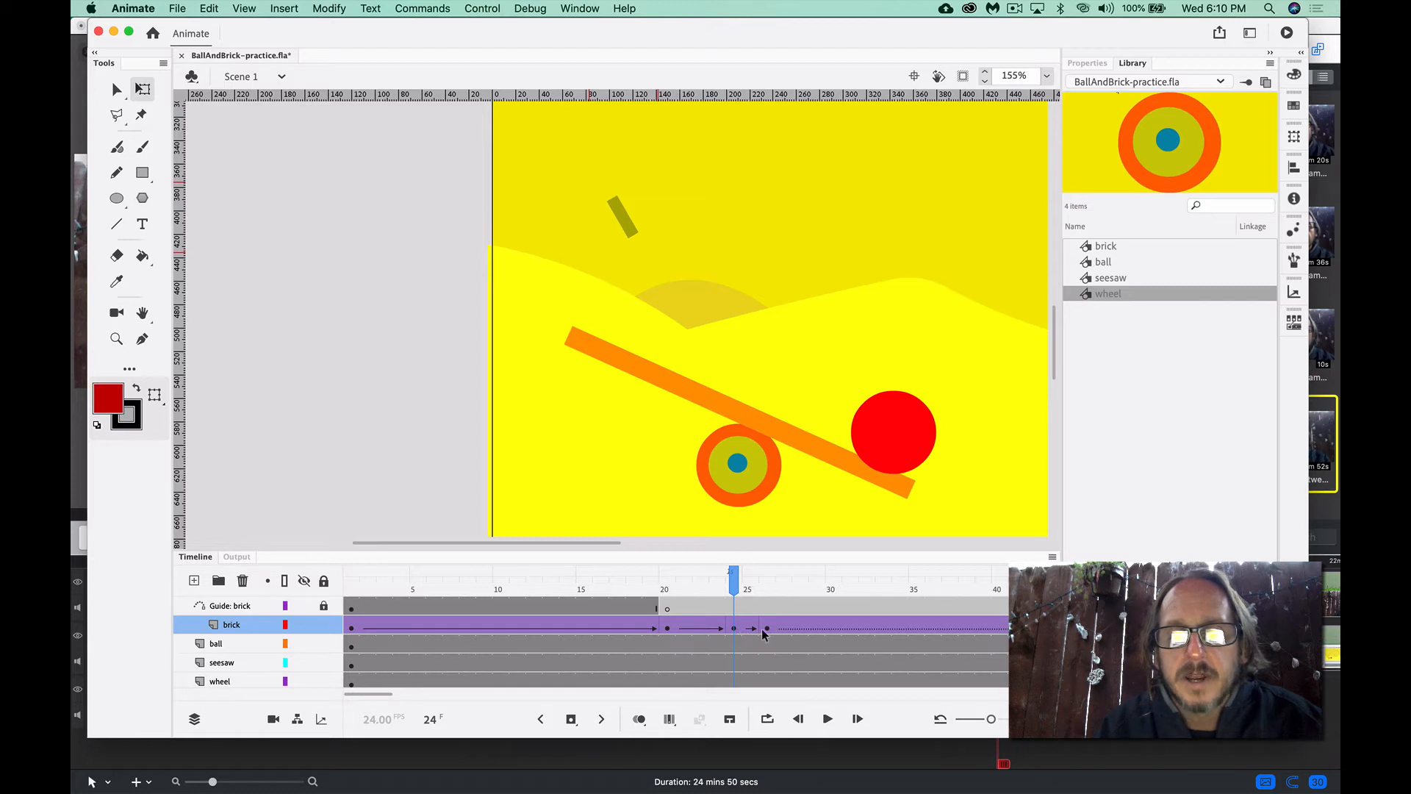
left_click_drag(736, 595, 765, 589)
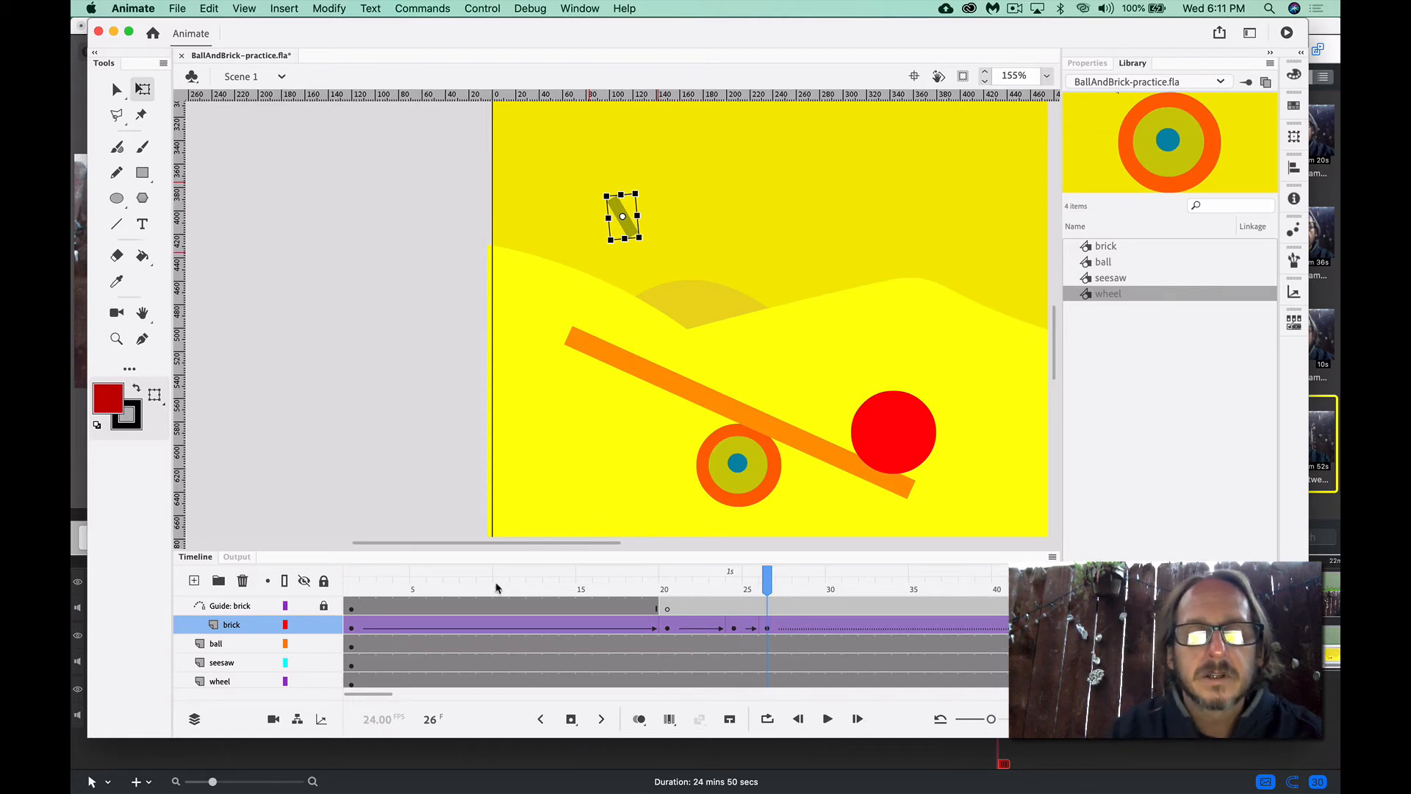
left_click_drag(497, 585, 668, 587)
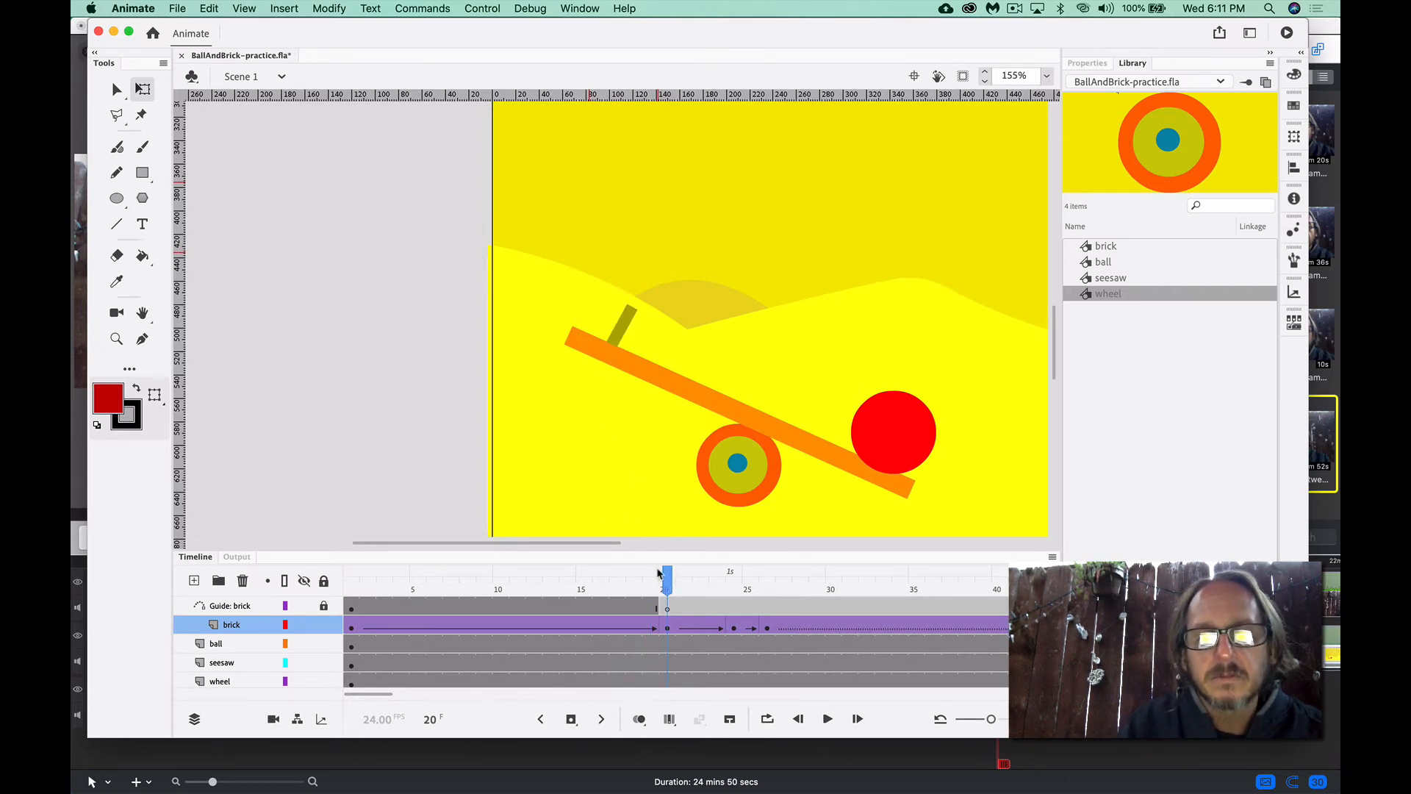
left_click_drag(665, 579, 733, 580)
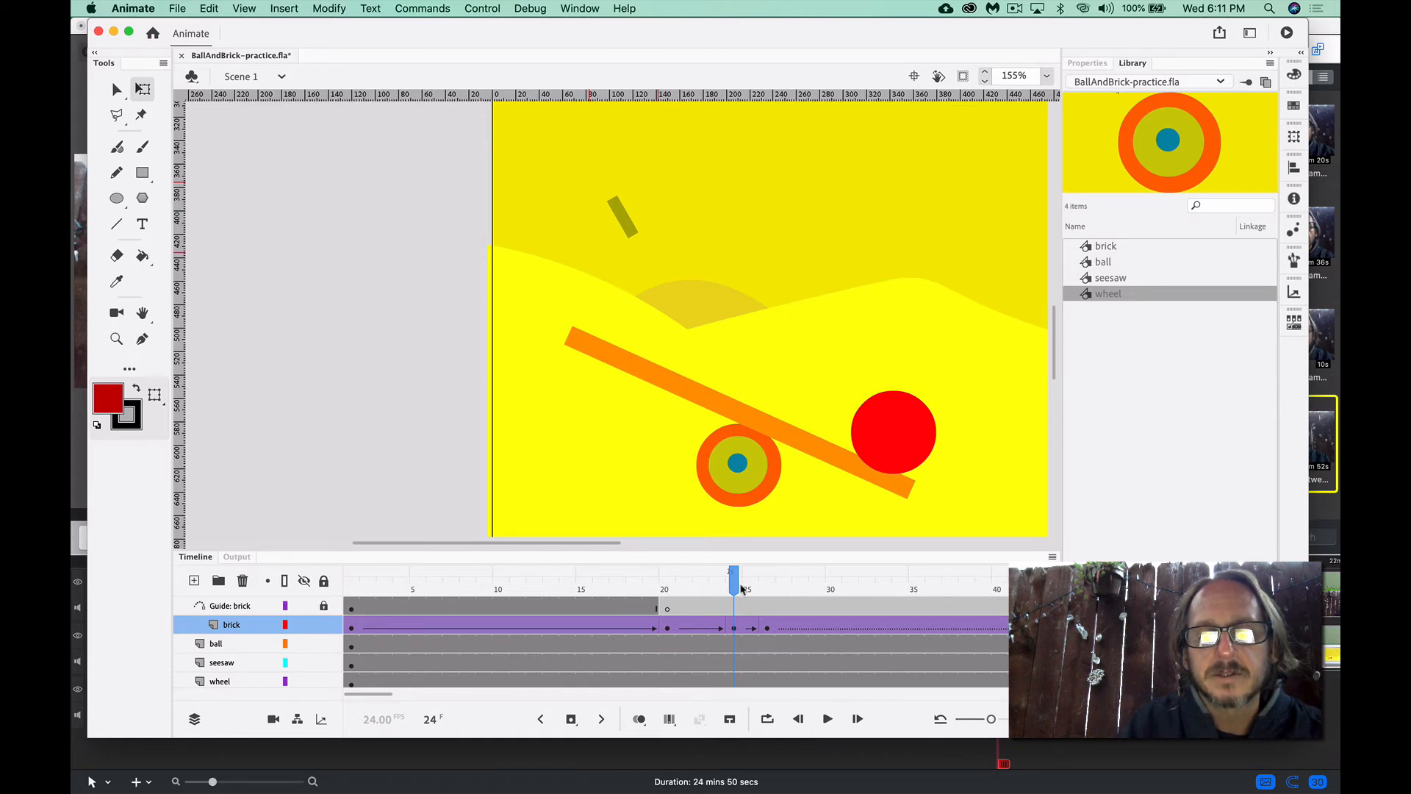
left_click_drag(733, 582, 666, 585)
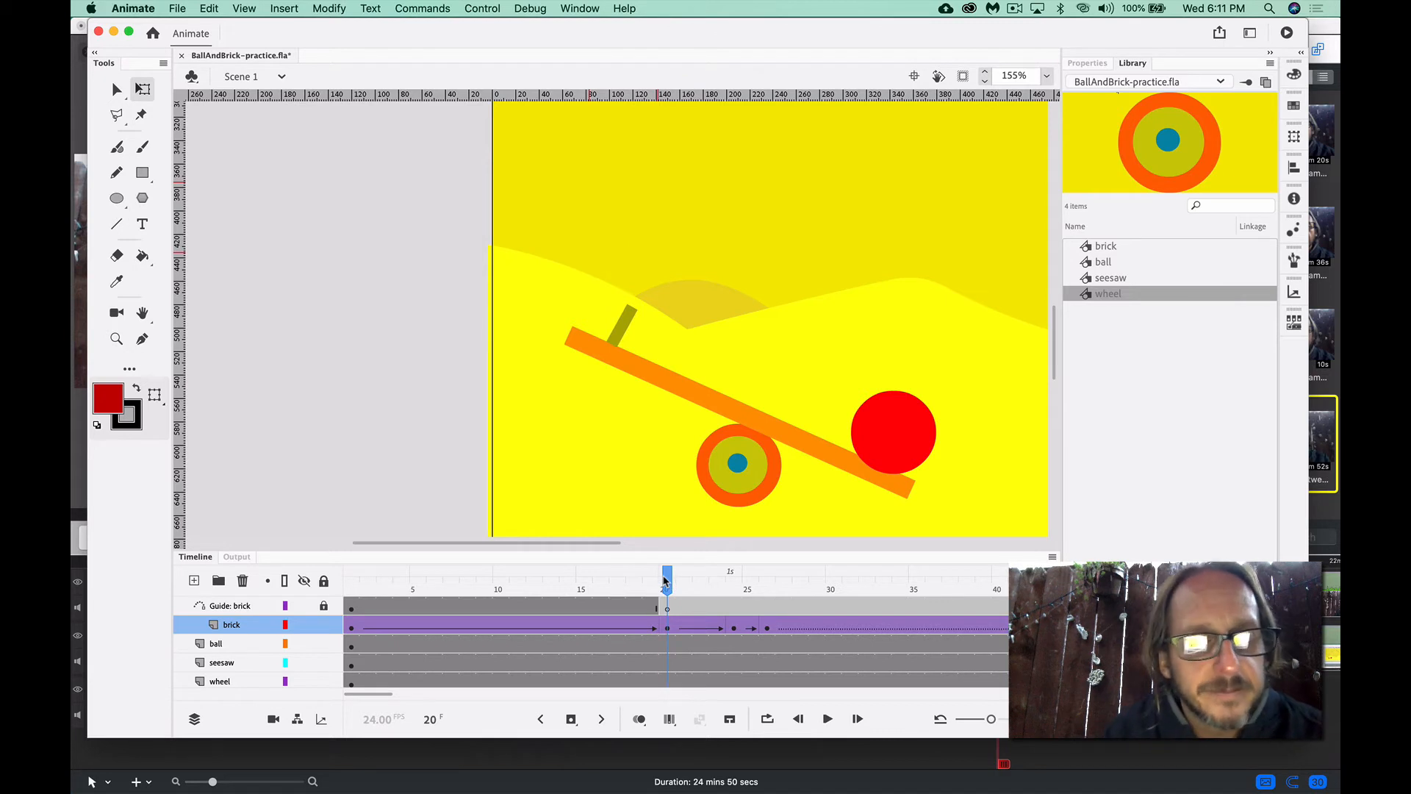
Create a classic tween on the seesaw layer starting from its frame 1 keyframe
left_click(667, 664)
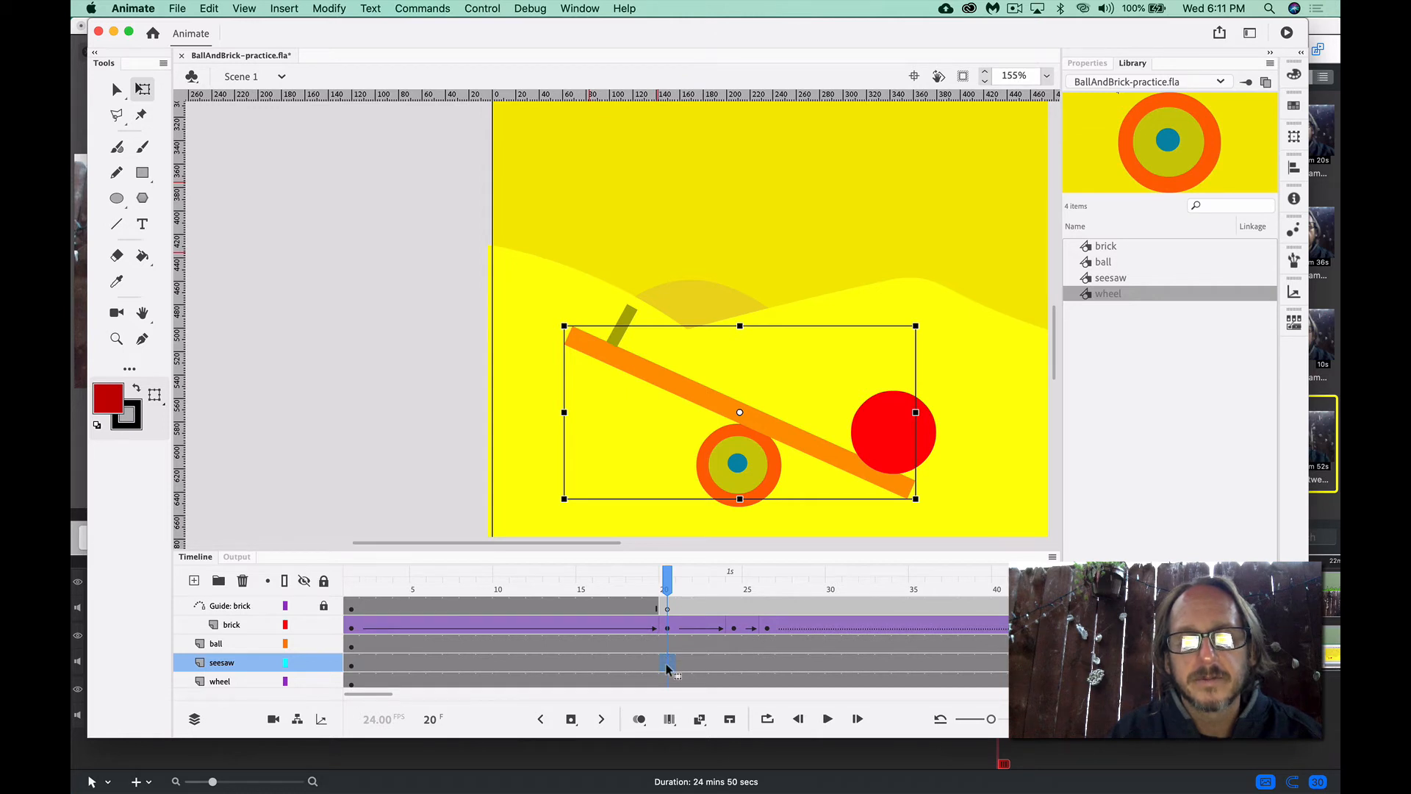
left_click(352, 666)
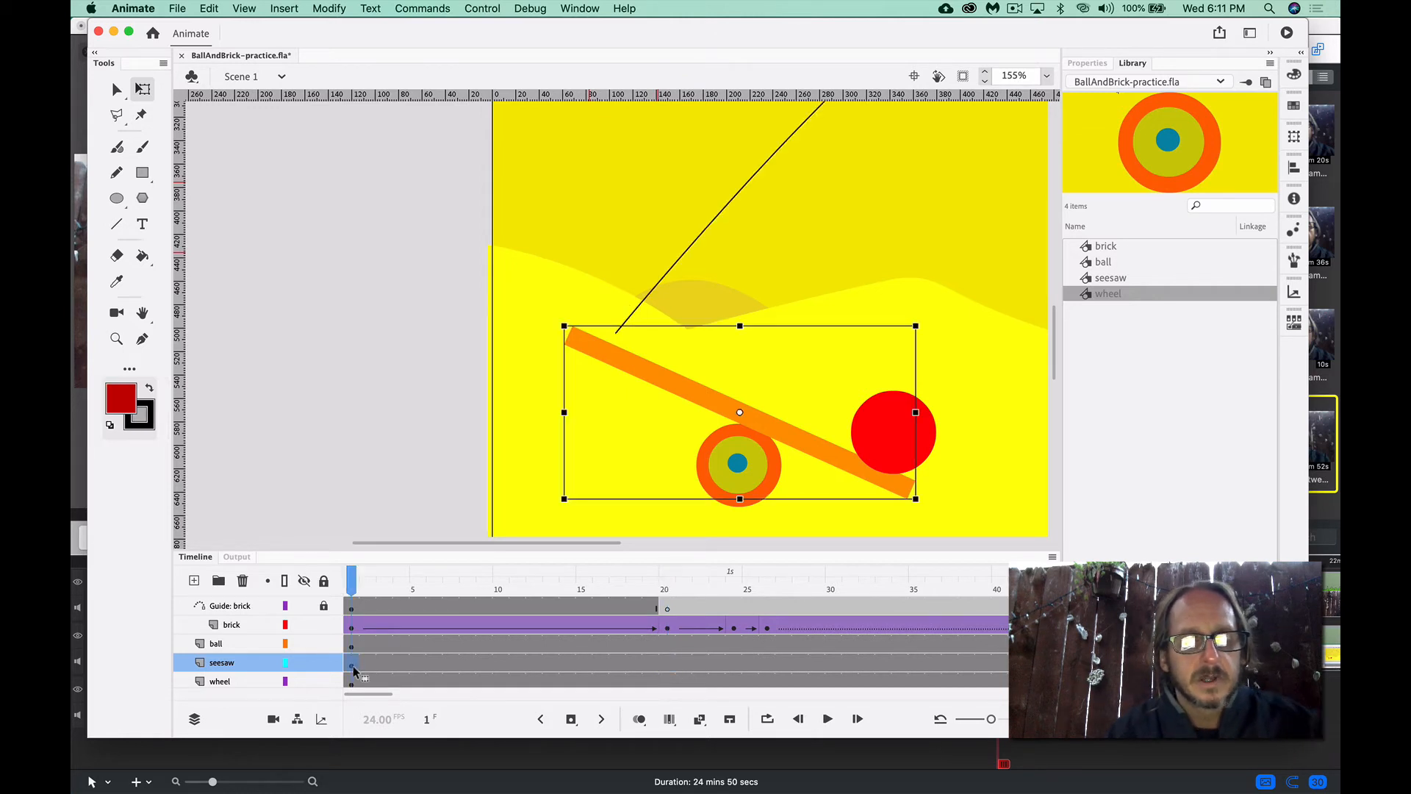
right_click(352, 667)
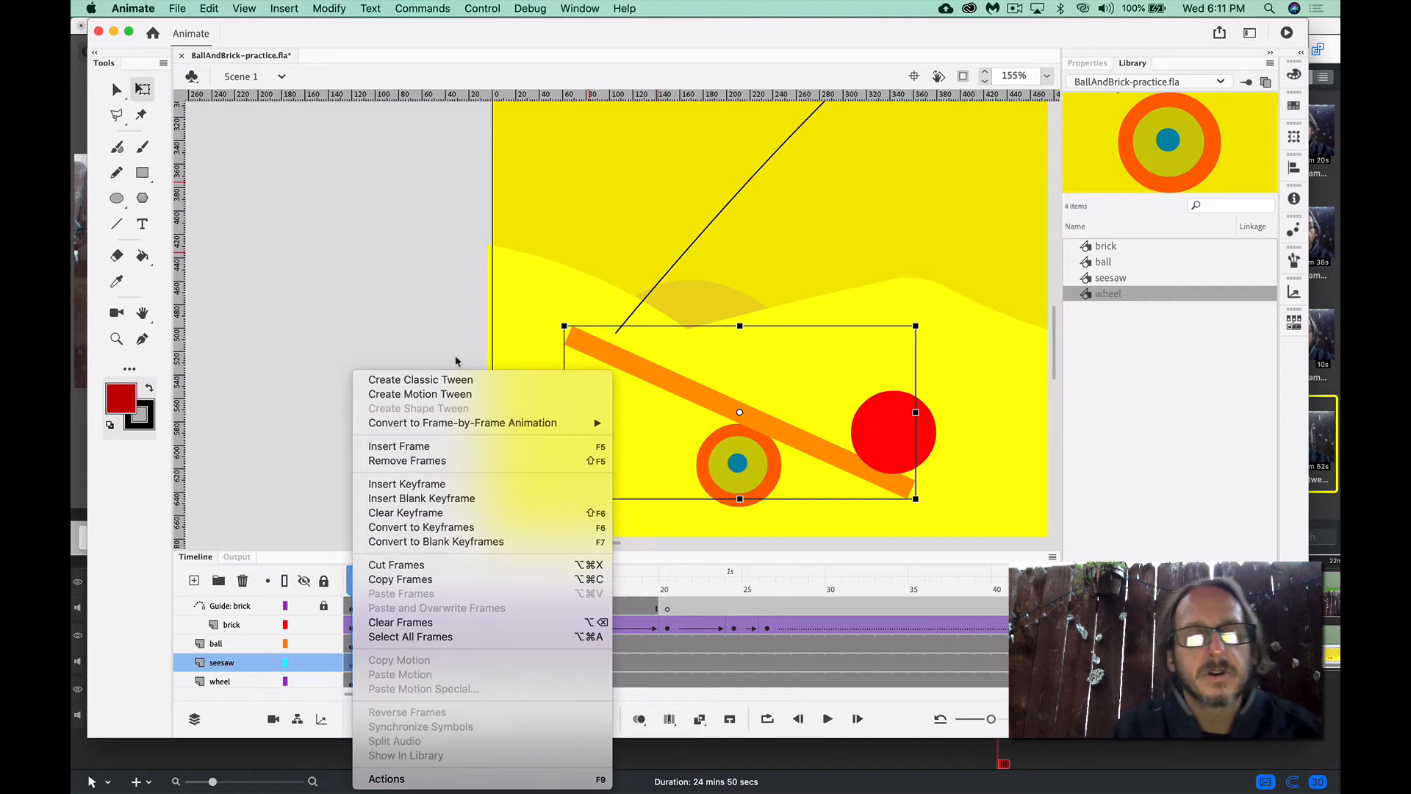
left_click(456, 380)
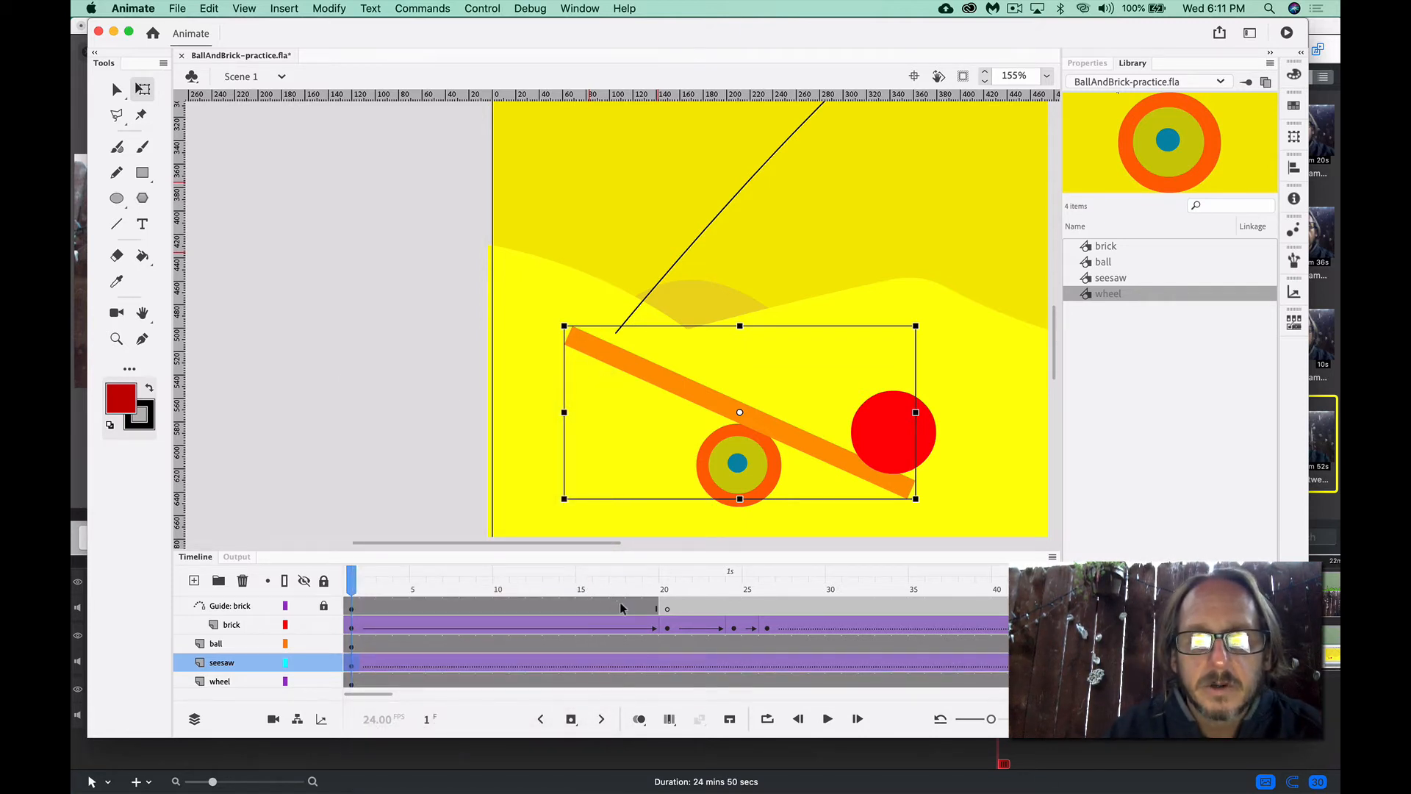
Copy the seesaw layer's frame 1 keyframe to frame 20, where the brick hits the see-saw
left_click_drag(565, 594, 676, 588)
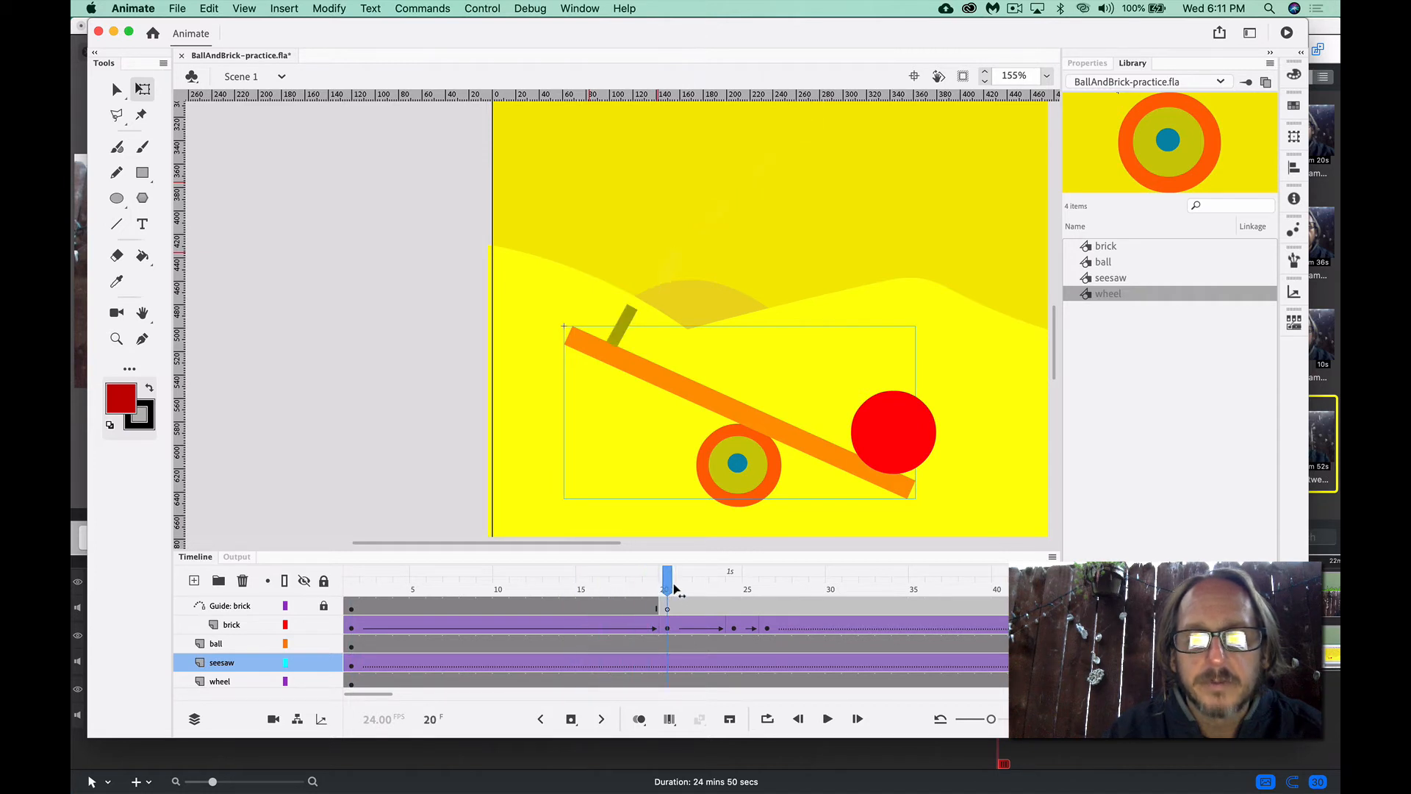
left_click(669, 663)
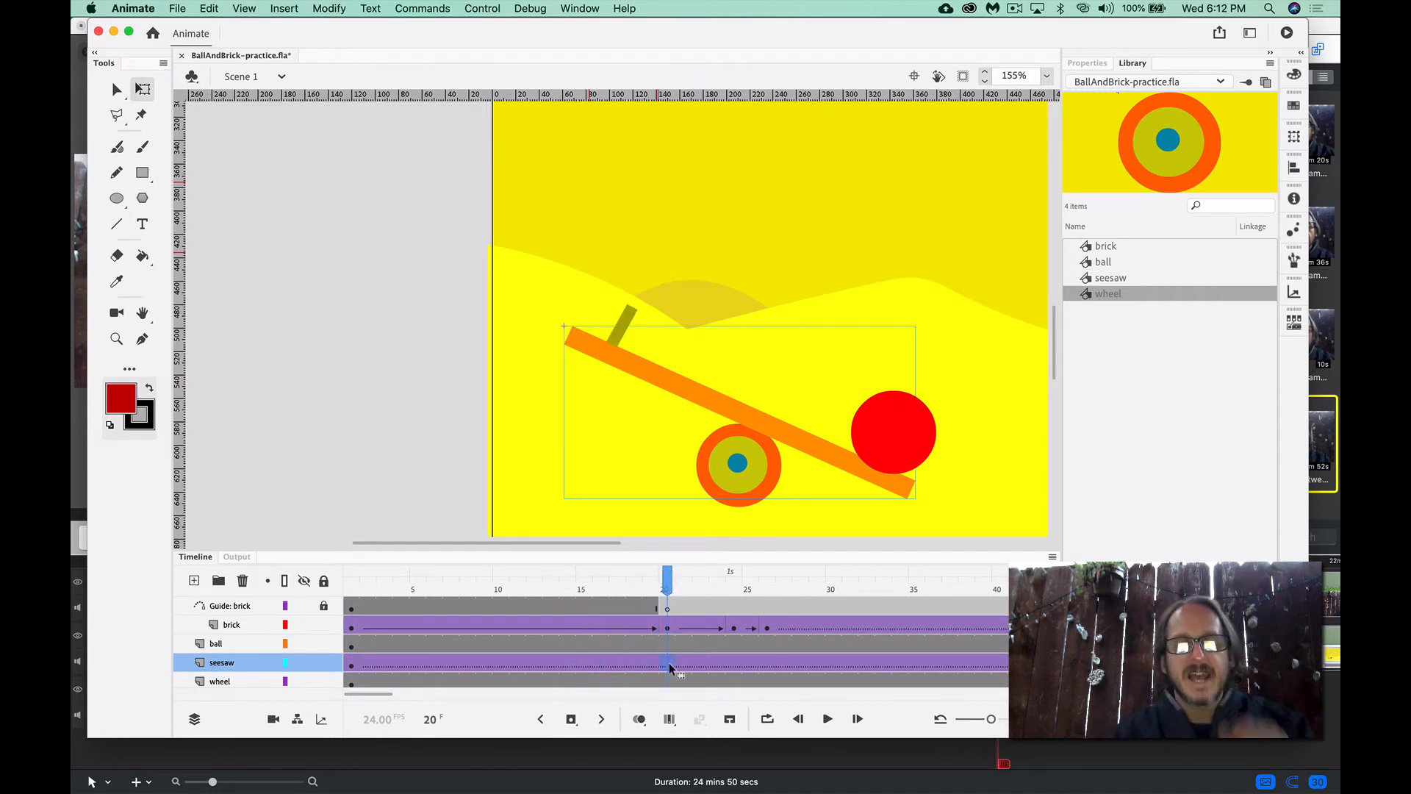
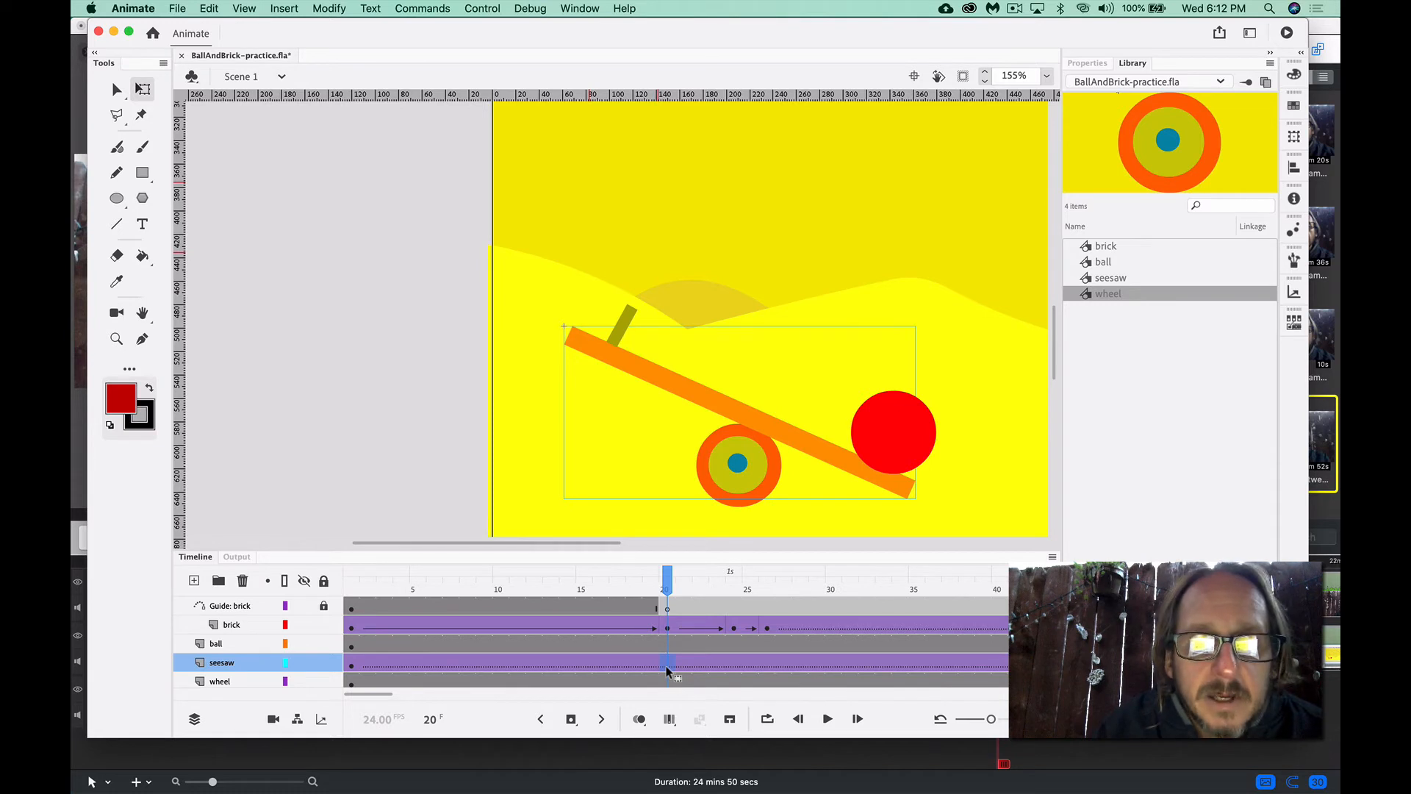
left_click(353, 665)
left_click_drag(354, 666, 669, 665)
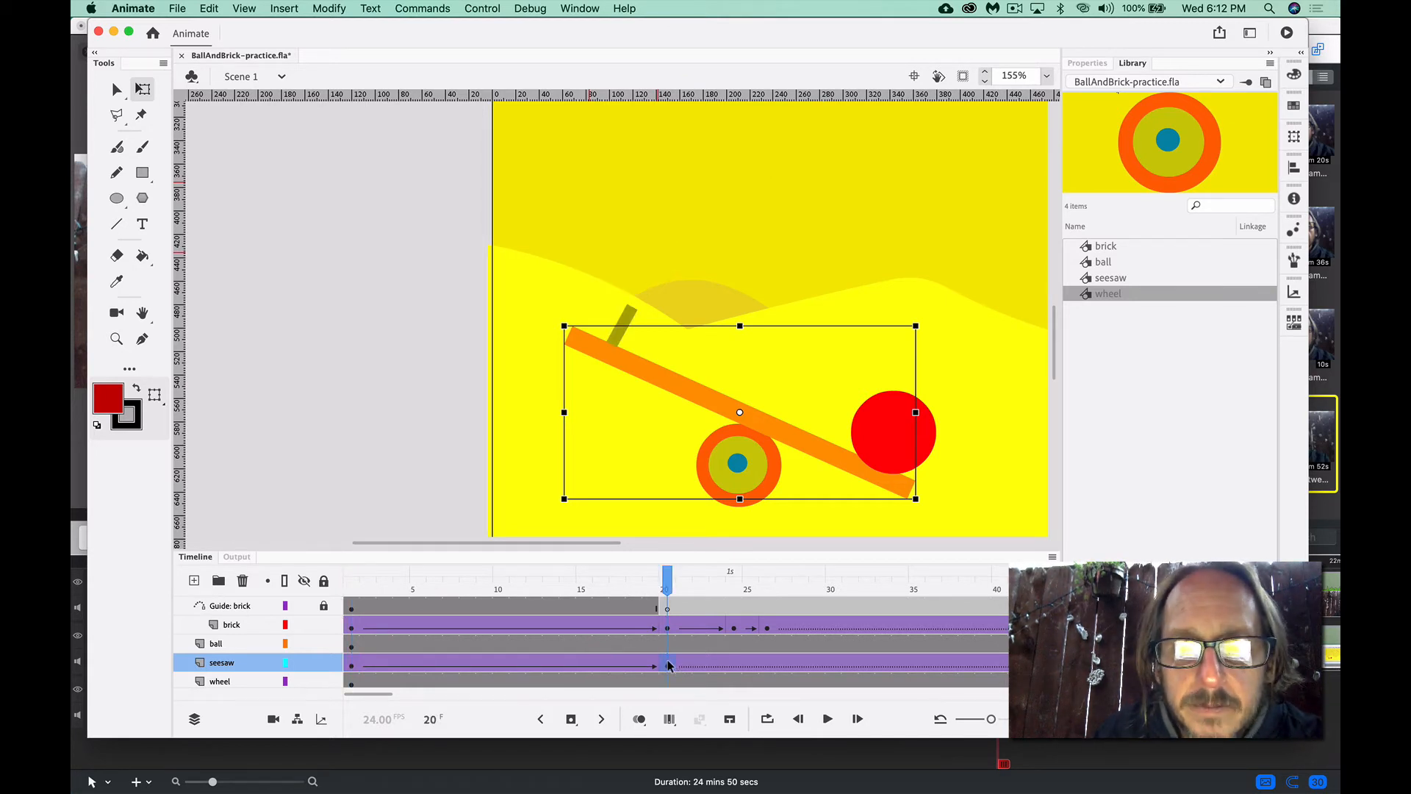
mouse_move(668, 577)
left_mouse_down()
mouse_move(623, 578)
mouse_move(668, 579)
left_mouse_up()
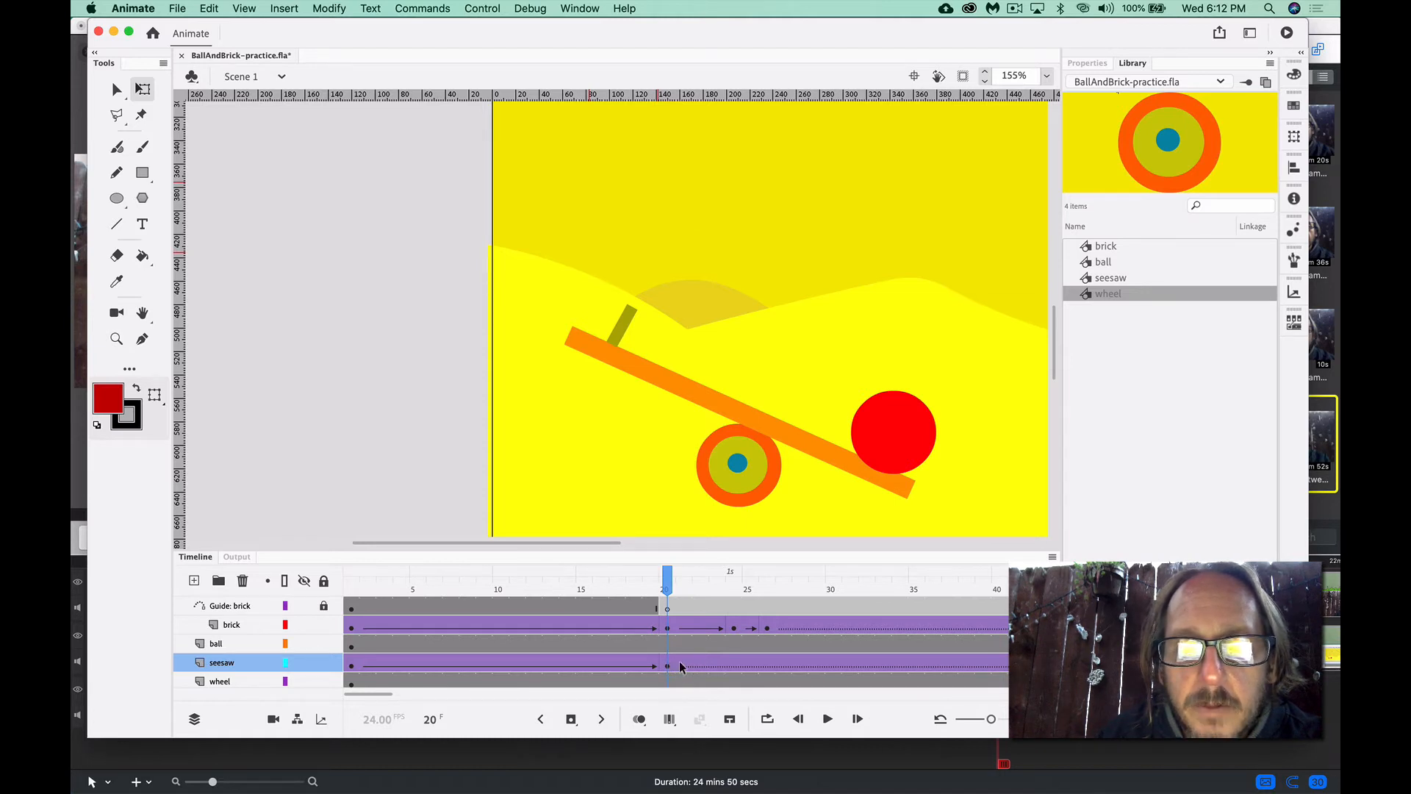
Copy the seesaw keyframe from frame 20 to frame 23 and rotate the see-saw counterclockwise there until its brick end tilts down
left_click(710, 667)
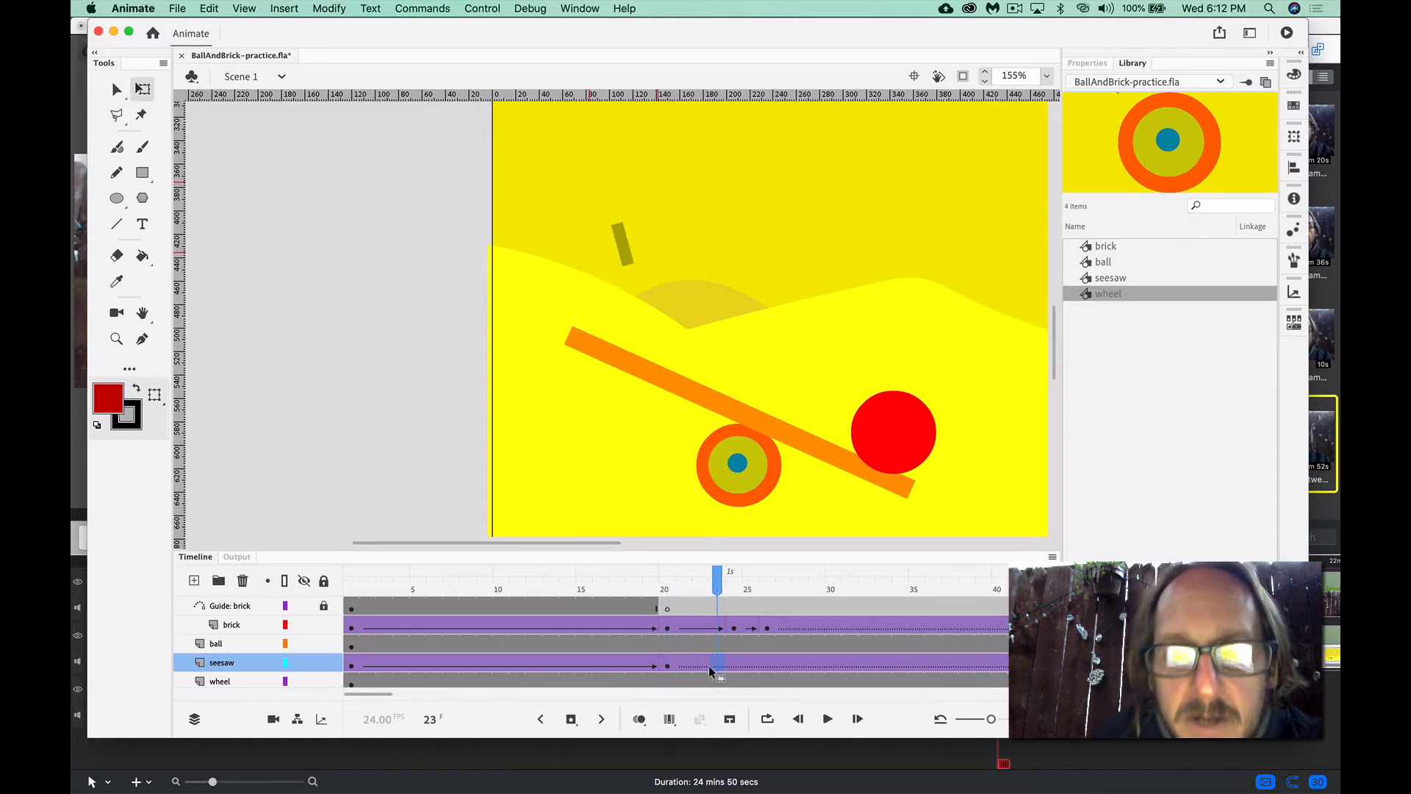
left_click(703, 665)
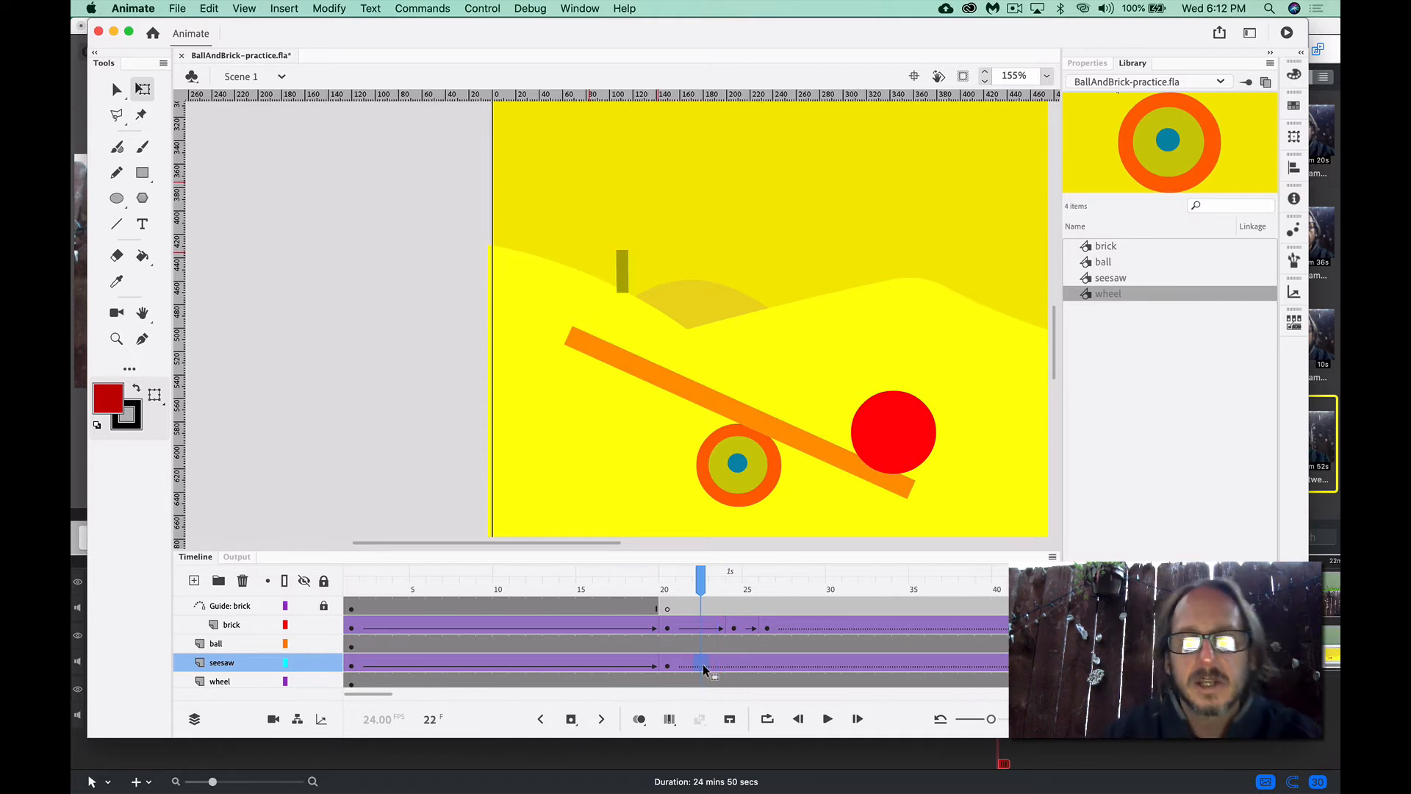
left_click(667, 667)
left_click_drag(667, 668, 716, 666)
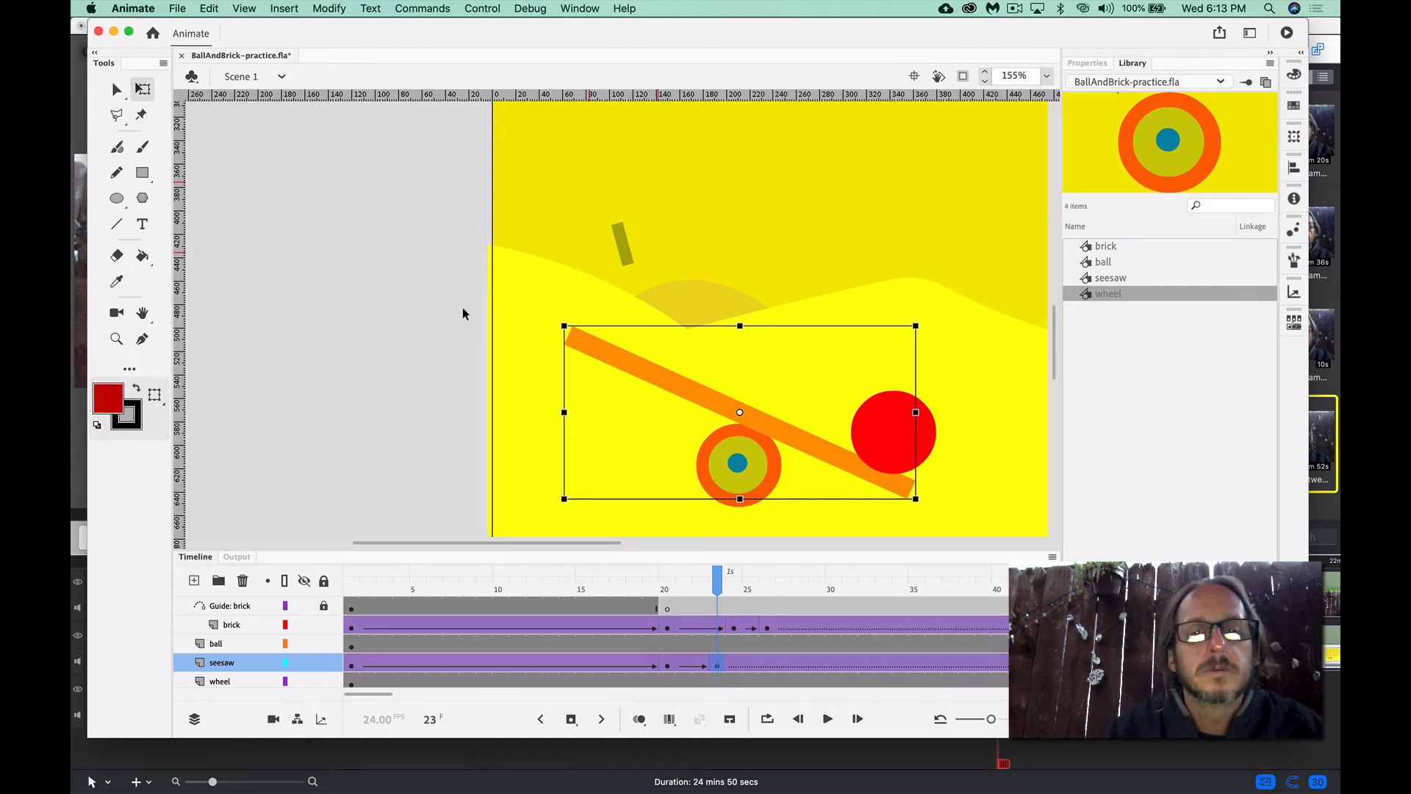
left_click_drag(558, 331, 502, 507)
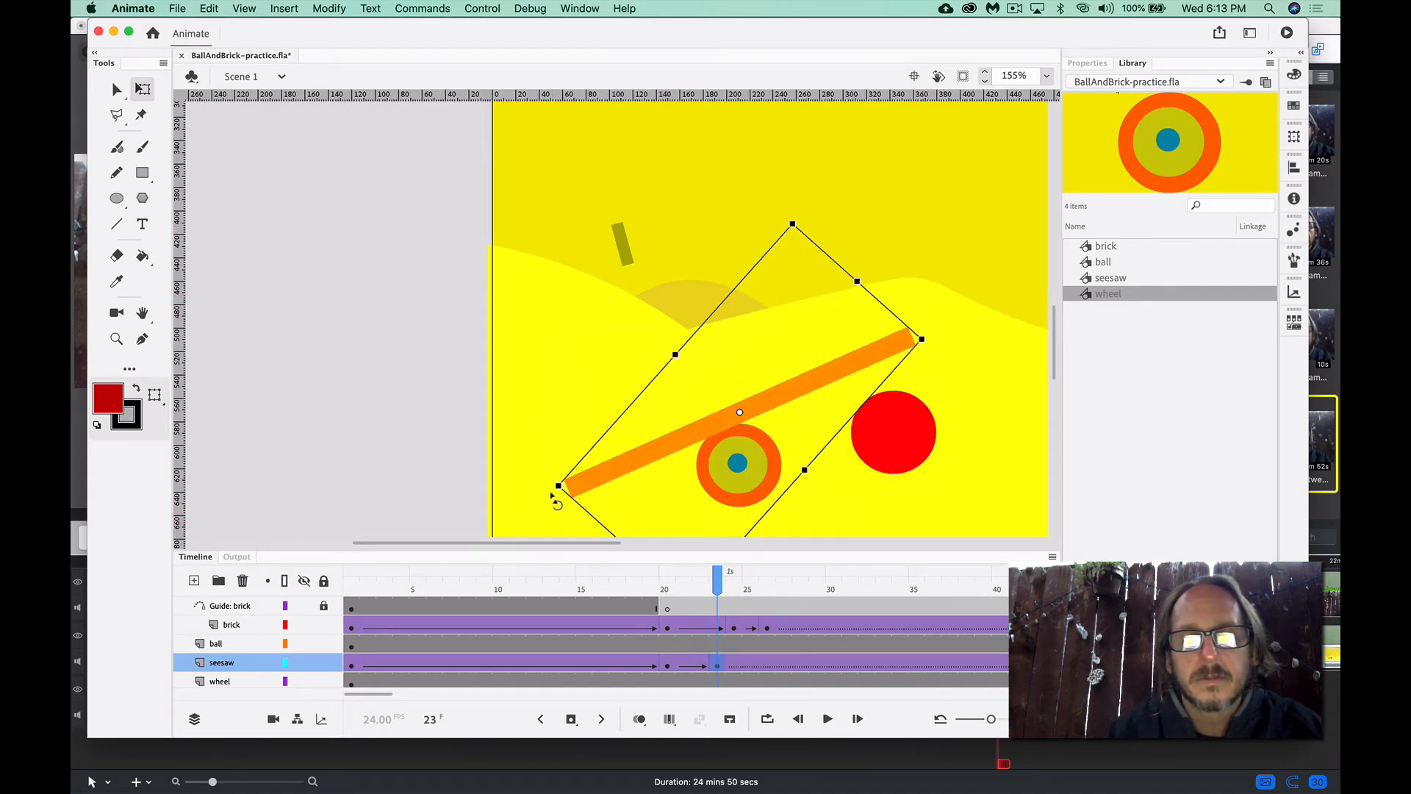
left_click_drag(554, 491, 552, 502)
left_click_drag(542, 585, 666, 586)
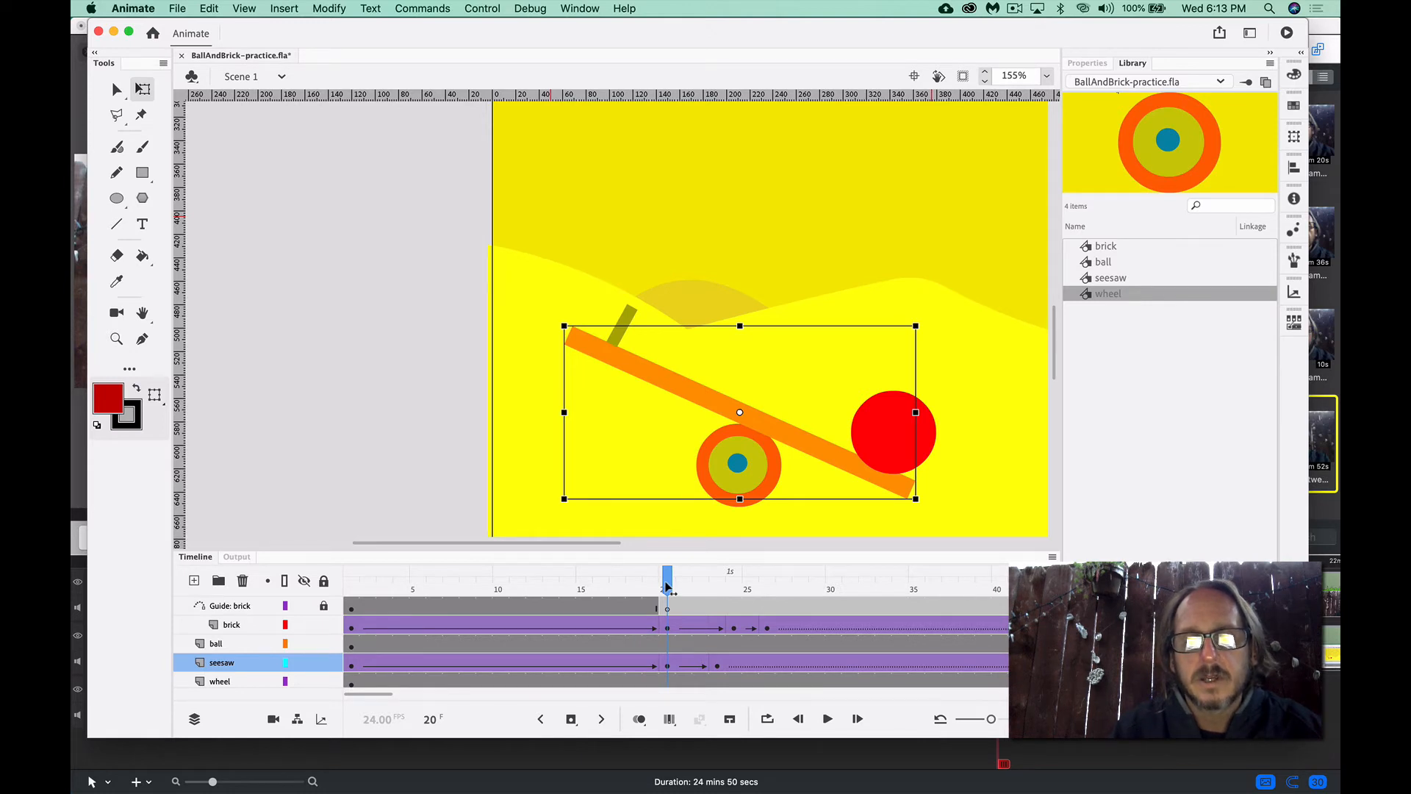
left_click_drag(667, 585, 724, 584)
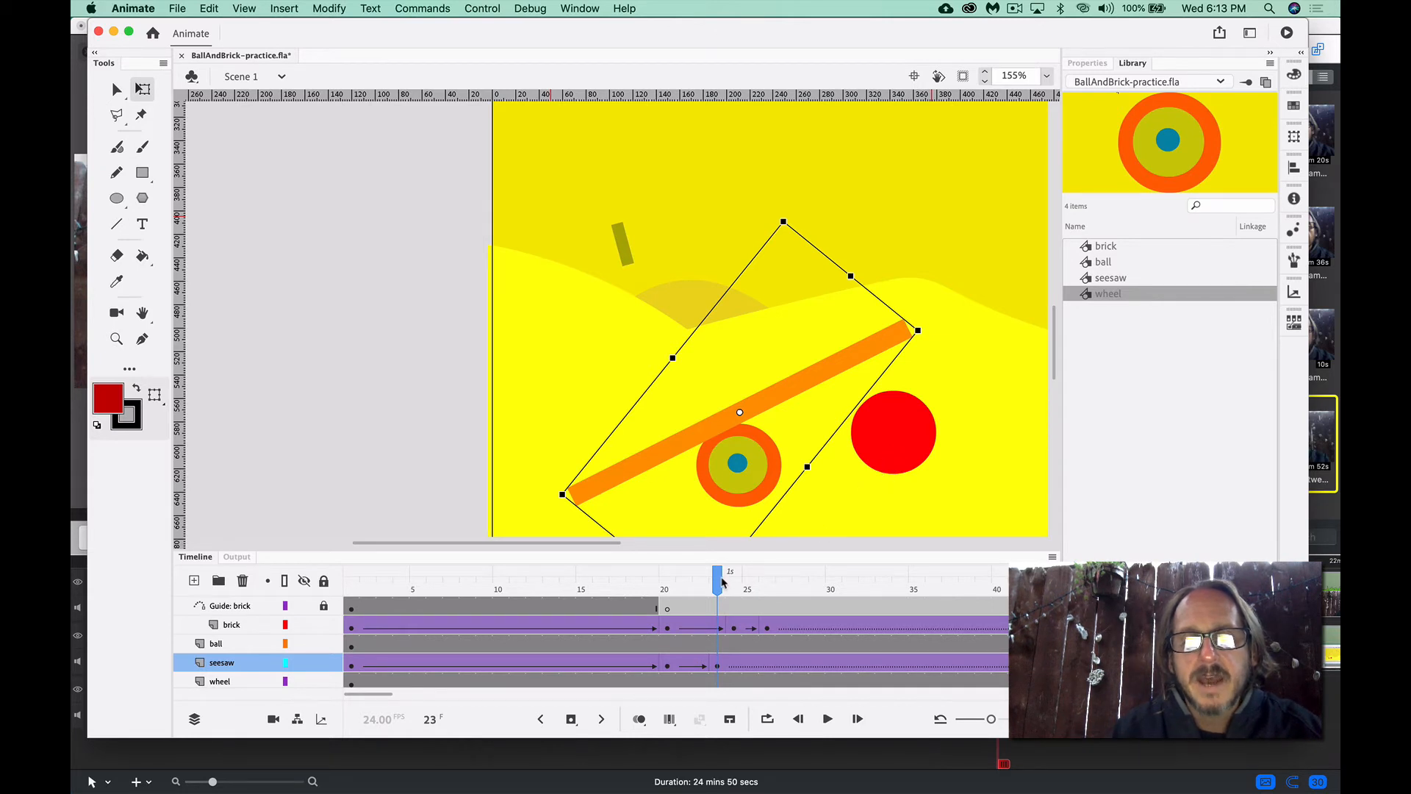
Save the file, test the movie from frame 1 and close the preview
left_click_drag(723, 580, 324, 588)
key("super+s")
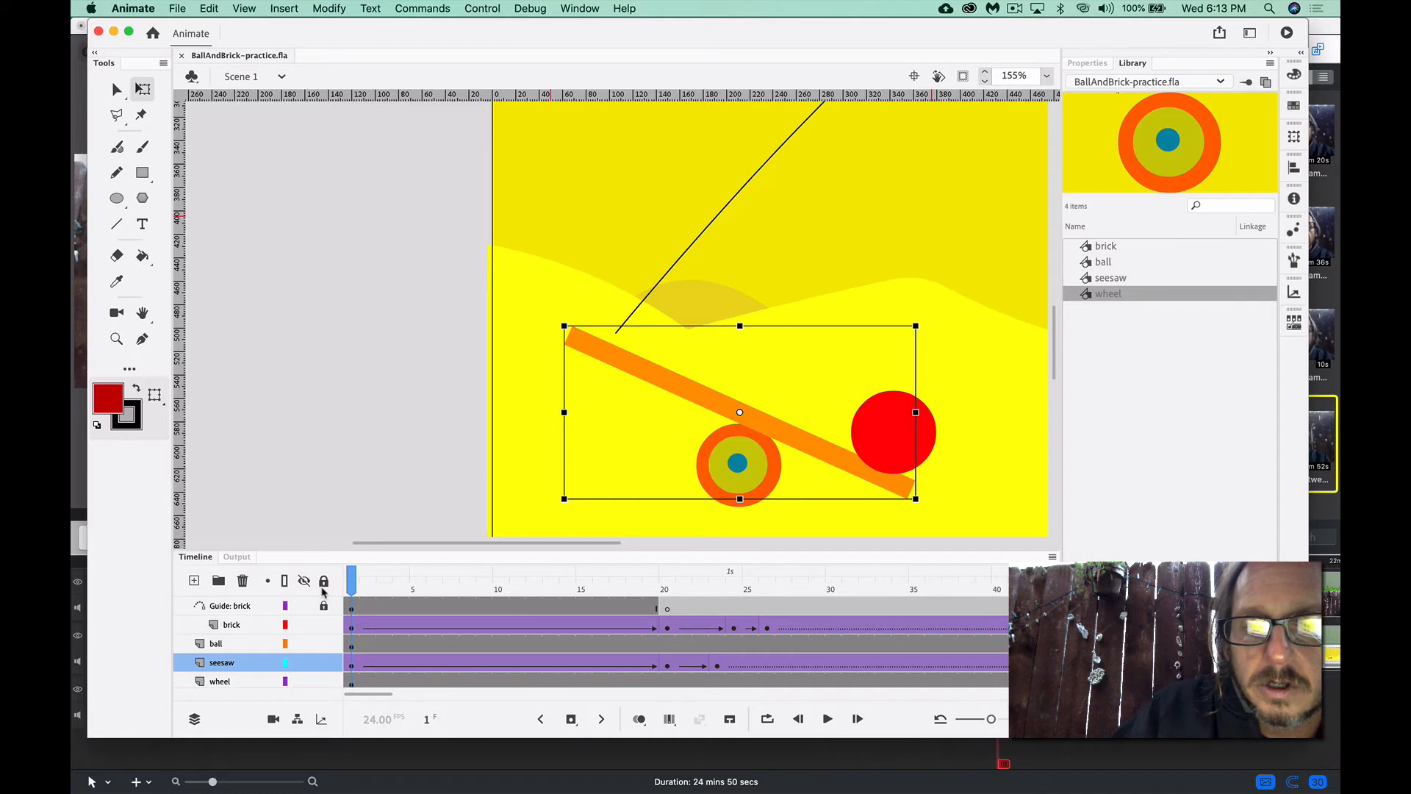
key("super+Return")
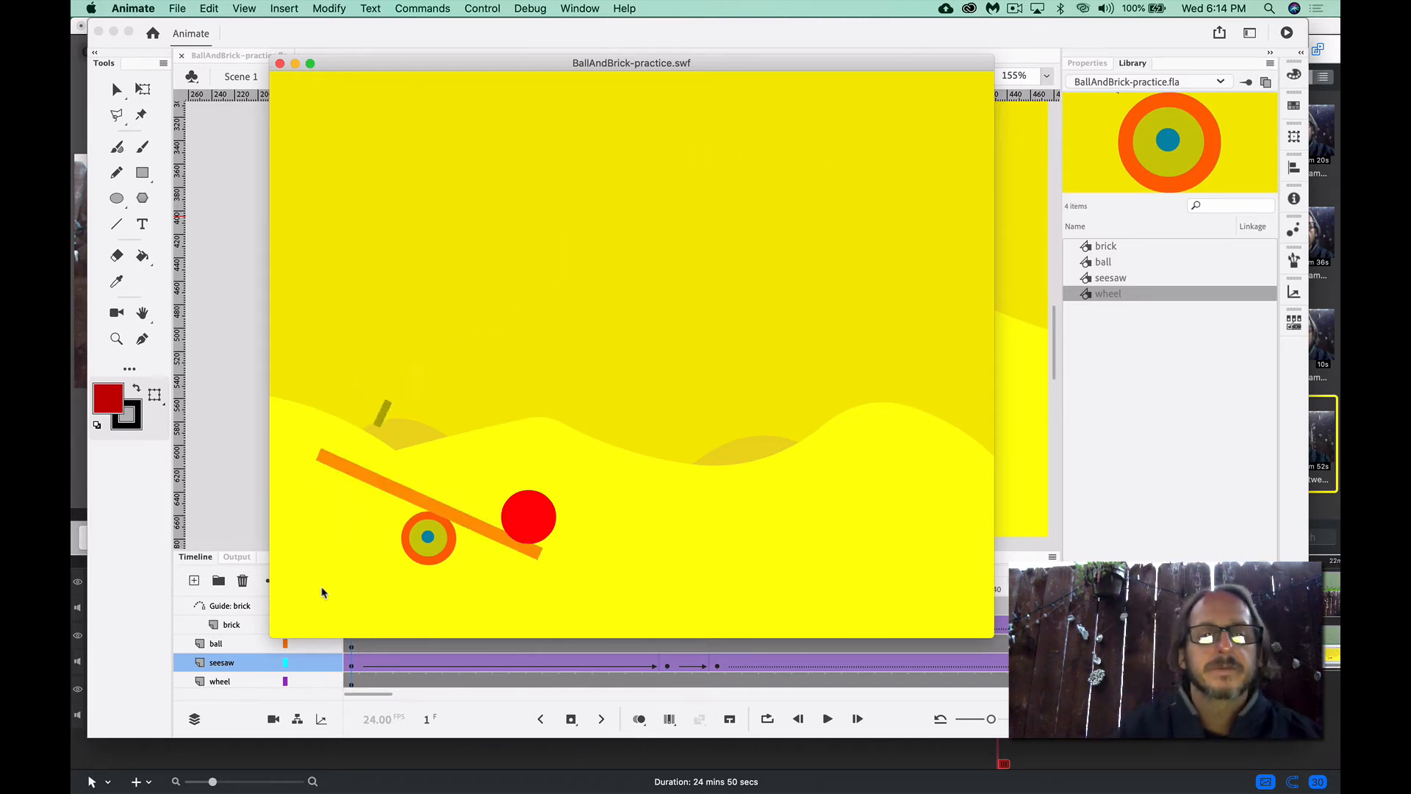
left_click(280, 64)
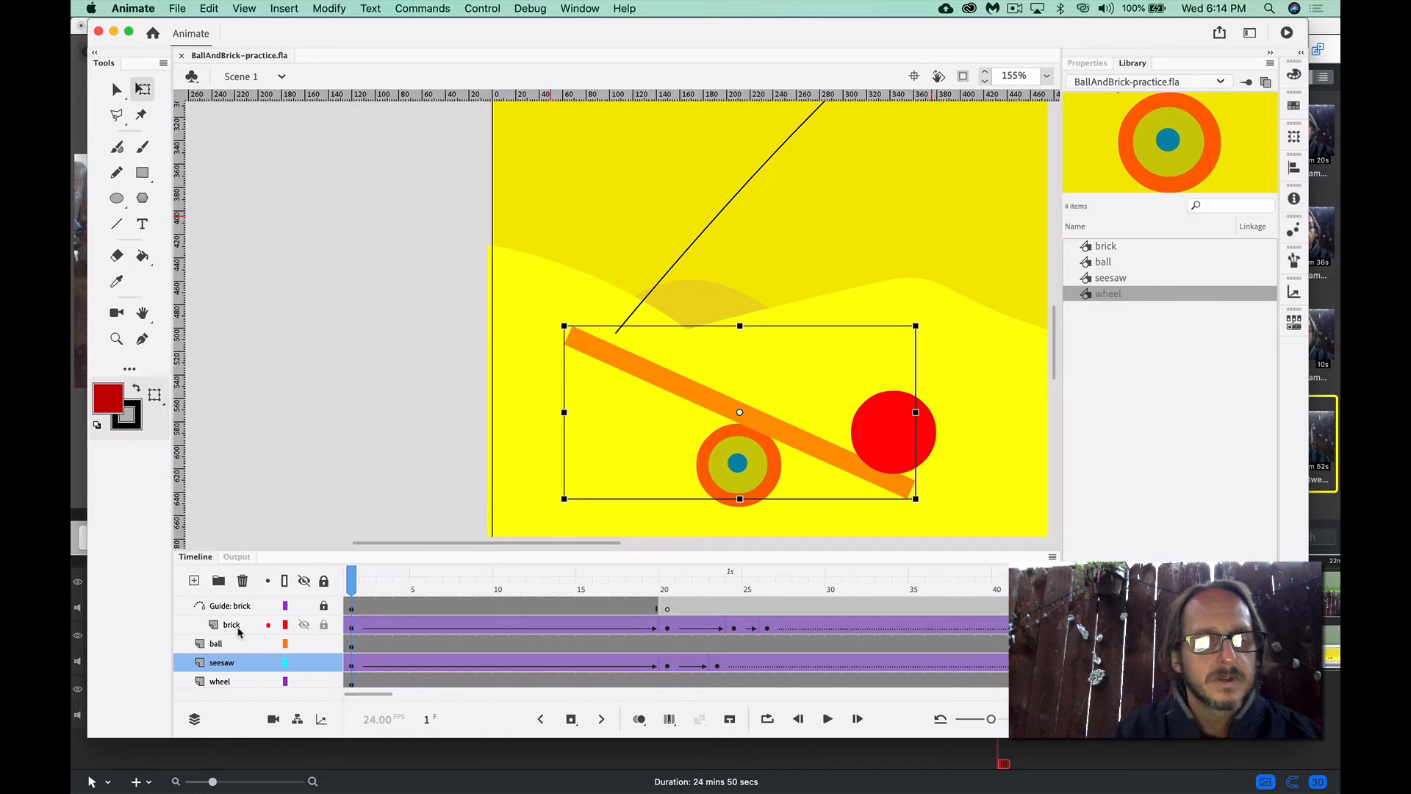
At frame 31, move the brick straight down onto the see-saw's lowered end and rotate it clockwise until it stands upright
left_click(766, 628)
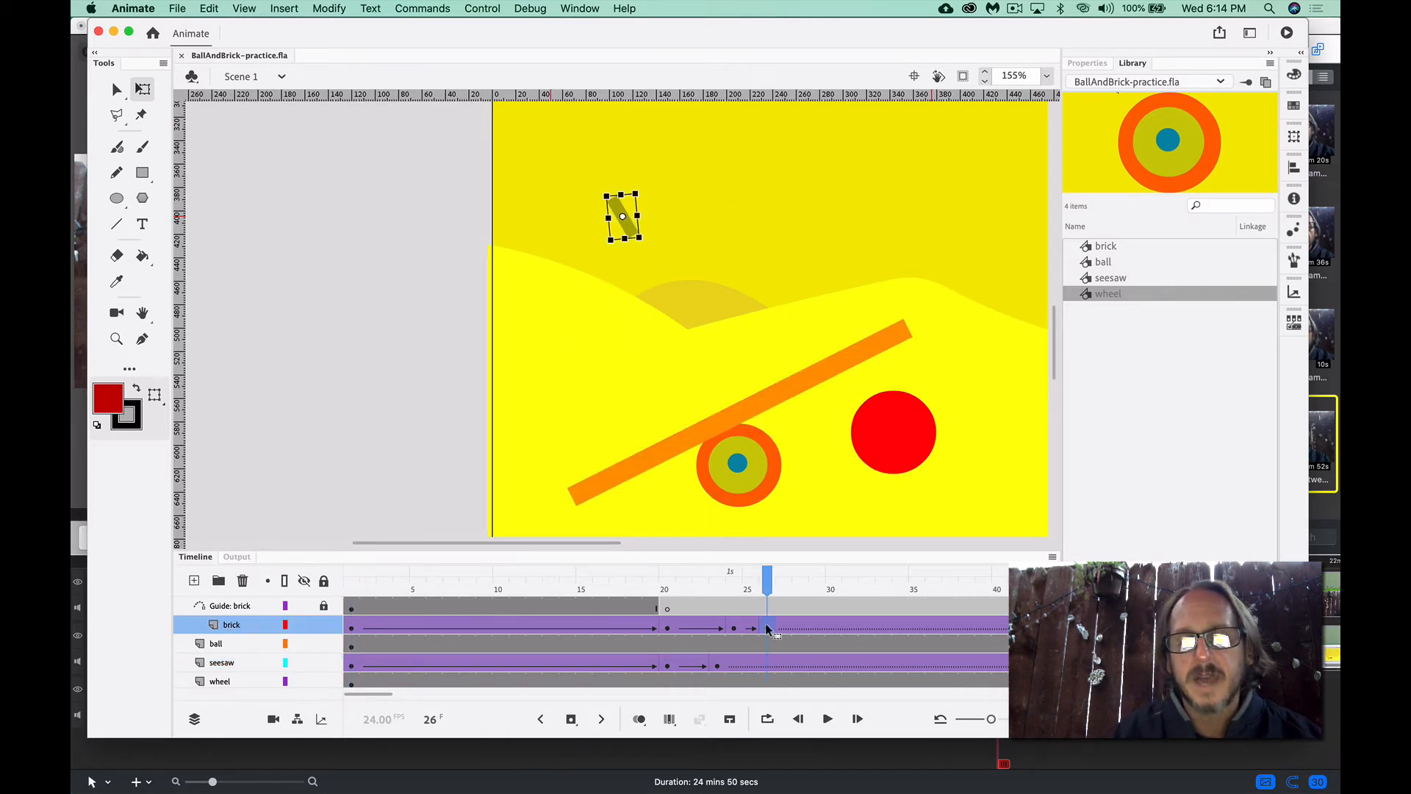
left_click(732, 629)
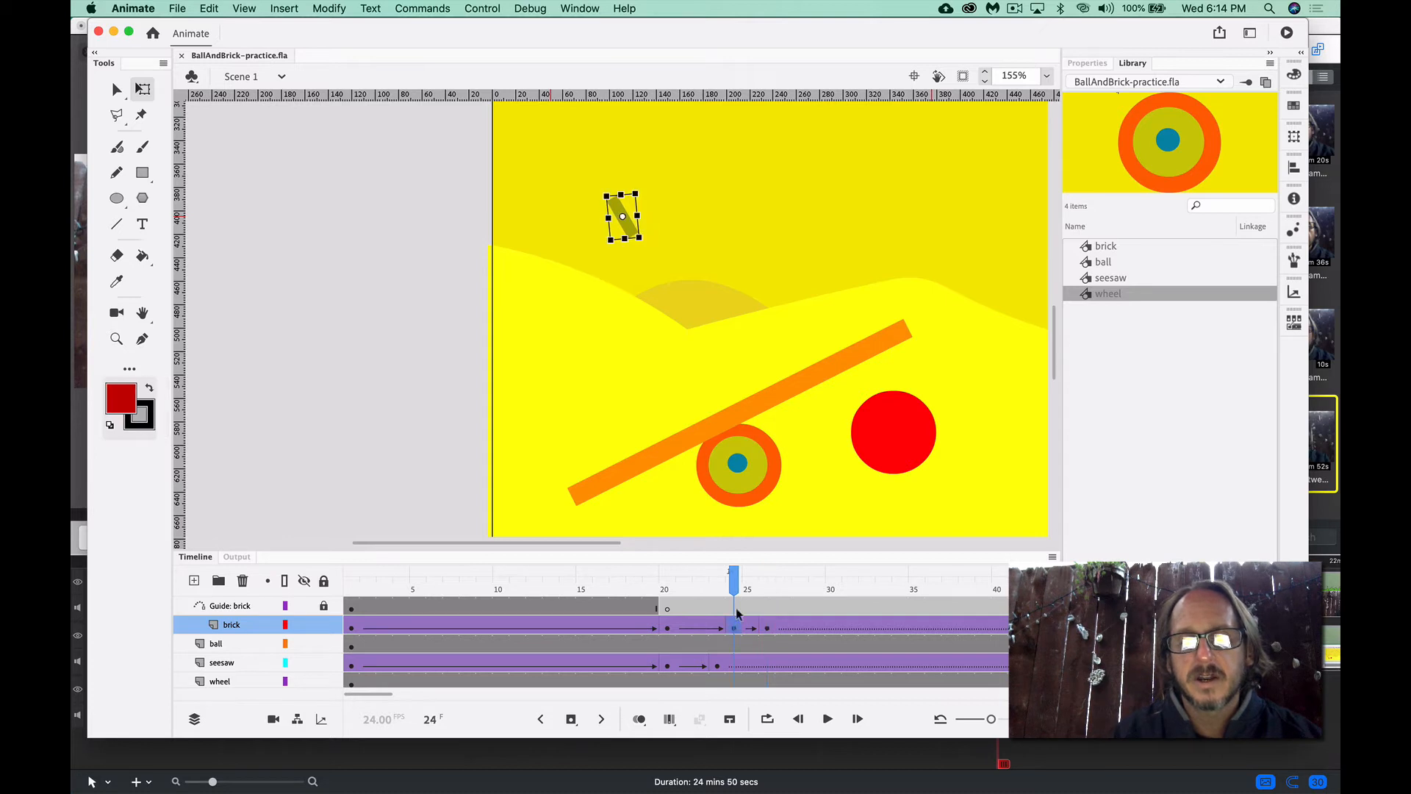
left_click_drag(736, 589, 765, 590)
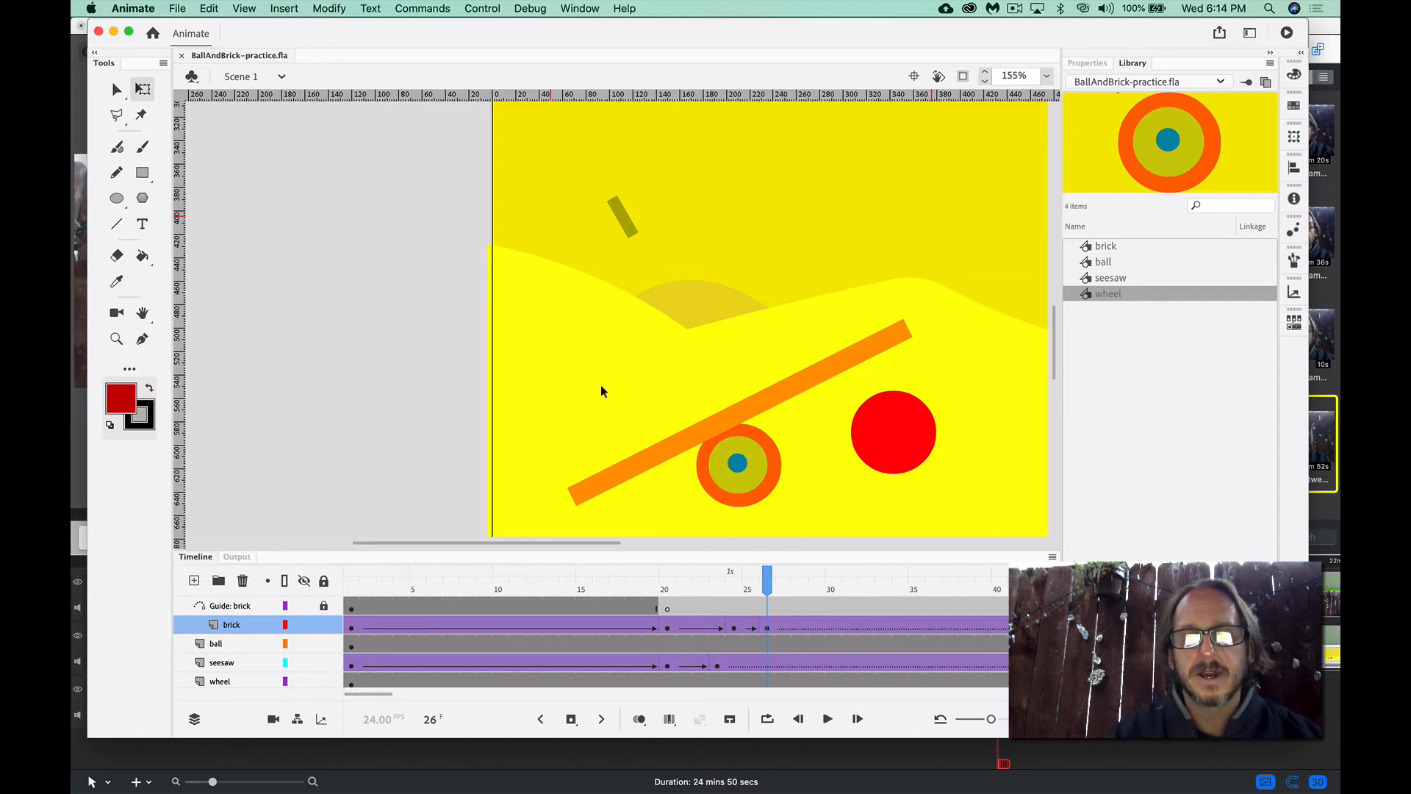
left_click(848, 628)
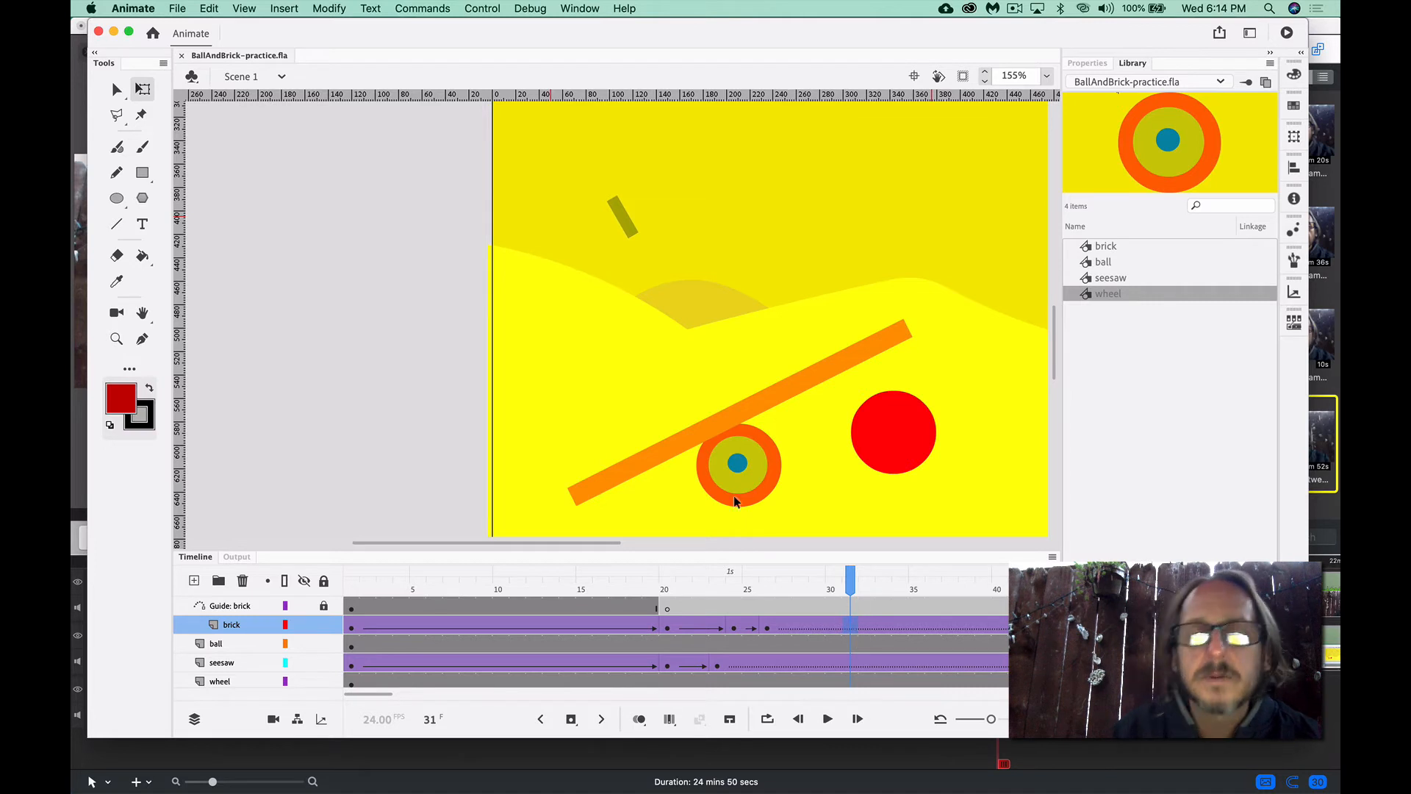
left_click_drag(623, 217, 667, 437)
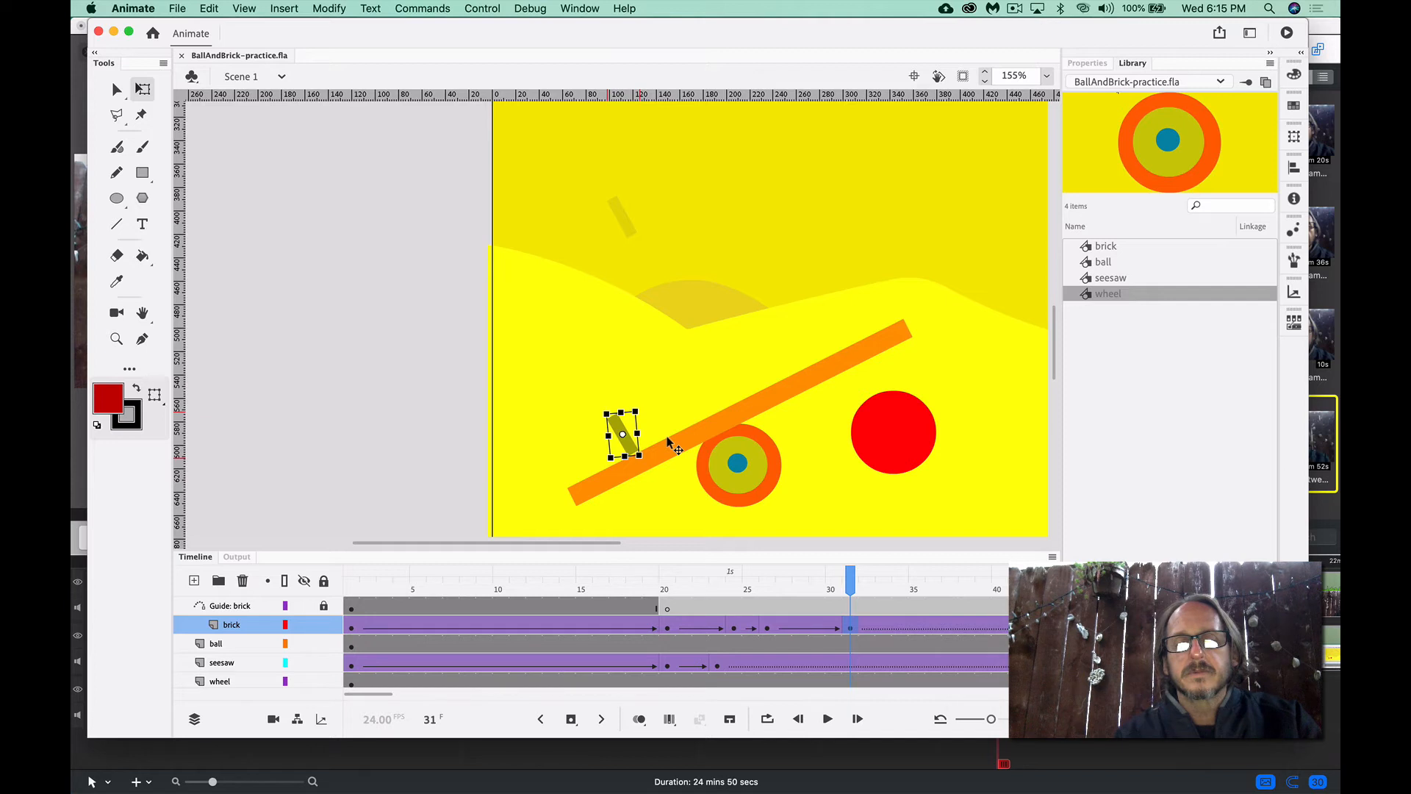
left_click_drag(667, 439, 670, 438)
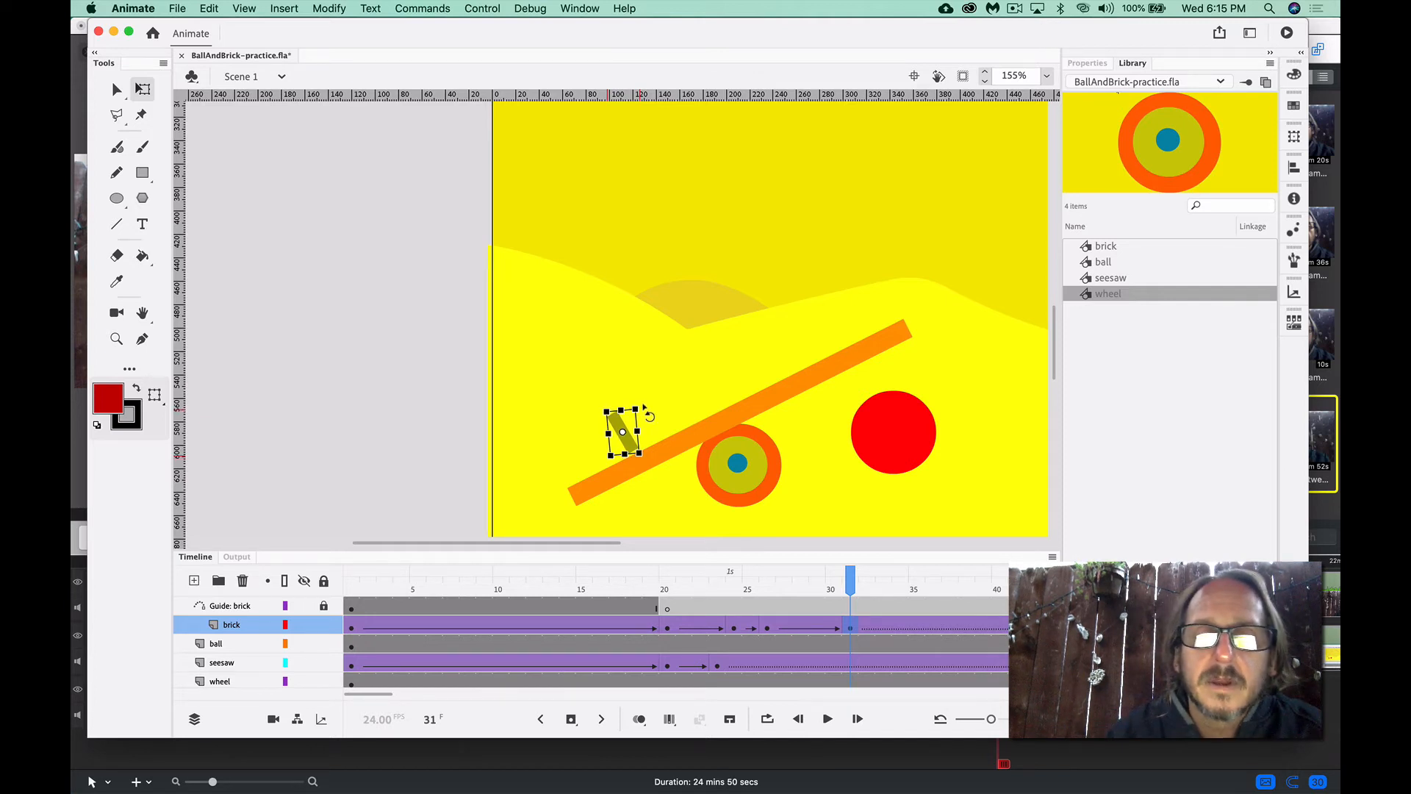
left_click_drag(651, 410, 668, 415)
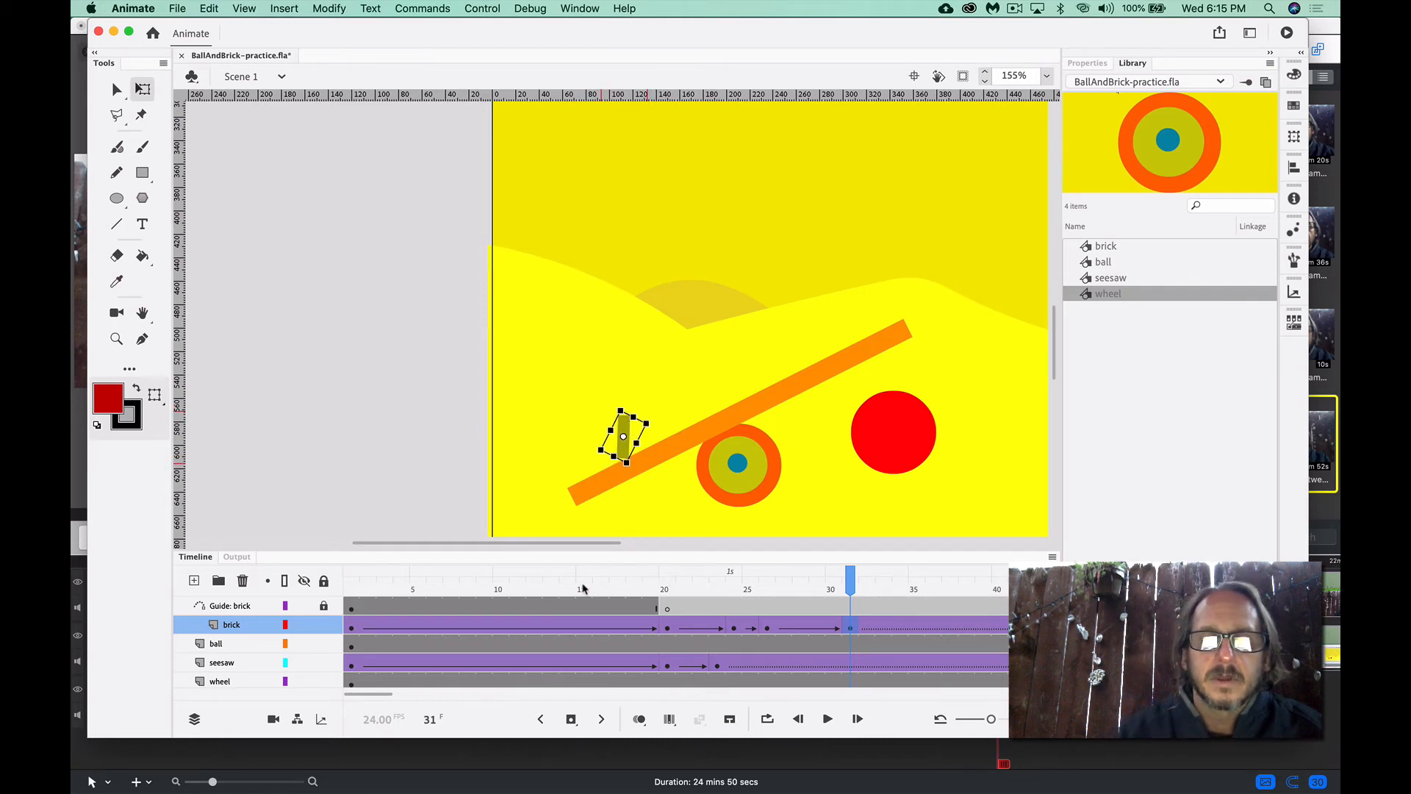
Save the file, then play and scrub the animation to check the brick's fall back onto the see-saw
left_click_drag(582, 588, 853, 601)
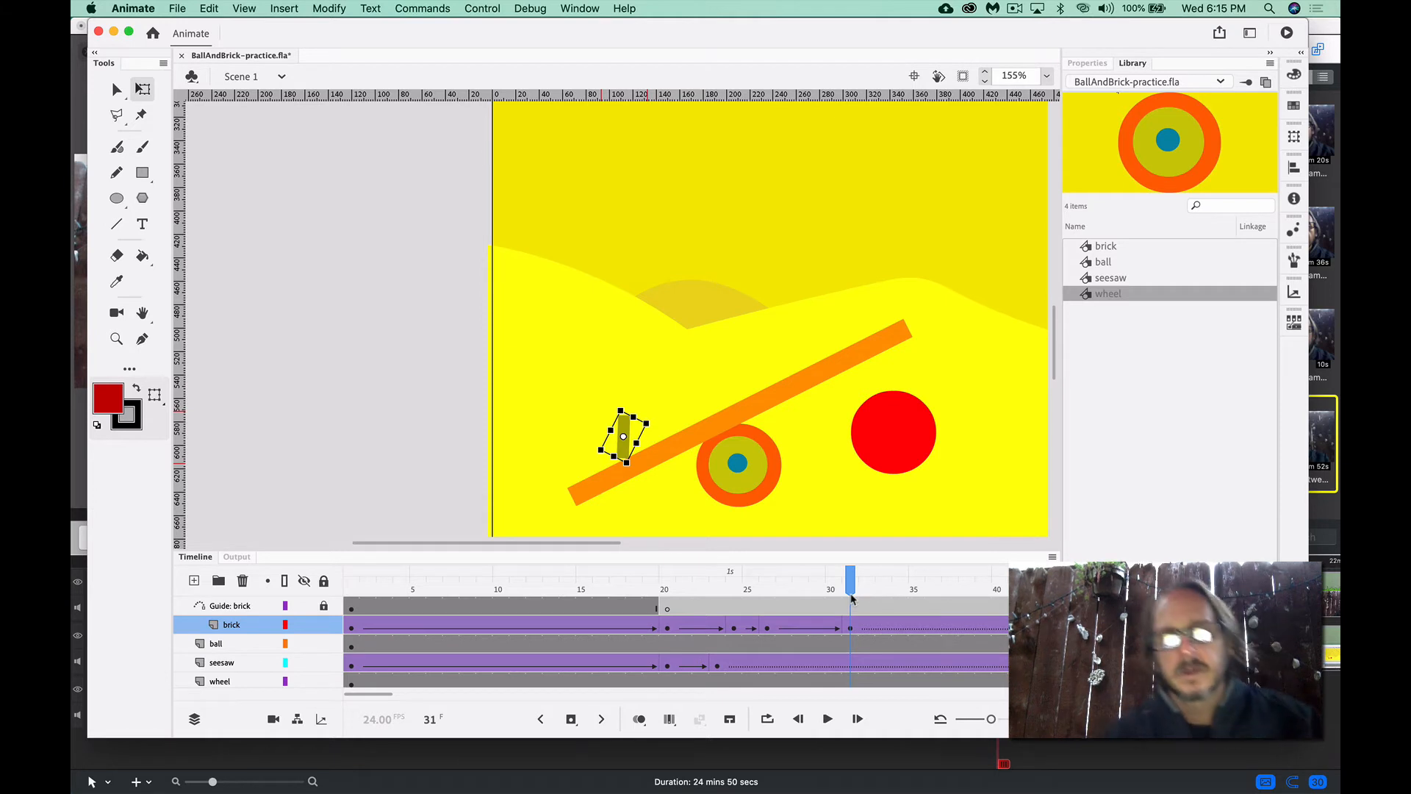
key("super+s")
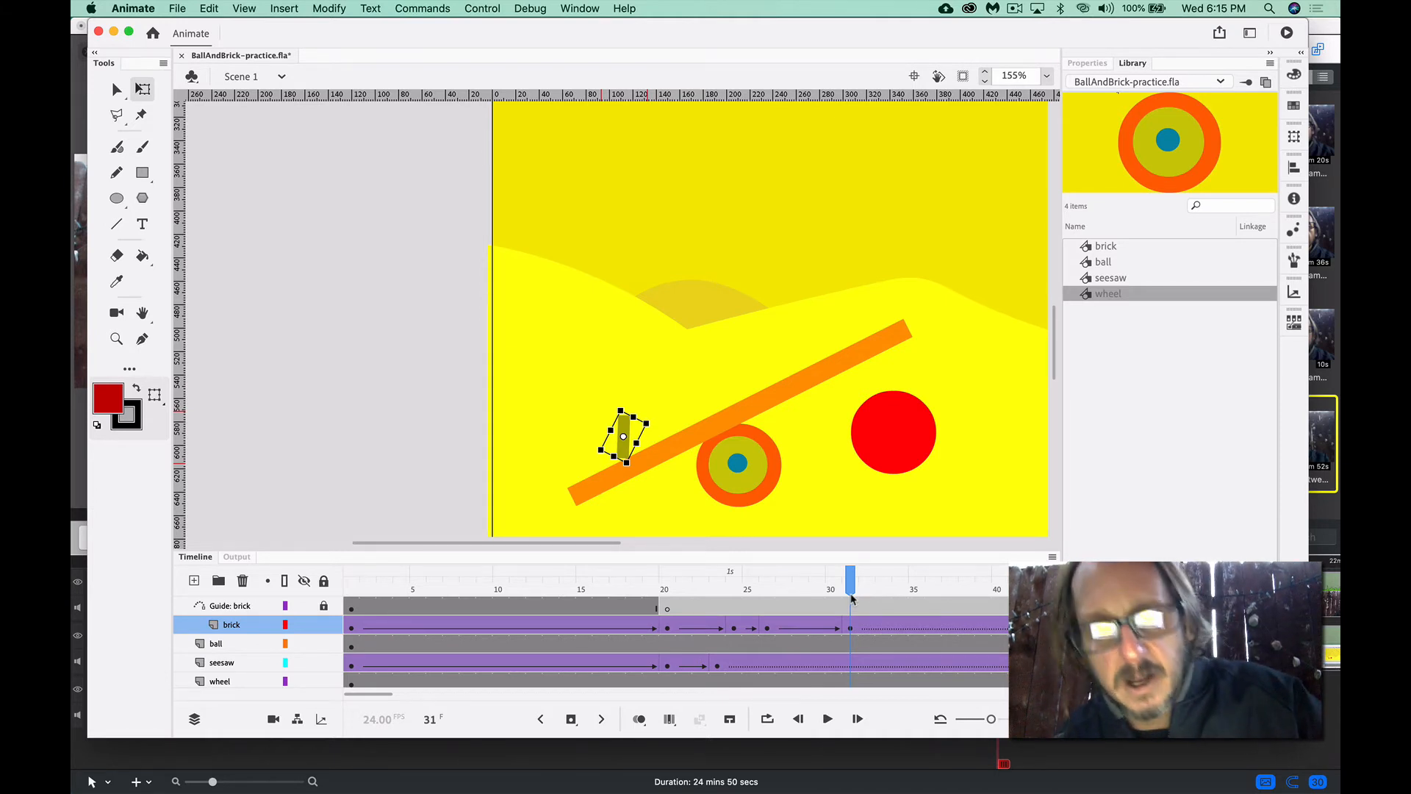
left_click(616, 591)
key("Return")
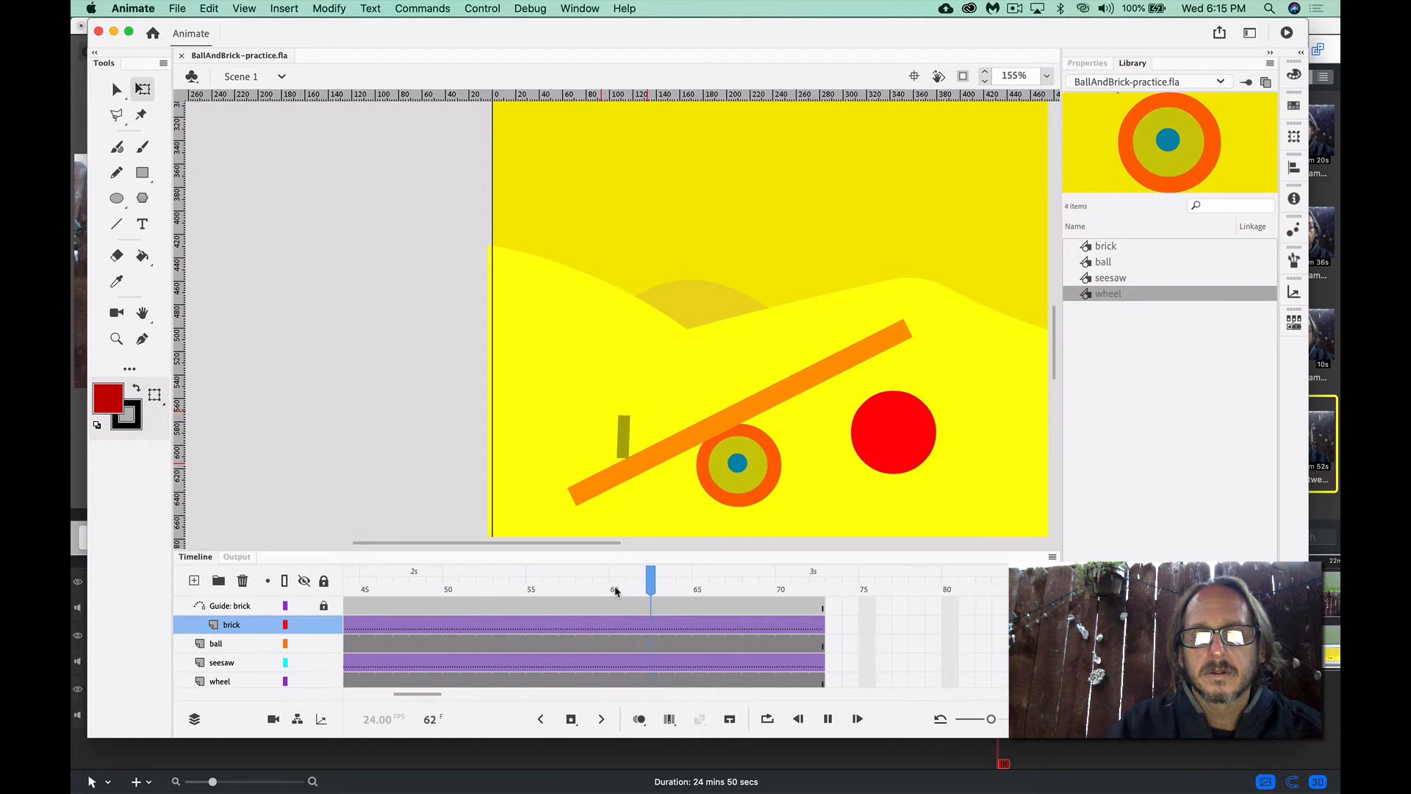
left_click(616, 590)
left_click_drag(617, 591, 766, 588)
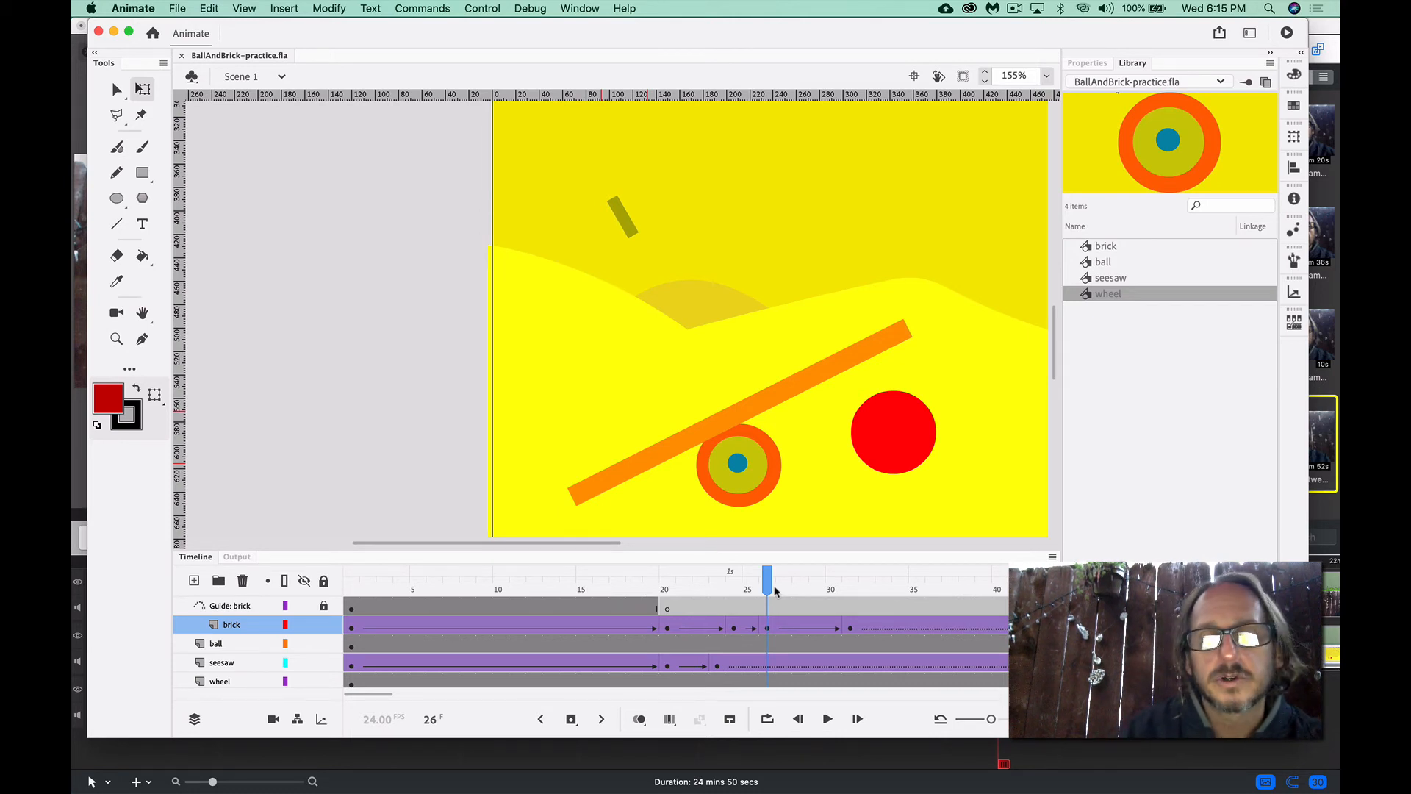
Copy the brick's keyframe from frame 31 to frame 33
left_click_drag(803, 588, 849, 593)
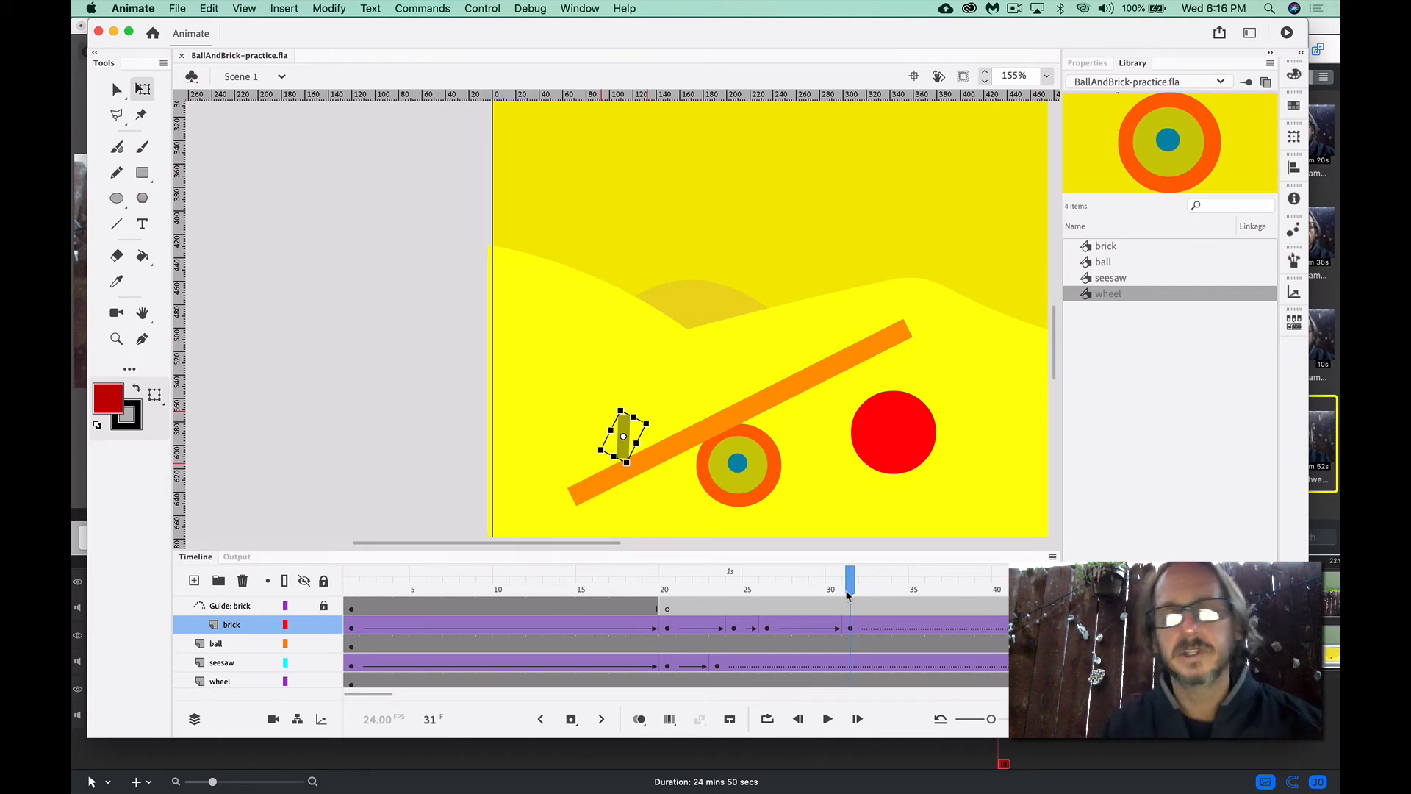
left_click_drag(852, 590, 878, 585)
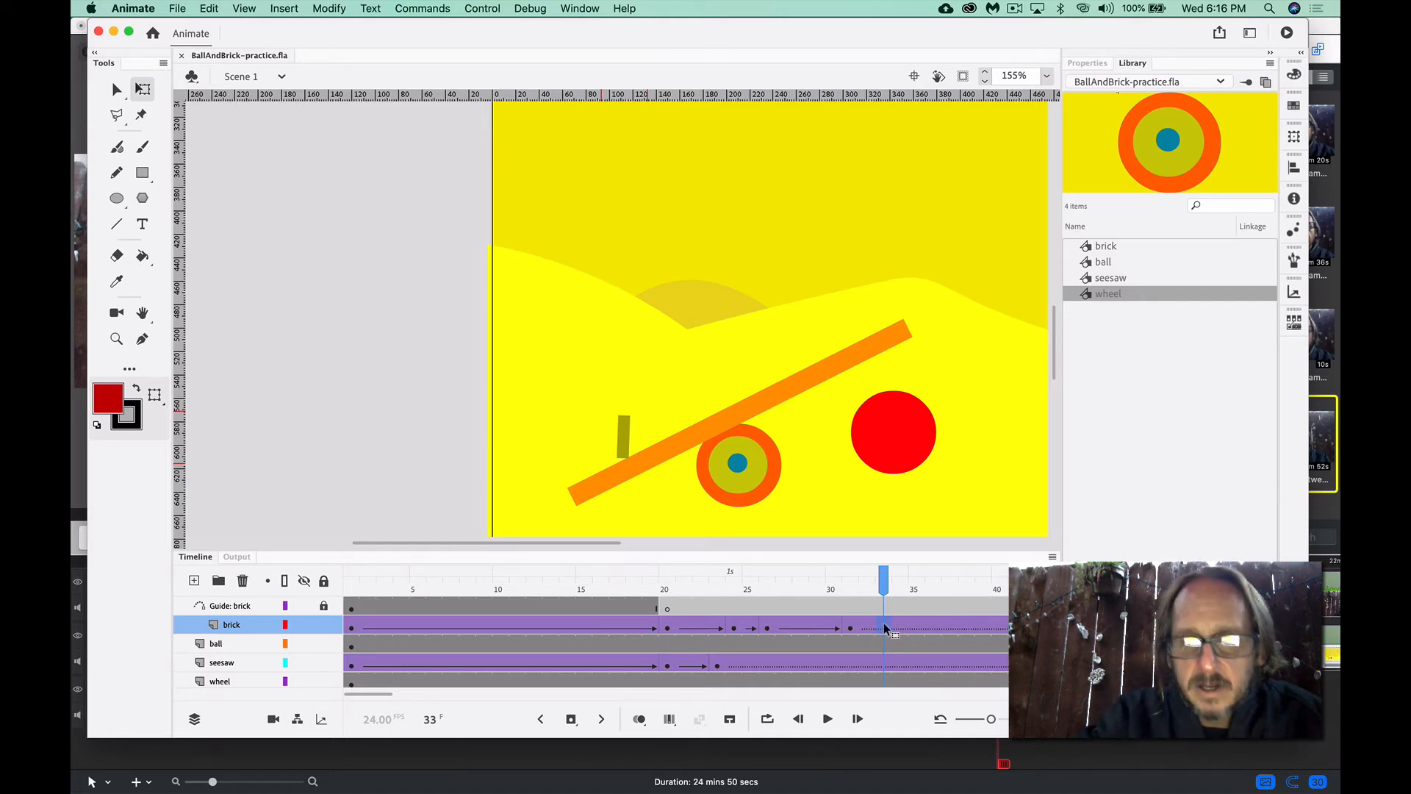
key("F6")
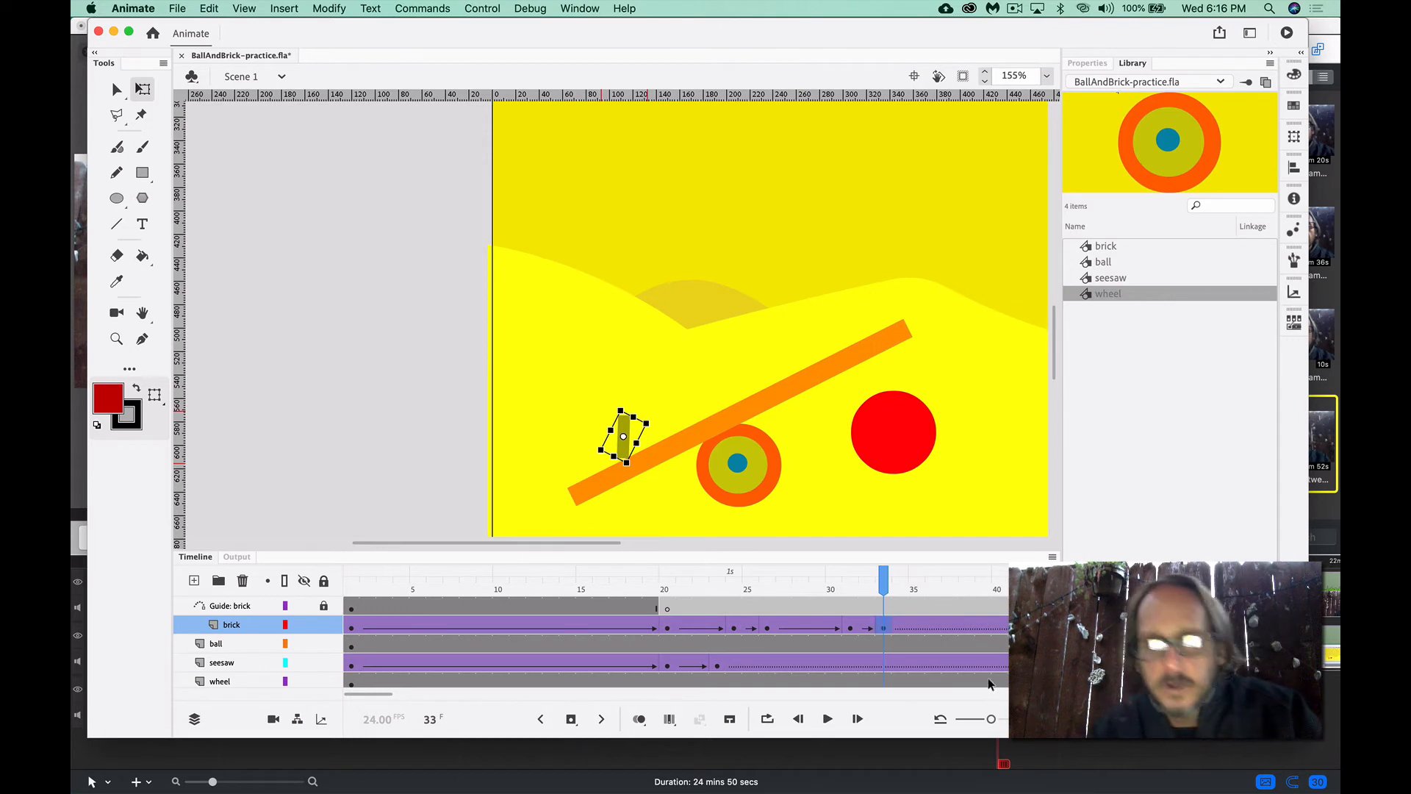
key("super+z")
left_click(850, 630)
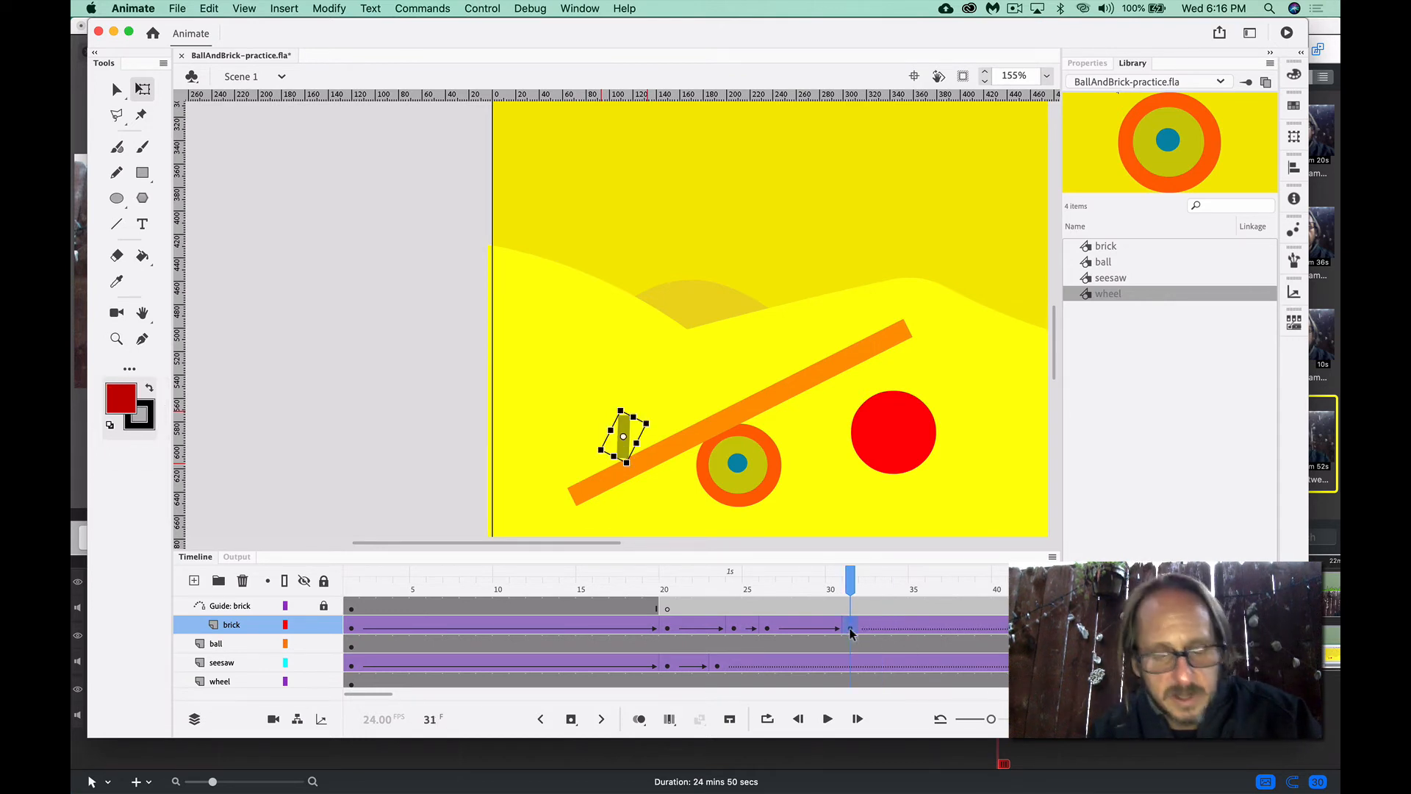
left_click_drag(850, 630, 890, 628)
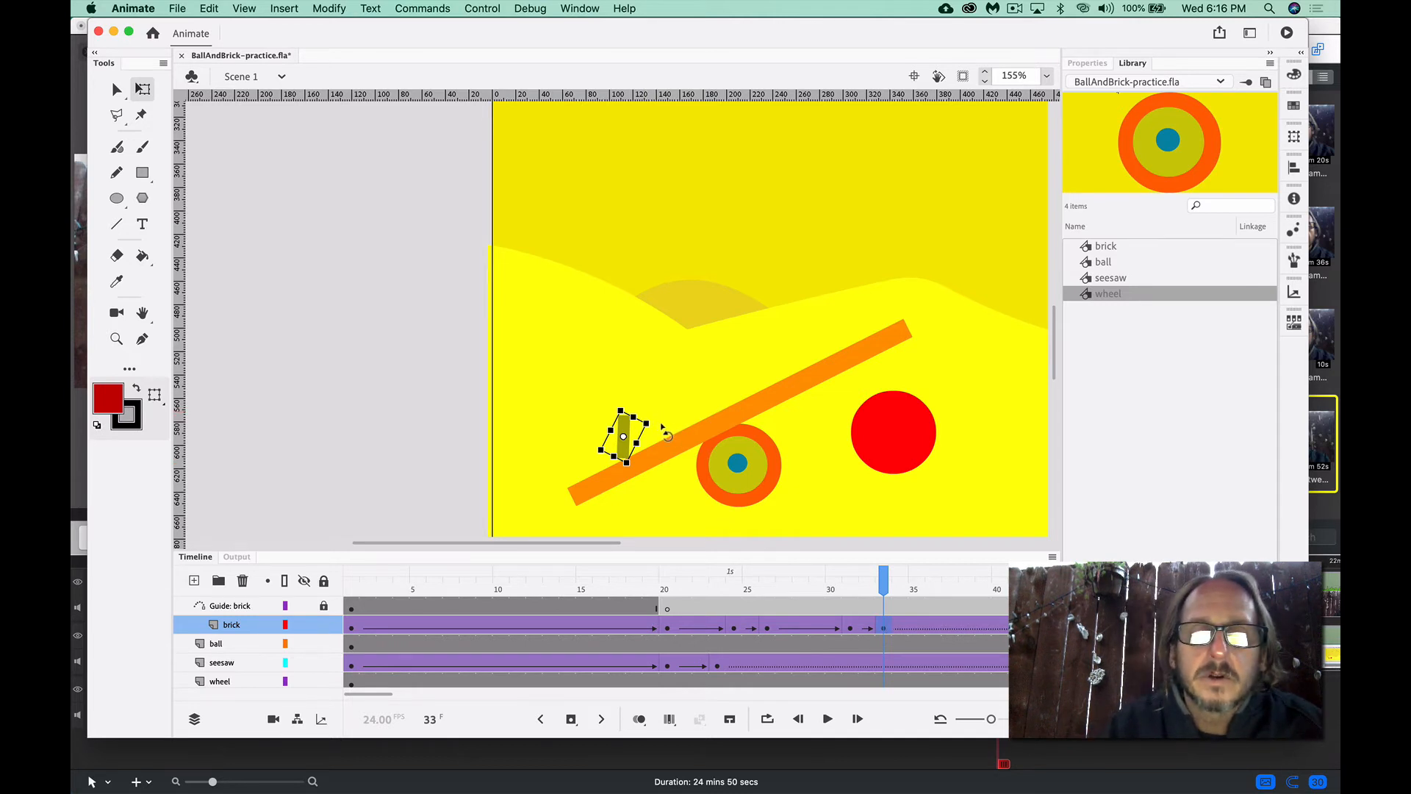
At frame 33, rotate the brick clockwise until it lies flat on the see-saw and slide it slightly down the plank
left_click_drag(662, 427, 638, 446)
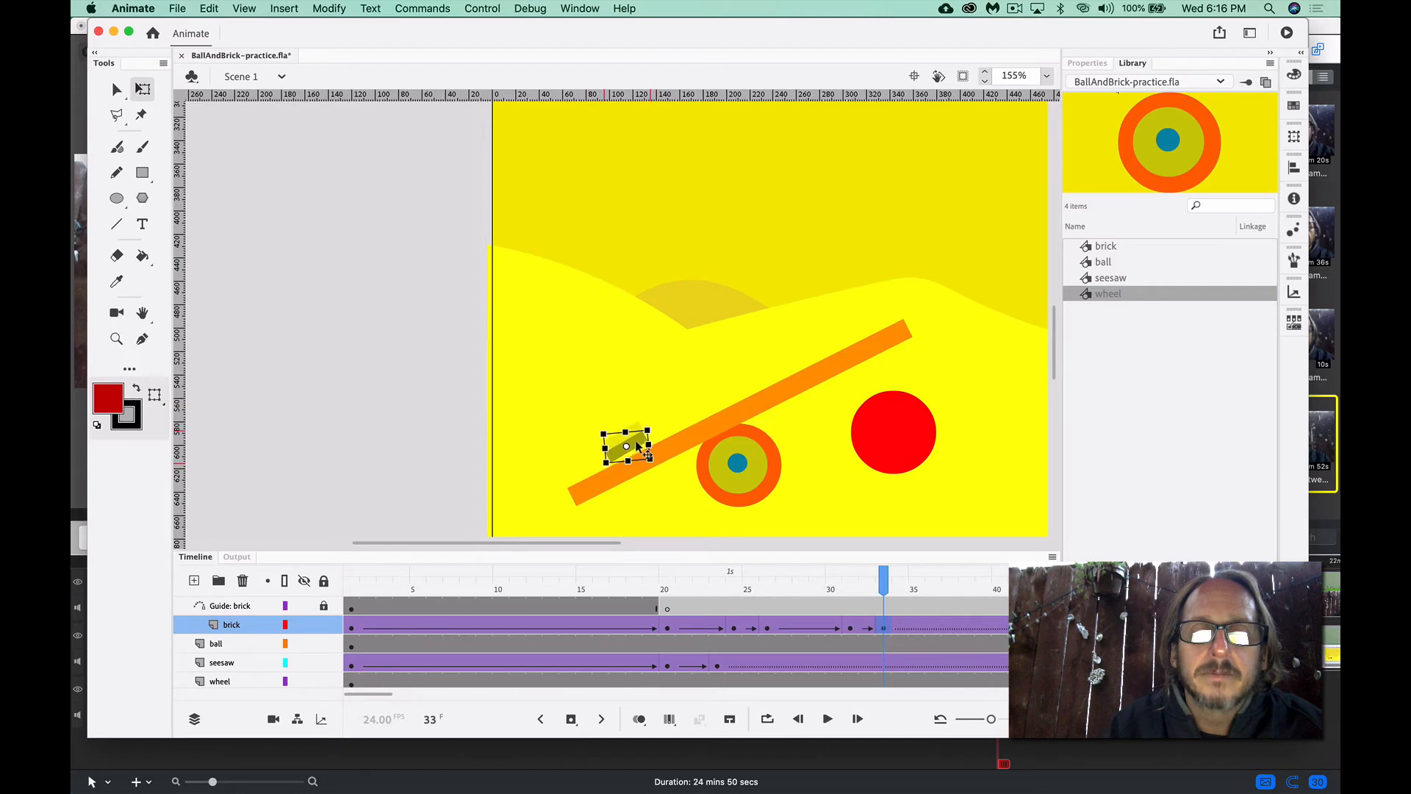
left_click(817, 590)
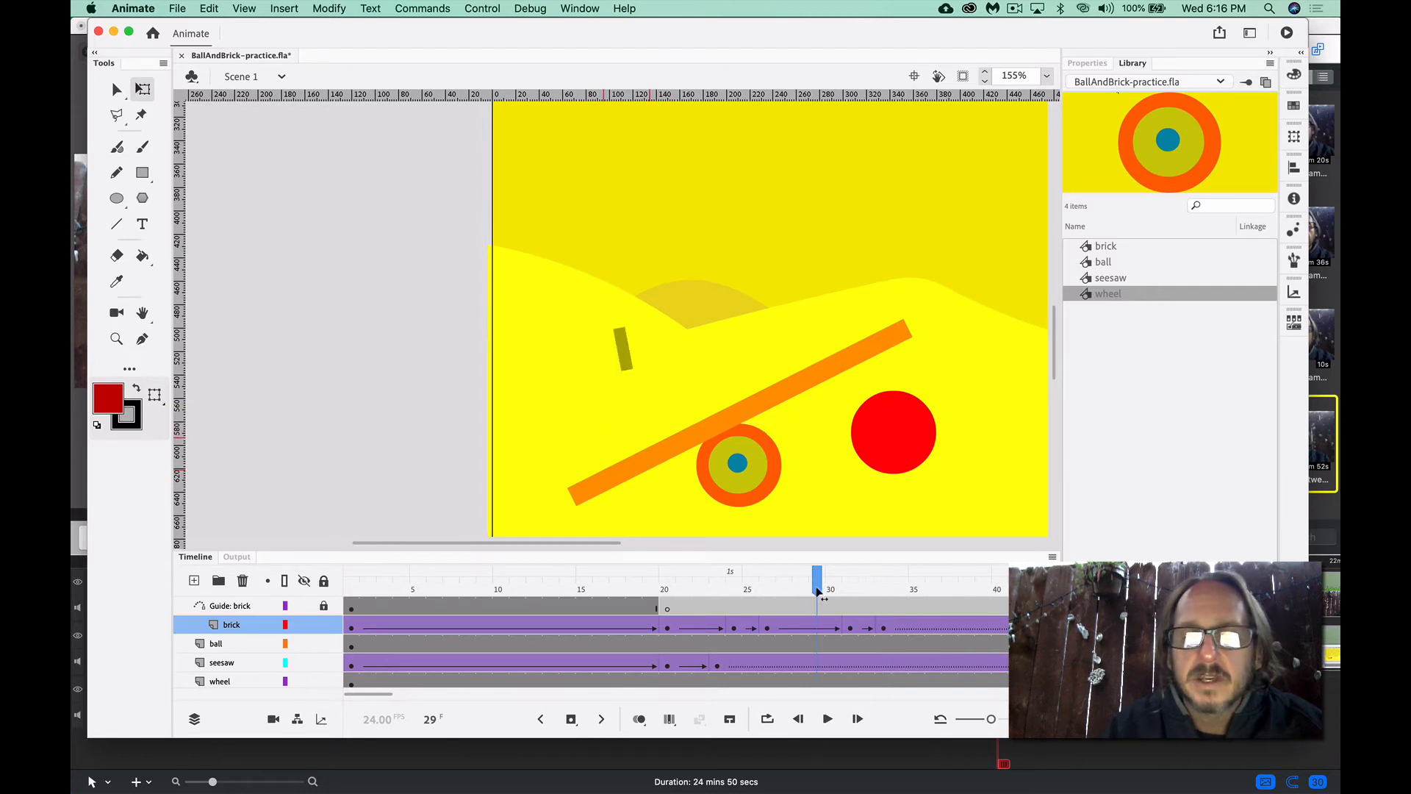
left_click_drag(817, 590, 883, 592)
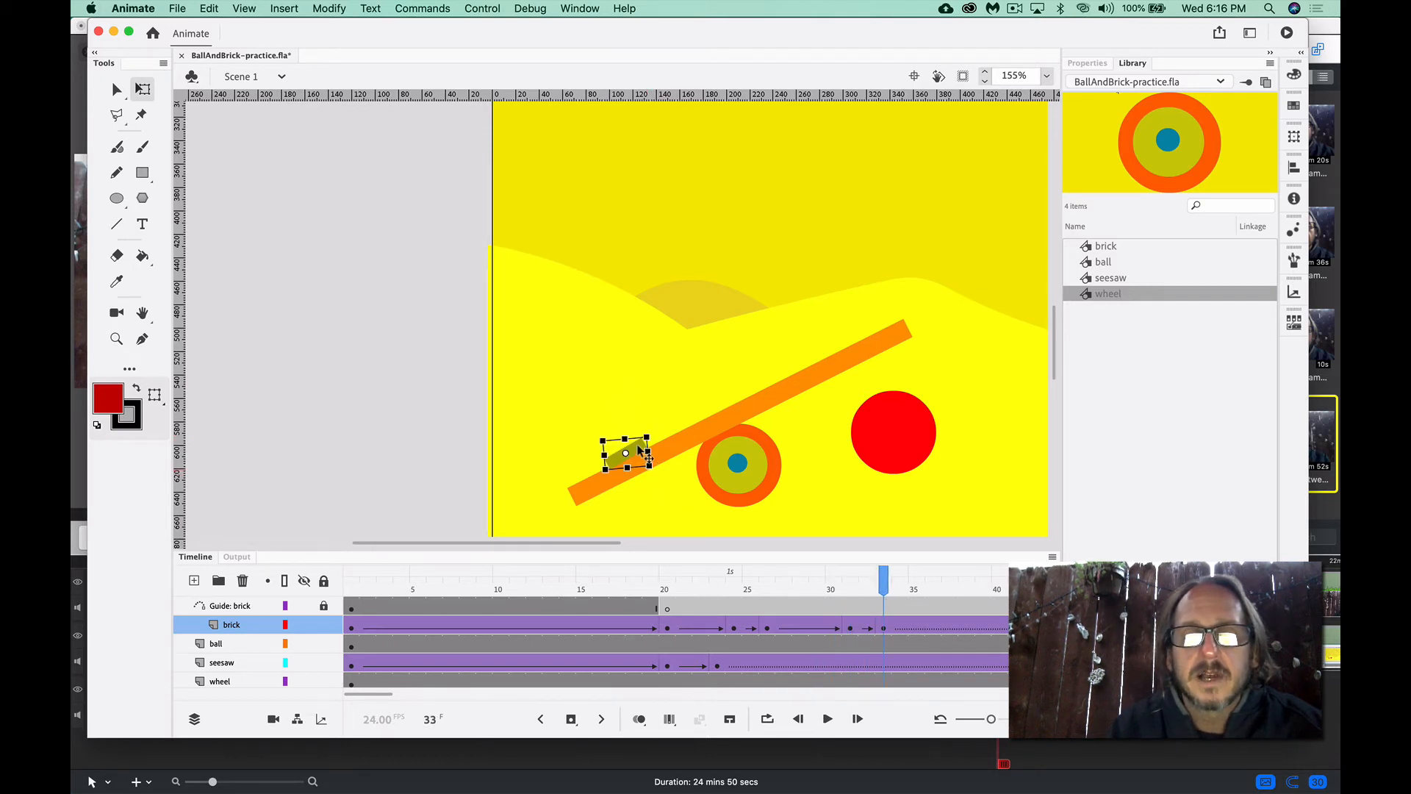
left_click_drag(637, 449, 626, 455)
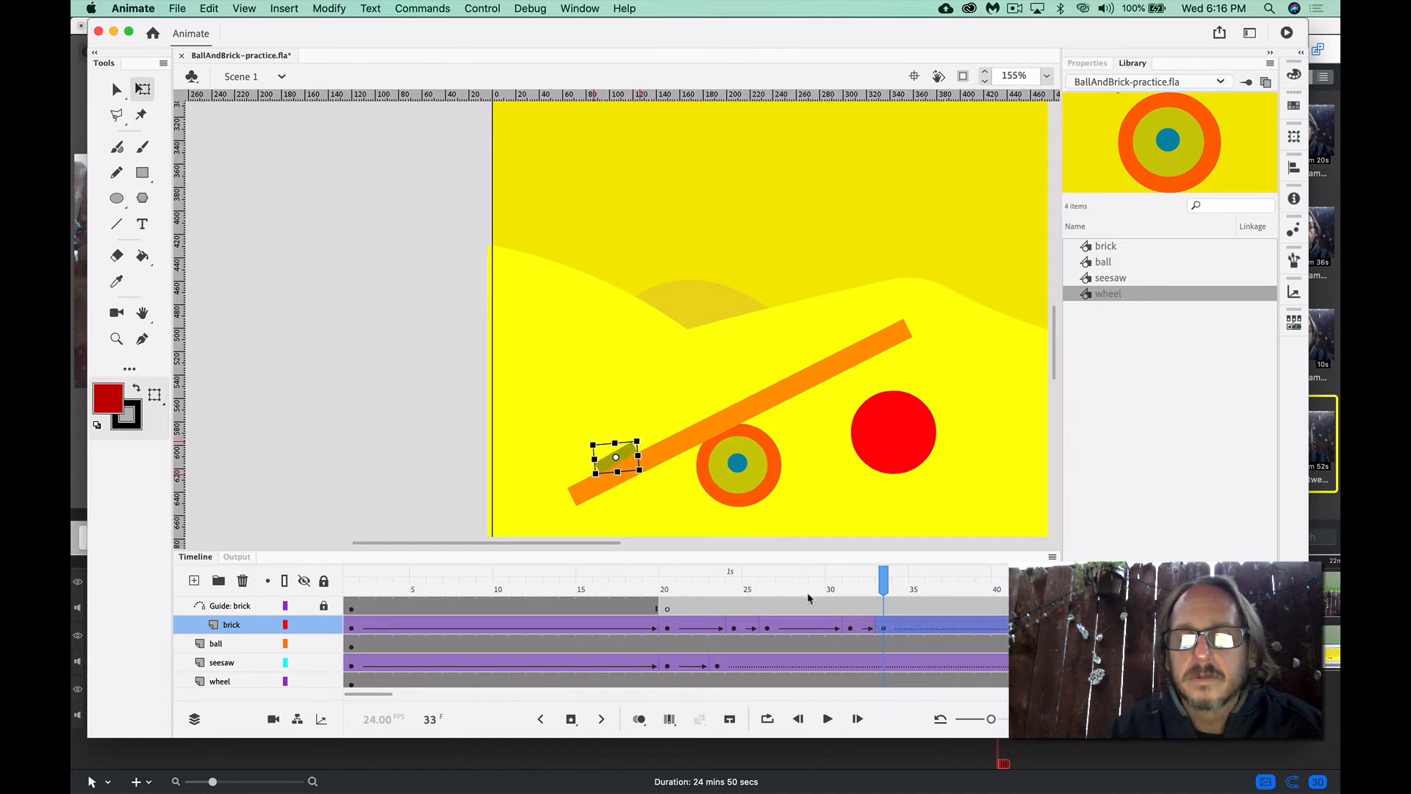
left_click_drag(785, 592, 891, 586)
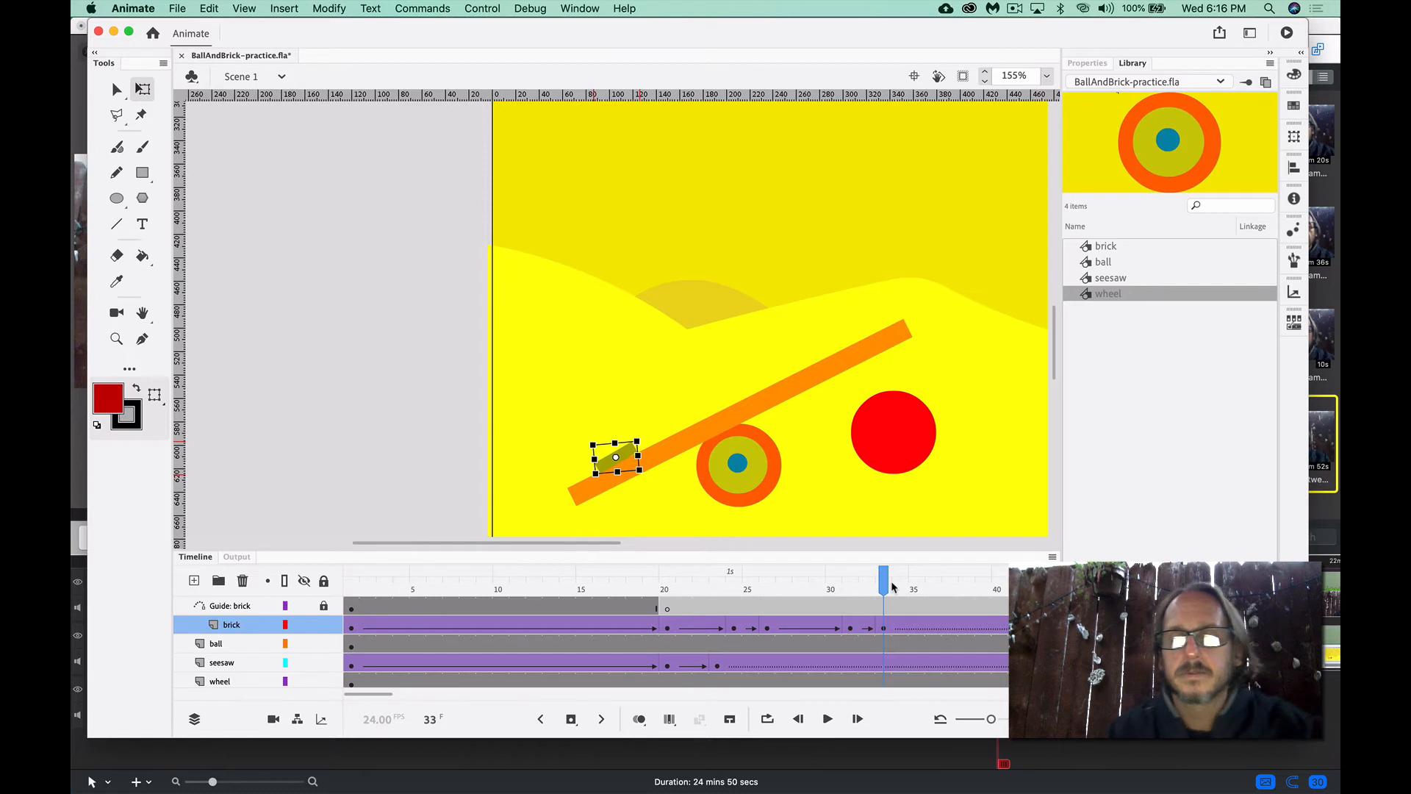
Slide the brick to the see-saw's lower end at frame 35, and rotate it counterclockwise at frame 36 so it tips off the plank
left_click_drag(887, 585, 923, 583)
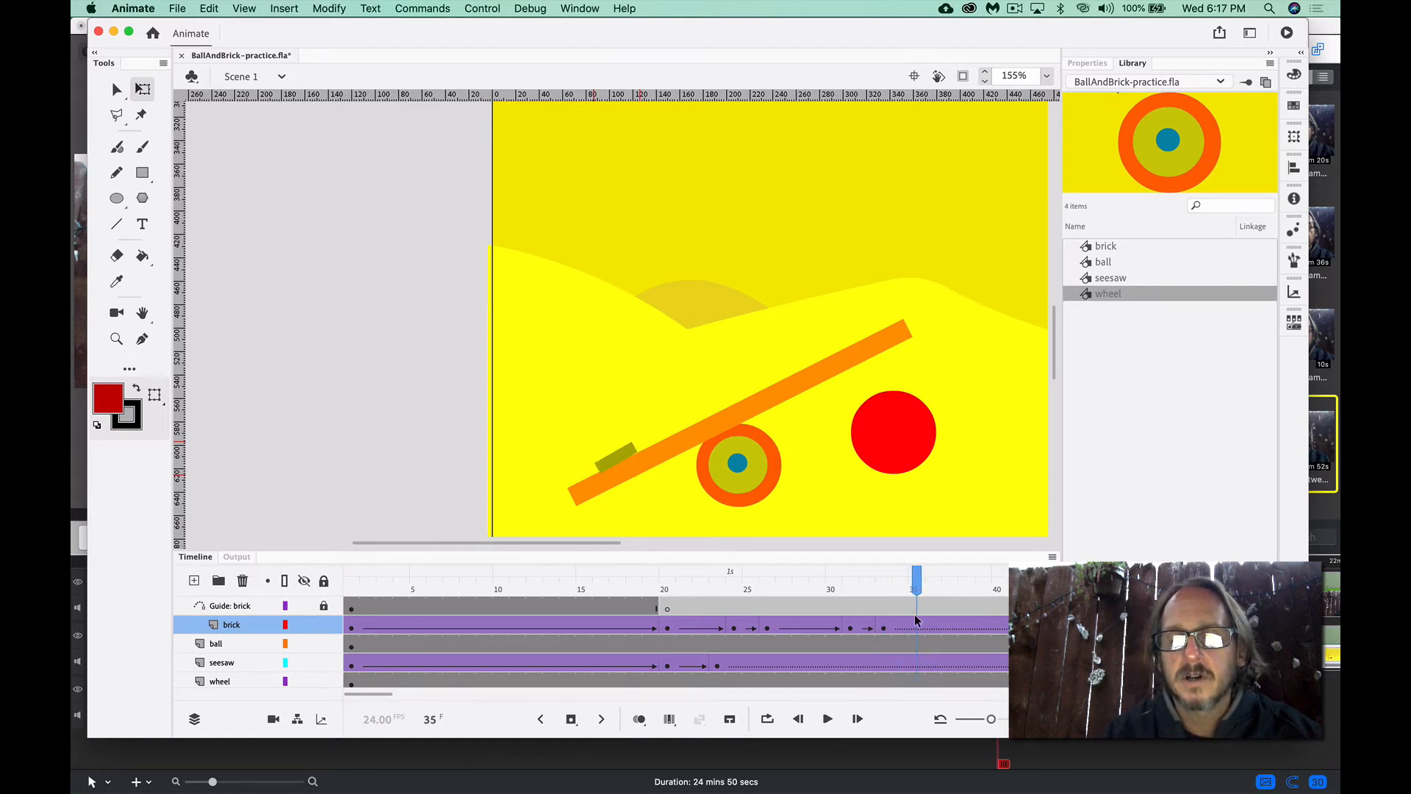
left_click_drag(625, 453, 580, 479)
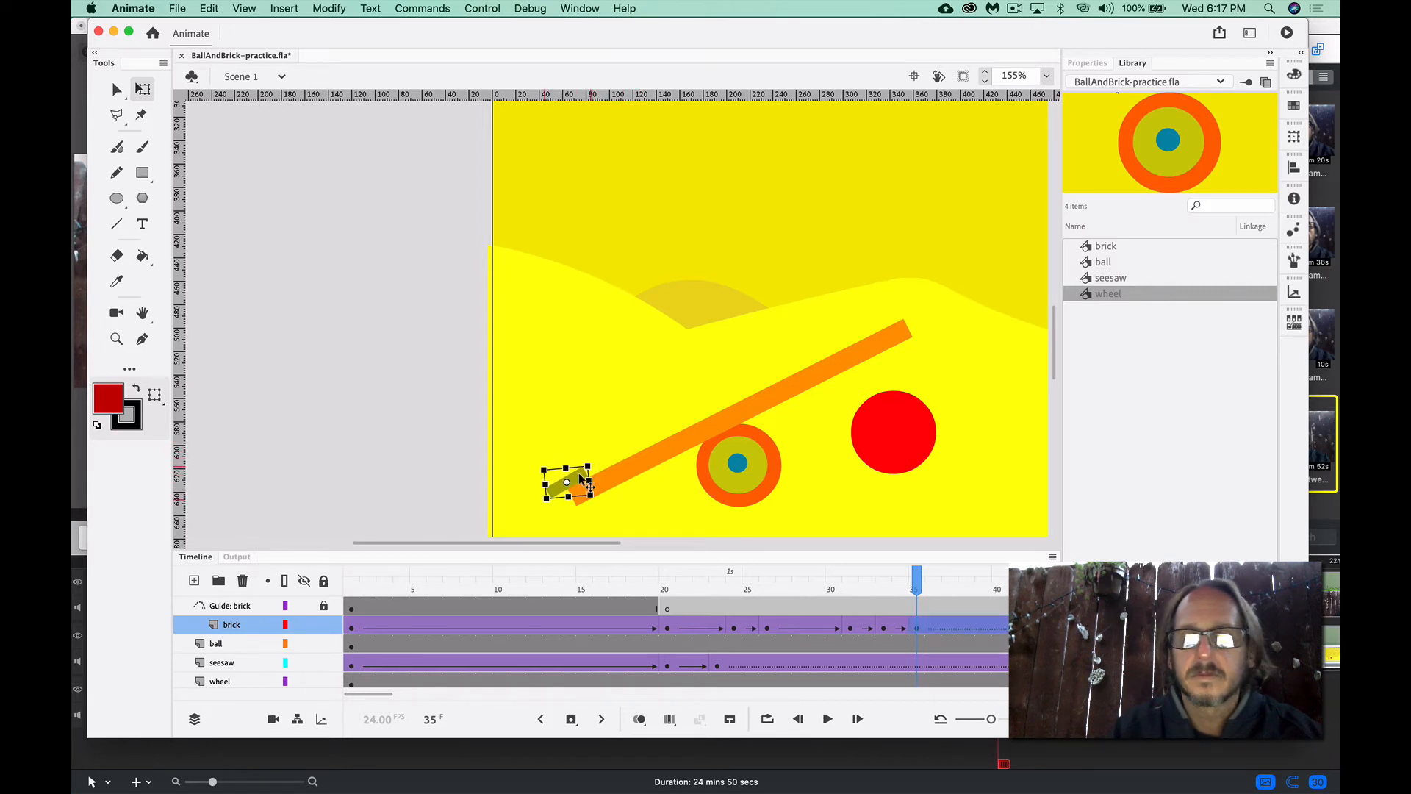
left_click(924, 588)
left_click_drag(925, 585, 935, 584)
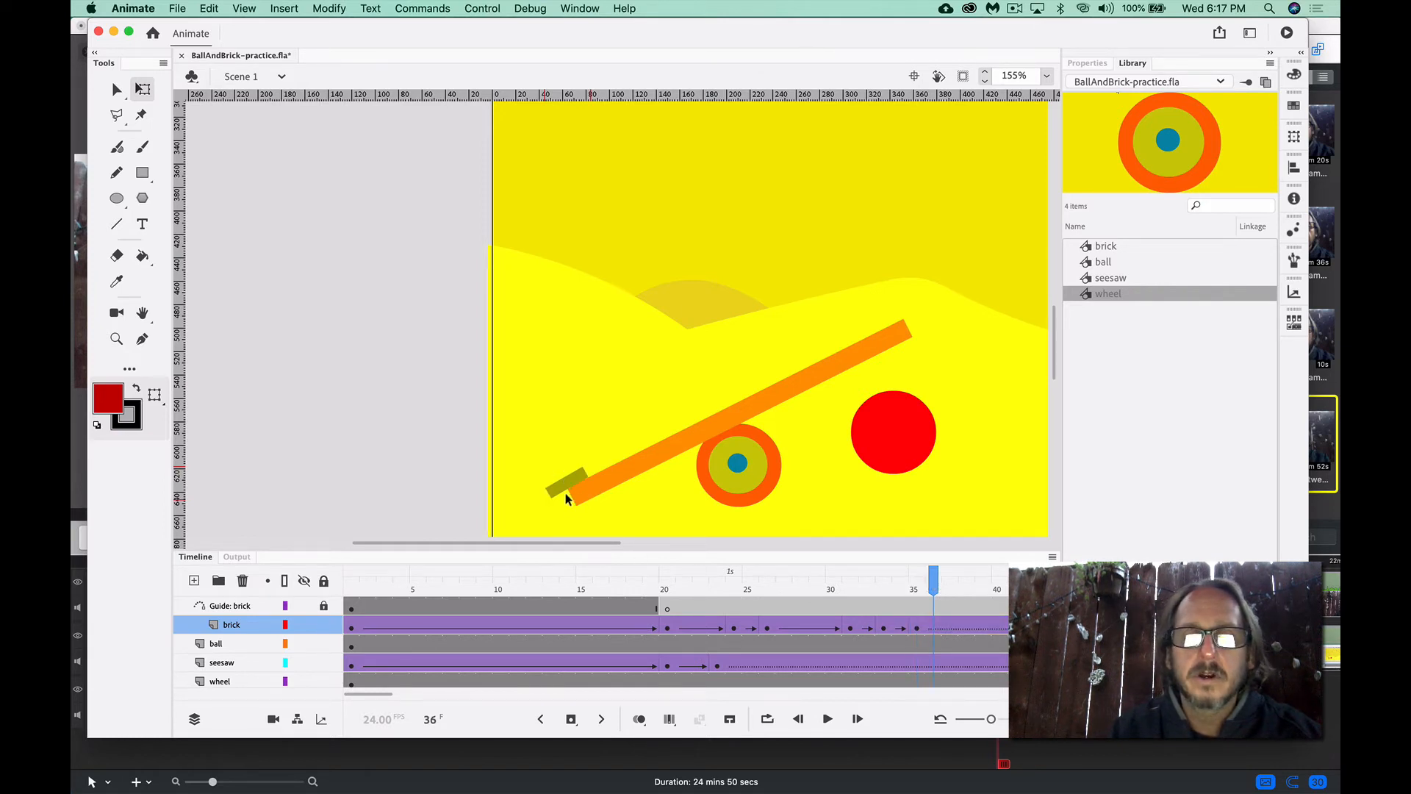
mouse_move(566, 497)
left_mouse_down()
mouse_move(534, 481)
mouse_move(557, 498)
left_mouse_up()
left_click(610, 507)
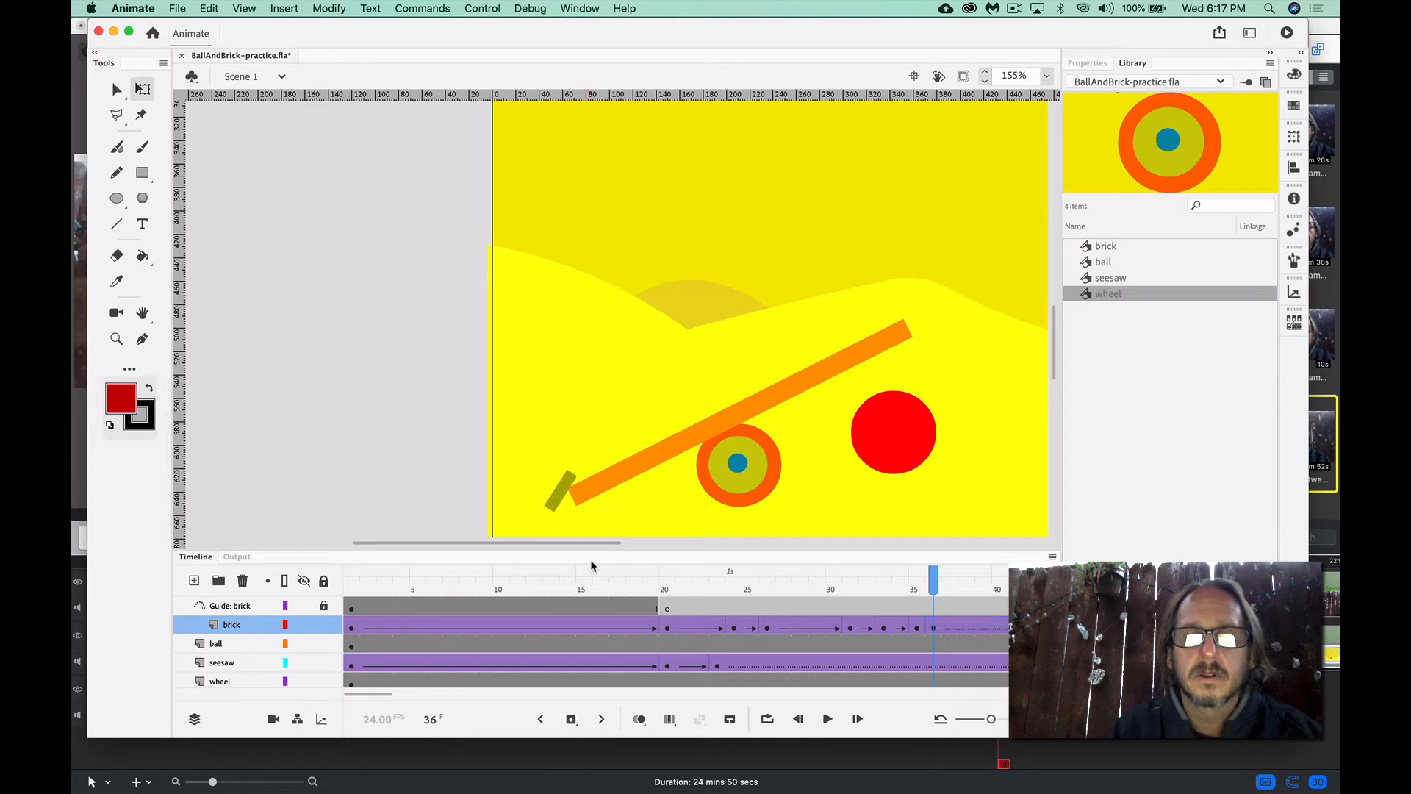
Save the file, scrub and test the movie to check the brick's landing and slide, and return to frame 1
left_click(605, 583)
left_click_drag(610, 582, 949, 578)
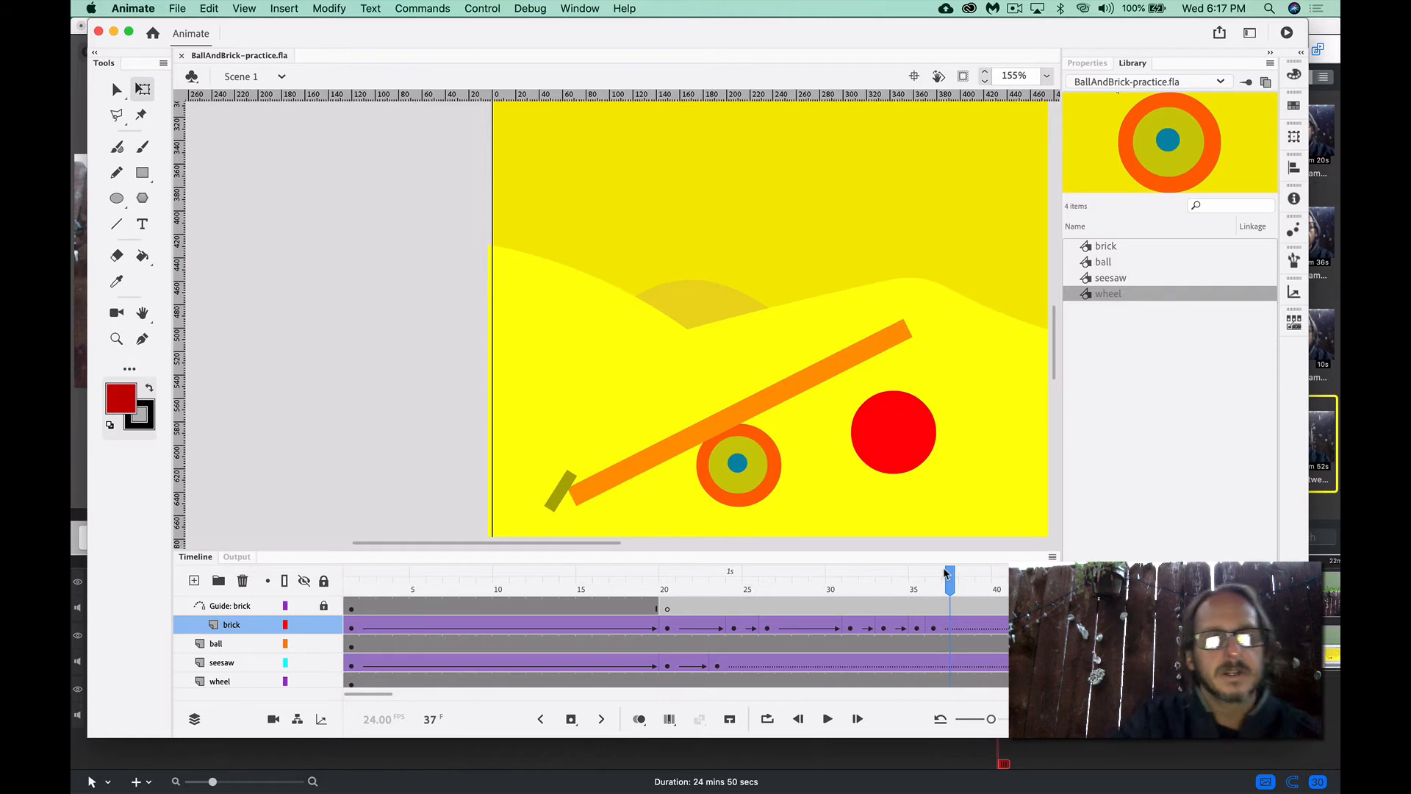
key("super+Return")
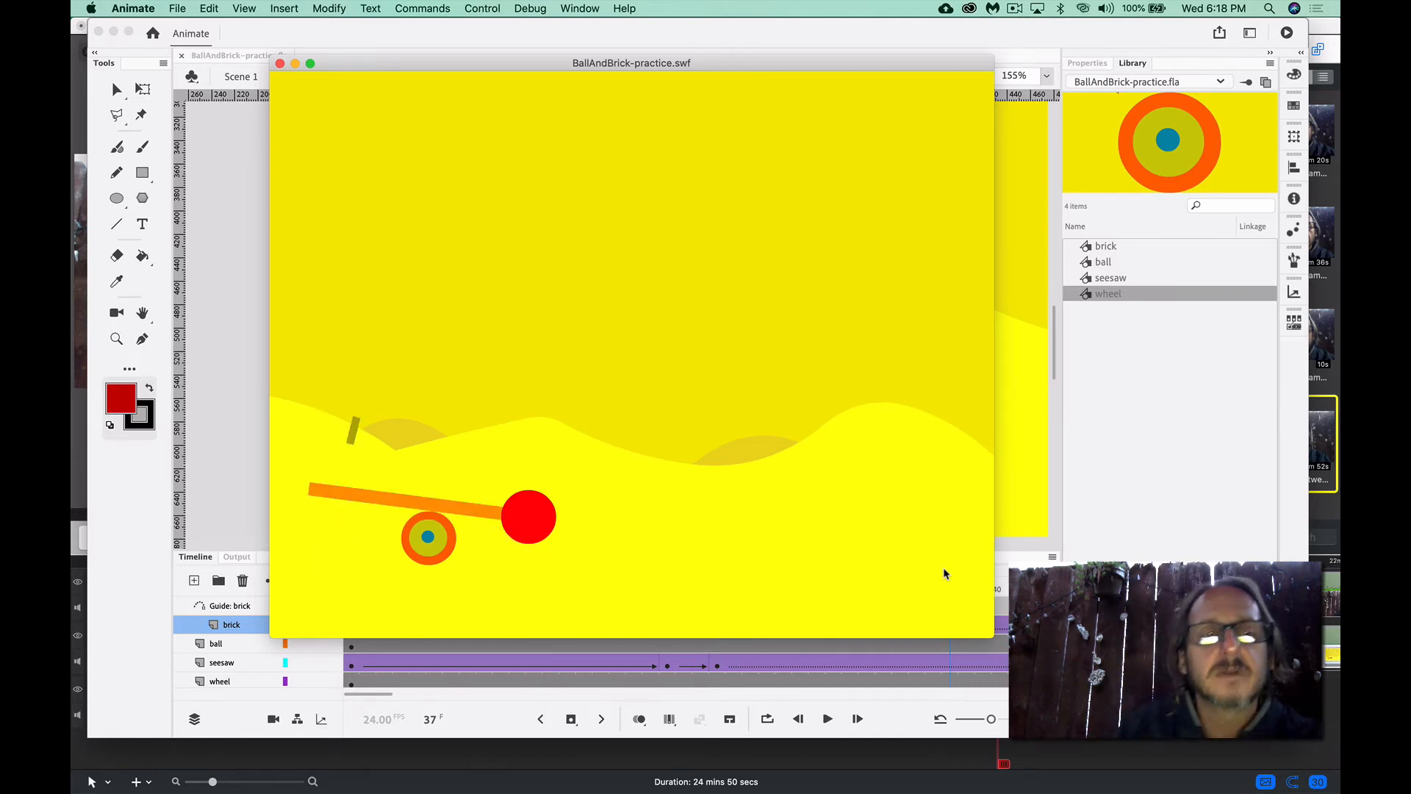
left_click(280, 64)
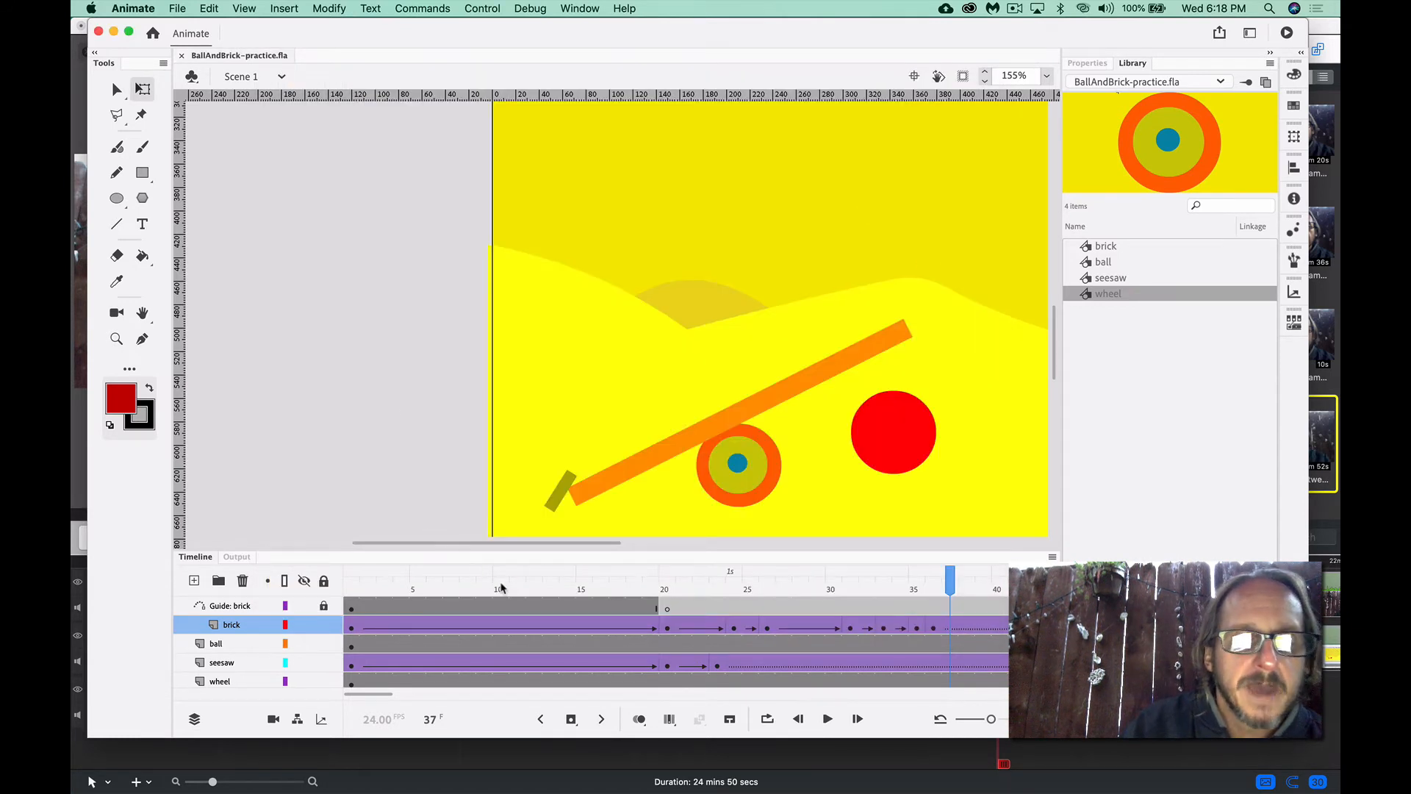
left_click_drag(466, 588, 351, 588)
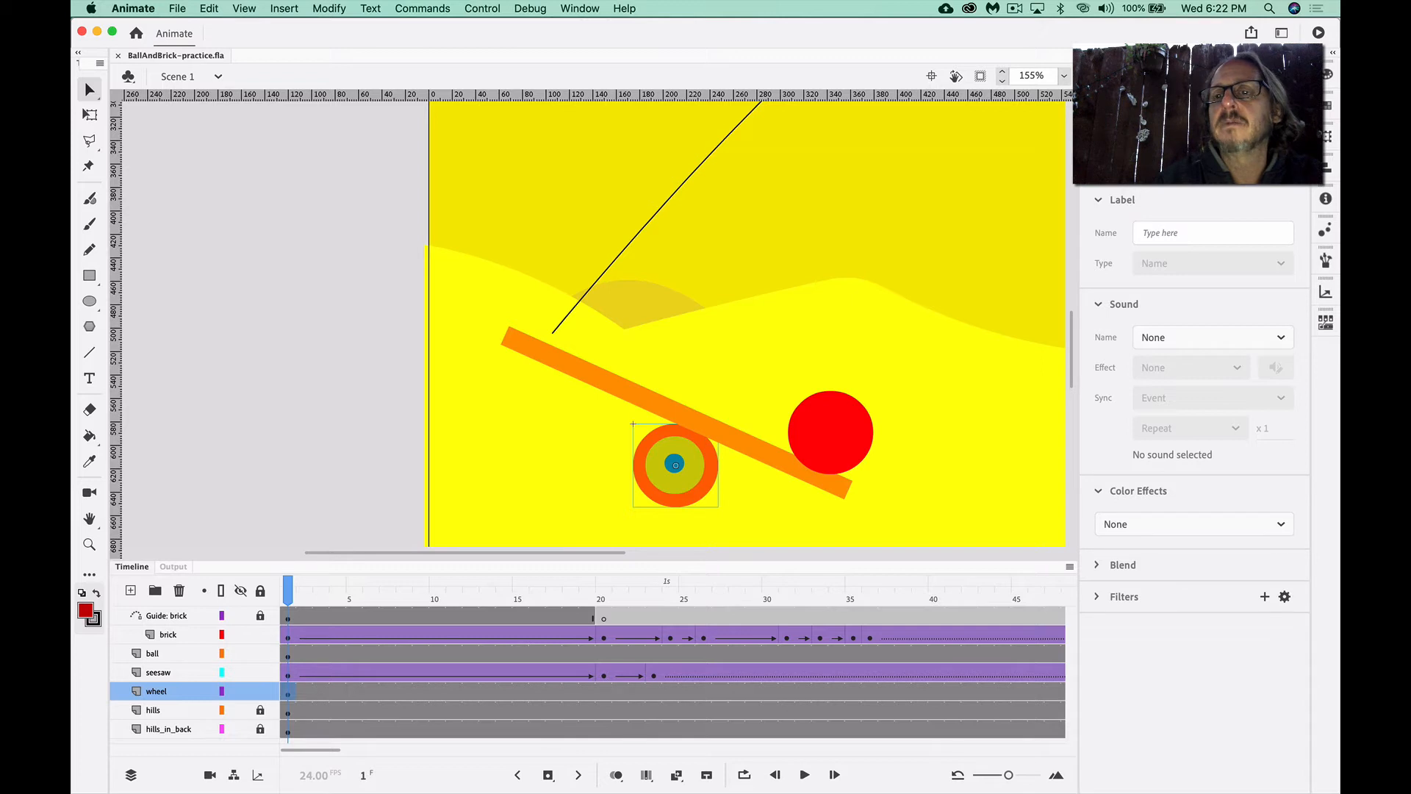
Show the library and create a classic tween on the wheel layer from frame 1
key("super+l")
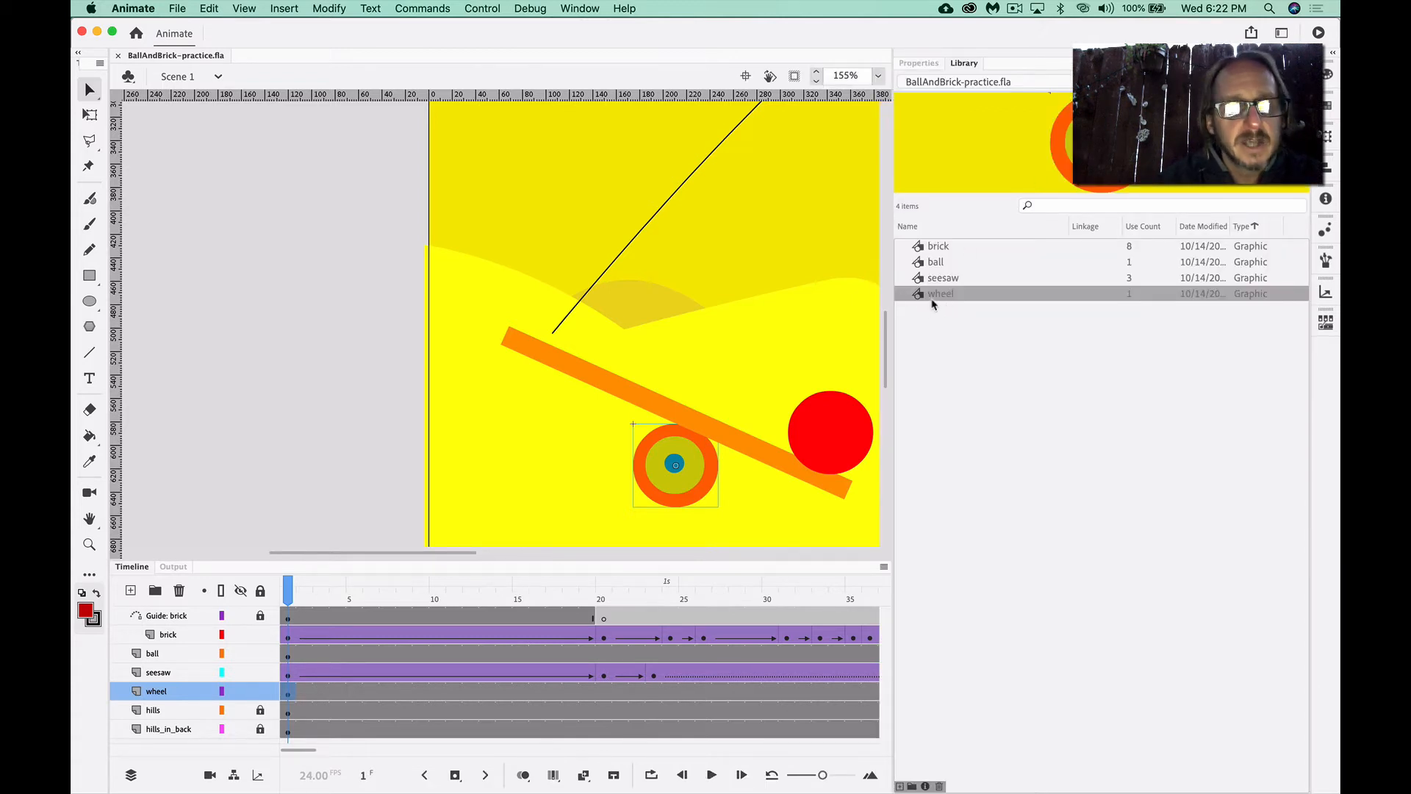
right_click(288, 694)
left_click(386, 381)
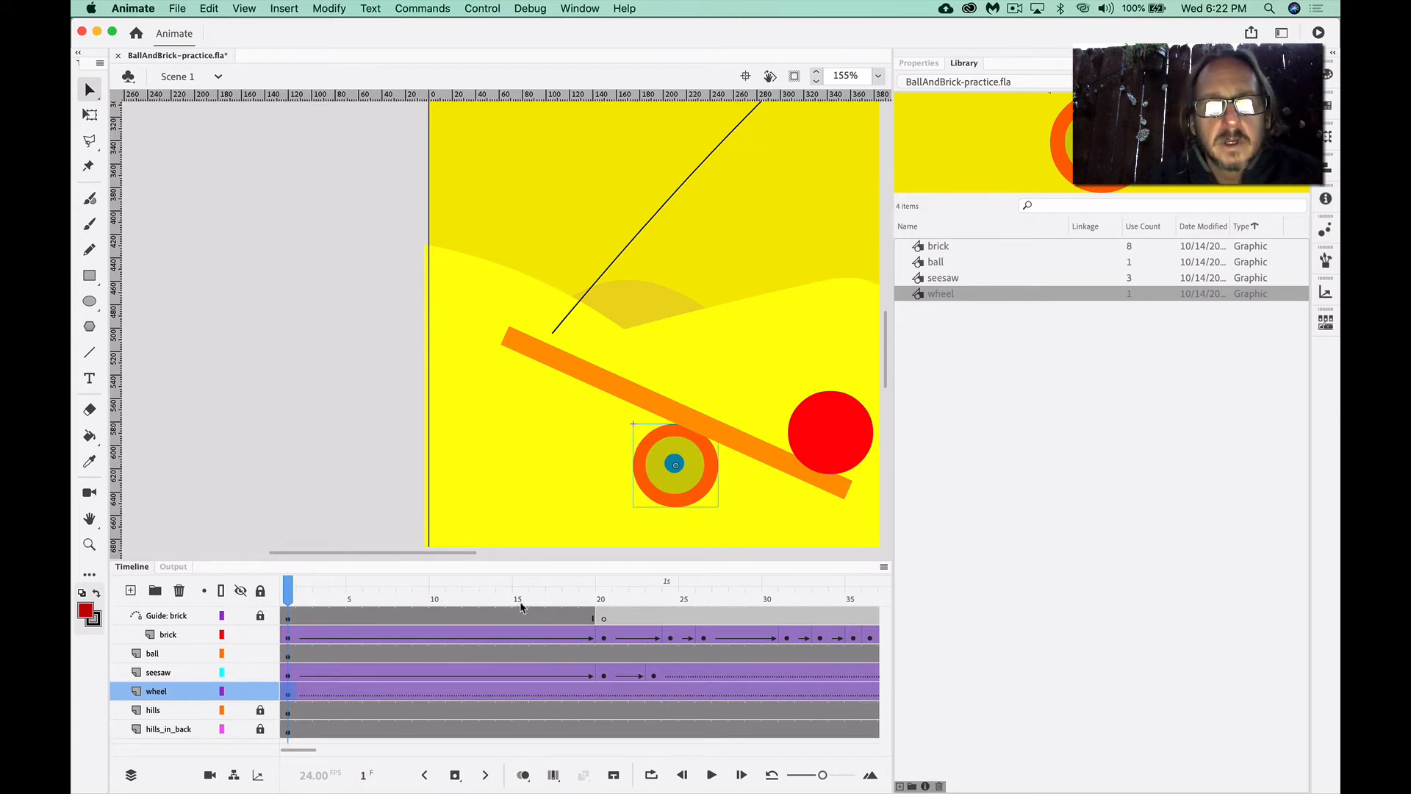
Add a keyframe to the wheel layer at frame 20, where the brick hits the see-saw
left_click_drag(526, 598, 607, 598)
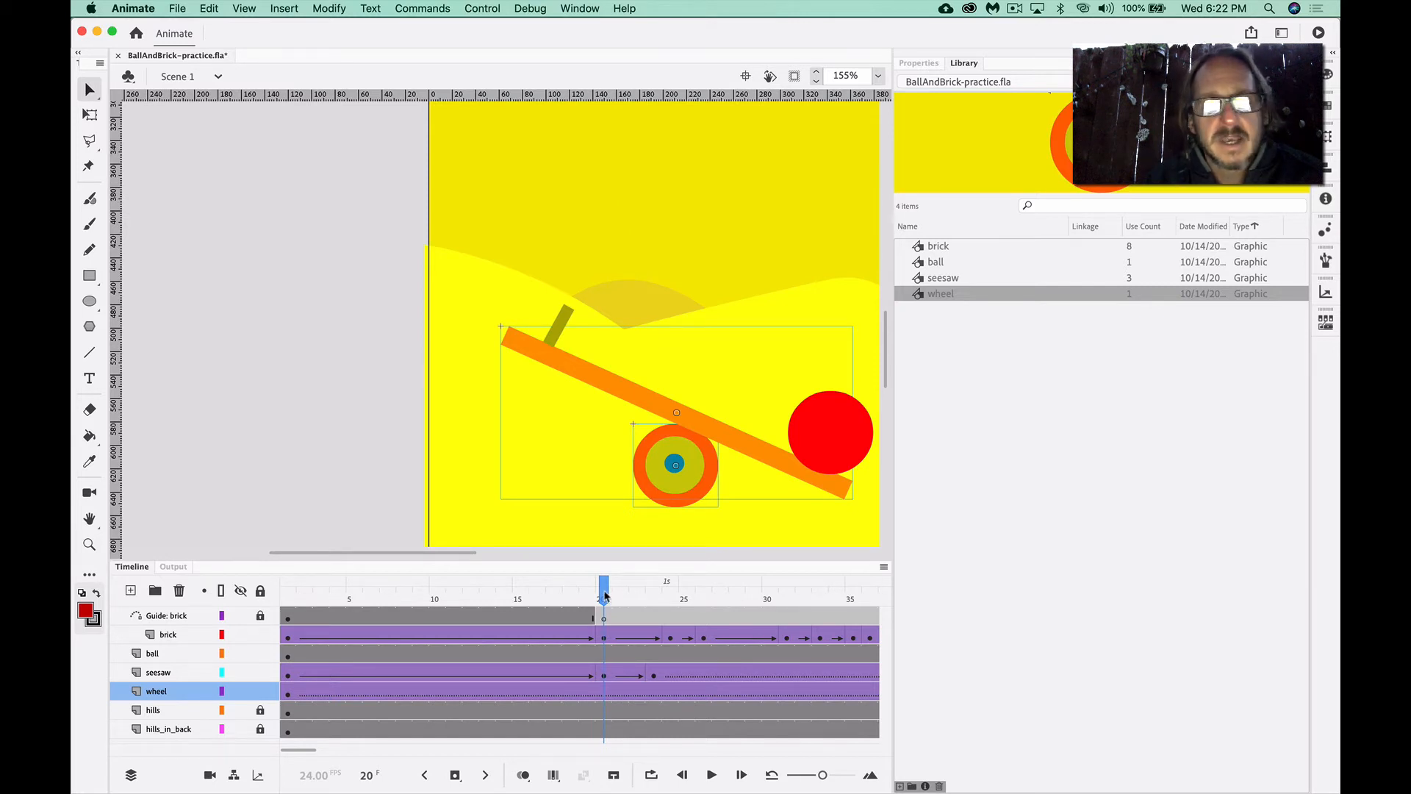
left_click(606, 637)
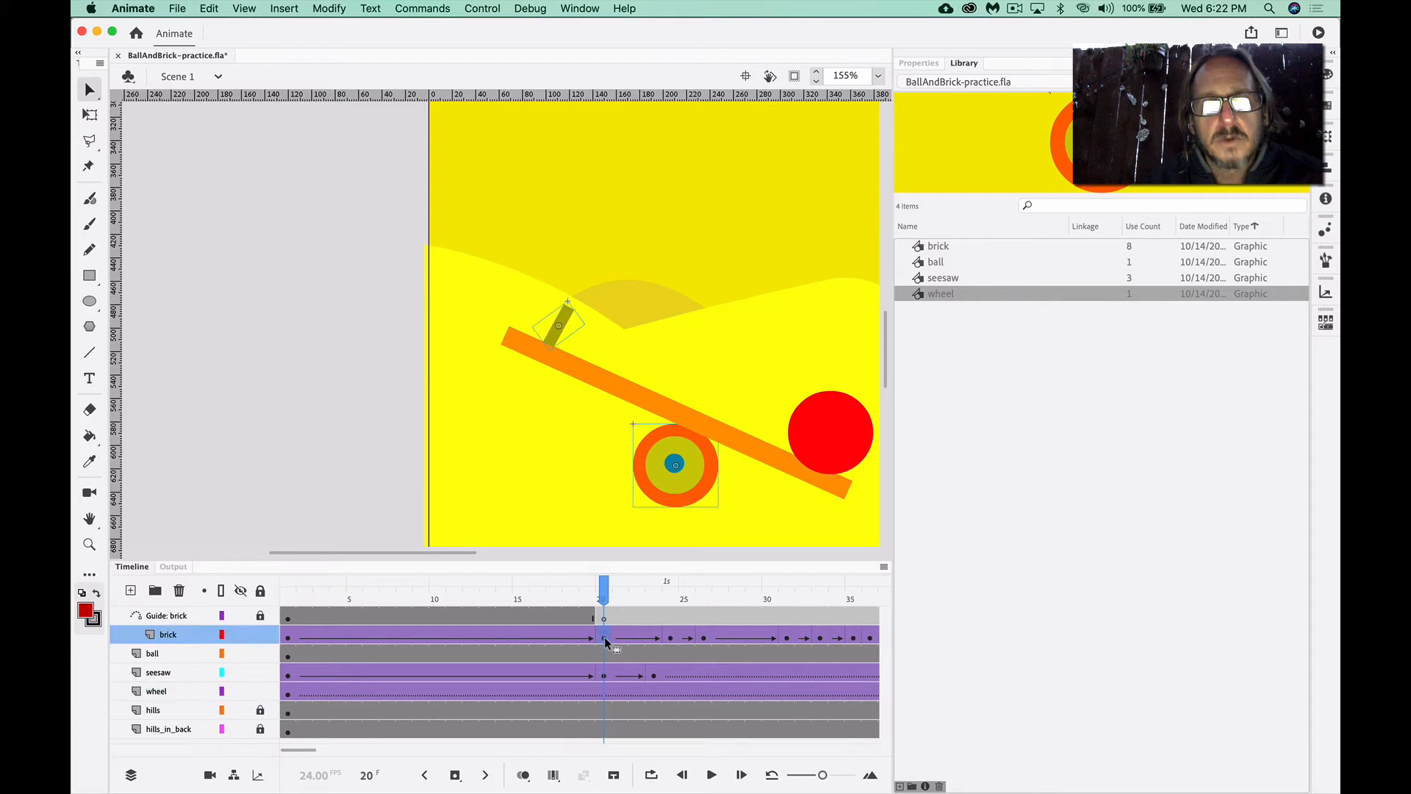
mouse_move(605, 598)
left_mouse_down()
mouse_move(651, 604)
mouse_move(605, 604)
left_mouse_up()
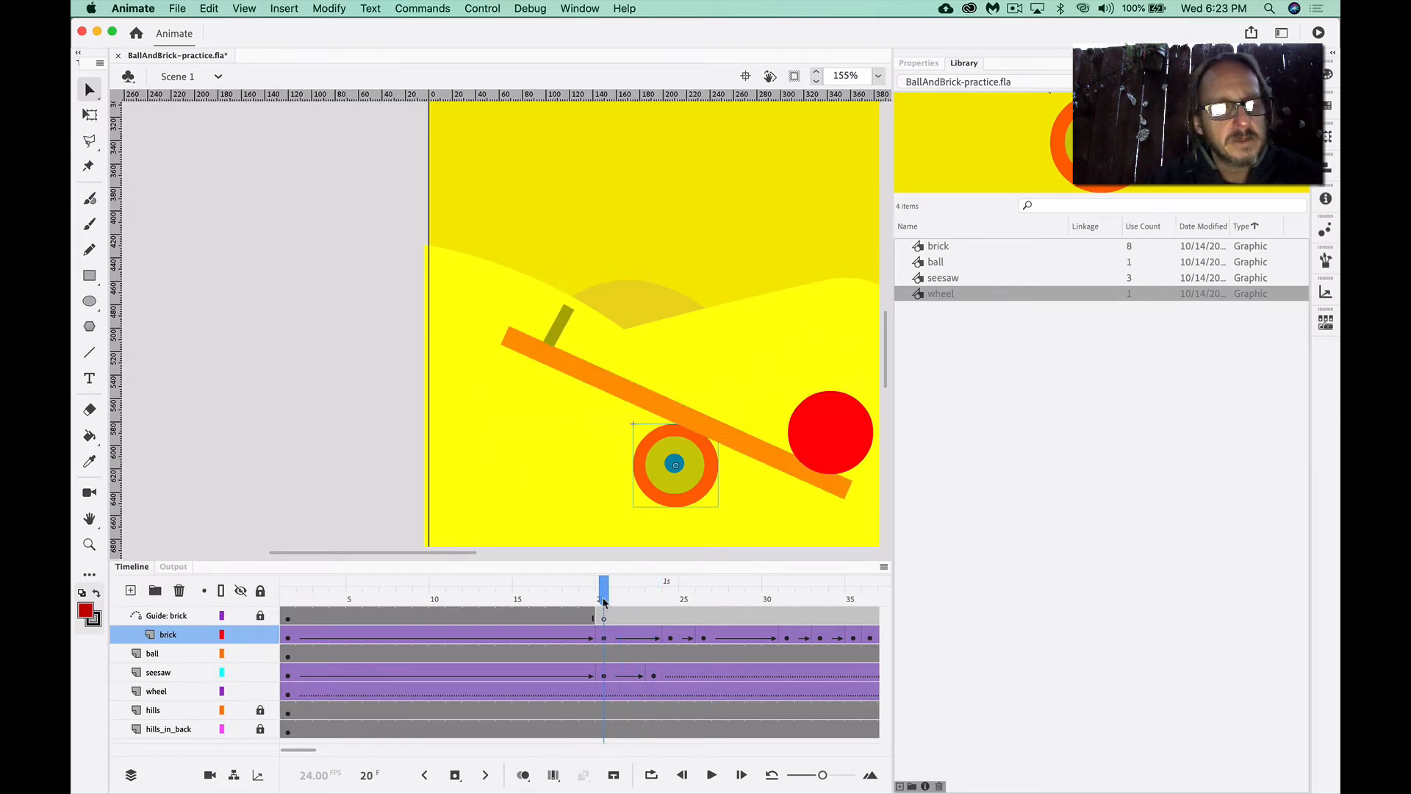
left_click(604, 692)
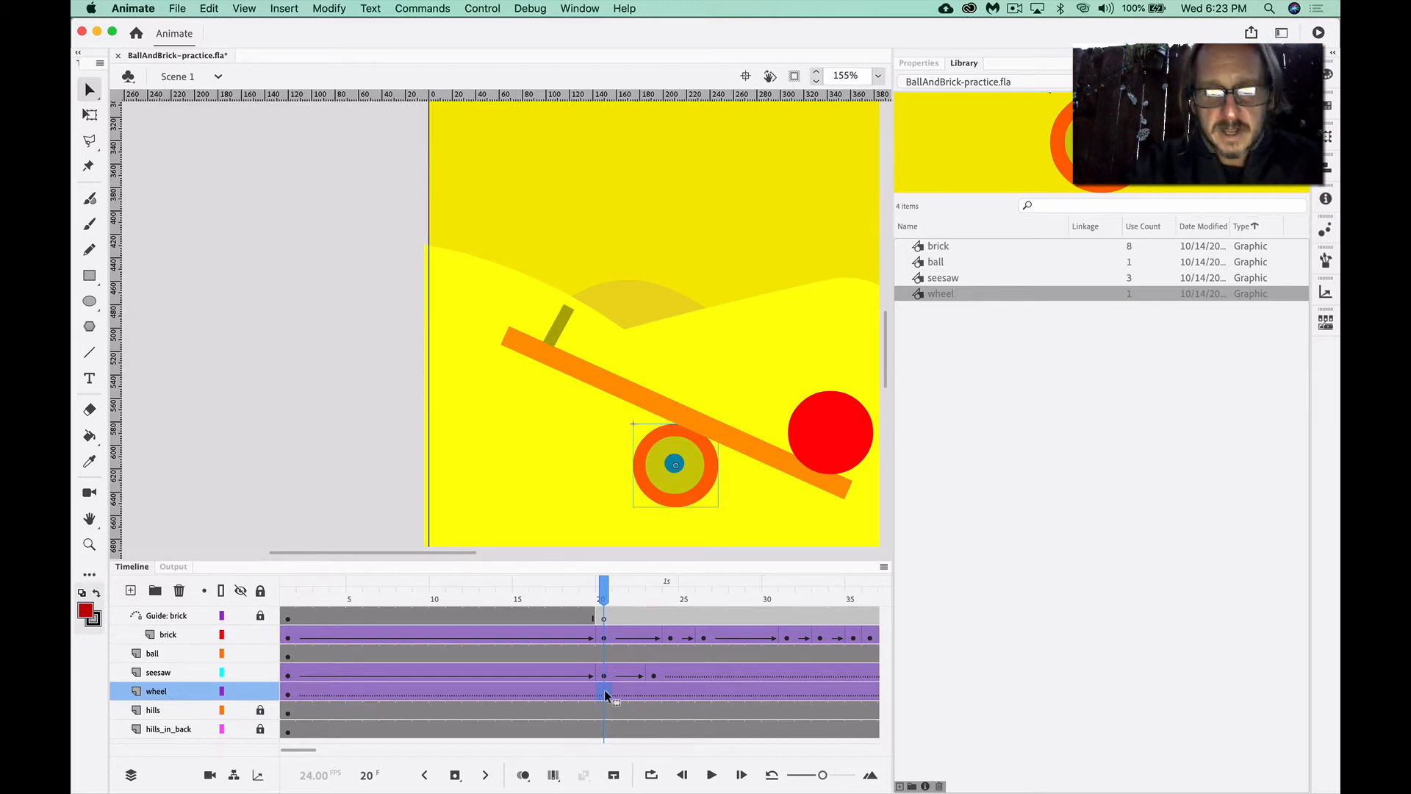
key("F6")
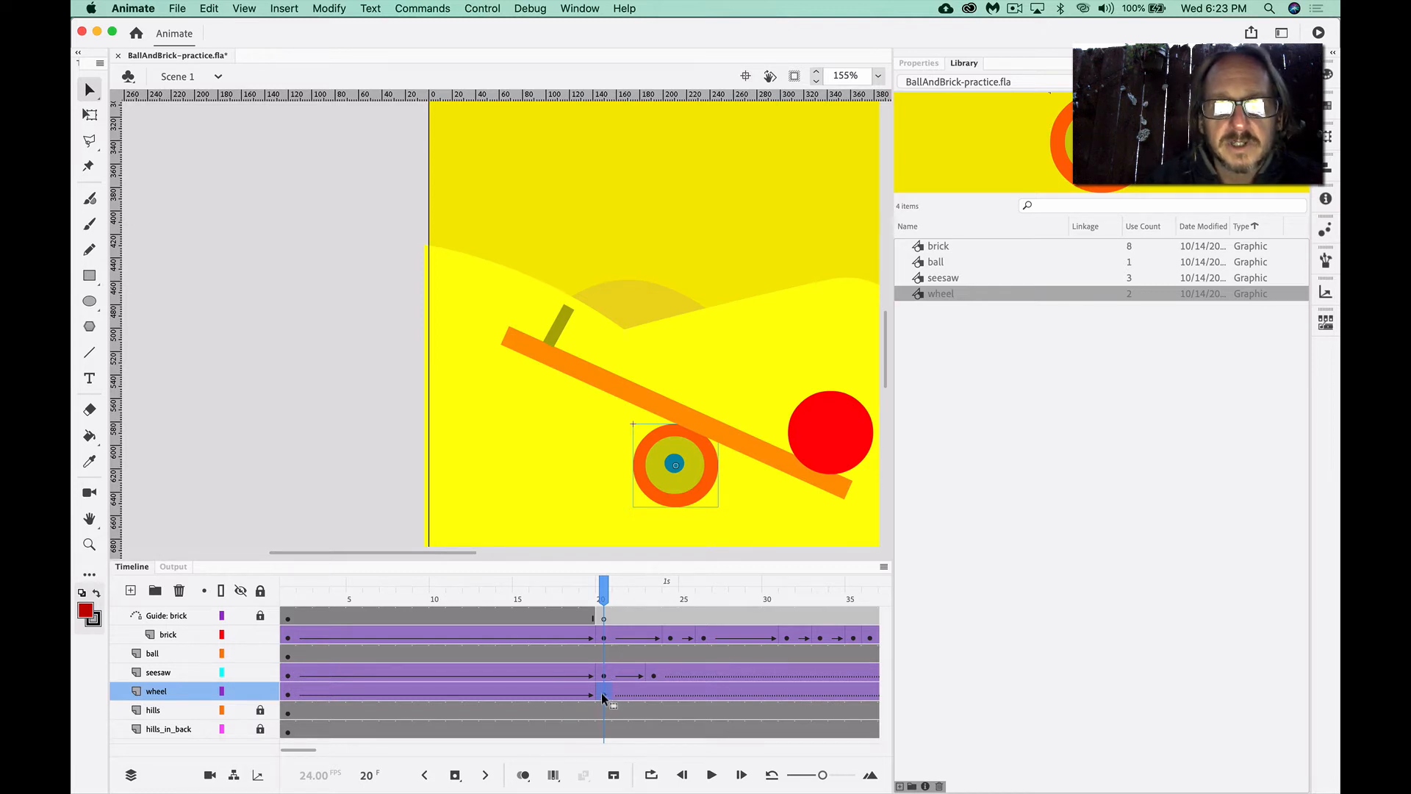
Copy the wheel's keyframe from frame 20 to frame 22
left_click(653, 694)
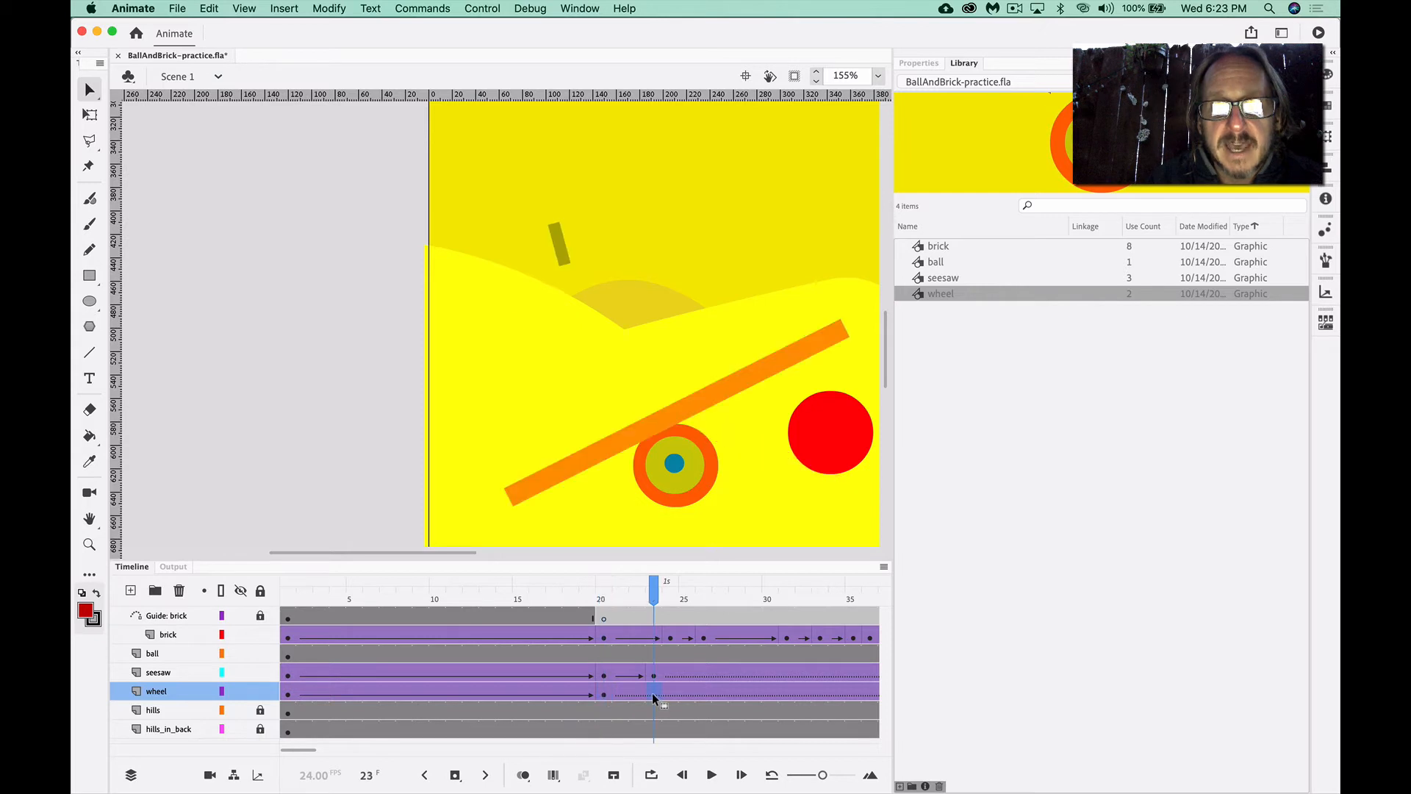
left_click(604, 693)
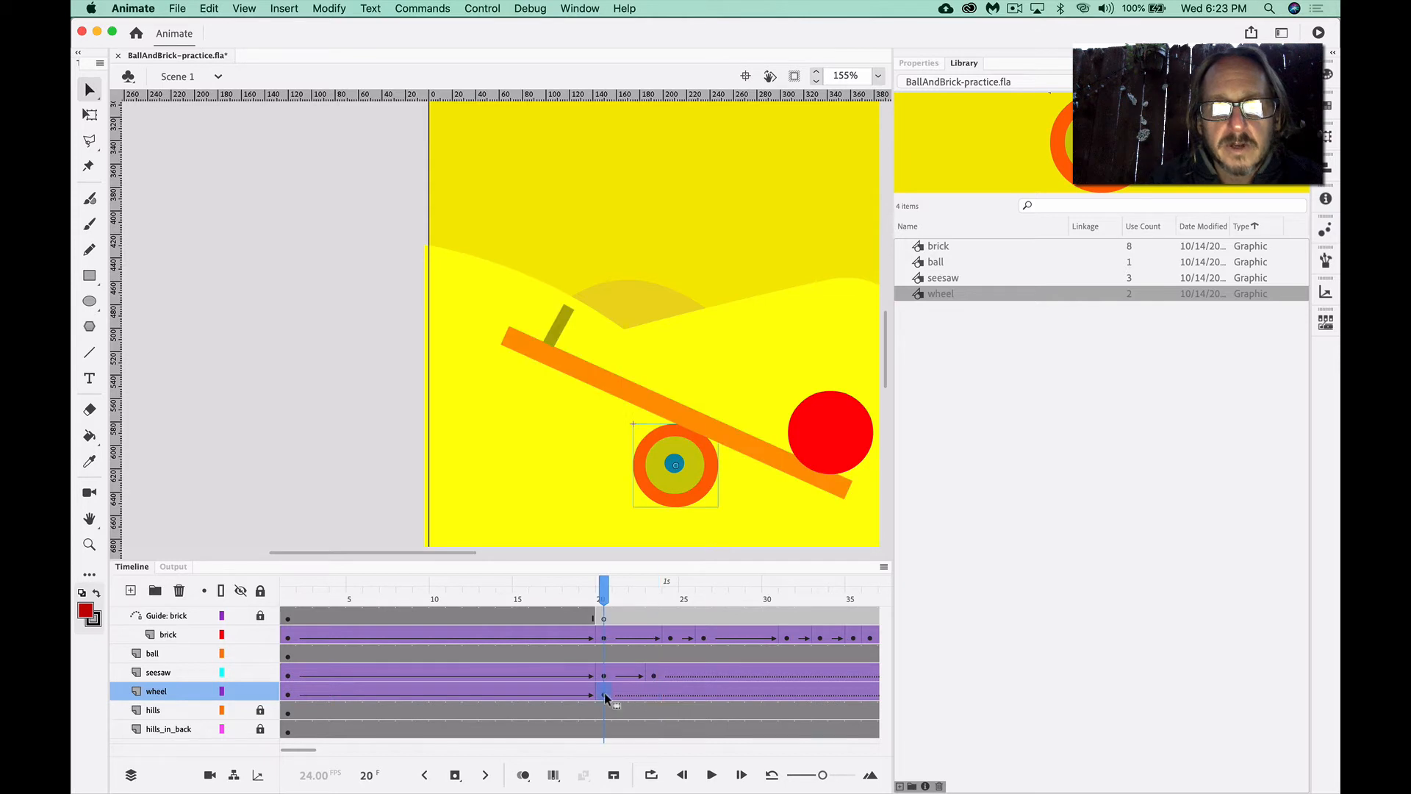
left_click(649, 693)
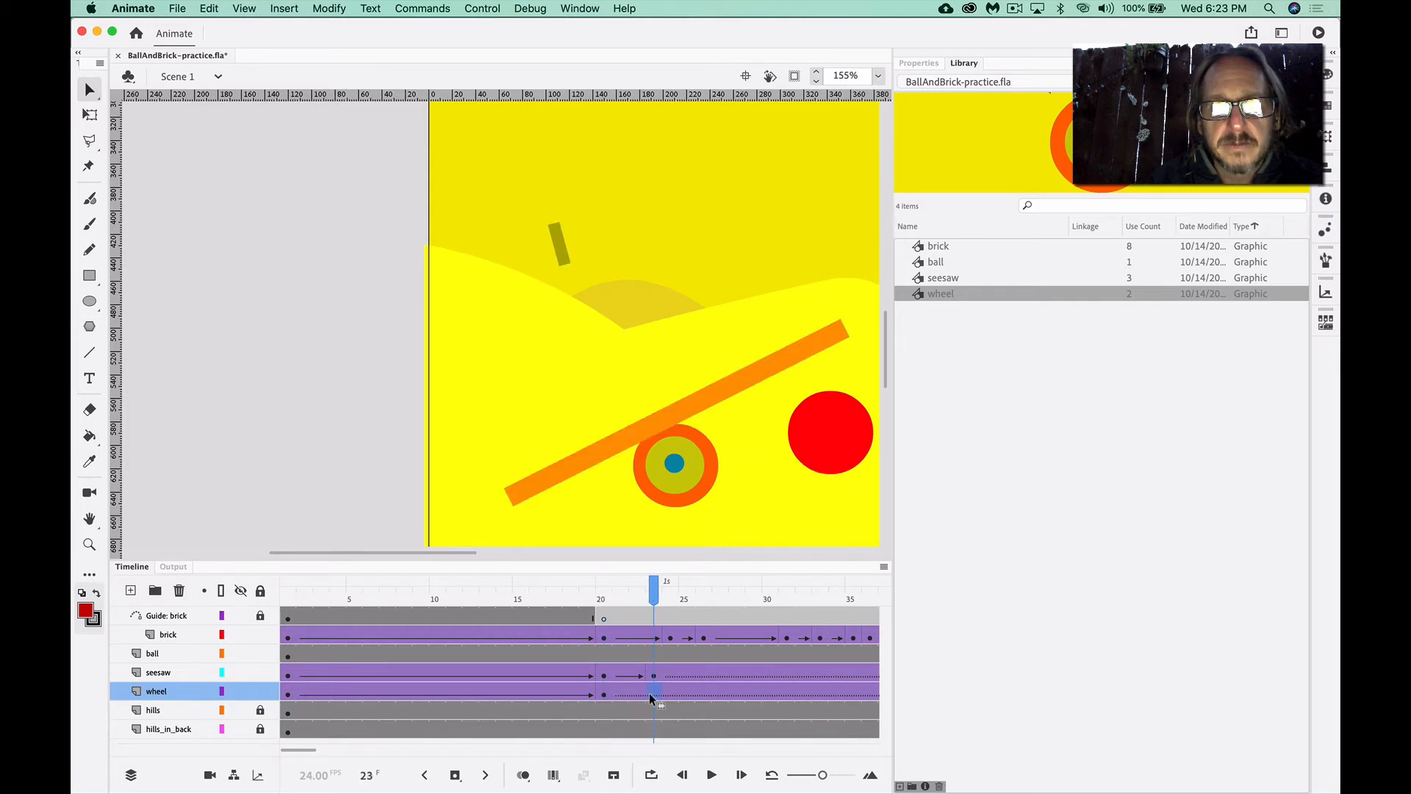
left_click(635, 692)
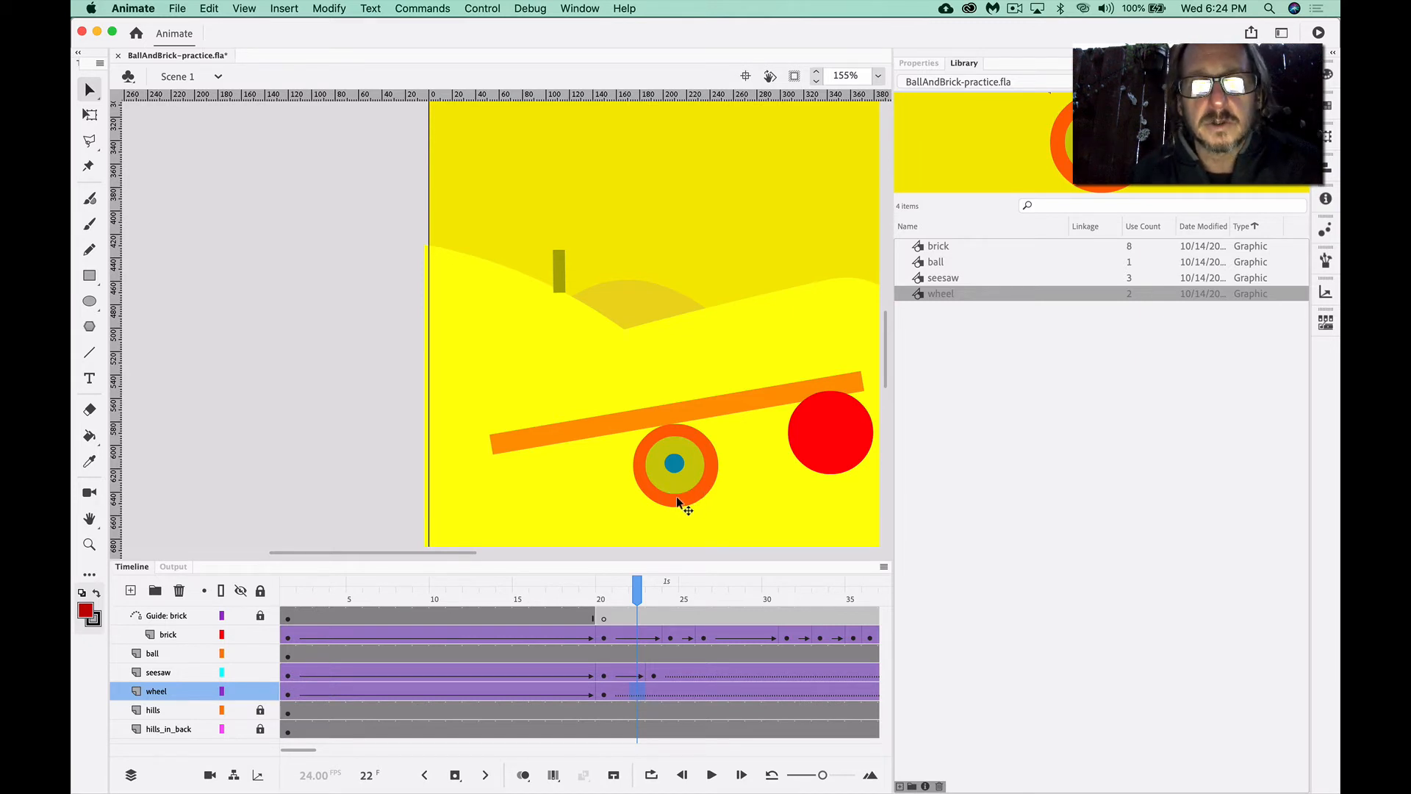
left_click(603, 693)
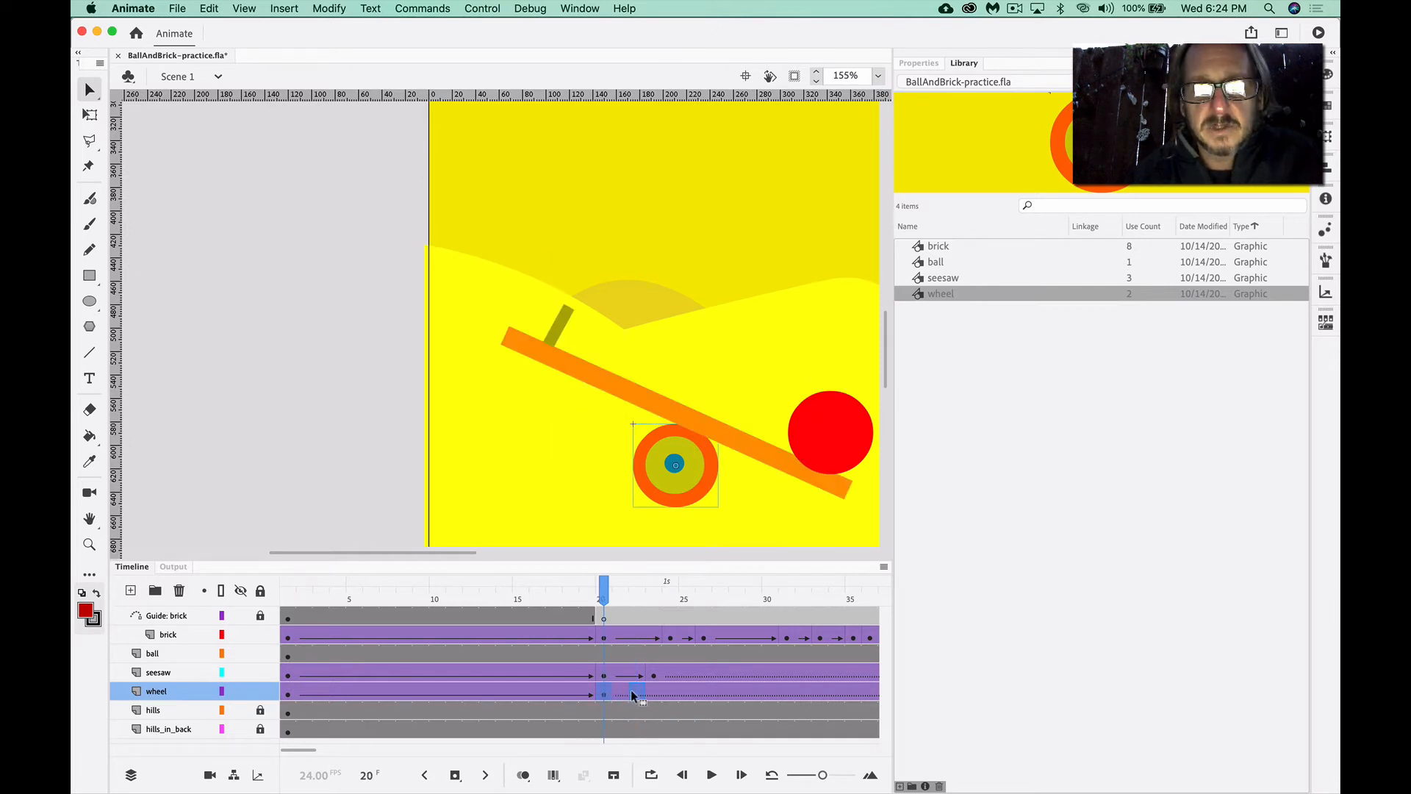
left_click(637, 692)
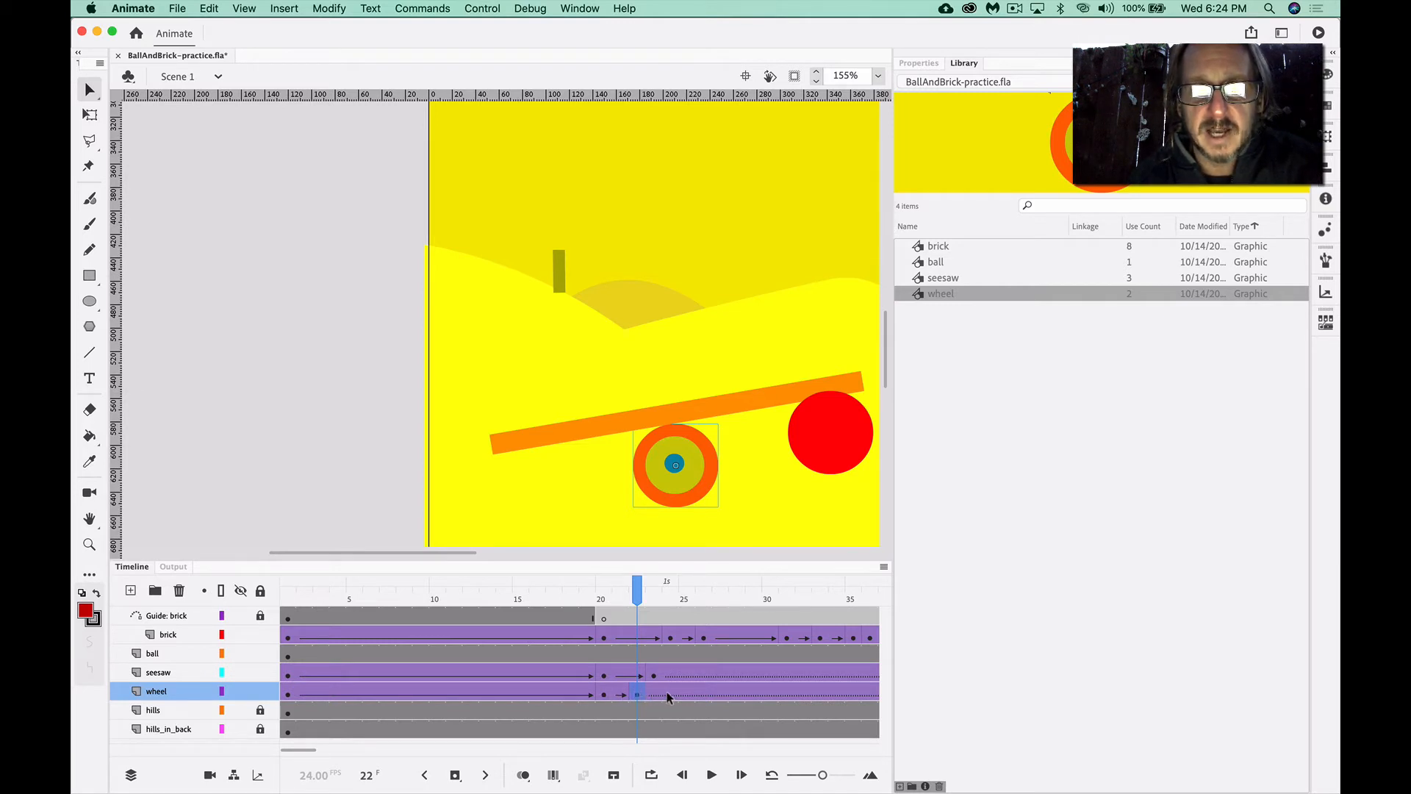
Undo the wheel layer's keyframes after frame 20
left_click_drag(638, 696, 670, 697)
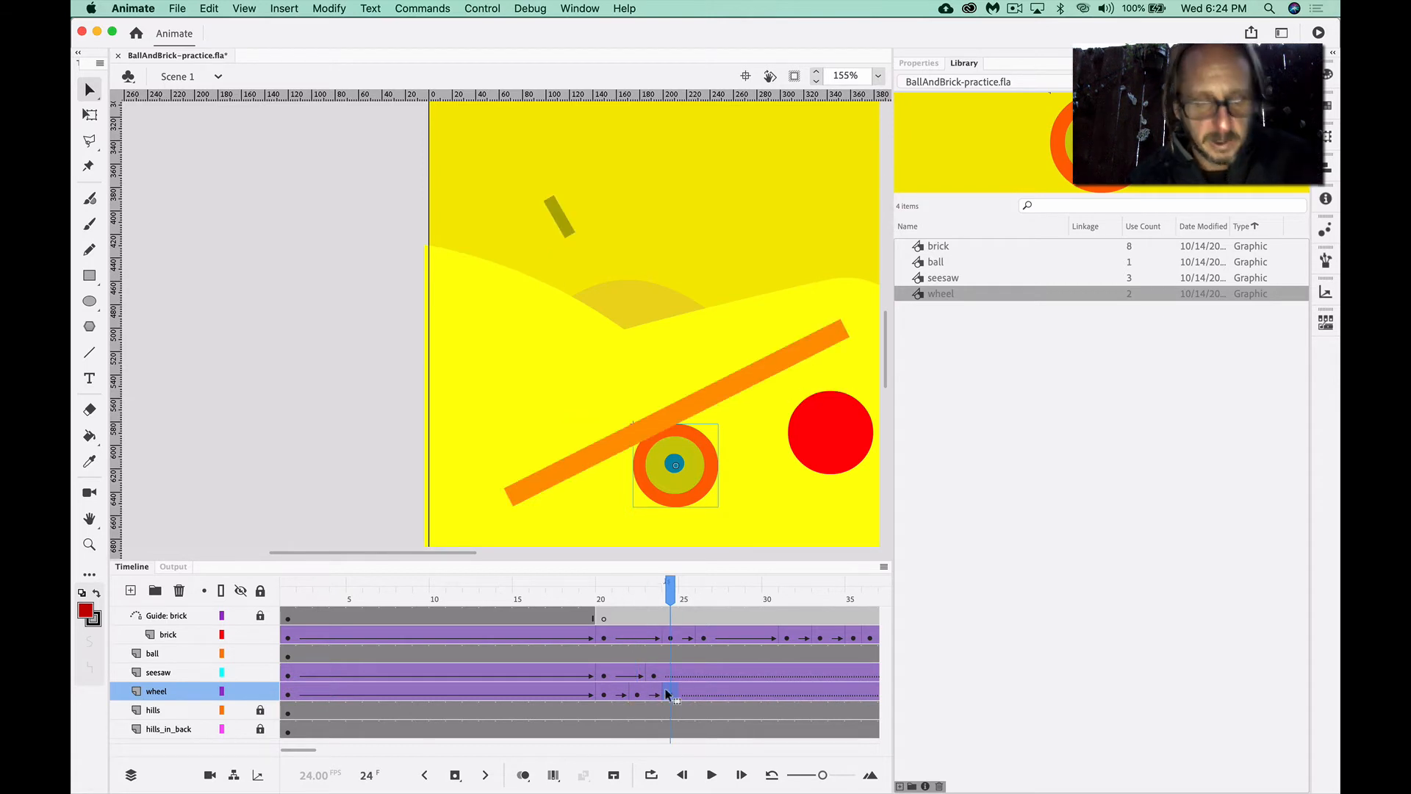
key("super+z")
key("super+z")
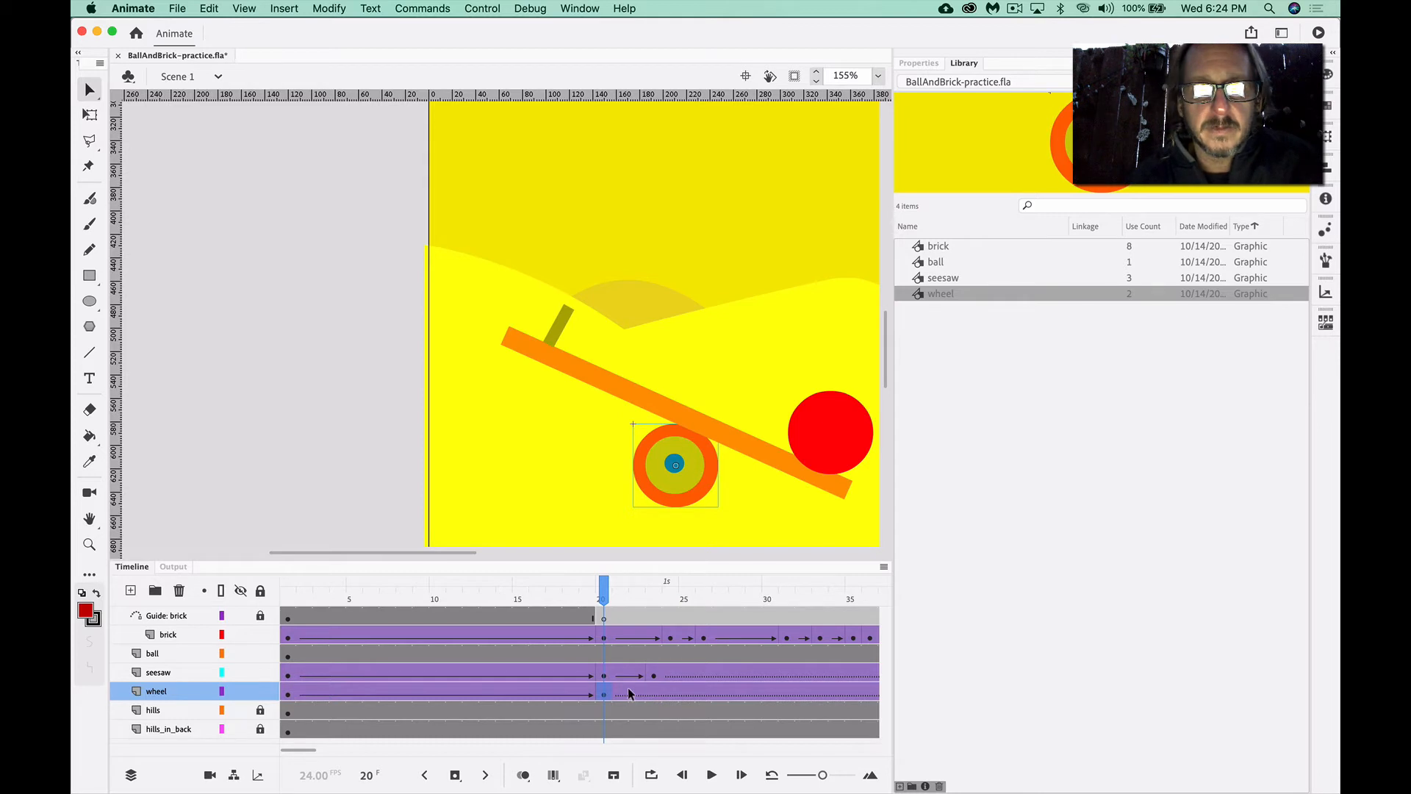
Step back and forth through the frames around 20 to 22 to examine the seesaw's motion over the wheel
key("period")
key("period")
key("period")
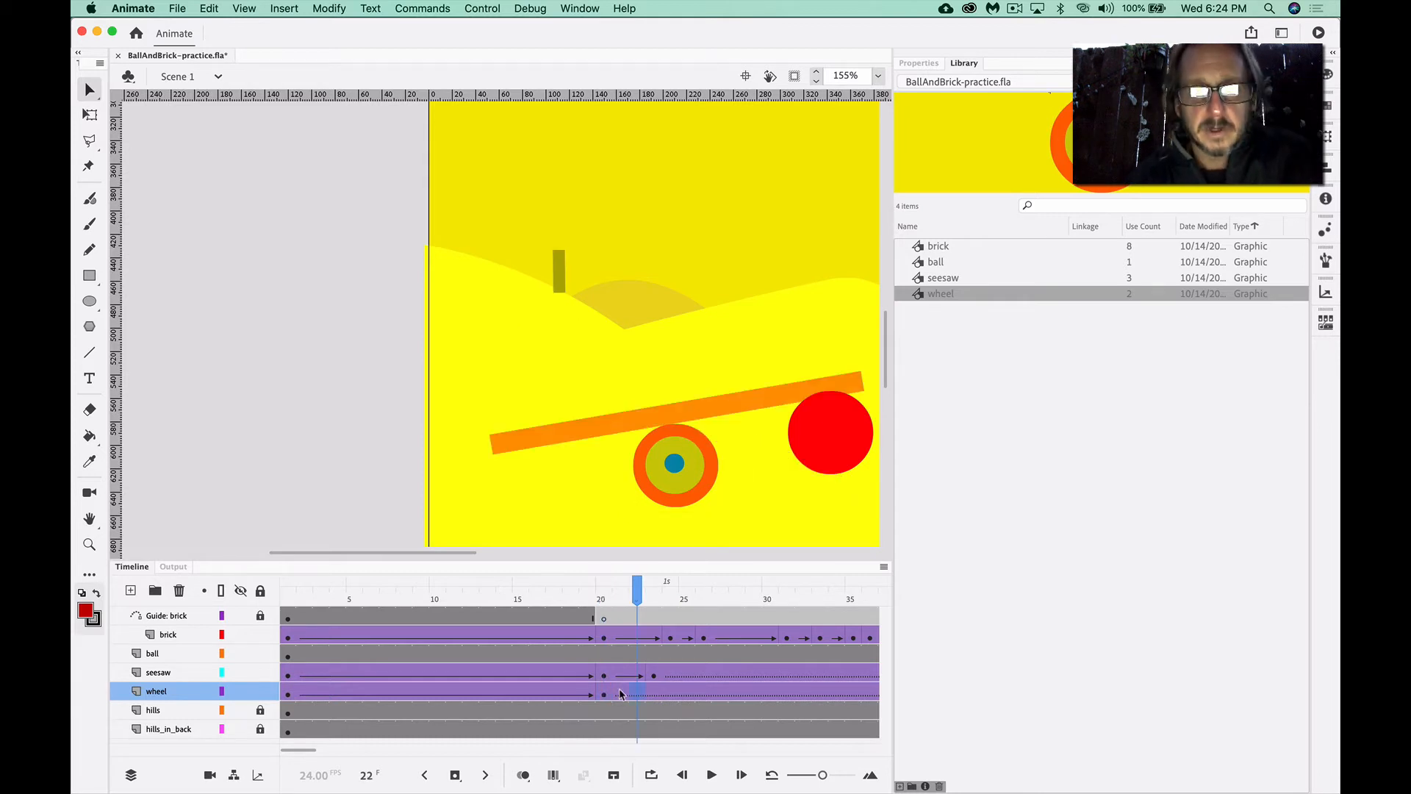
key("comma")
key("comma")
key("comma")
key("period")
key("period")
key("period")
key("comma")
key("comma")
key("comma")
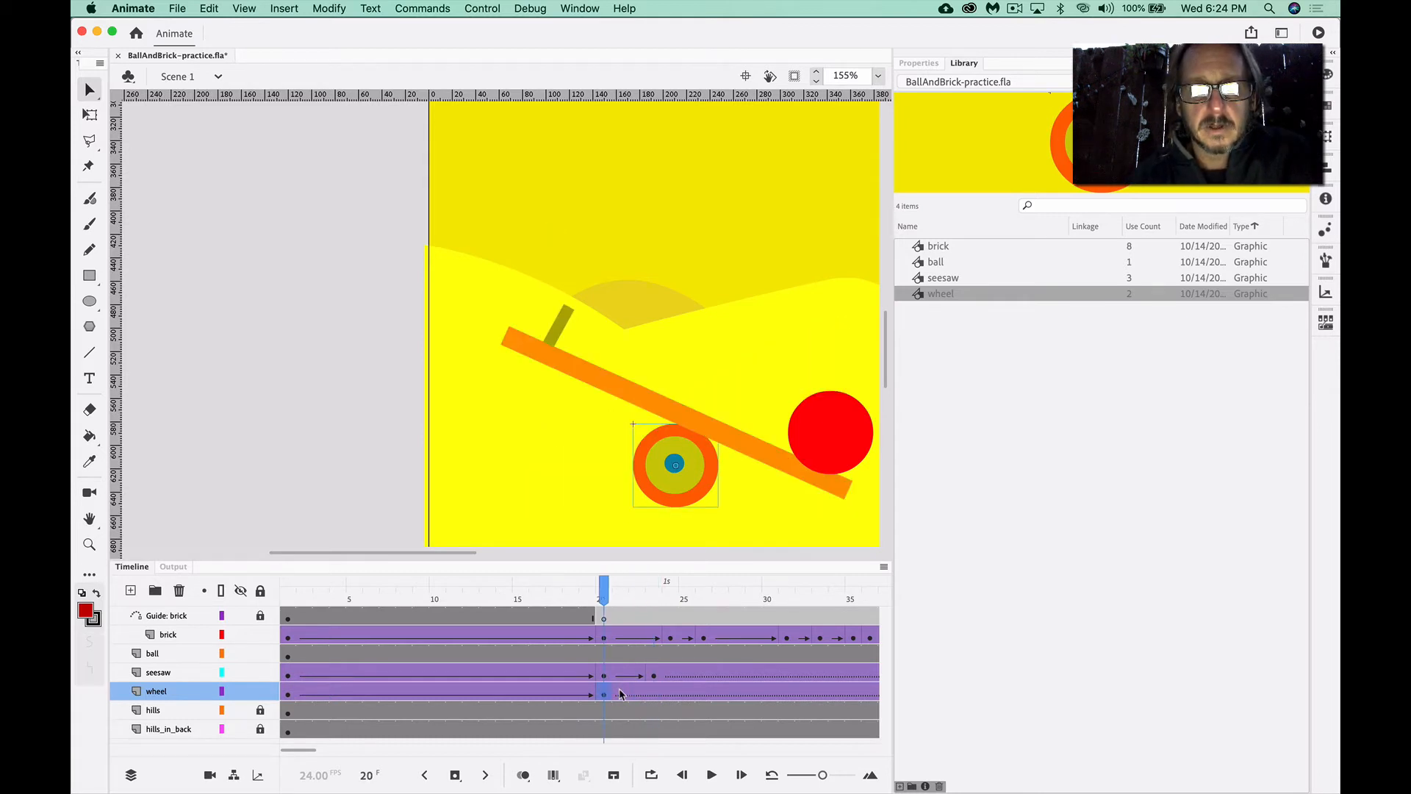
Undo the wheel layer's existing keyframe at frame 20 and insert keyframes on that layer at frames 20, 22 and 24
key("super+z")
key("super+z")
left_click(288, 693)
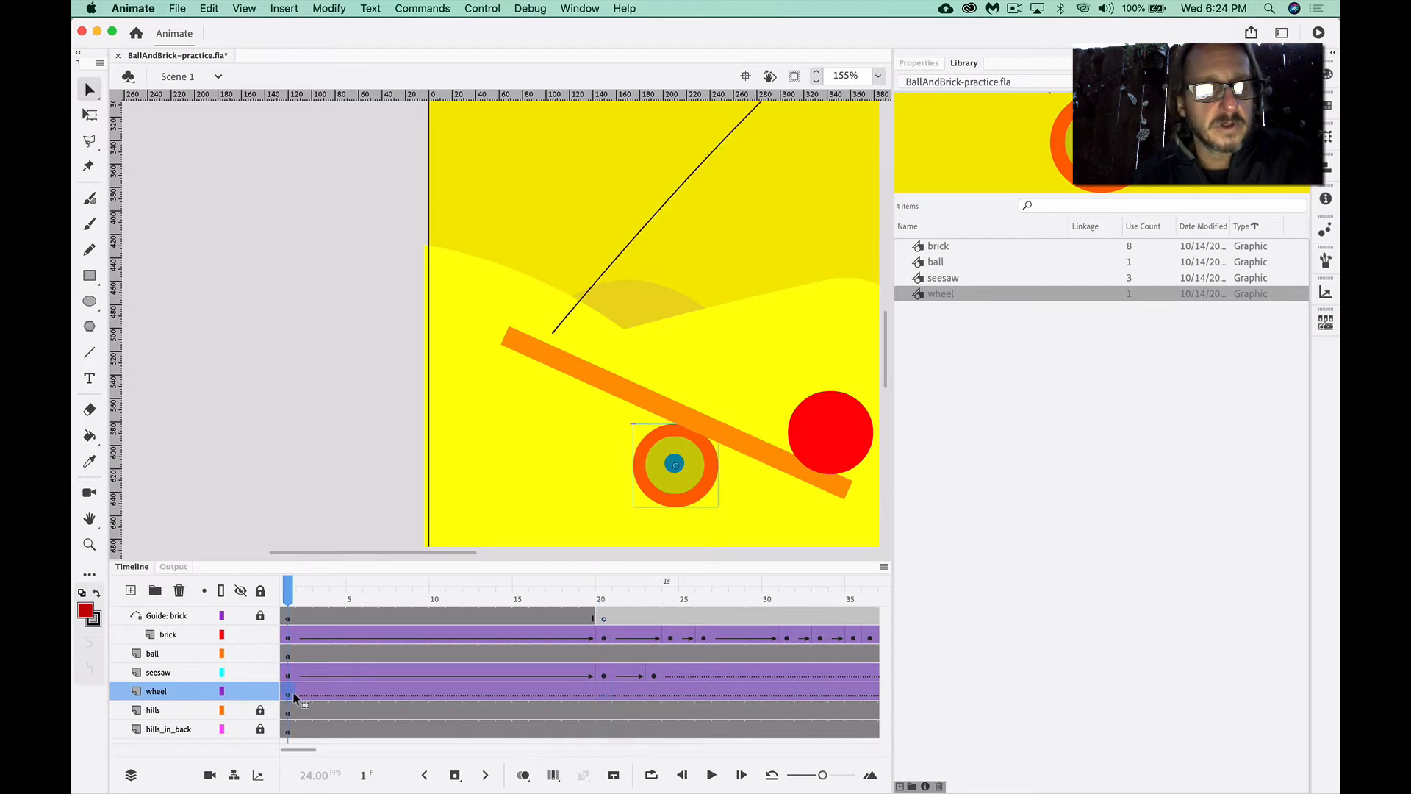
left_click(603, 695)
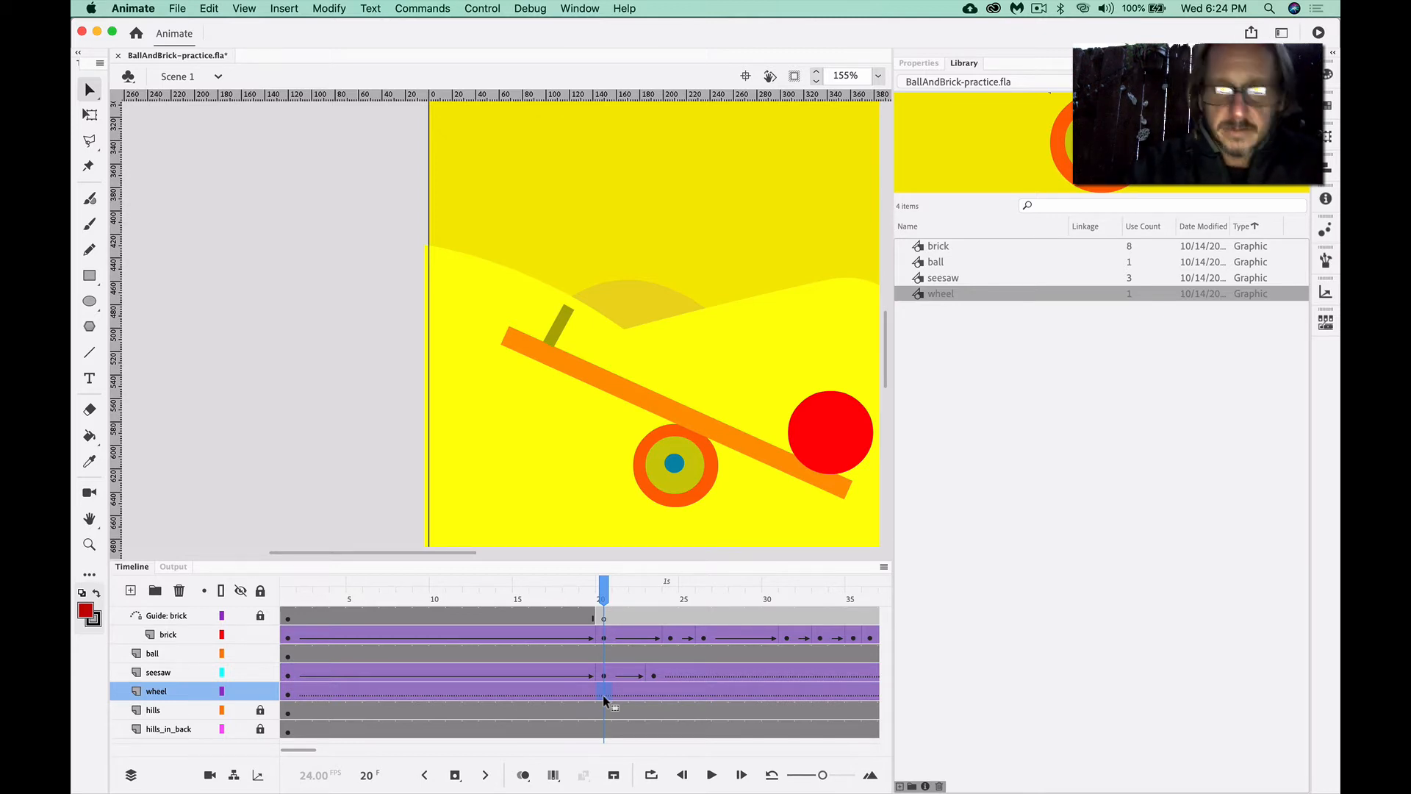
key("F6")
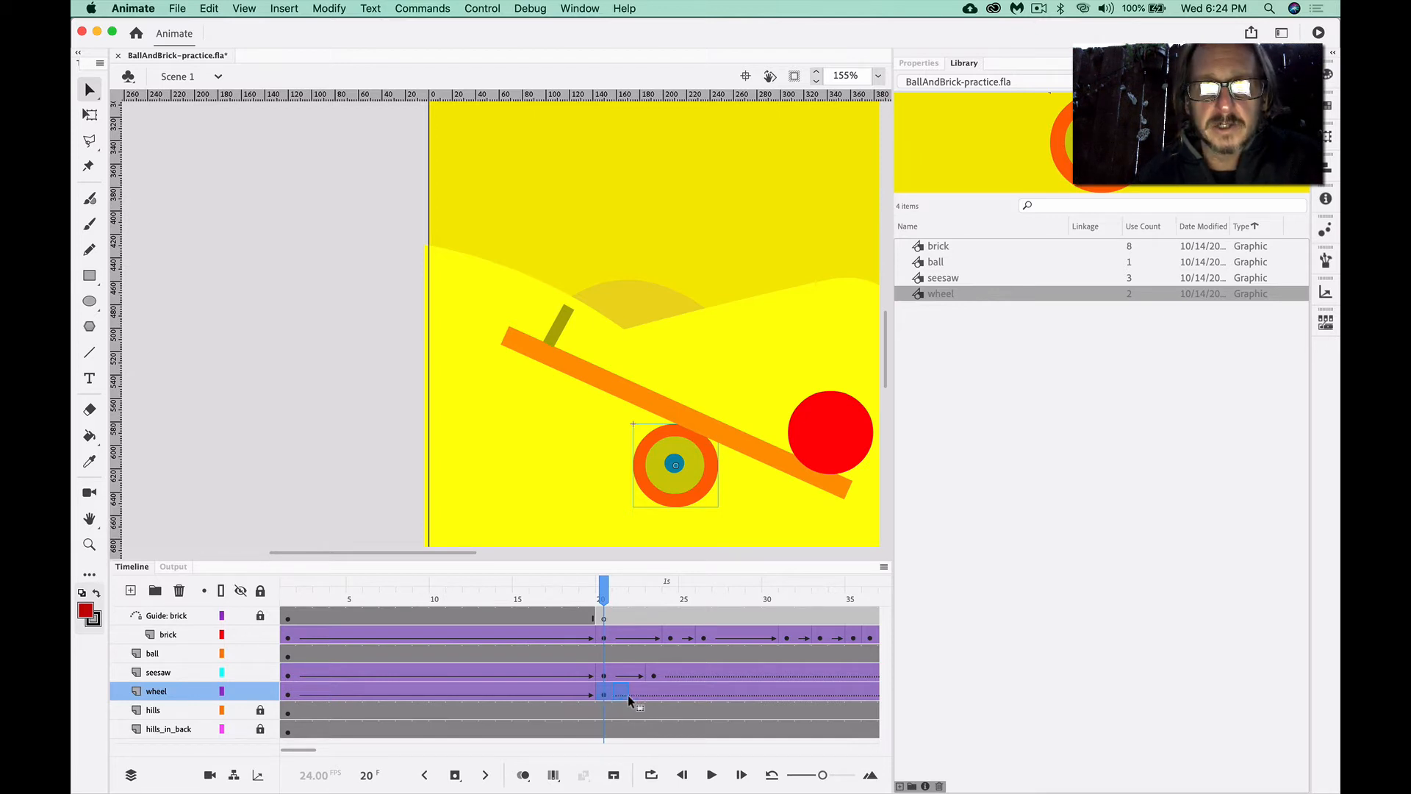
left_click_drag(628, 694, 669, 690)
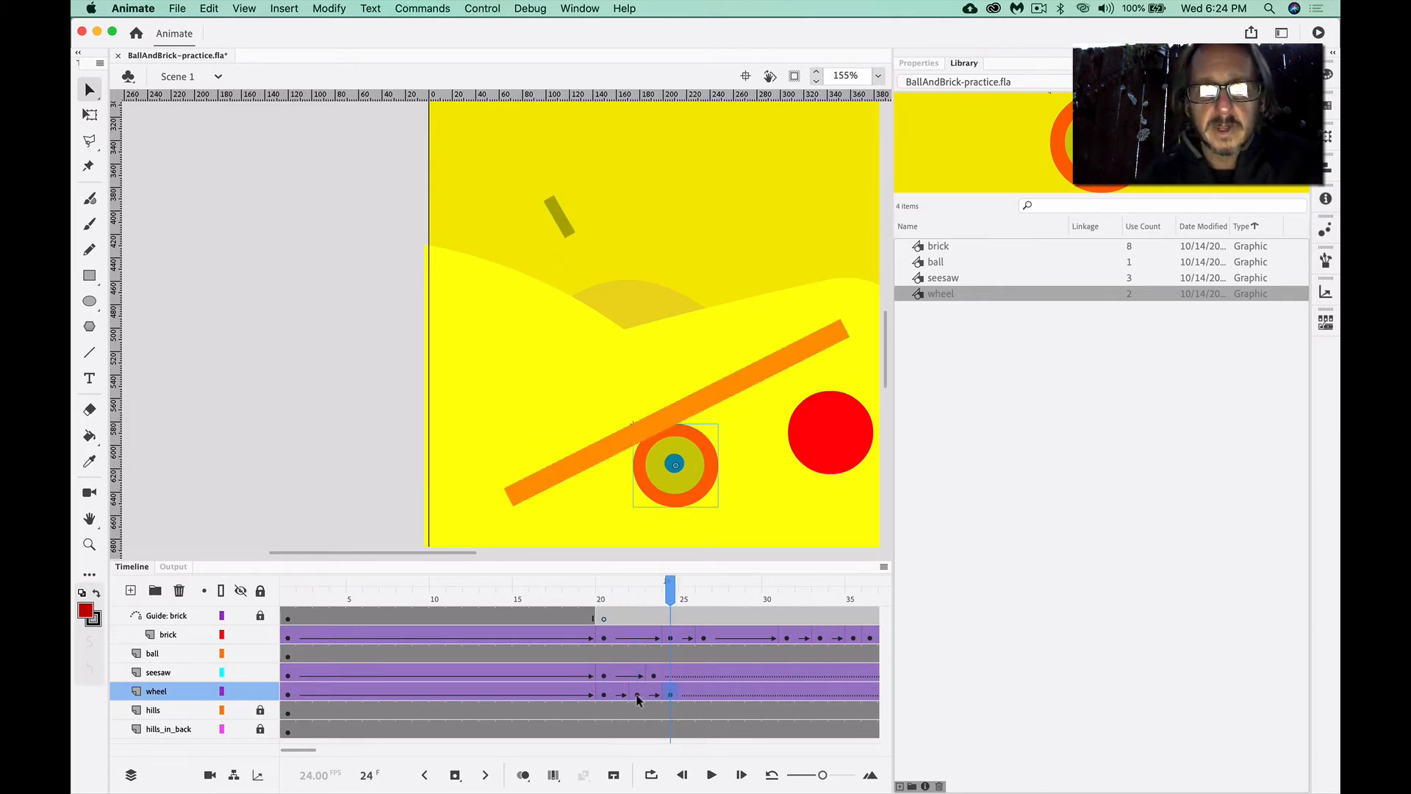
At frame 22, squash the wheel vertically and stretch it horizontally into a flattened ellipse with Free Transform
left_click(638, 697)
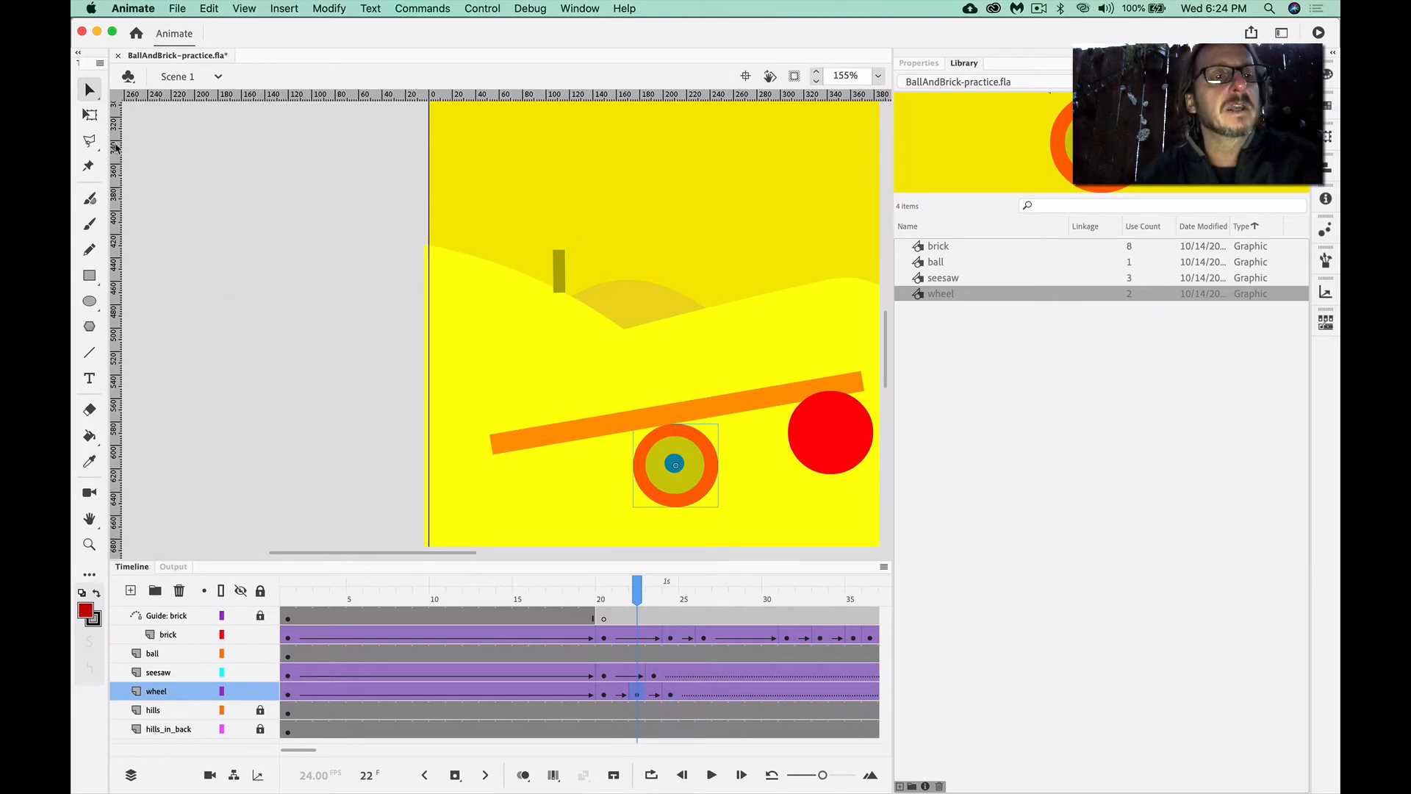
left_click(89, 114)
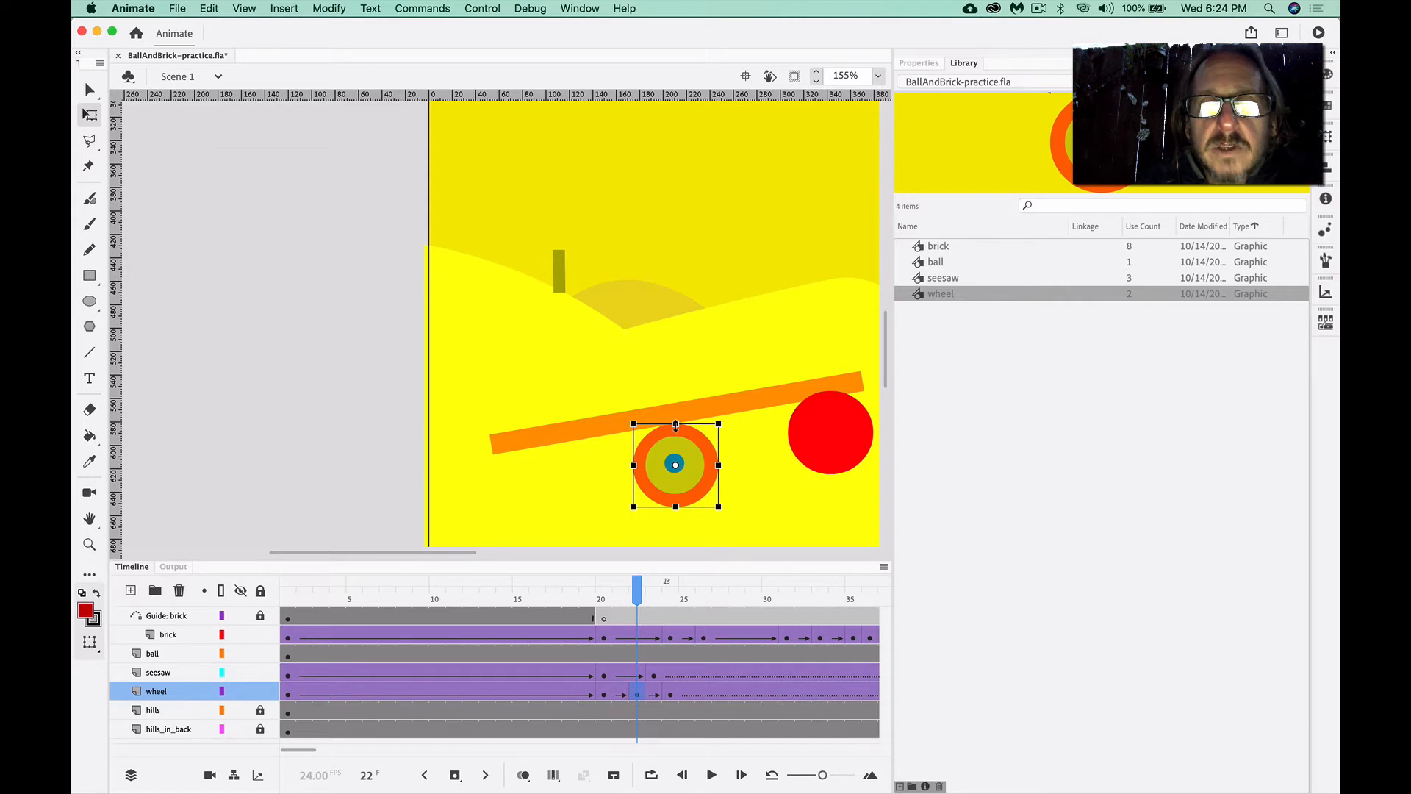
left_click_drag(675, 426, 675, 438)
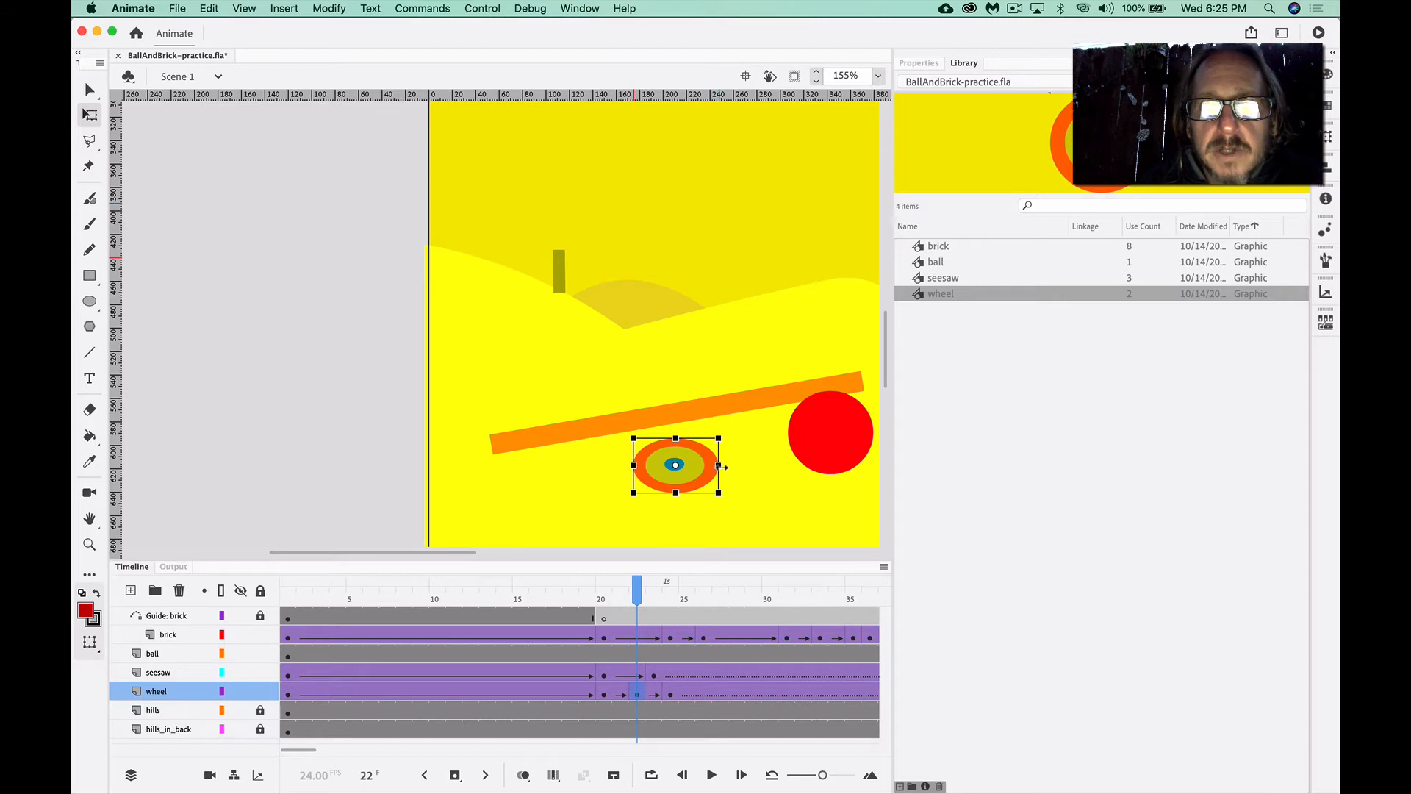
mouse_move(722, 466)
left_mouse_down()
mouse_move(745, 465)
mouse_move(733, 465)
left_mouse_up()
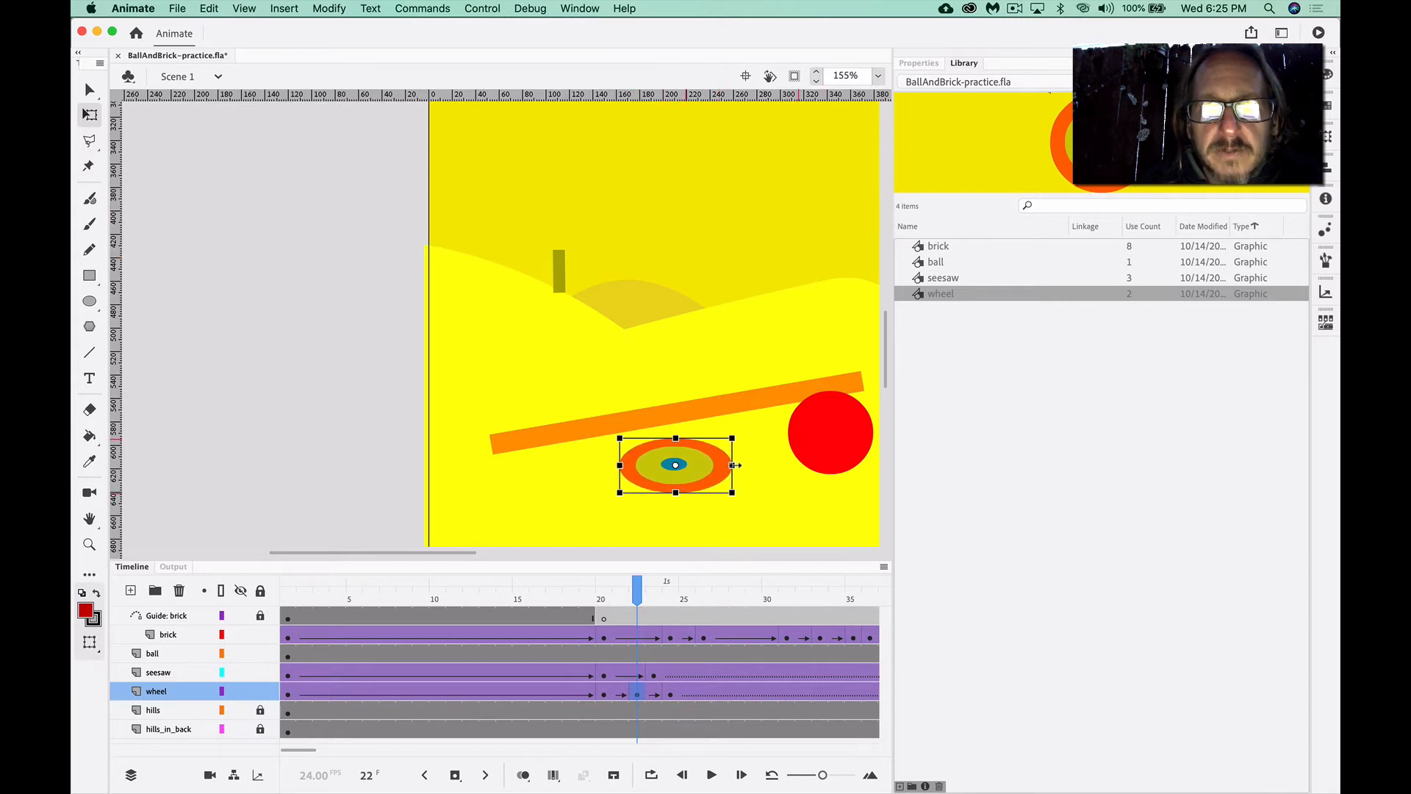
Compare the wheel with its frame 20 shape and slightly narrow the squashed wheel at frame 22
left_click(604, 597)
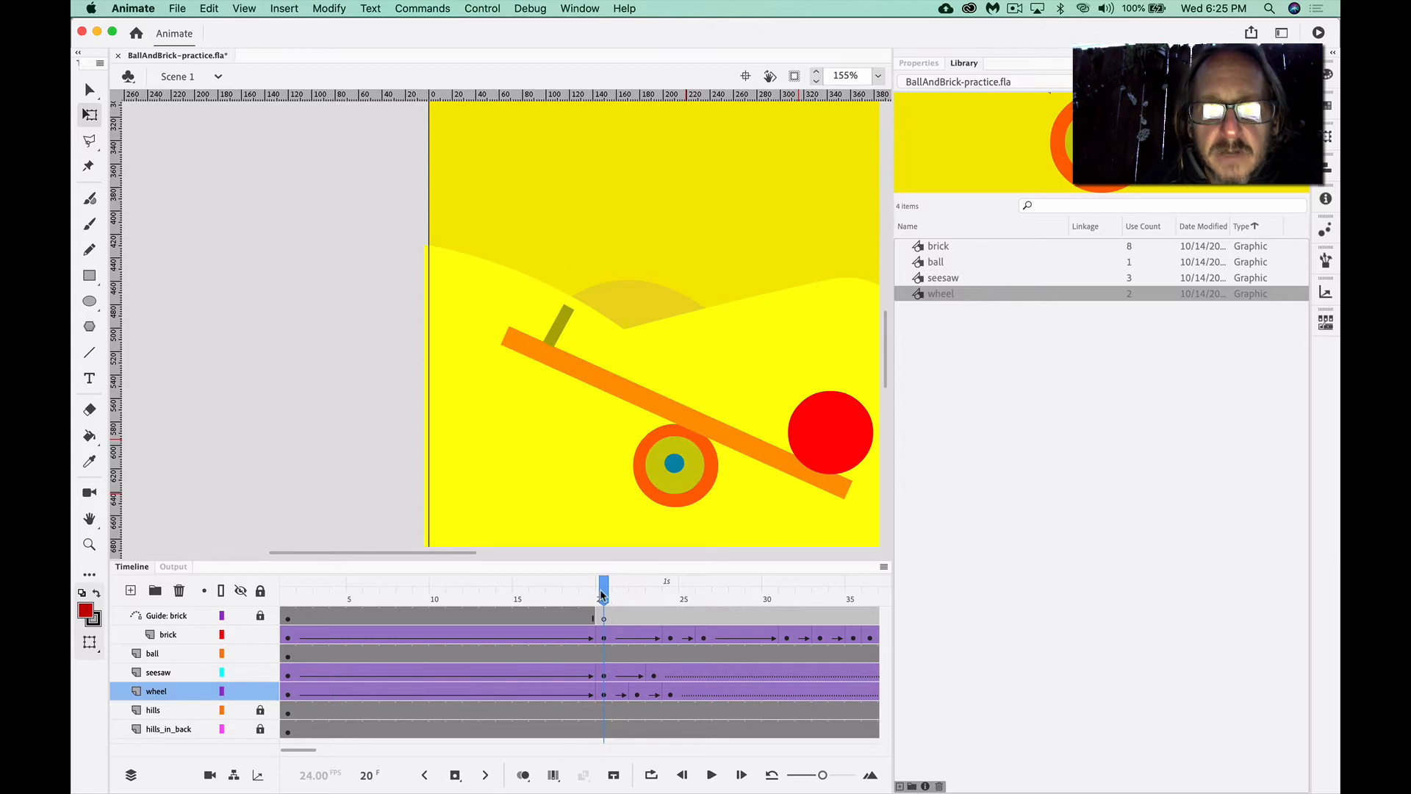
left_click(602, 696)
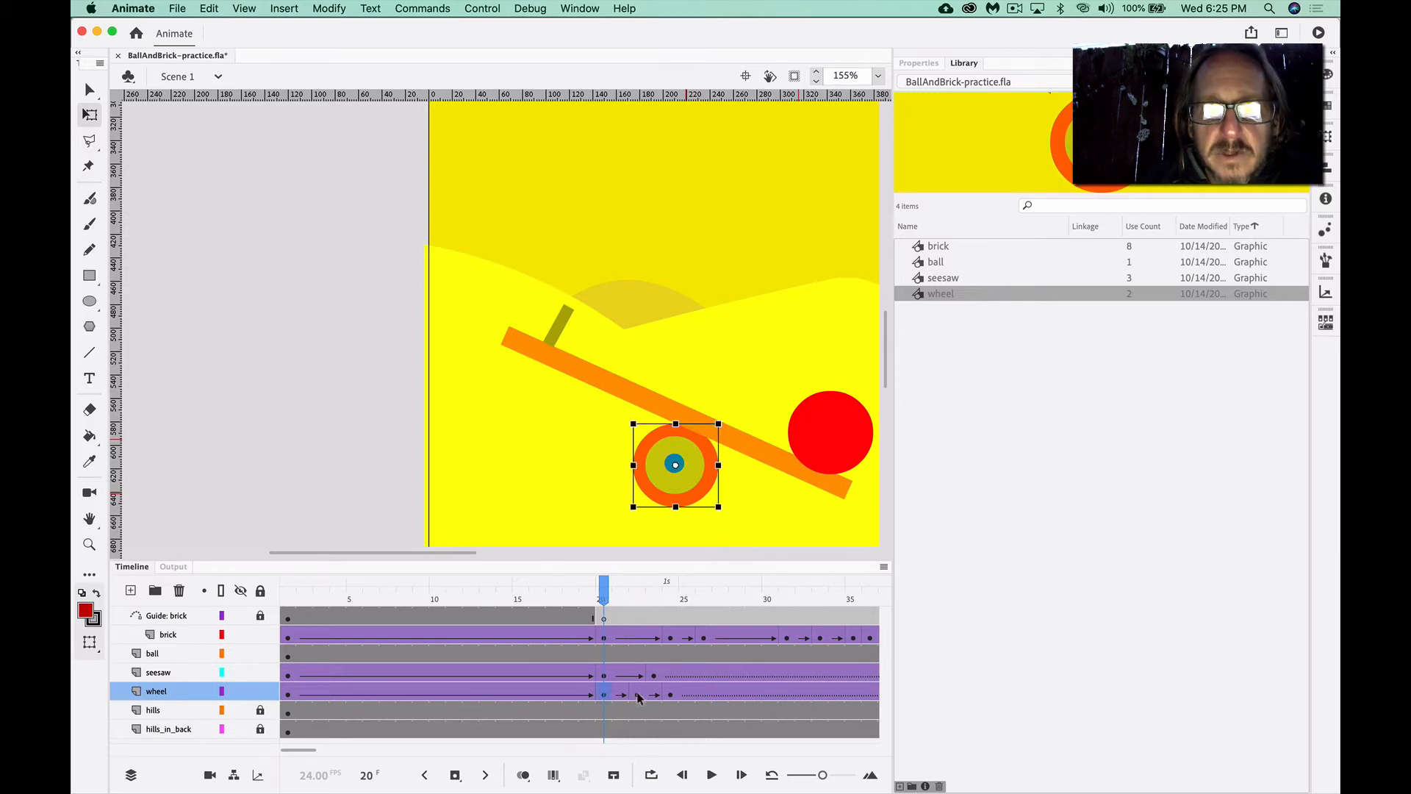
left_click(637, 695)
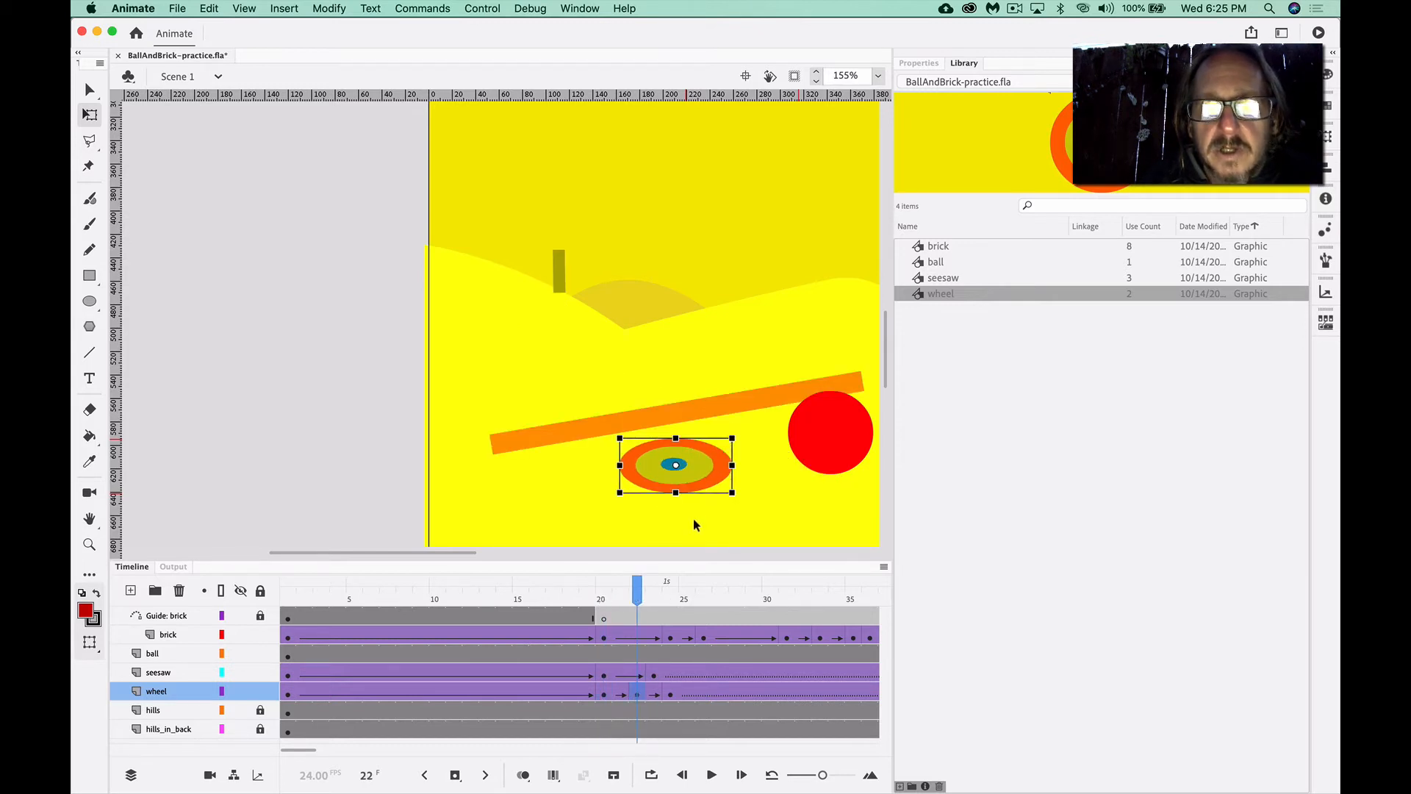
left_click_drag(732, 464, 728, 465)
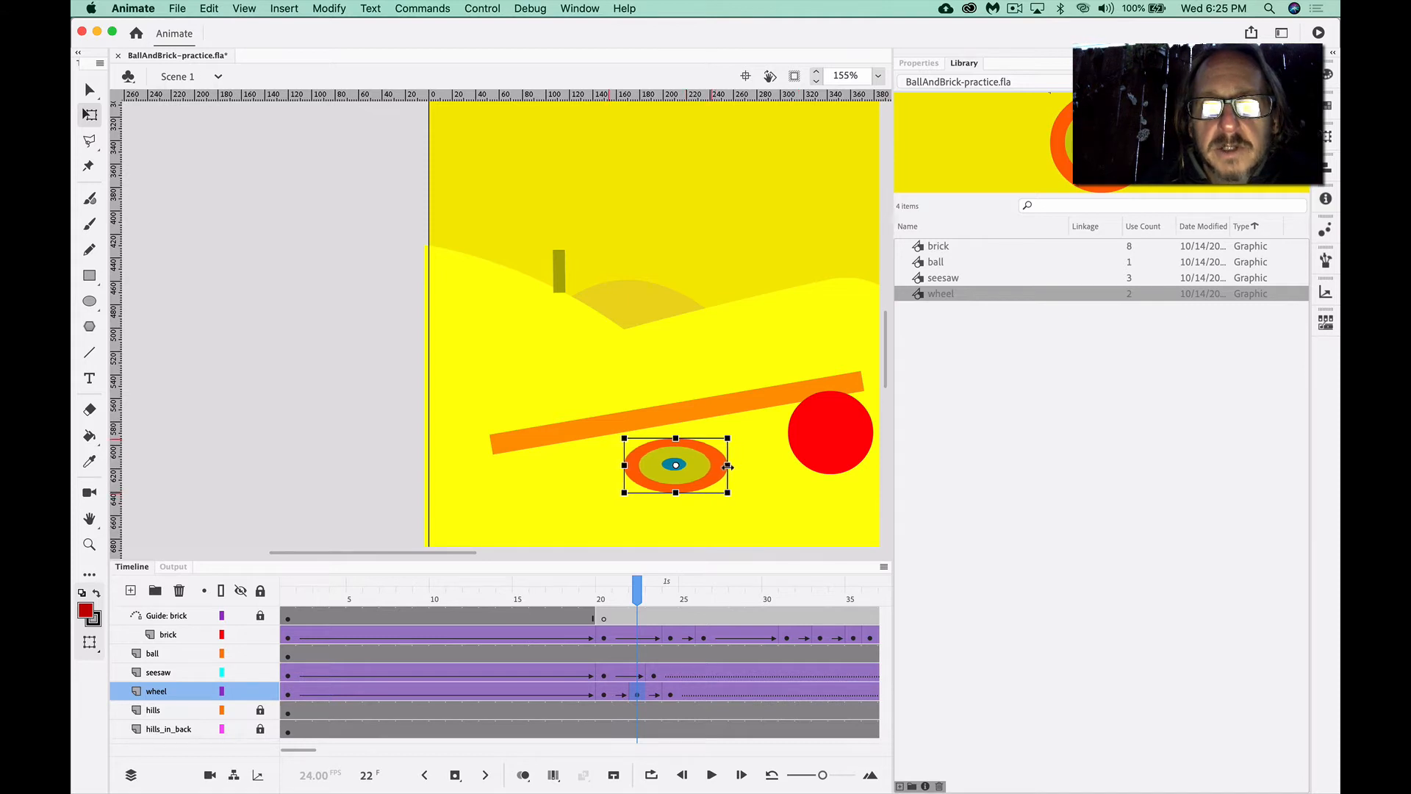
Check the squash by scrubbing through the frames and move the flattened wheel slightly down at frame 22
left_click(668, 694)
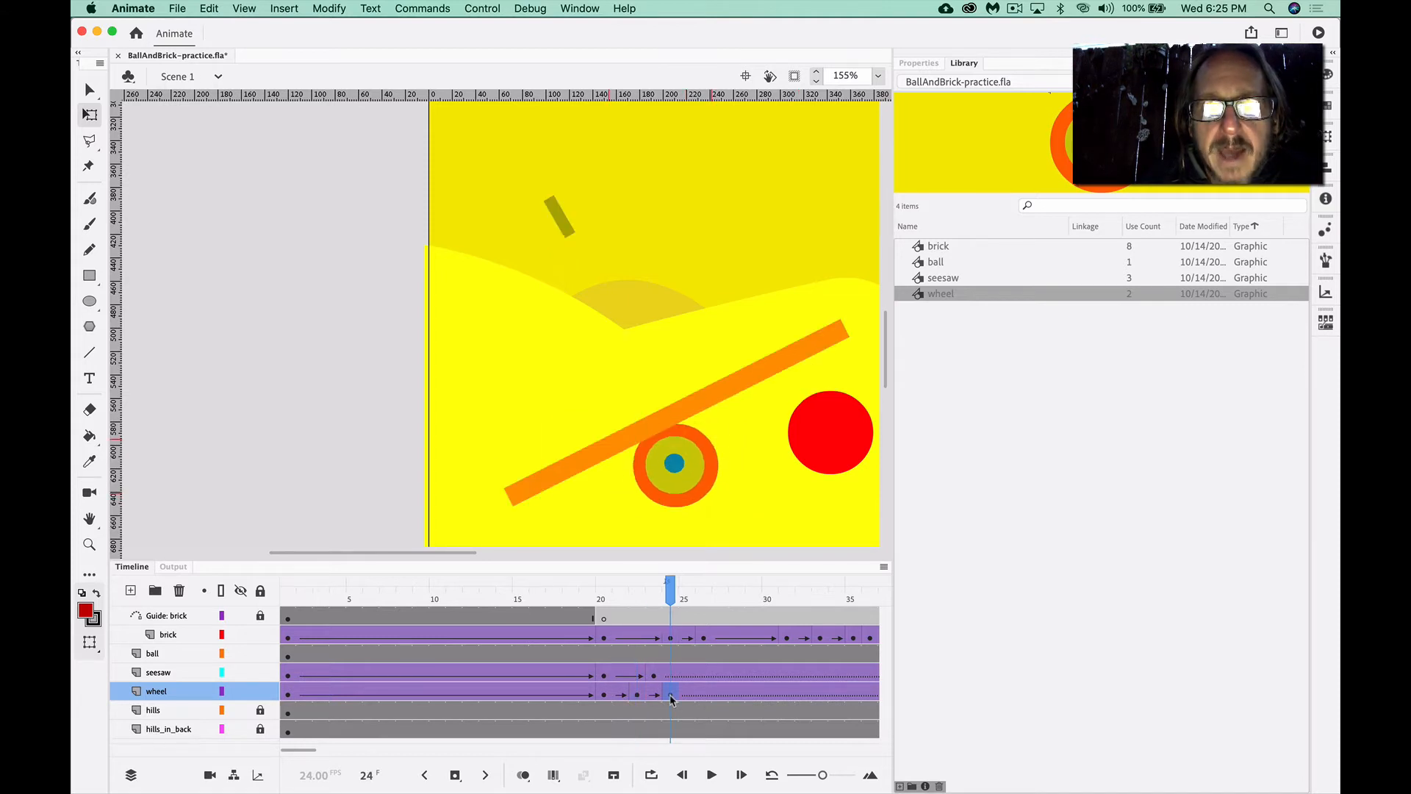
left_click(569, 601)
left_click_drag(568, 603, 642, 621)
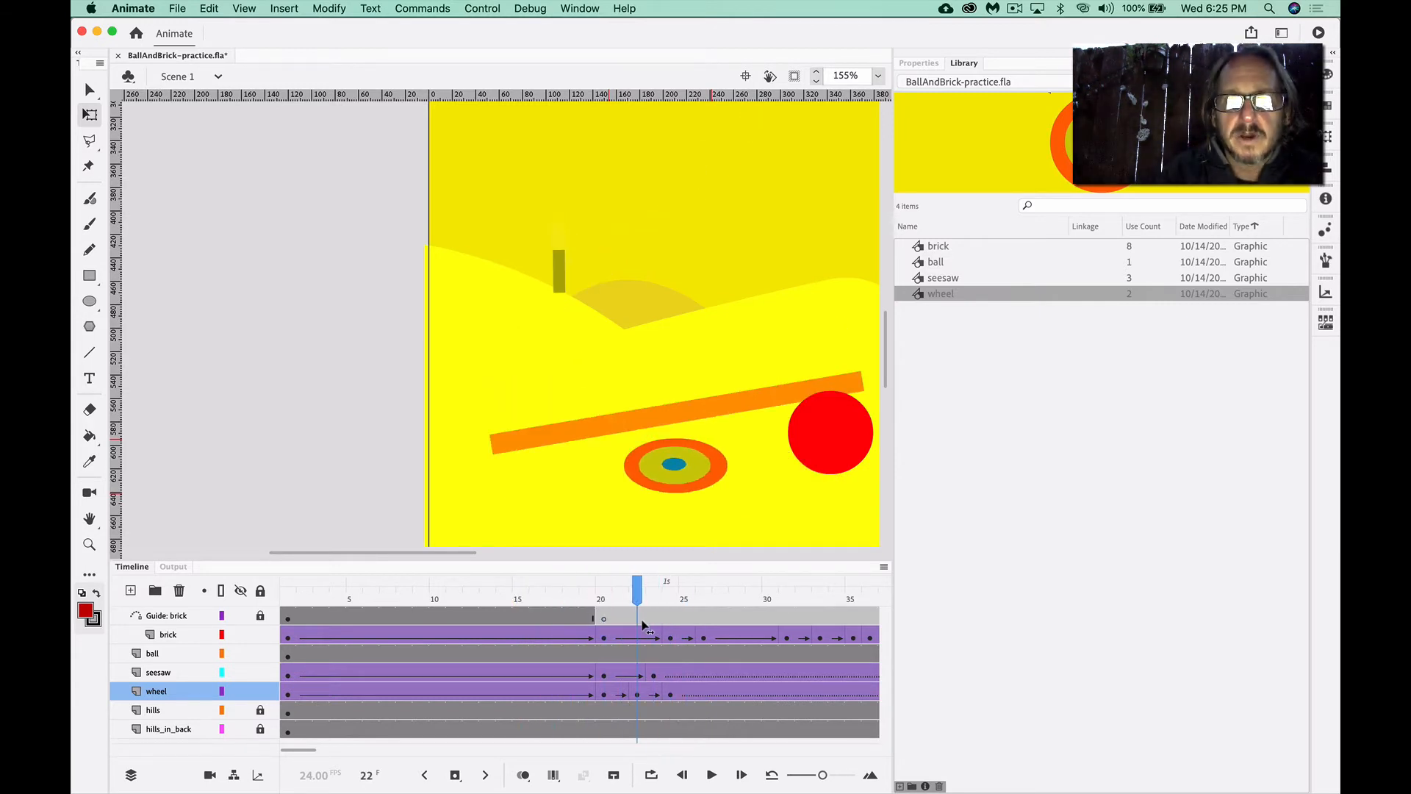
left_click(637, 693)
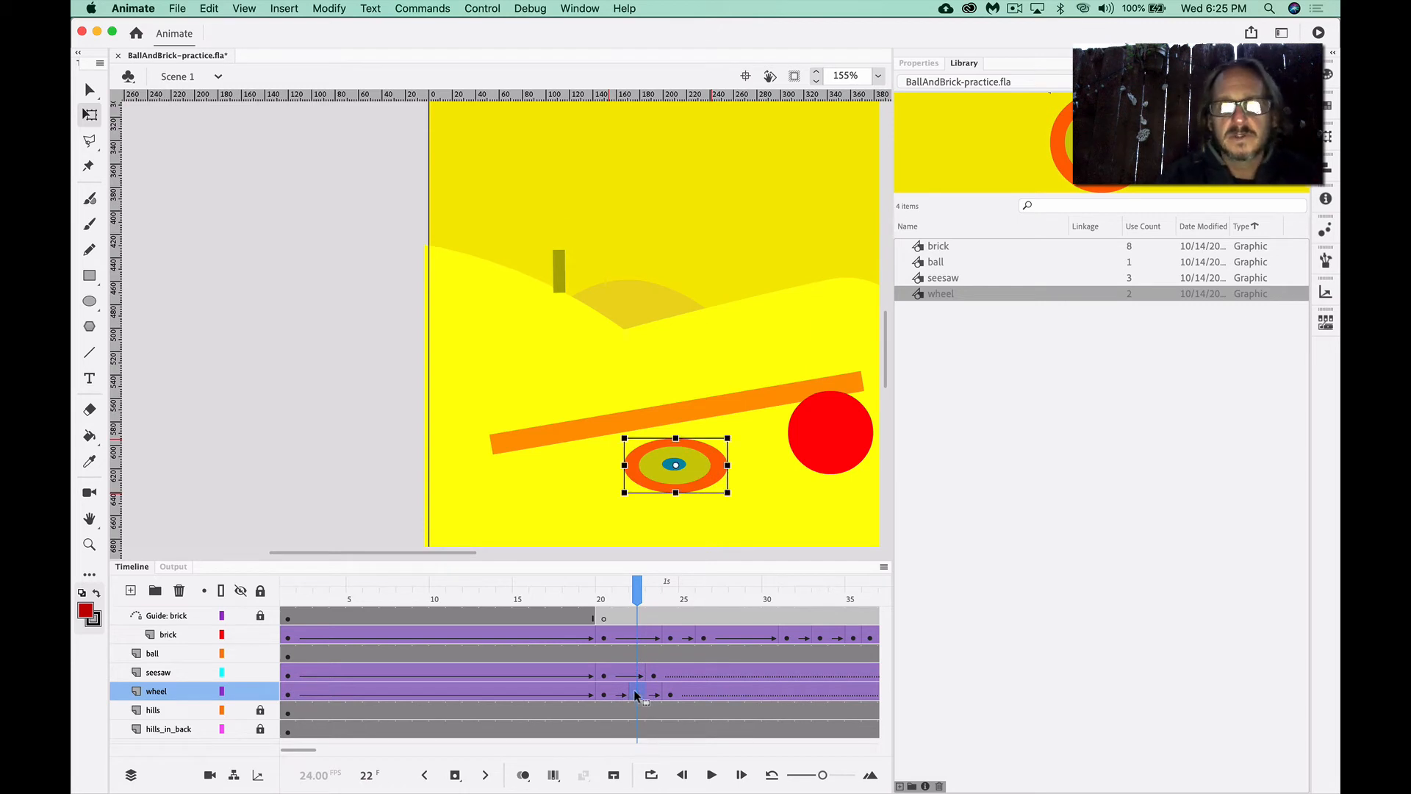
left_click_drag(554, 595, 645, 630)
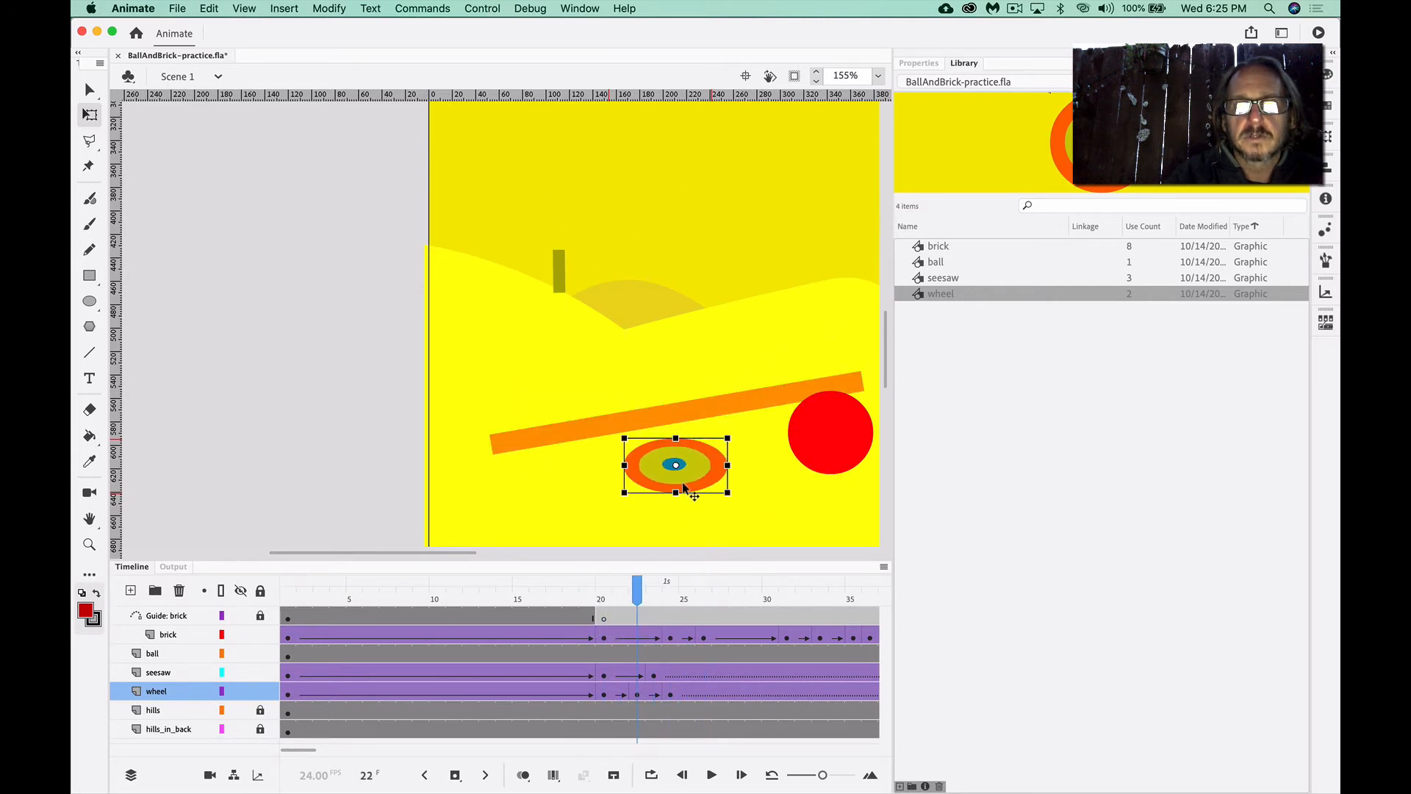
left_click_drag(682, 485, 682, 498)
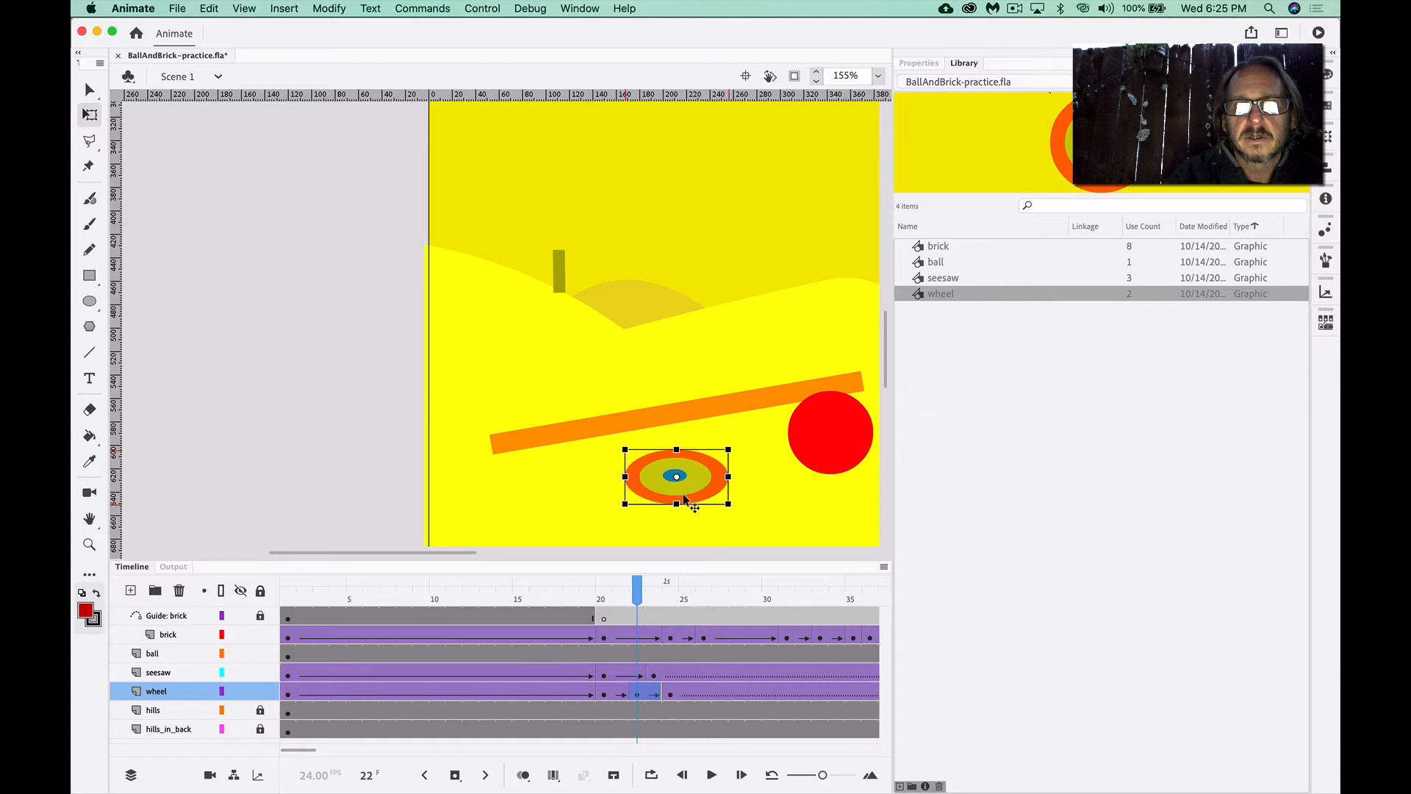
Compare the wheel's shape and position at frames 20, 22 and 24, using onion skinning extended back to frame 19
left_click(600, 692)
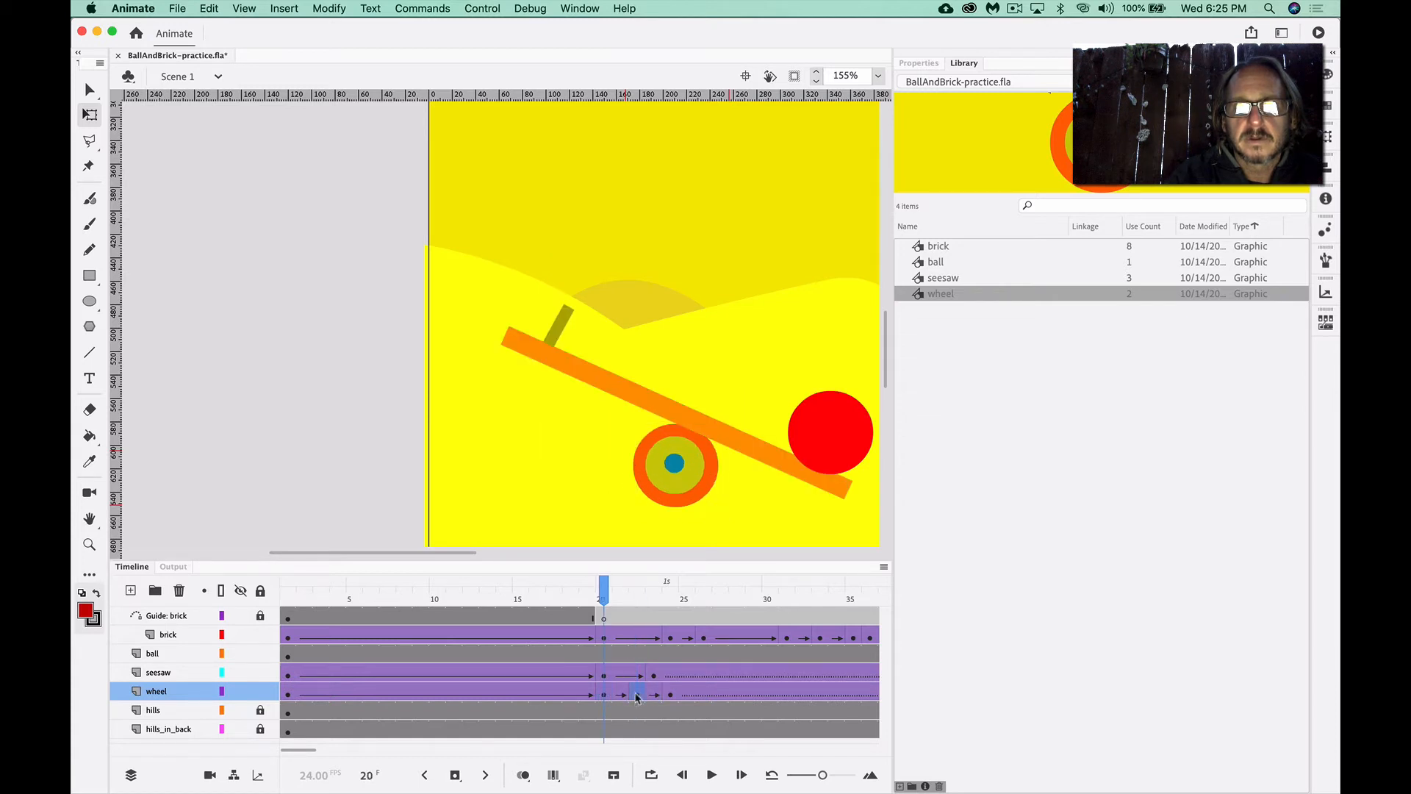
left_click(637, 695)
left_click(669, 692)
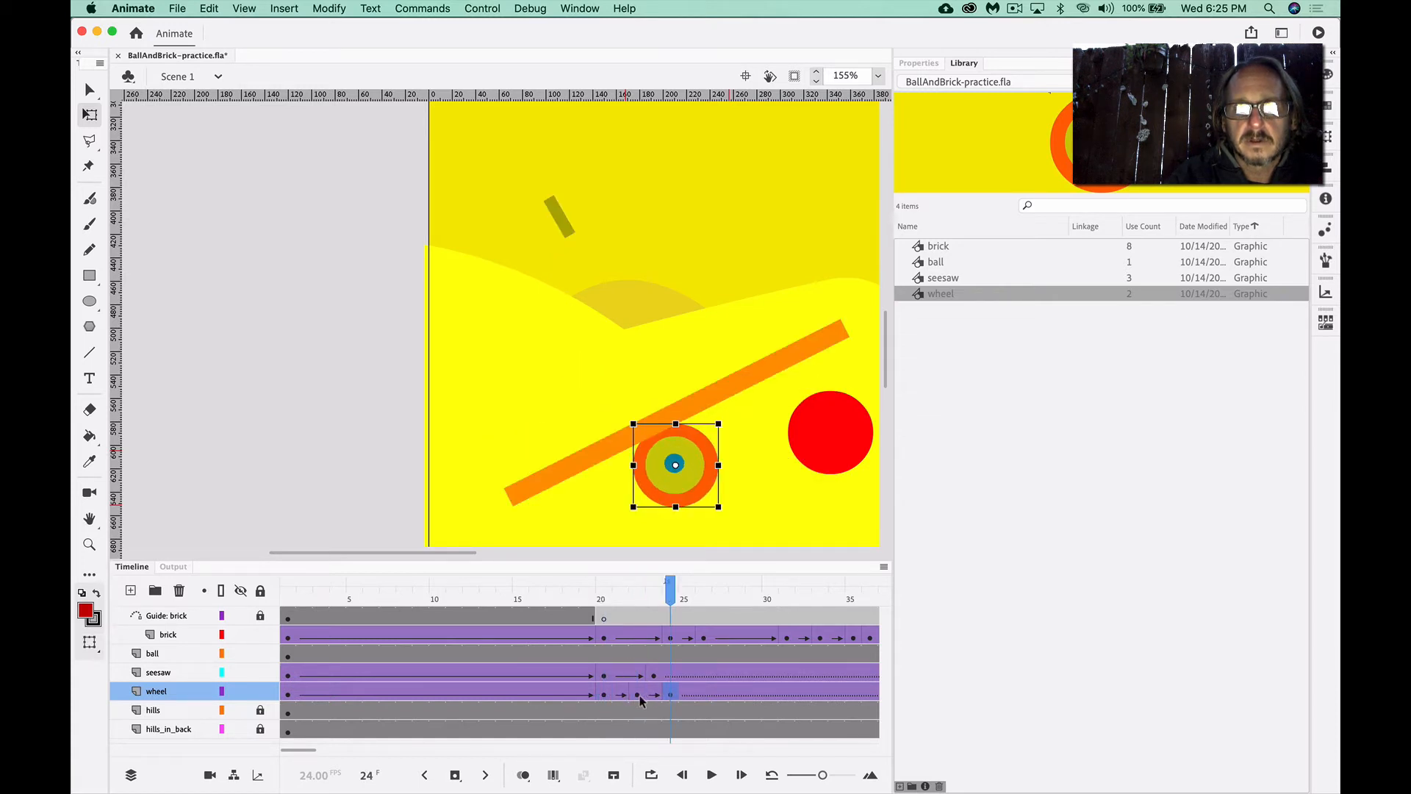
left_click(640, 695)
left_click(523, 775)
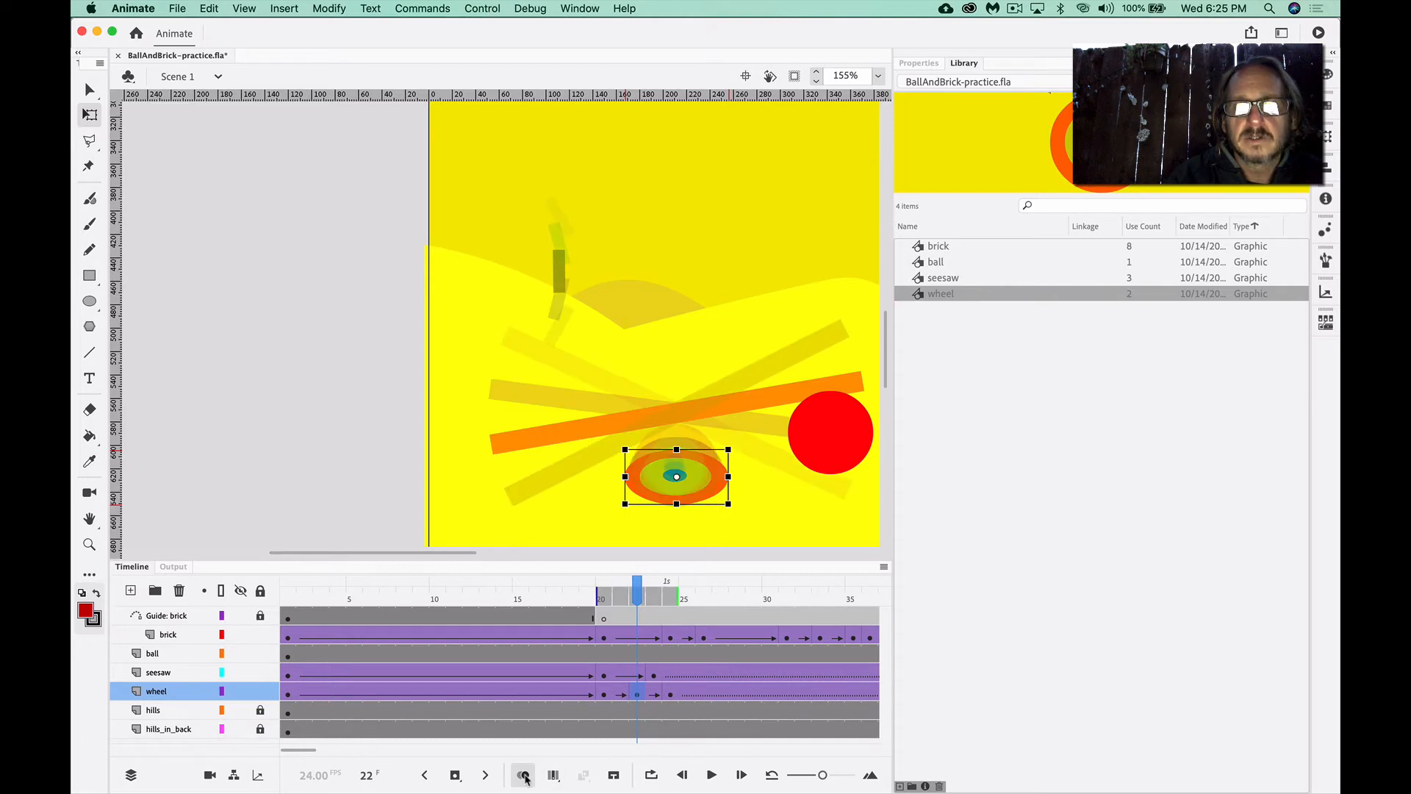
left_click(602, 693)
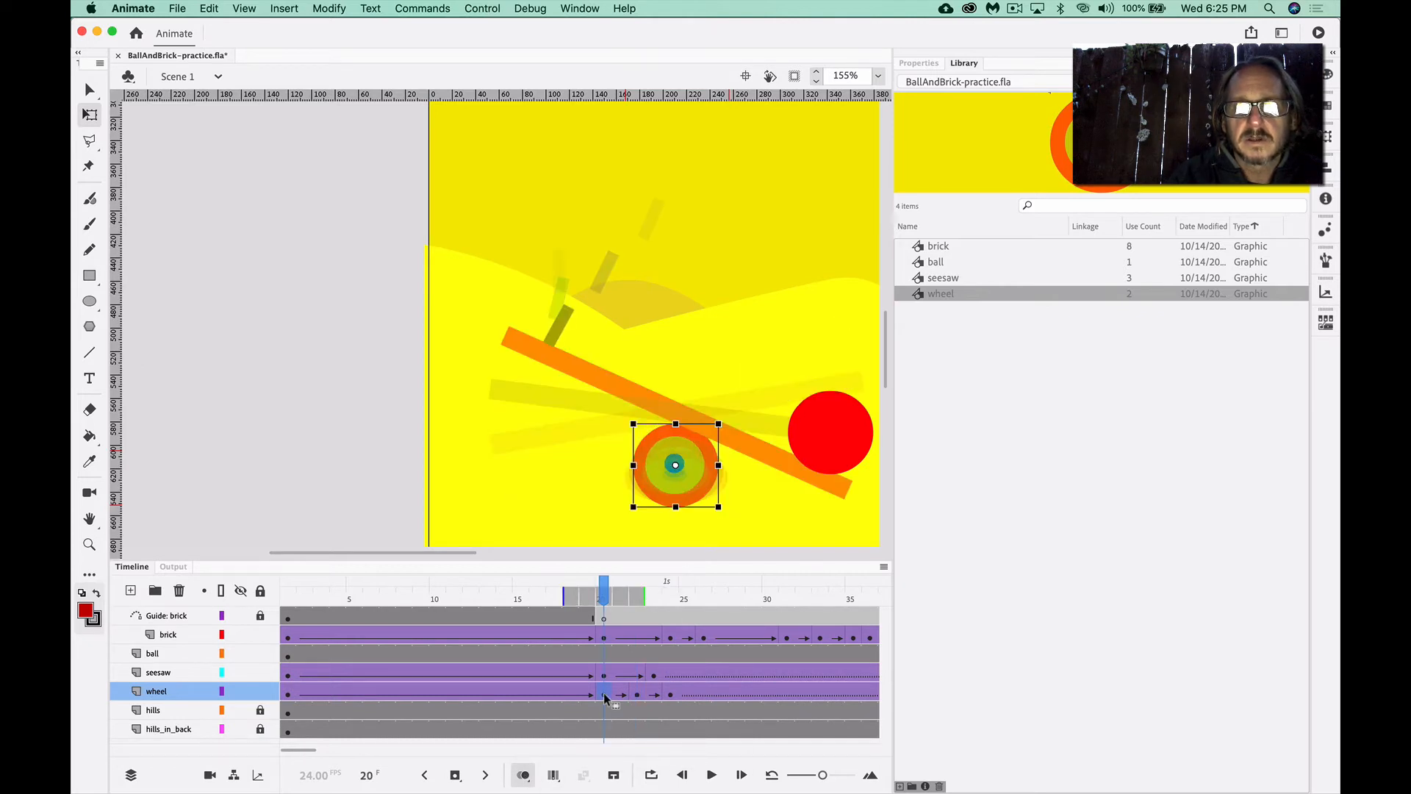
left_click(644, 693)
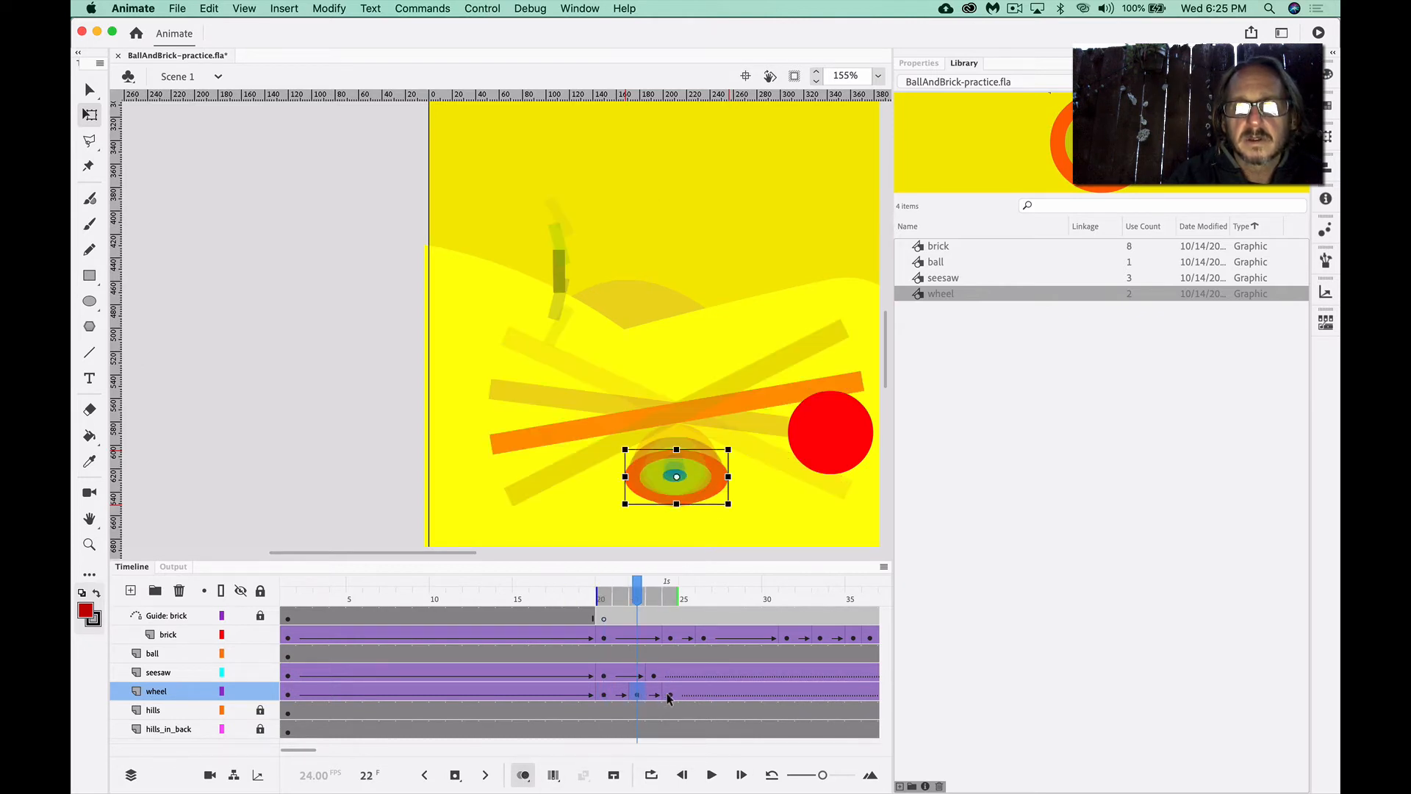
left_click(673, 693)
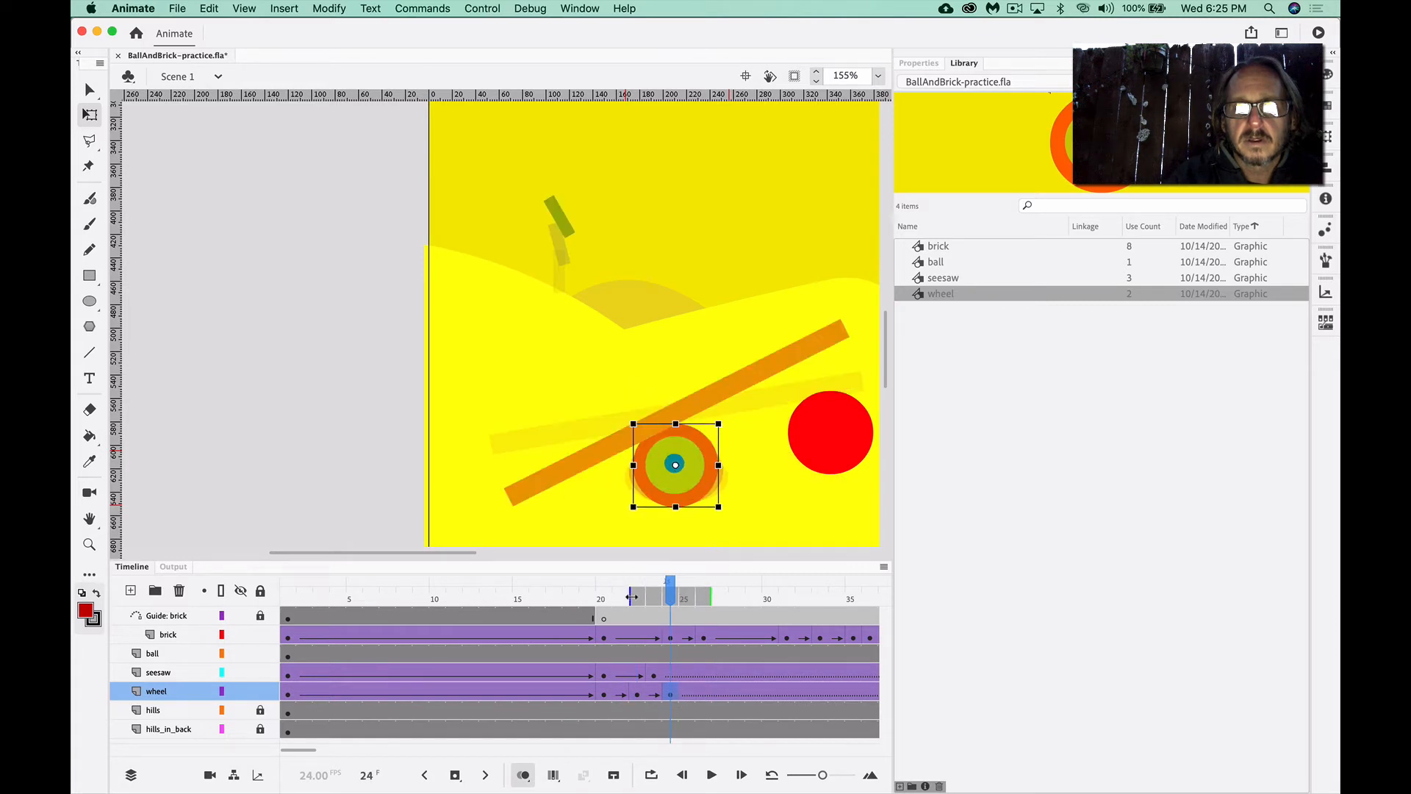
left_click_drag(630, 599, 580, 598)
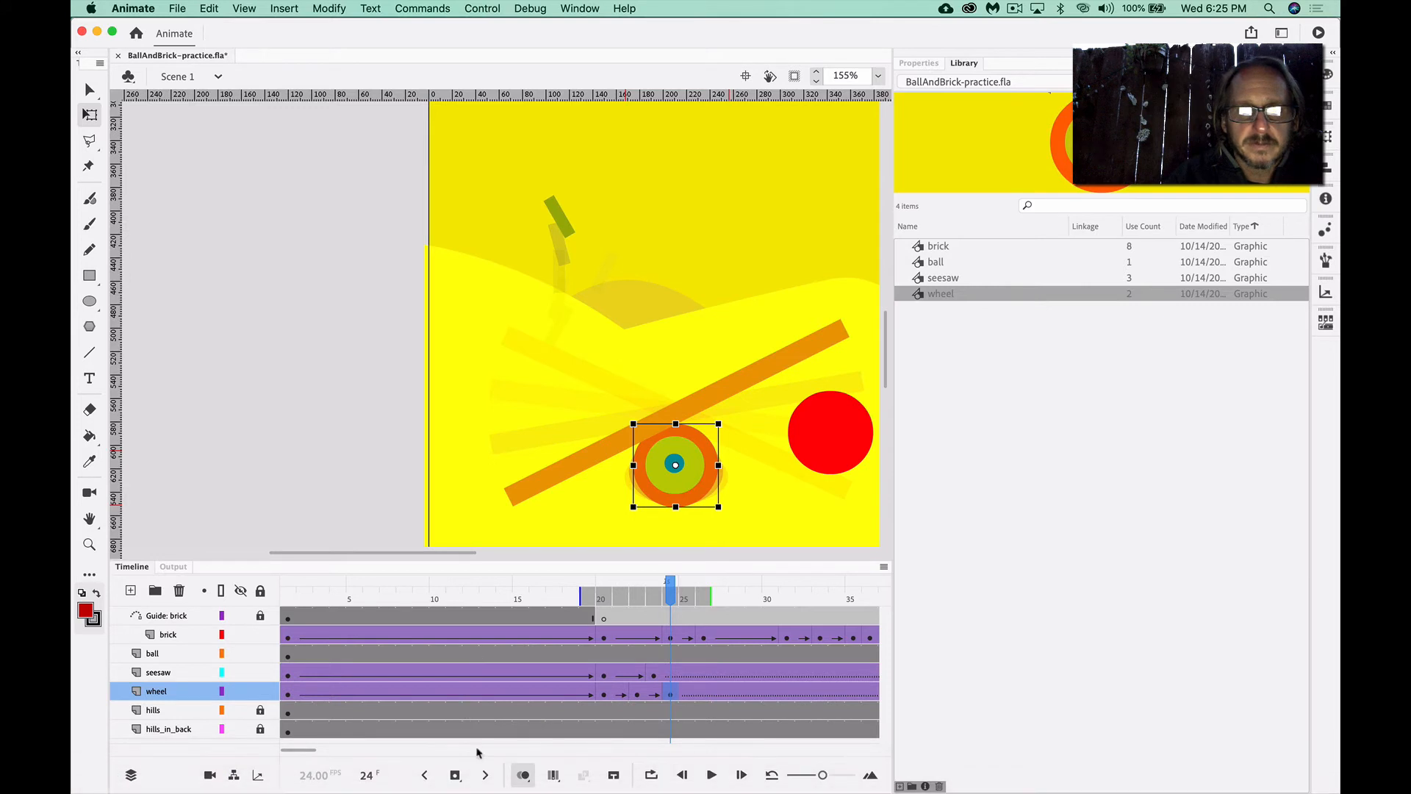
left_click(522, 774)
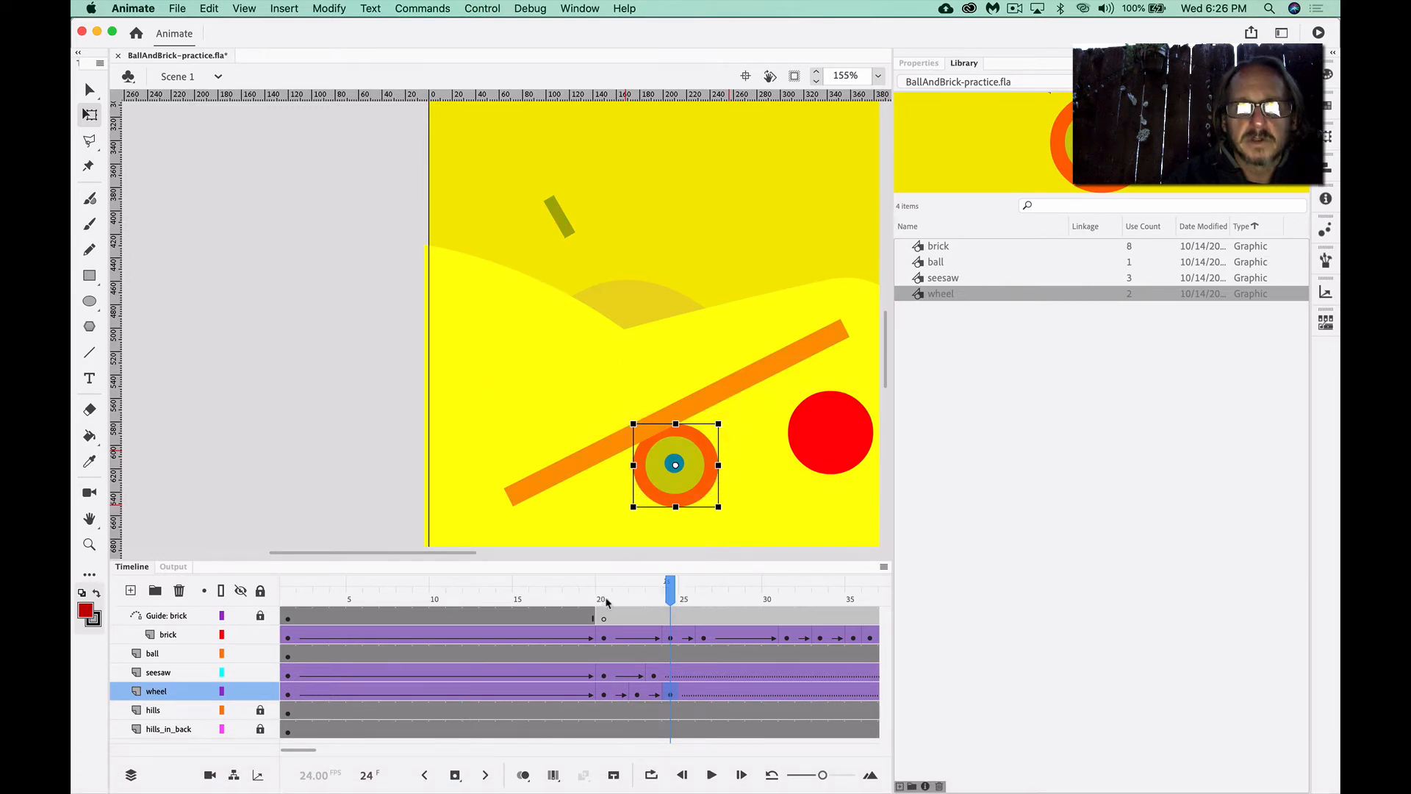
Save the file and test the movie to review the wheel's squash, closing the preview after watching
left_click_drag(607, 601, 522, 591)
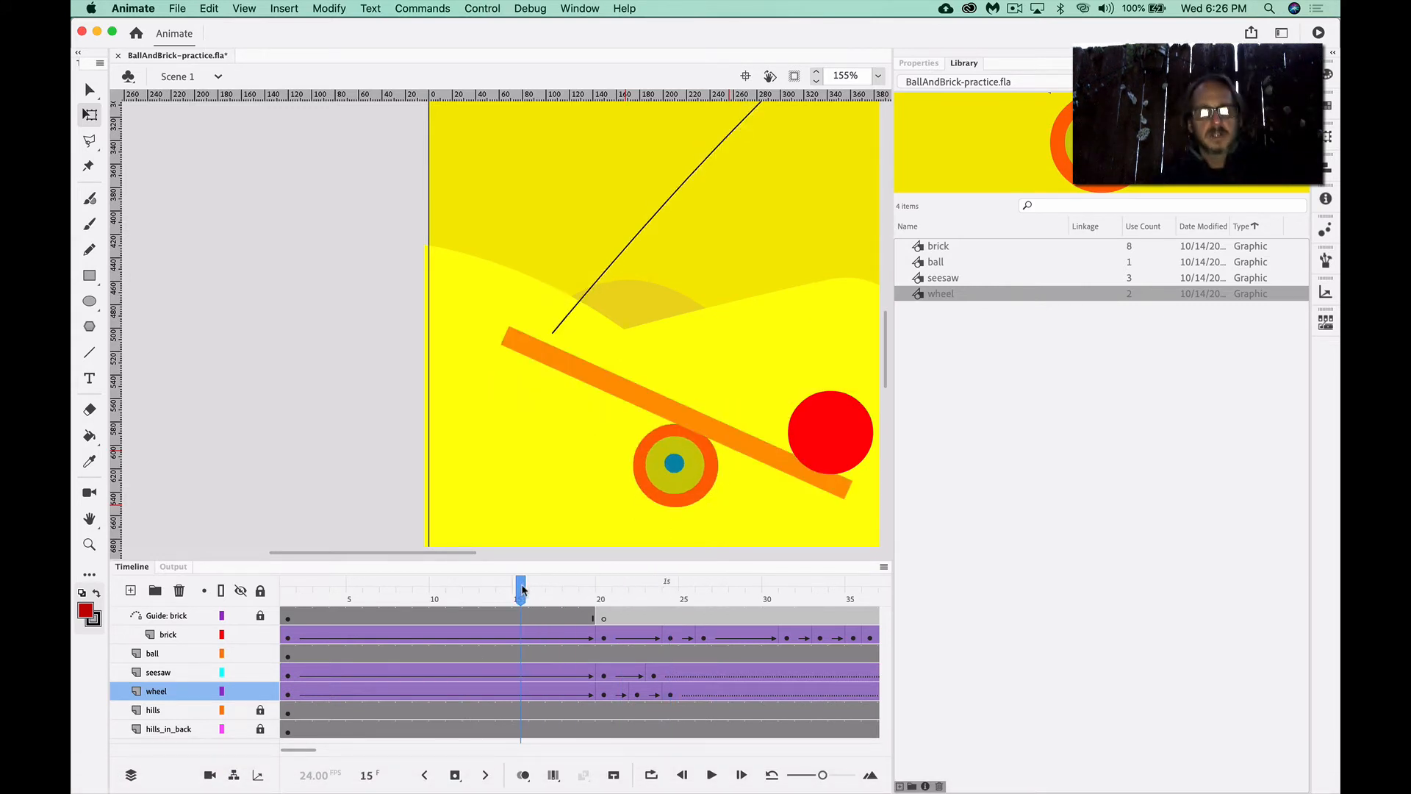
key("super+s")
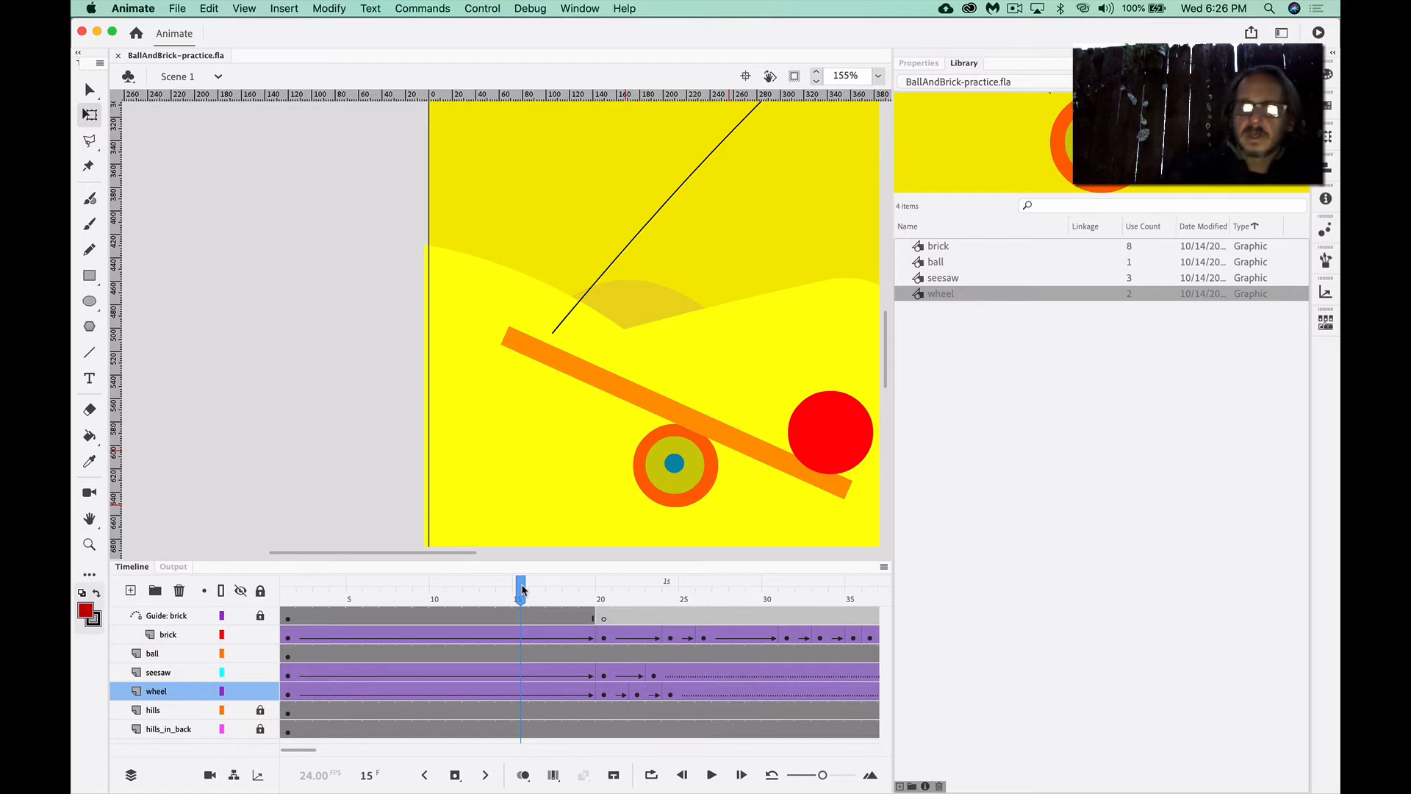
key("super+Return")
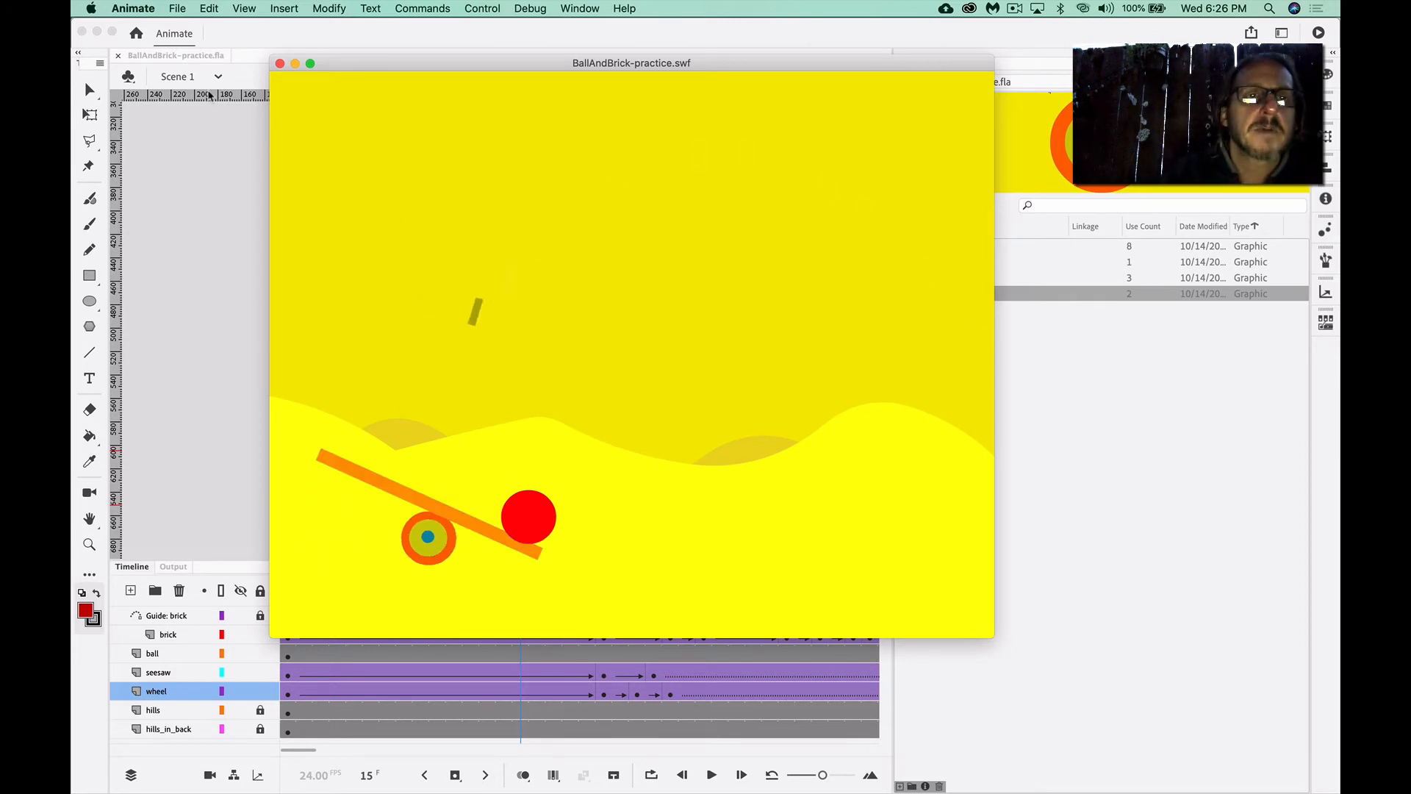
left_click(280, 65)
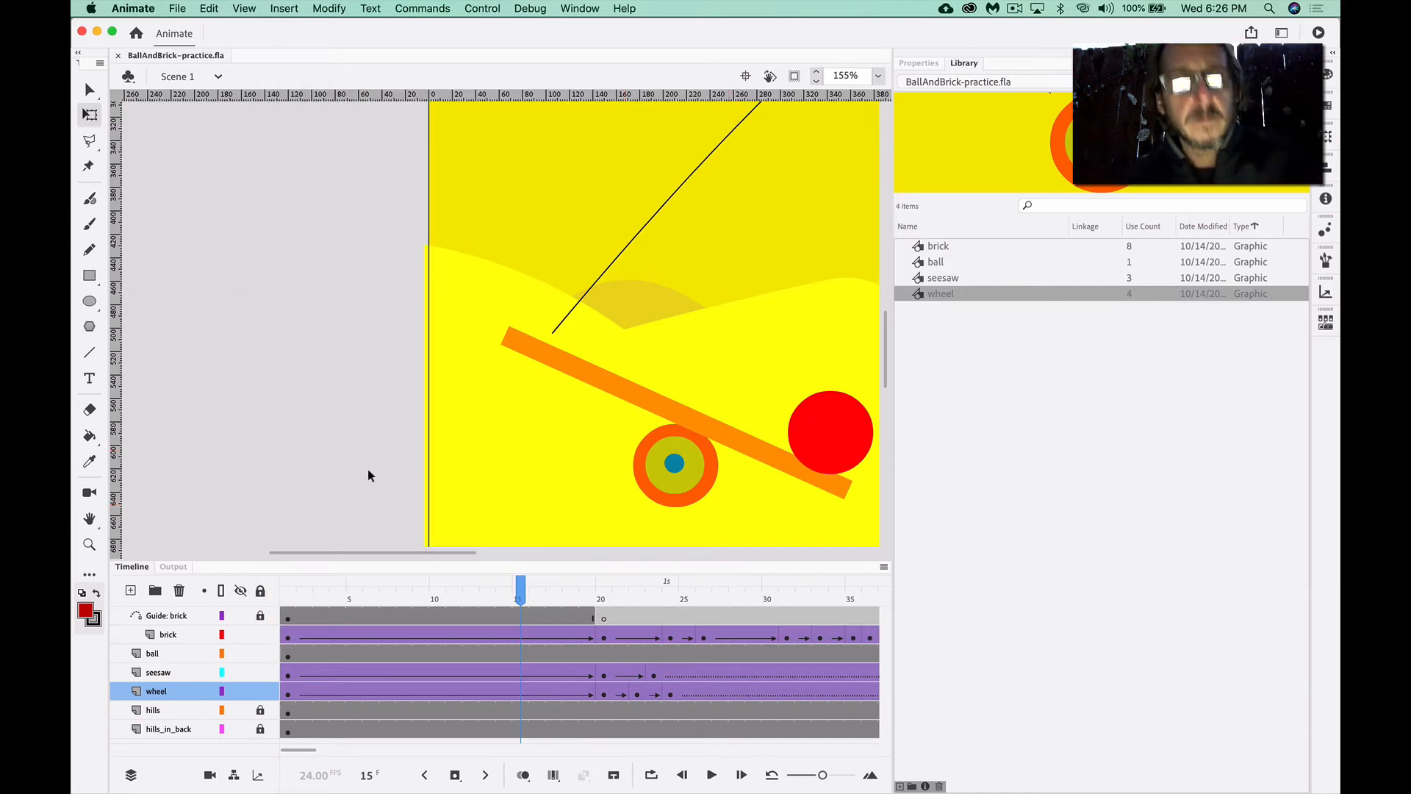
Zoom out to 79% to see the whole scene and widen the stage and timeline area
left_click(878, 77)
left_click(892, 111)
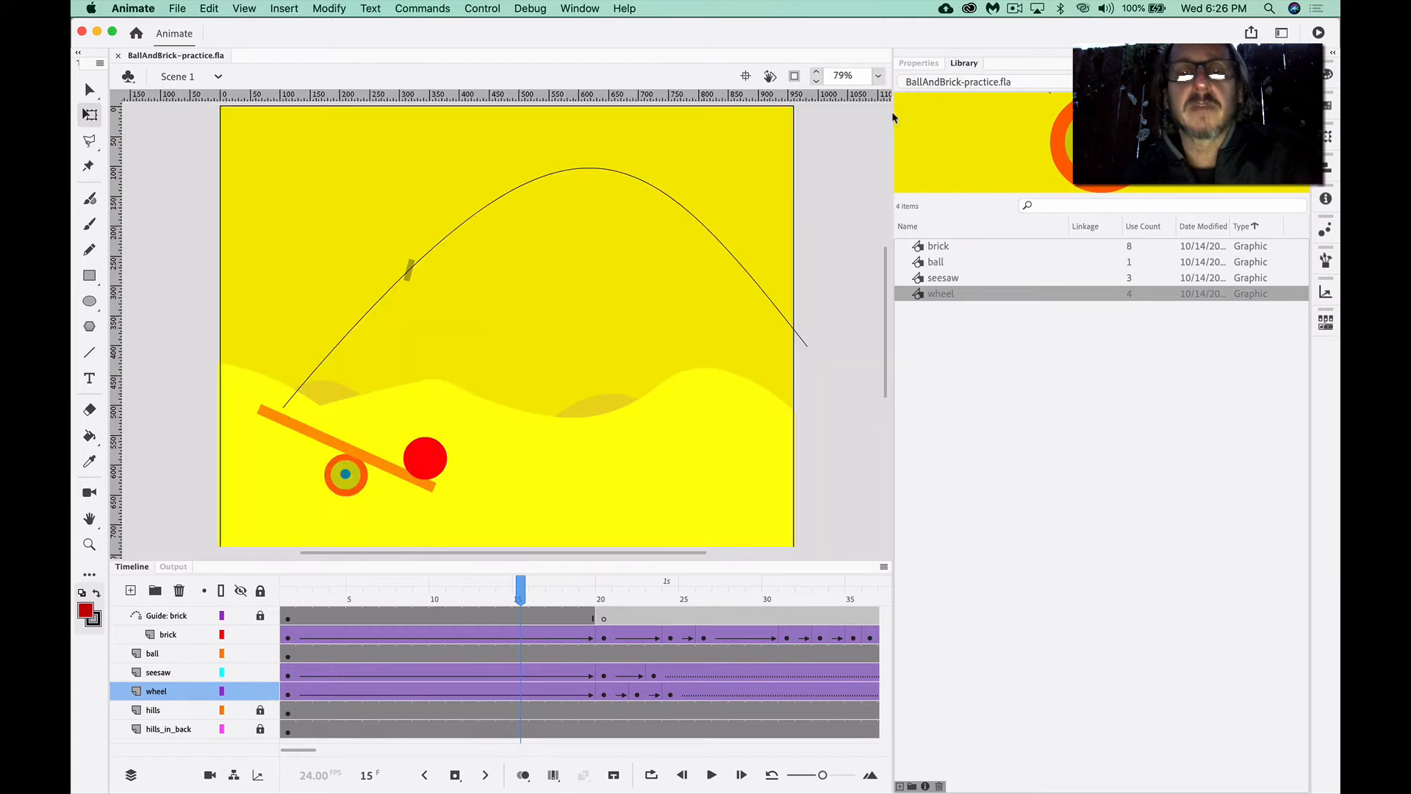
left_click_drag(893, 398, 1102, 394)
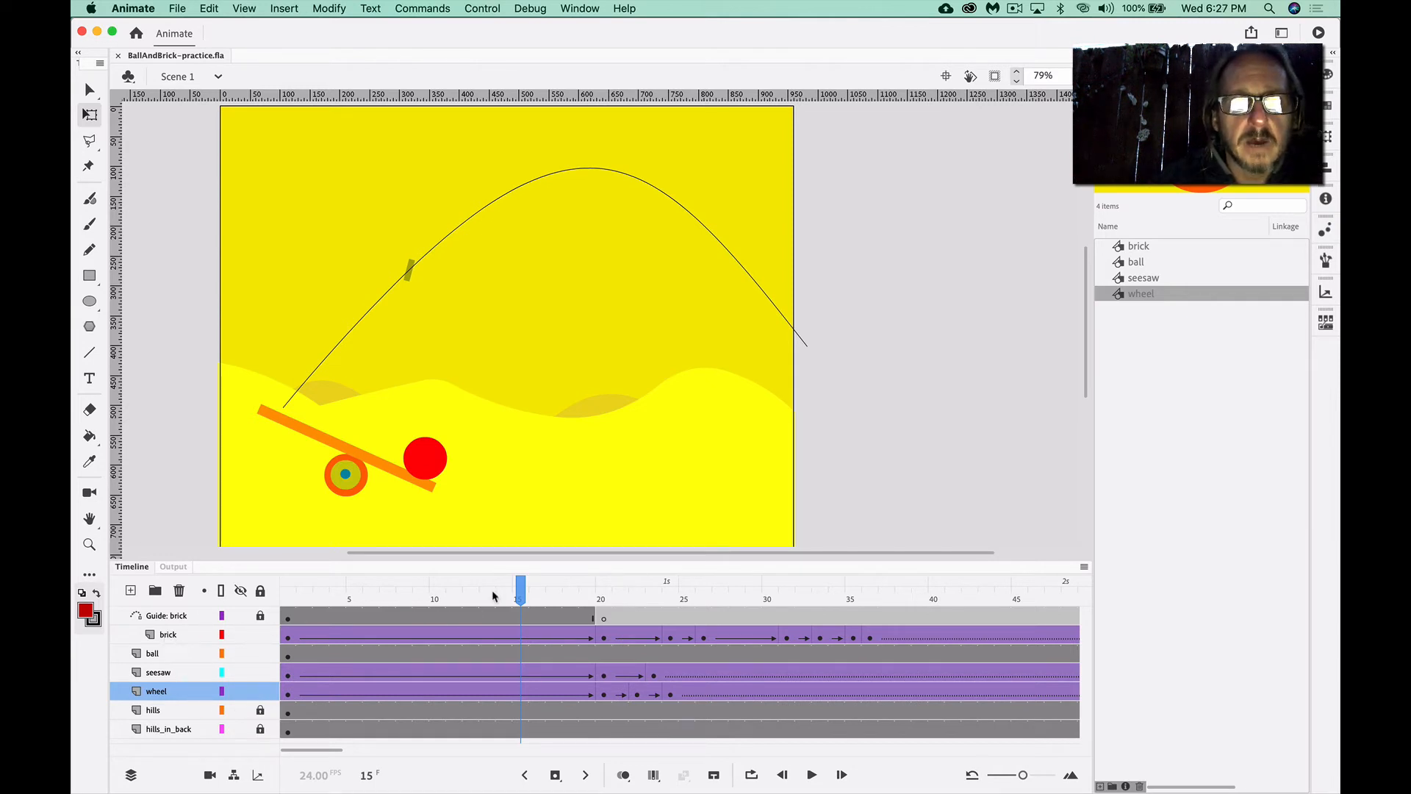
Scrub to frame 20 to review the brick reaching the seesaw, and select that frame on the brick's guide layer
mouse_move(522, 594)
left_mouse_down()
mouse_move(302, 591)
mouse_move(493, 584)
mouse_move(602, 607)
mouse_move(711, 604)
mouse_move(538, 616)
left_mouse_up()
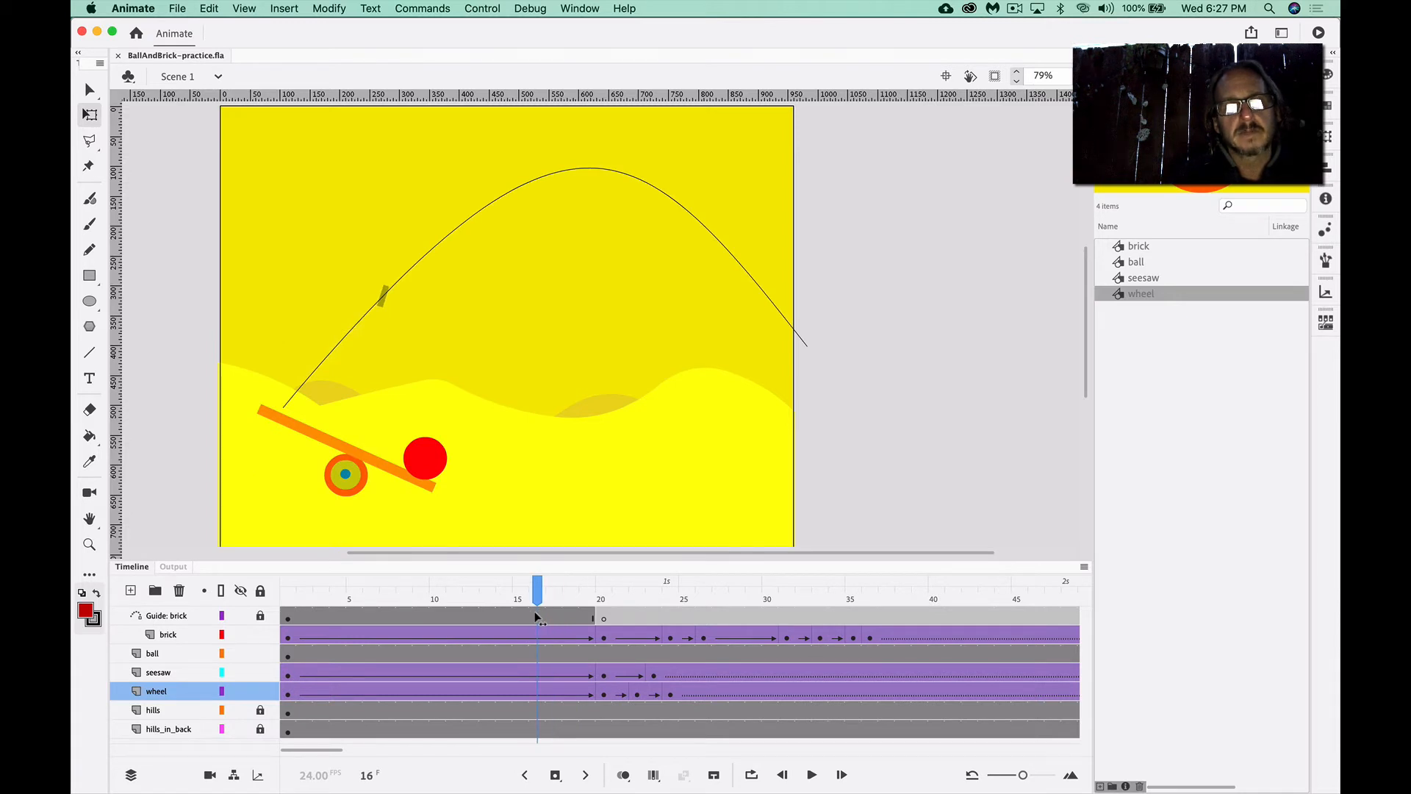
left_click_drag(537, 615, 605, 608)
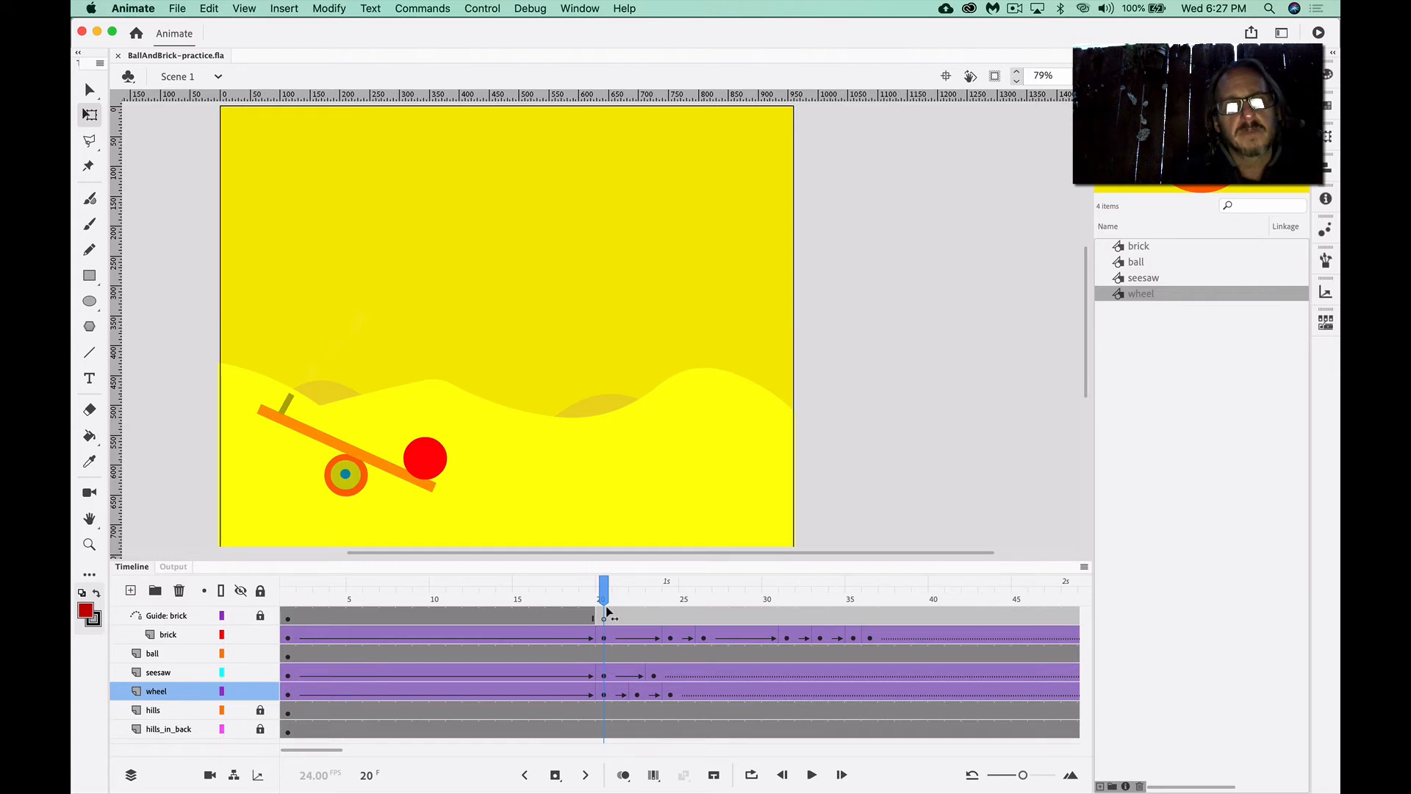
mouse_move(607, 610)
left_mouse_down()
mouse_move(632, 602)
mouse_move(607, 607)
left_mouse_up()
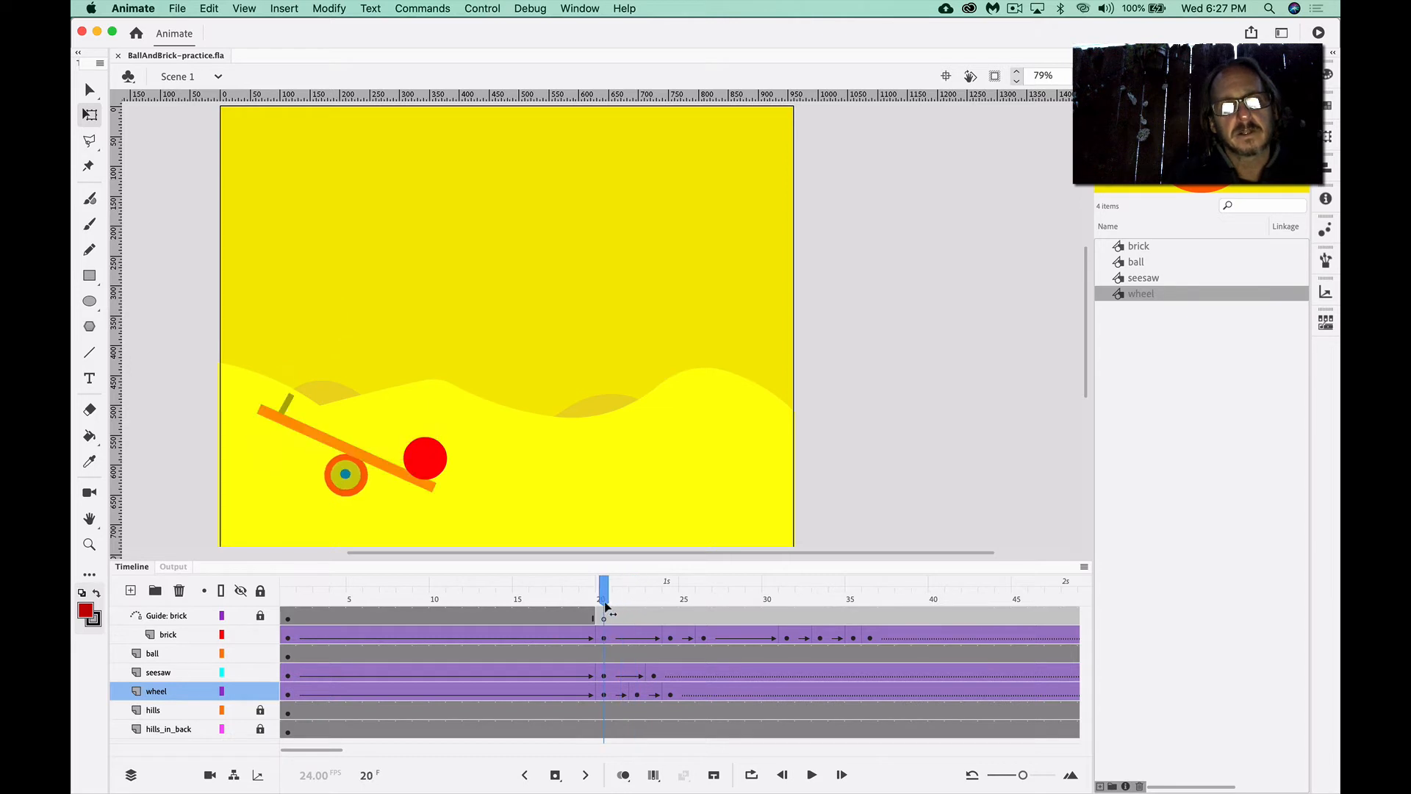
left_click(607, 617)
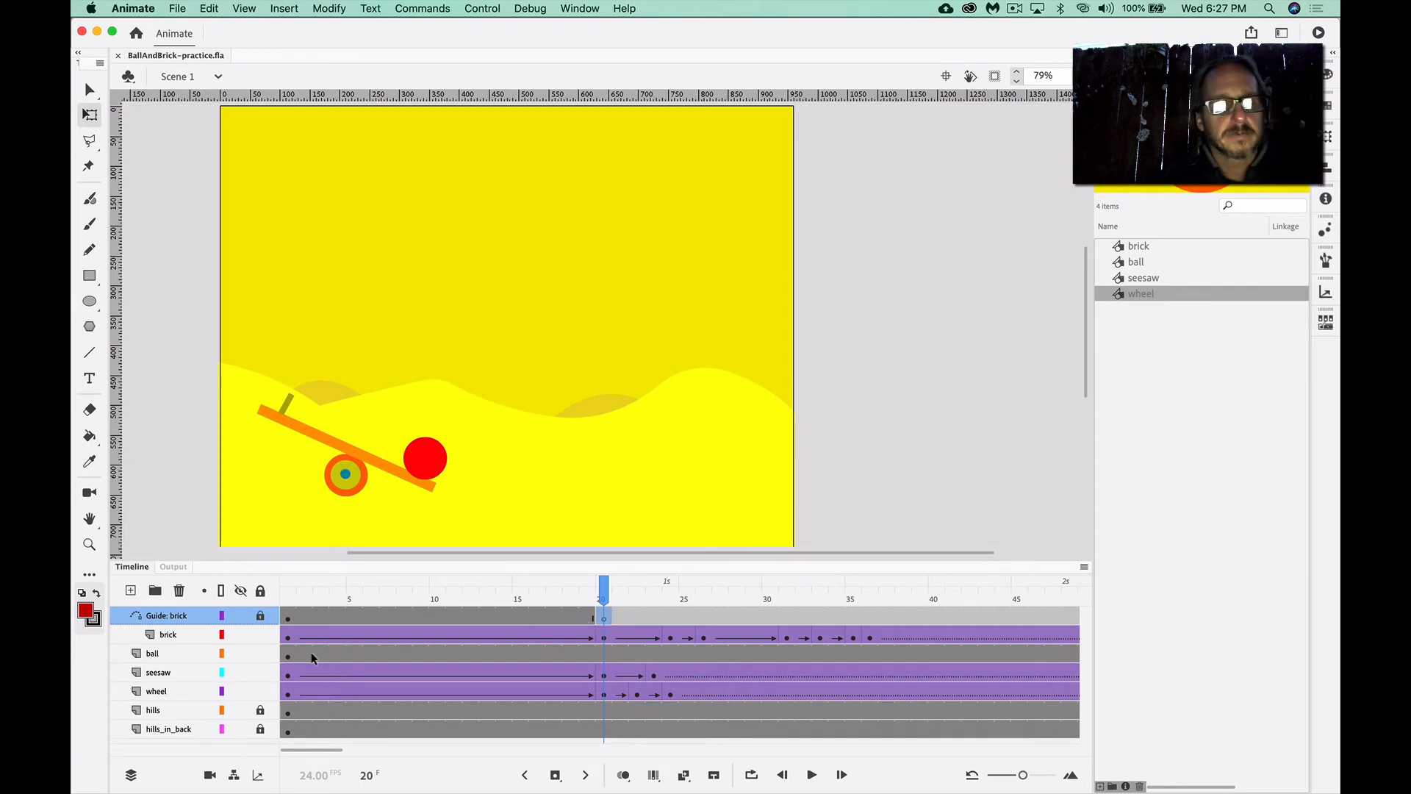
Create a classic tween on the ball layer from its keyframe at frame 1
left_click(289, 656)
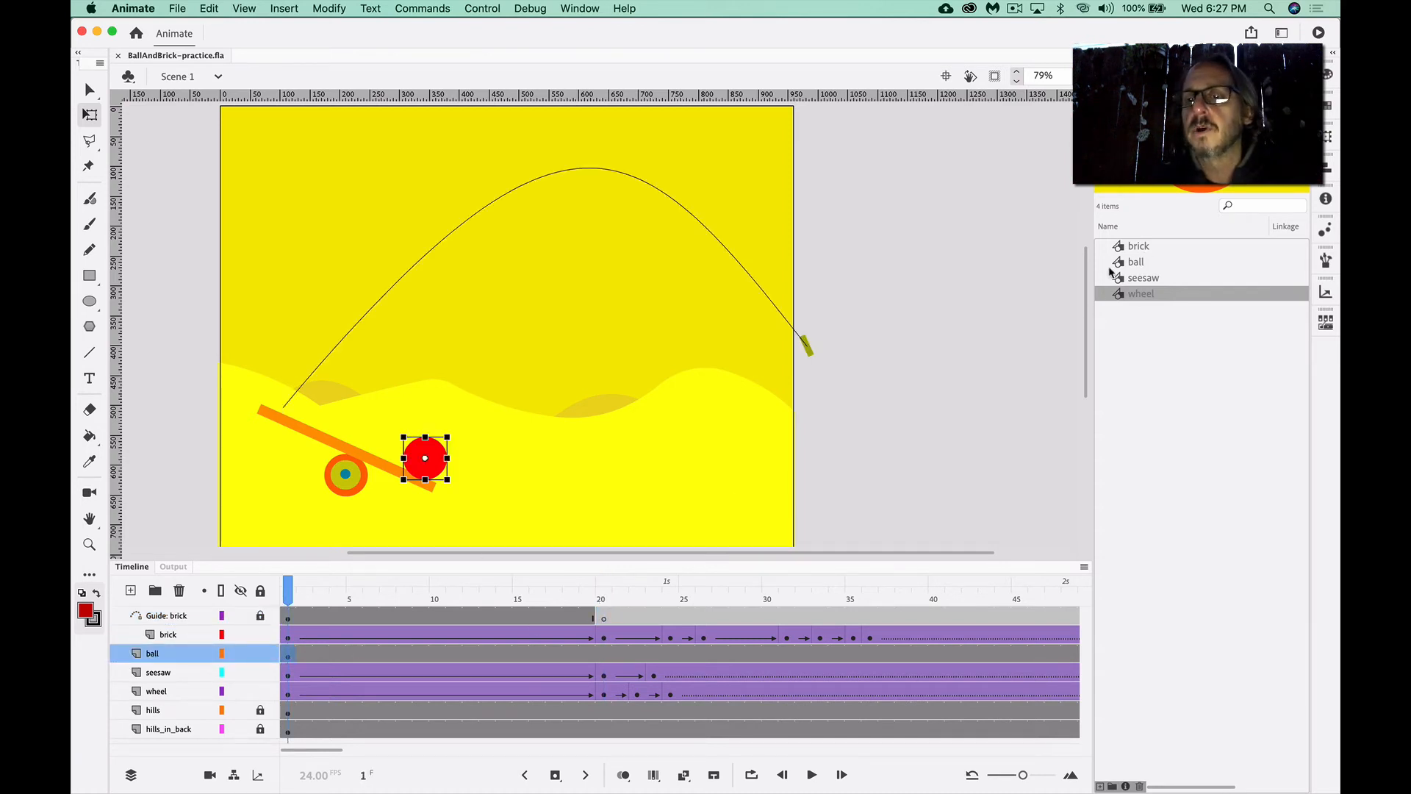
right_click(285, 658)
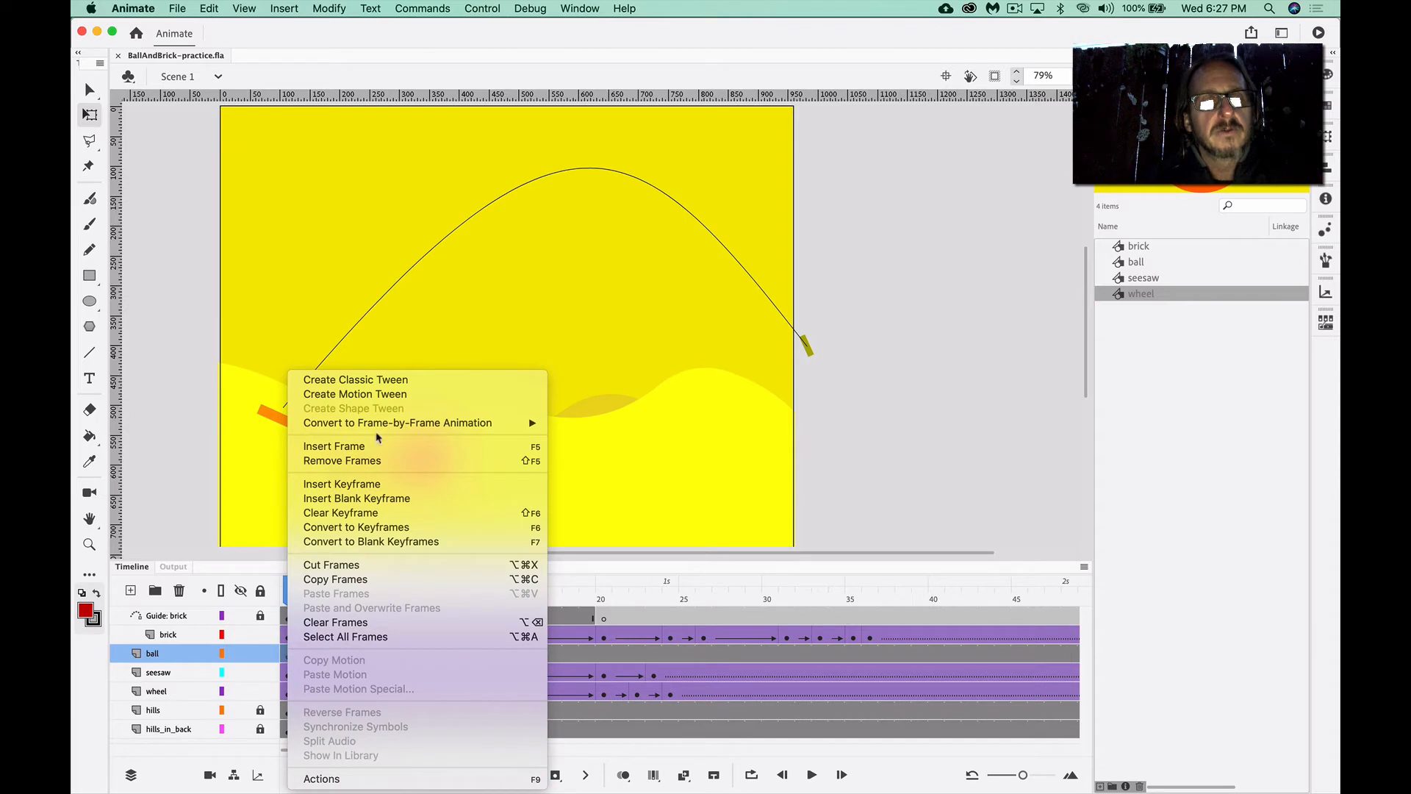
left_click(394, 384)
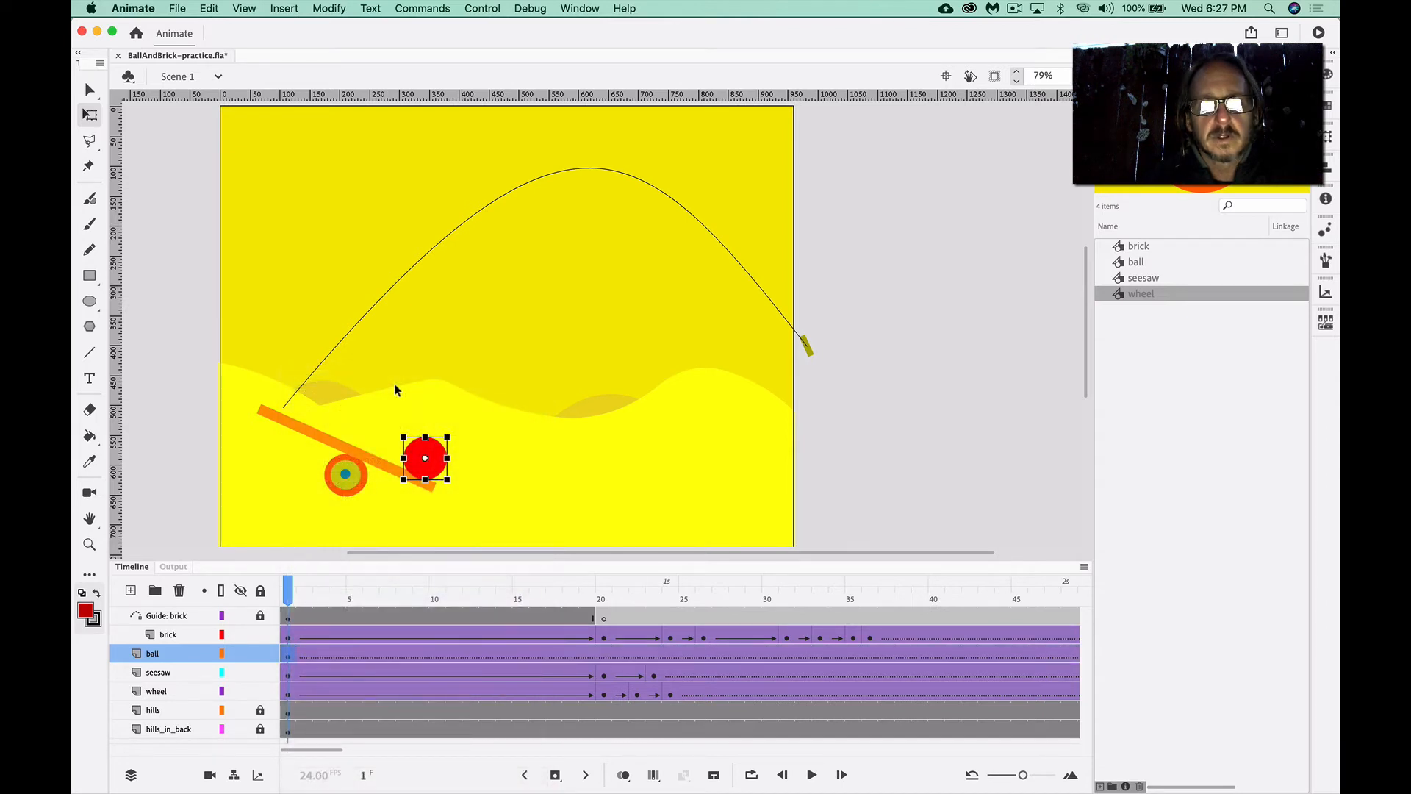
Insert a keyframe on the ball layer at frame 20, where the brick lands on the seesaw
left_click(605, 655)
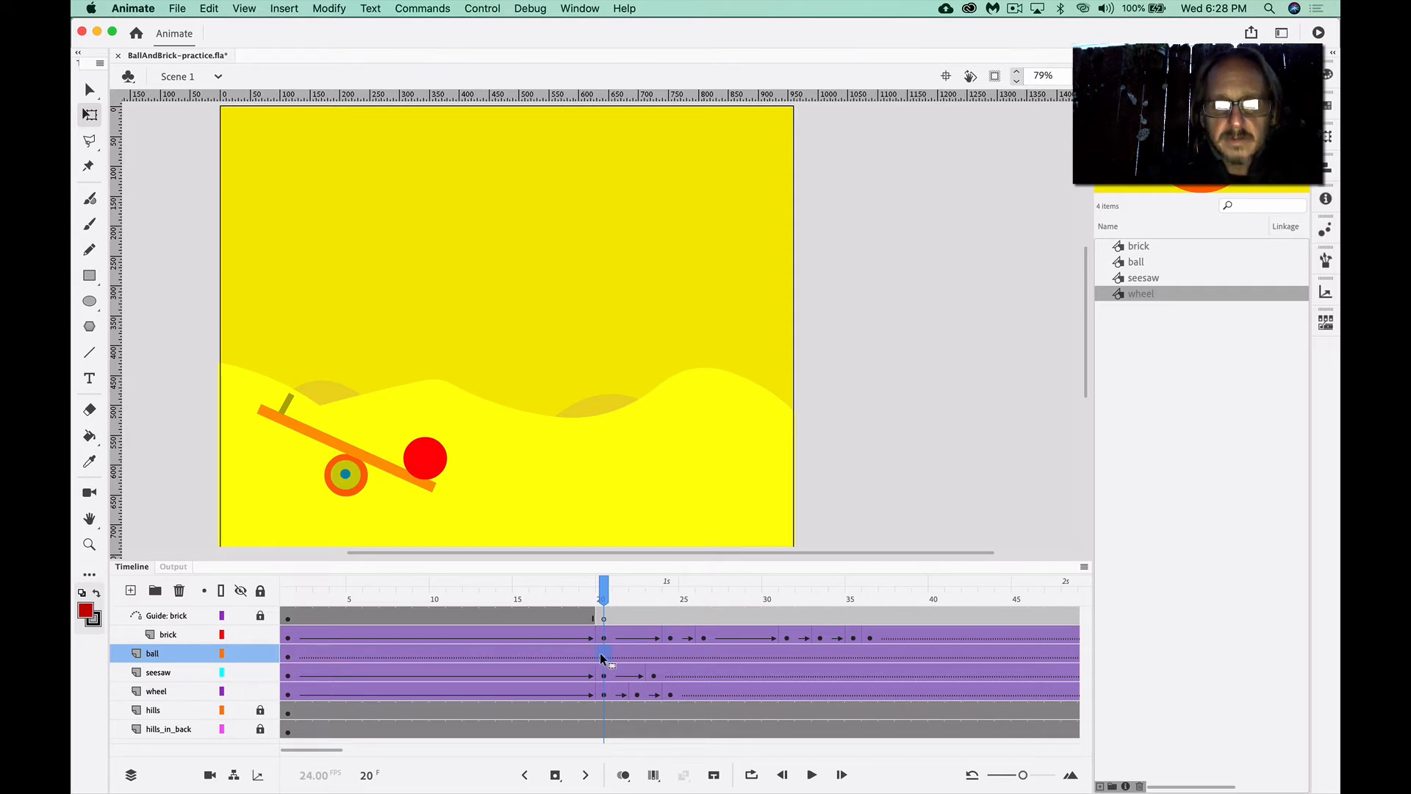
left_click(601, 654)
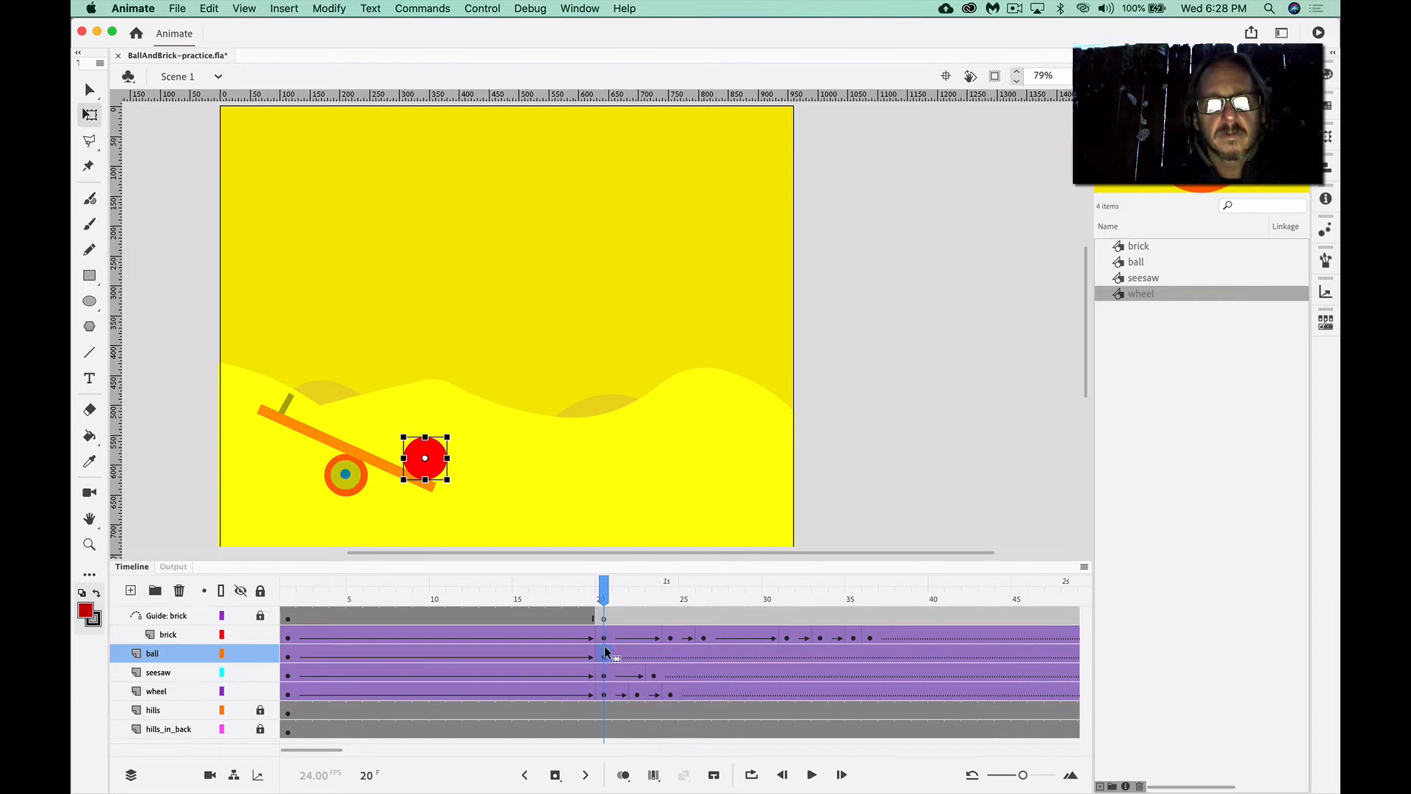
left_click(607, 599)
mouse_move(608, 599)
left_mouse_down()
mouse_move(738, 598)
mouse_move(607, 597)
left_mouse_up()
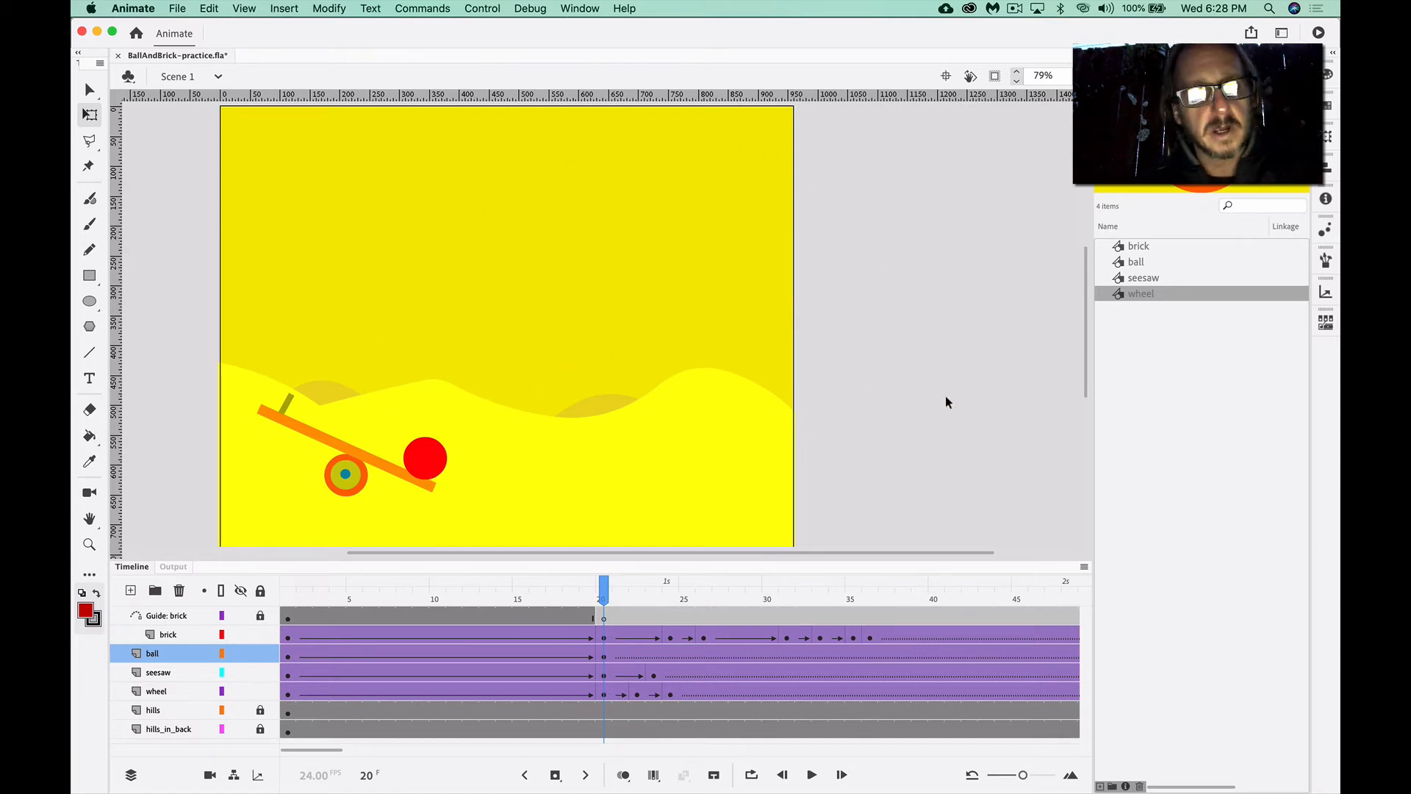
left_click(605, 658)
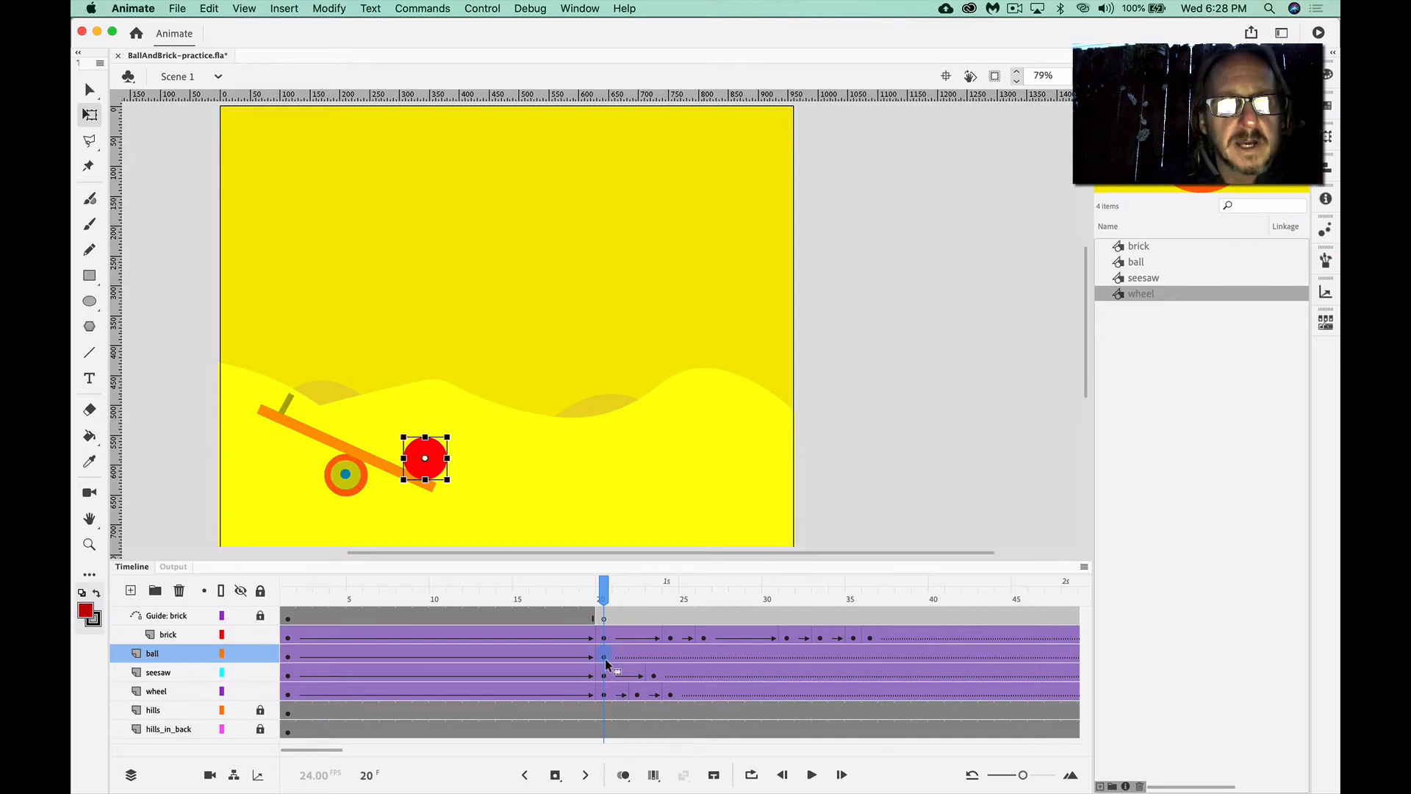
Compare the ball's keyframes at frames 1 and 20, and save the file
left_click(289, 656)
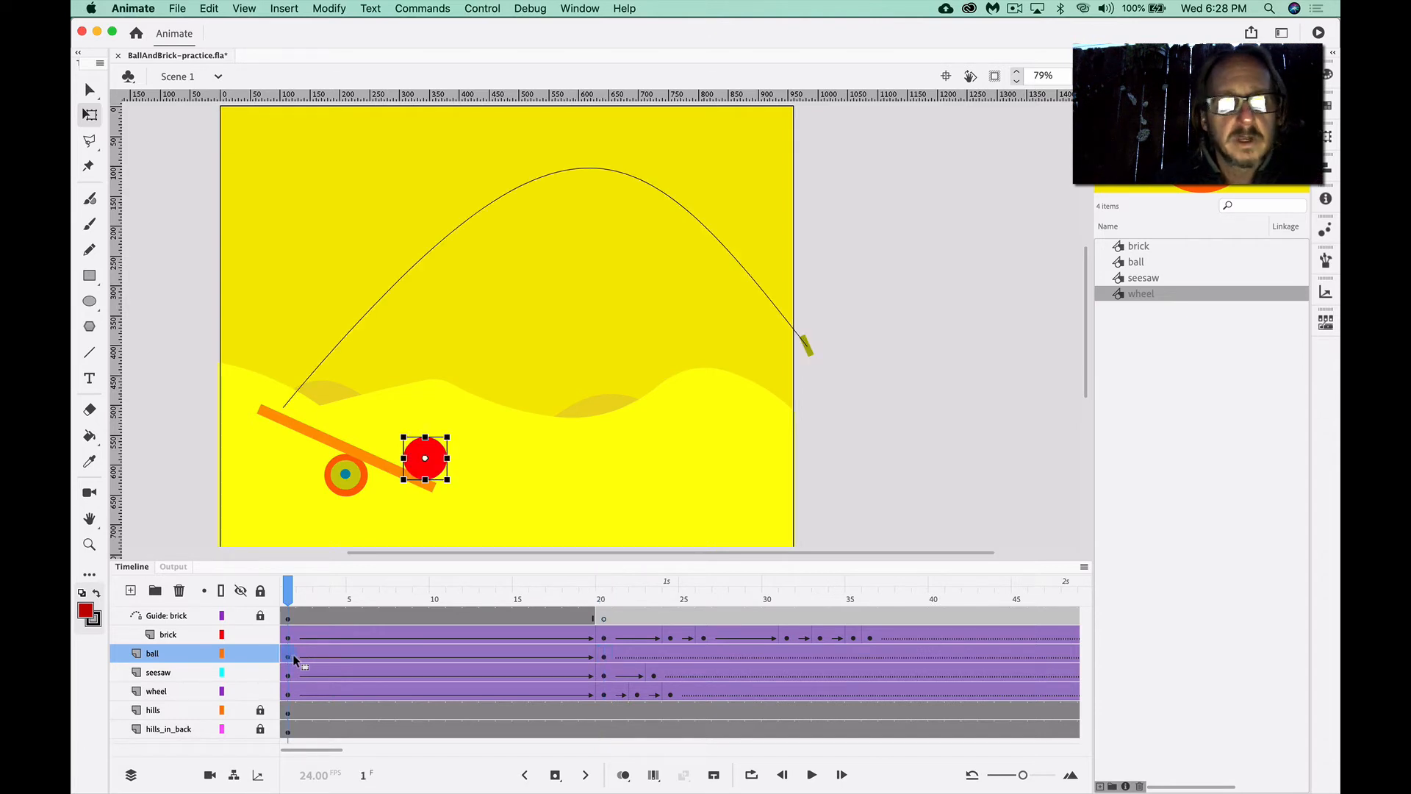
left_click(603, 657)
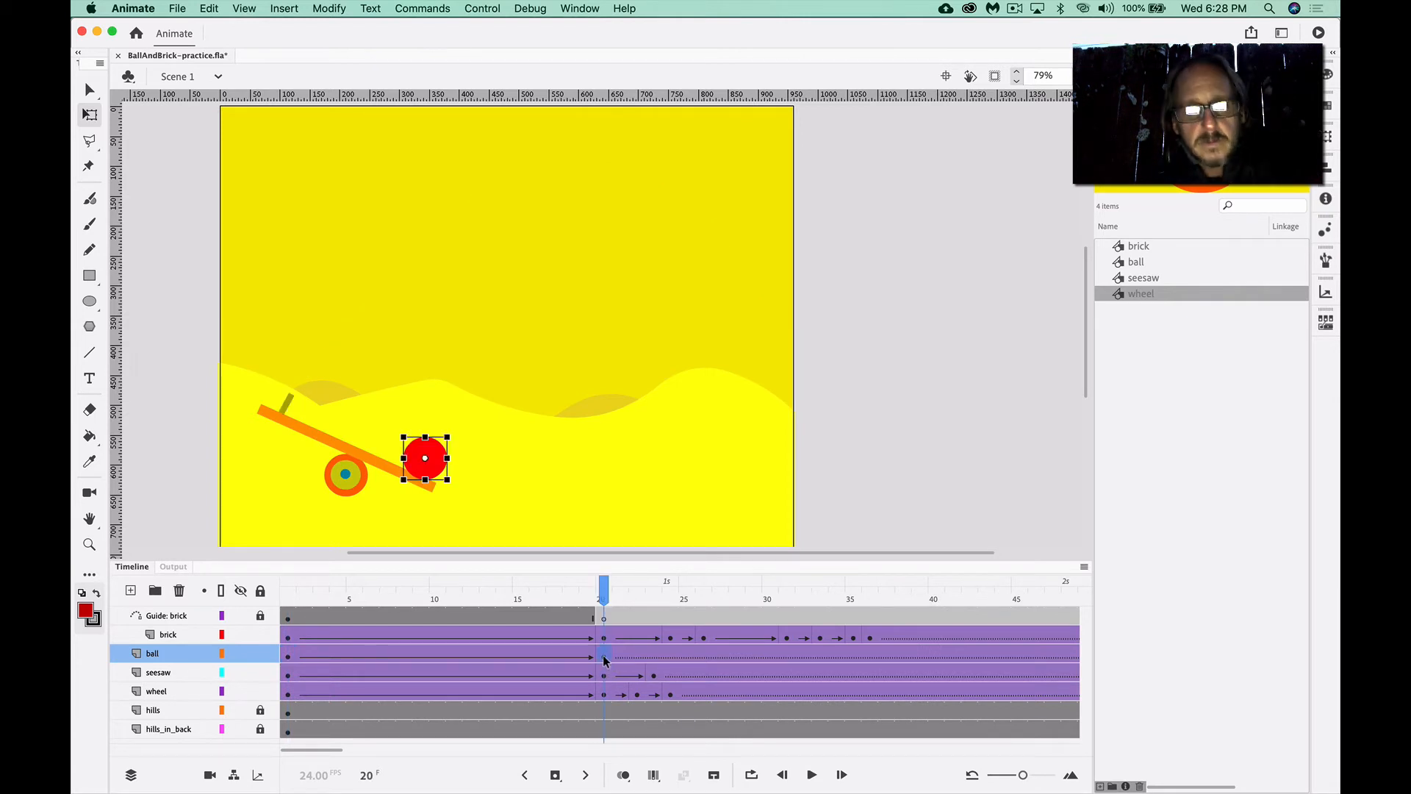
key("super+s")
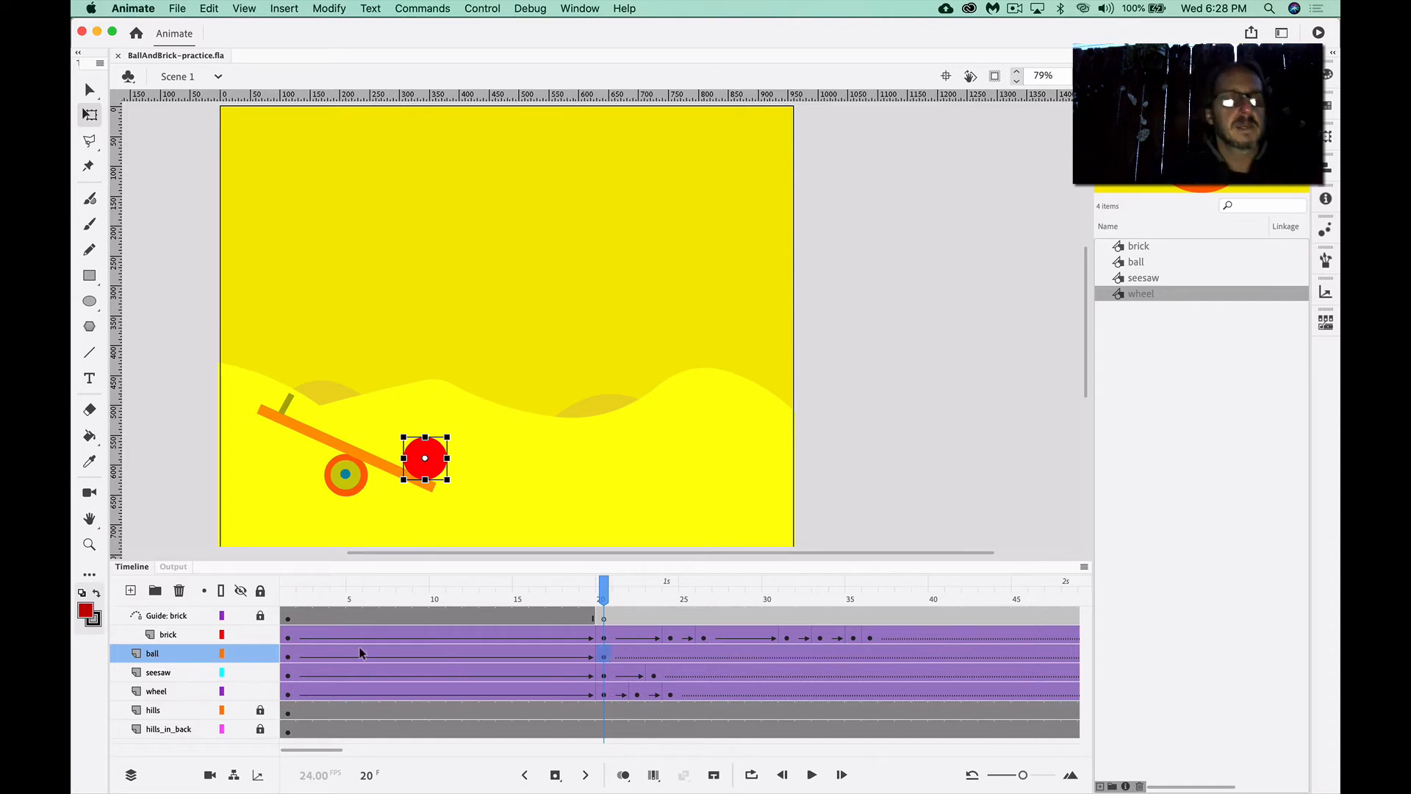
Add a classic motion guide to the ball layer
right_click(173, 658)
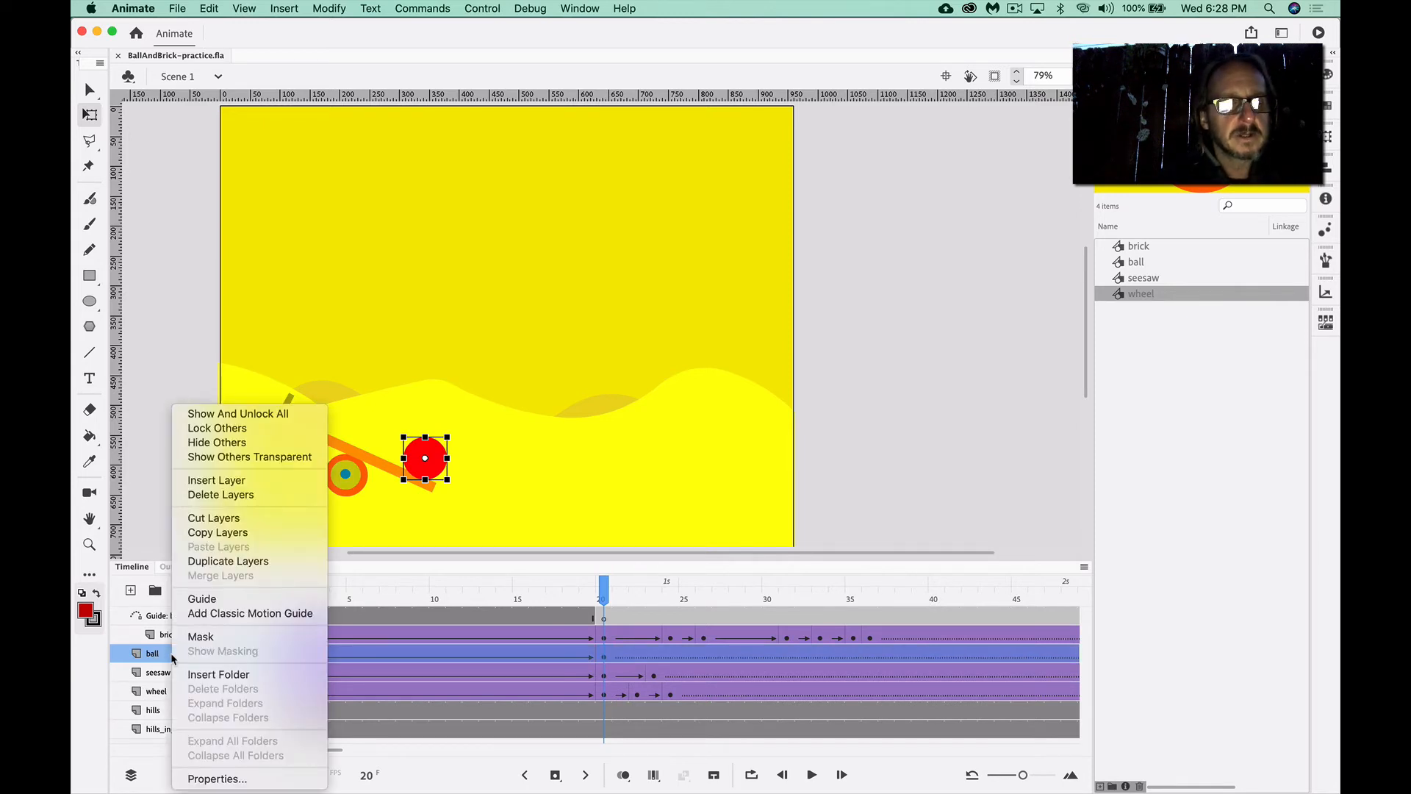
left_click(96, 753)
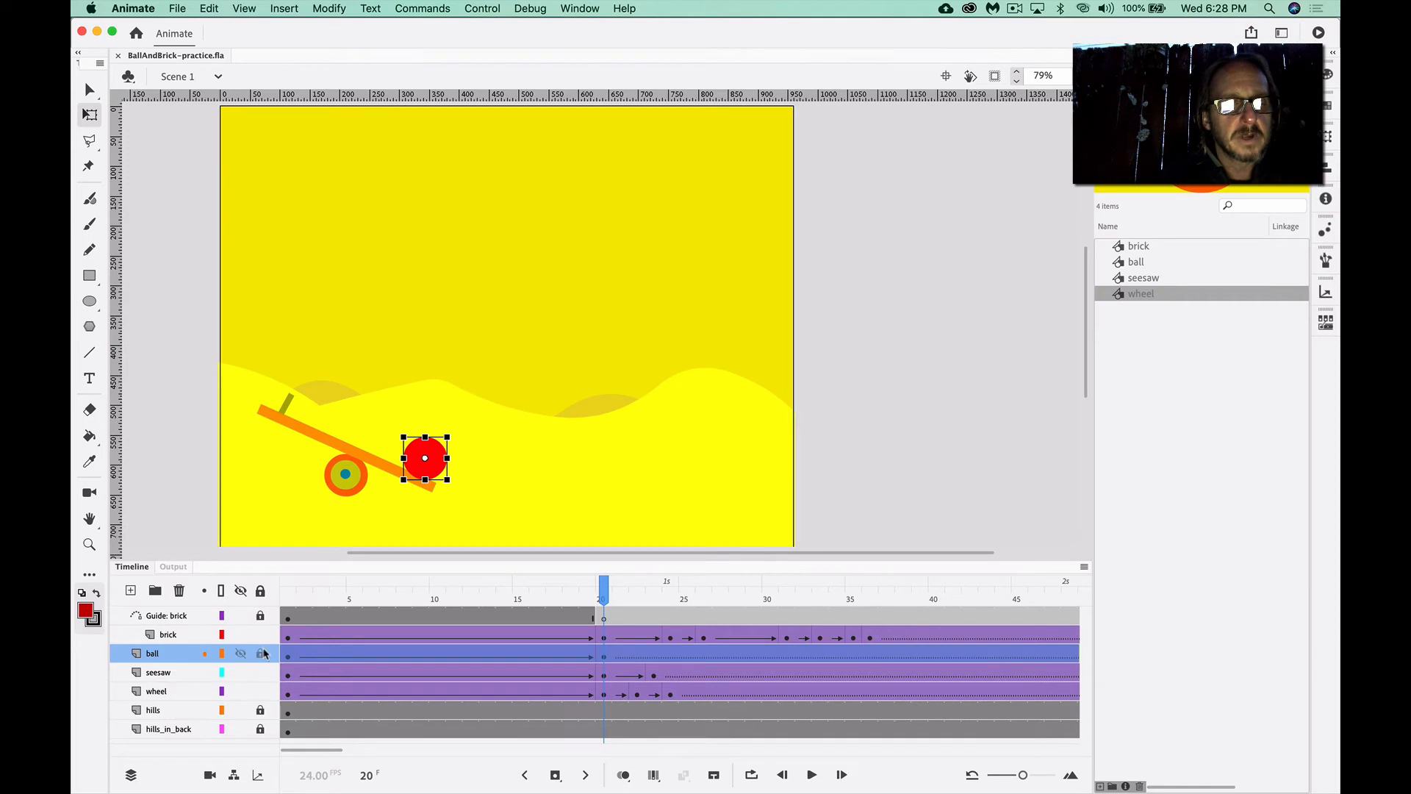
right_click(182, 656)
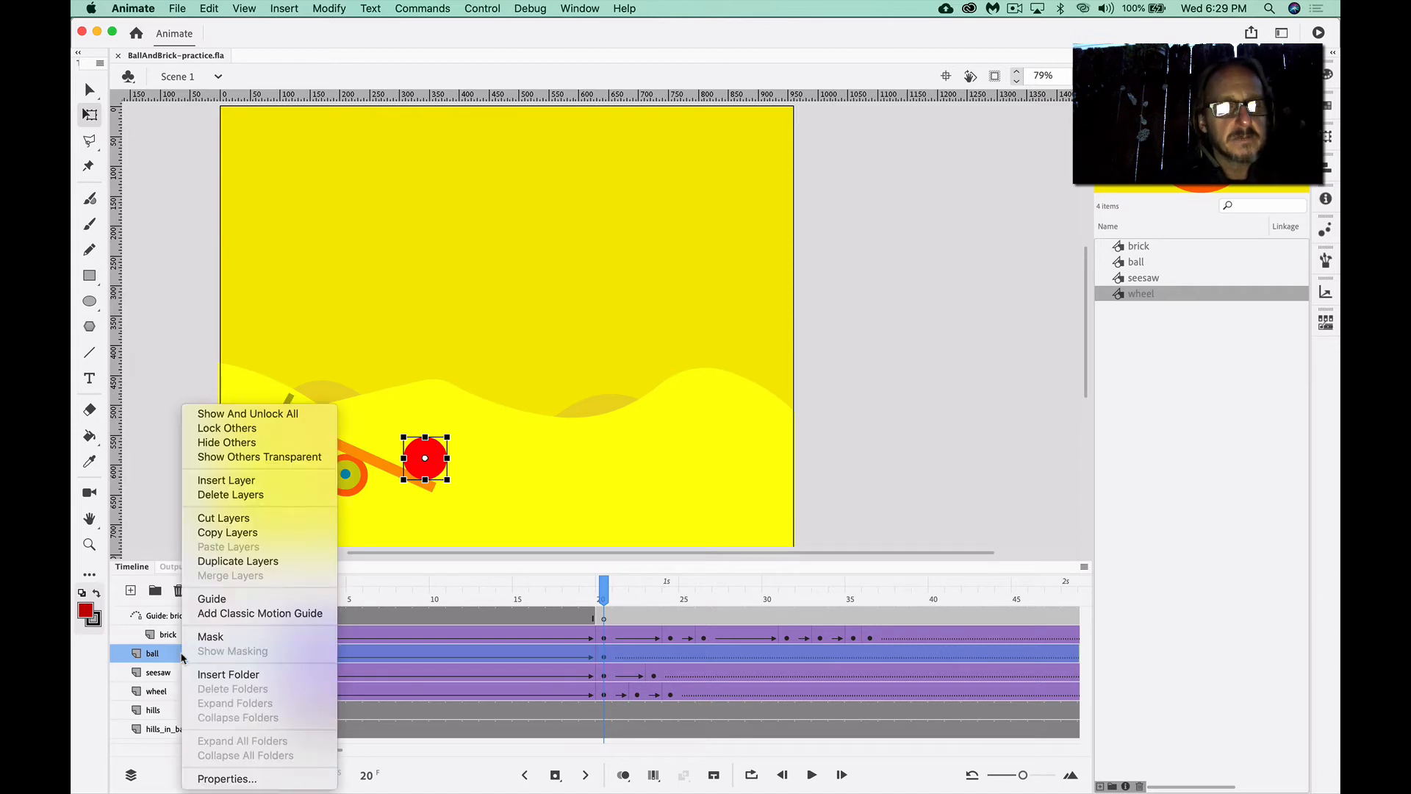
left_click(238, 616)
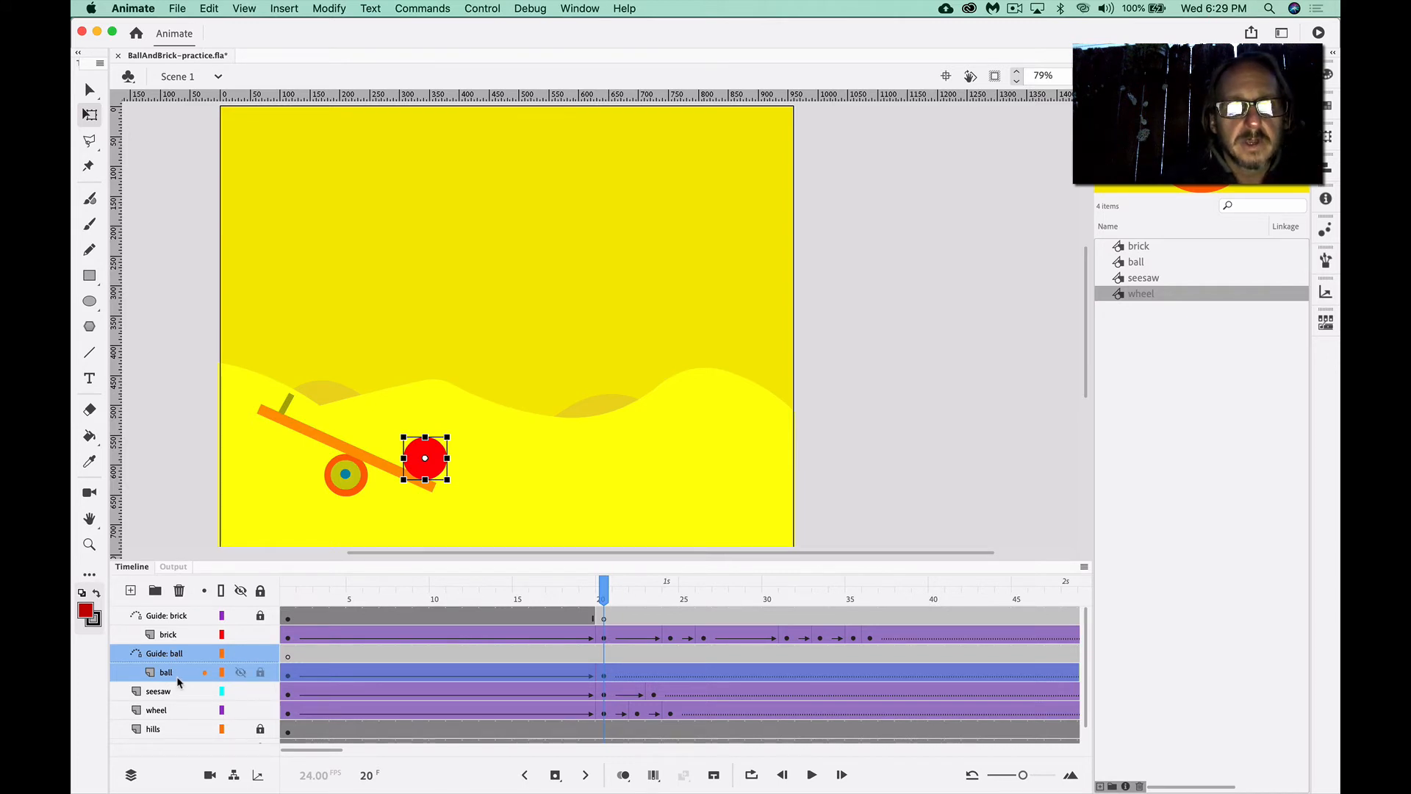
Insert a blank keyframe at frame 20 on the ball's motion guide layer
left_click(289, 654)
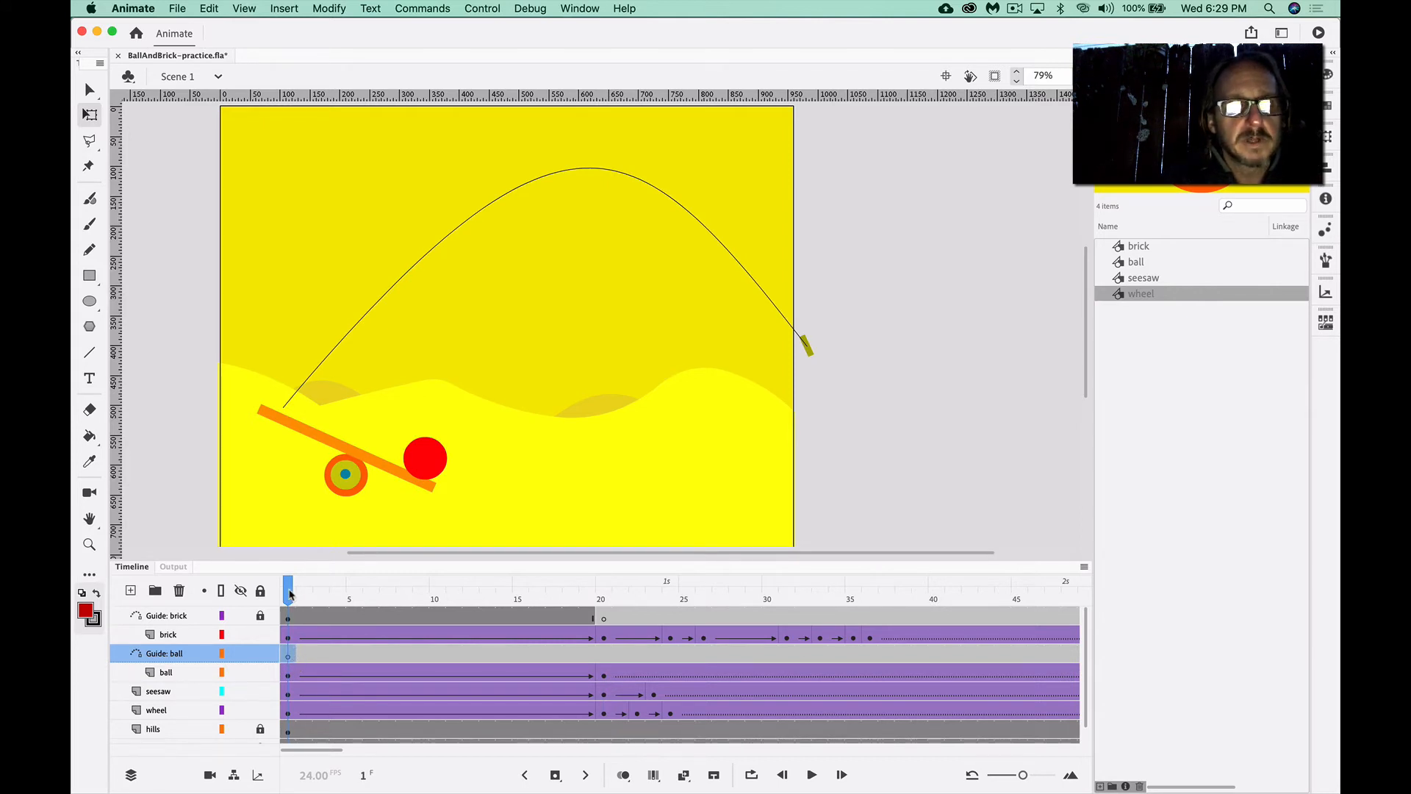
left_click_drag(289, 593, 603, 594)
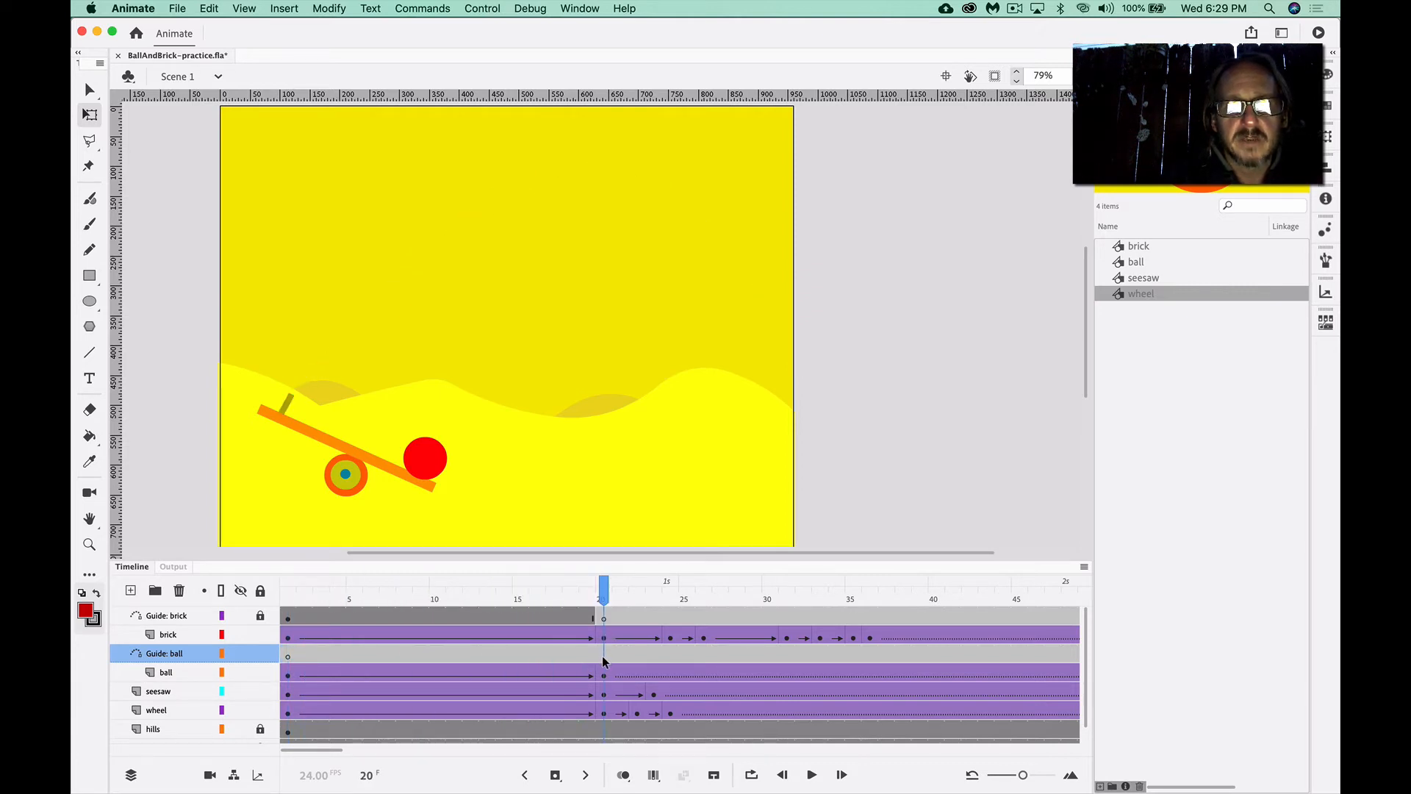
left_click(603, 655)
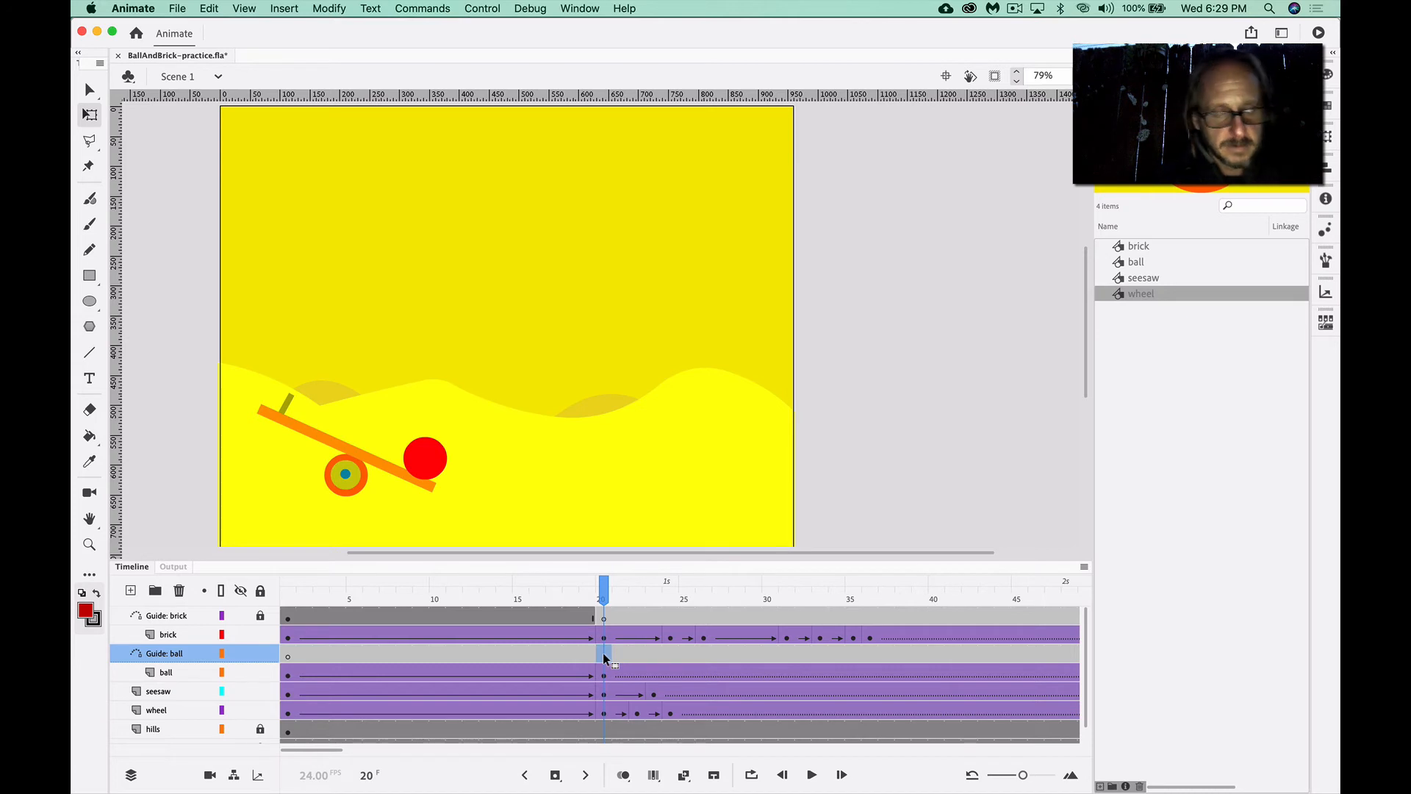
right_click(605, 656)
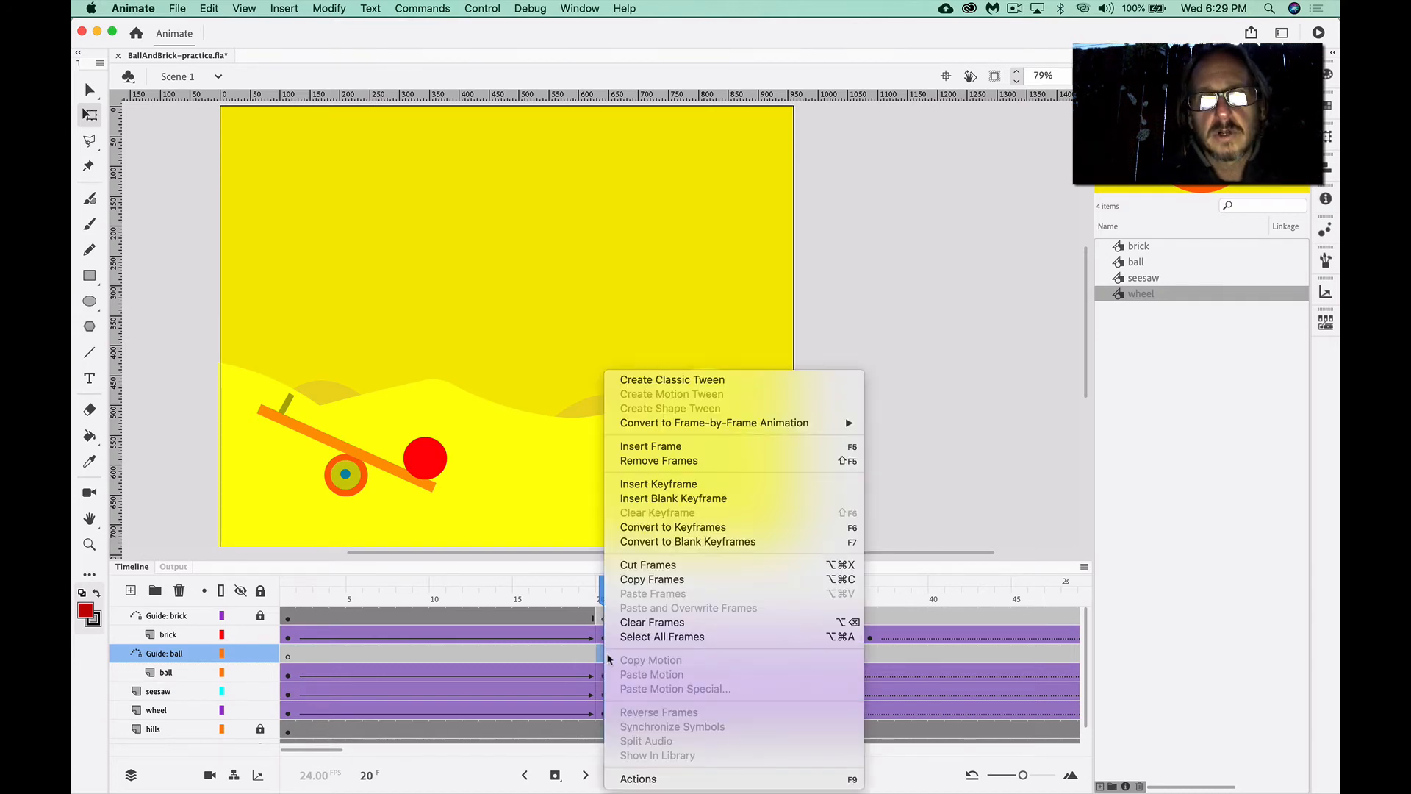
left_click(685, 505)
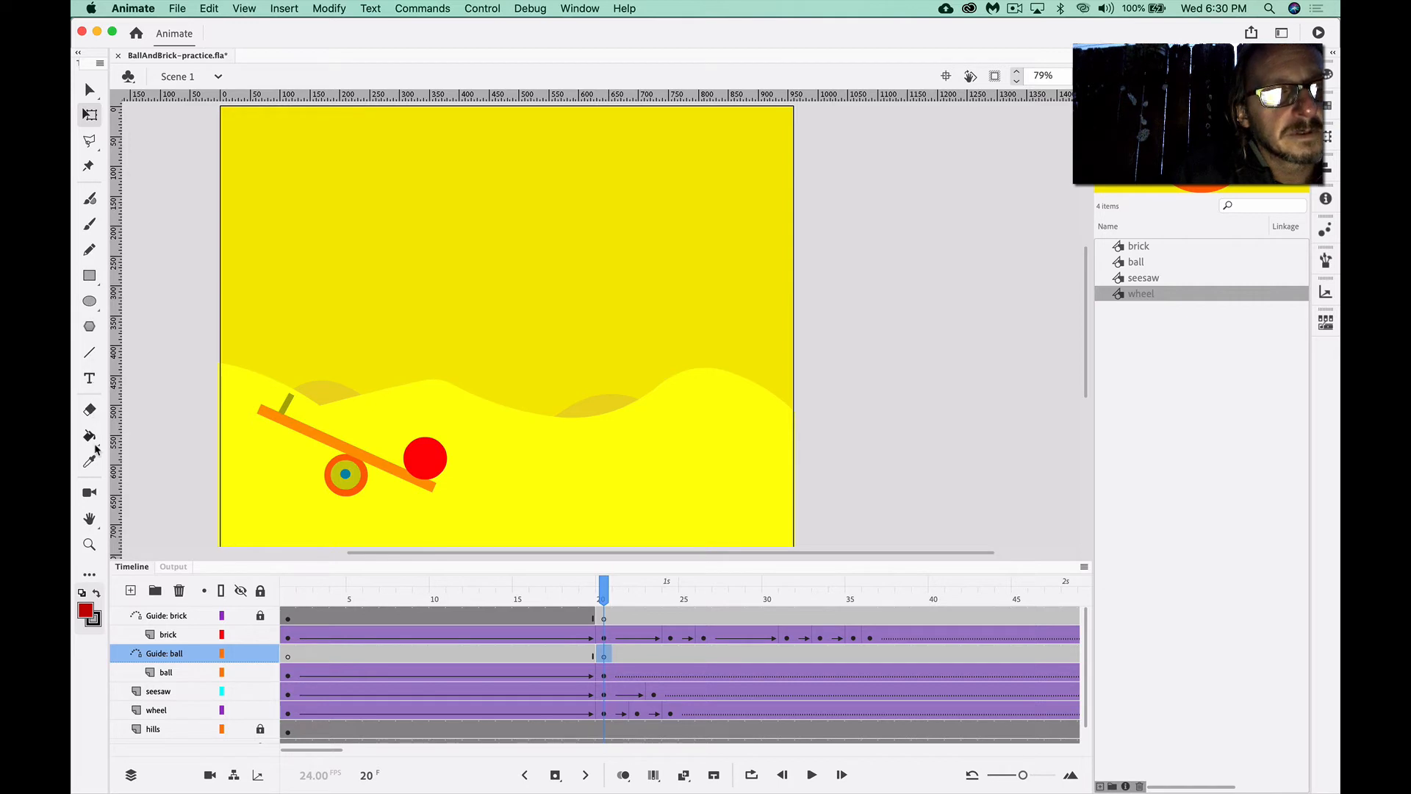
Customize the toolbar by adding the Pen tool below the Eyedropper
left_click(89, 574)
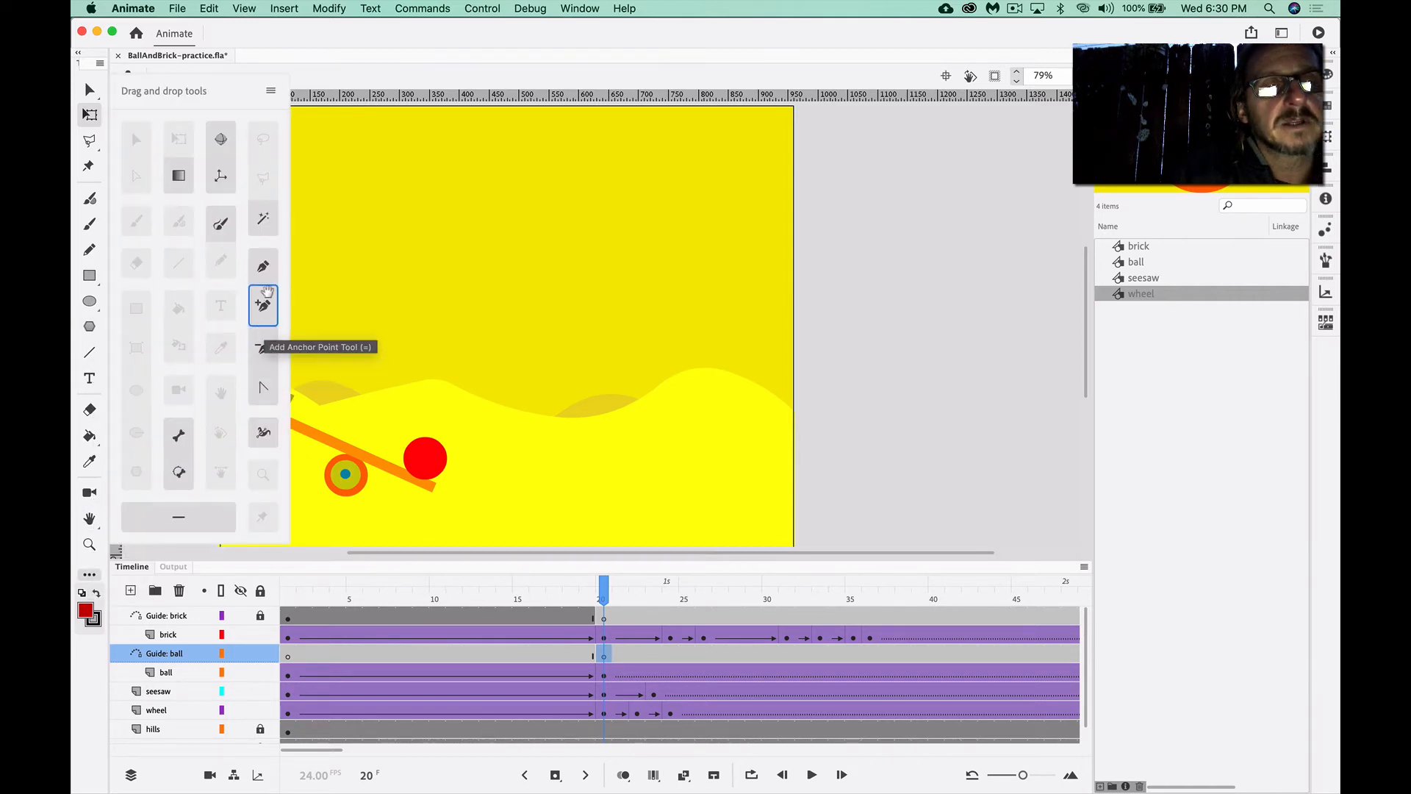
left_click_drag(263, 274, 240, 272)
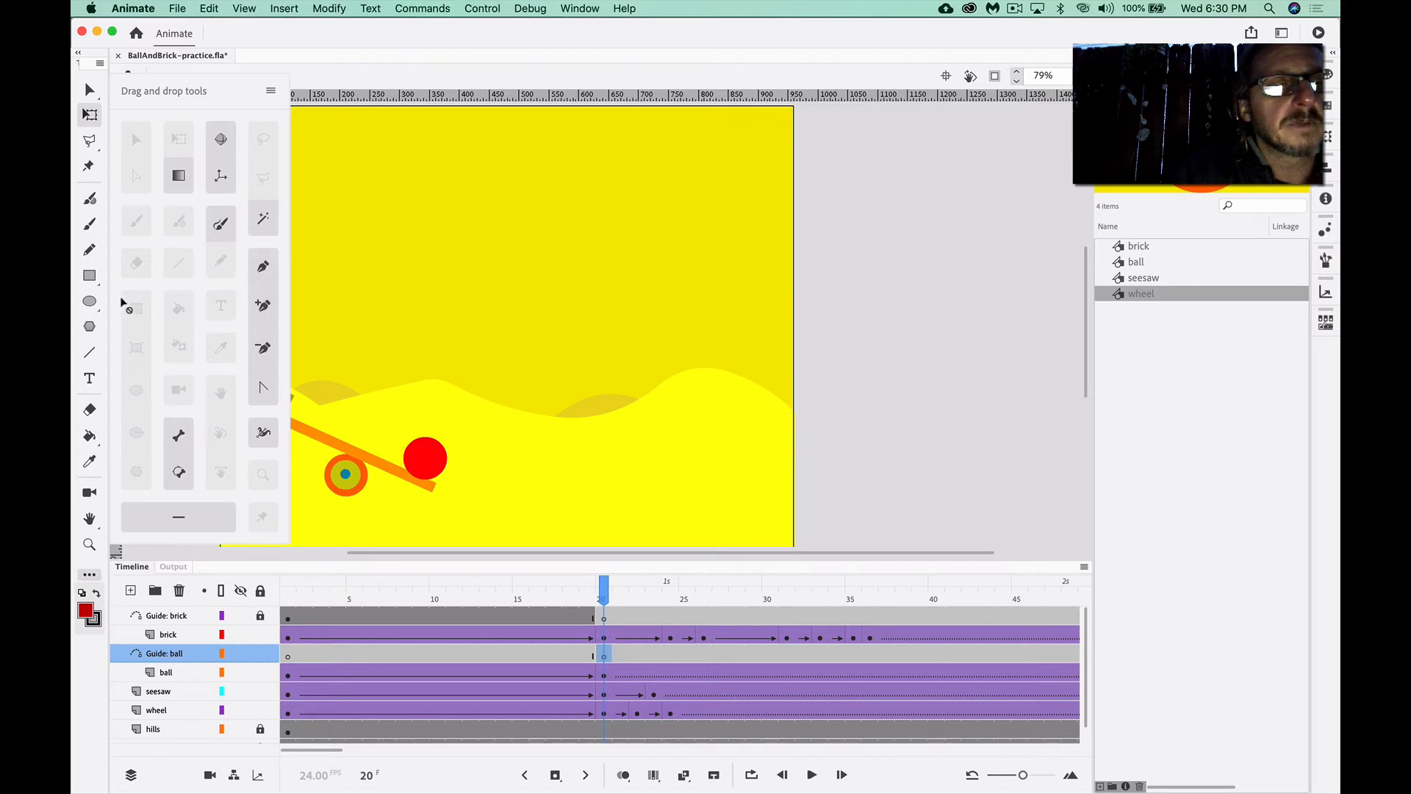
left_click_drag(125, 305, 89, 480)
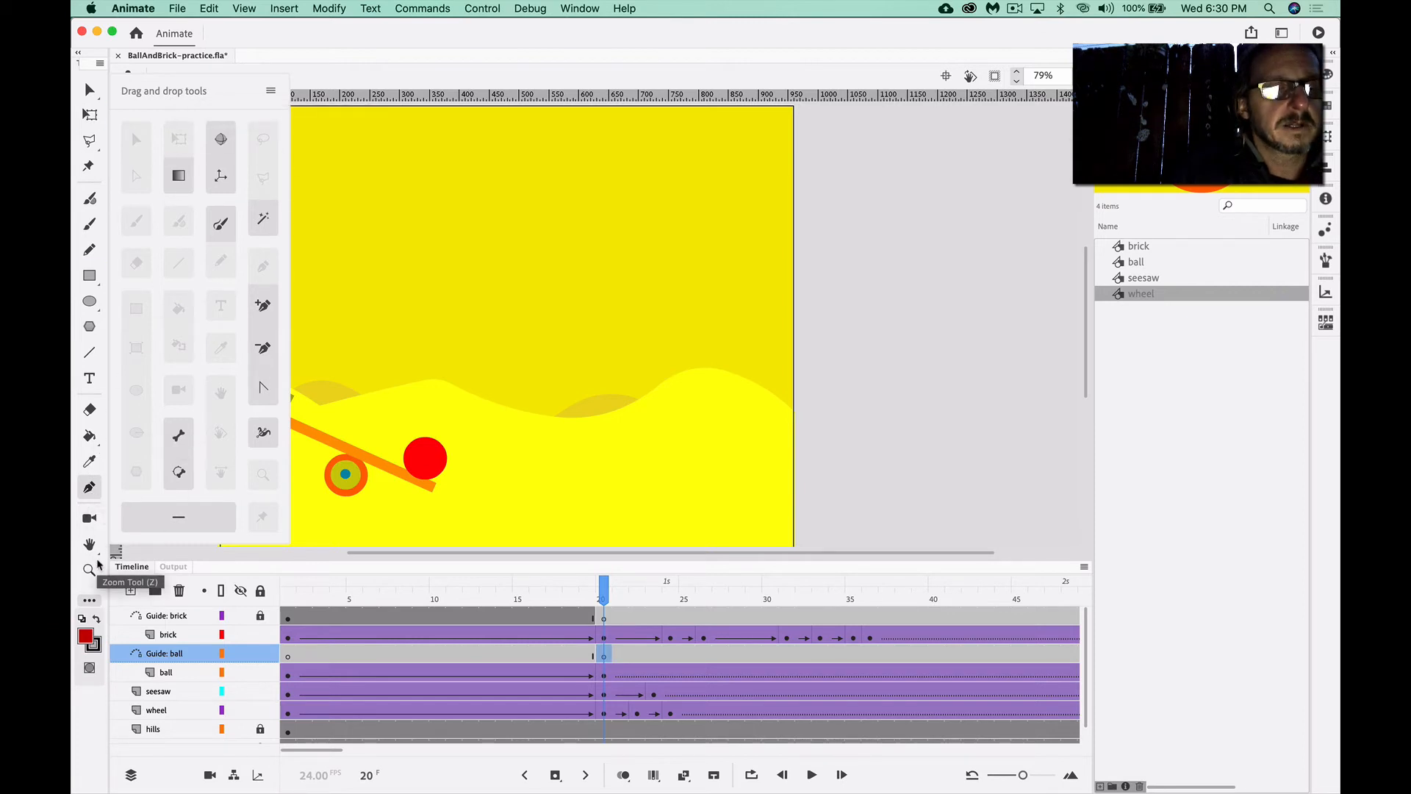
left_click(91, 601)
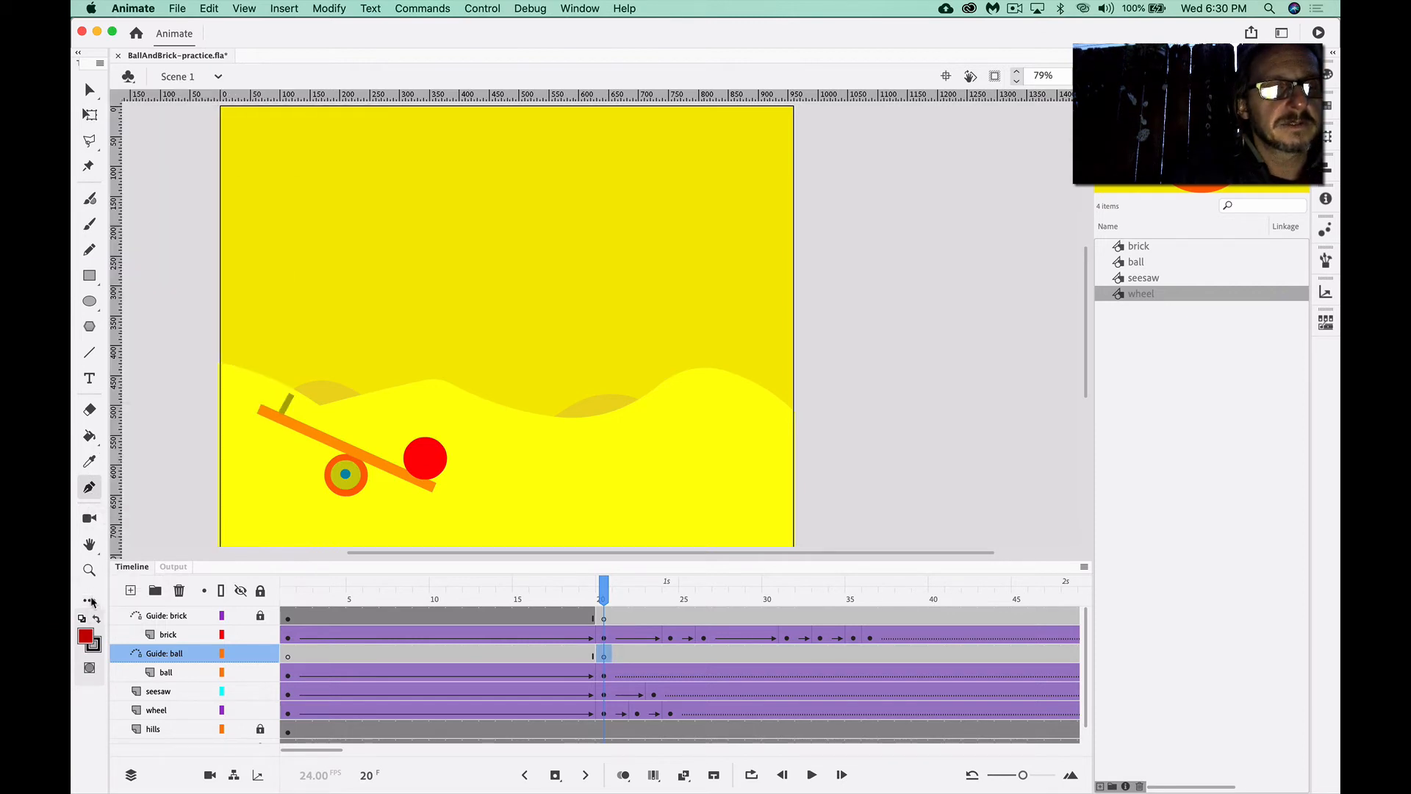
Draw a two-point curved Pen path on the ball's guide layer, arcing from the ball's centre to beyond the stage's right edge
left_click(91, 487)
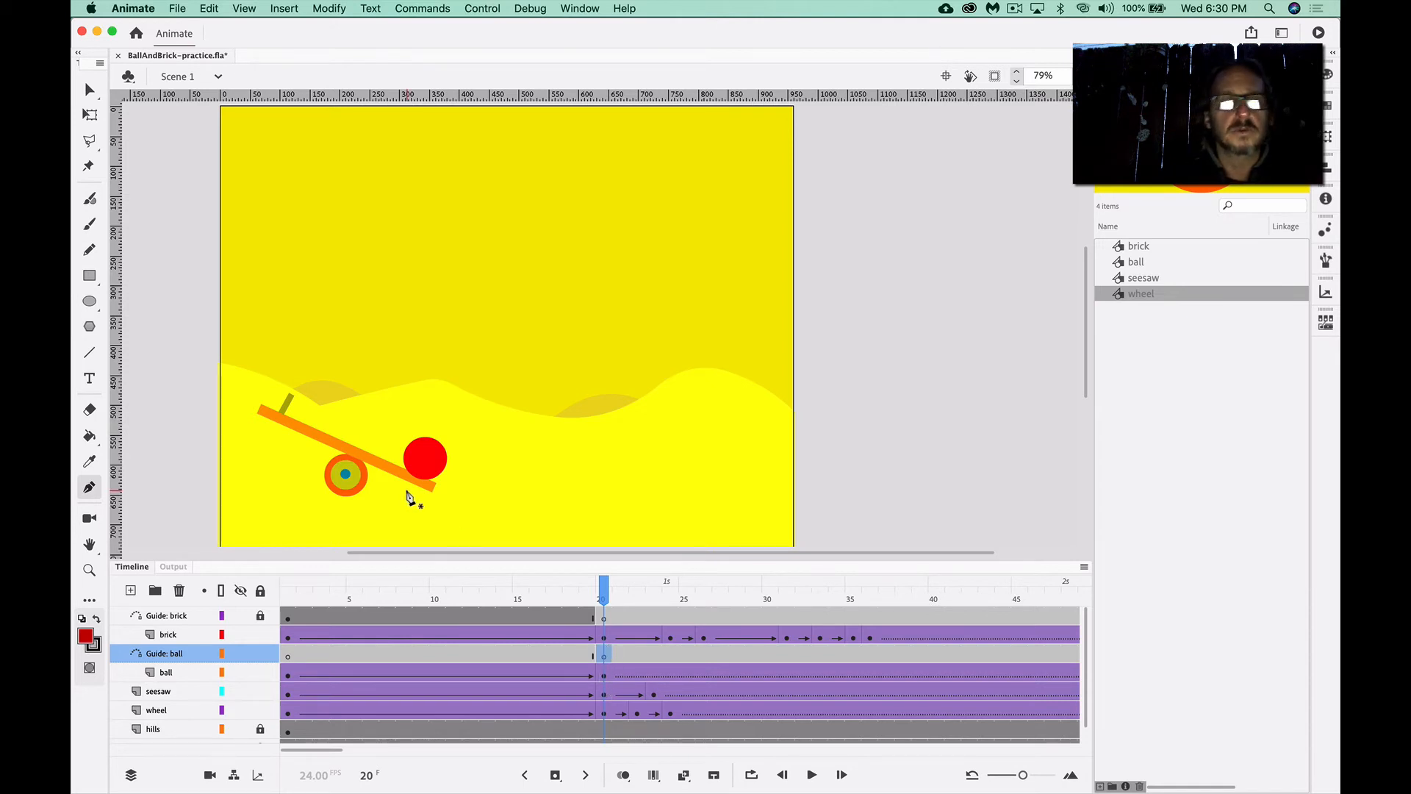
left_click_drag(424, 459, 556, 220)
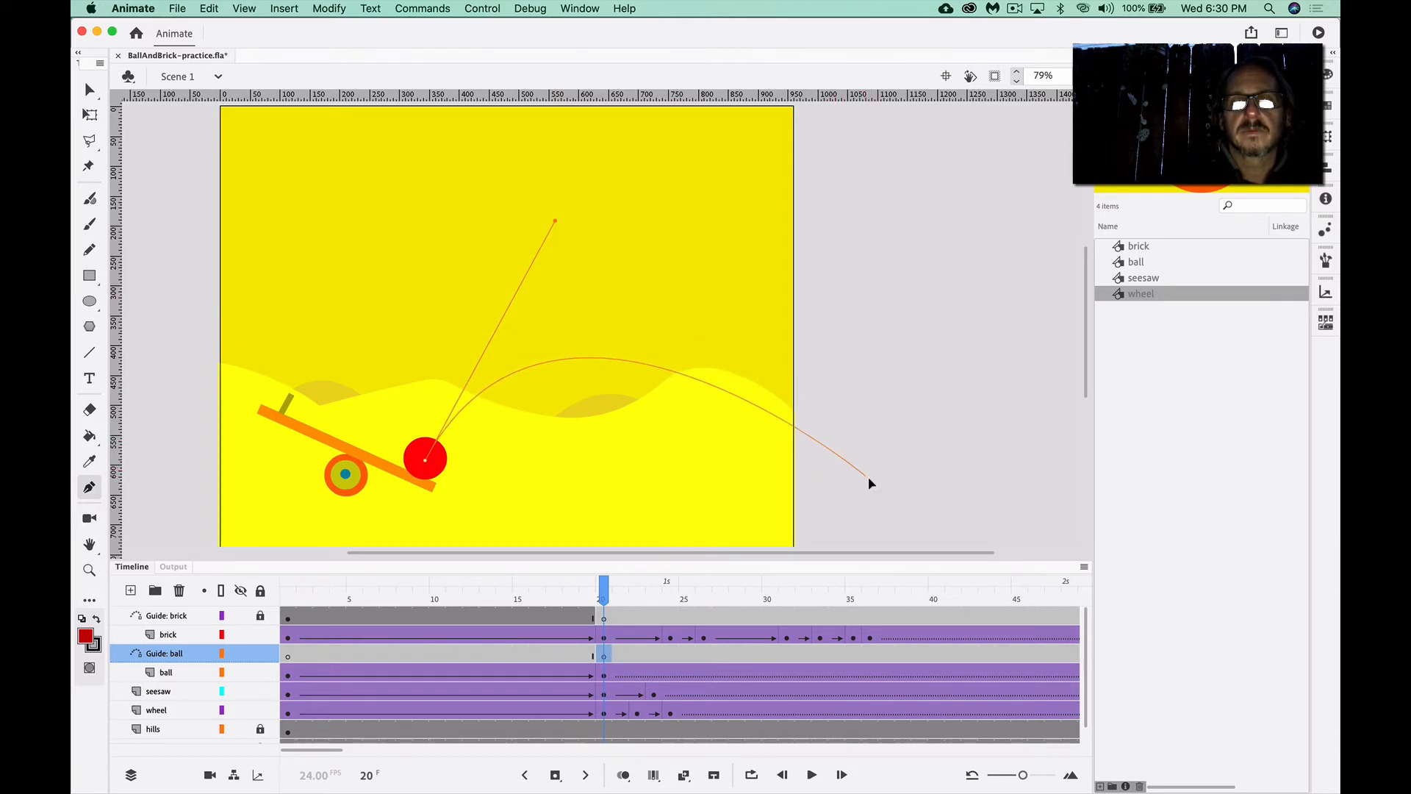
left_click_drag(867, 477, 953, 682)
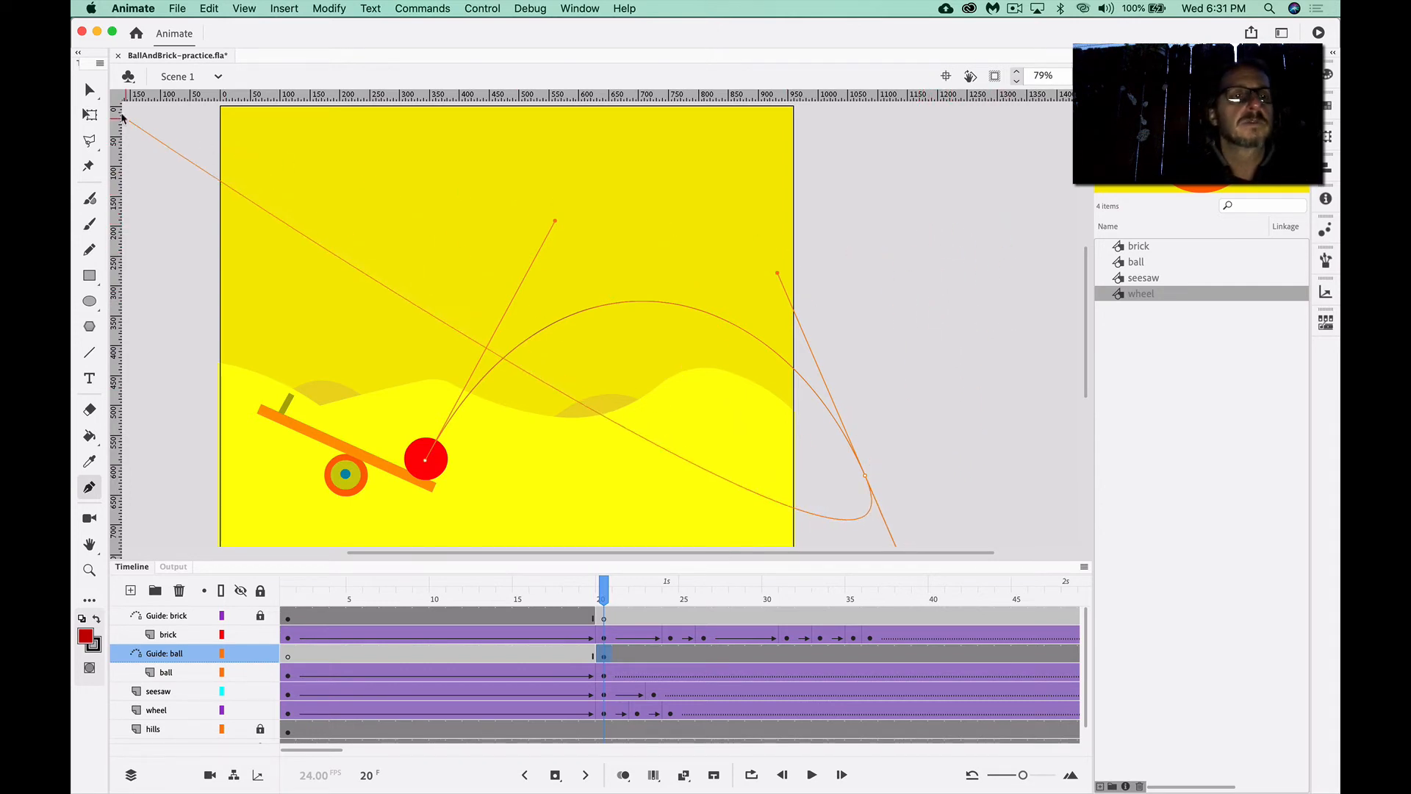
left_click(89, 90)
Inspect the start and end anchor points and curve handles of the ball's guide path with the Subselection tool
left_click(89, 90)
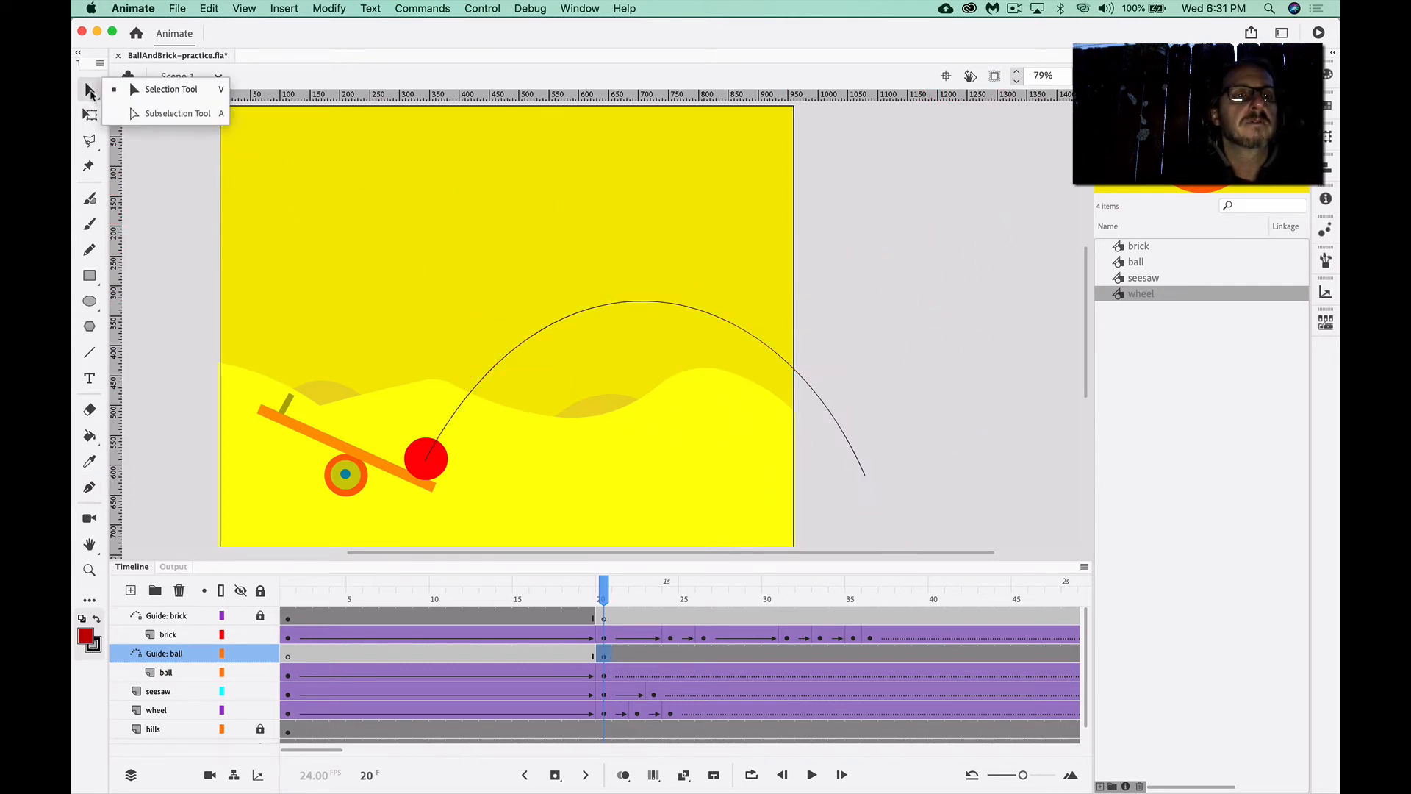
left_click(148, 115)
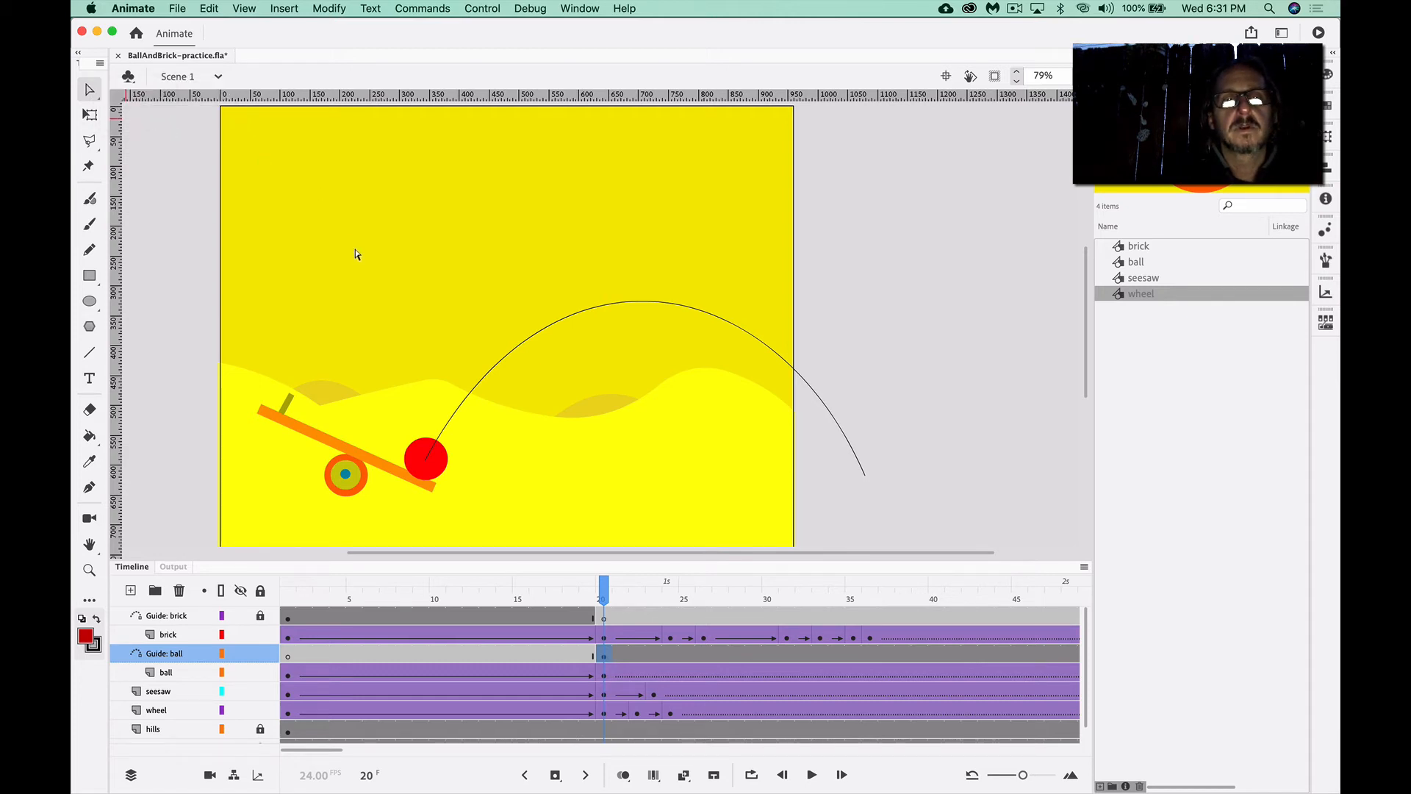
left_click(425, 466)
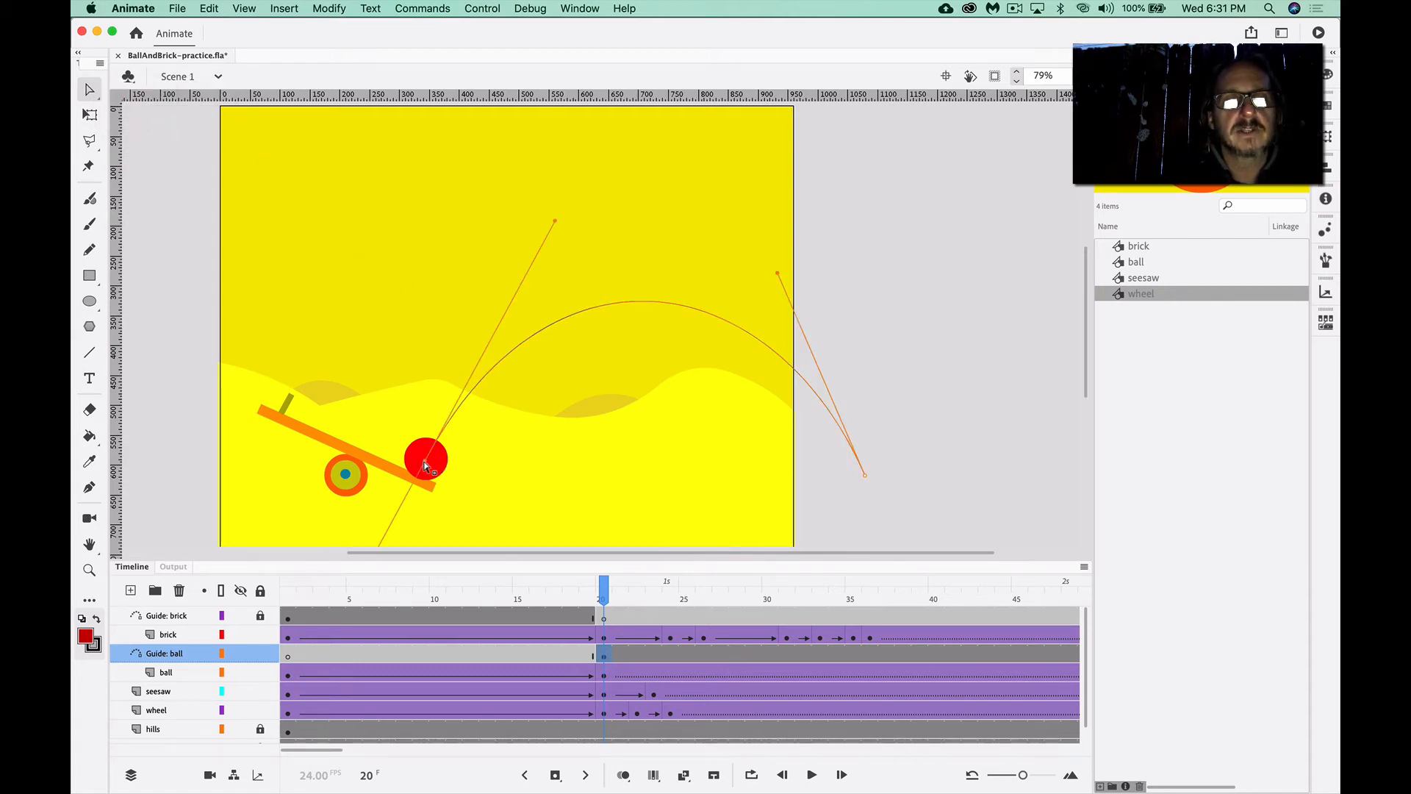
left_click(882, 487)
left_click(865, 478)
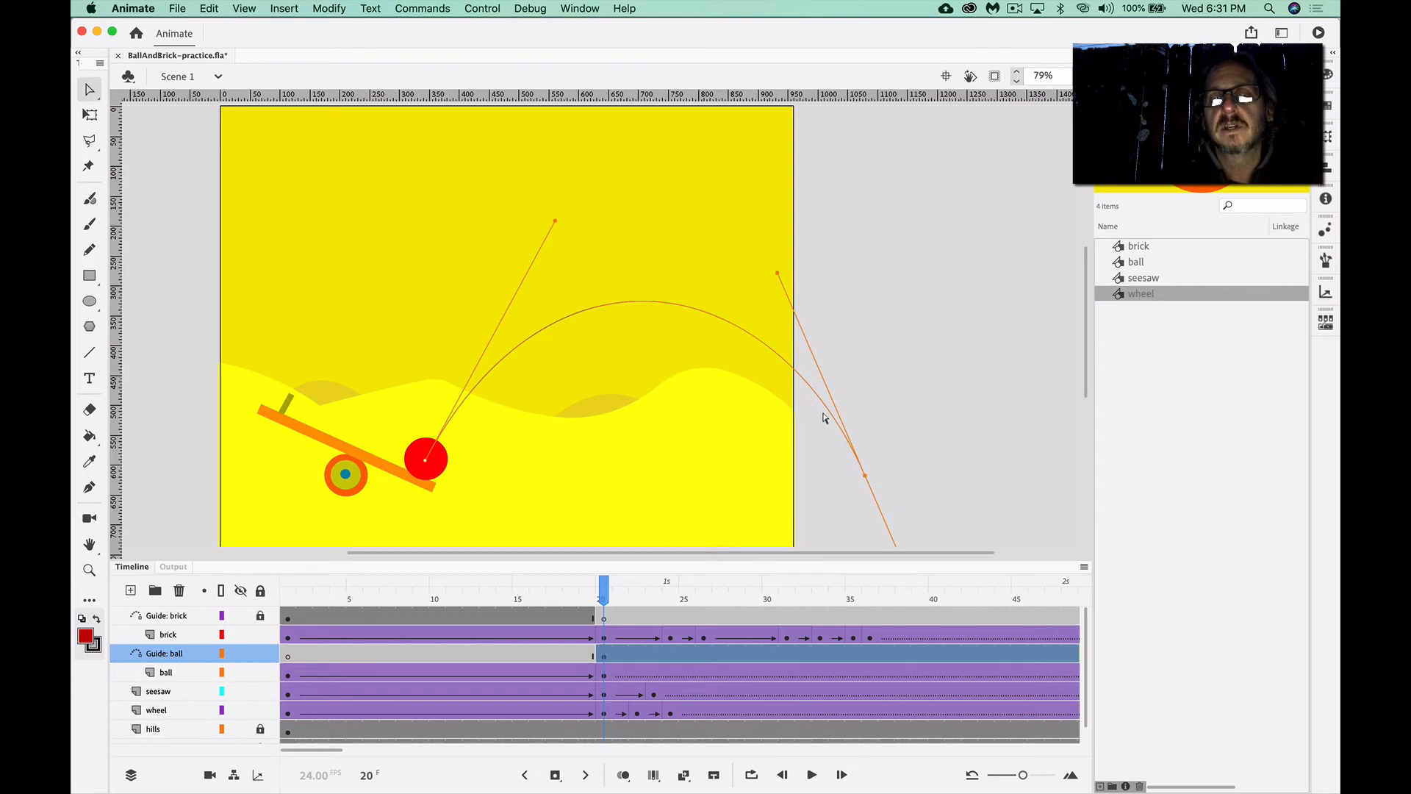
left_click(906, 360)
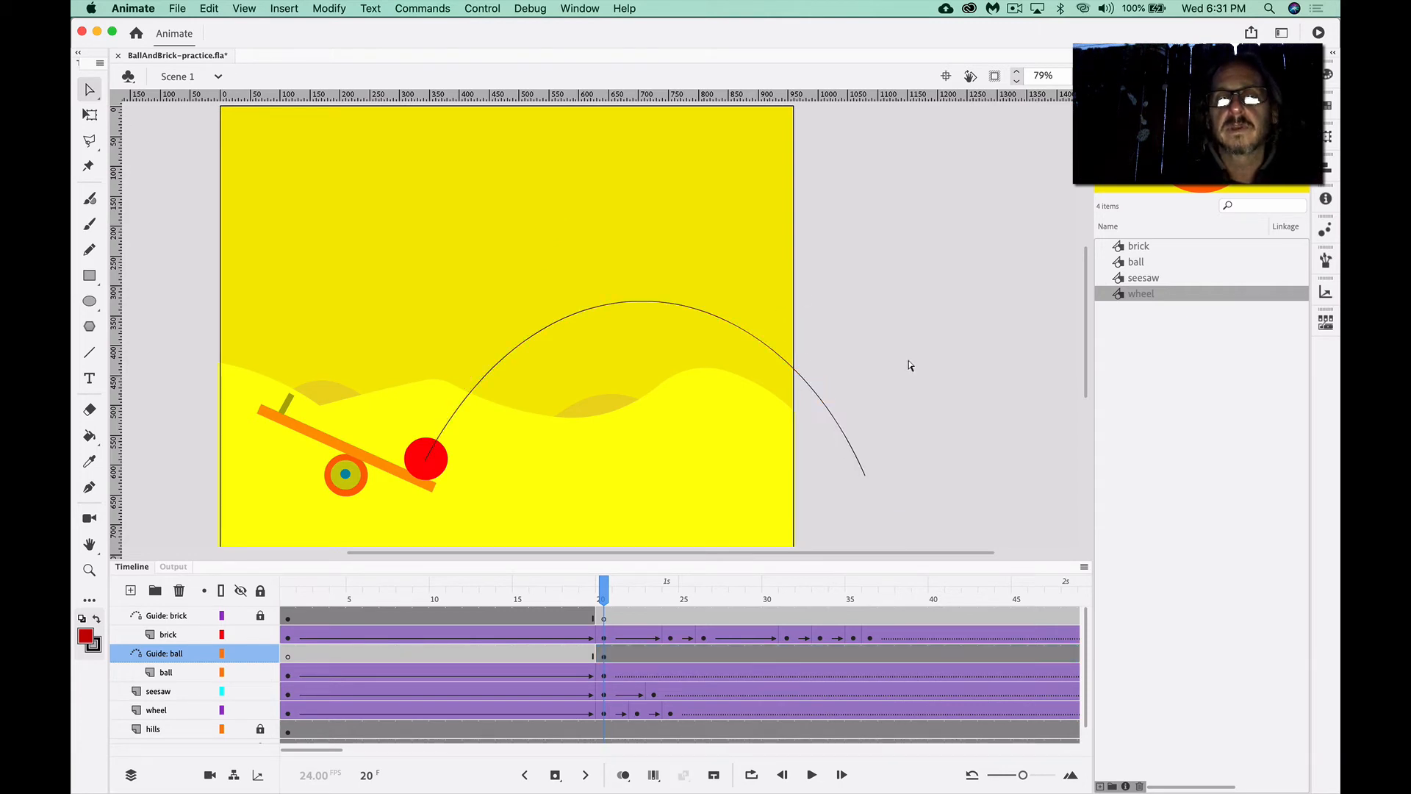
Reshape the ball's guide path into a steeper arc peaking about 170 px below the stage's upper edge, with a raised end anchor, and lock its layer
left_click_drag(865, 482, 872, 445)
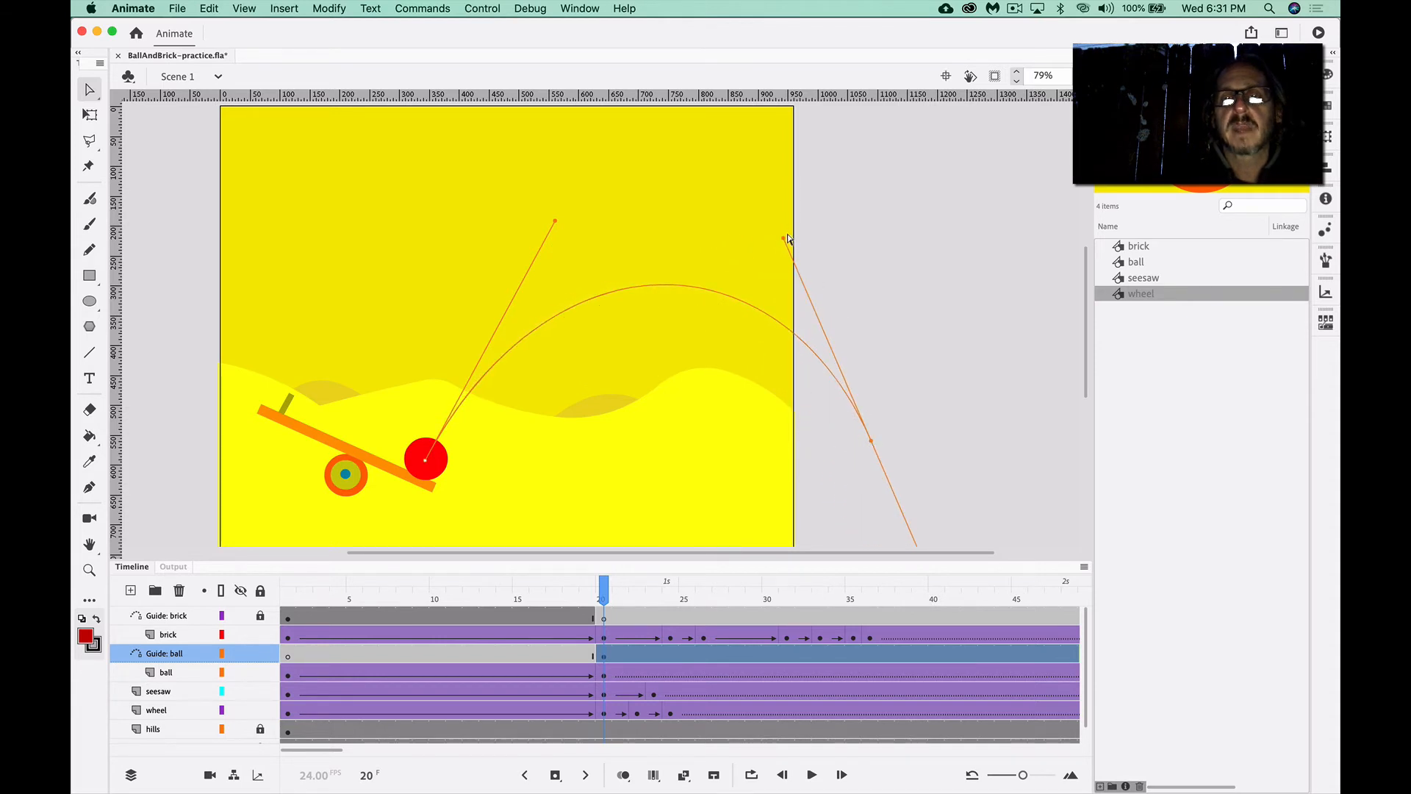
left_click_drag(781, 240, 701, 154)
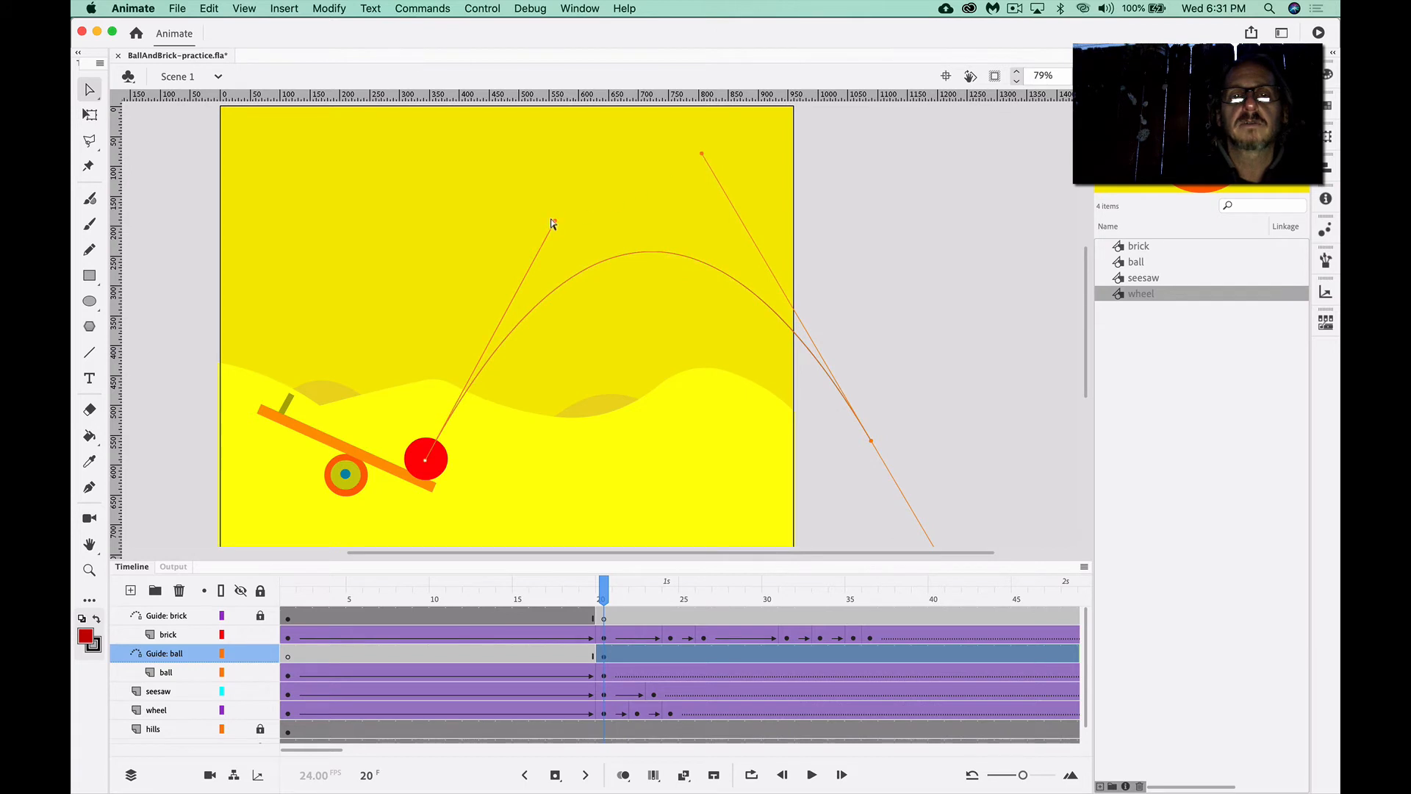
left_click_drag(554, 221, 603, 103)
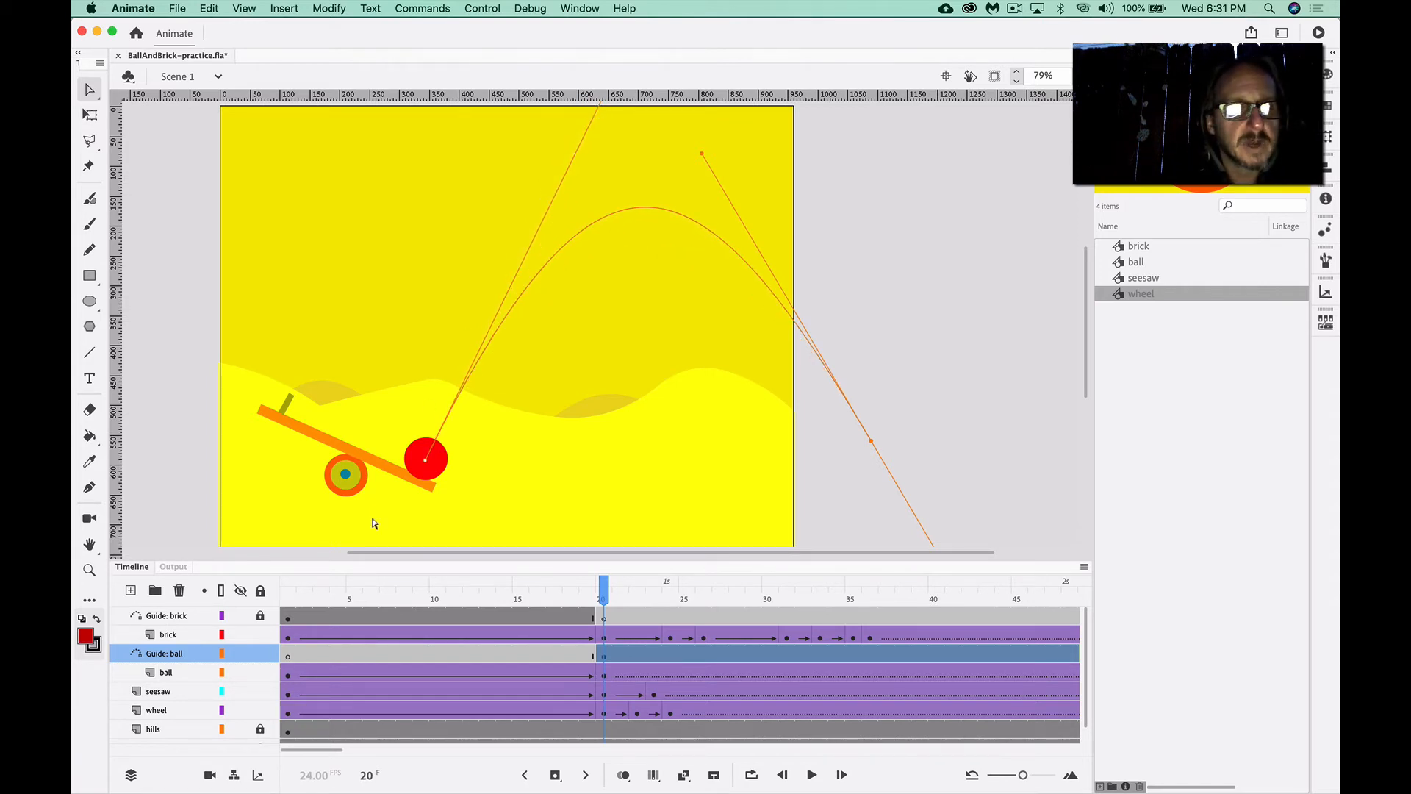
left_click(261, 653)
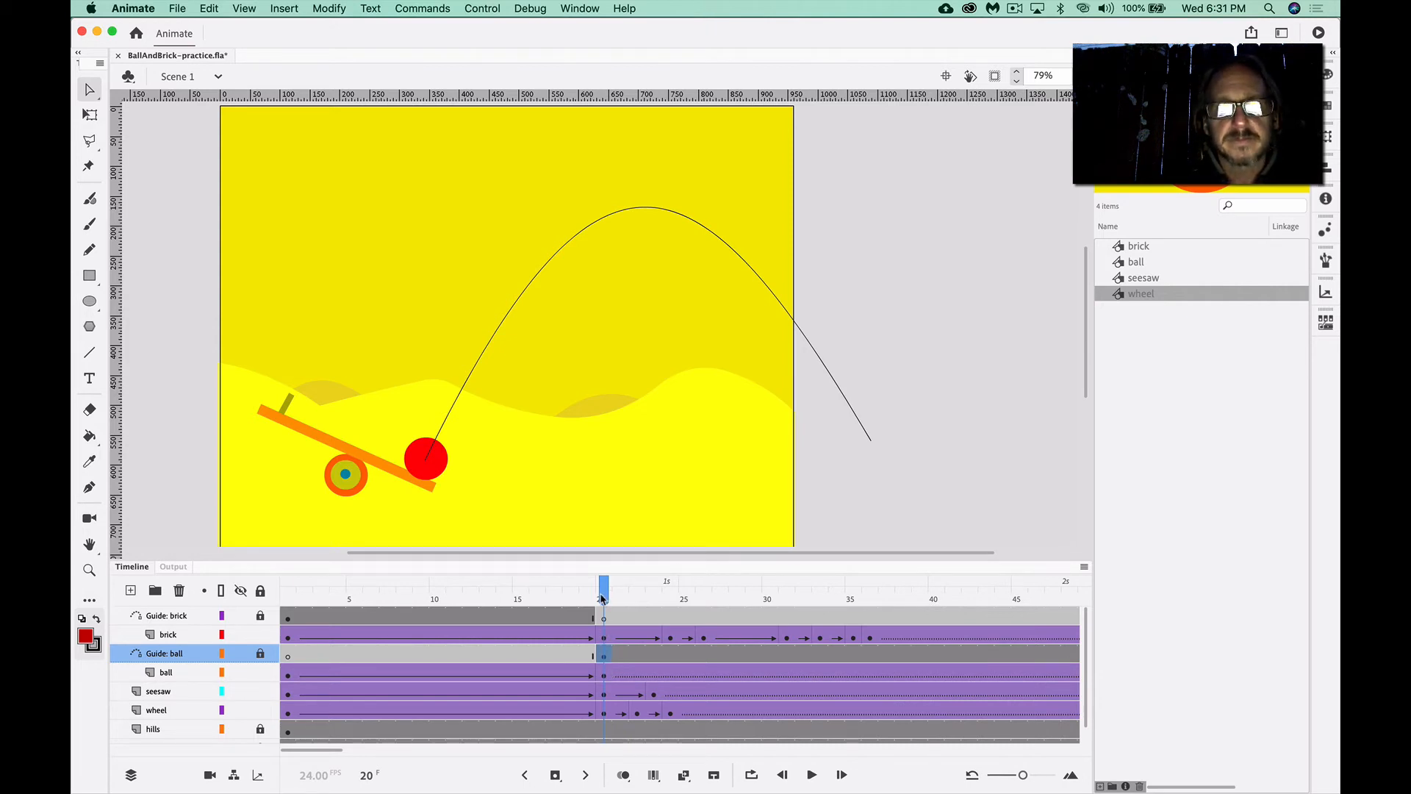
At frame 40 on the ball layer, move the ball onto the end of its guide path beyond the stage's right edge
mouse_move(604, 598)
left_mouse_down()
mouse_move(536, 600)
mouse_move(603, 600)
left_mouse_up()
left_click(603, 676)
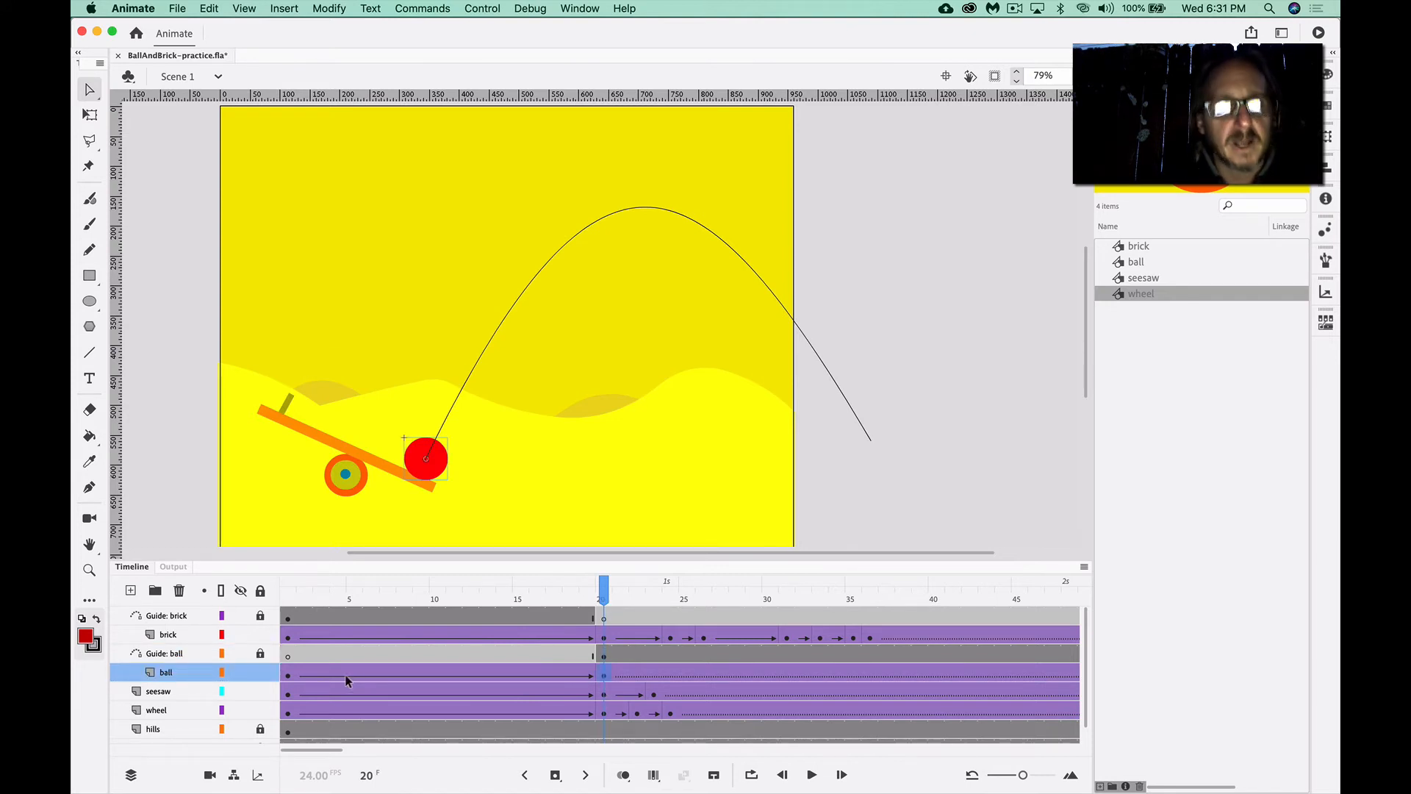
left_click(289, 675)
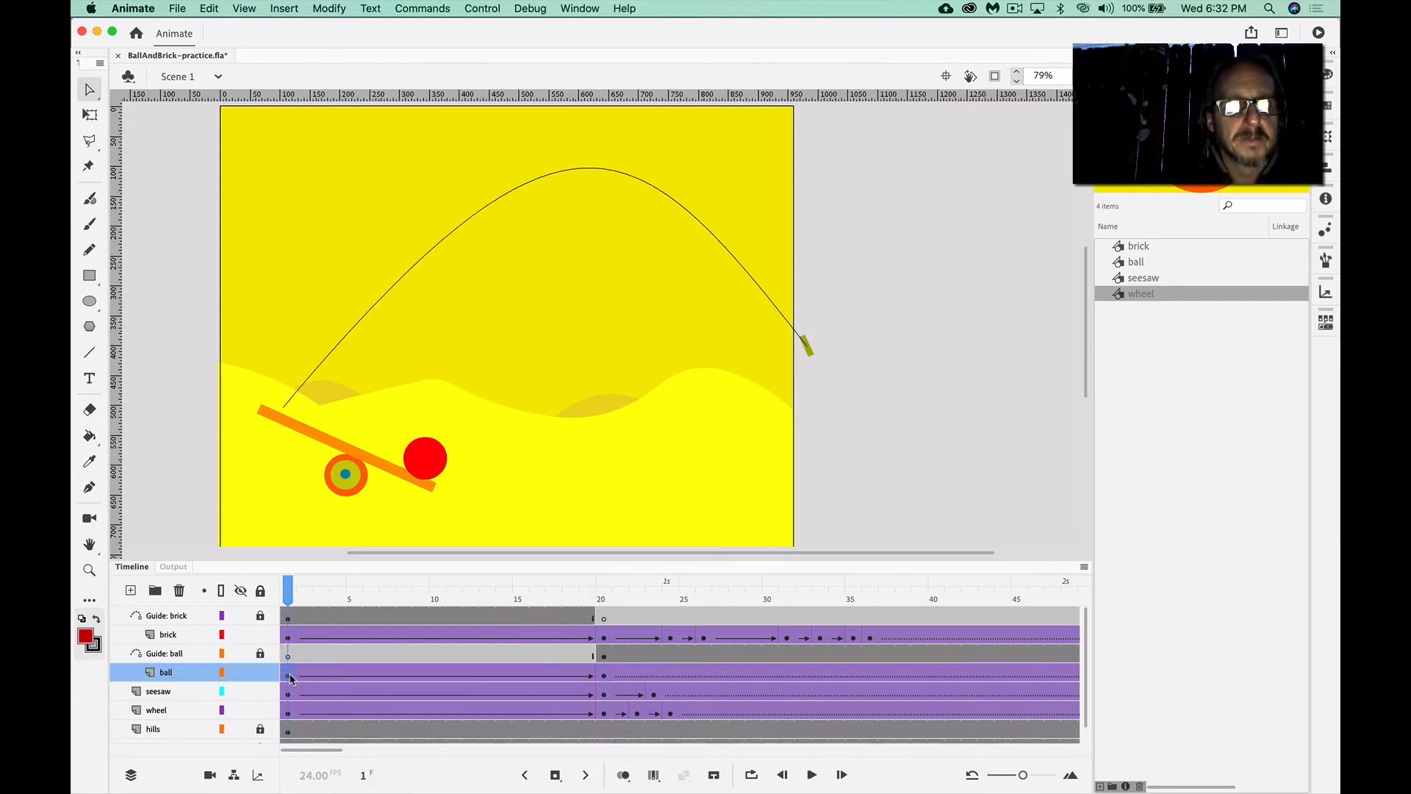
left_click(604, 676)
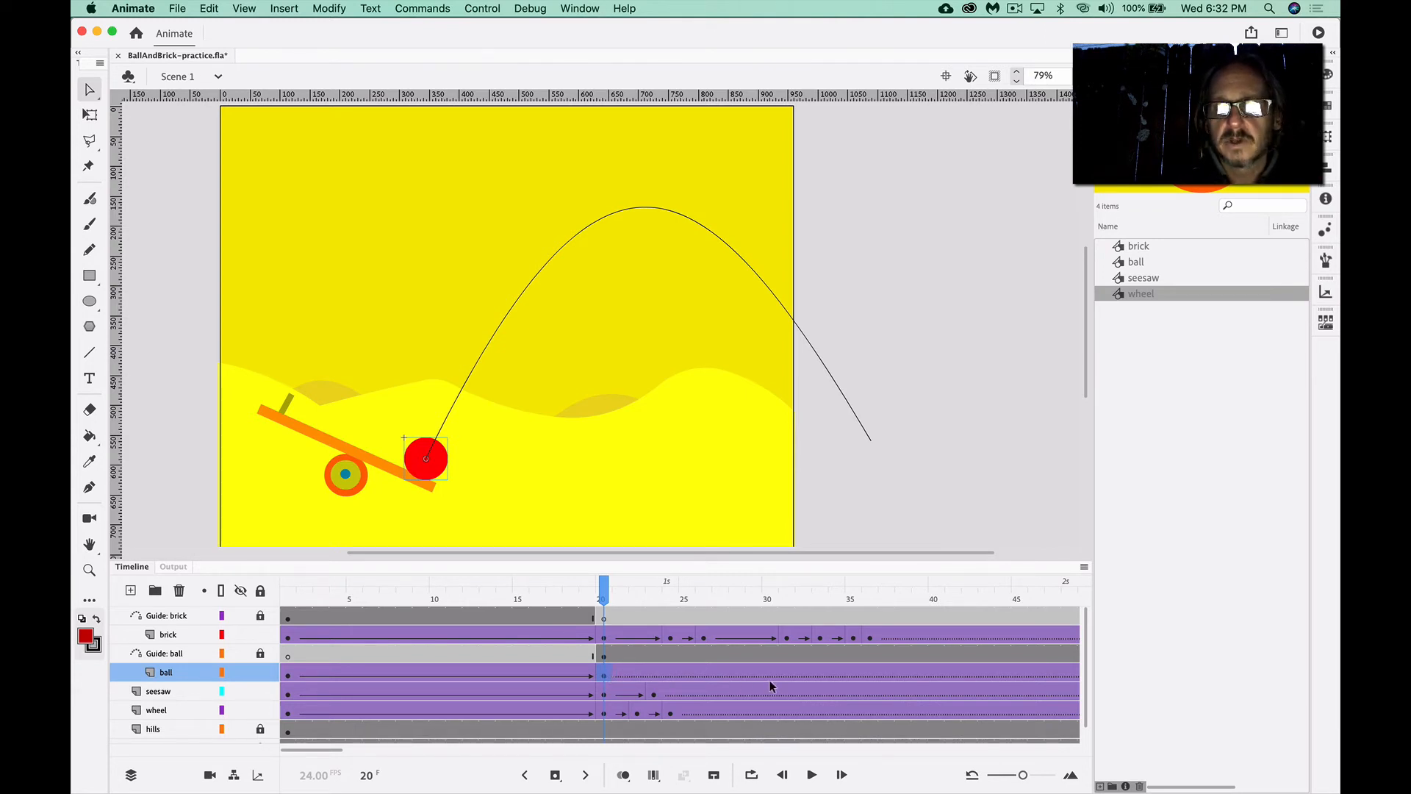
left_click(936, 672)
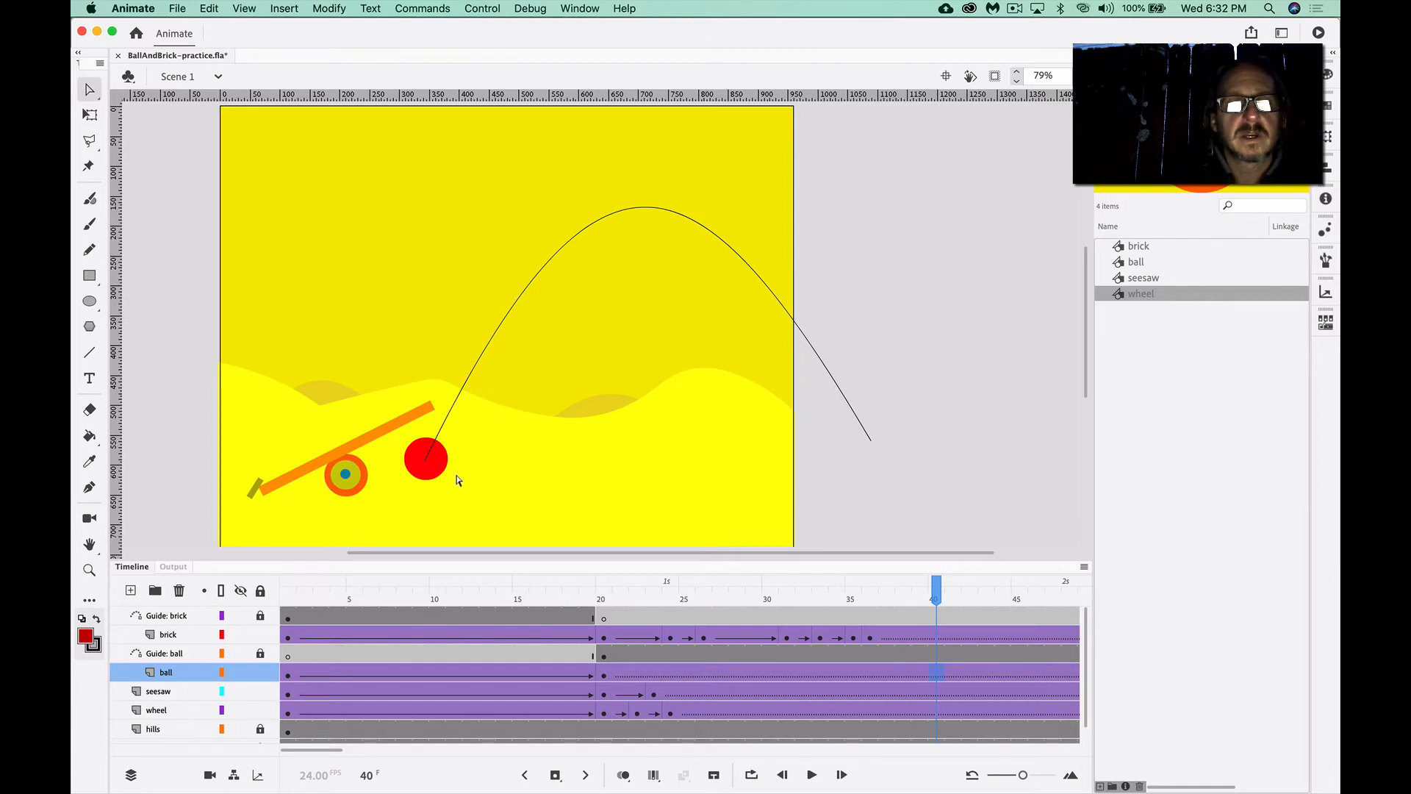
left_click_drag(436, 466, 881, 450)
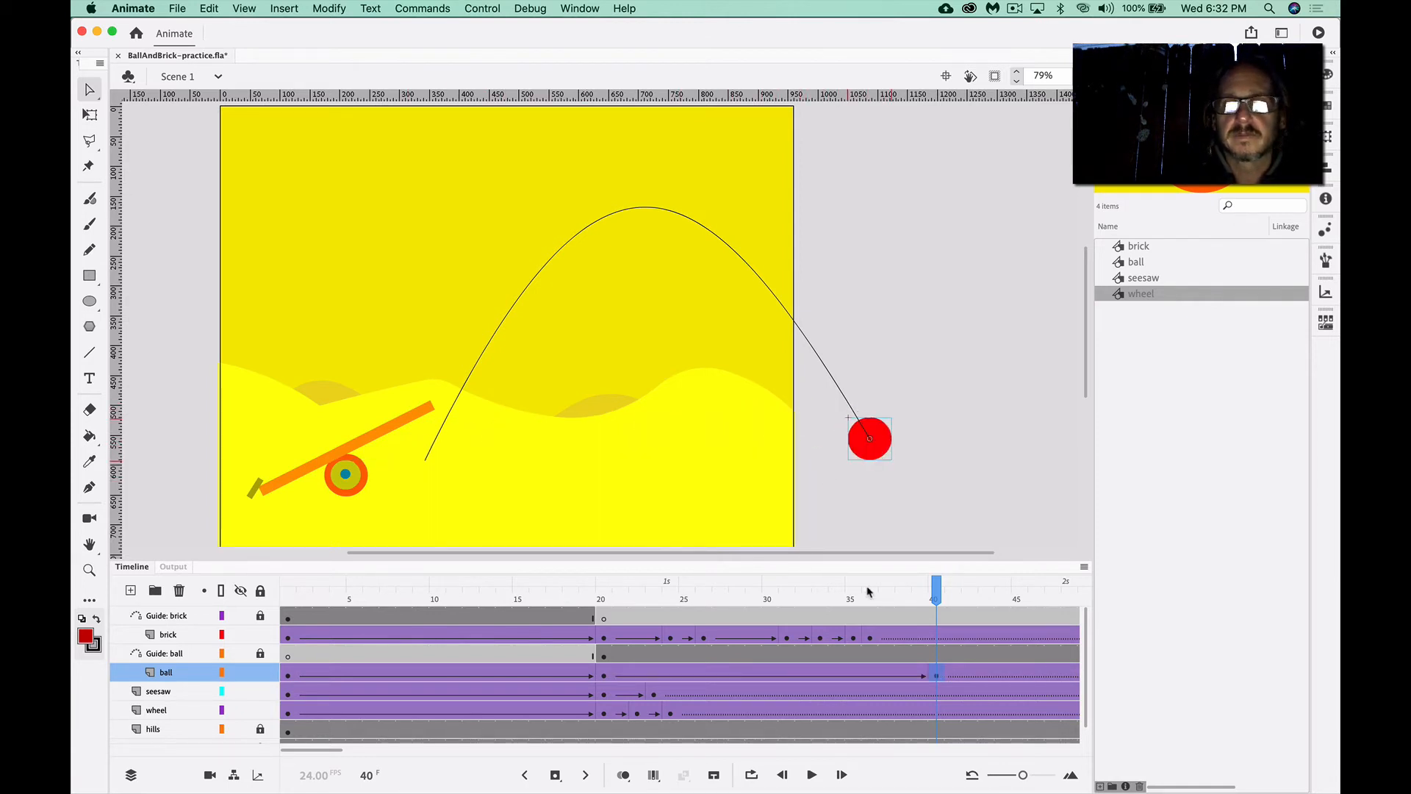
Scrub through the ball's launch on the timeline and test the movie from frame 20 and again from frame 1
left_click_drag(932, 599, 591, 645)
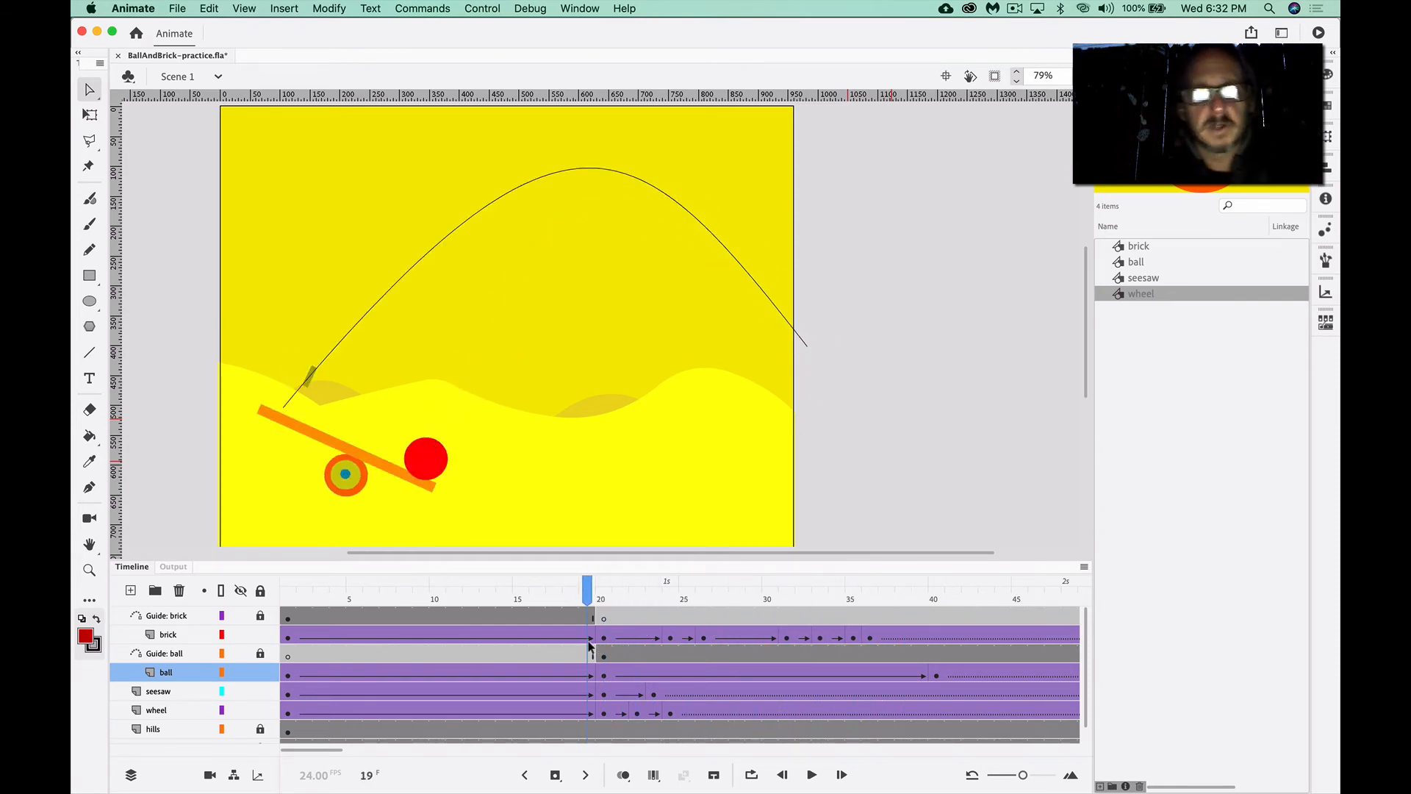
left_click(603, 604)
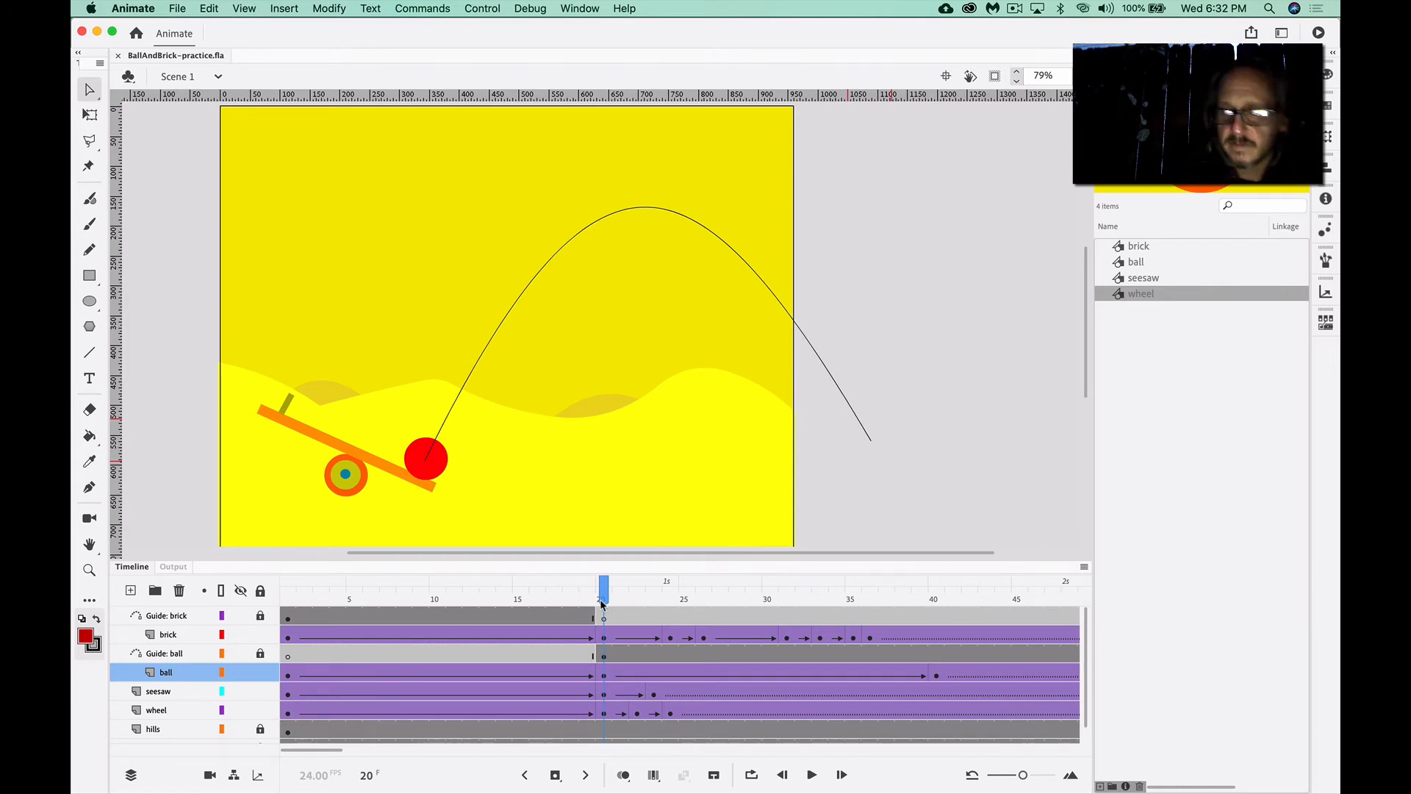
key("super+Return")
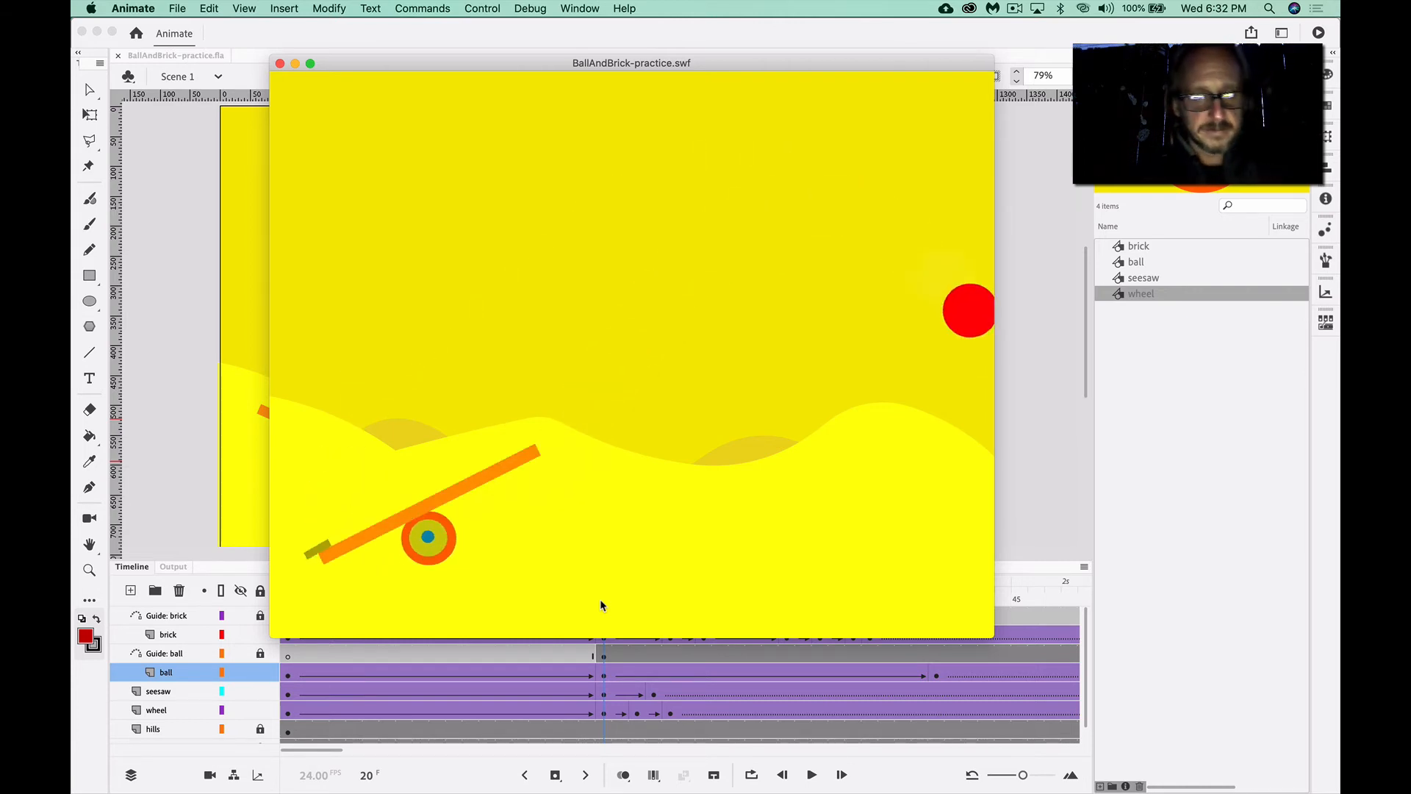
left_click(280, 64)
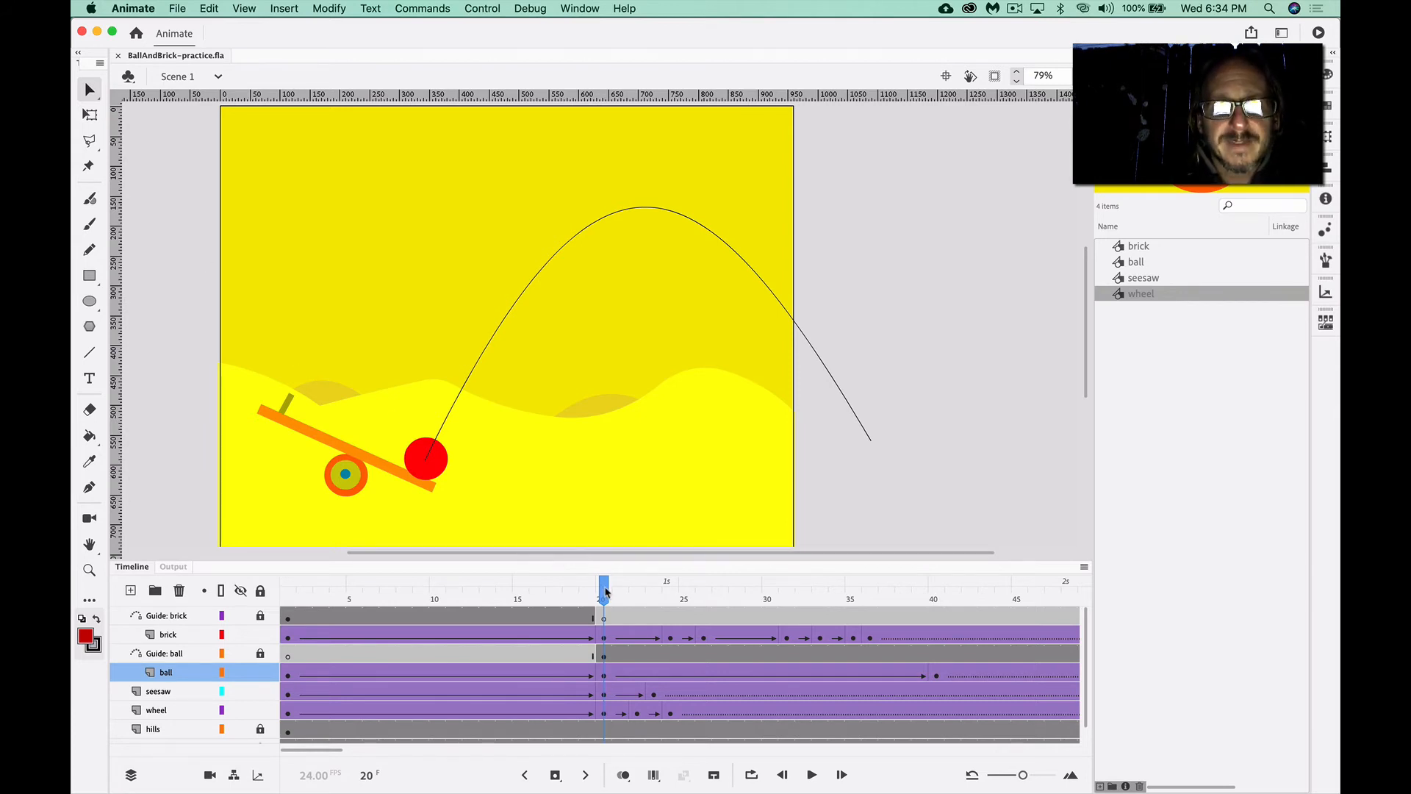
left_click_drag(602, 586, 338, 586)
left_click_drag(427, 581, 285, 584)
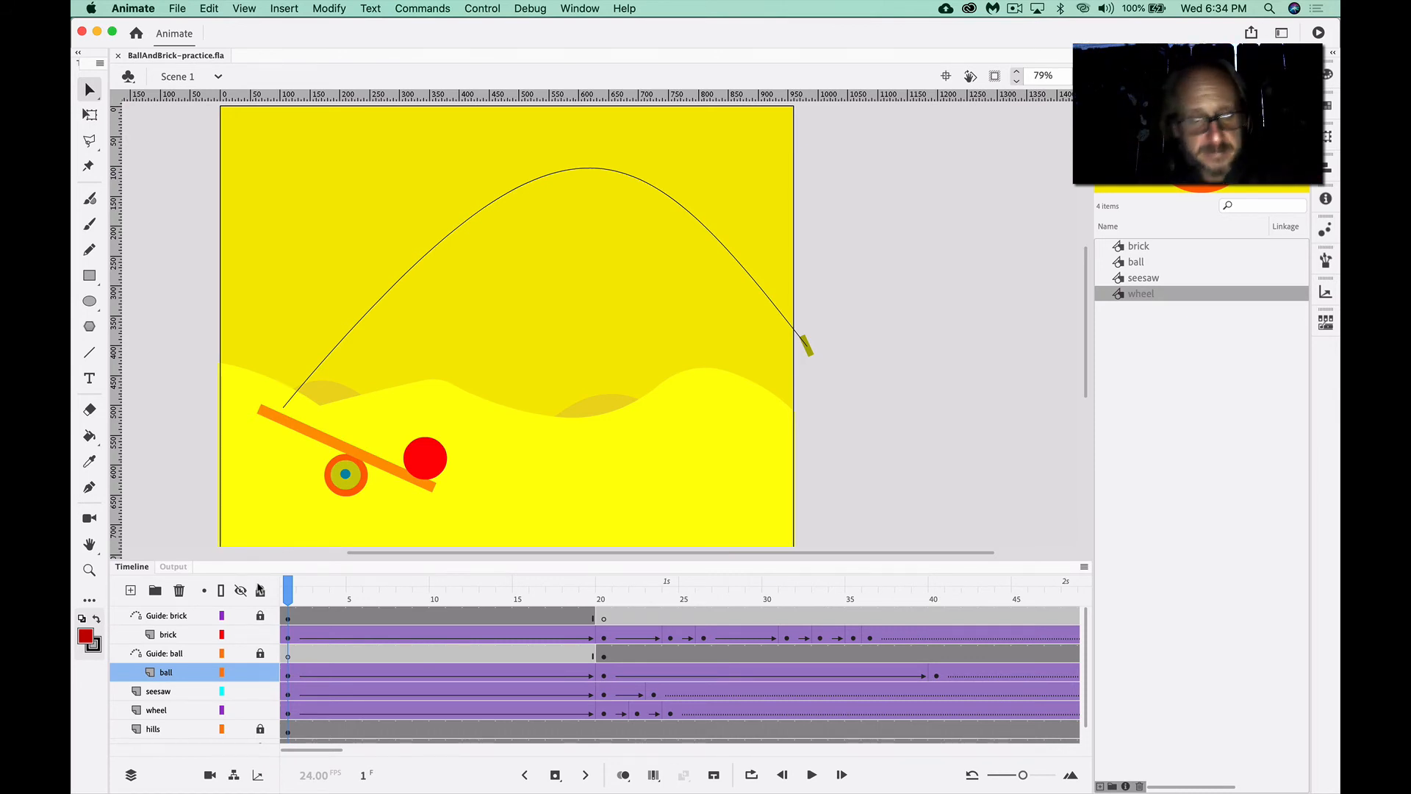
key("super+Return")
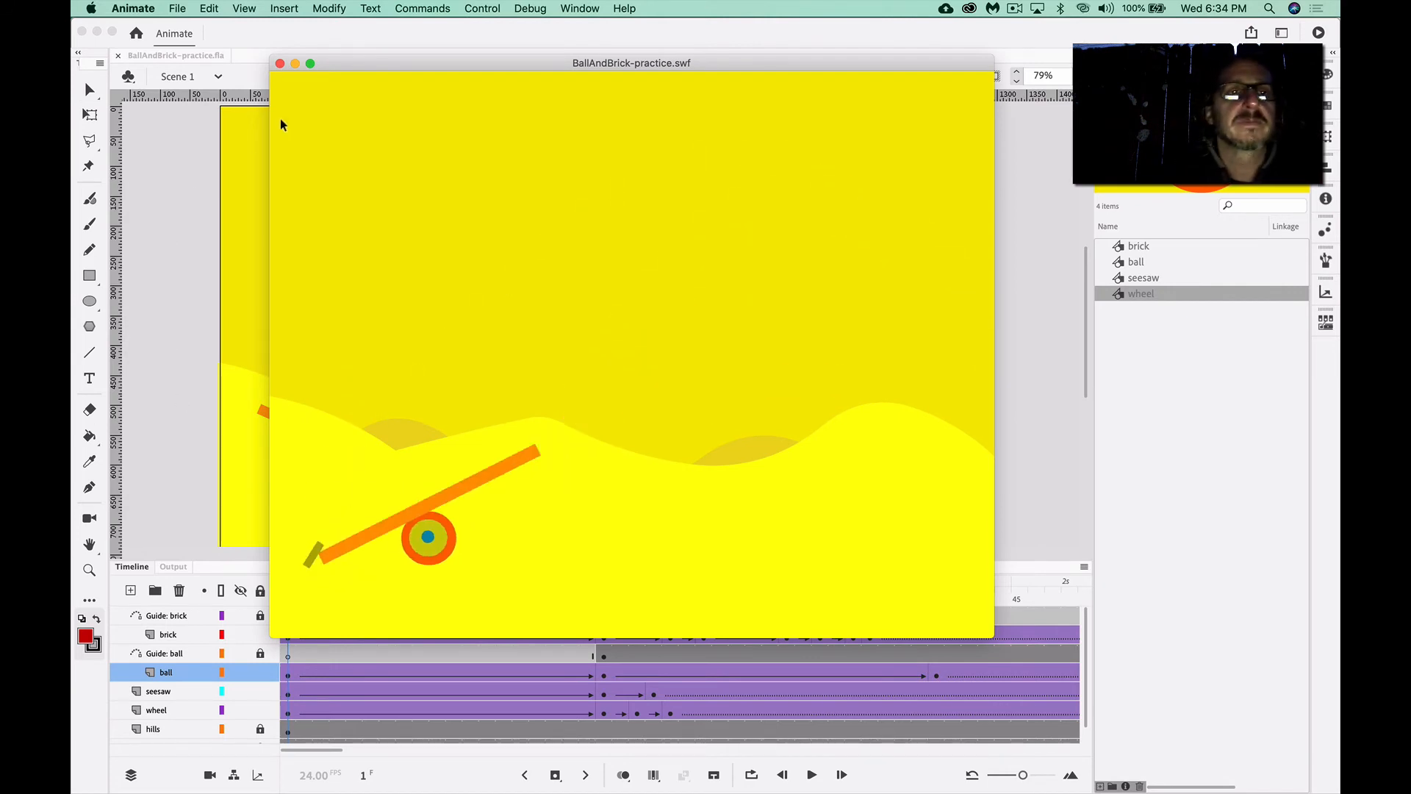
left_click(280, 64)
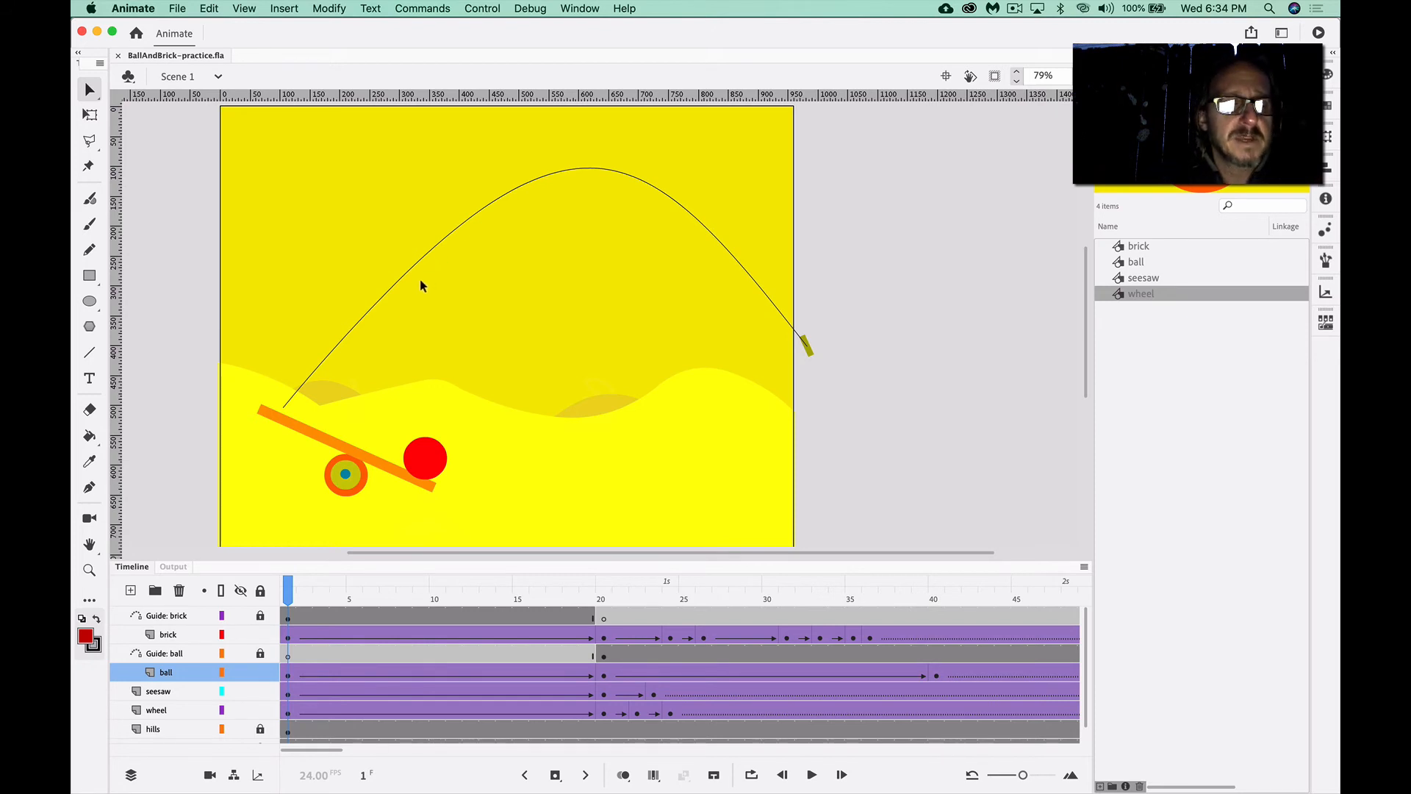
Hide the brick and ball motion guide layers so only the artwork shows on the stage
left_click_drag(493, 559, 494, 482)
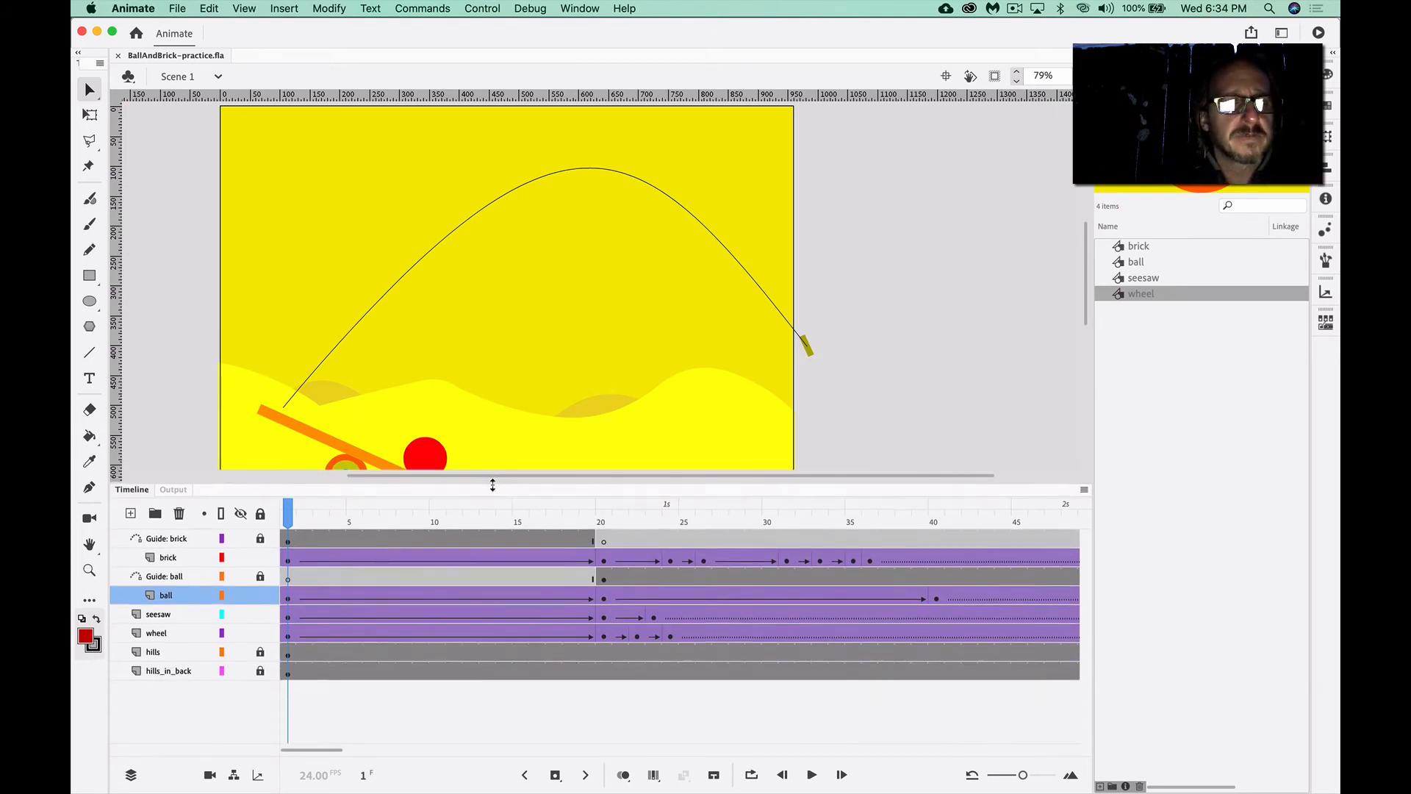
left_click(241, 515)
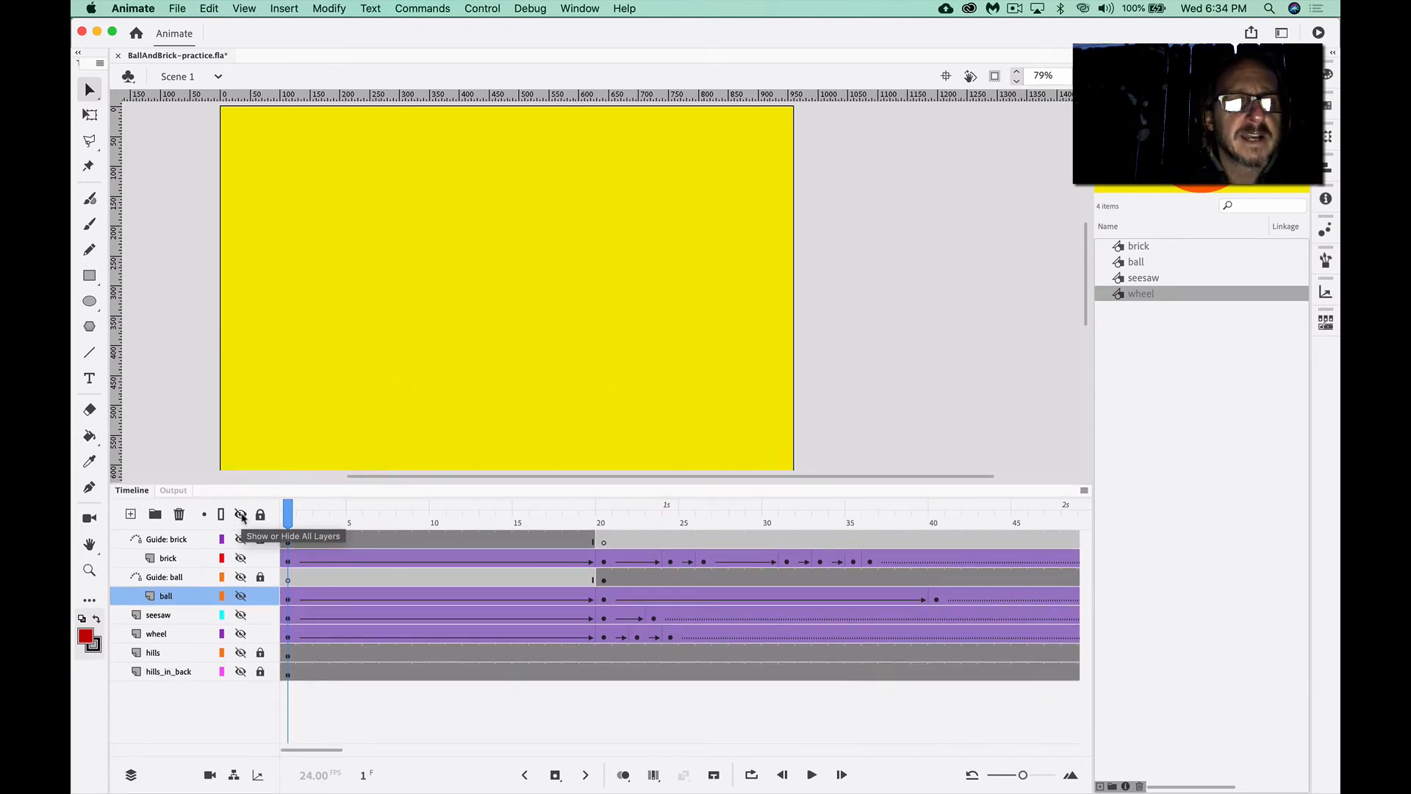
left_click(242, 516)
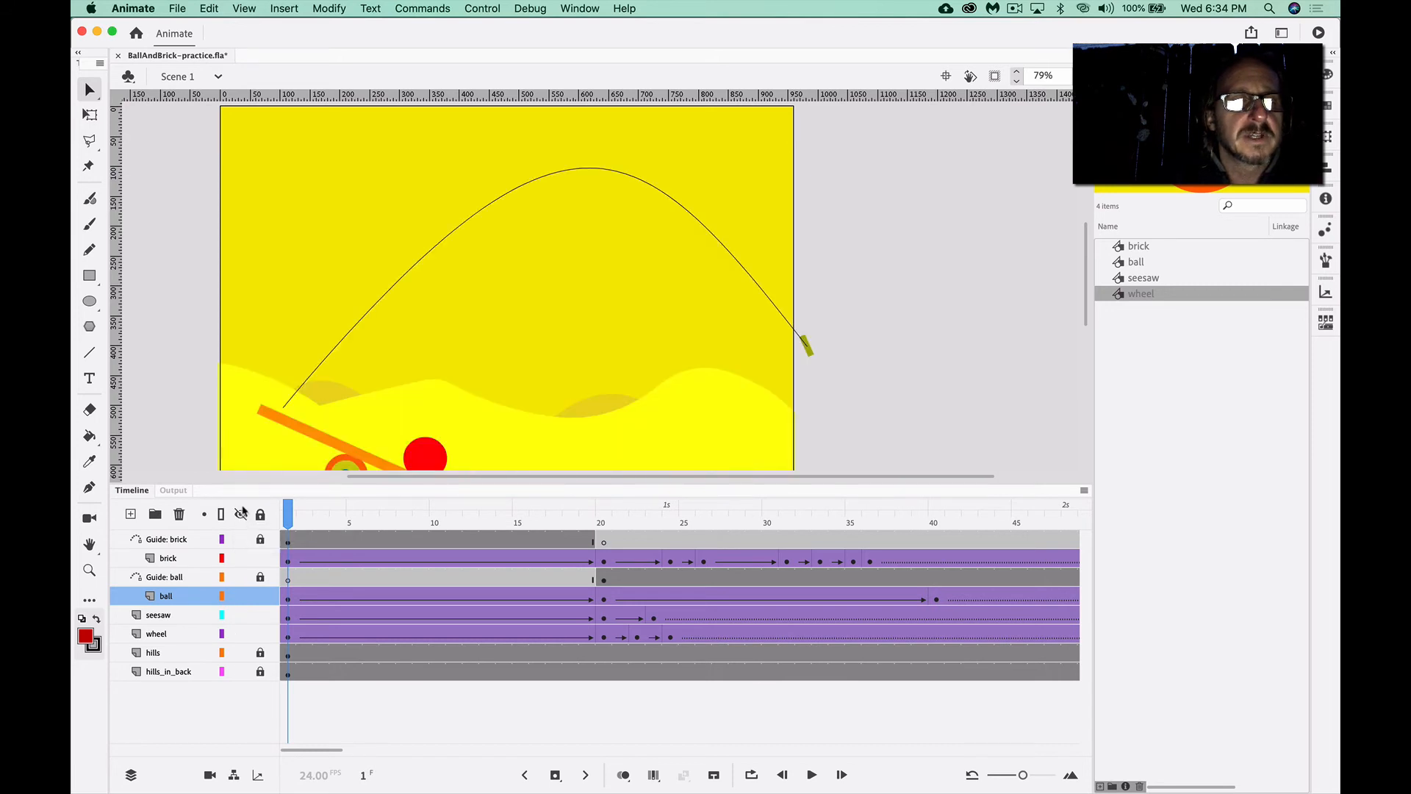
left_click(240, 538)
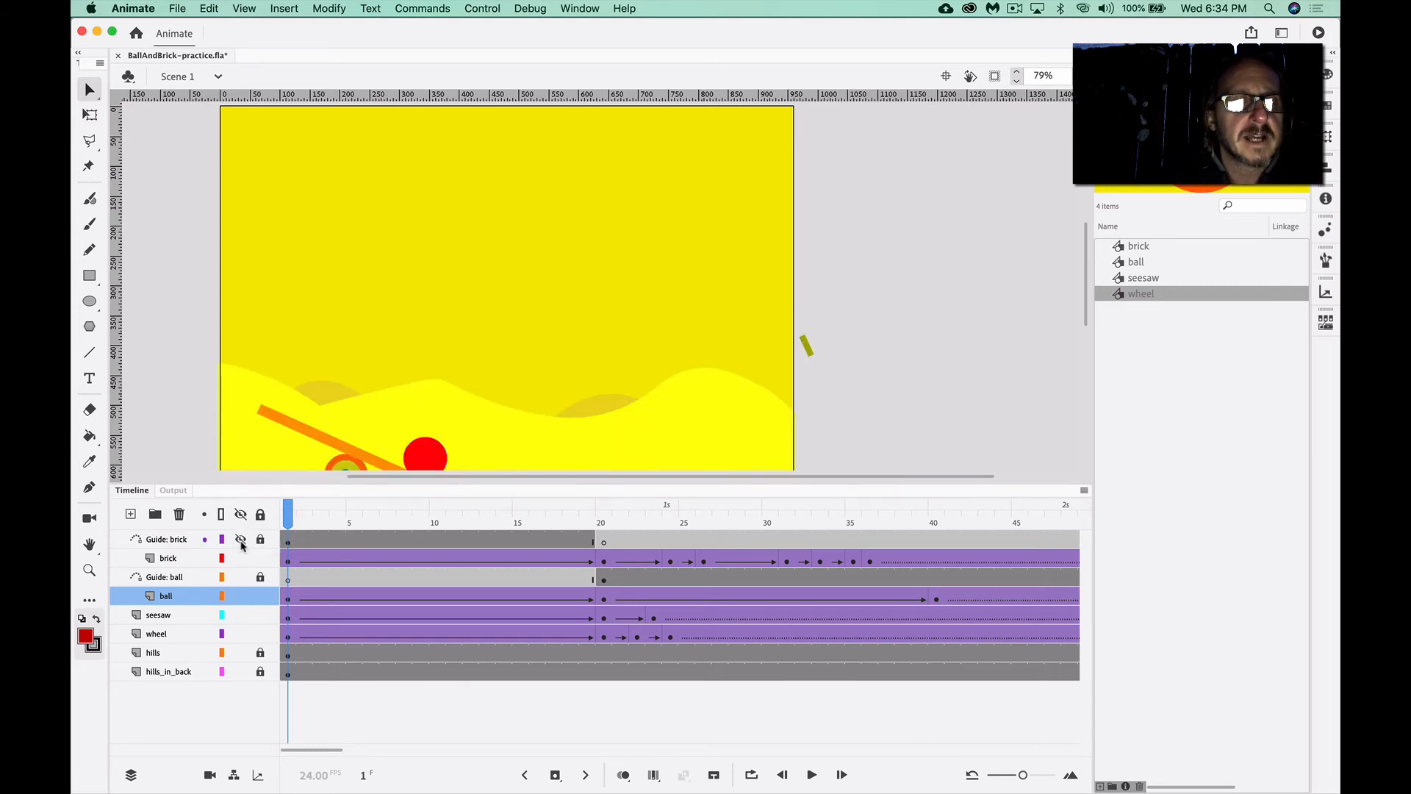
left_click(240, 576)
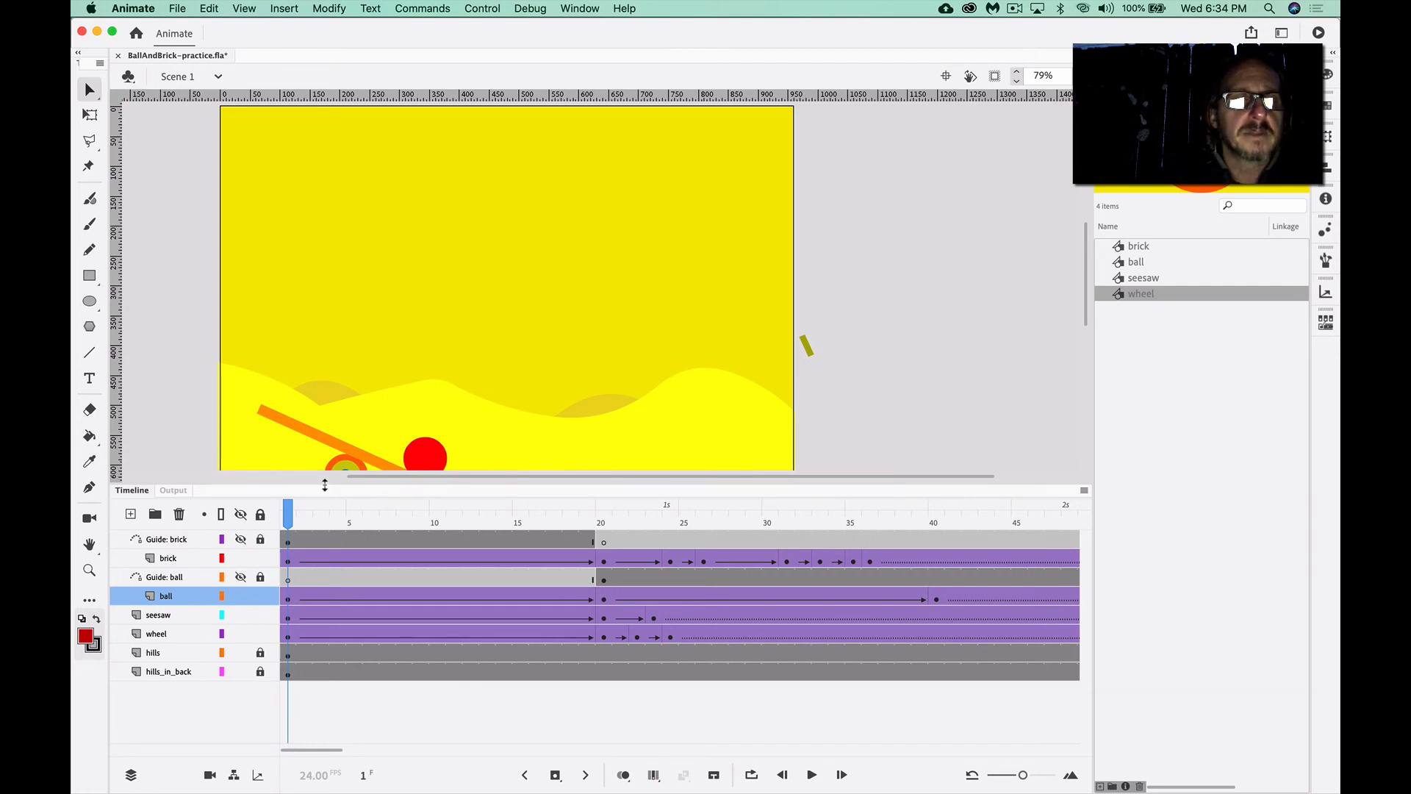
left_click_drag(321, 488, 306, 614)
Play the animation on the stage to review the brick and ball motion without the guide paths
key("Return")
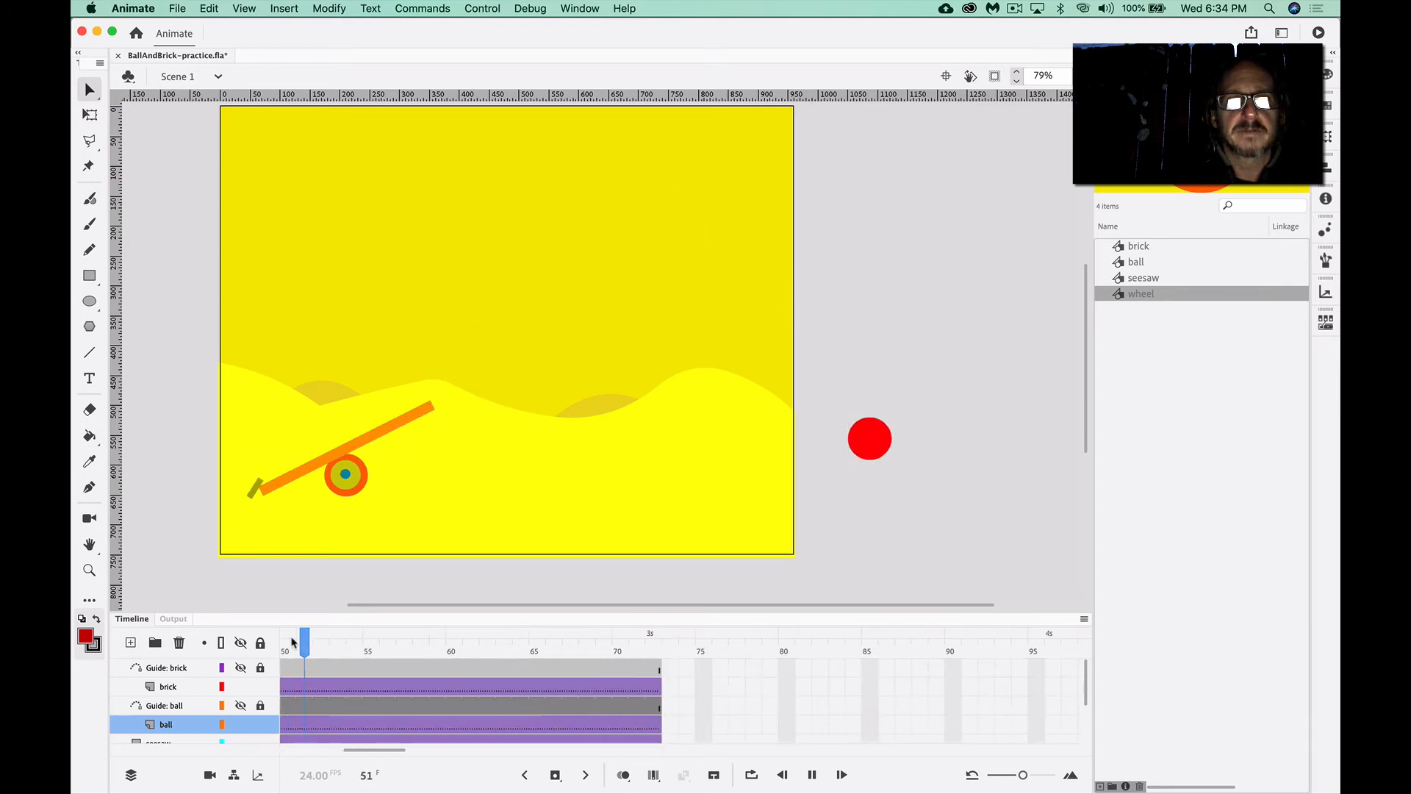
key("Return")
key("Return")
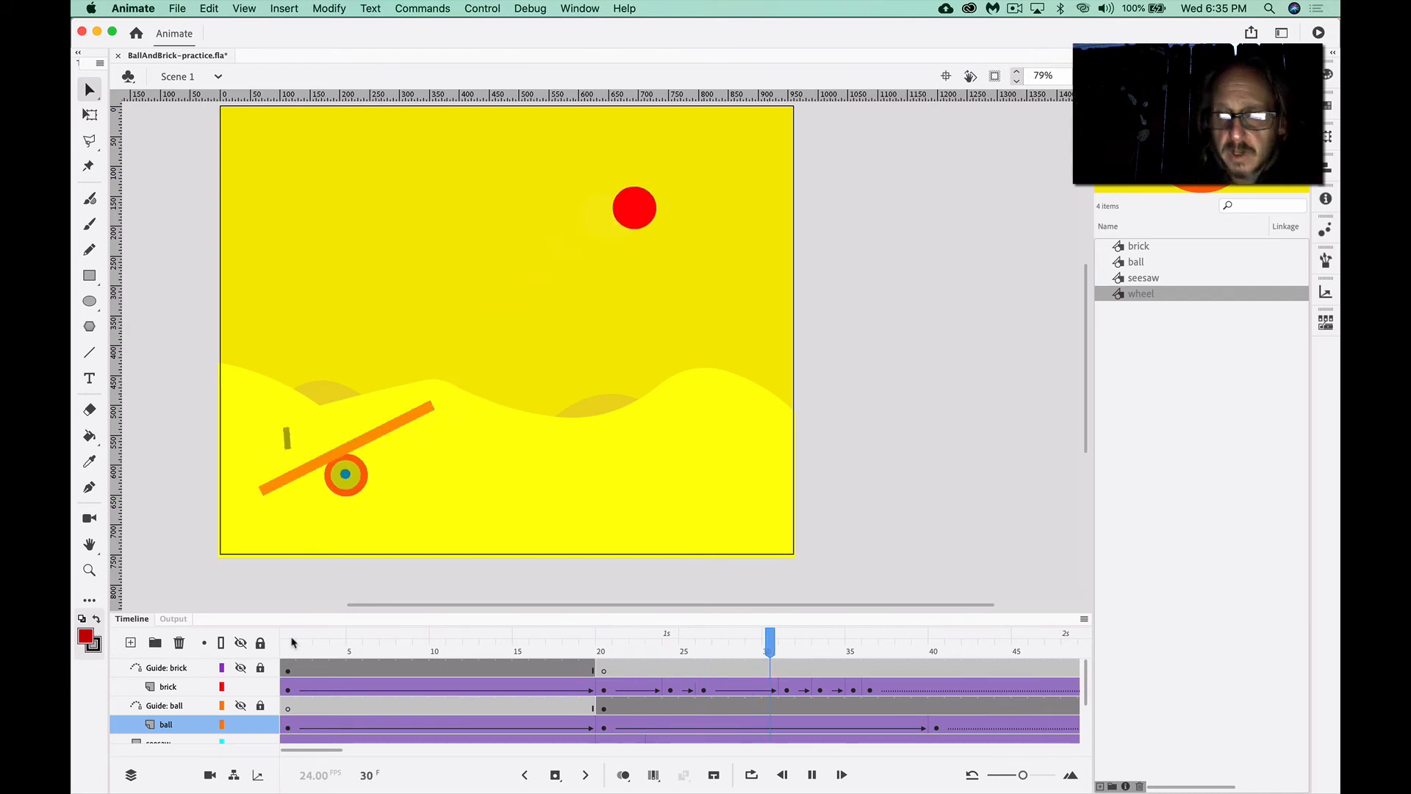
key("Return")
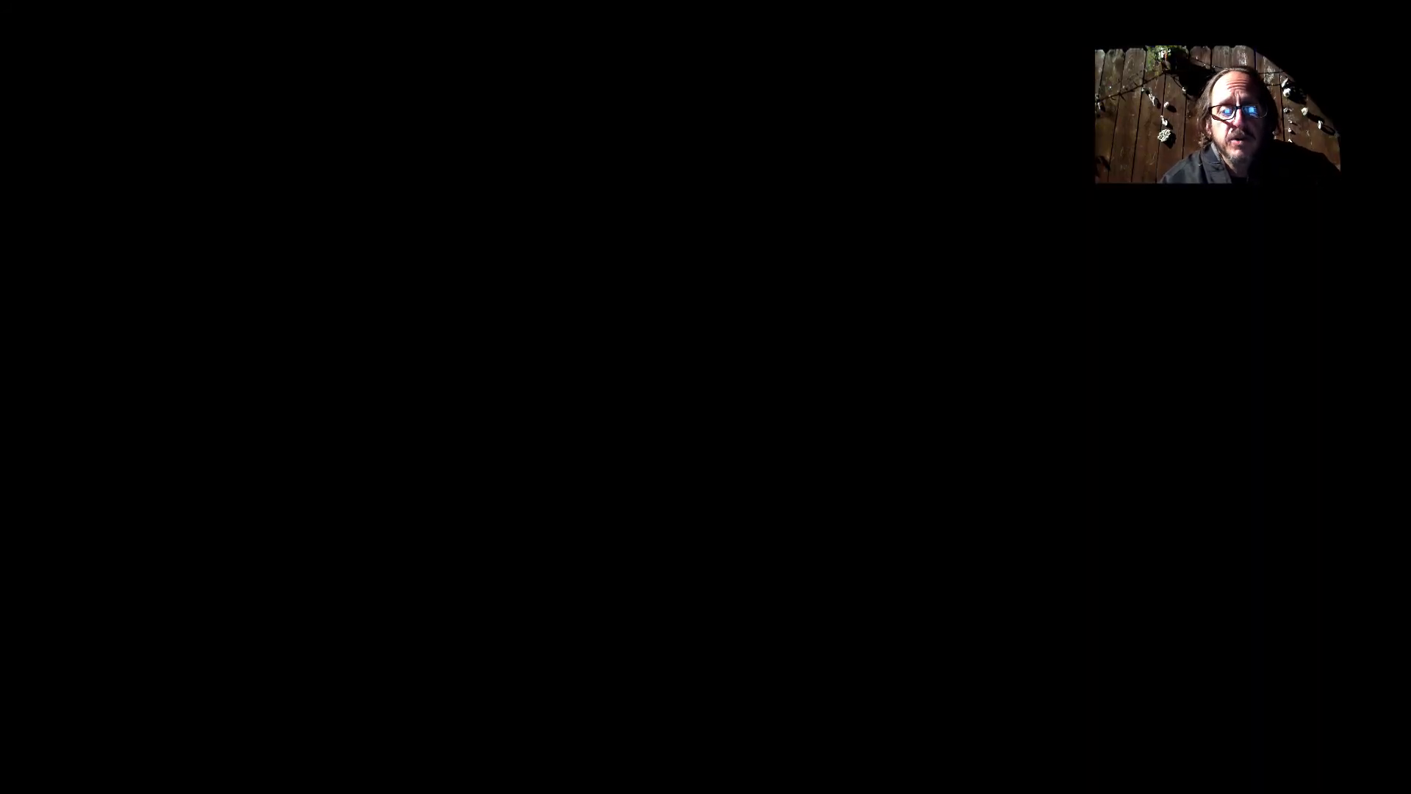
Import descend_impact.wav from the sounds folder in 2D-class7-assets into the library and select it there
key("super+Tab")
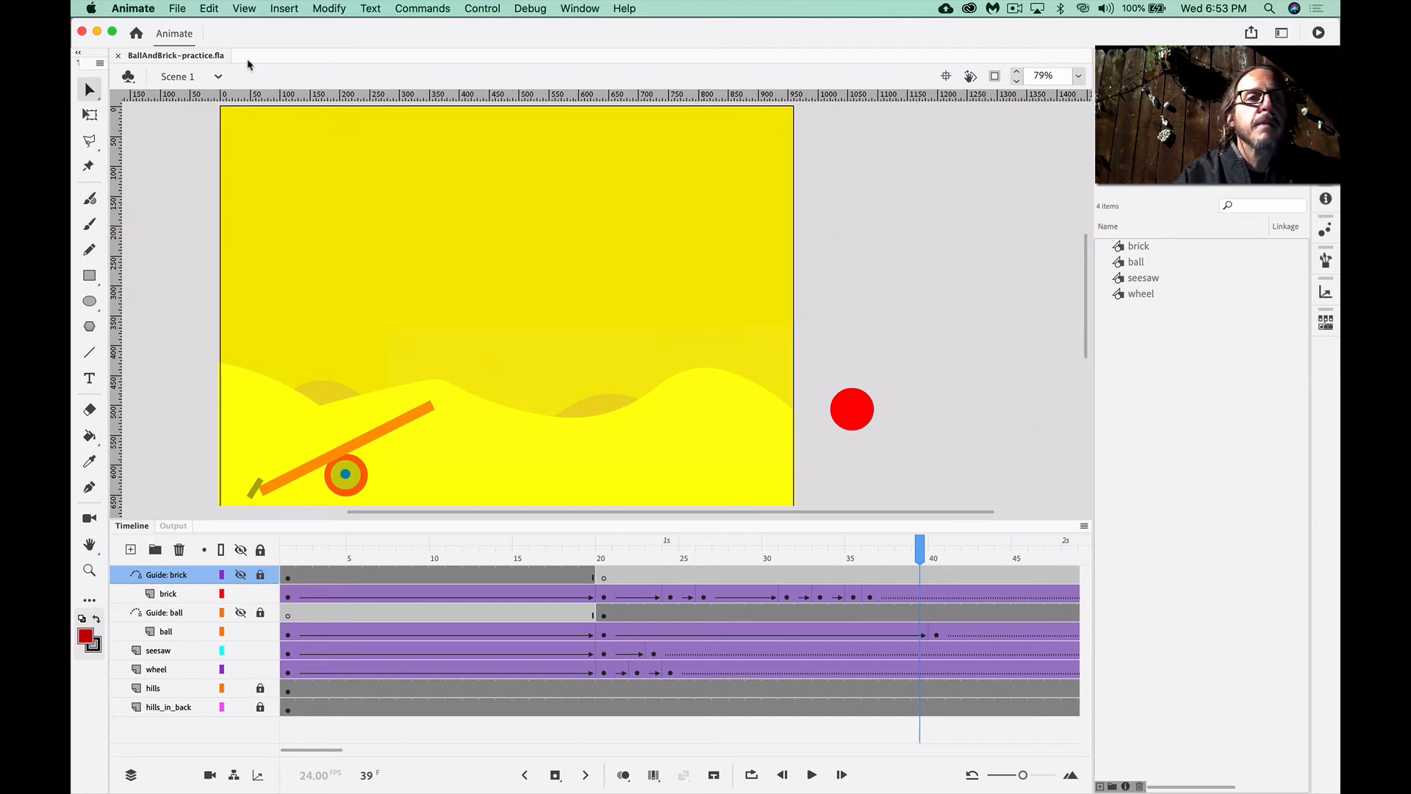
left_click(181, 11)
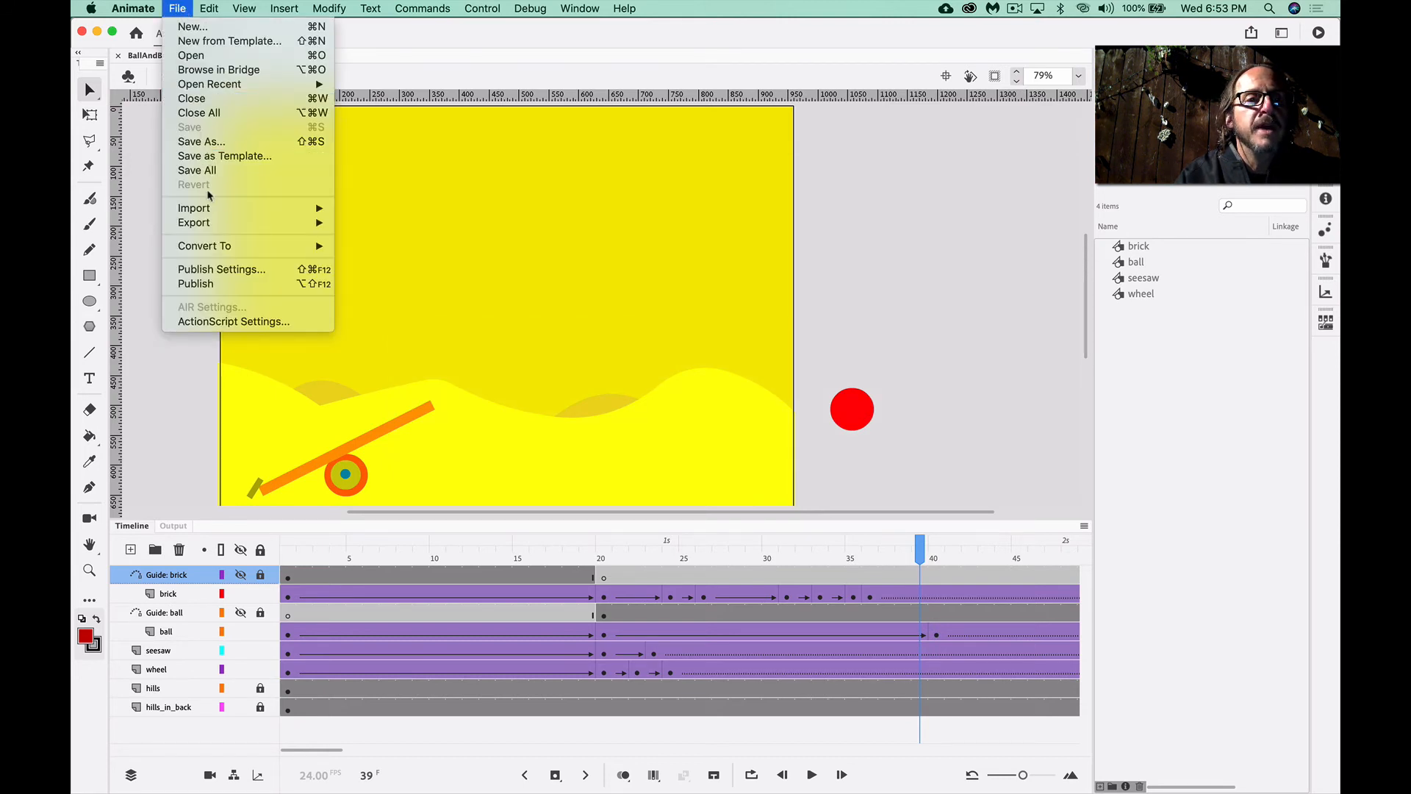
mouse_move(213, 209)
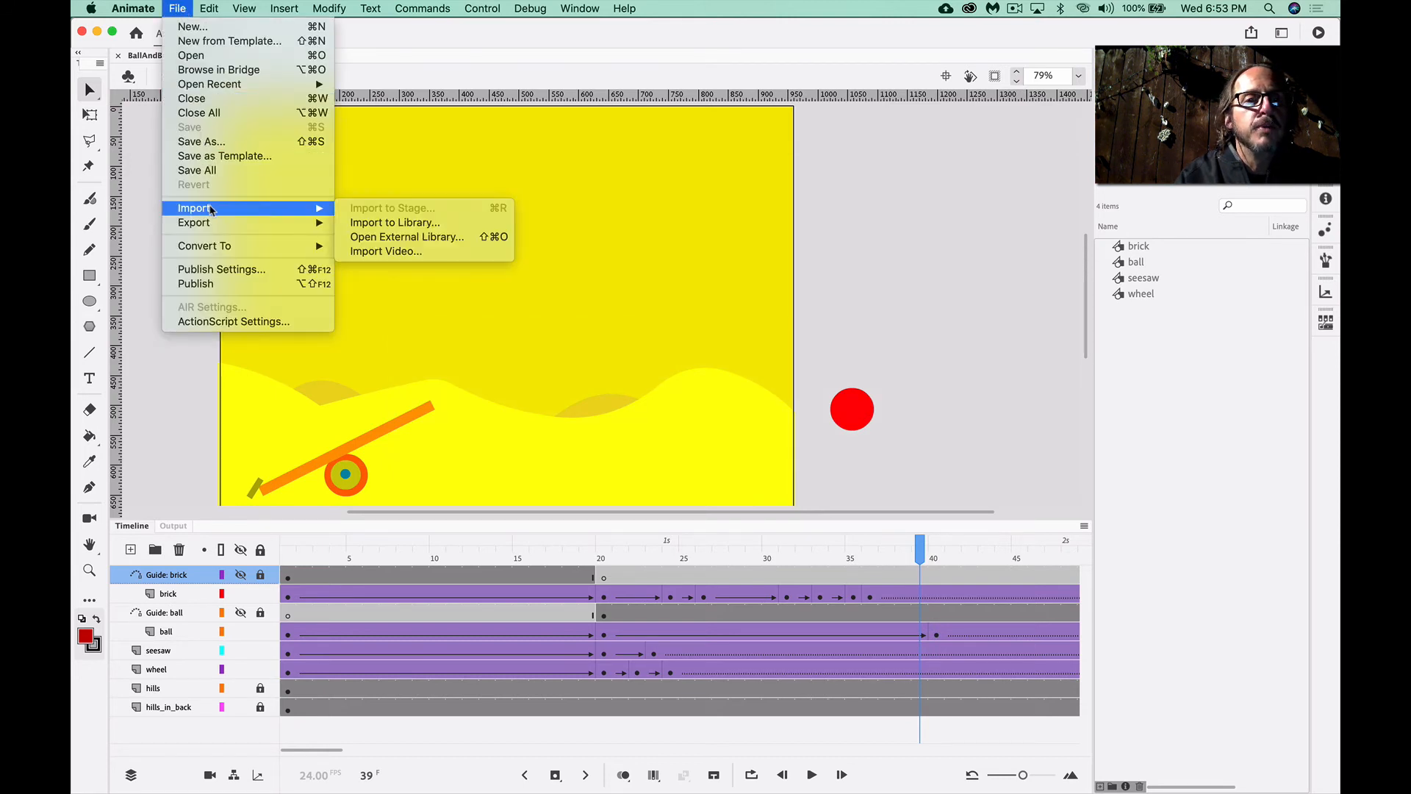
left_click(436, 225)
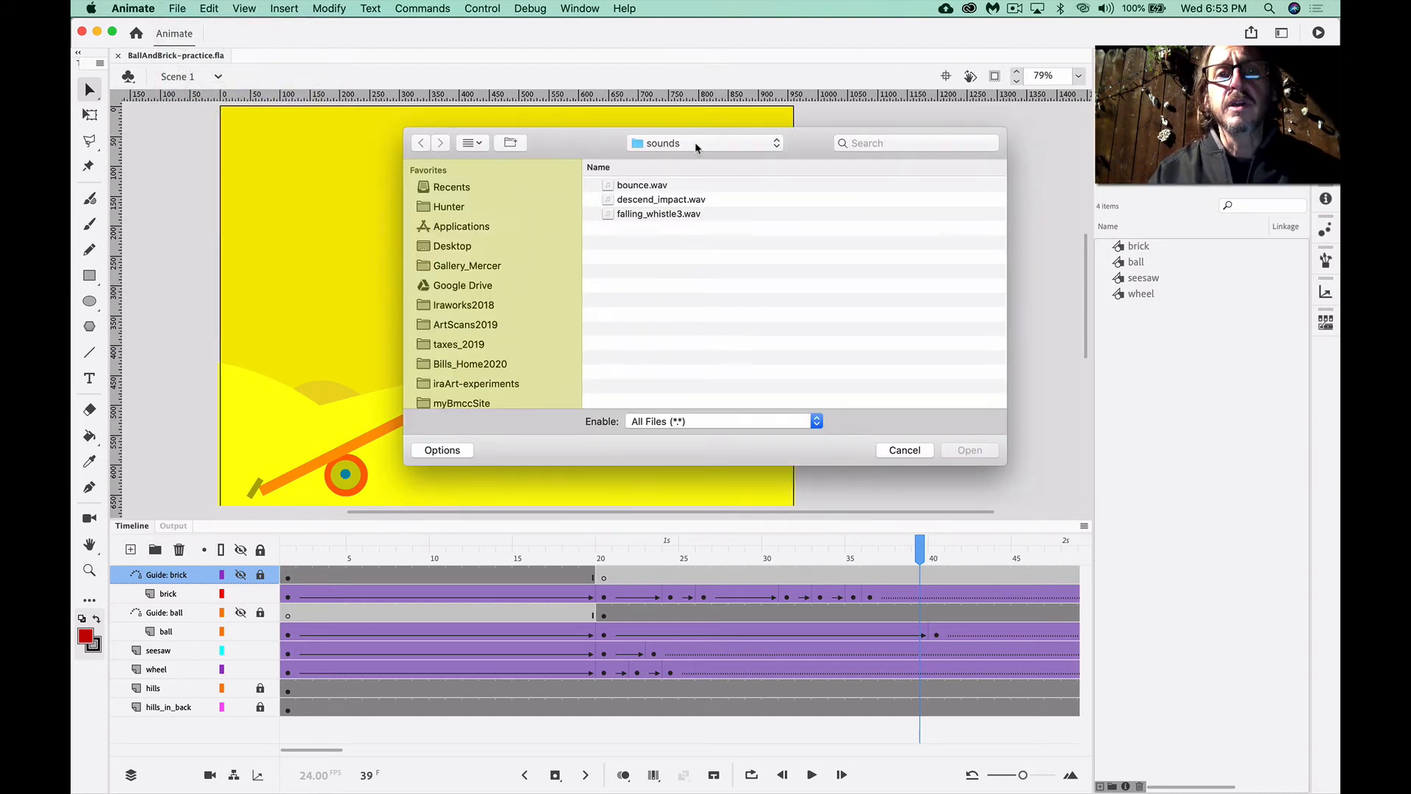
left_click(709, 142)
left_click(707, 161)
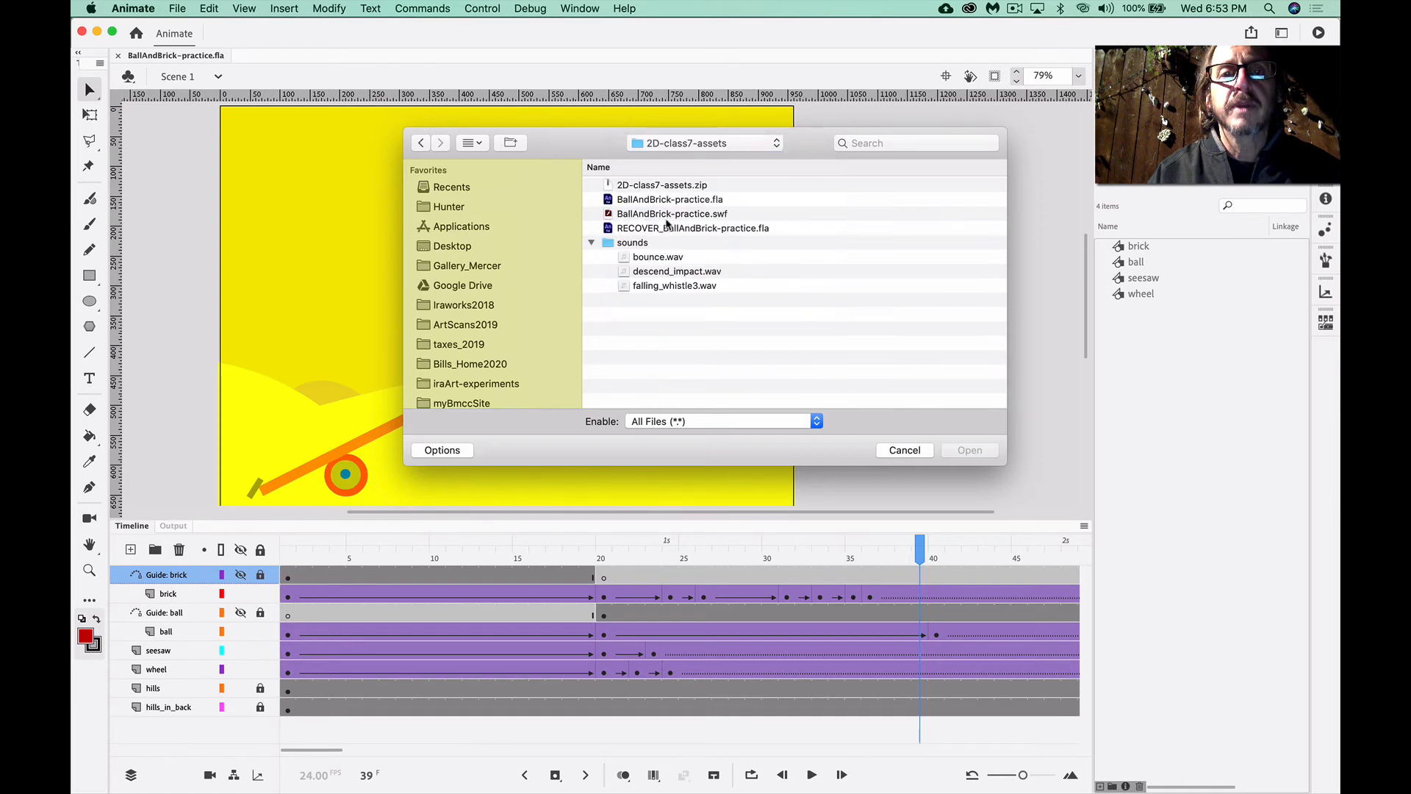
left_click(599, 243)
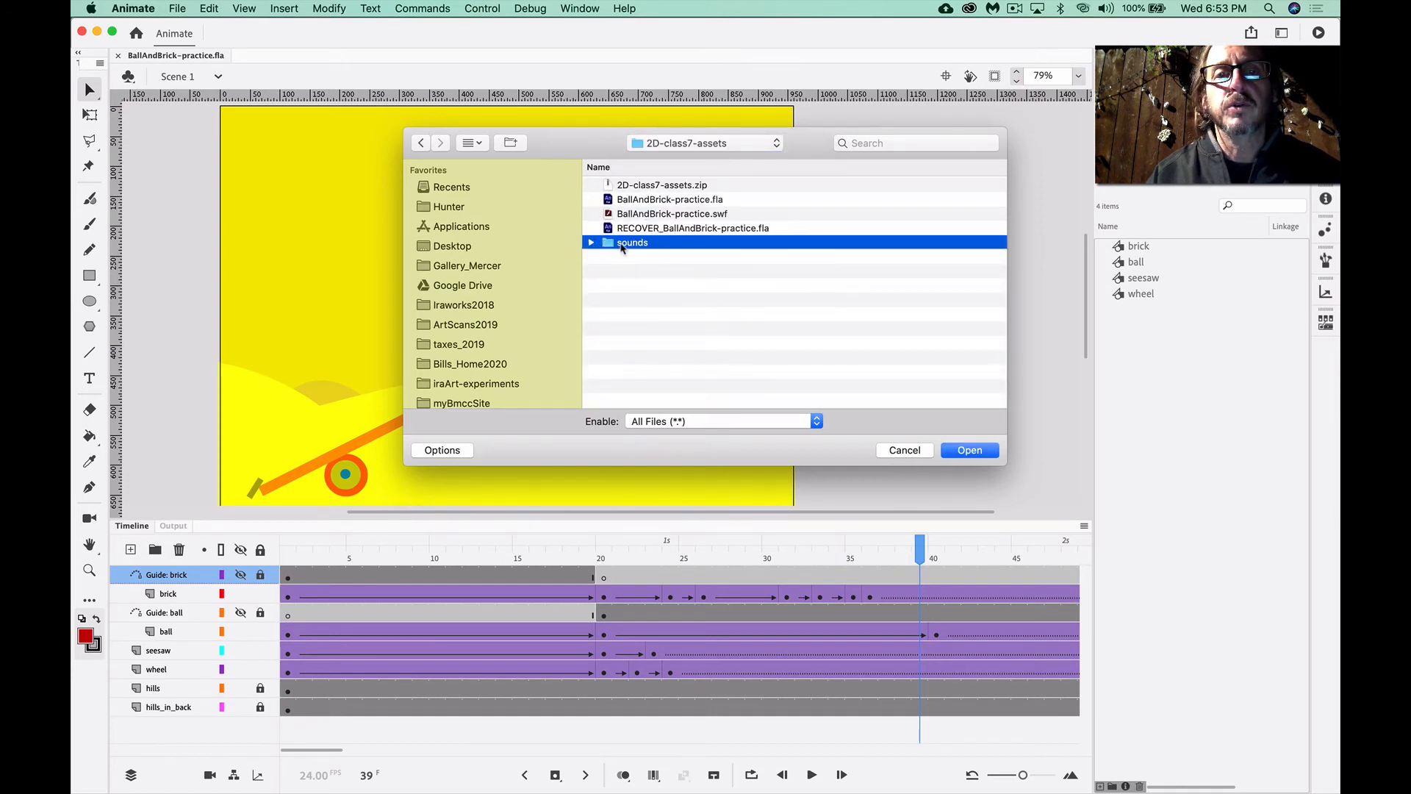
left_click(591, 244)
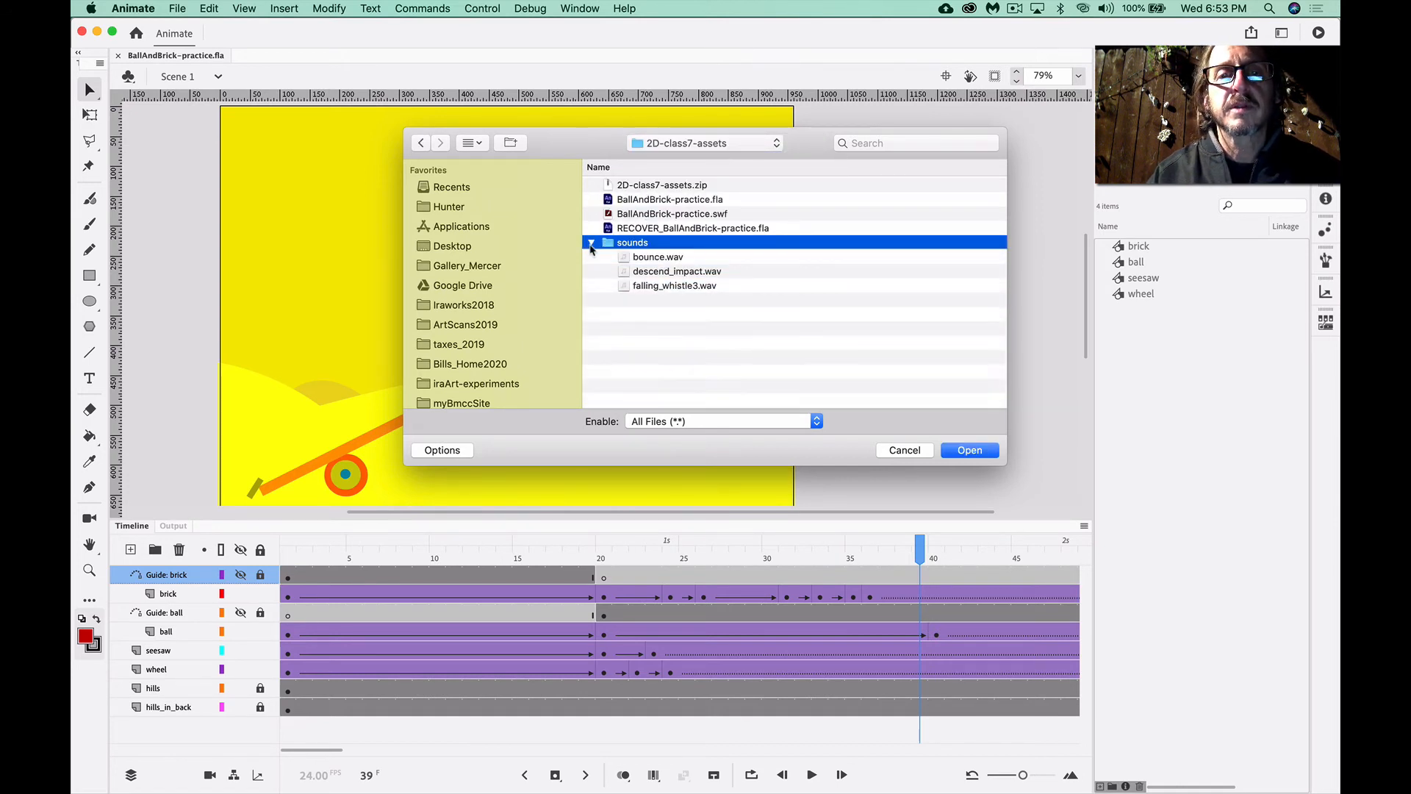
left_click(652, 273)
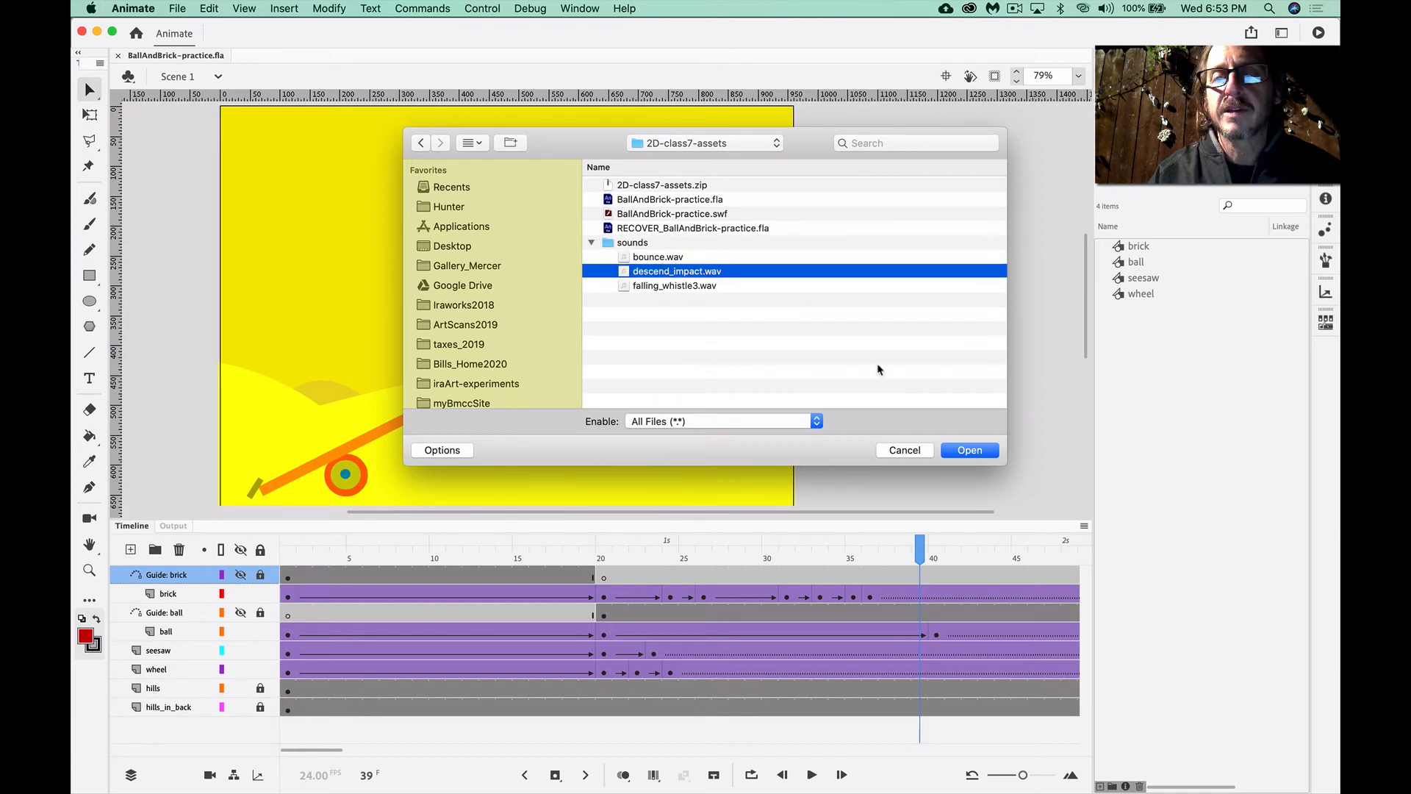
left_click(980, 453)
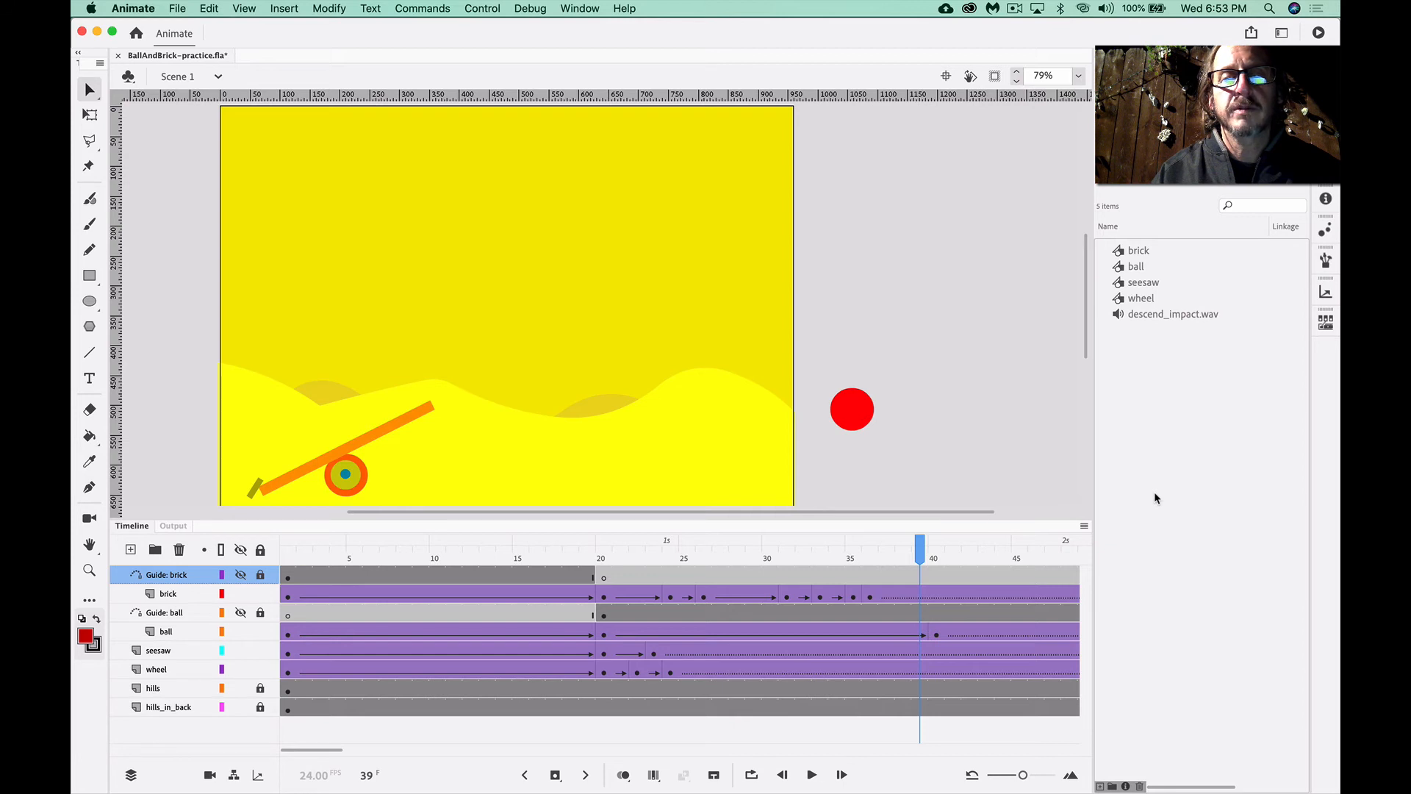
left_click(1171, 321)
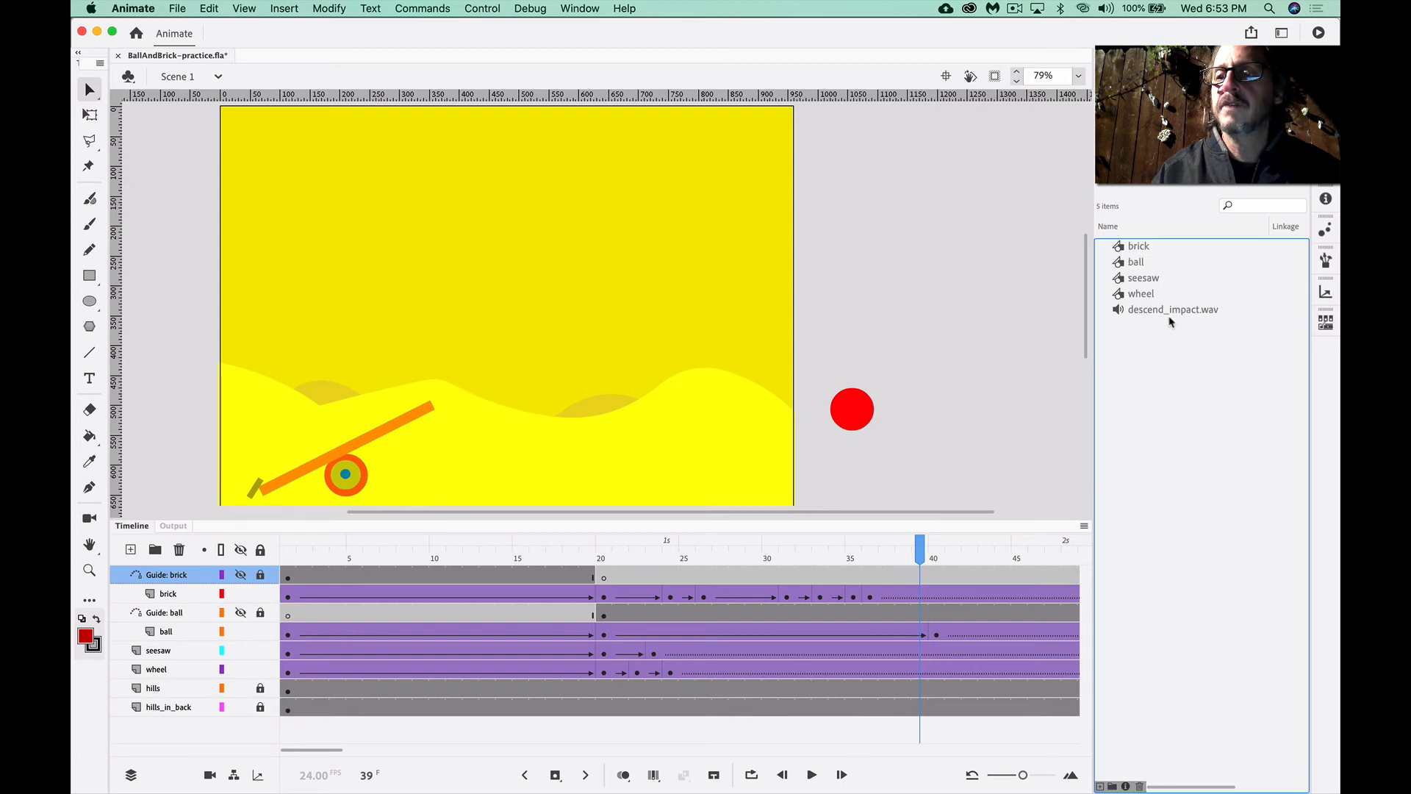
left_click(1167, 311)
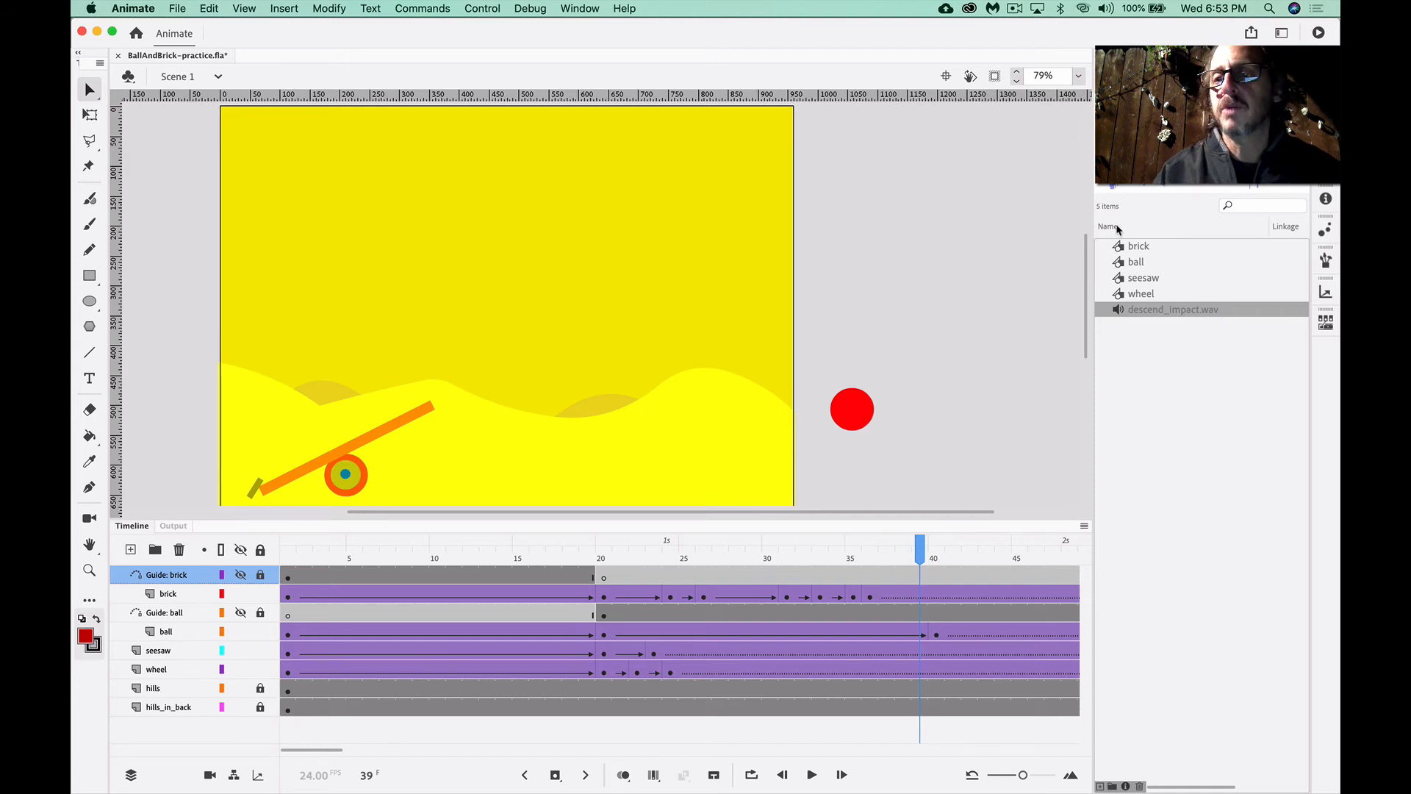
Inspect the sound properties of descend_impact.wav in the library and close them without changes
double_click(1120, 314)
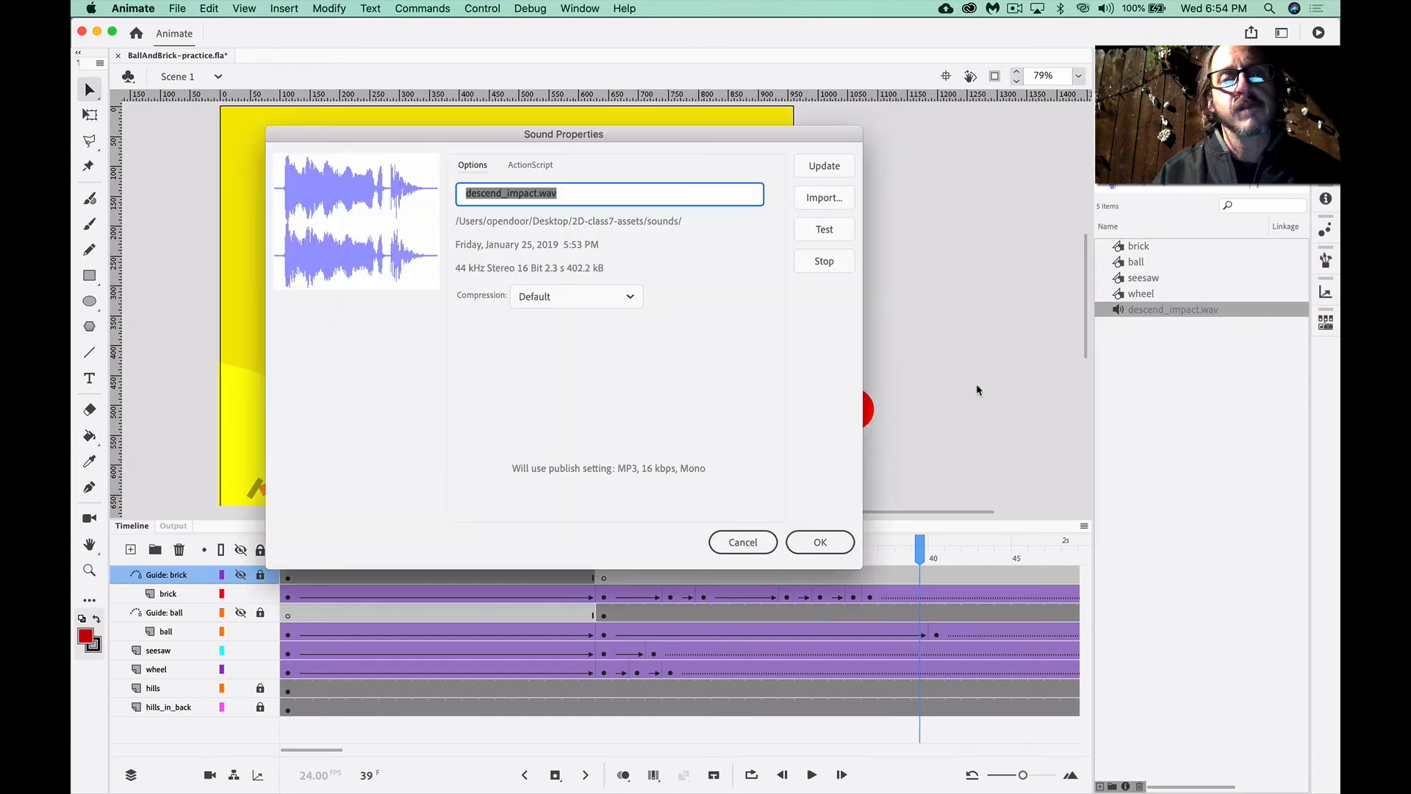
left_click(753, 548)
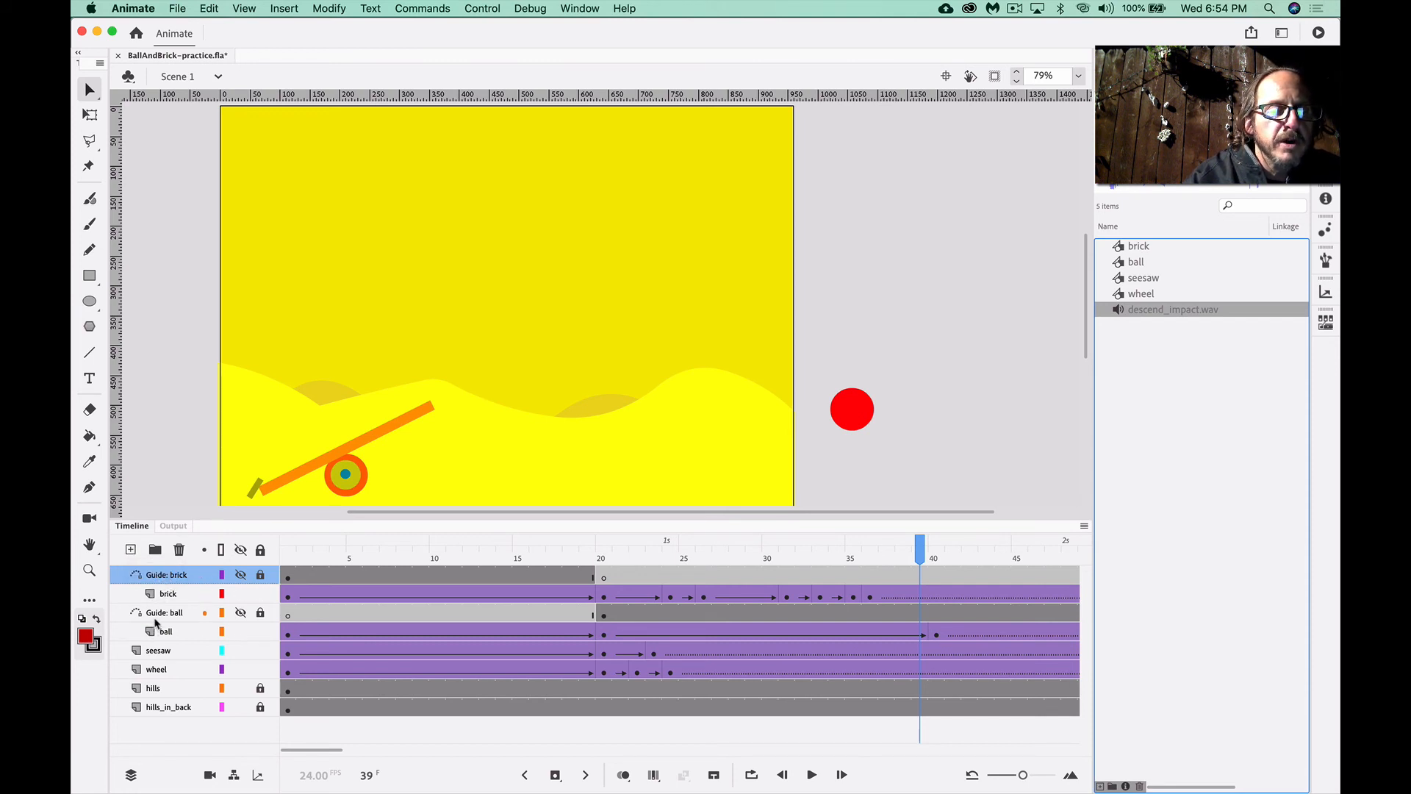
Add a new layer above the brick guide layer and name it sound
left_click(153, 689)
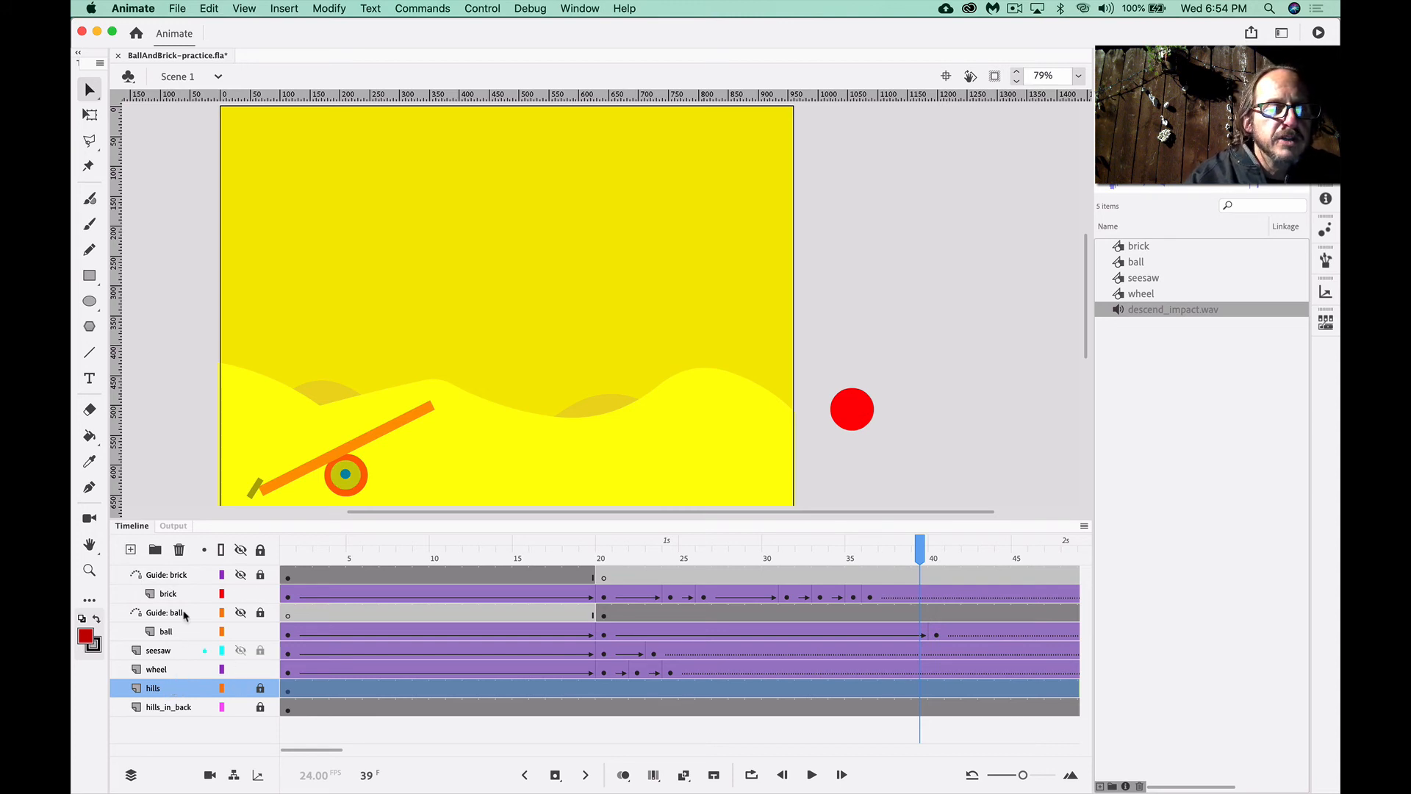
left_click(182, 578)
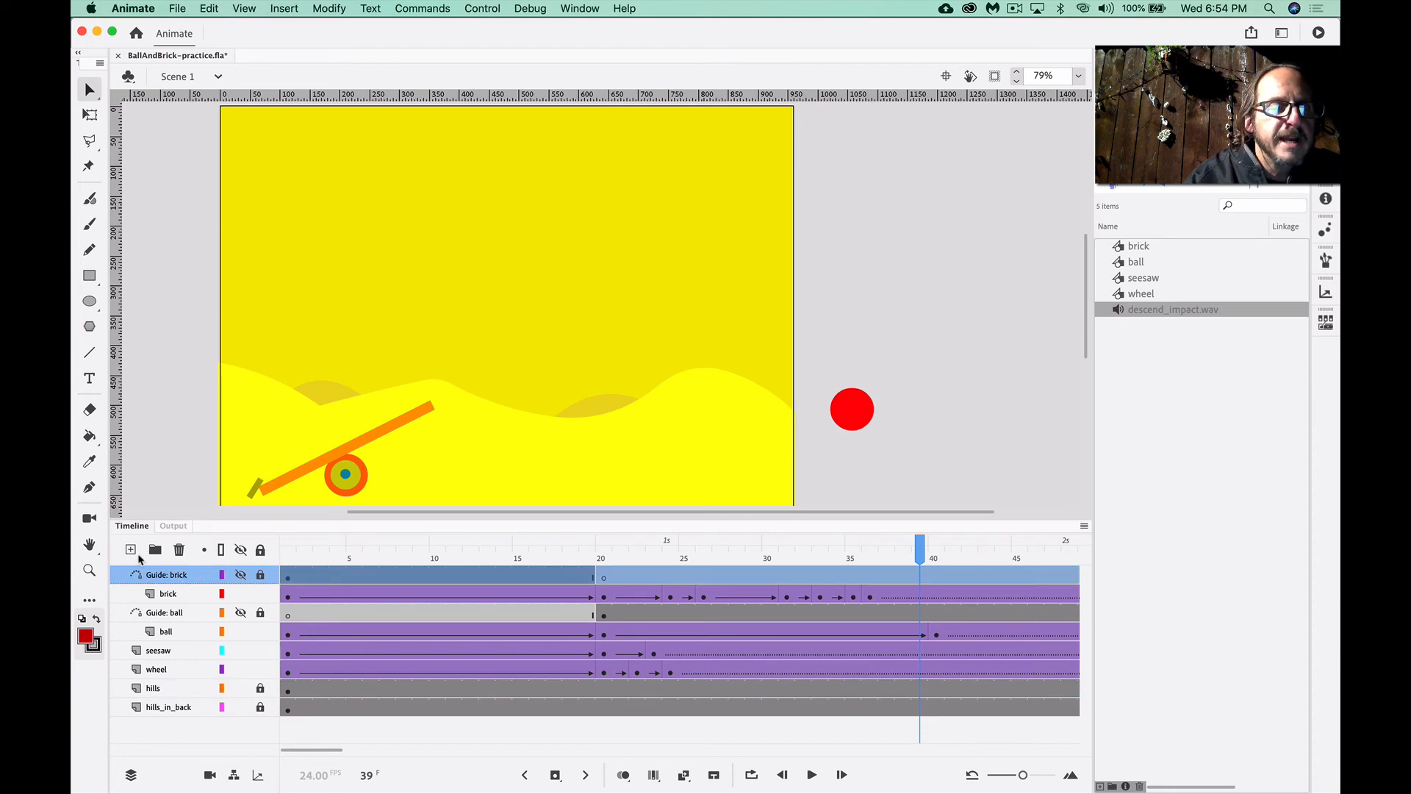
left_click(132, 551)
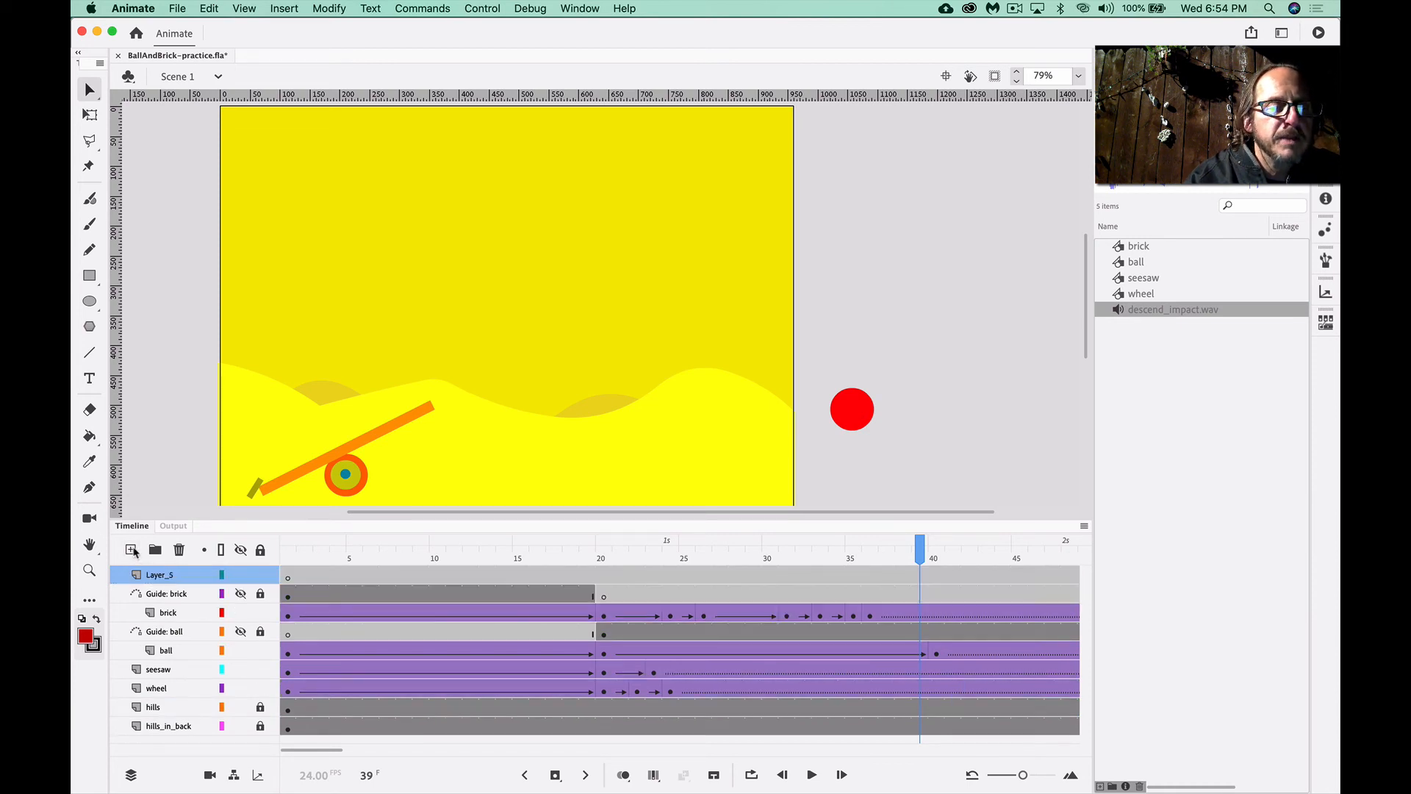
double_click(159, 575)
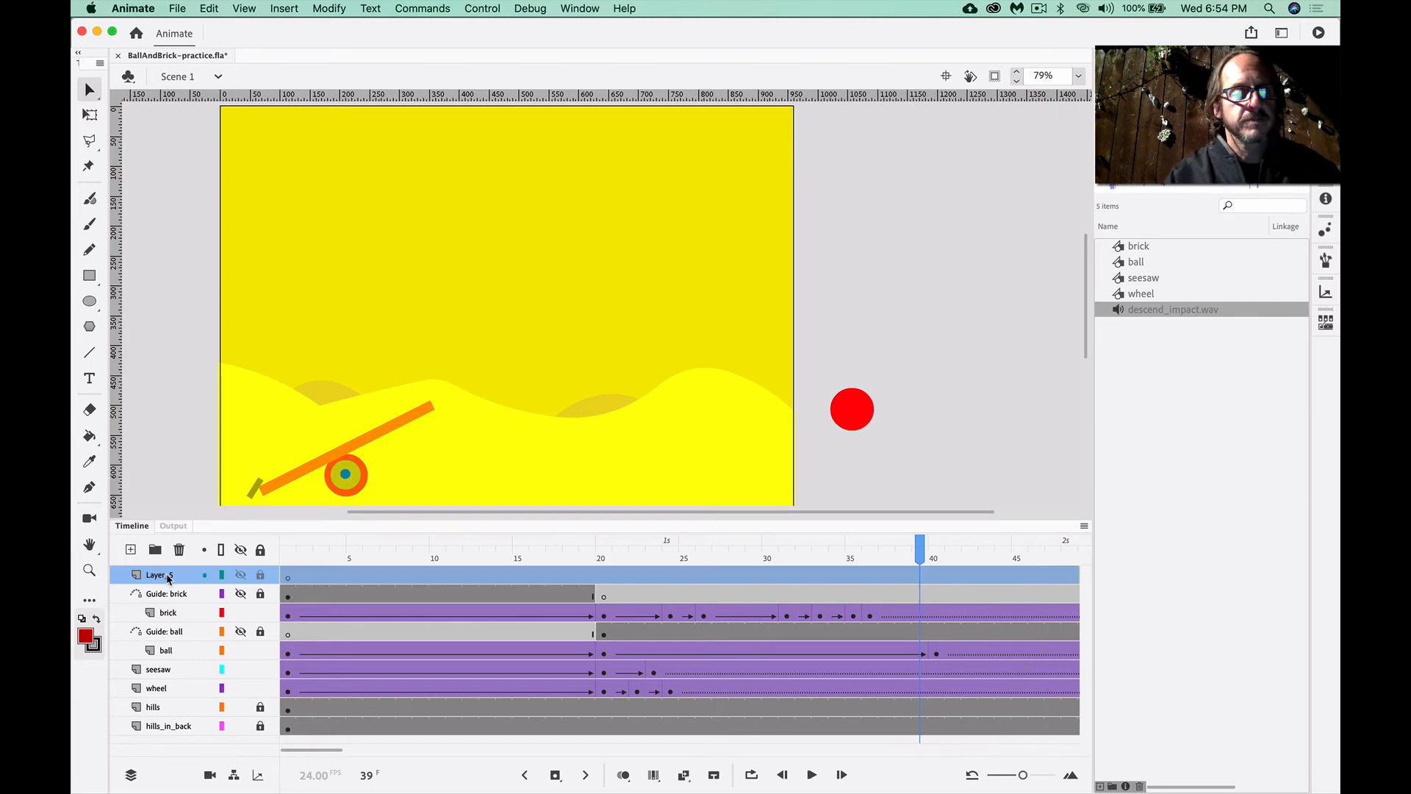
type("sound")
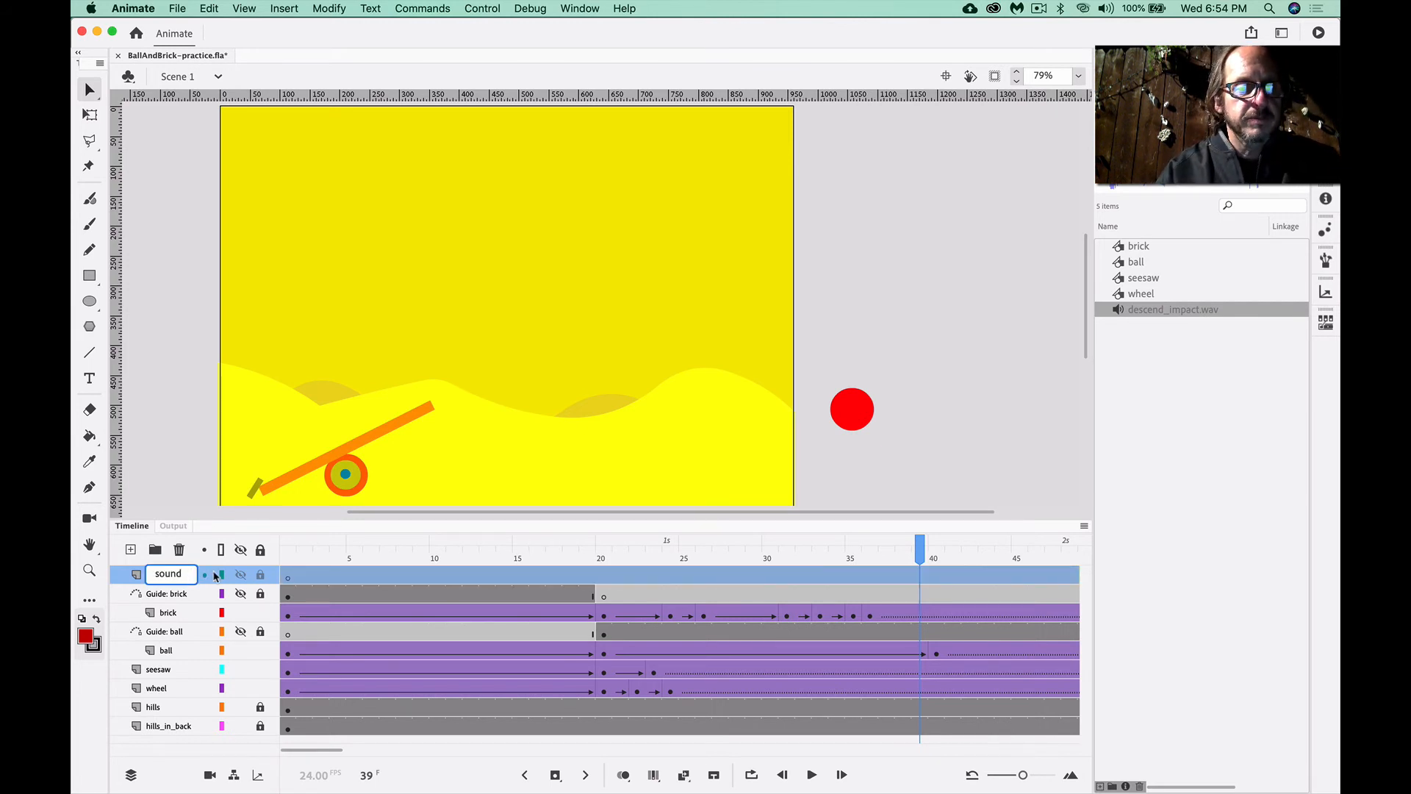
Place descend_impact.wav from the library on the sound layer starting at frame 1
left_click(683, 575)
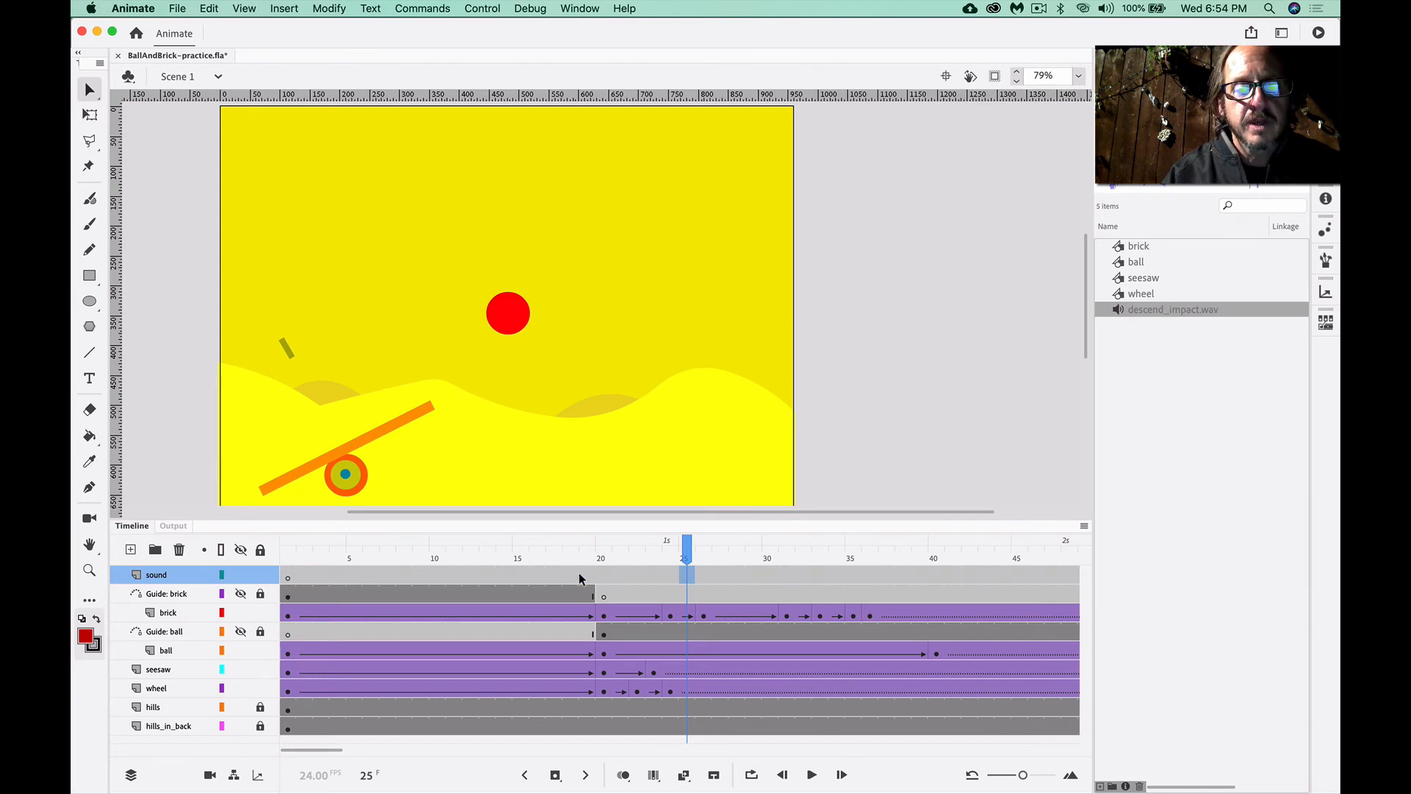
left_click(288, 578)
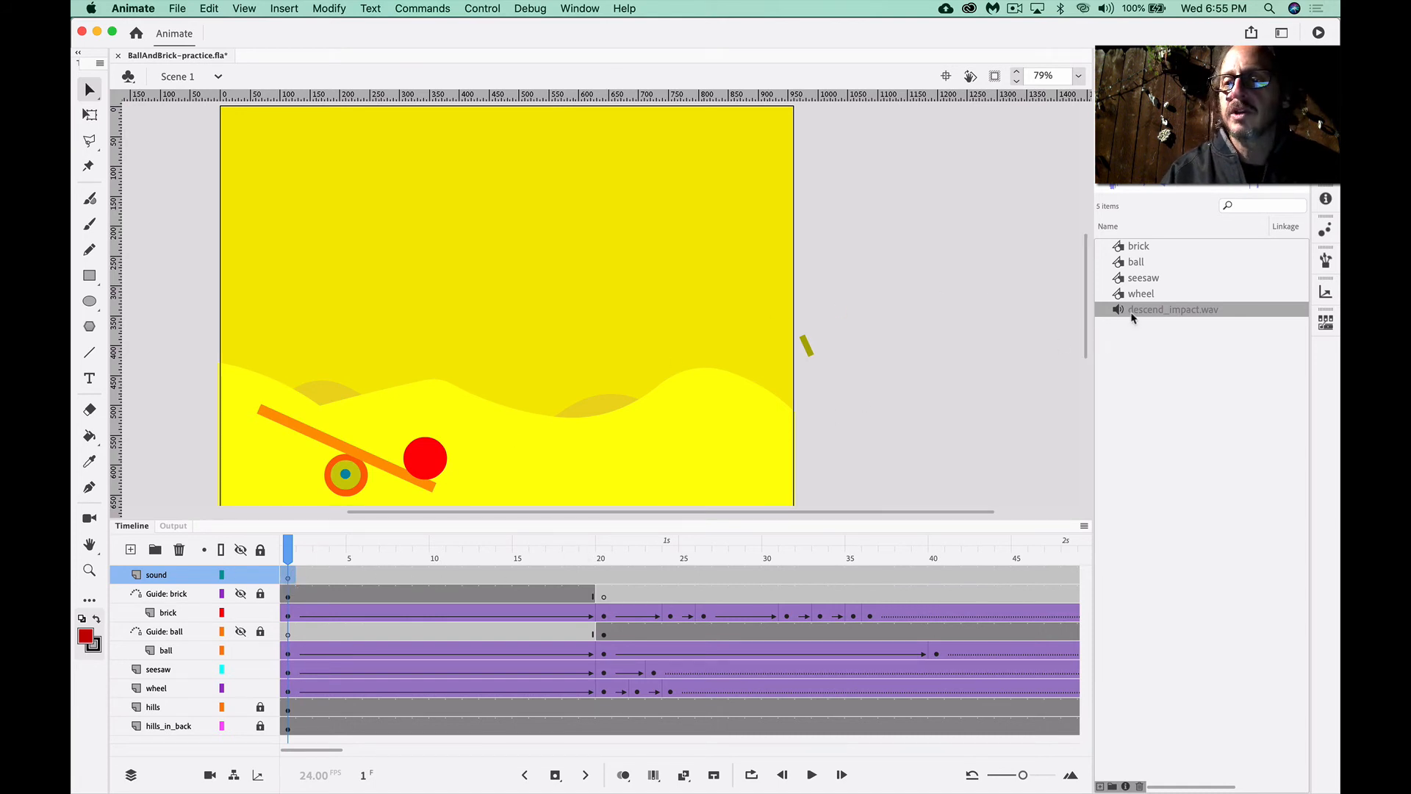
left_click_drag(1121, 316, 654, 347)
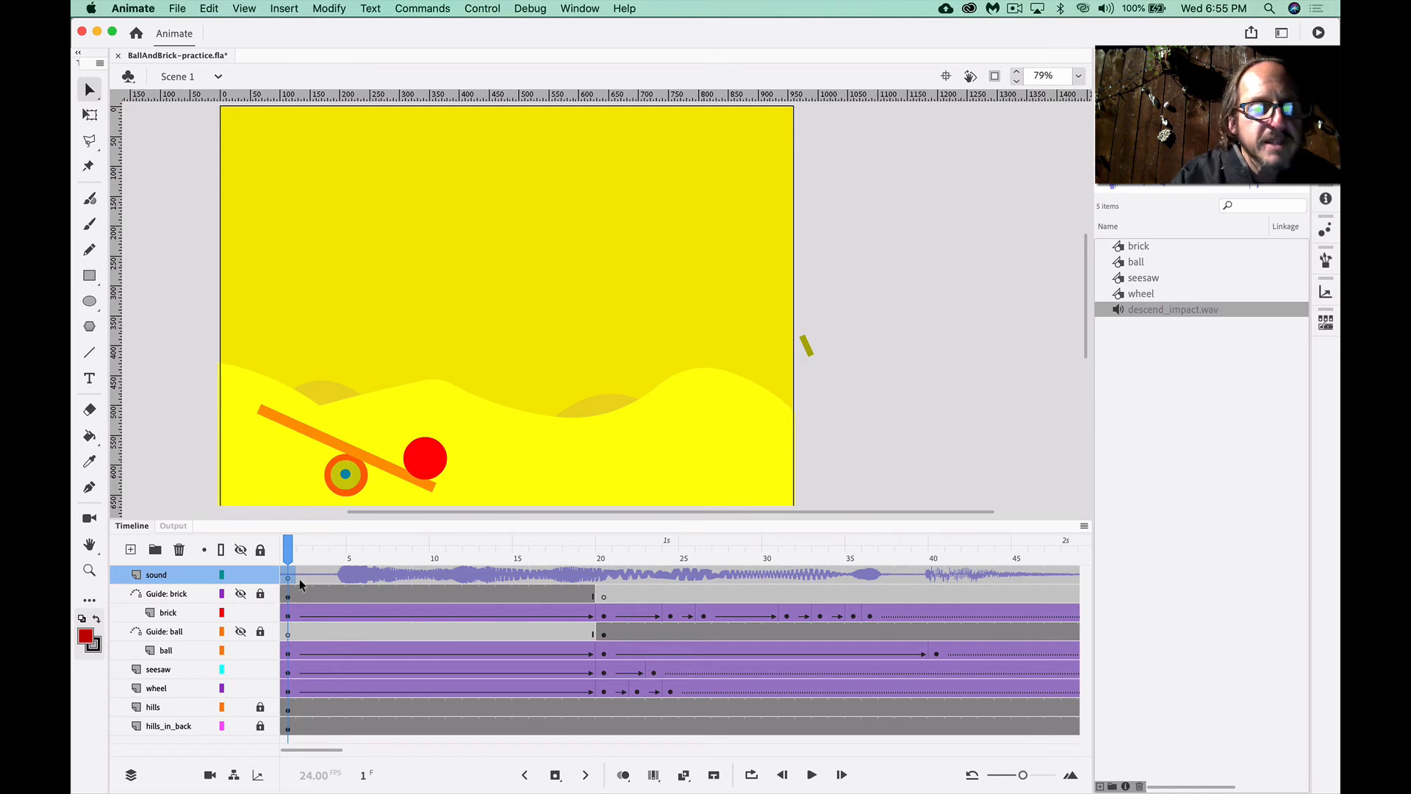
Play the animation with its sound from frame 1 and again from frame 20 to check the timing
left_click(289, 551)
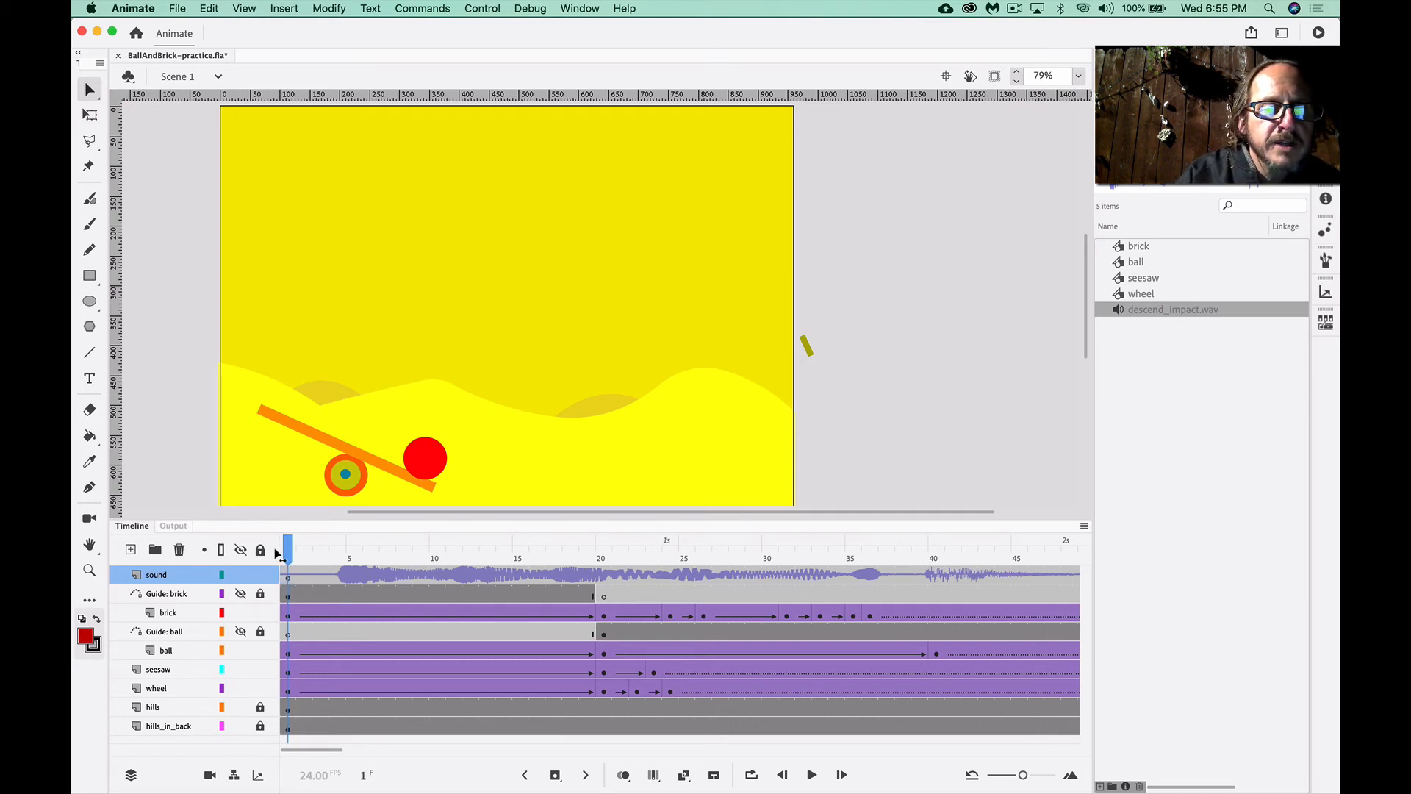
key("Return")
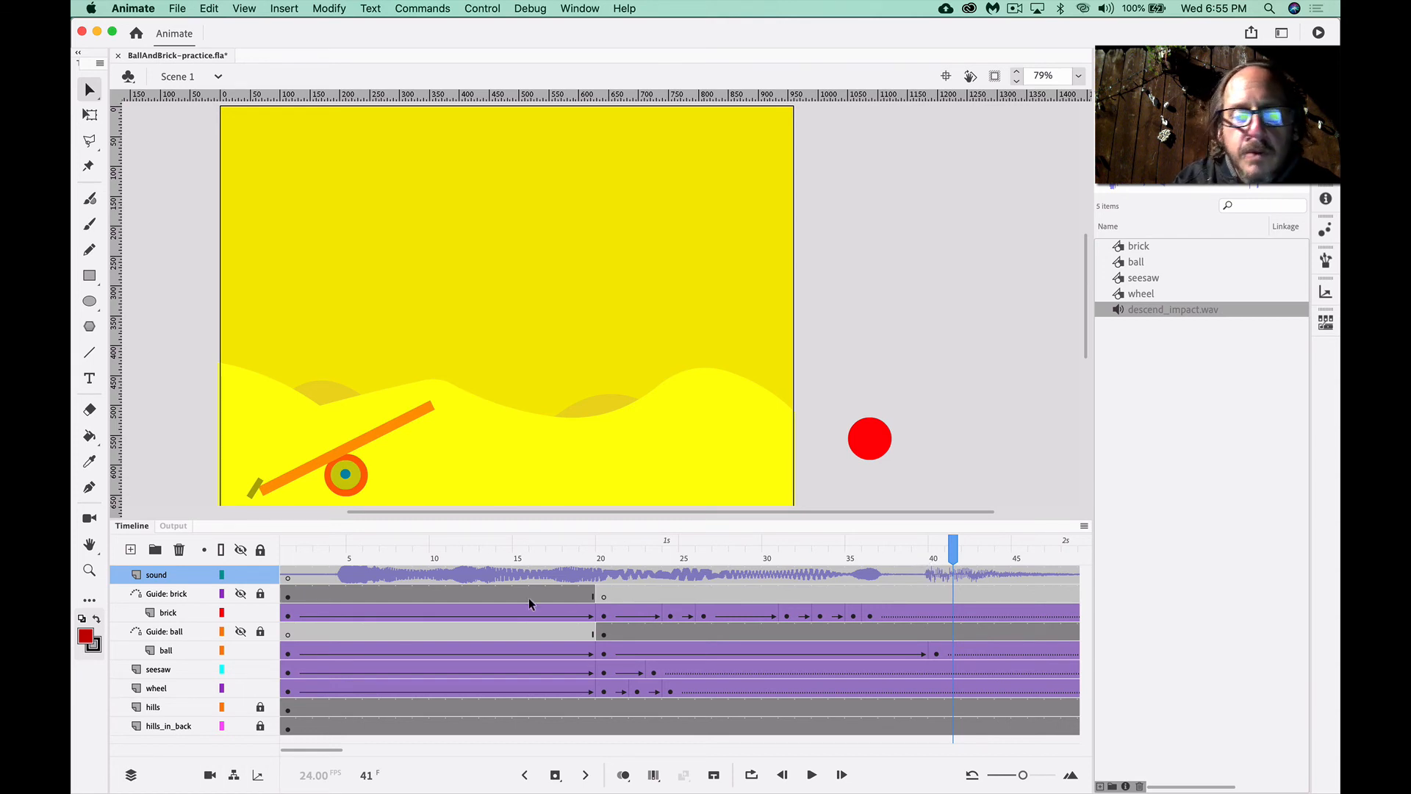
left_click_drag(290, 553, 604, 564)
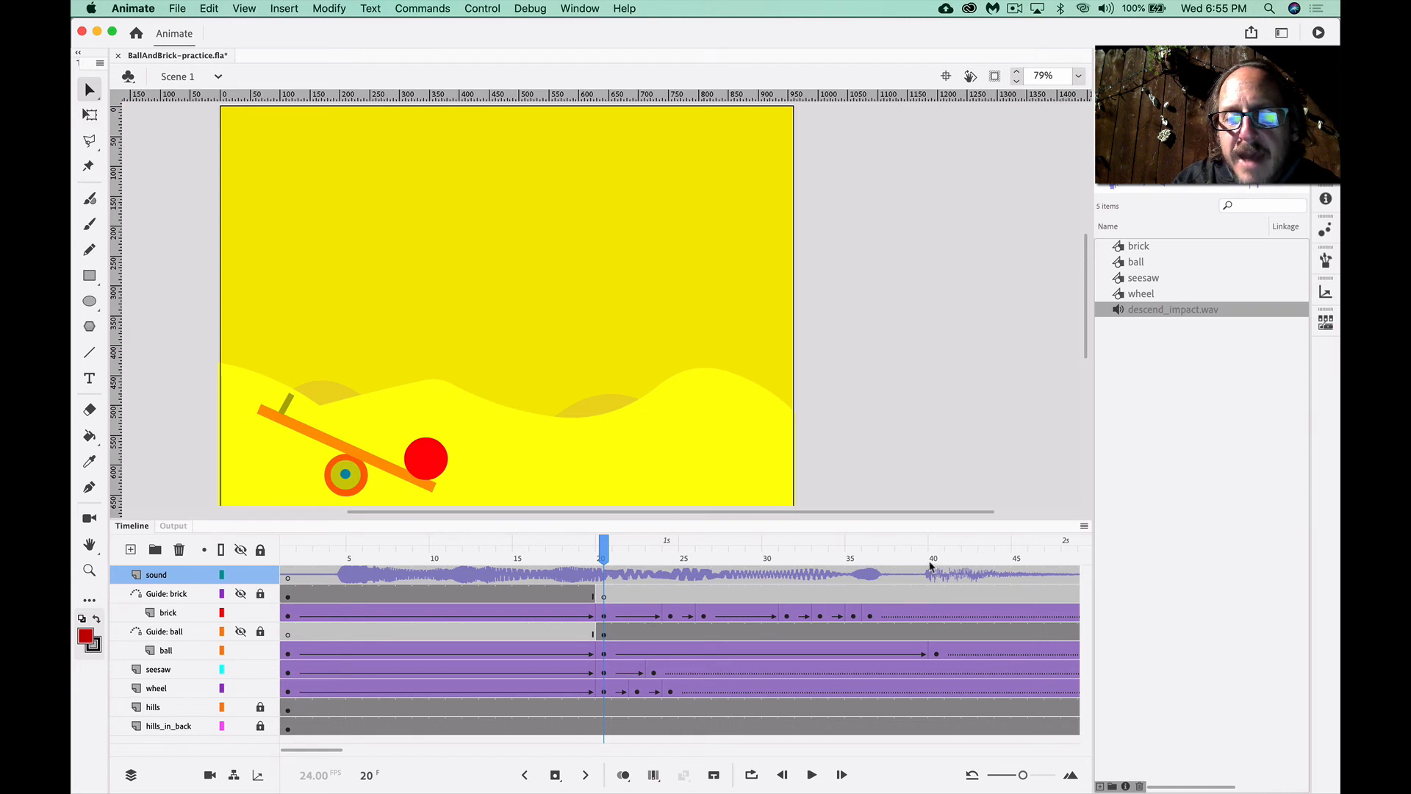
left_click_drag(898, 562, 751, 572)
key("Return")
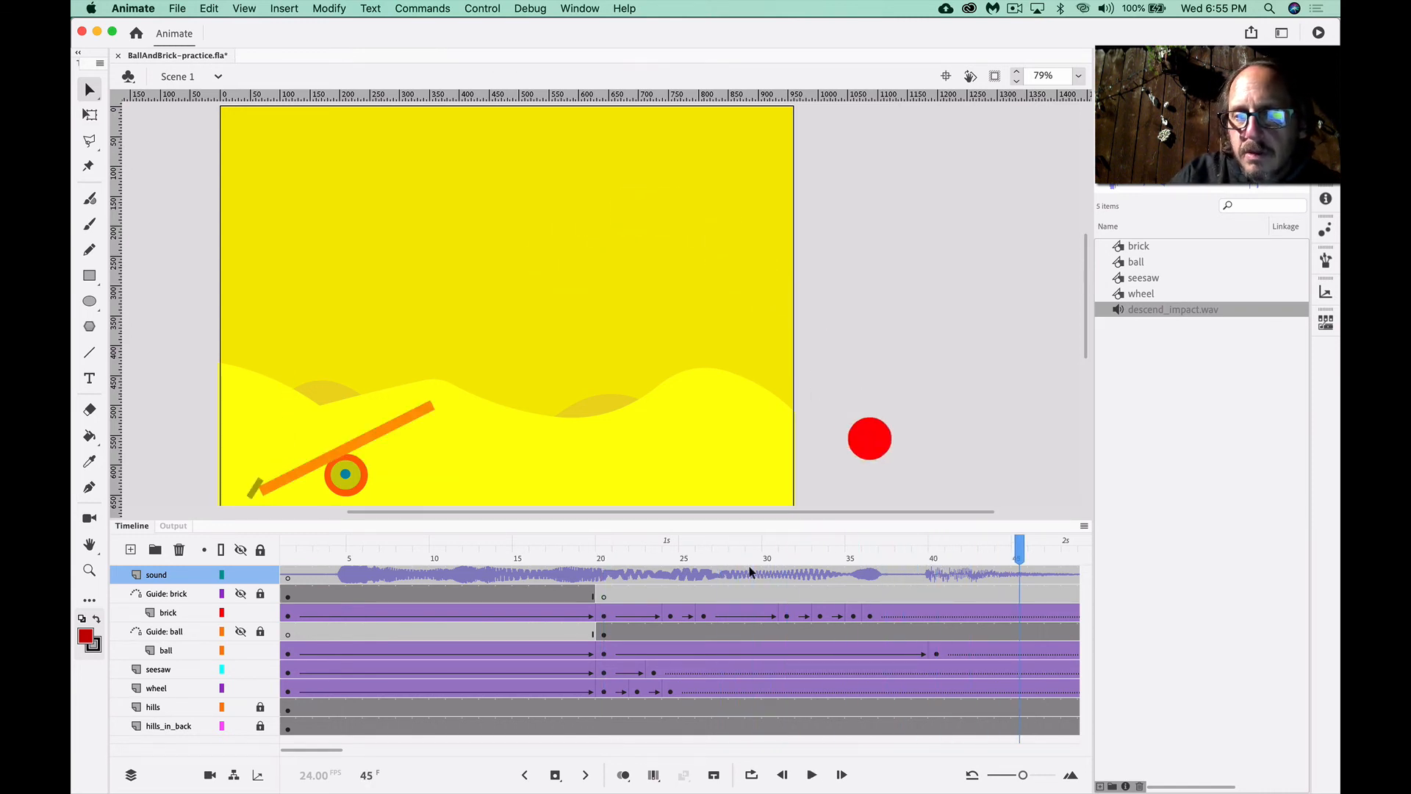
Show the frame properties for the sound layer and open the envelope of descend_impact.wav for editing
left_click(655, 572)
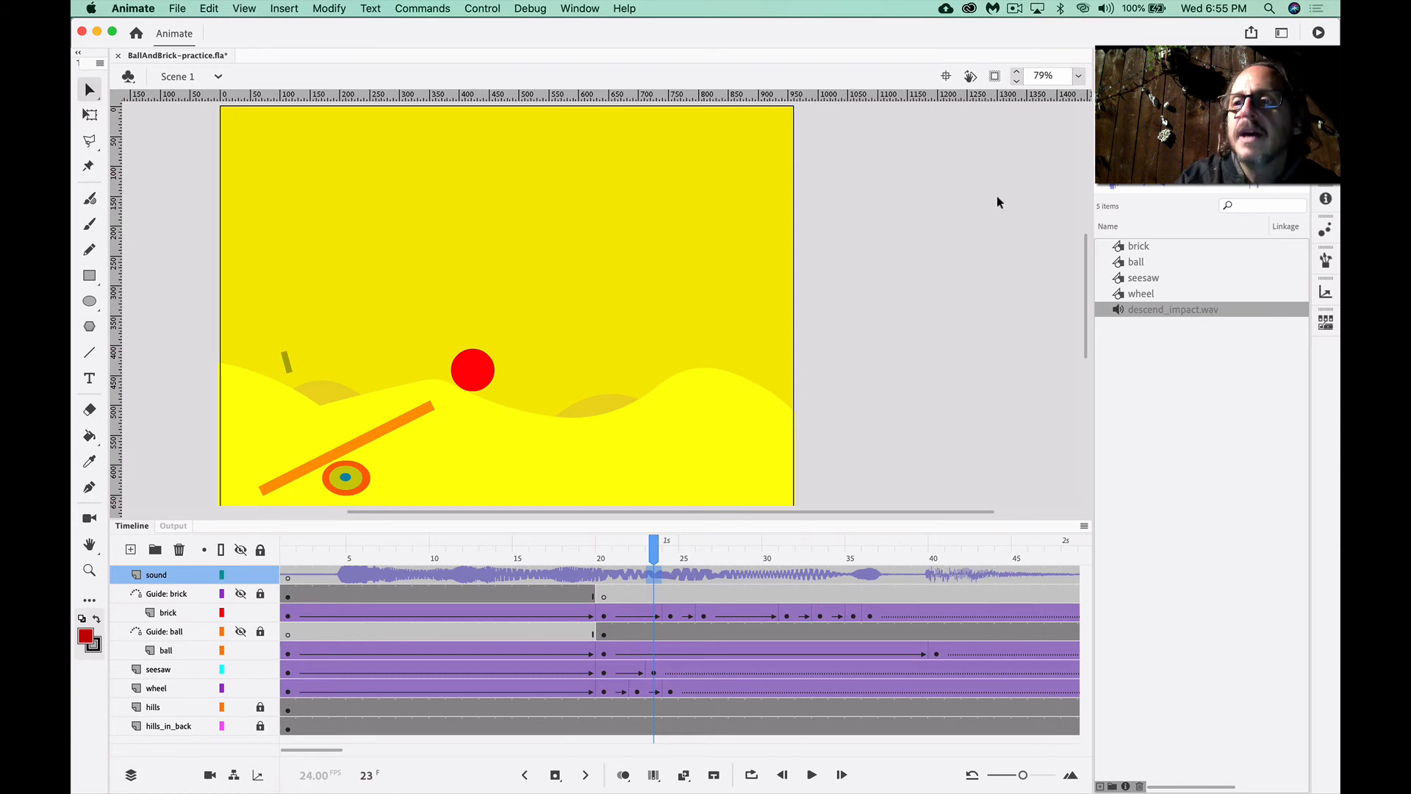
key("super+F3")
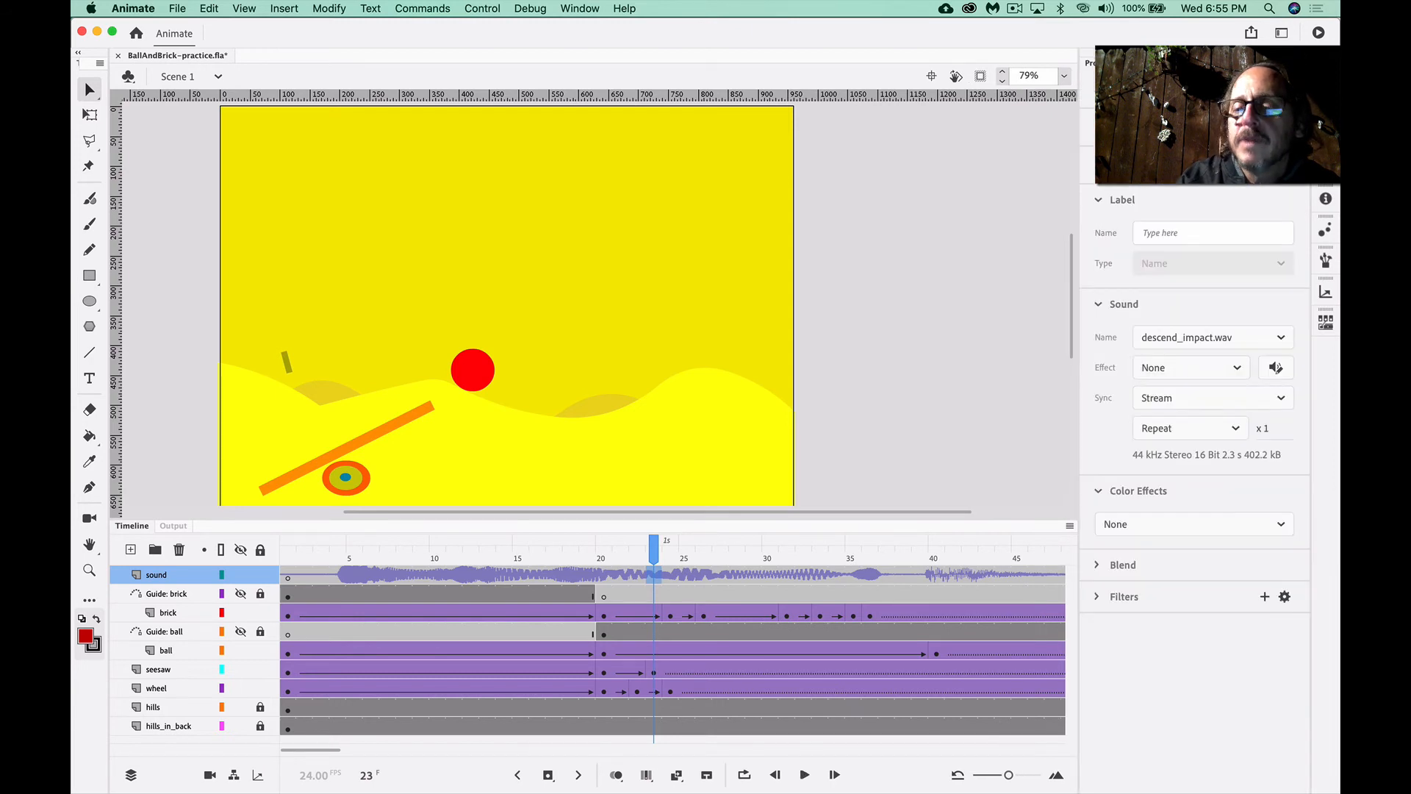
left_click(602, 615)
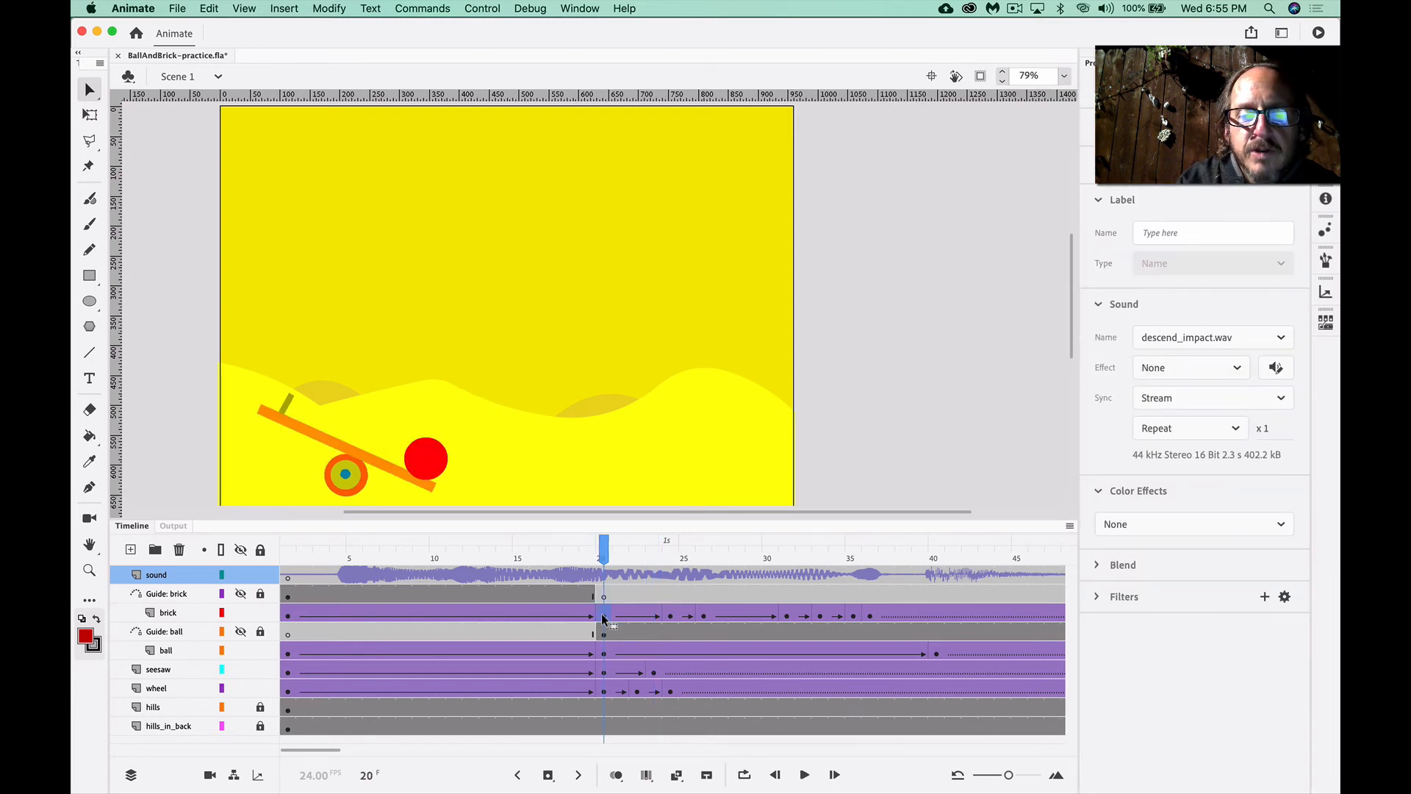
left_click(669, 572)
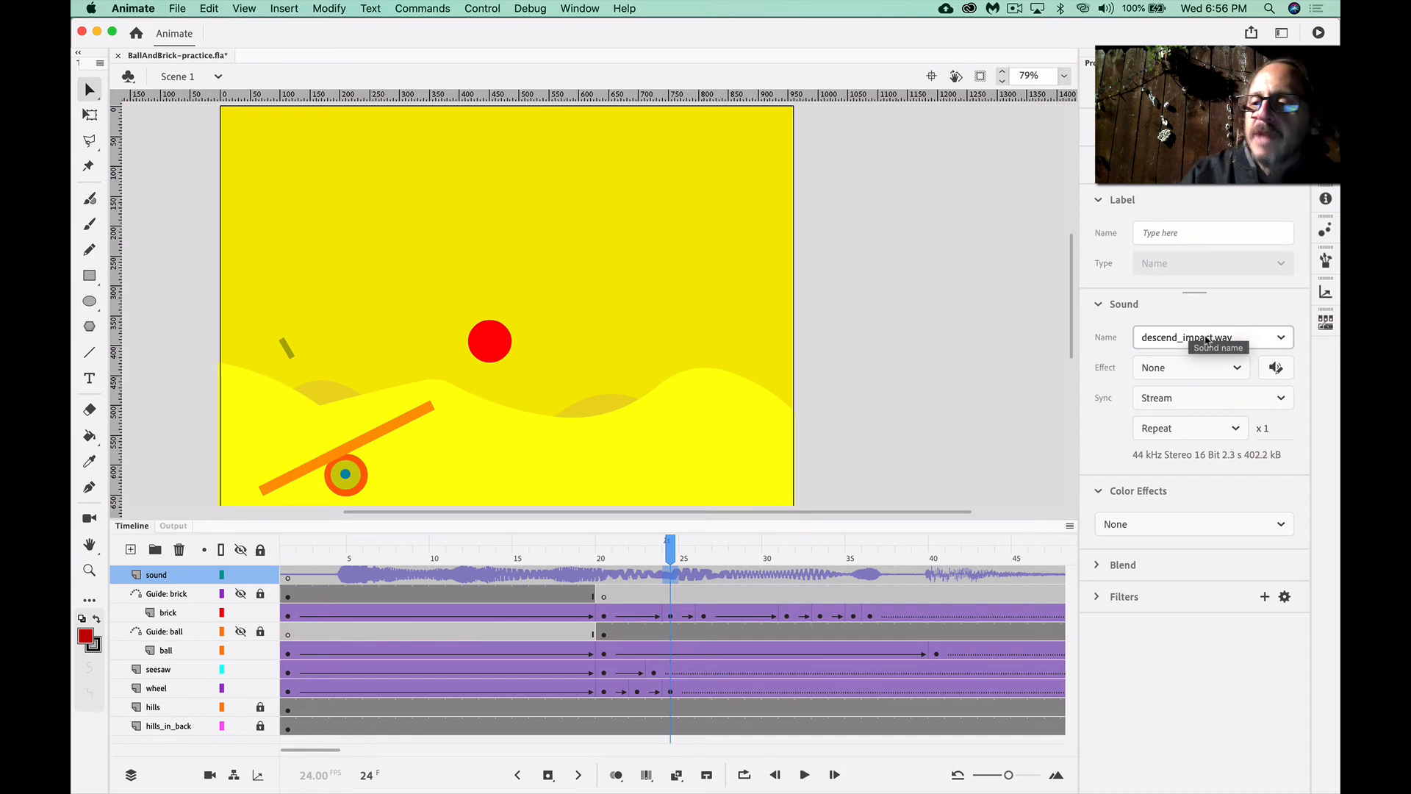
left_click(1277, 367)
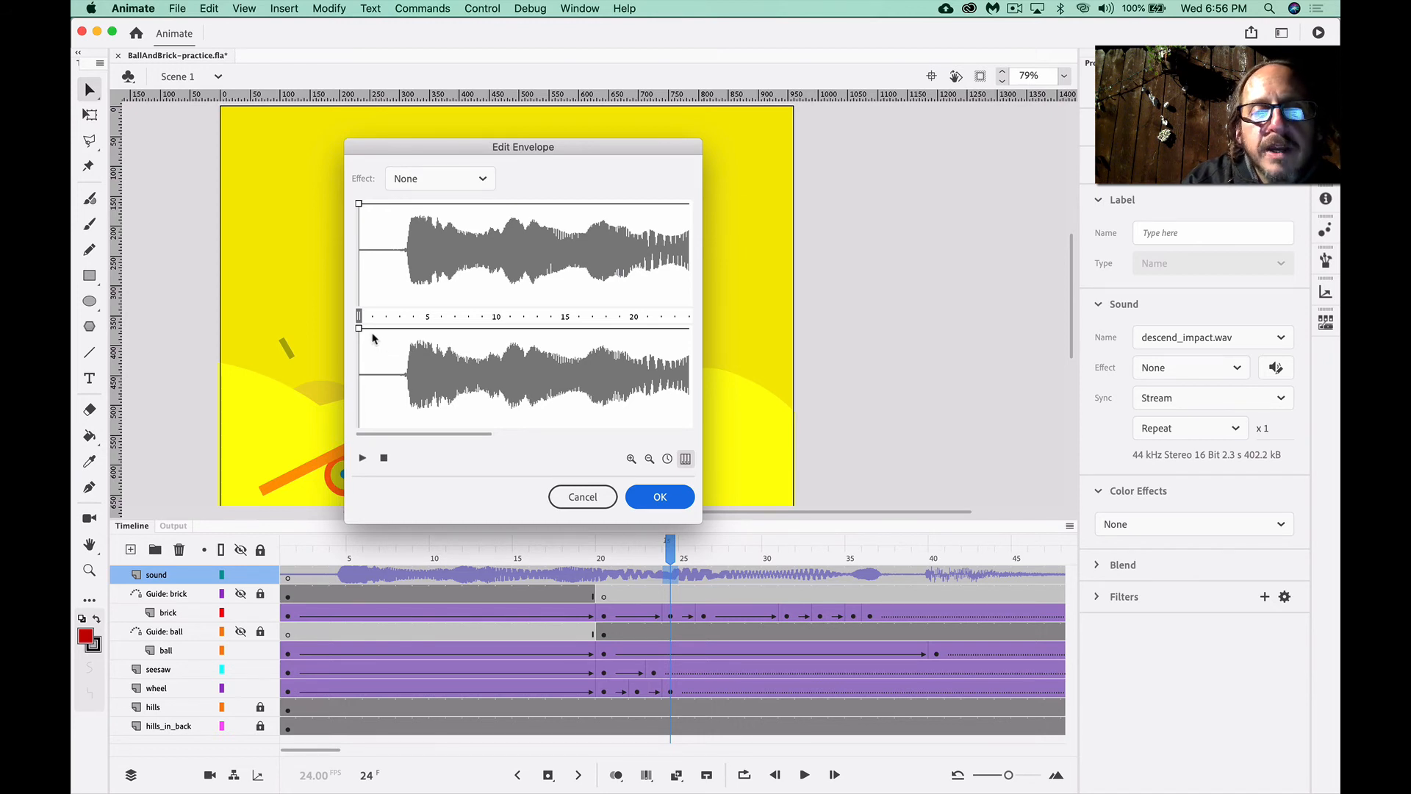
Trim the descend_impact.wav envelope to end at about frame 40 and start at about frame 21
mouse_move(359, 316)
left_mouse_down()
mouse_move(453, 313)
mouse_move(324, 303)
left_mouse_up()
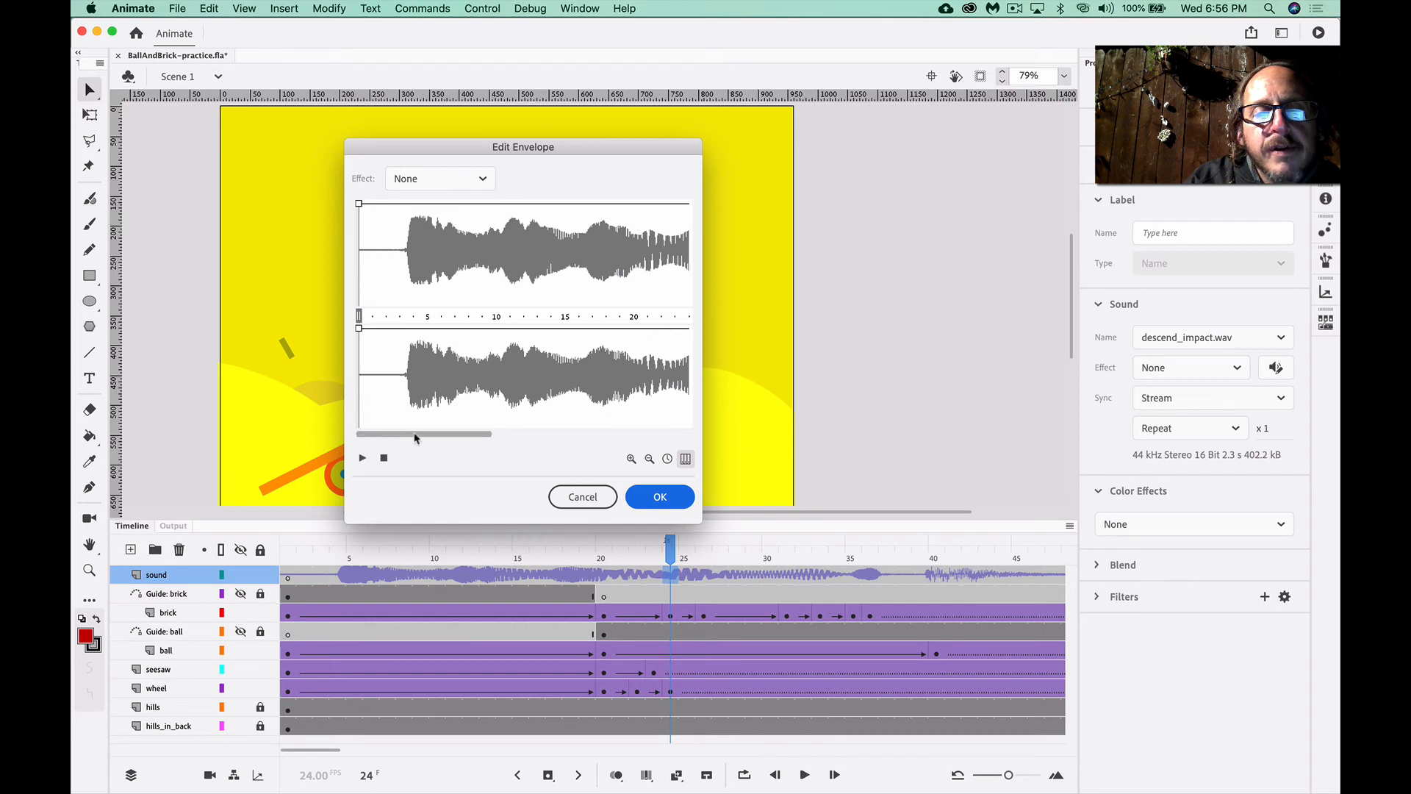
left_click_drag(431, 434, 629, 412)
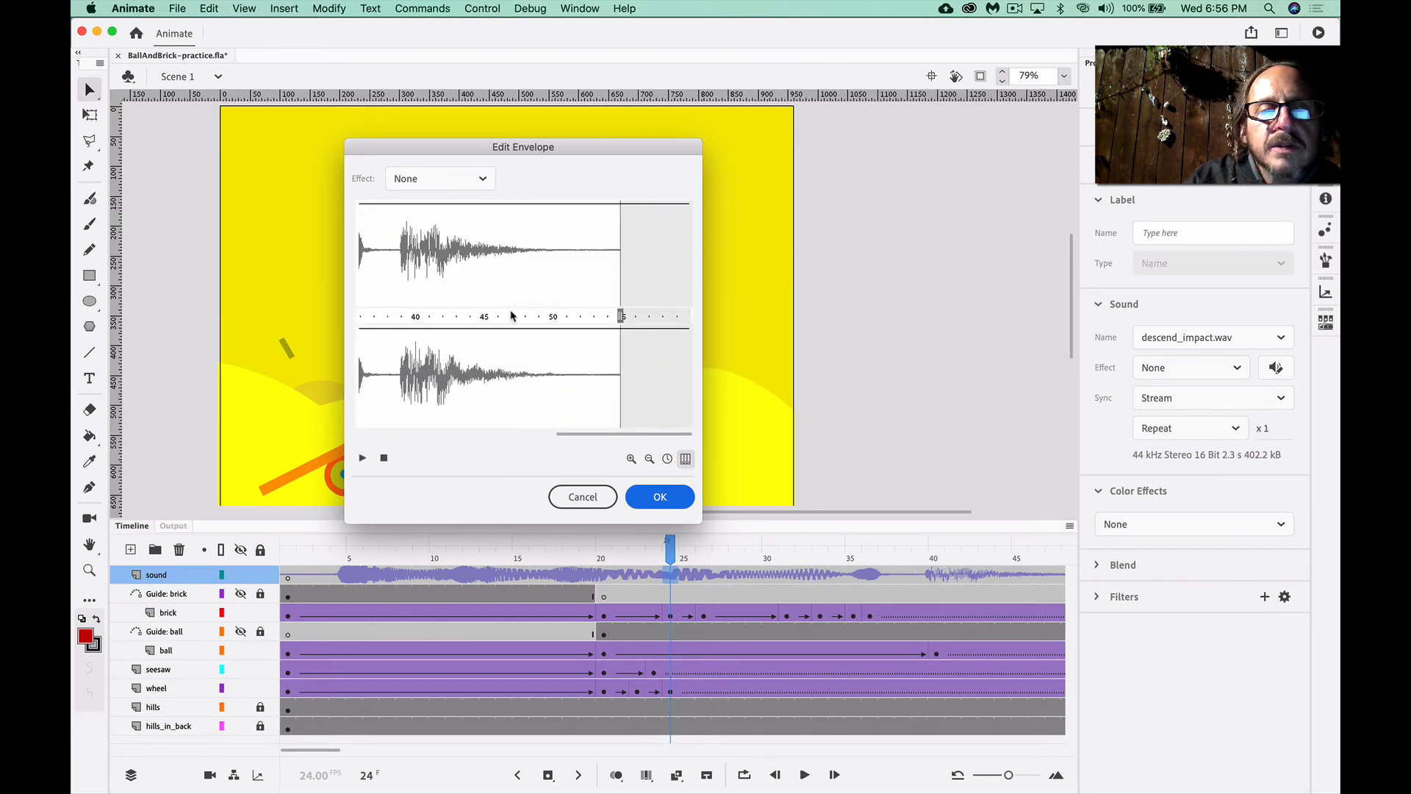
left_click_drag(621, 316, 419, 318)
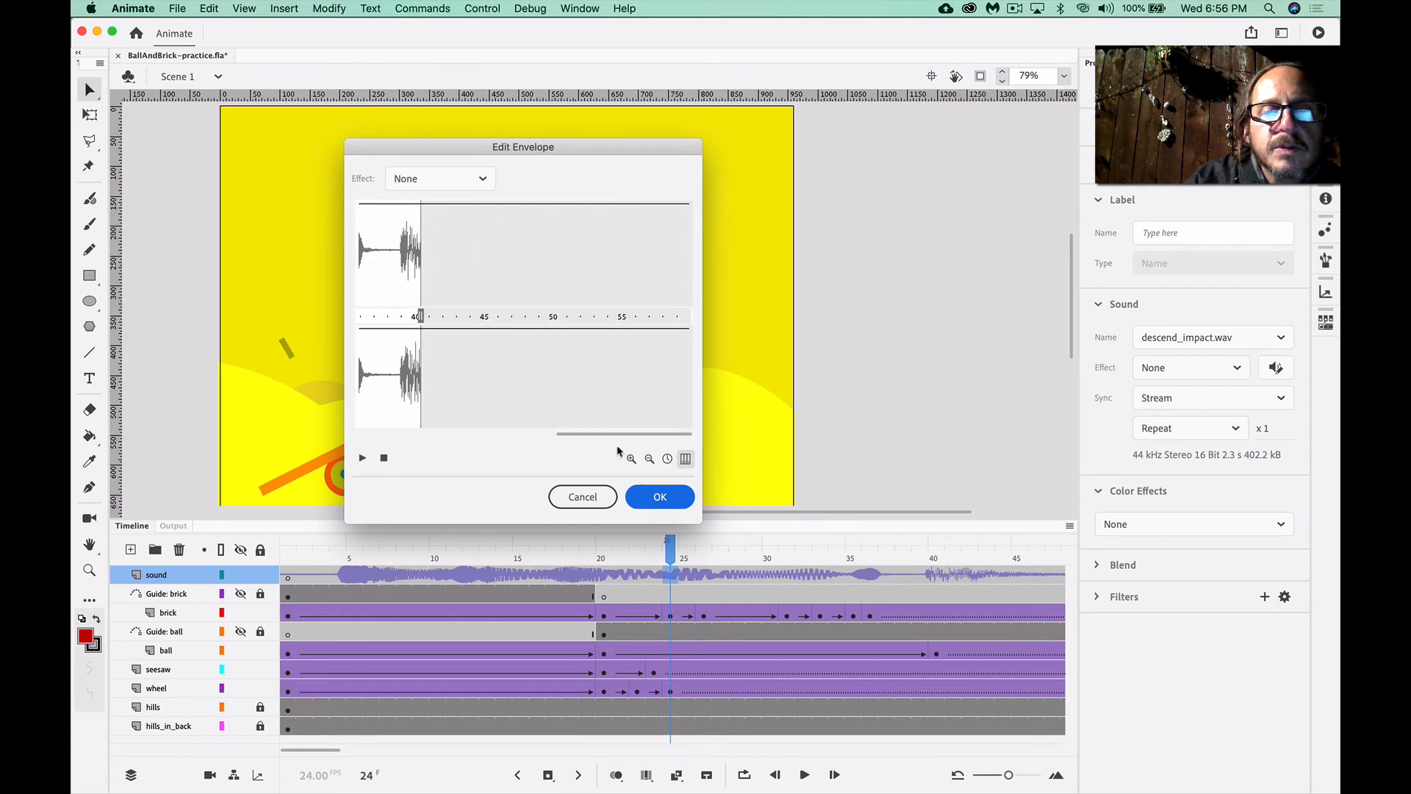
left_click_drag(623, 434, 388, 432)
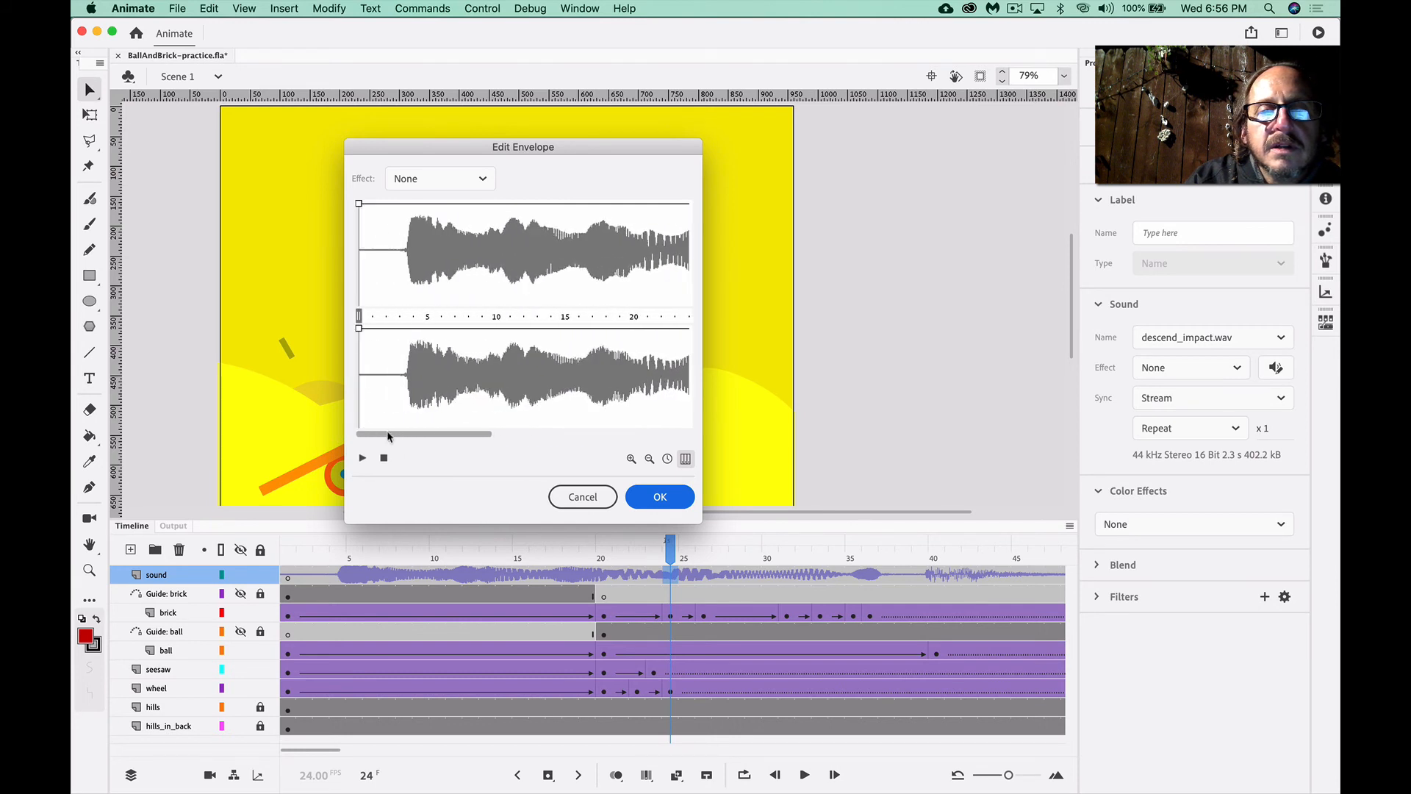
mouse_move(359, 315)
left_mouse_down()
mouse_move(429, 314)
mouse_move(324, 310)
left_mouse_up()
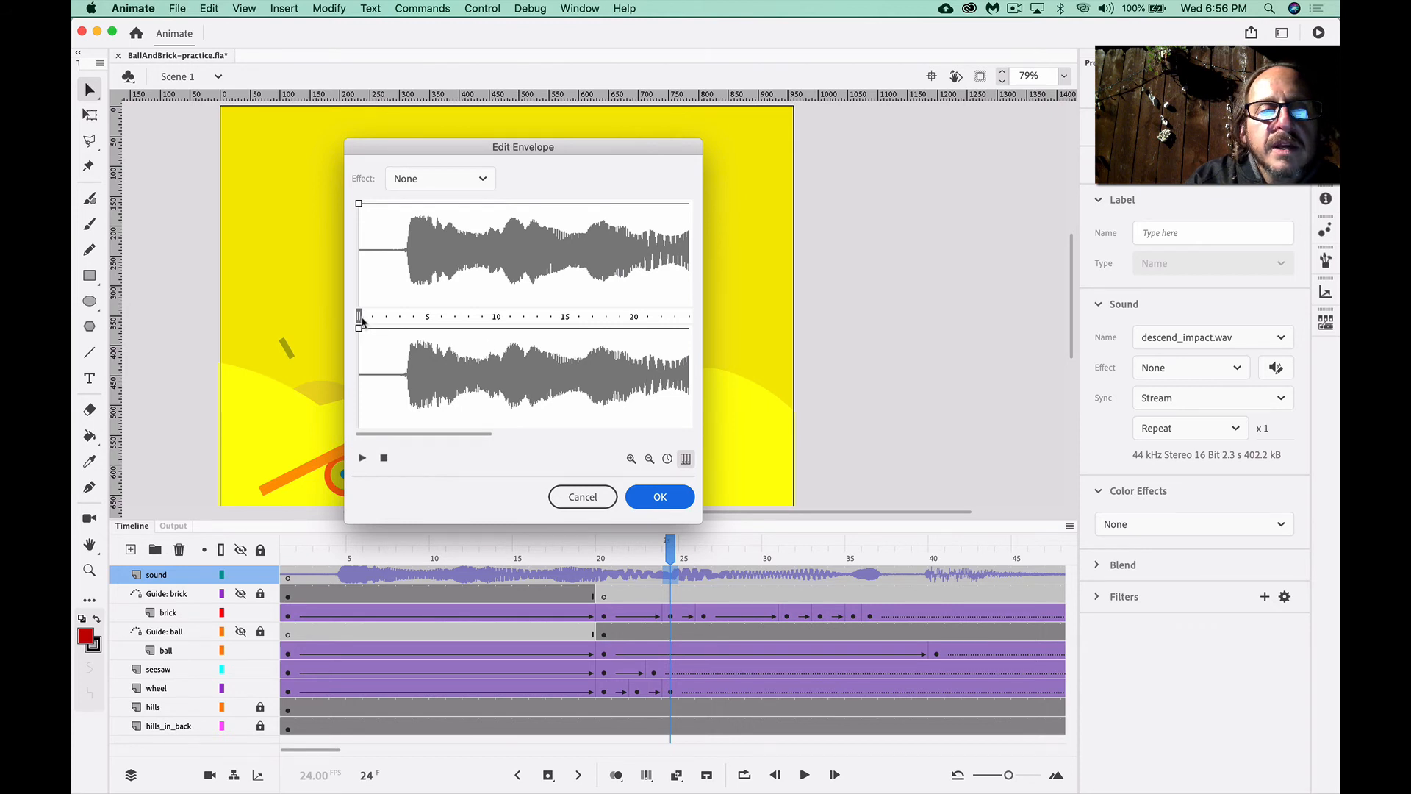
left_click_drag(359, 316, 646, 315)
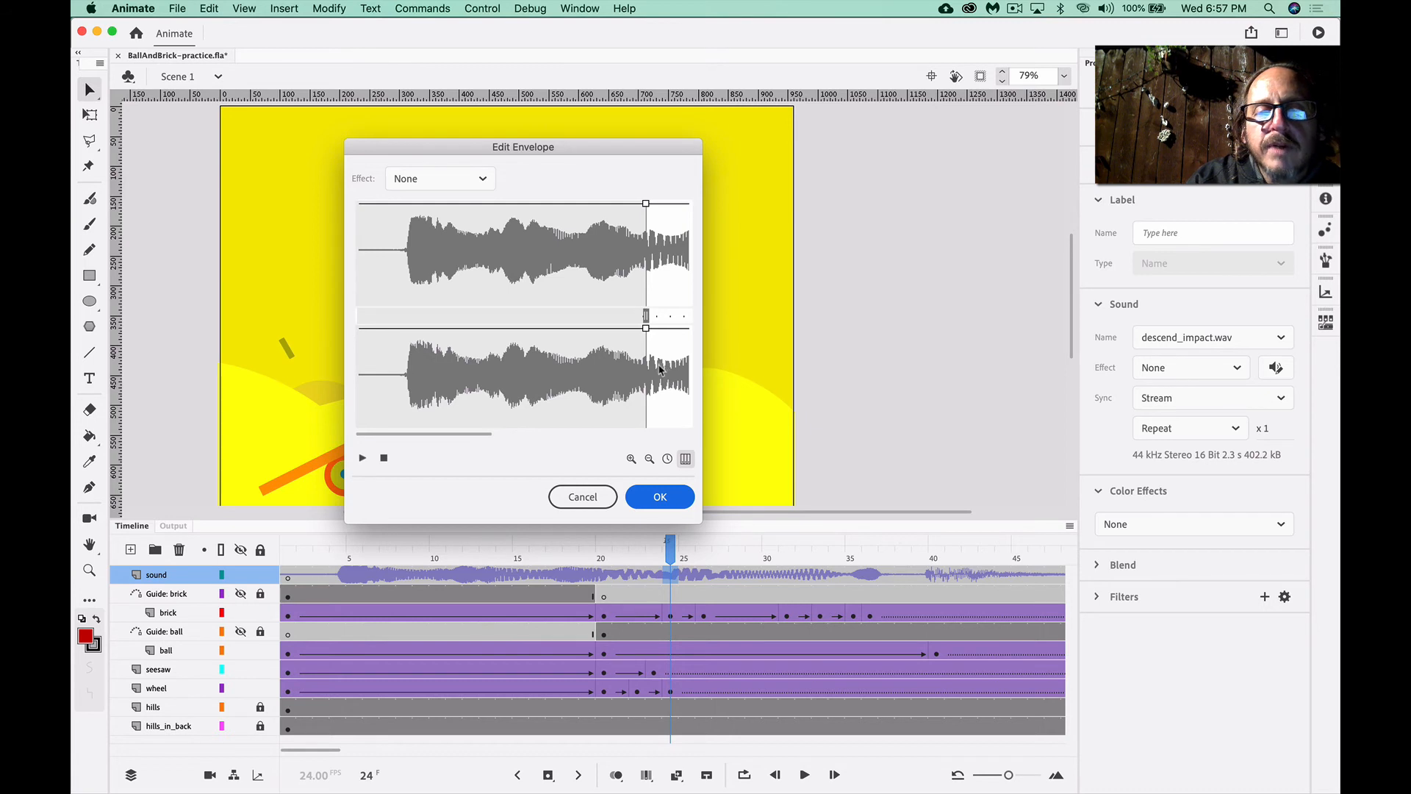
Add envelope points on both channels to fade the trimmed sound out at its end and in over about its first 3 frames
left_click_drag(488, 434, 588, 424)
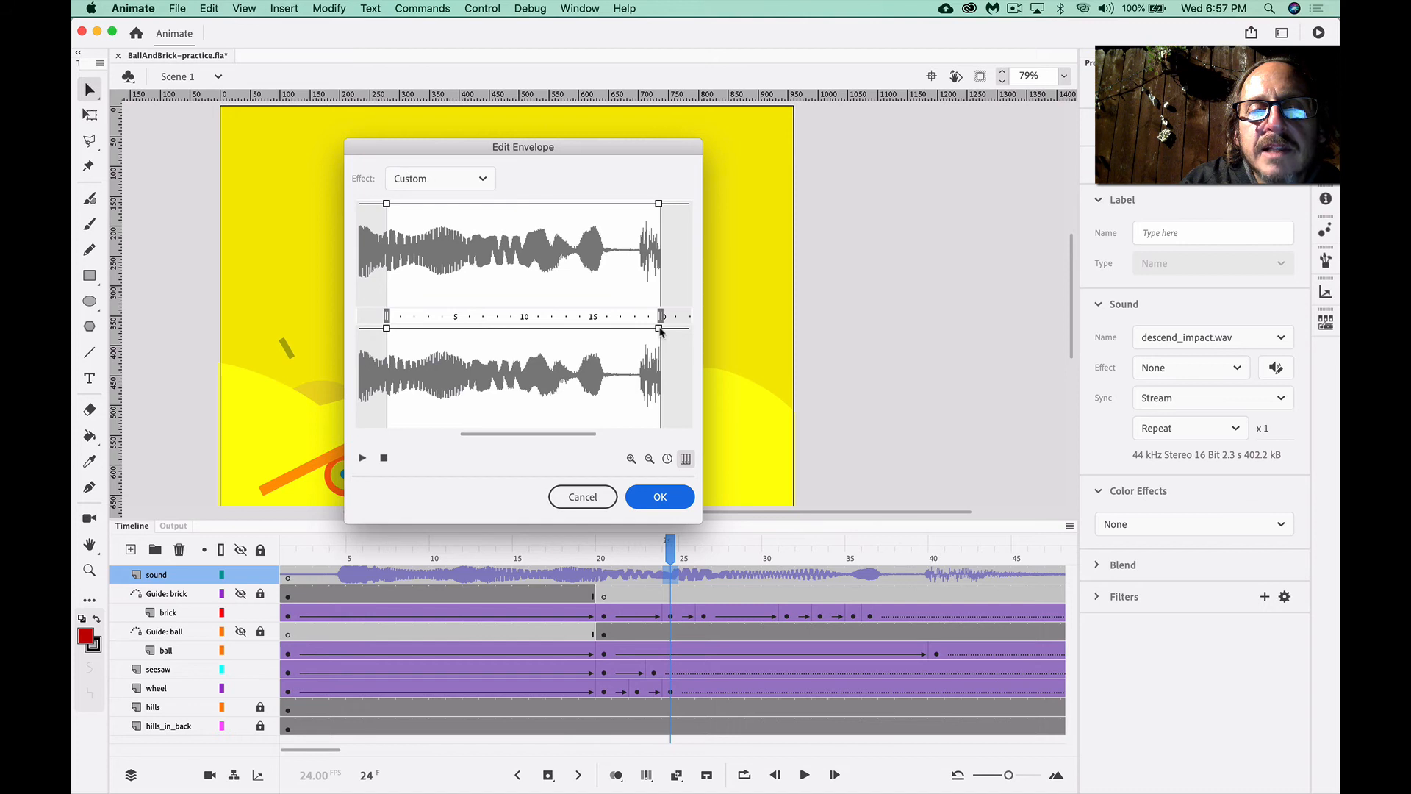
left_click(660, 328)
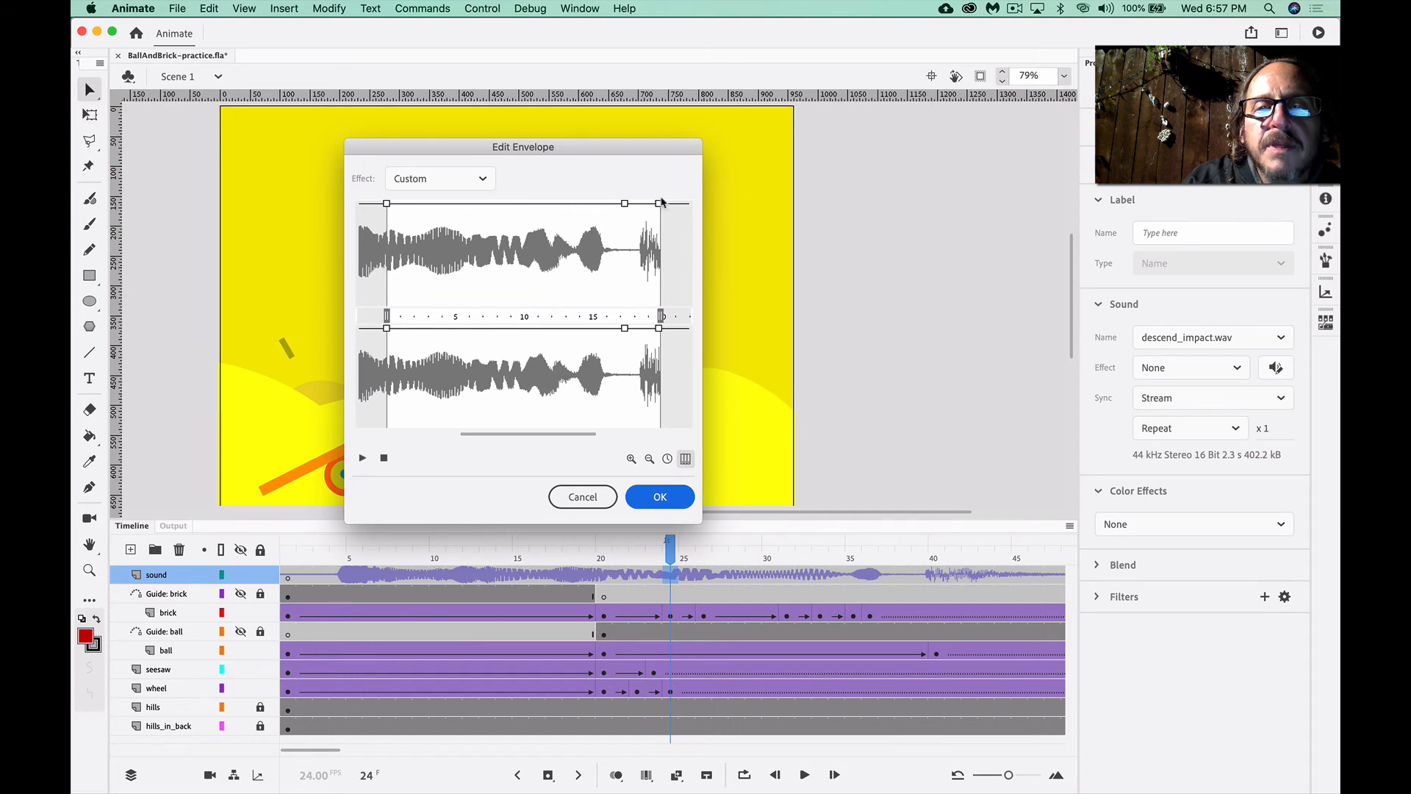
left_click_drag(660, 206, 660, 435)
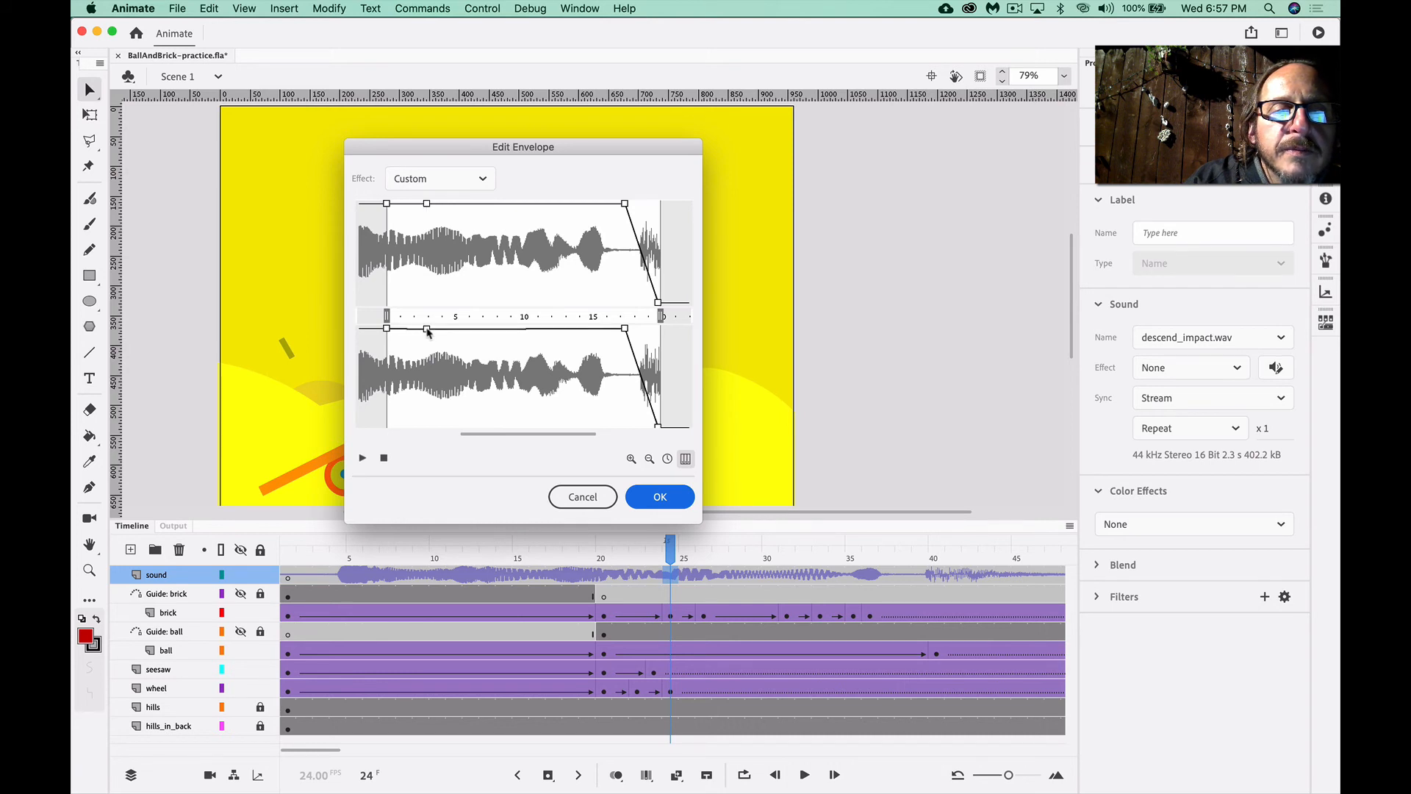
left_click(426, 327)
left_click_drag(387, 331, 383, 413)
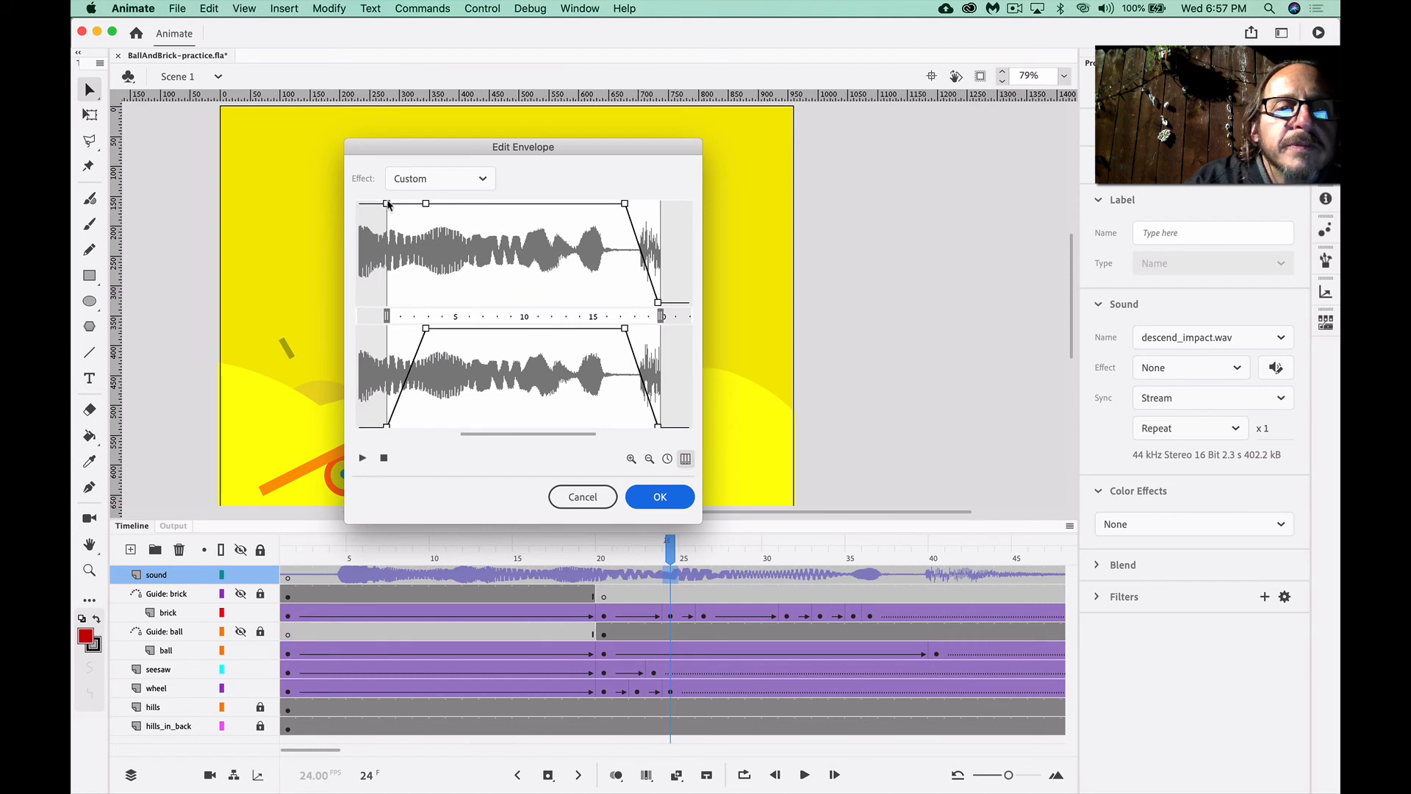
left_click_drag(387, 204, 387, 316)
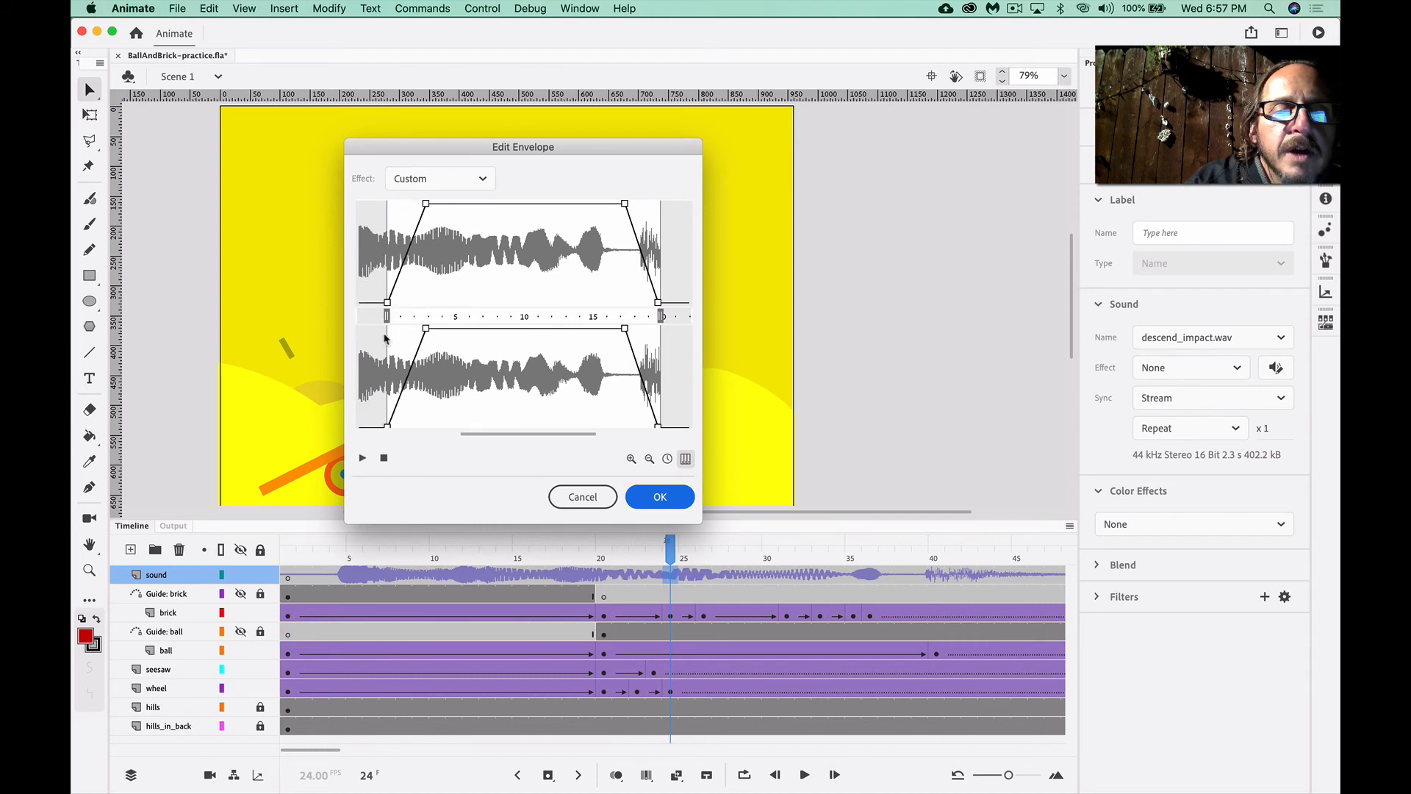
Extend the trimmed end of the sound to about frame 23 and shift the fade-out on both channels to its last 3 frames
left_click(362, 459)
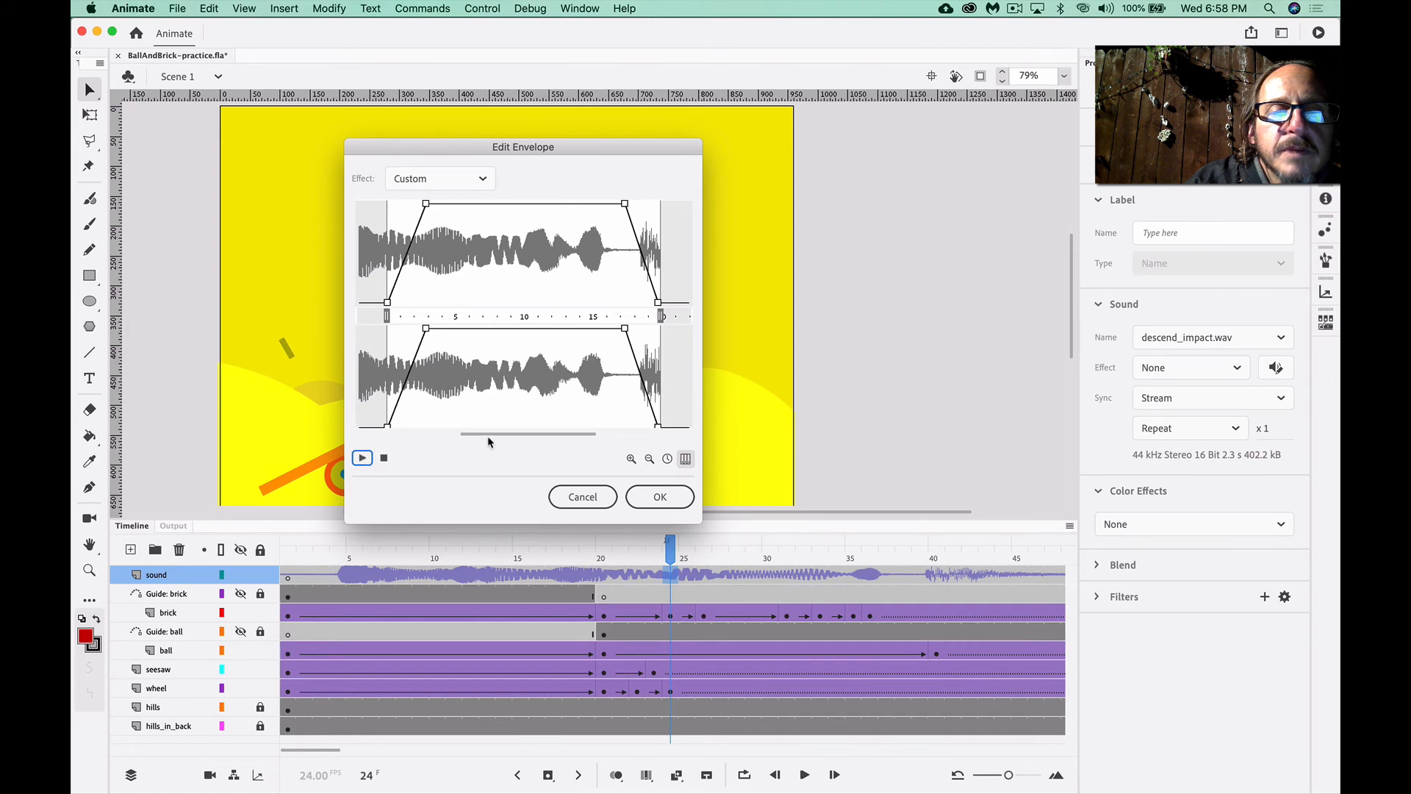
left_click_drag(503, 435, 600, 427)
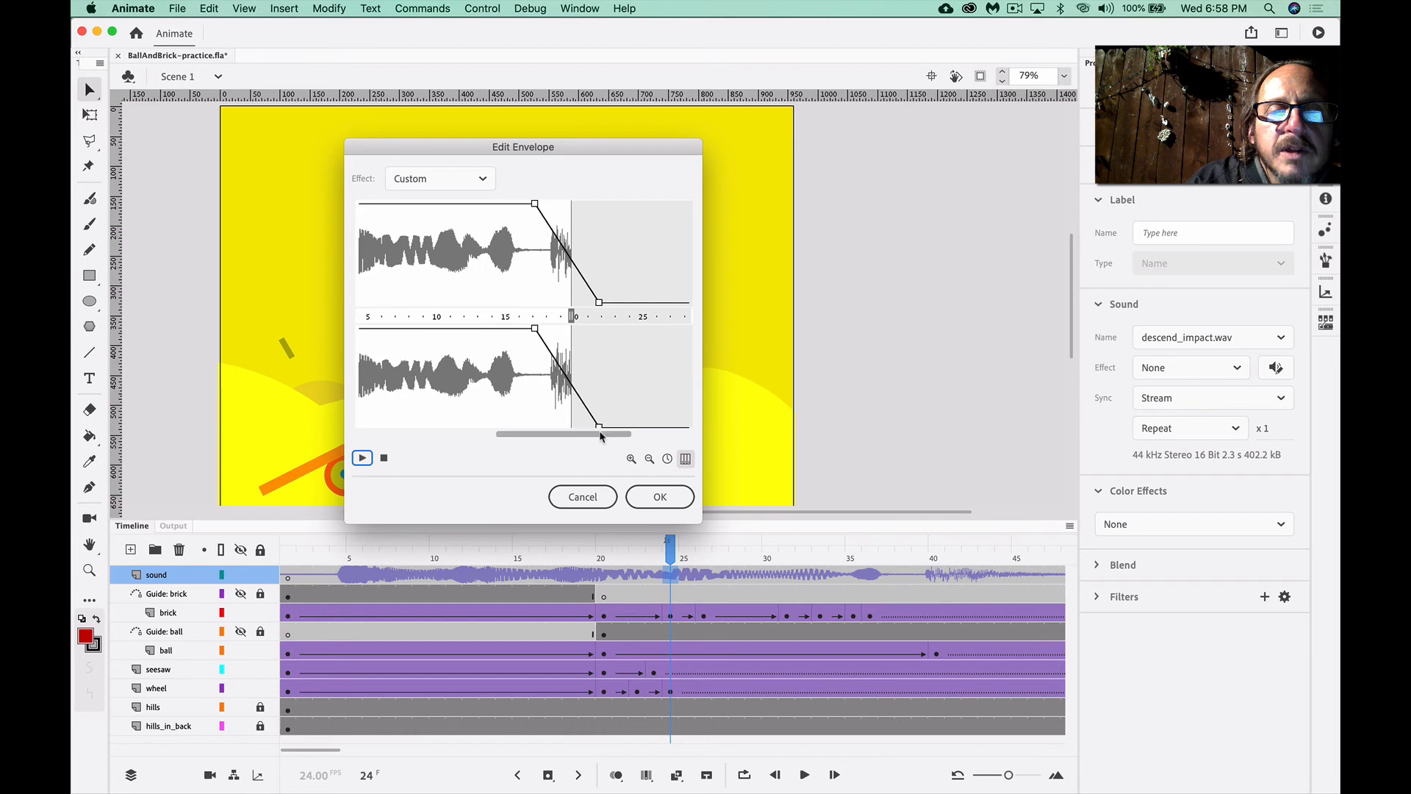
mouse_move(573, 317)
left_mouse_down()
mouse_move(600, 318)
mouse_move(557, 328)
left_mouse_up()
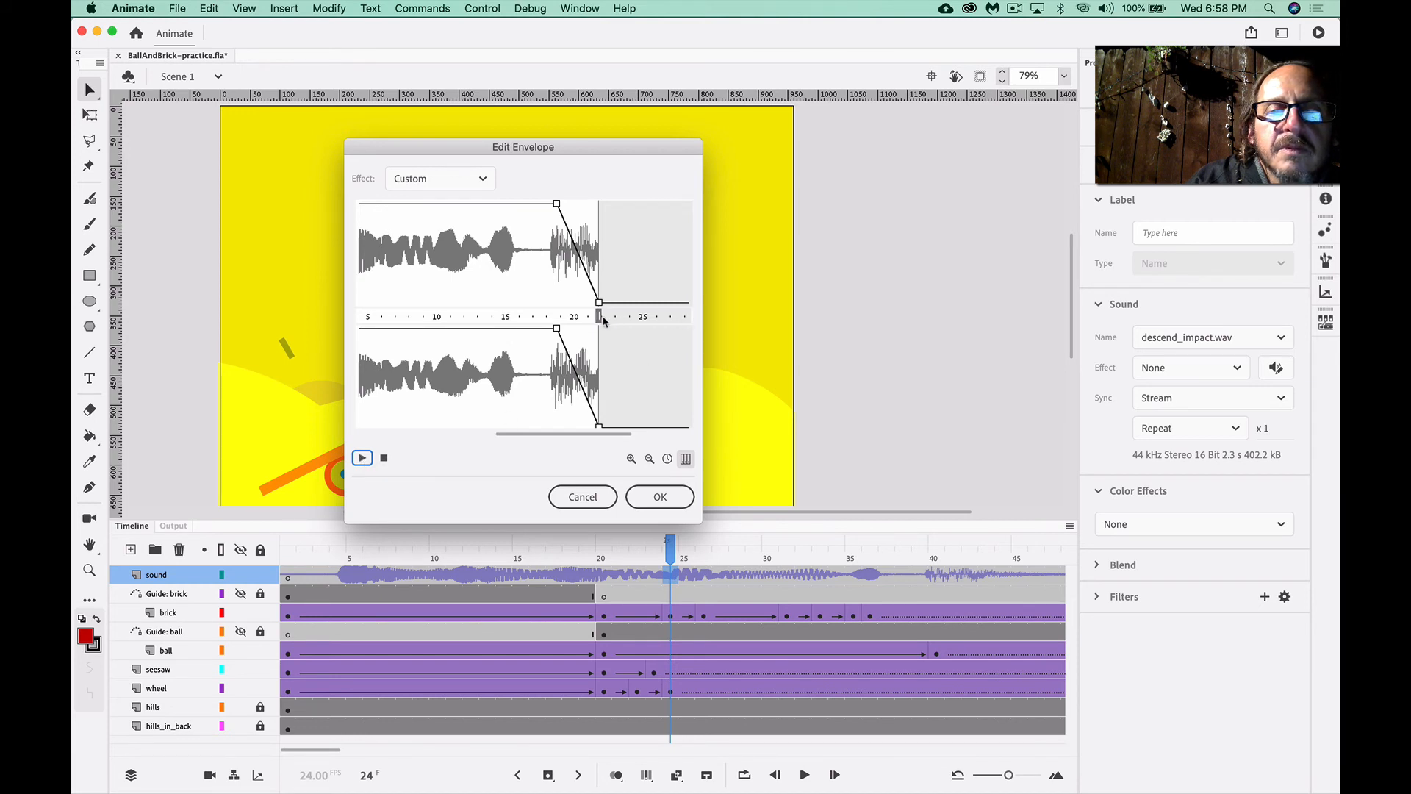
left_click_drag(598, 316, 620, 316)
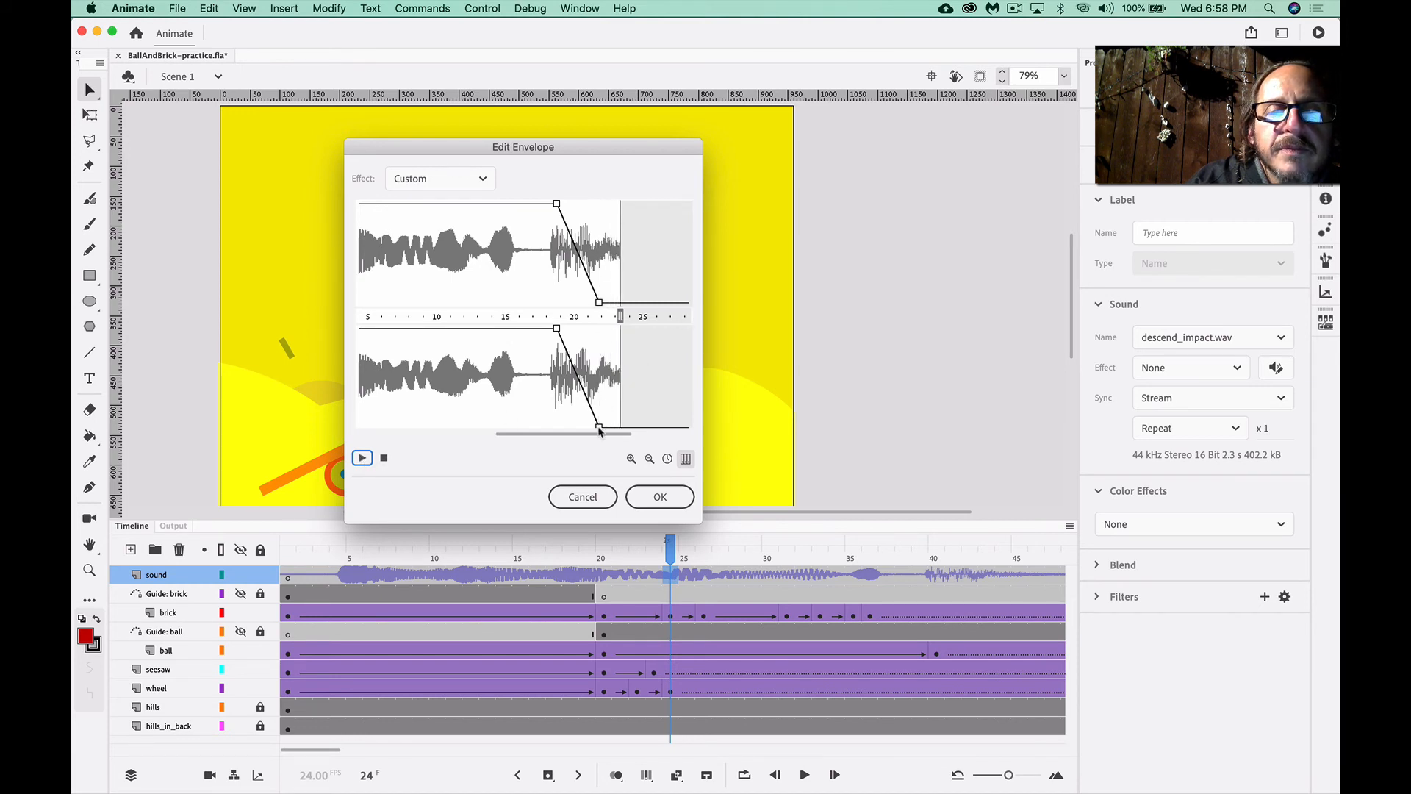
mouse_move(598, 426)
left_mouse_down()
mouse_move(683, 428)
mouse_move(618, 426)
left_mouse_up()
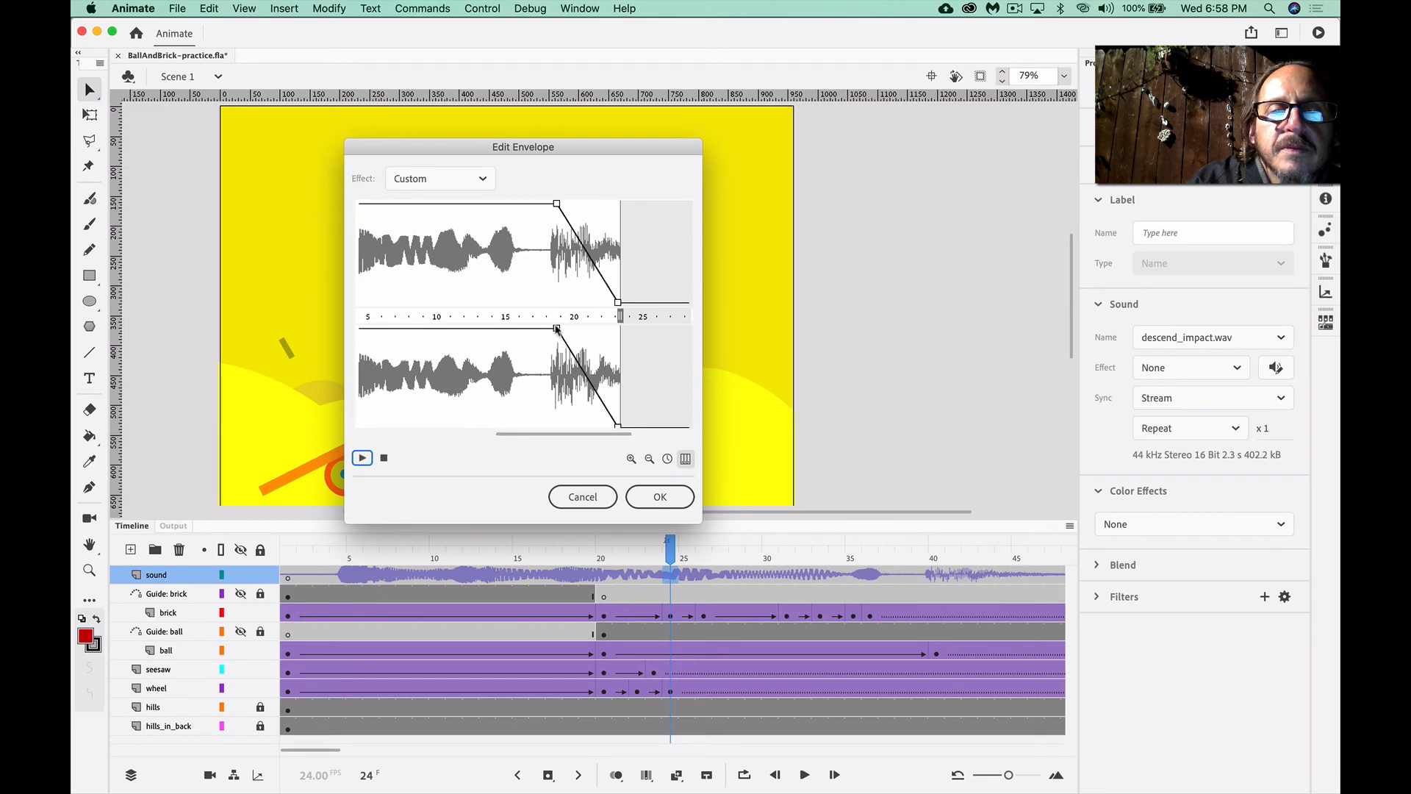
left_click_drag(556, 329, 580, 329)
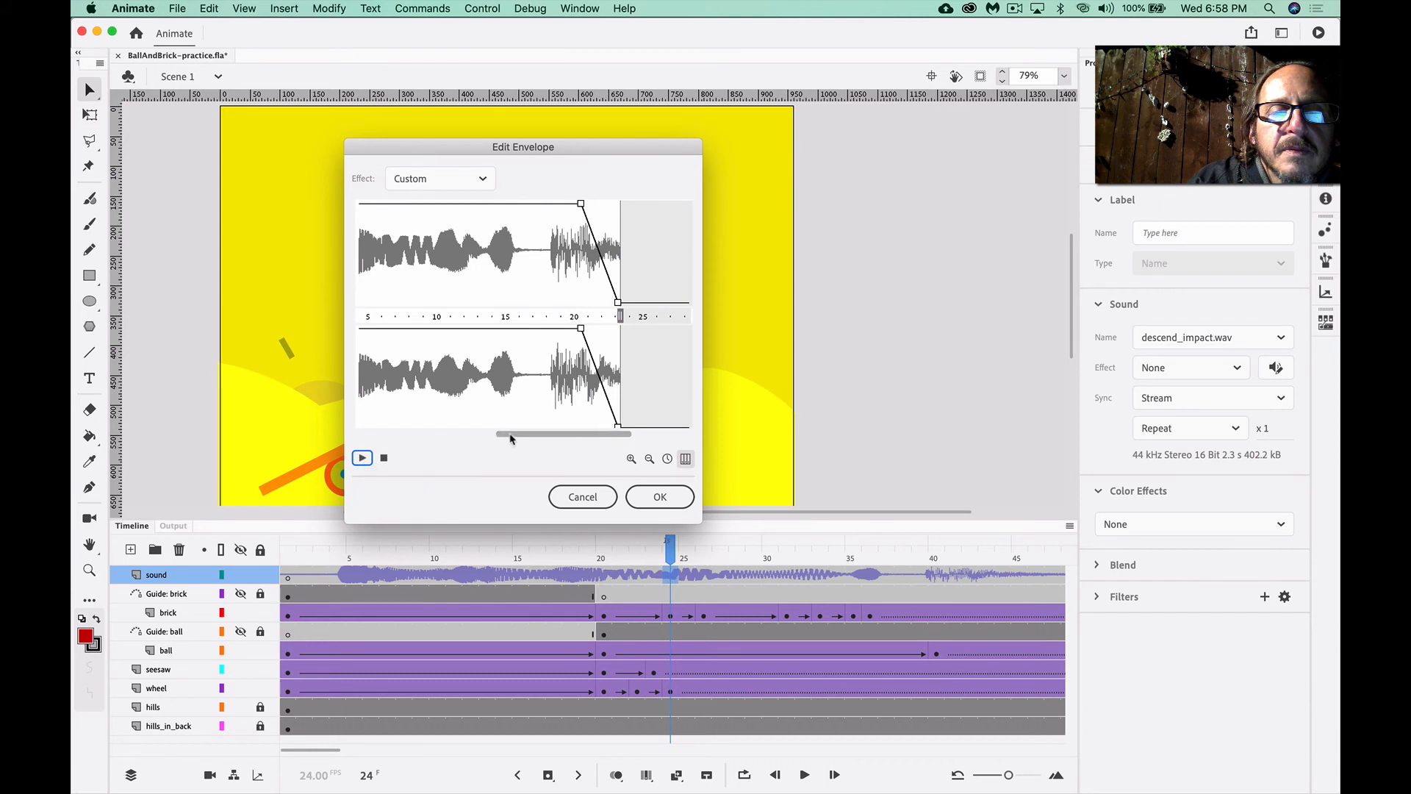
Delay the fade-in on both channels so it rises from silence at about frame 5 to full volume at about frame 8.5
left_click_drag(510, 438, 446, 419)
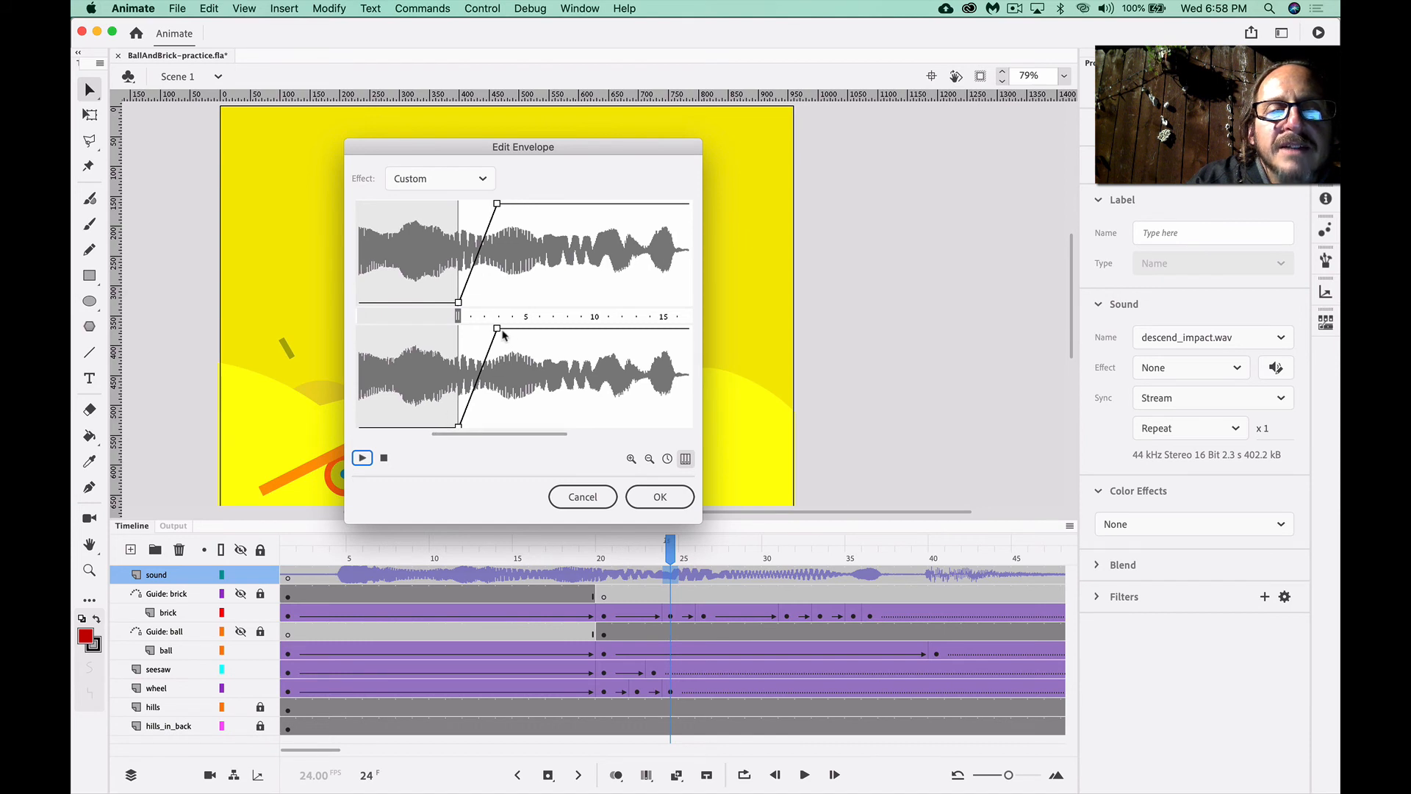
left_click(573, 328)
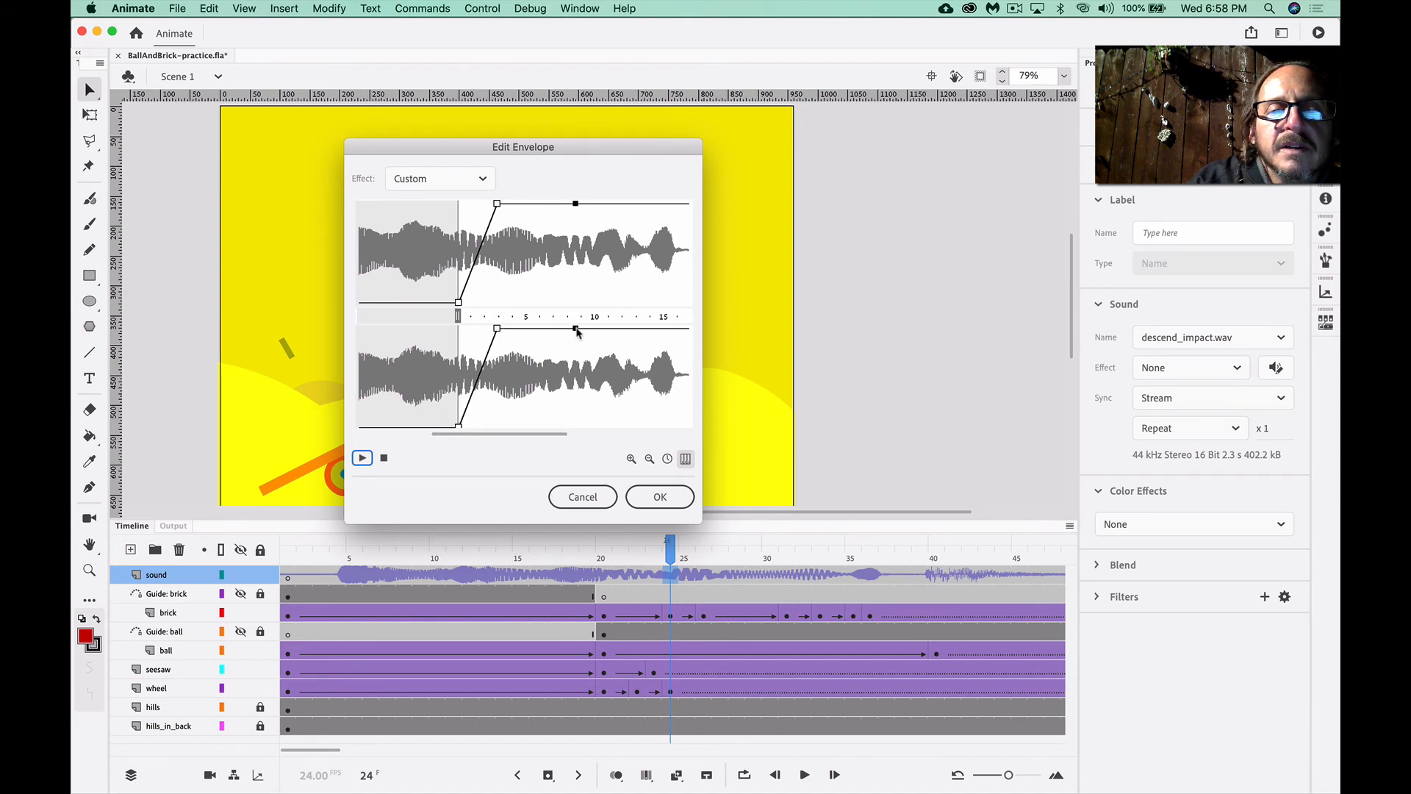
left_click_drag(498, 329, 534, 563)
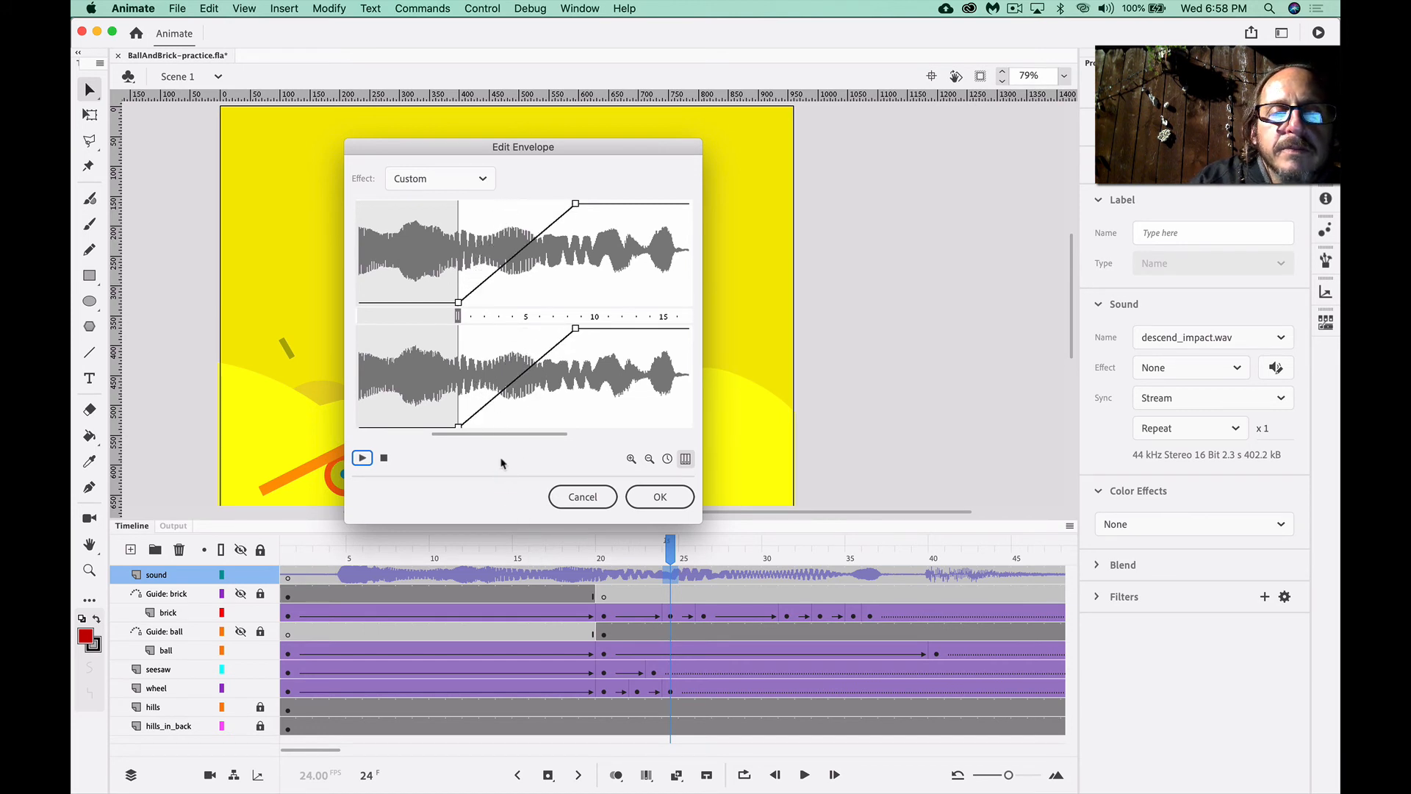
left_click_drag(460, 426, 523, 426)
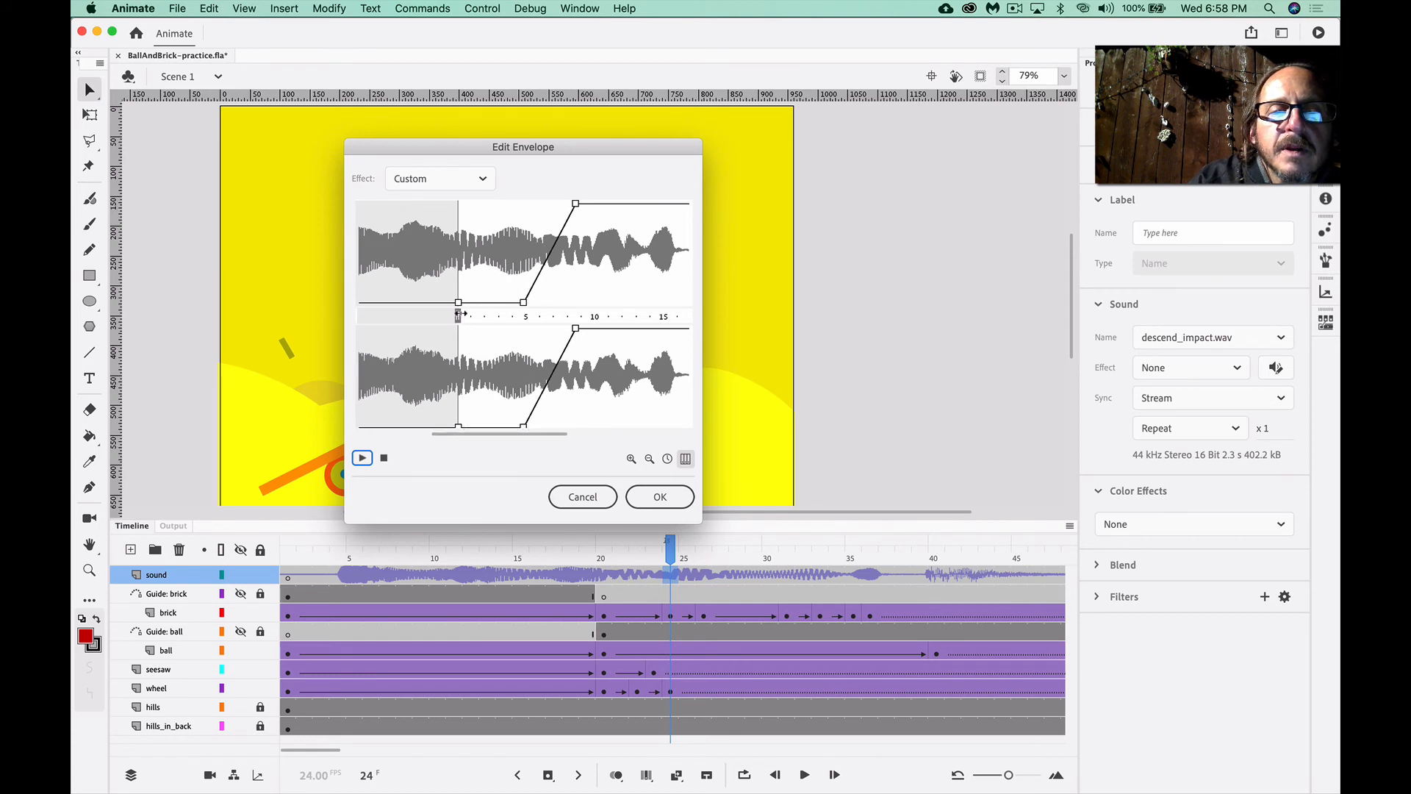
Move the trimmed start of the sound about 2 frames earlier and apply the envelope changes
left_click_drag(457, 314, 513, 309)
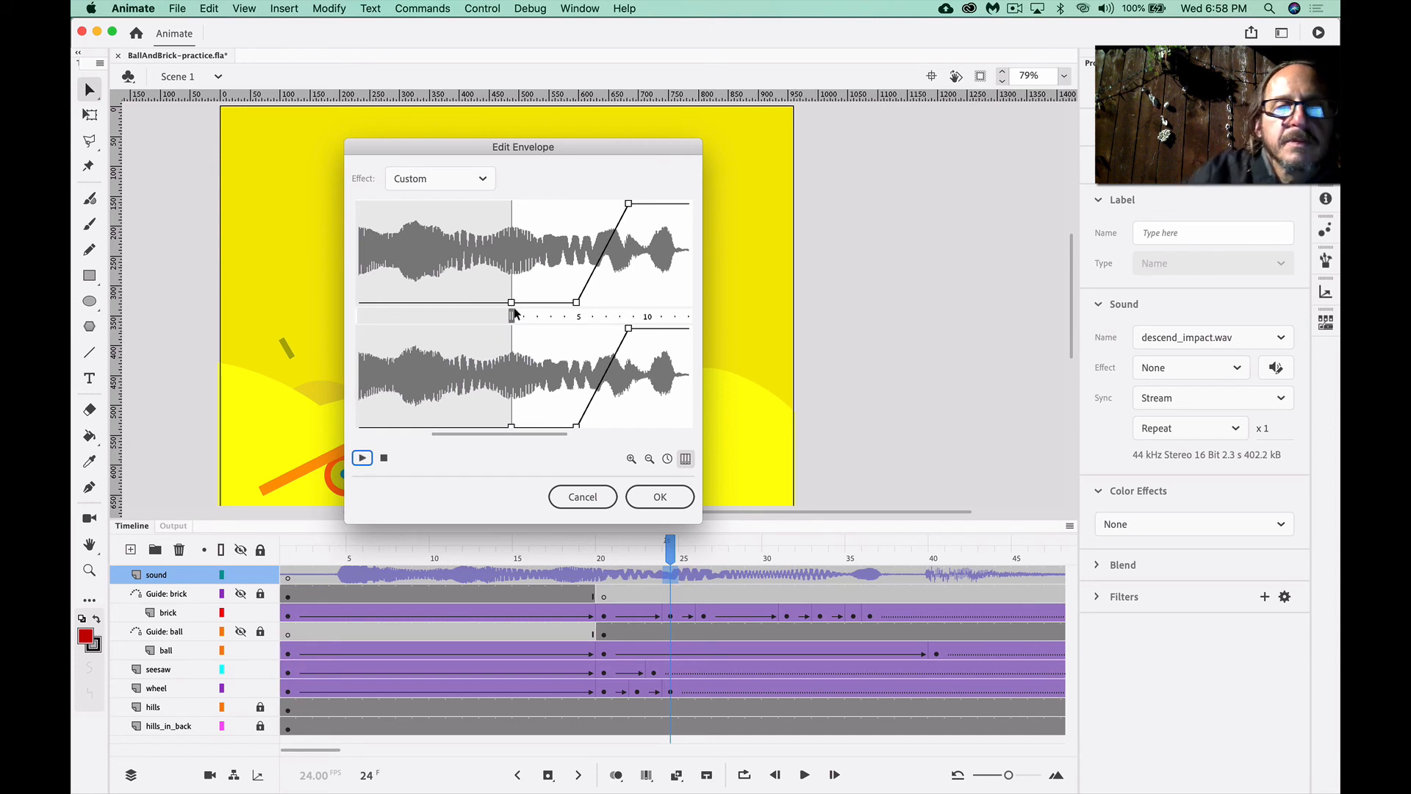
left_click_drag(508, 315, 440, 315)
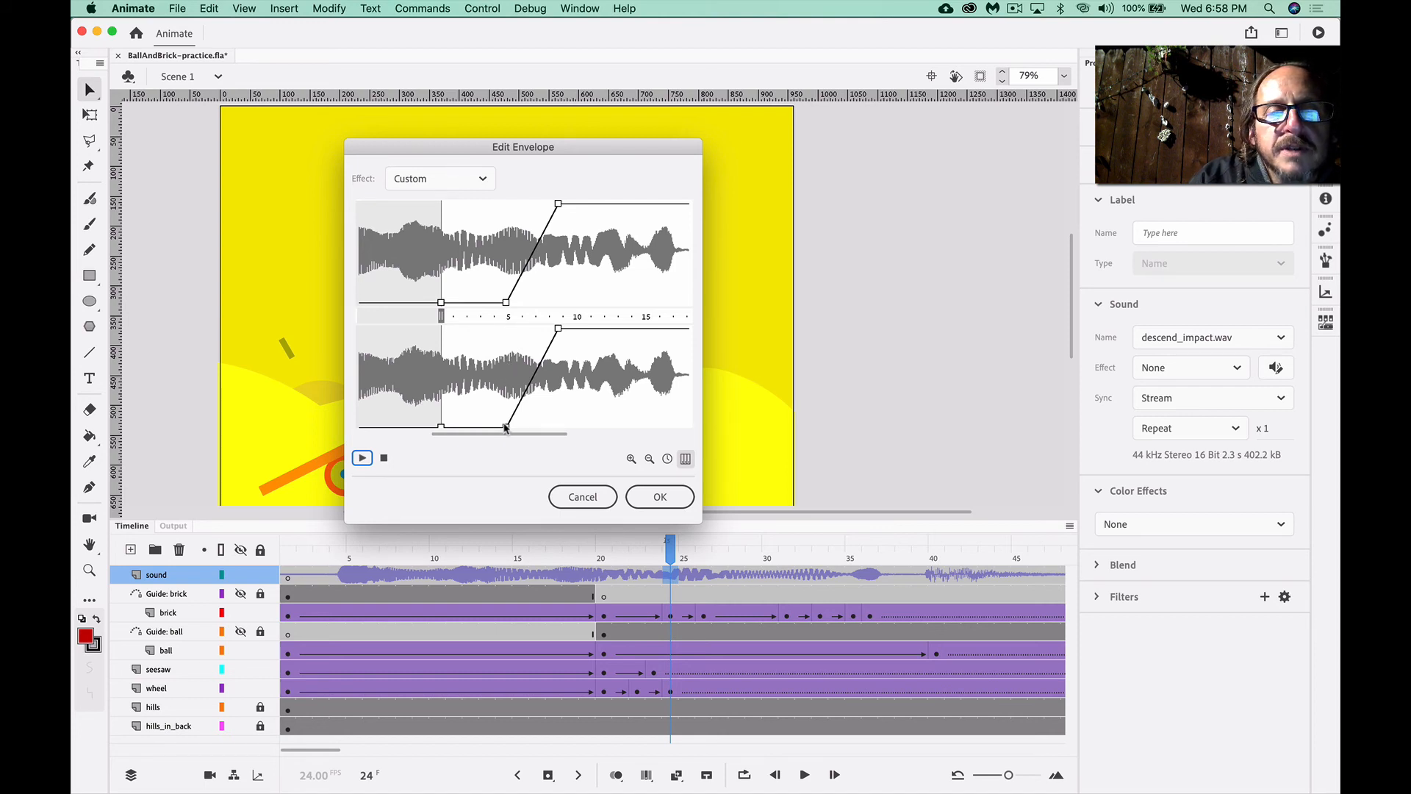
left_click_drag(441, 314, 431, 315)
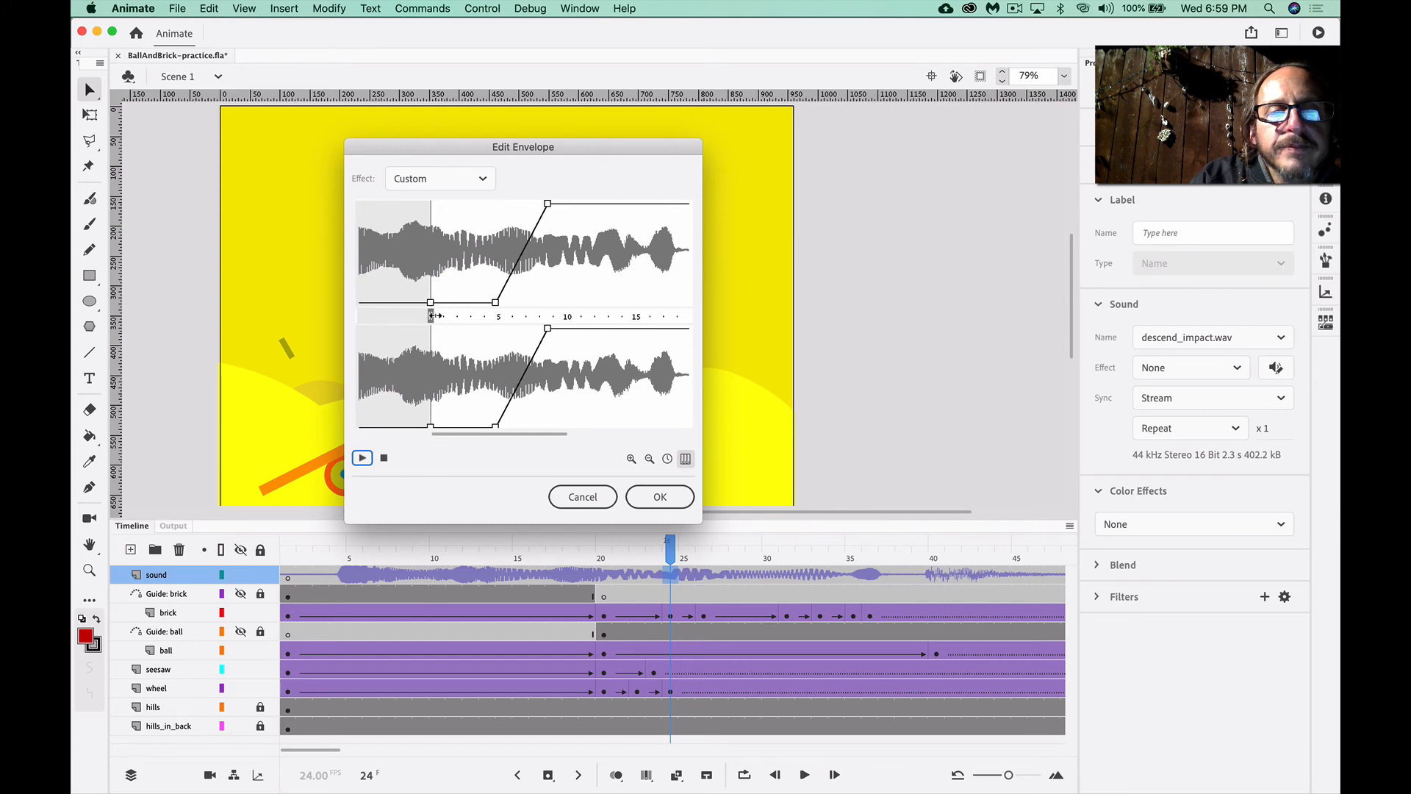
mouse_move(432, 316)
left_mouse_down()
mouse_move(456, 316)
mouse_move(429, 315)
left_mouse_up()
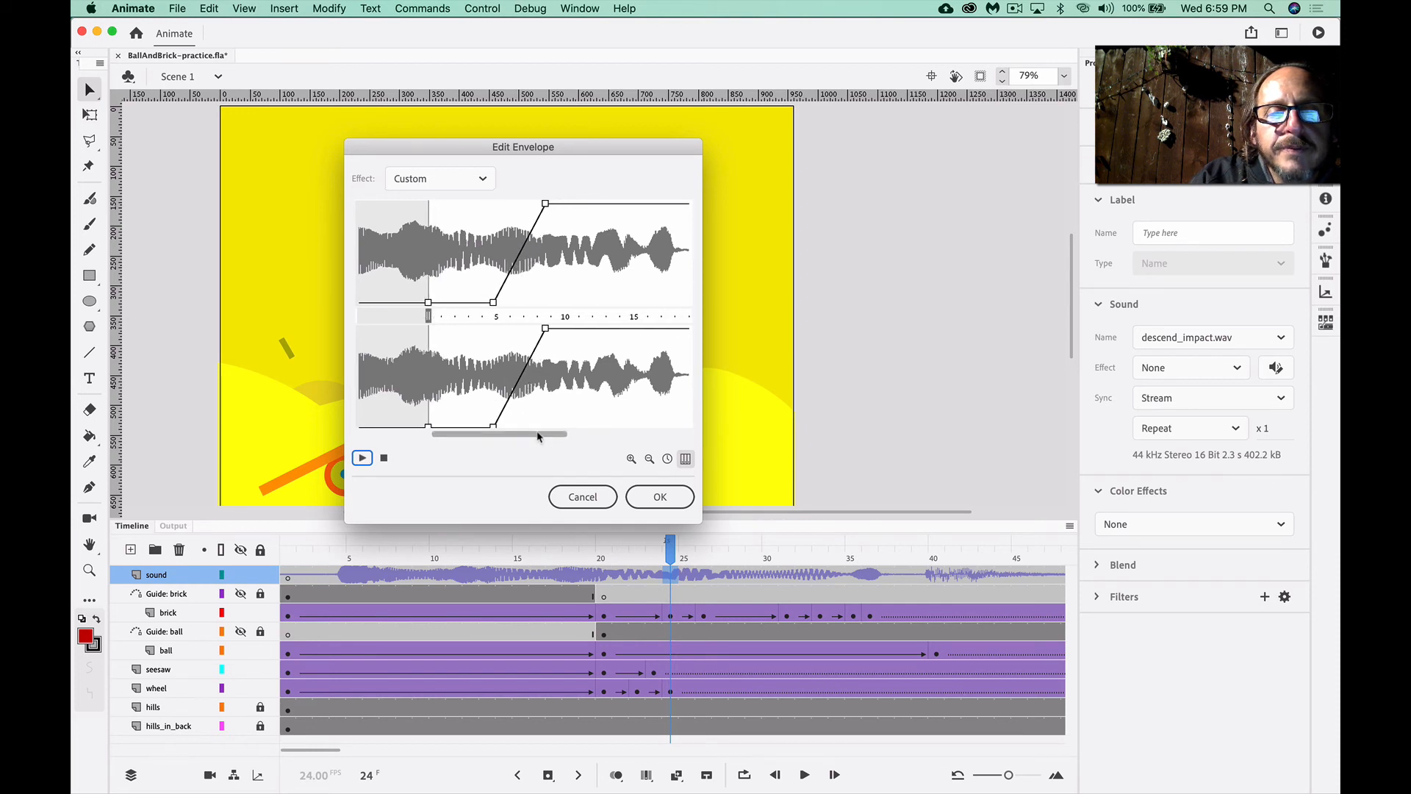
mouse_move(537, 434)
left_mouse_down()
mouse_move(597, 432)
mouse_move(529, 425)
left_mouse_up()
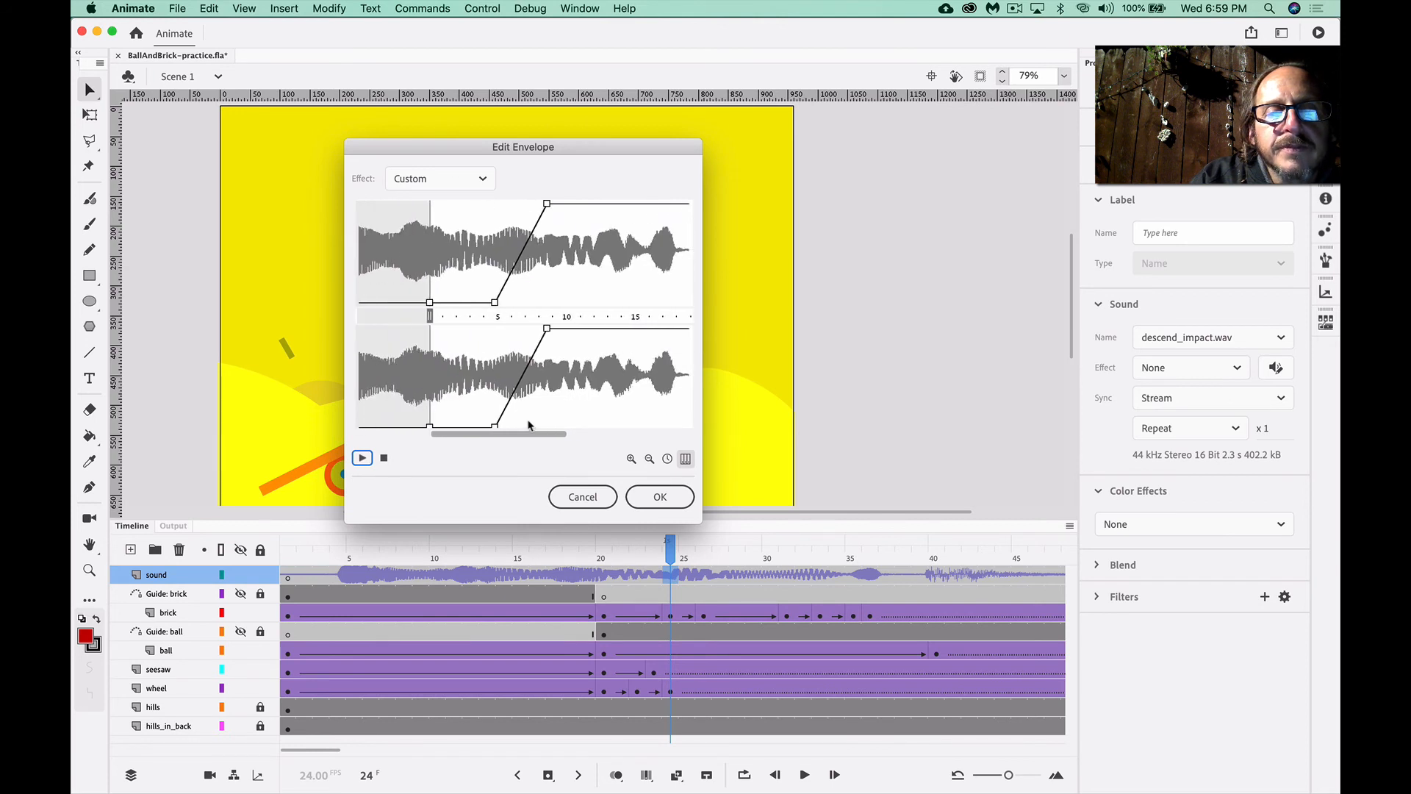
left_click(659, 499)
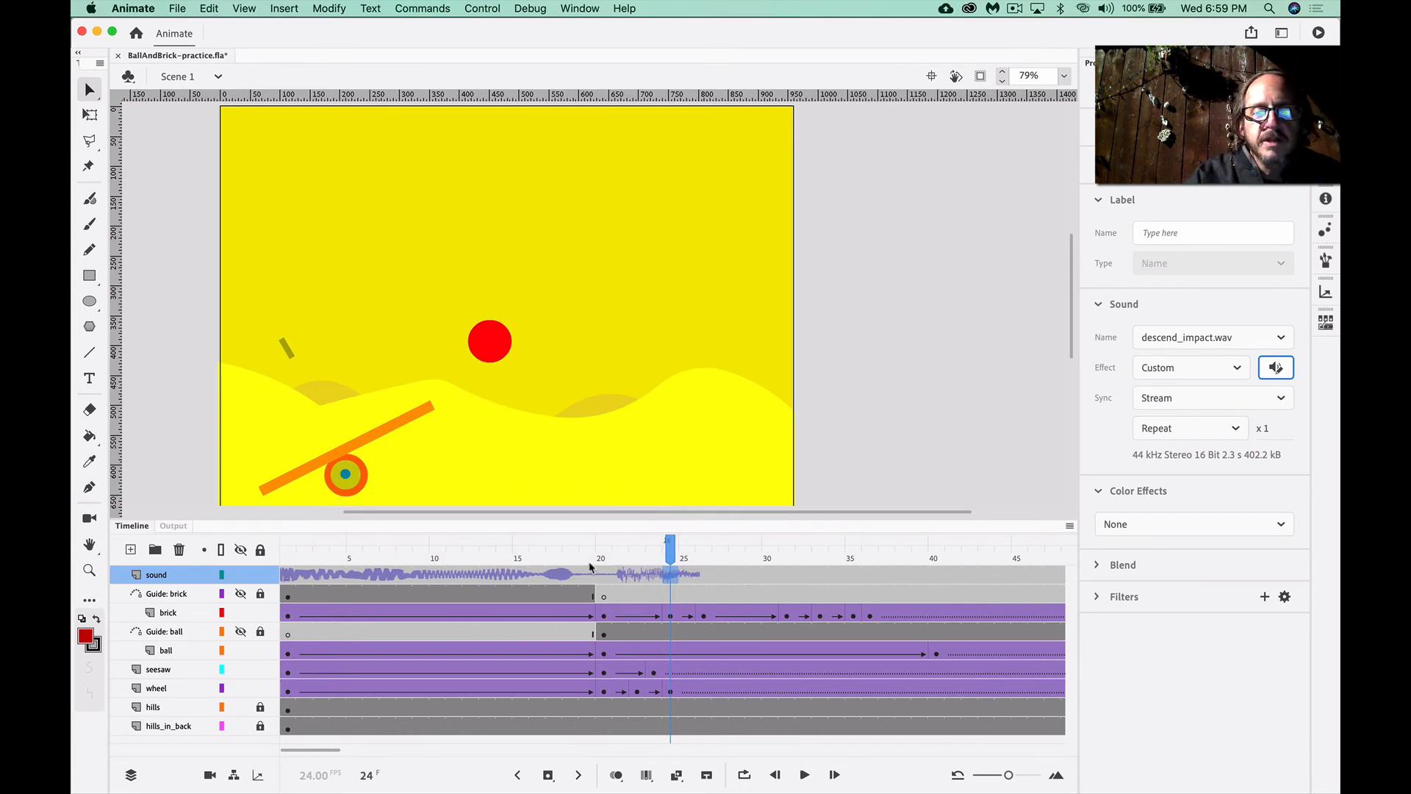
Play the animation from frame 1 and again from about frame 15 to check the edited sound against the impact
left_click_drag(318, 565, 197, 560)
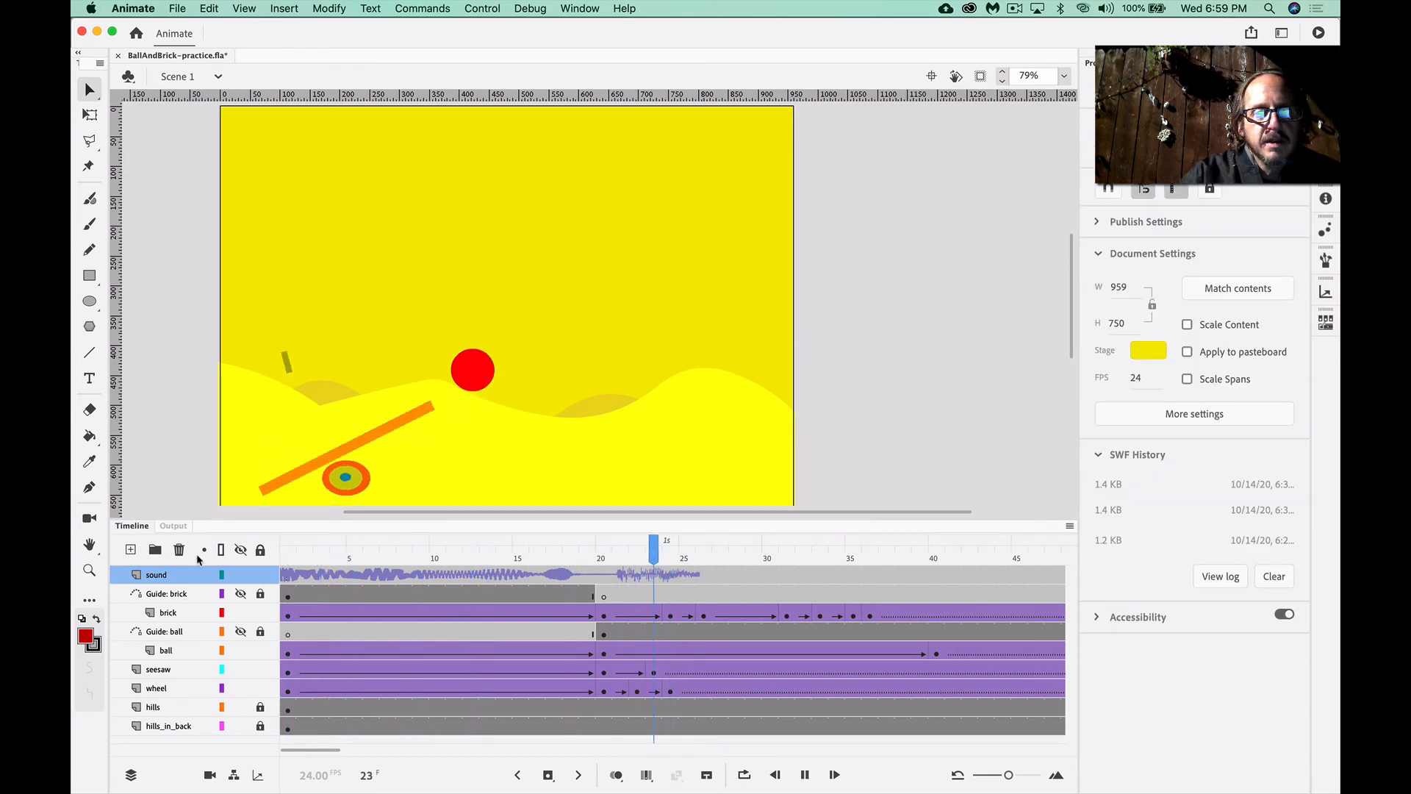
key("Return")
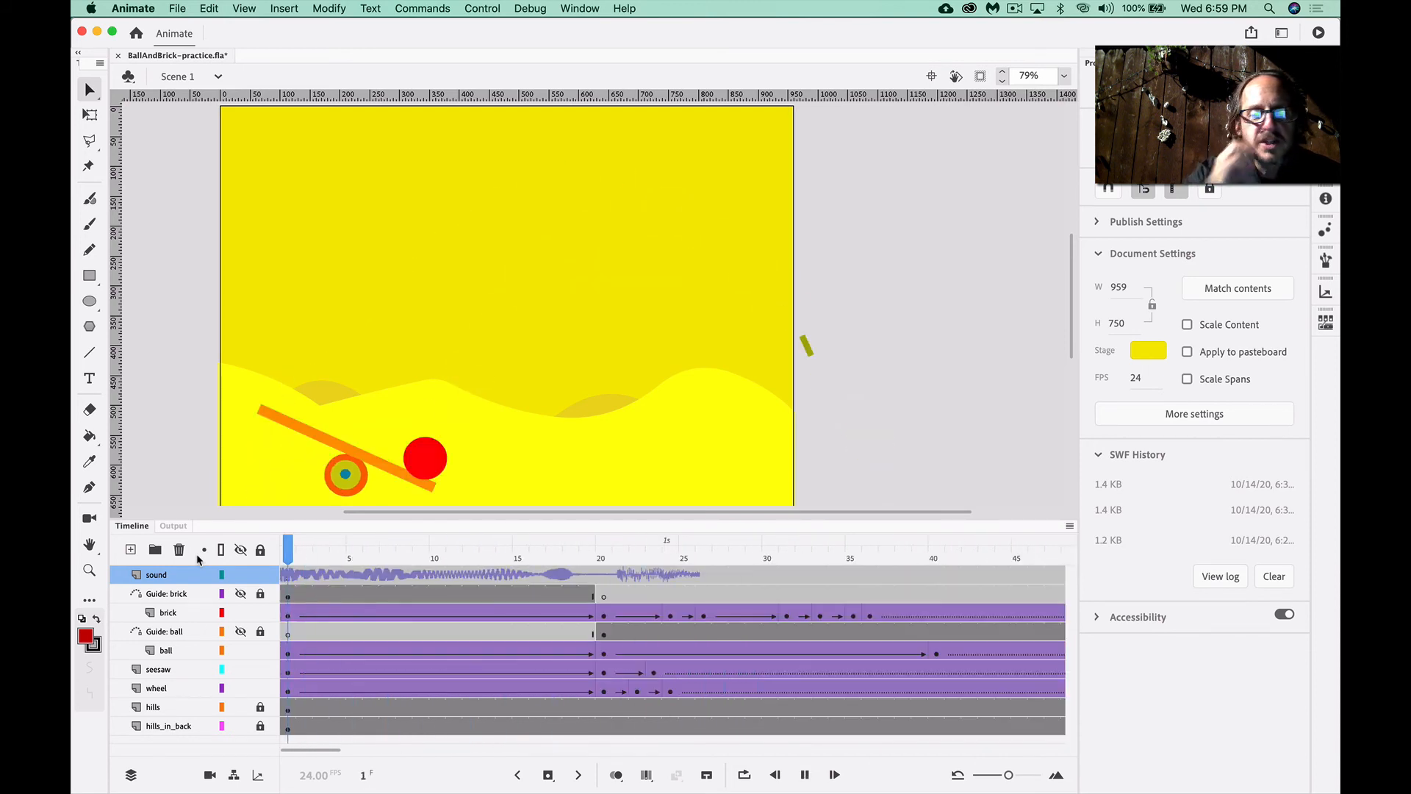
key("Return")
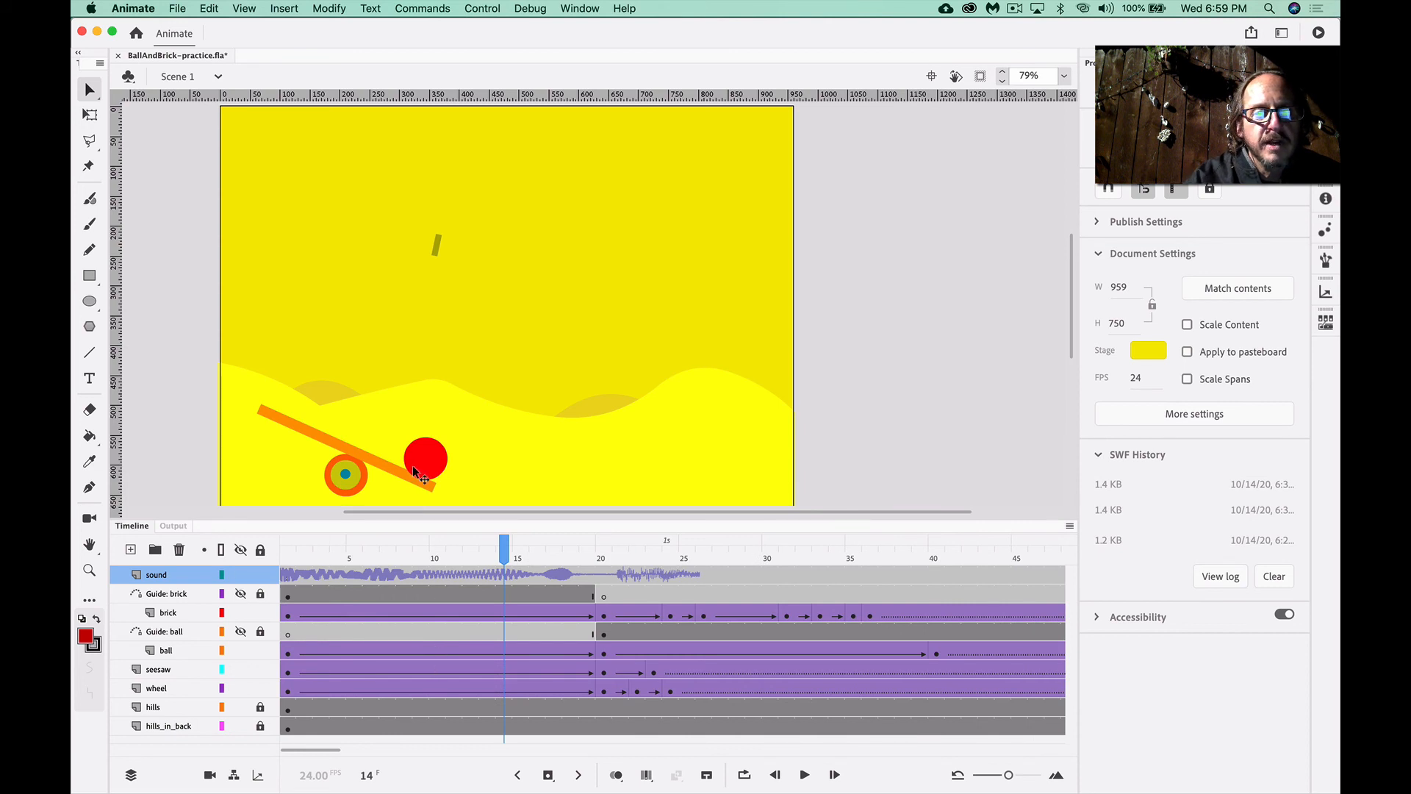
left_click(521, 552)
mouse_move(536, 552)
left_mouse_down()
mouse_move(669, 553)
mouse_move(522, 550)
left_mouse_up()
key("Return")
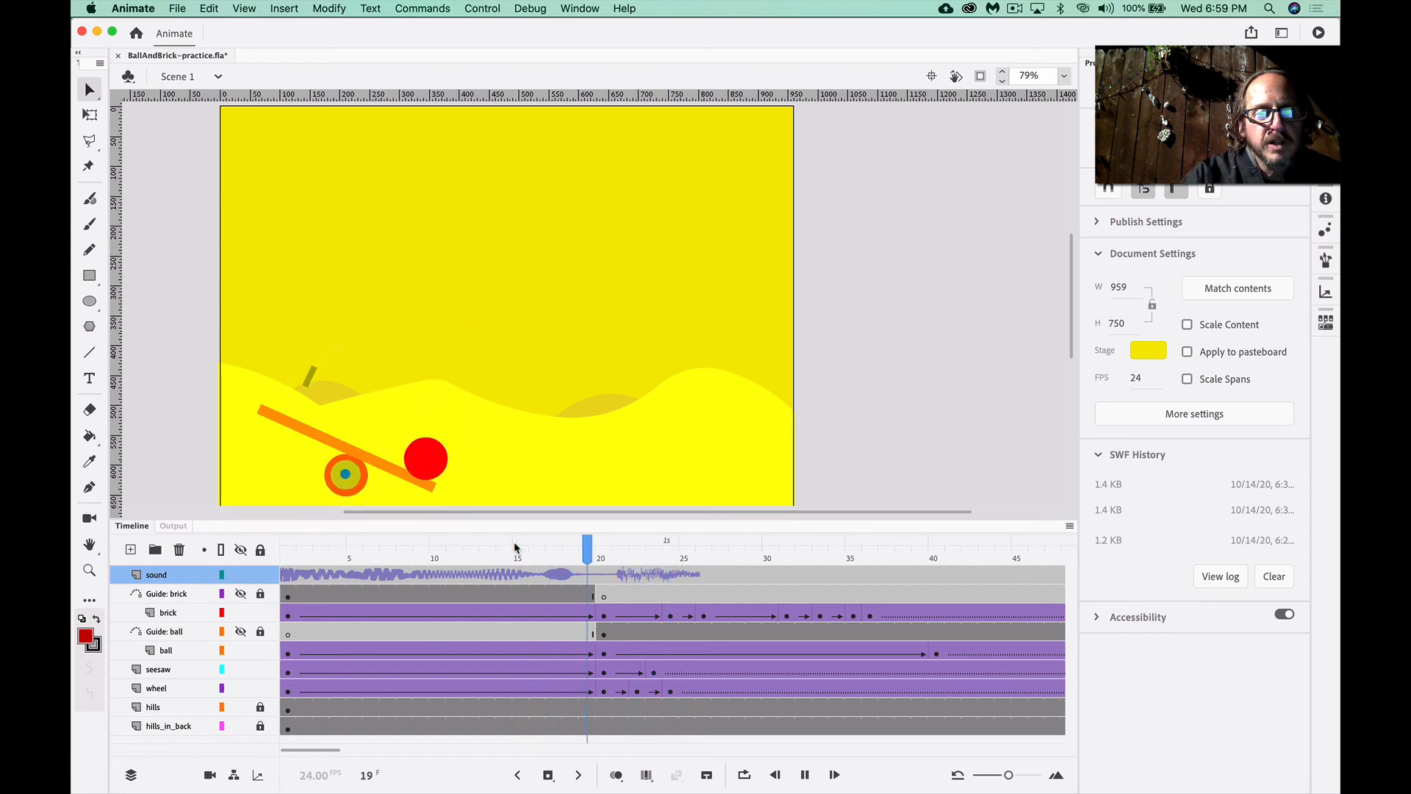
key("Return")
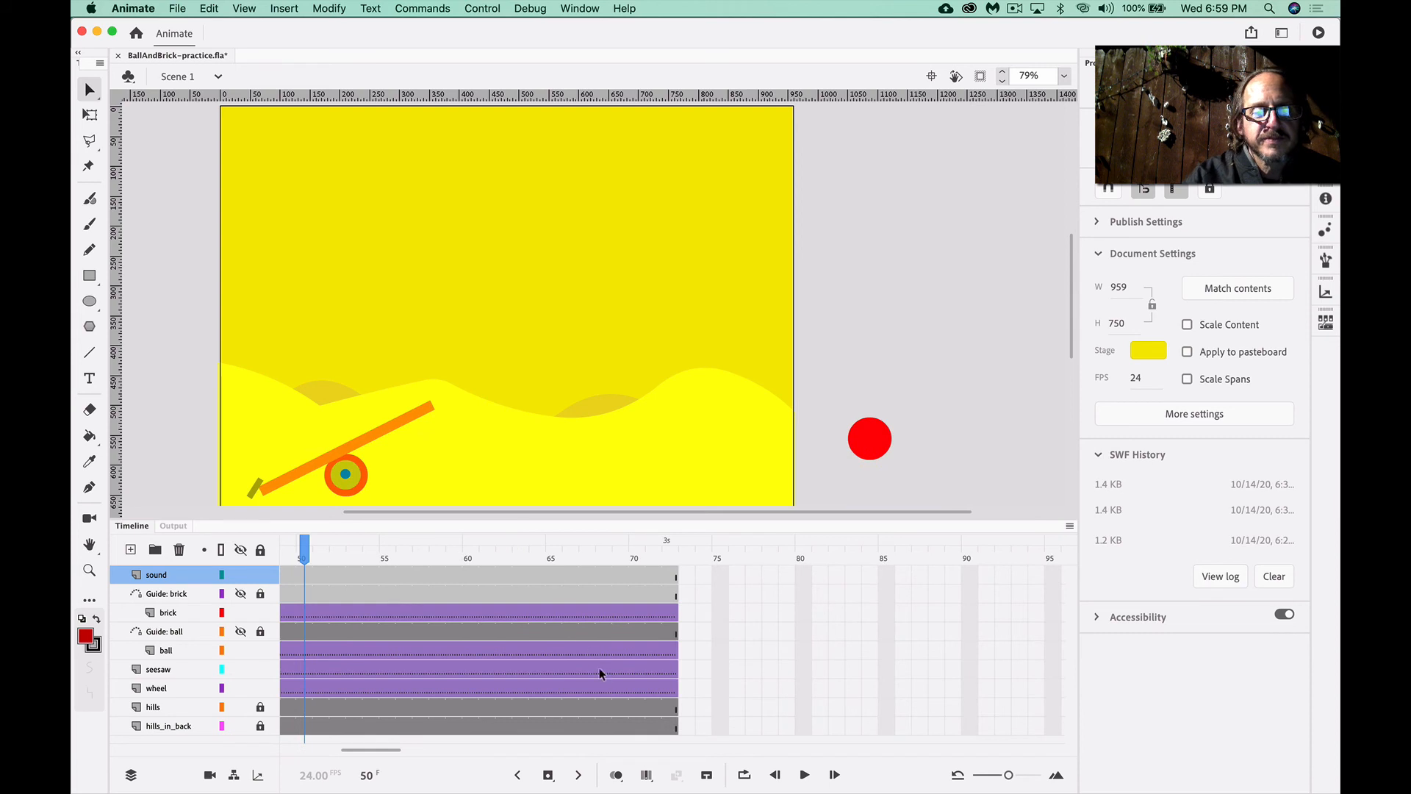
Reopen the envelope of the sound layer's descend_impact.wav and extend its trimmed end to about frame 30
scroll(551, 686, "left", 10)
left_click(666, 583)
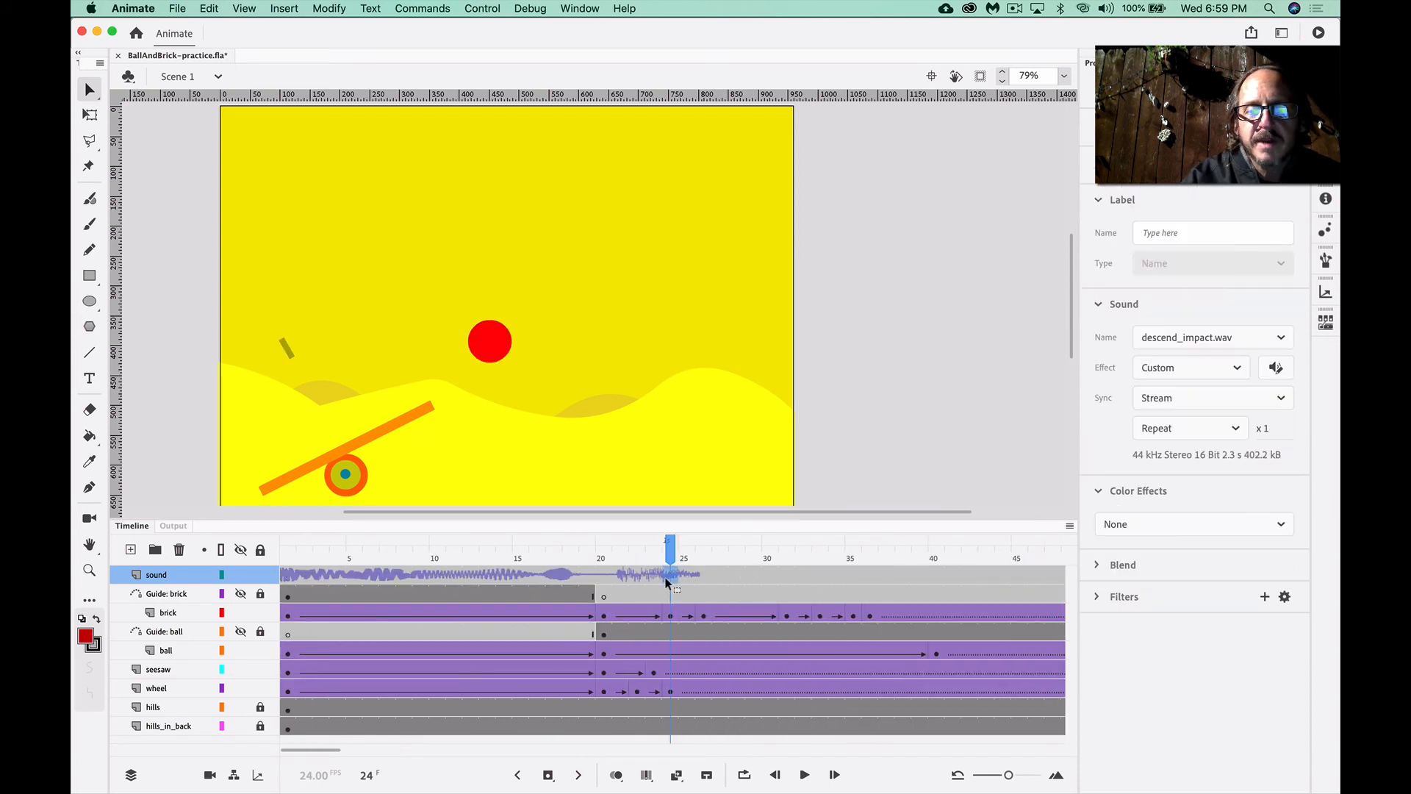
left_click(1274, 367)
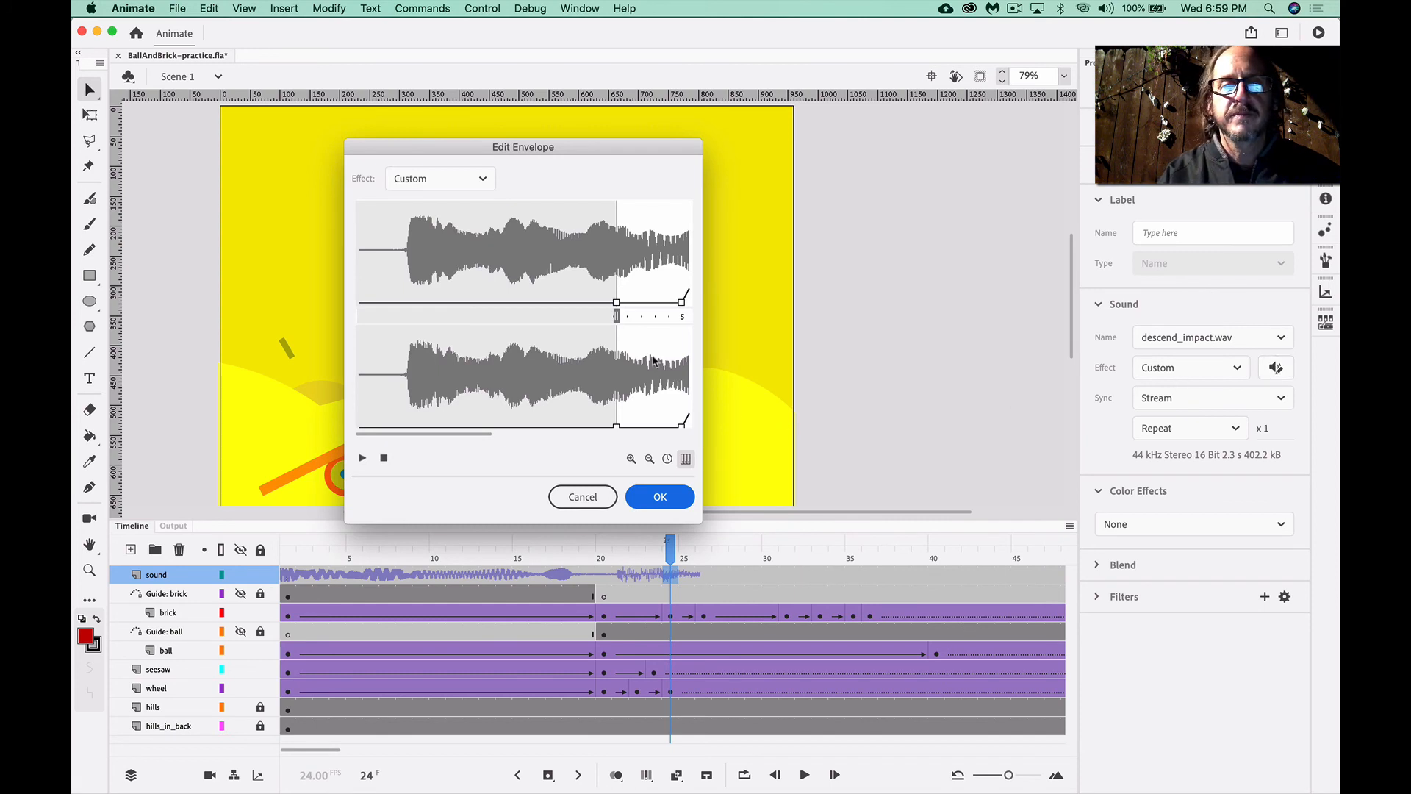
scroll(579, 379, "right", 5)
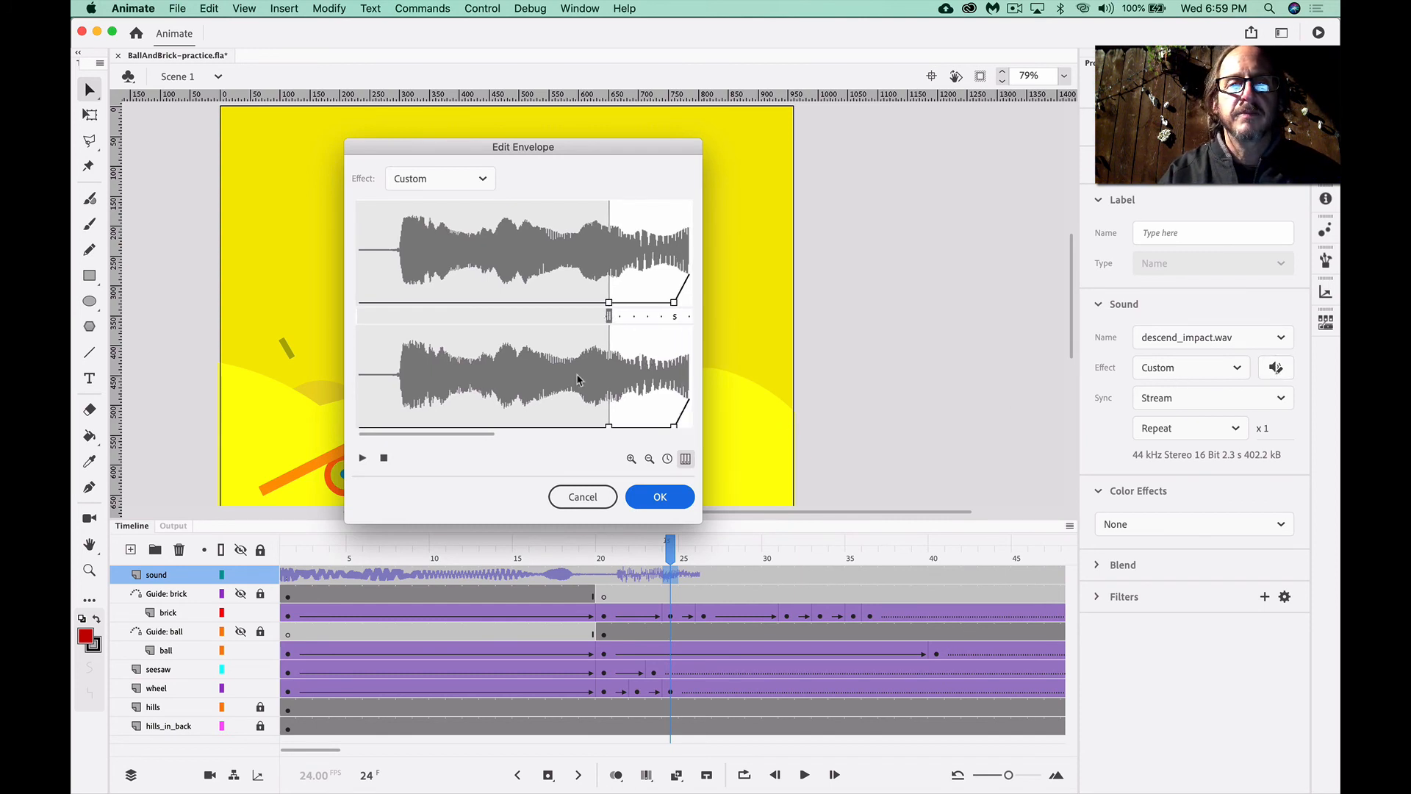
scroll(578, 379, "right", 8)
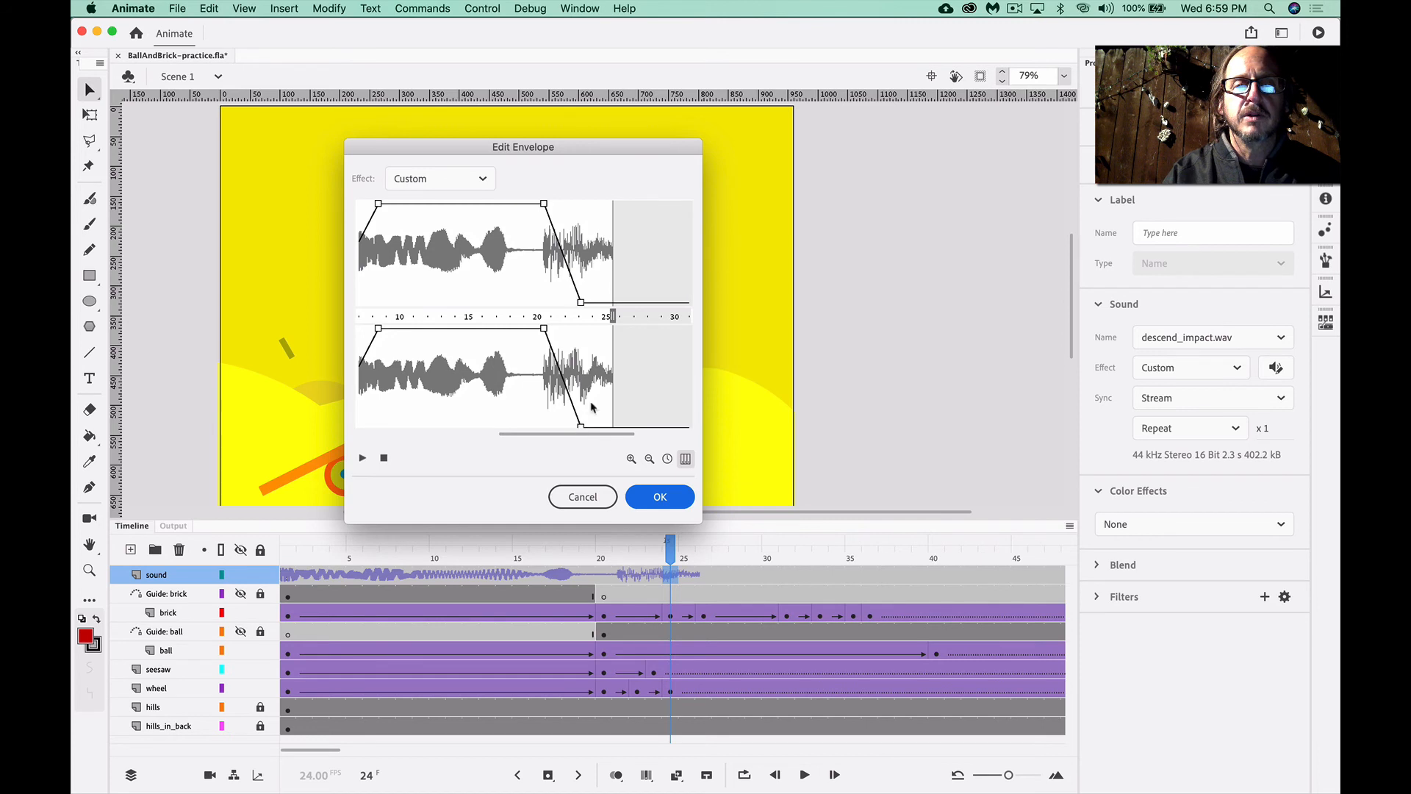
left_click_drag(612, 316, 675, 316)
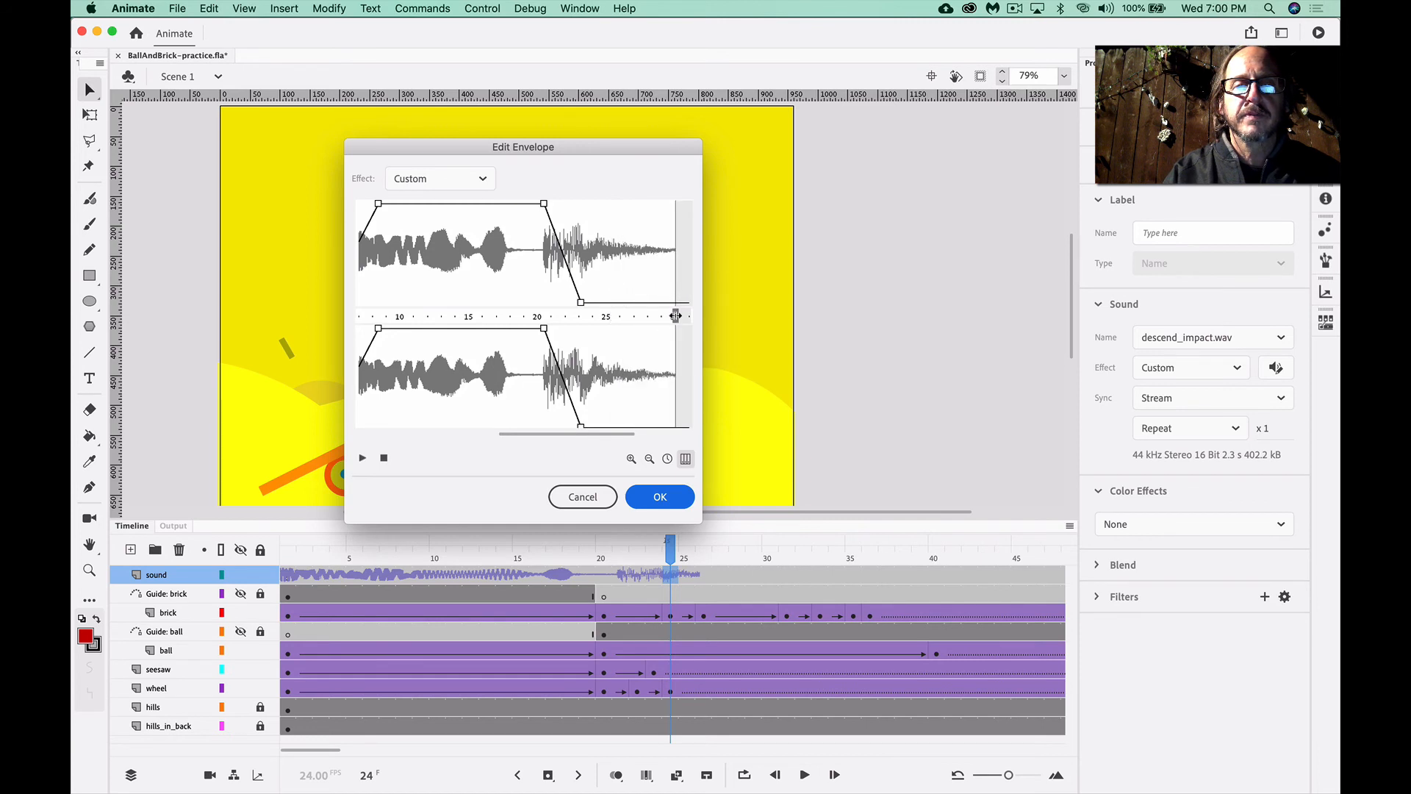
left_click(580, 422)
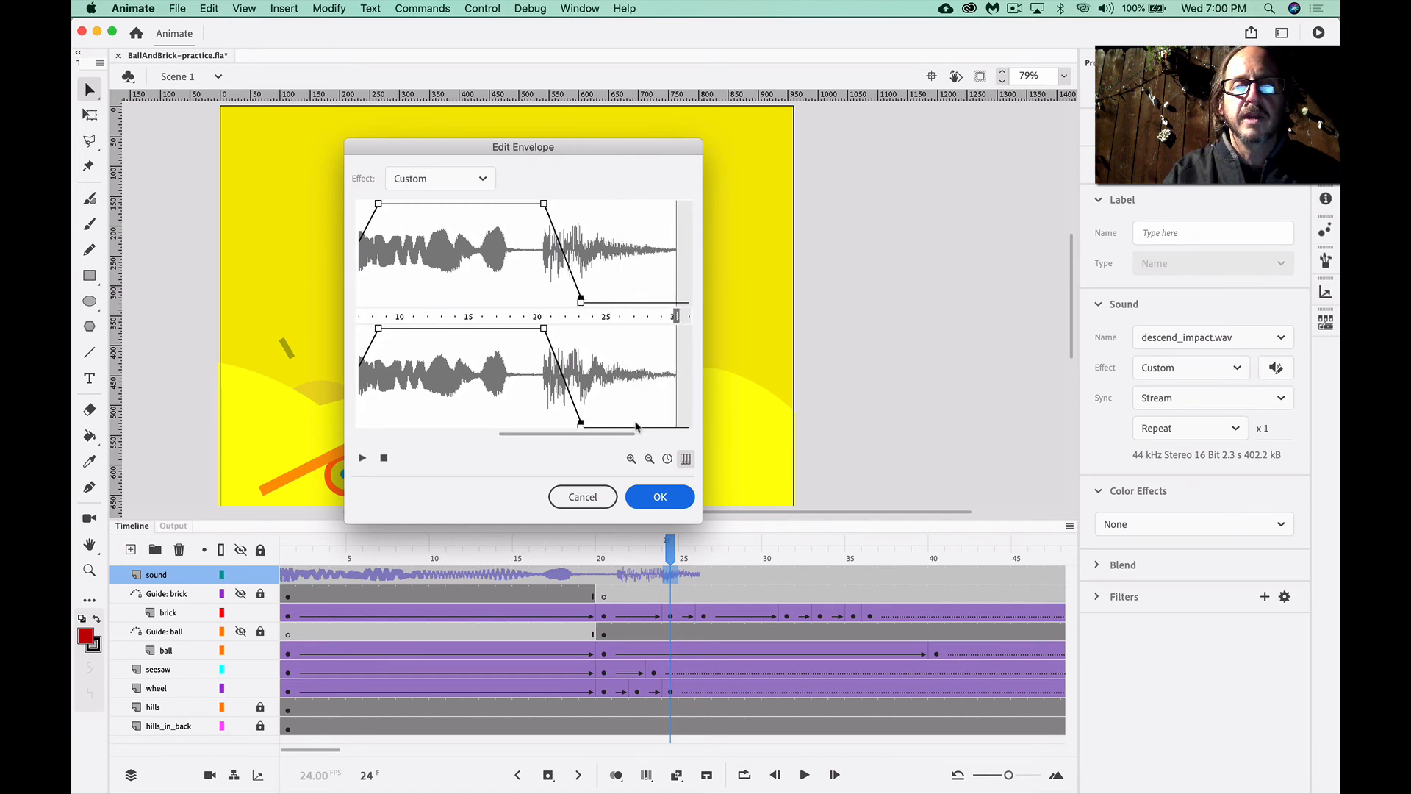
left_click_drag(591, 421, 570, 493)
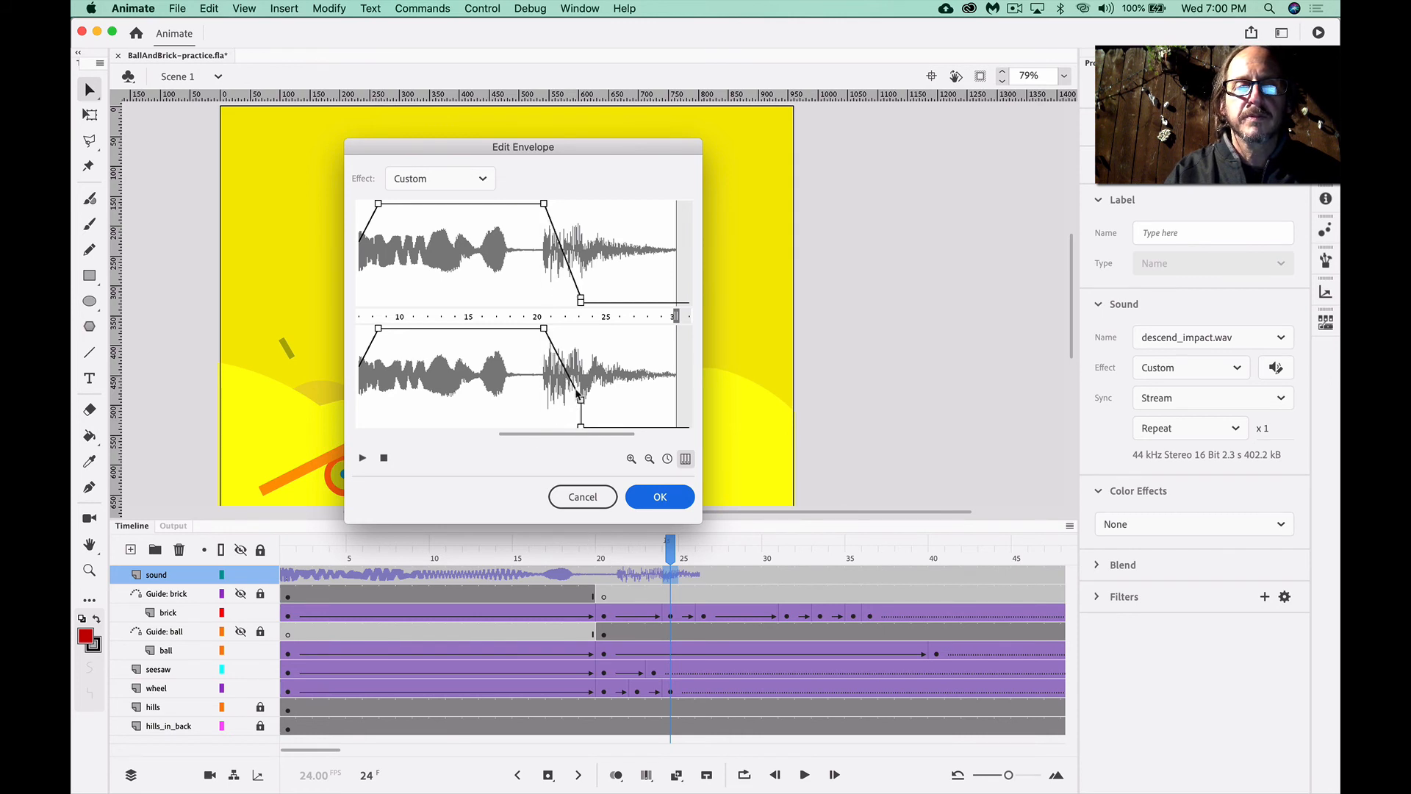
left_click_drag(581, 399, 526, 515)
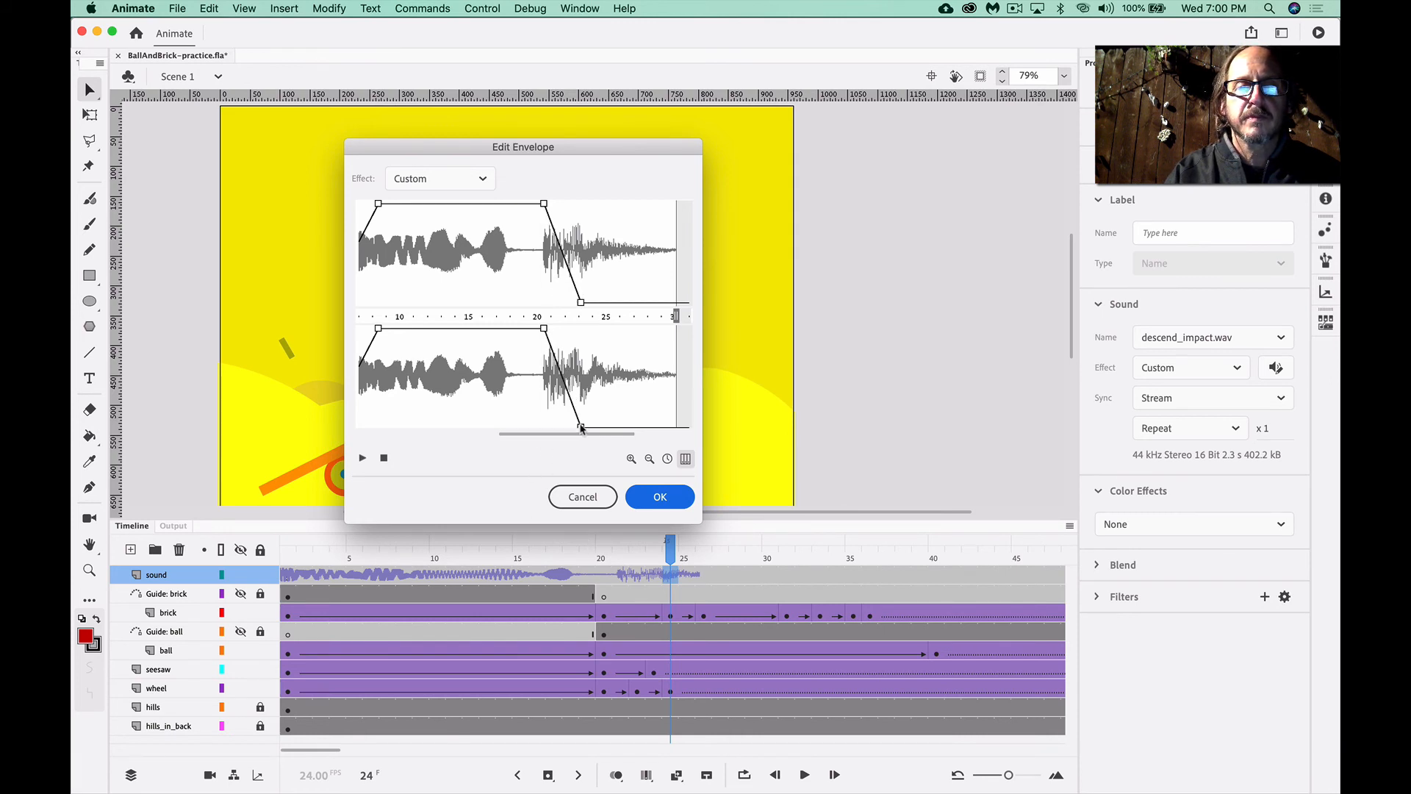
Move the fade-out on both channels to run from about frame 26 to frame 29, remove stray envelope points, and preview the sound
mouse_move(580, 424)
left_mouse_down()
mouse_move(620, 404)
mouse_move(593, 401)
left_mouse_up()
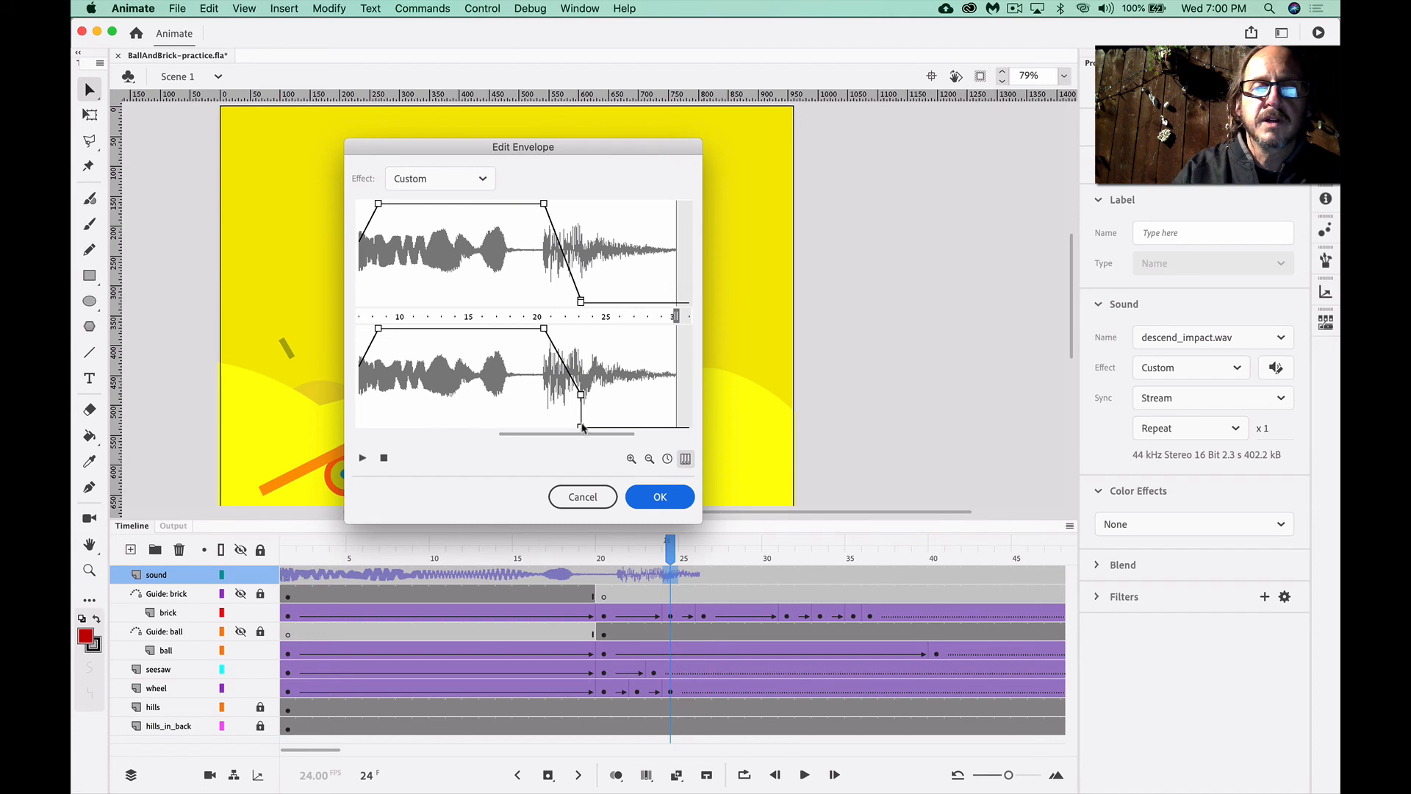
left_click_drag(582, 428, 660, 433)
left_click_drag(581, 395, 578, 361)
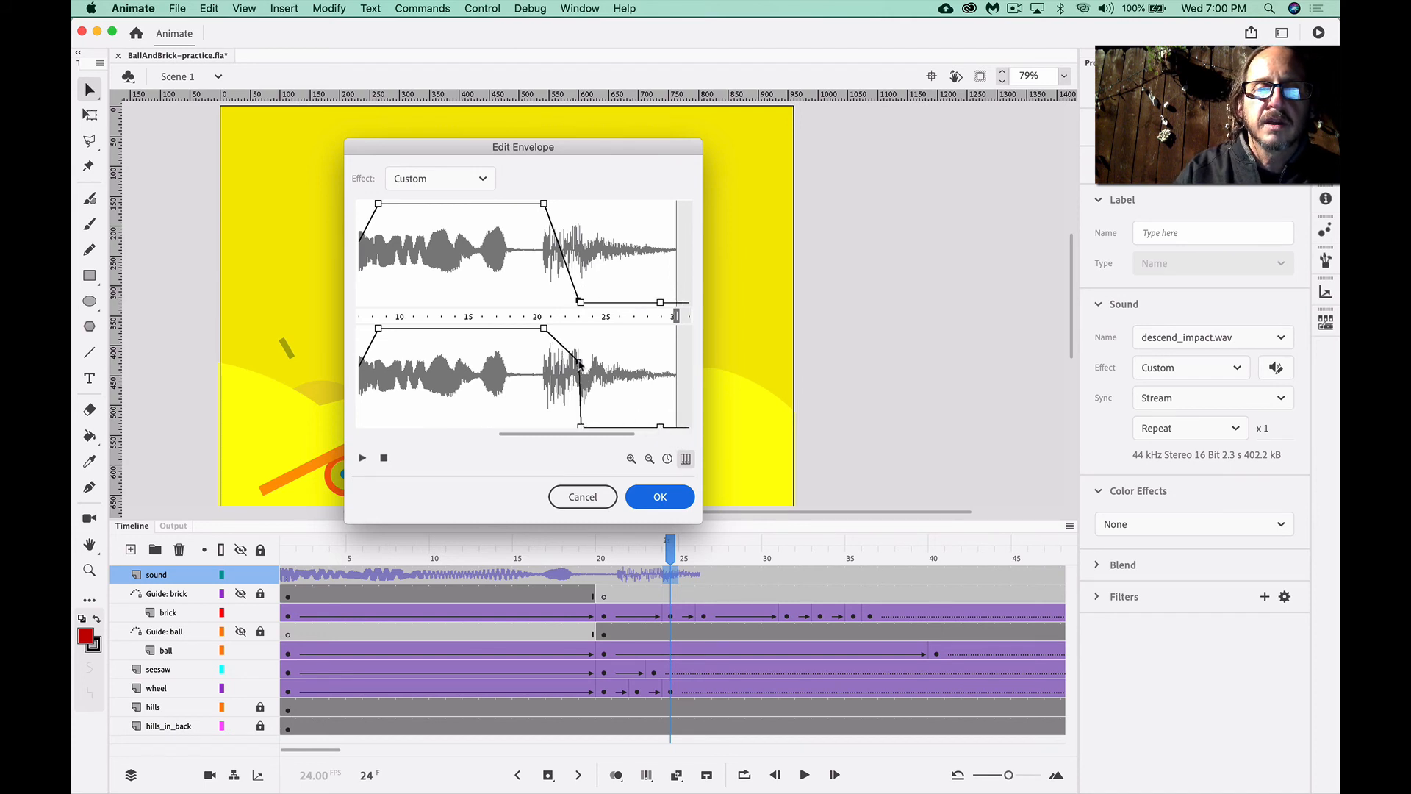
left_click_drag(580, 427, 638, 537)
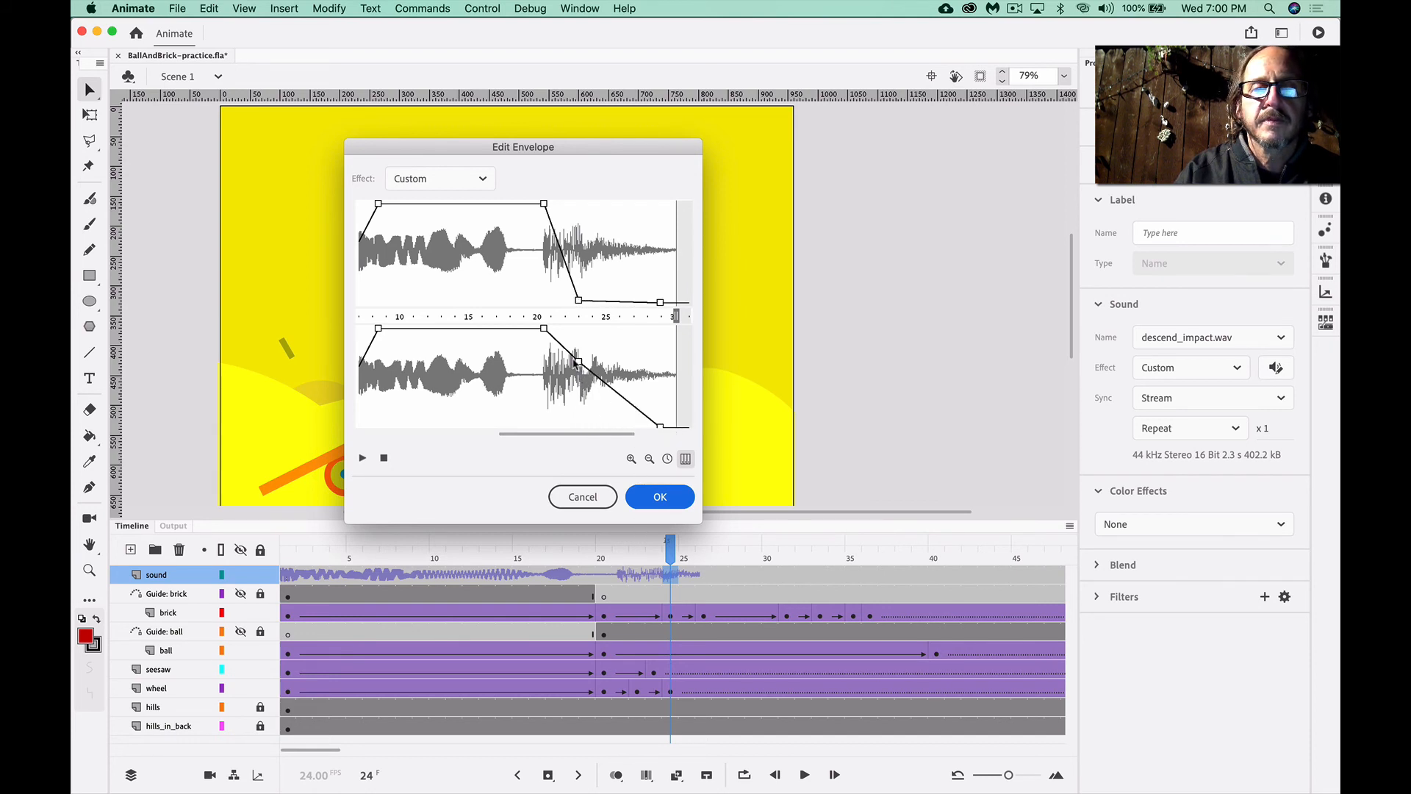
left_click_drag(578, 361, 572, 505)
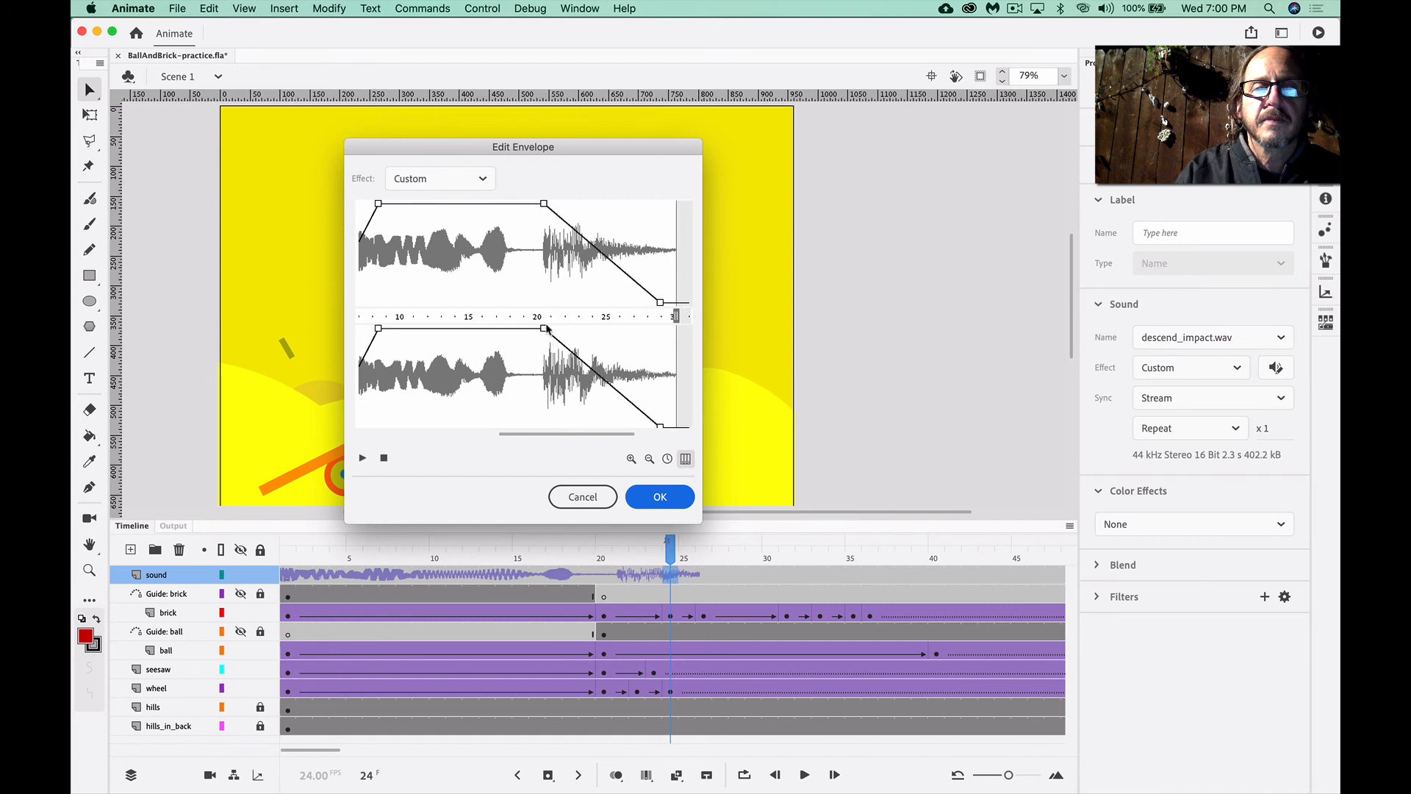
left_click_drag(546, 329, 621, 331)
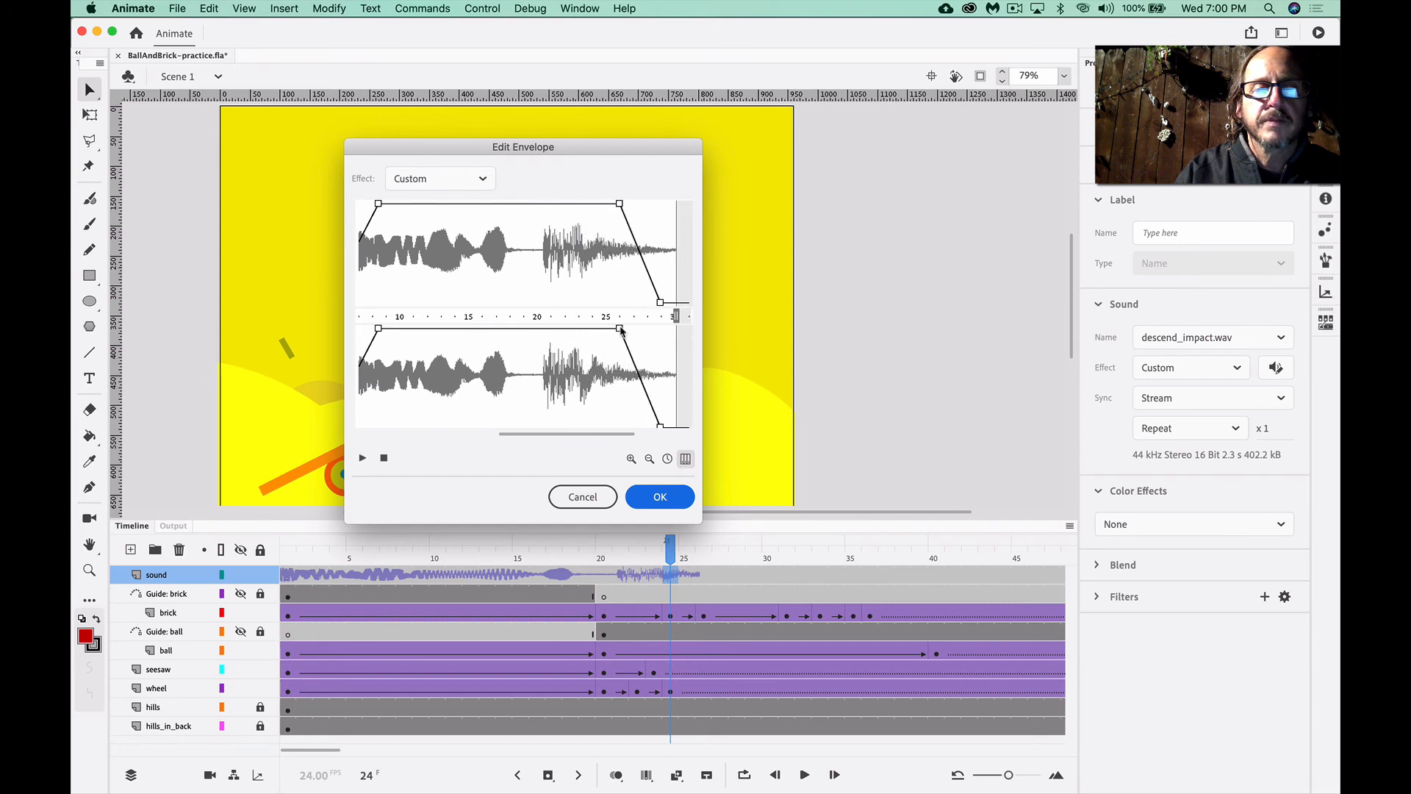
left_click(362, 459)
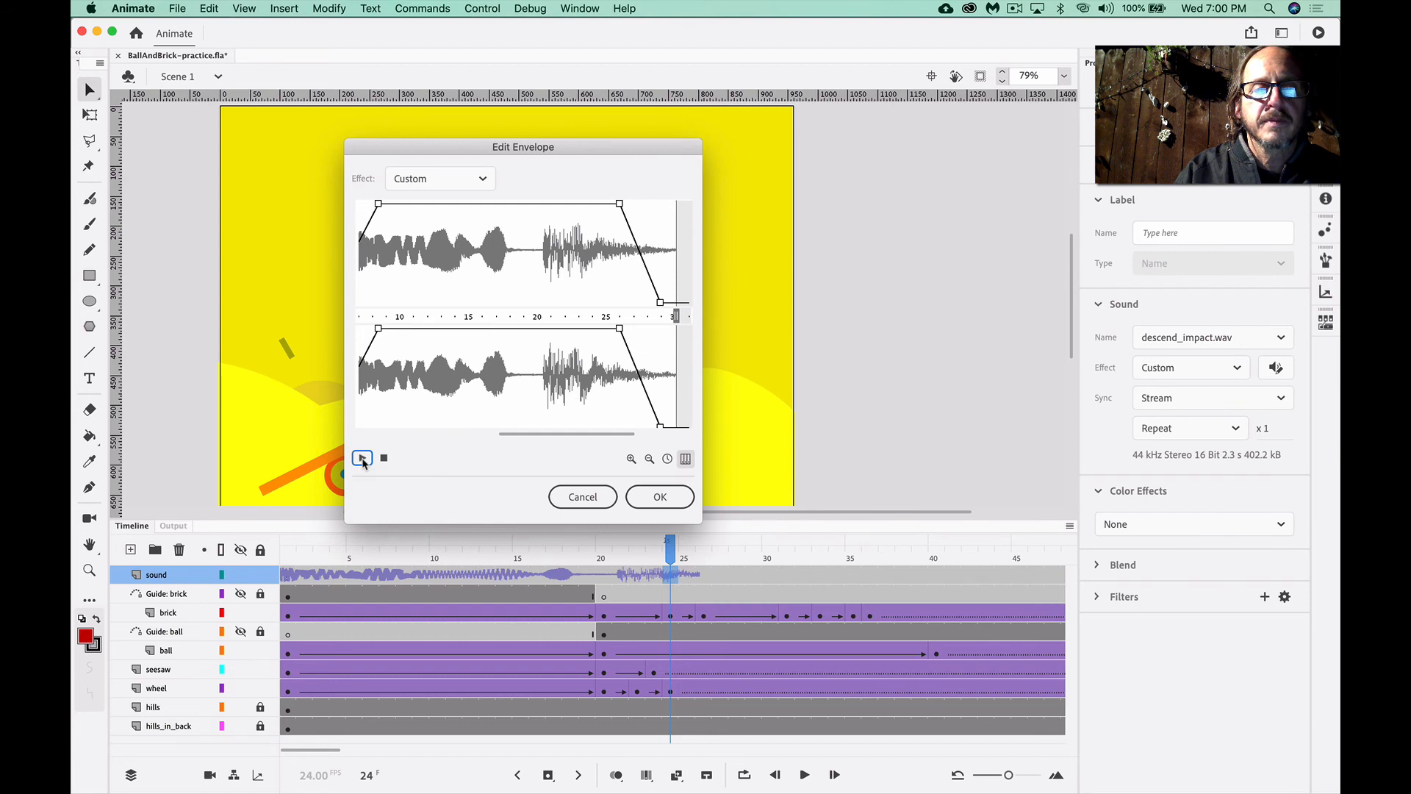
Apply the envelope changes and play the animation from frame 1 to check the sound
left_click(673, 494)
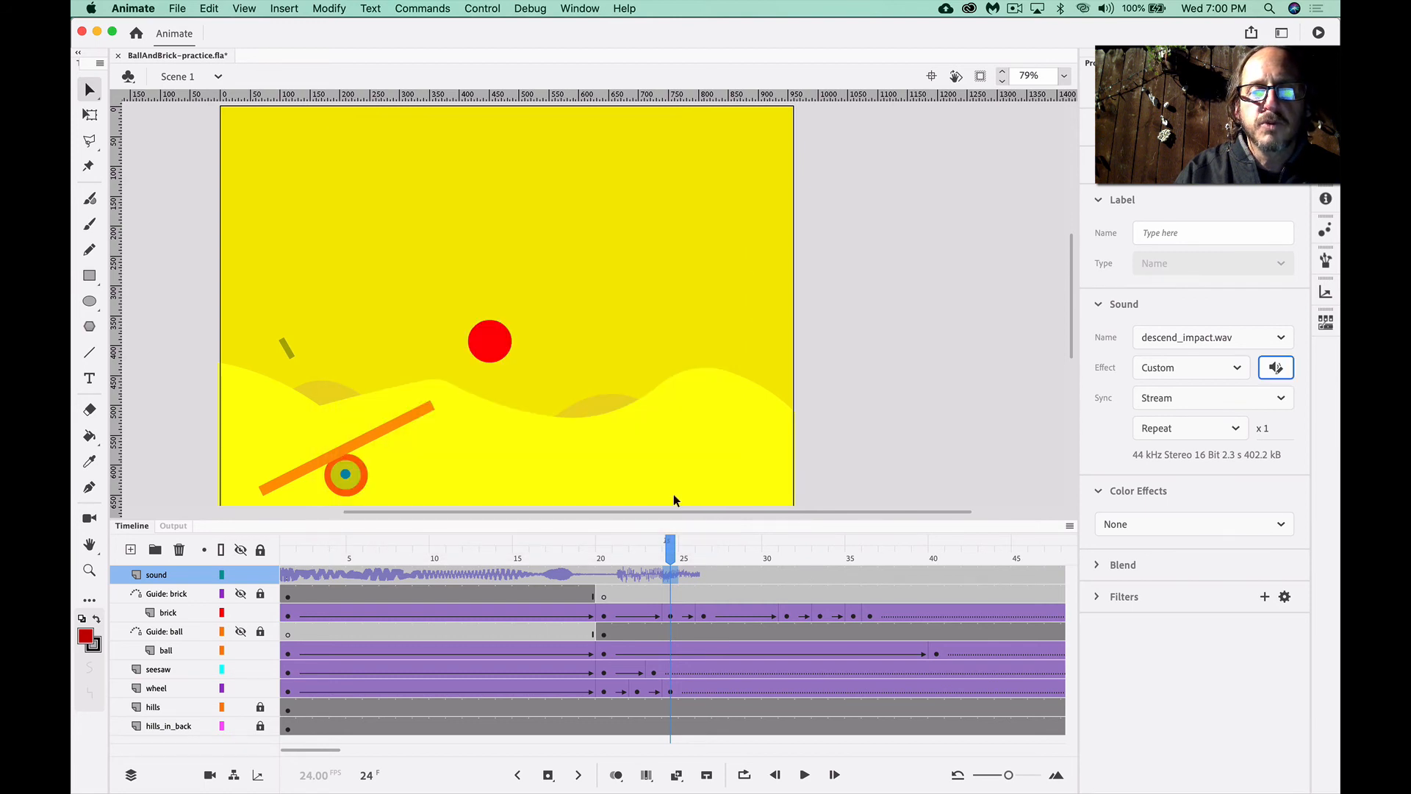
left_click_drag(667, 558, 218, 550)
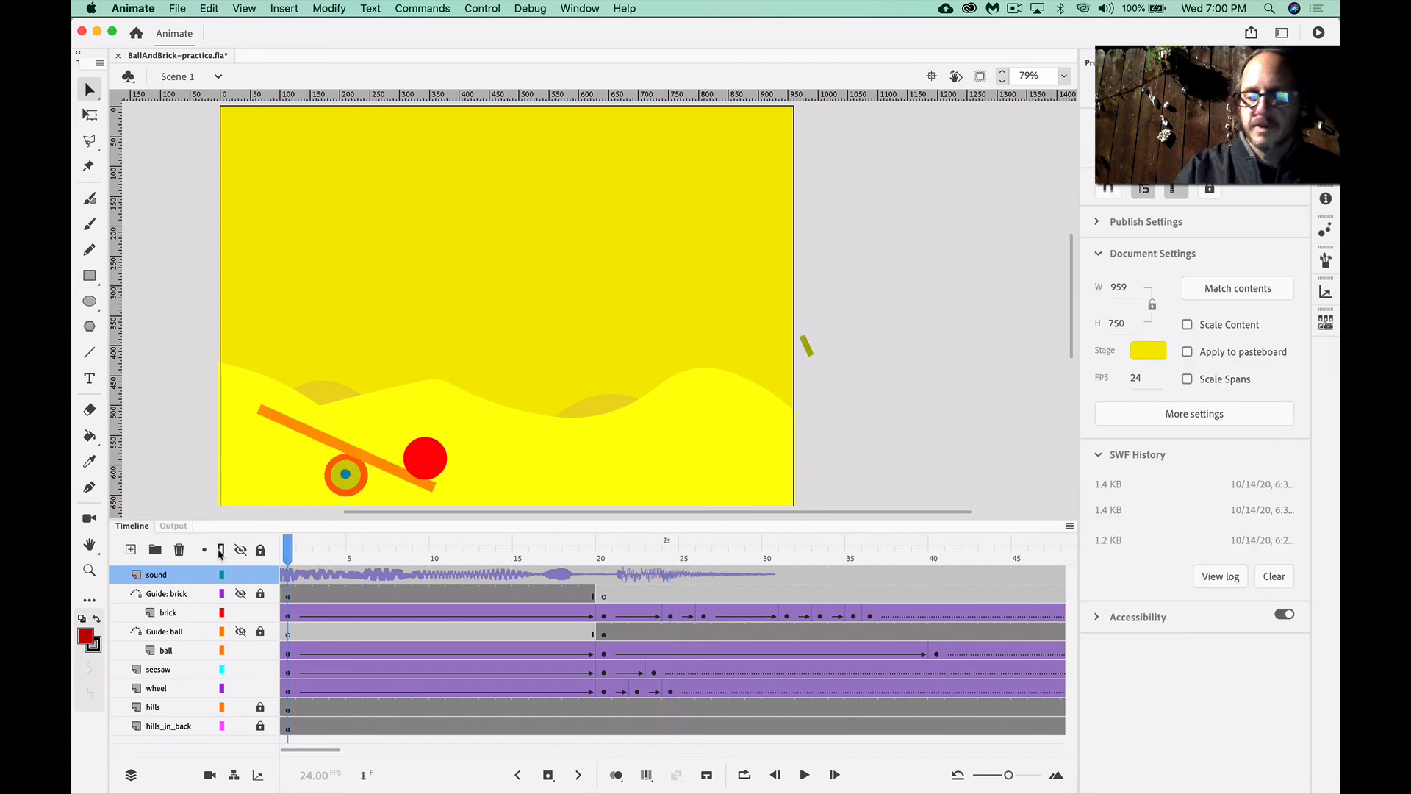
key("Return")
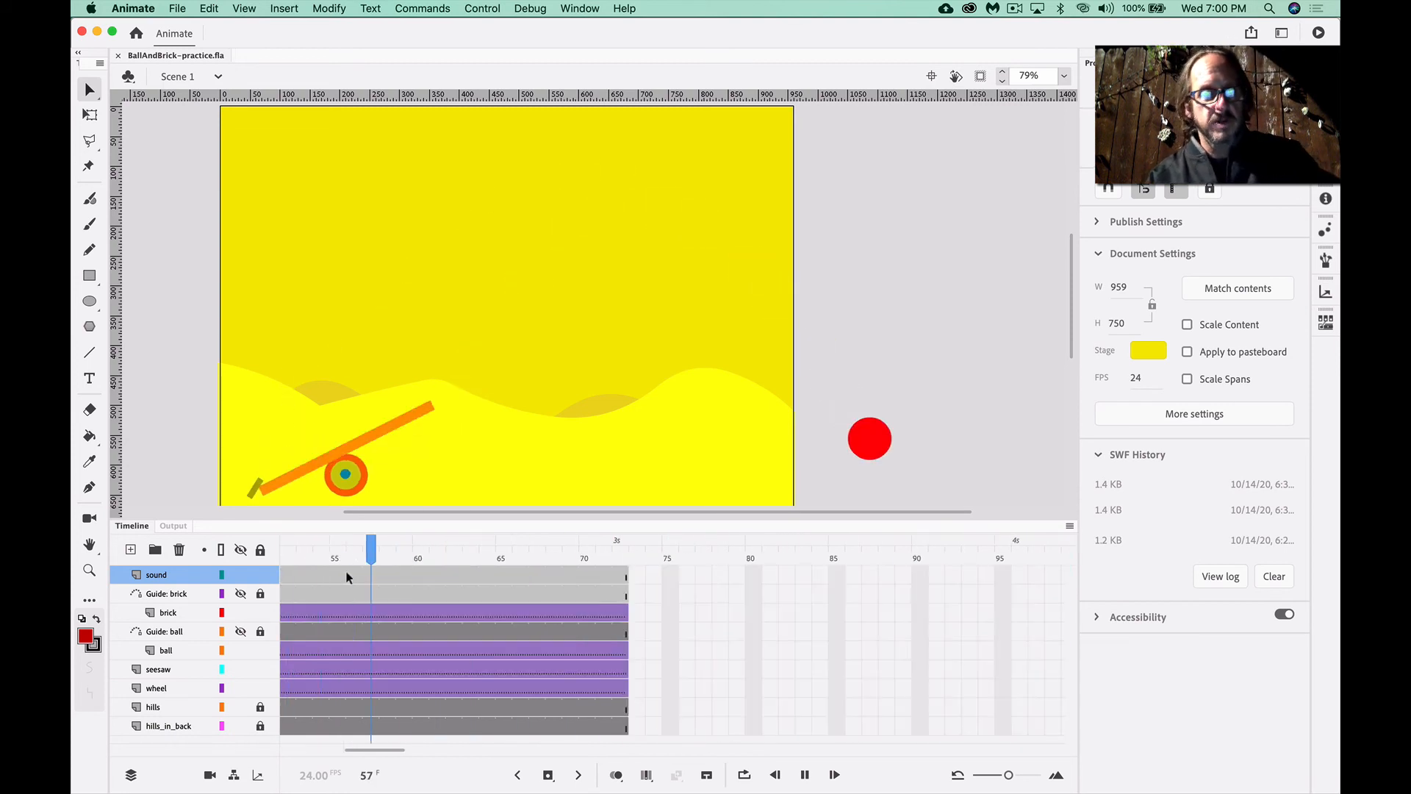
Save the file, stop the playback, and rename the sound layer as whistle
key("super+s")
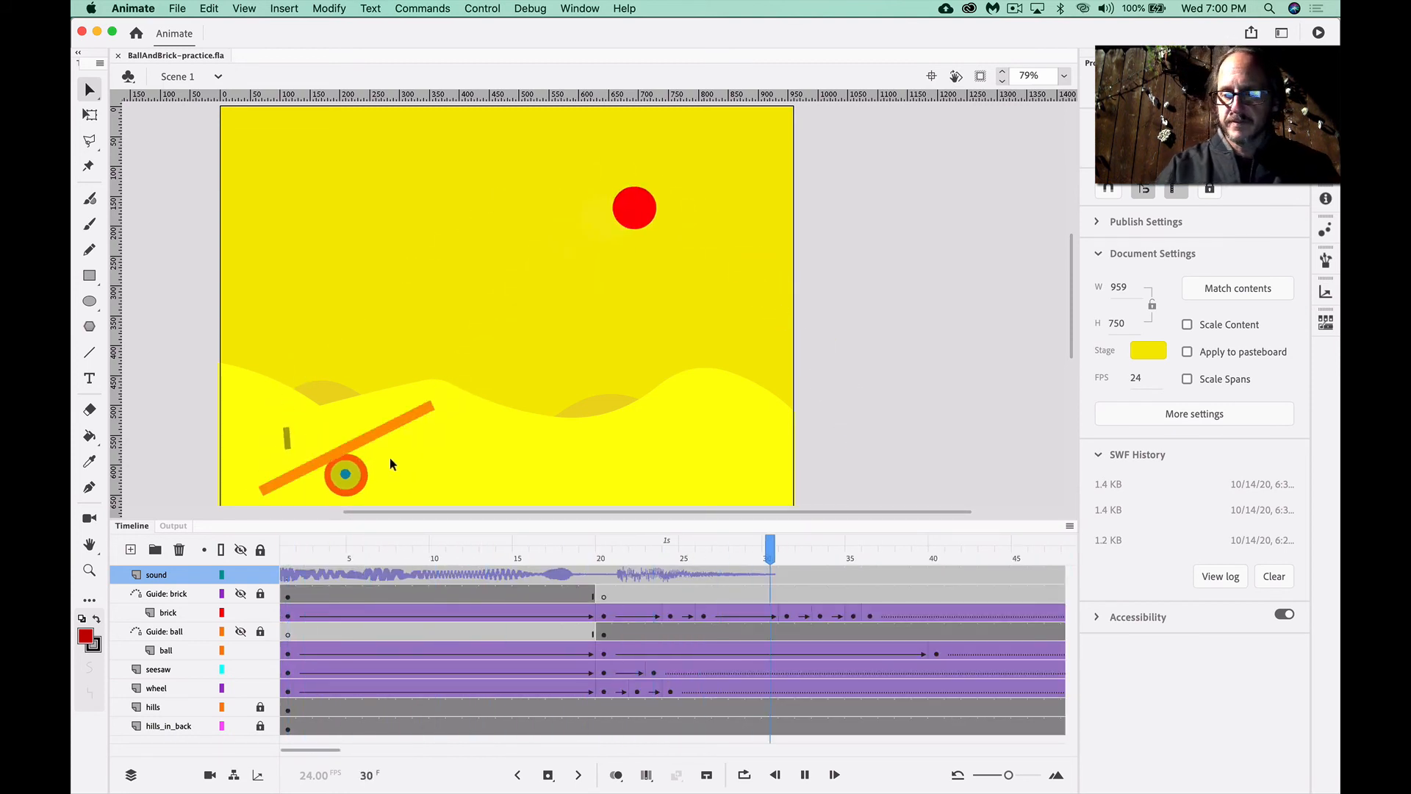
key("Return")
double_click(161, 580)
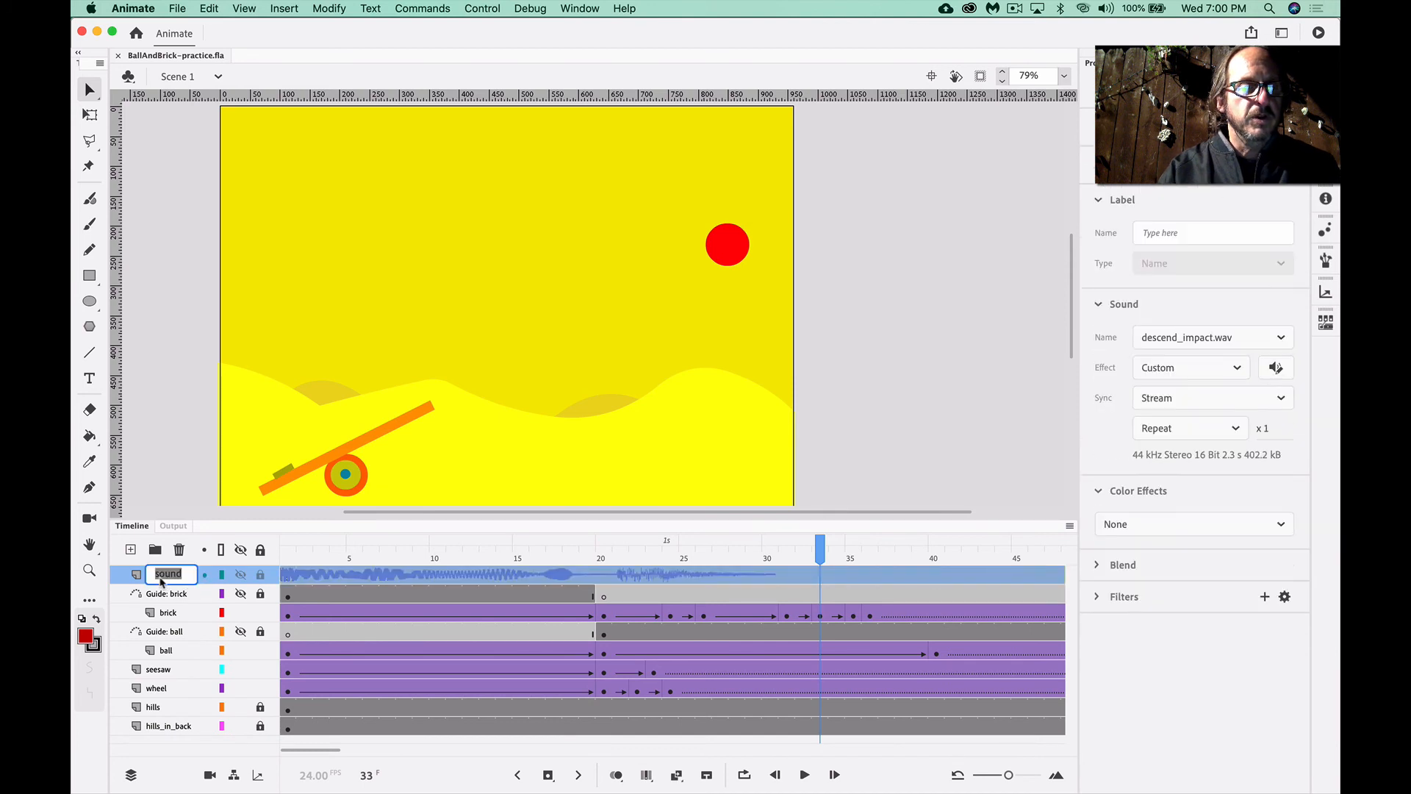
type("W")
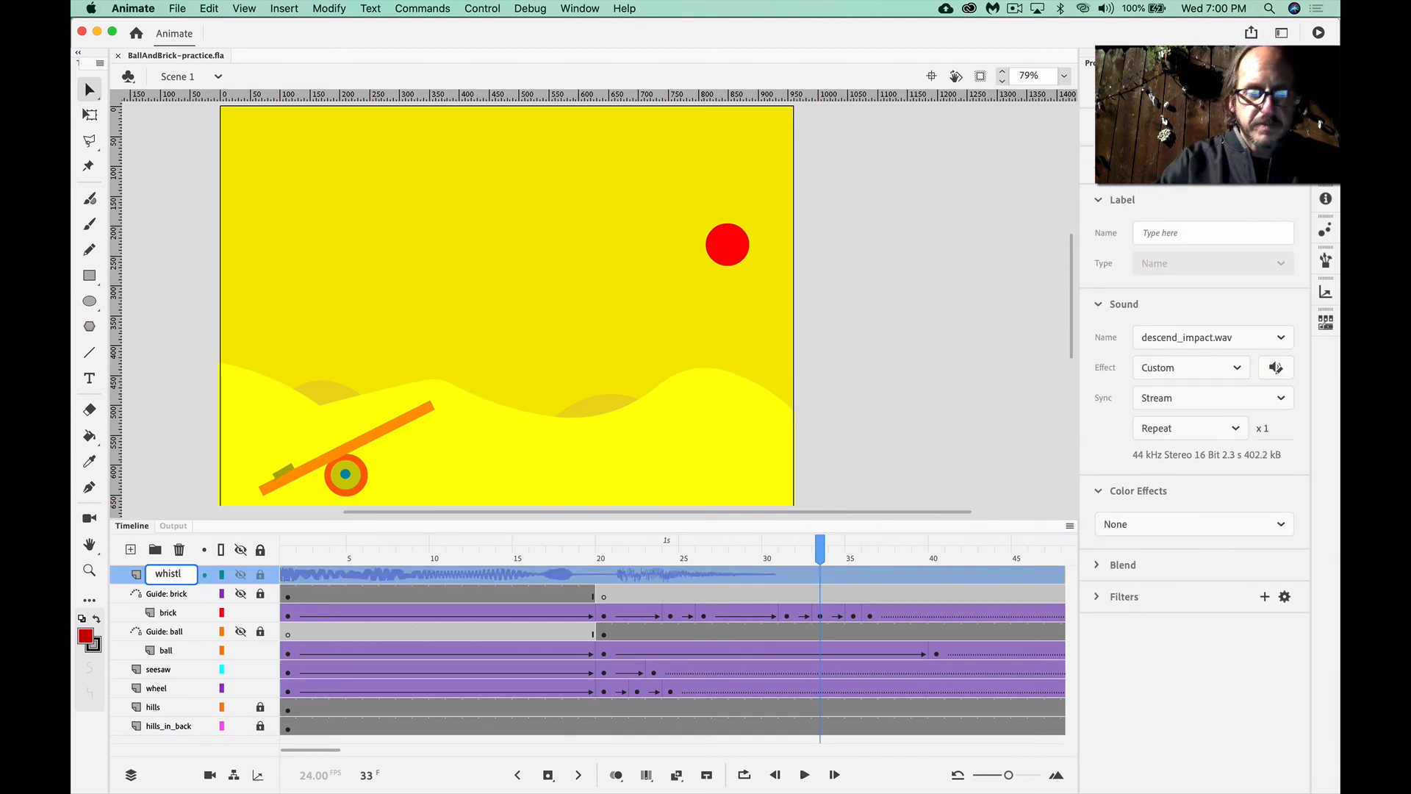
left_click(174, 457)
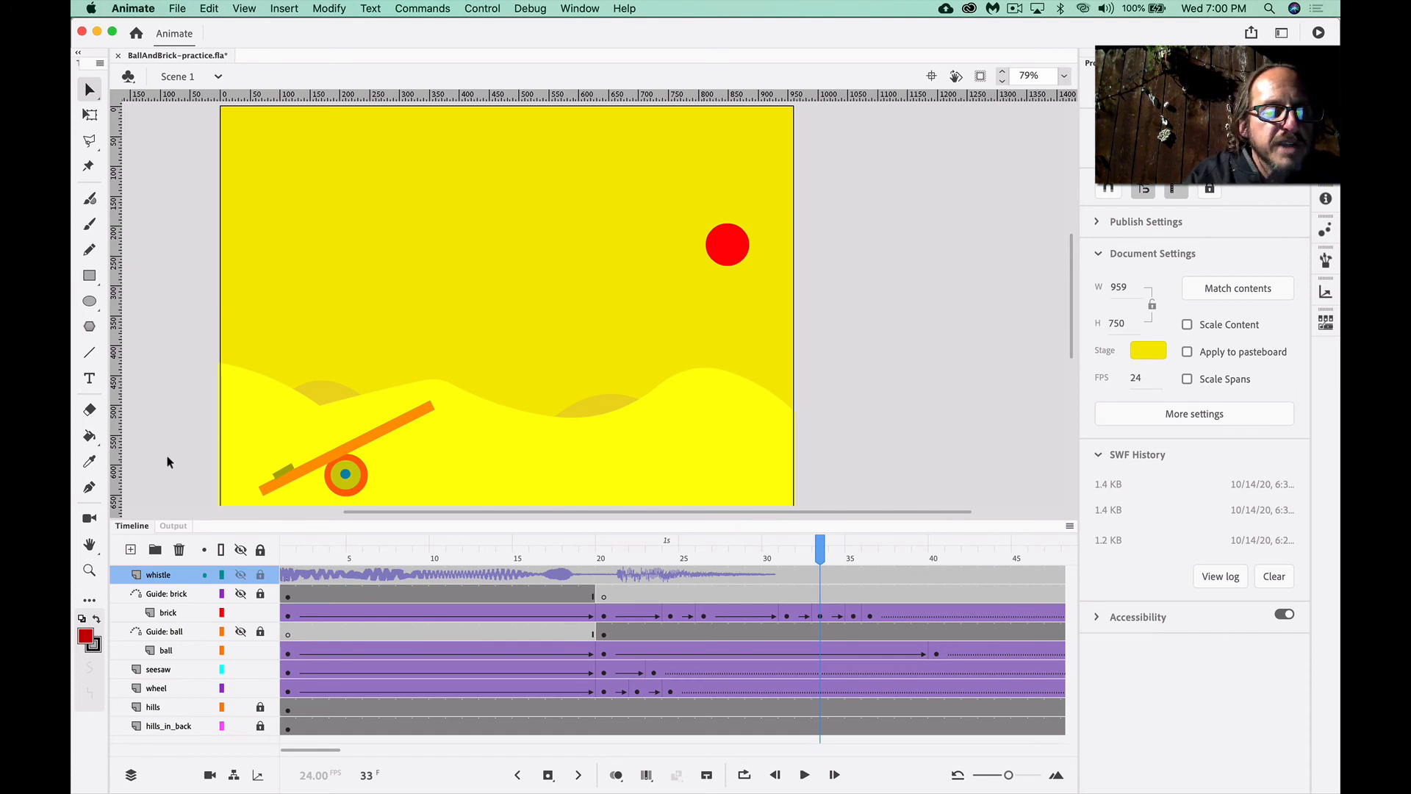
Add a new layer above whistle and import bounce.wav and falling_whistle3.wav into the library
left_click(131, 550)
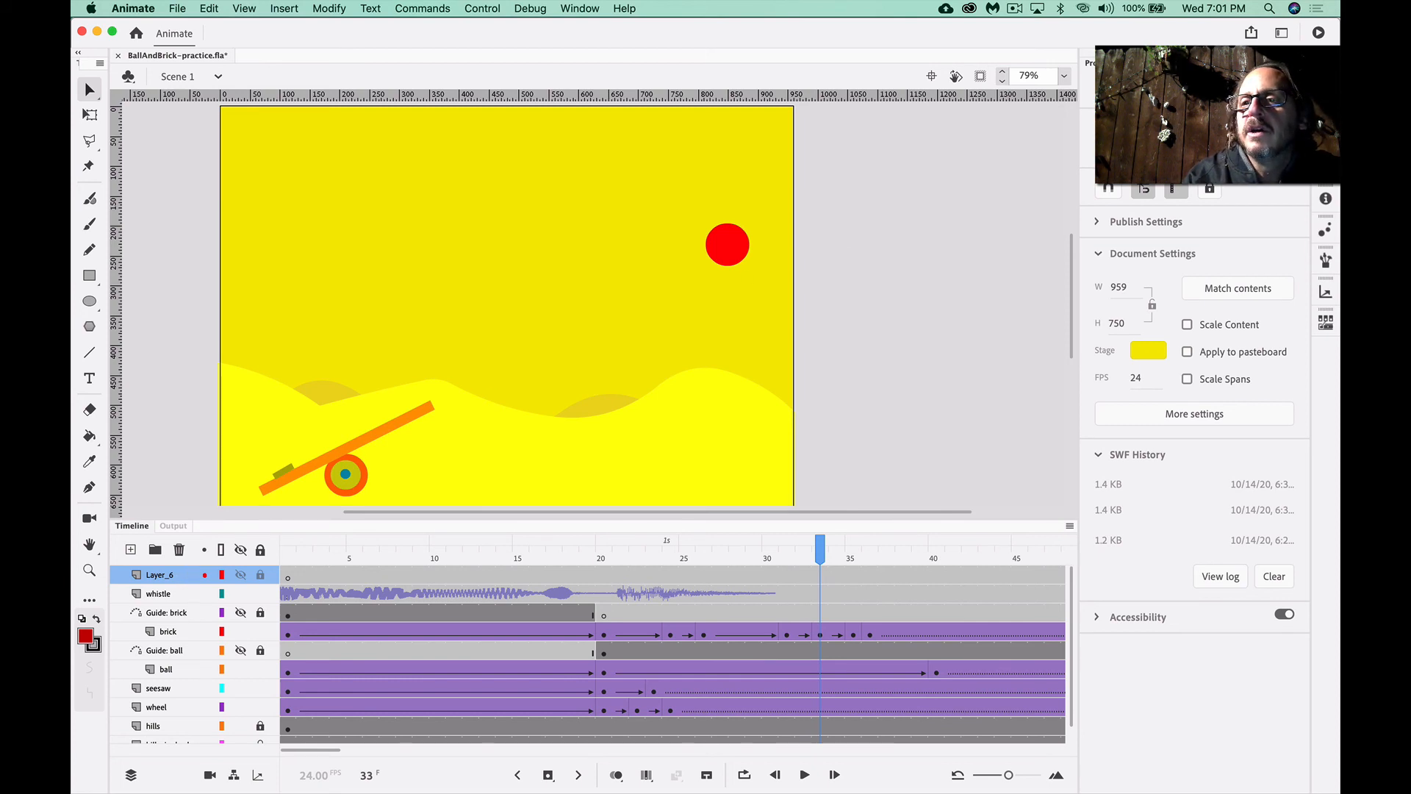
left_click(1150, 63)
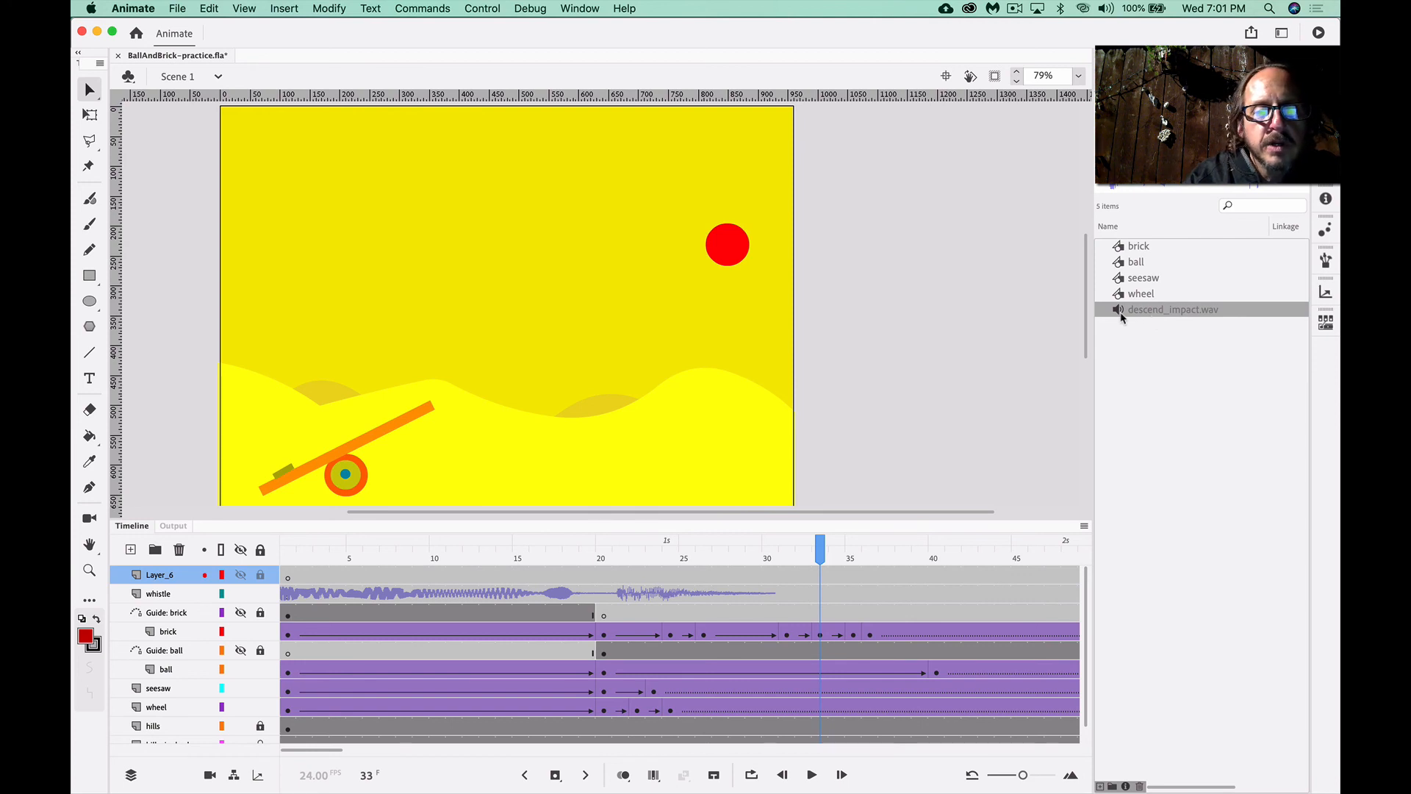
left_click(167, 8)
mouse_move(230, 210)
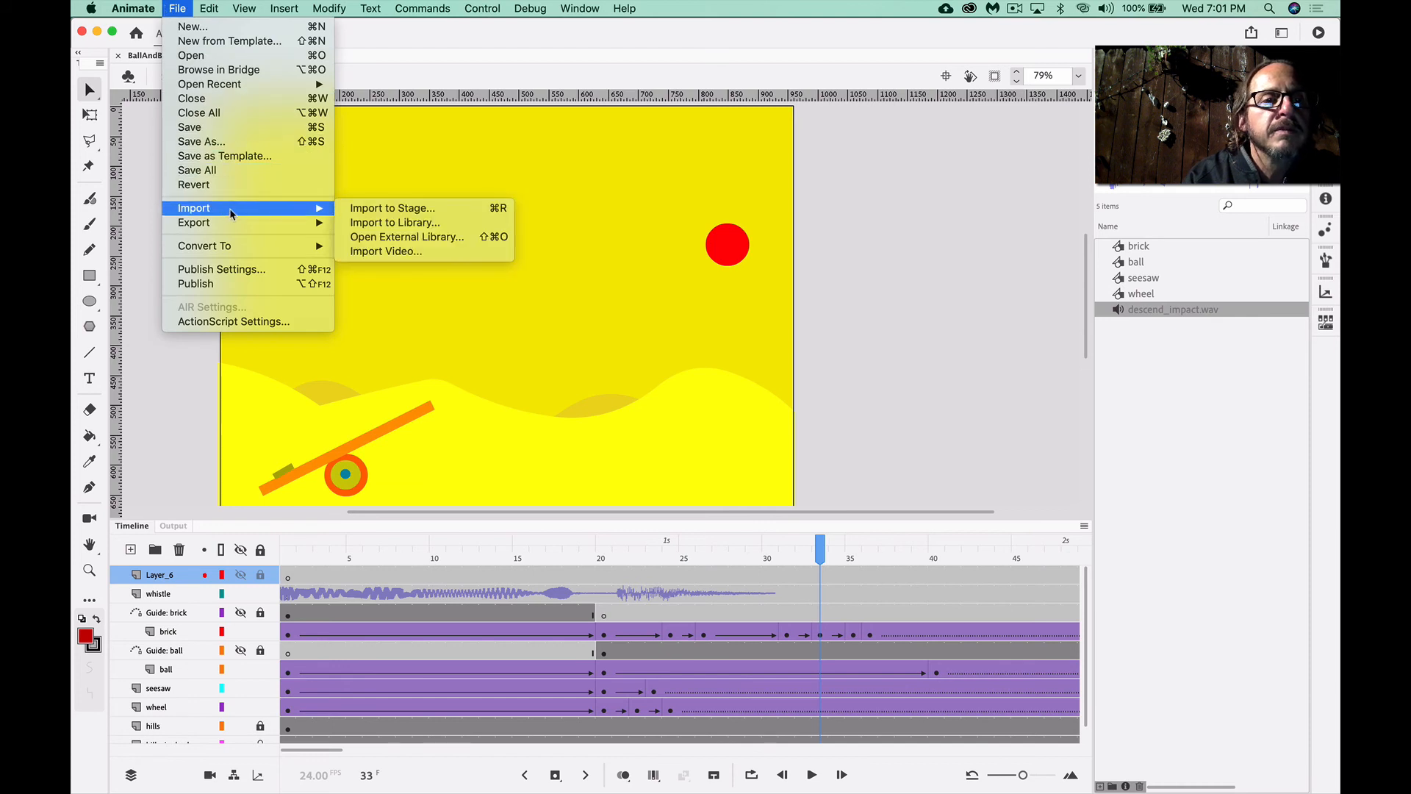
left_click(397, 224)
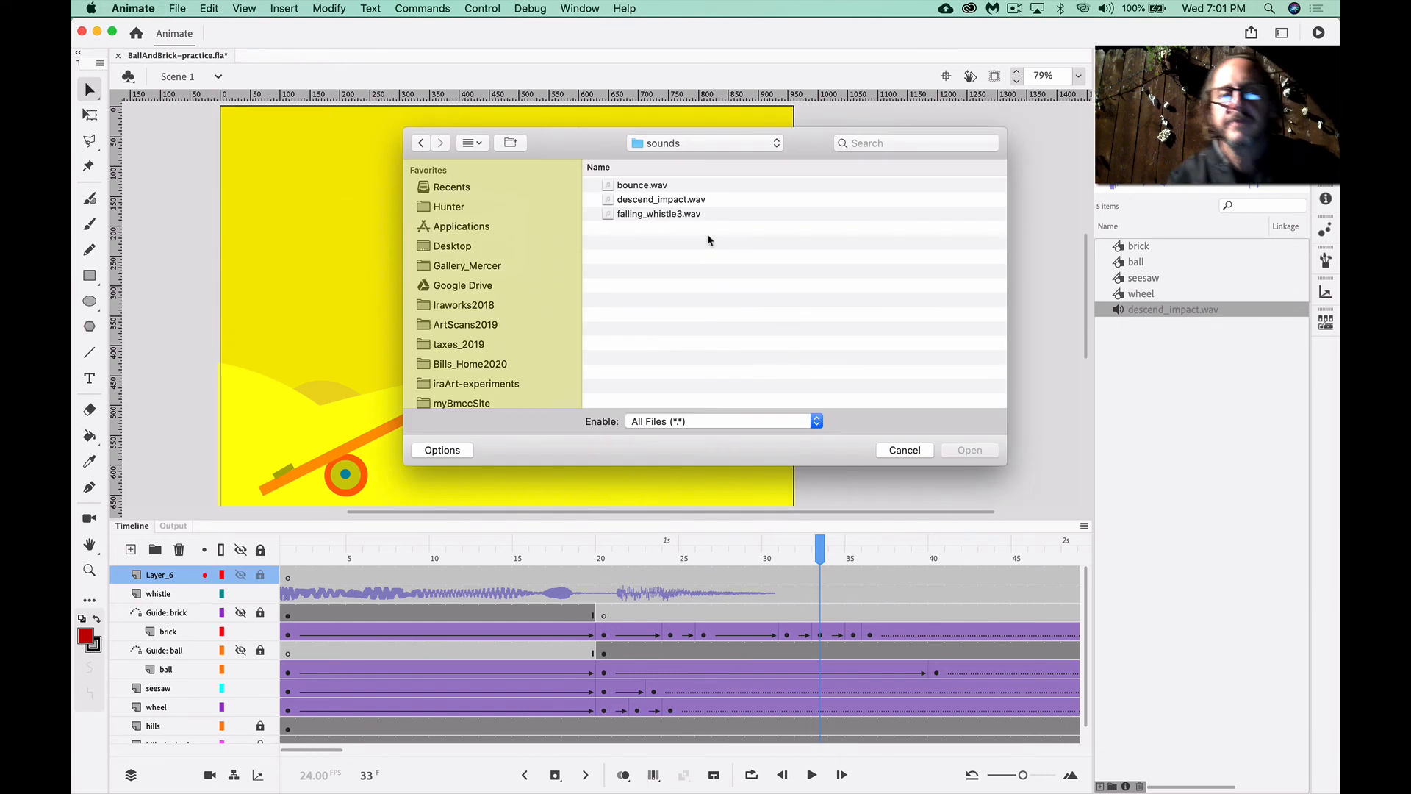
left_click(644, 185)
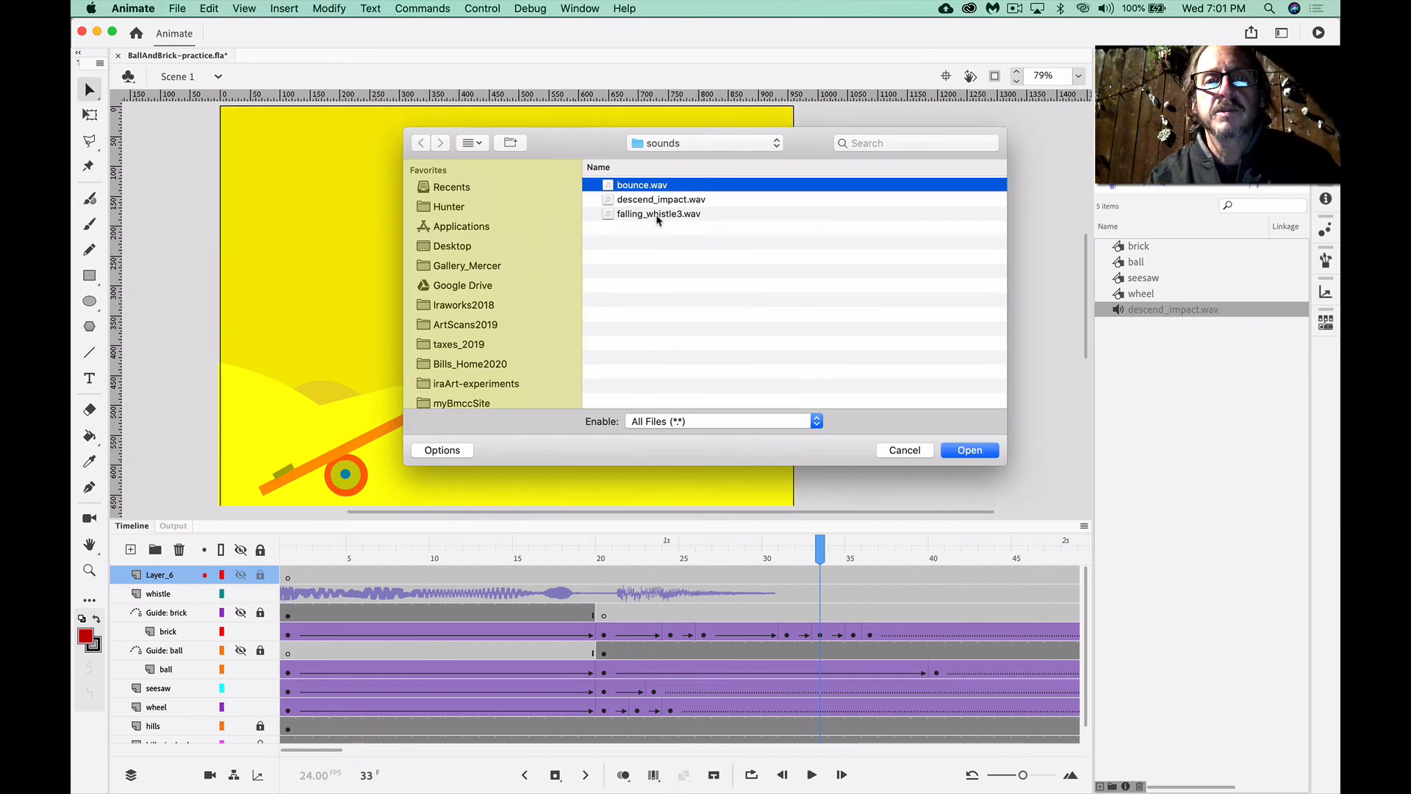
left_click(658, 215, "super")
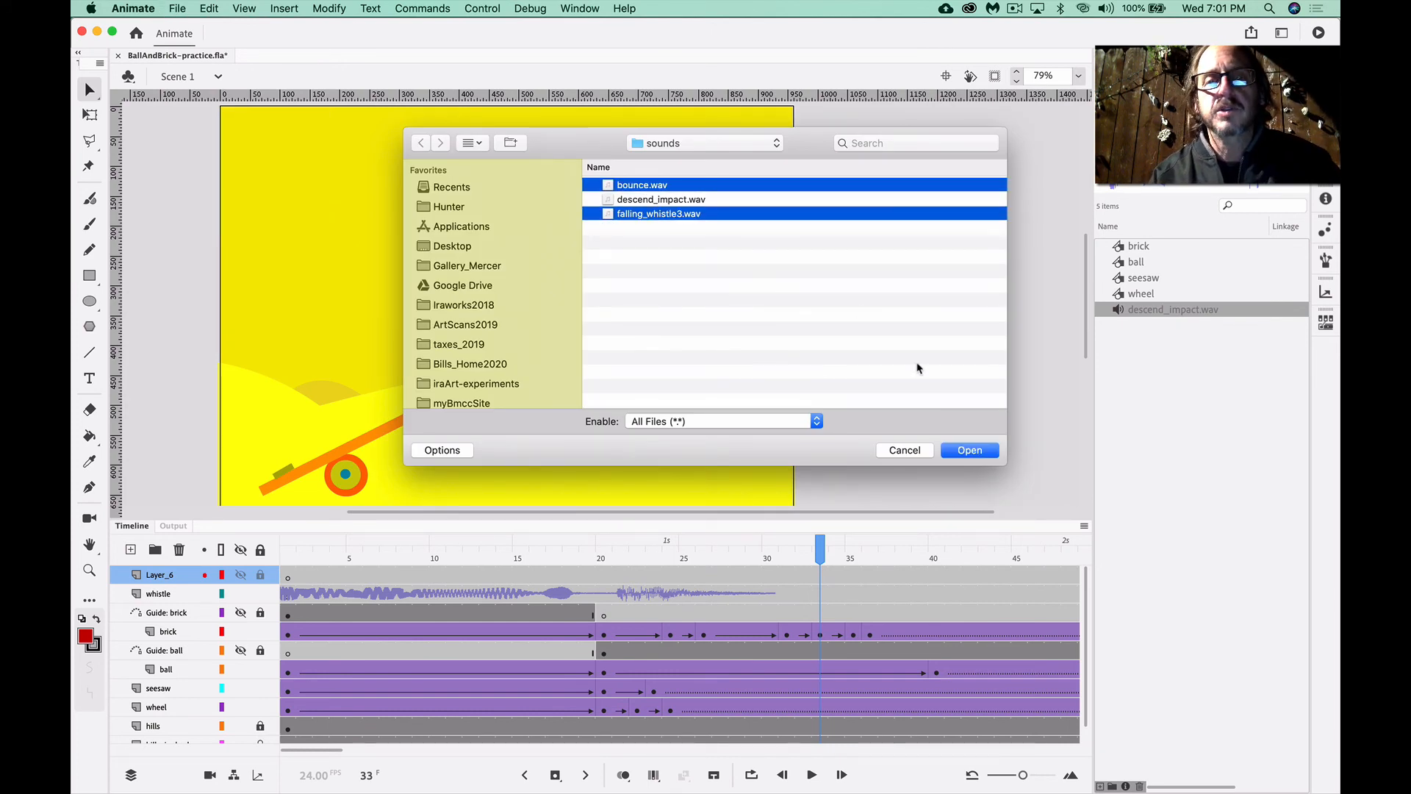
left_click(970, 451)
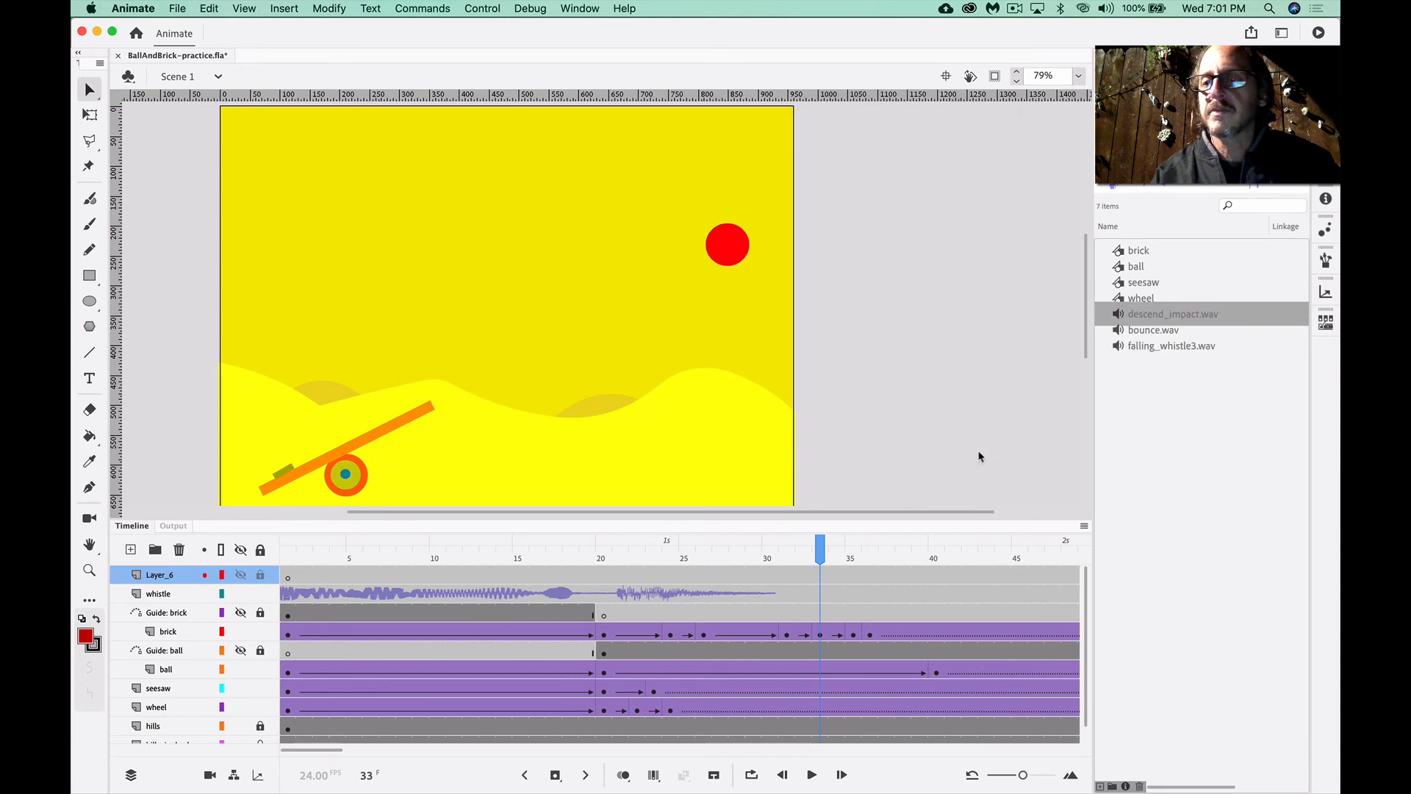
Insert a blank keyframe at frame 31 of the new layer, where the brick bounces on the seesaw, and place bounce.wav there
left_click(1137, 332)
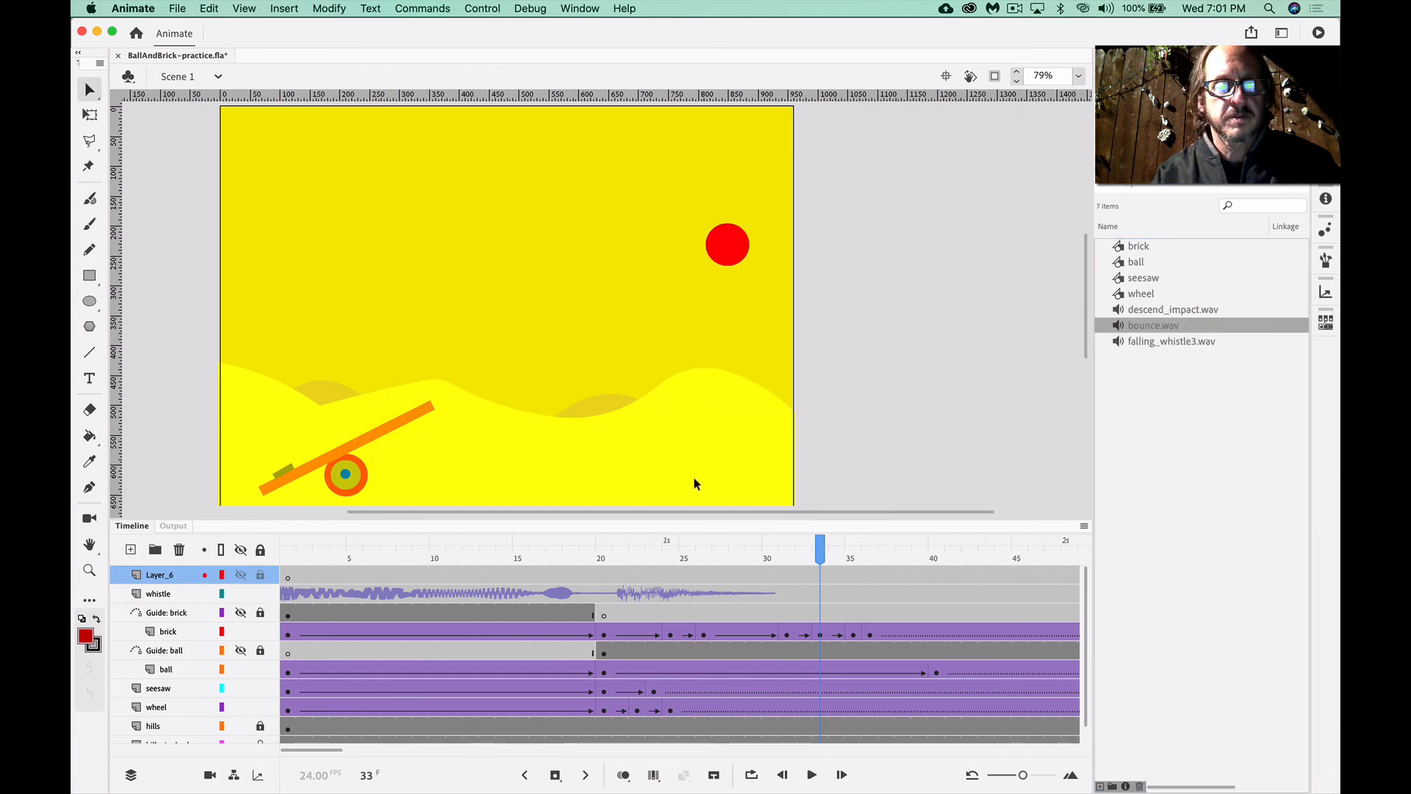
left_click_drag(590, 549, 463, 551)
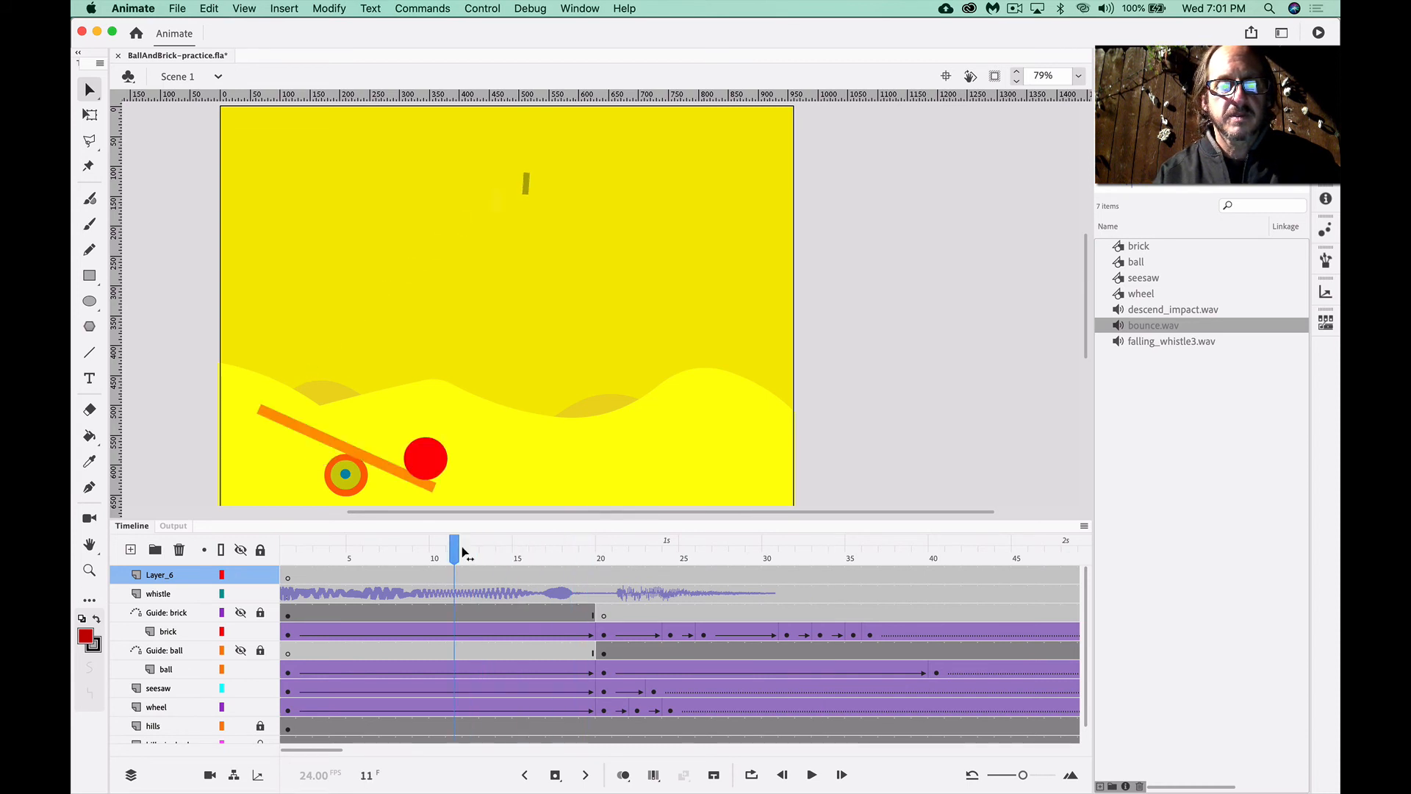
key("Return")
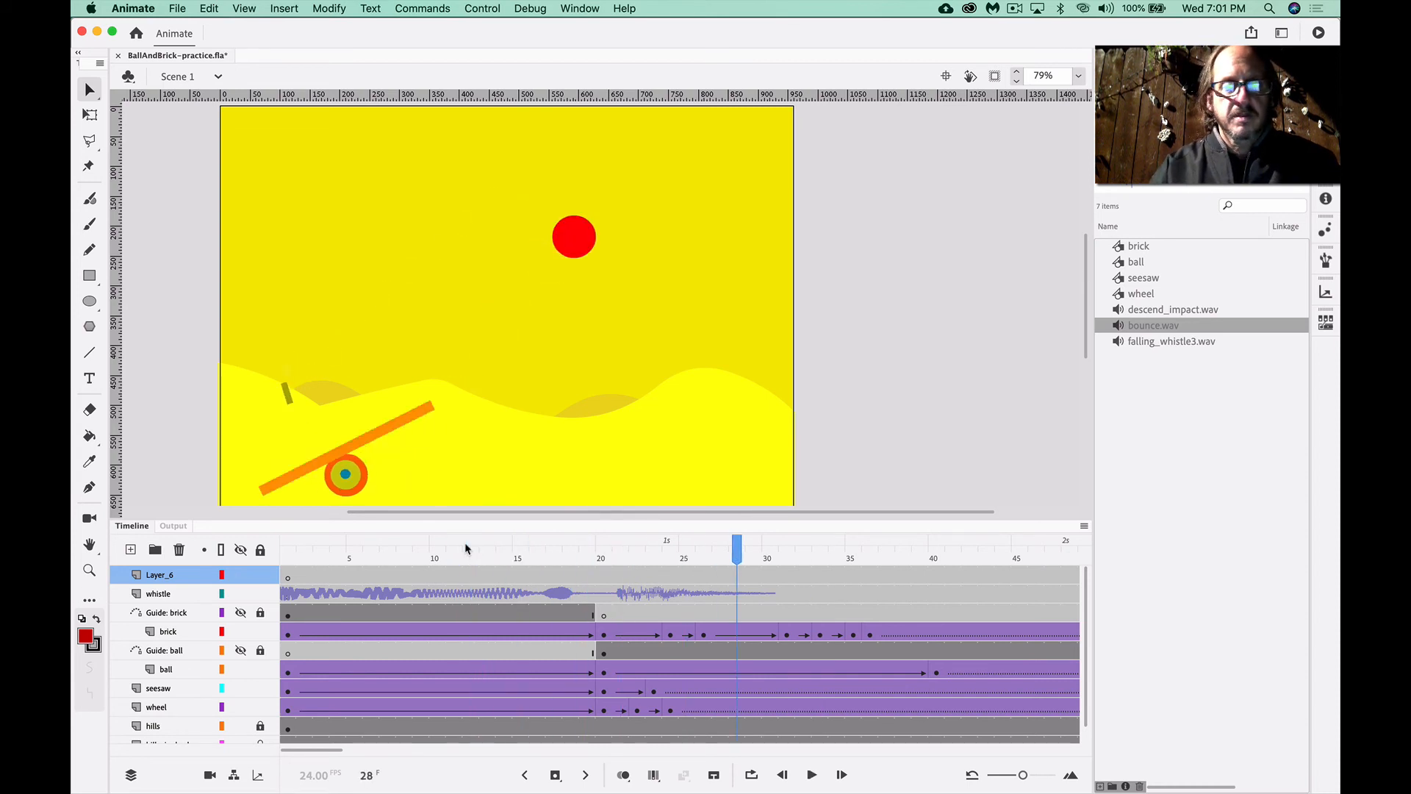
left_click(752, 553)
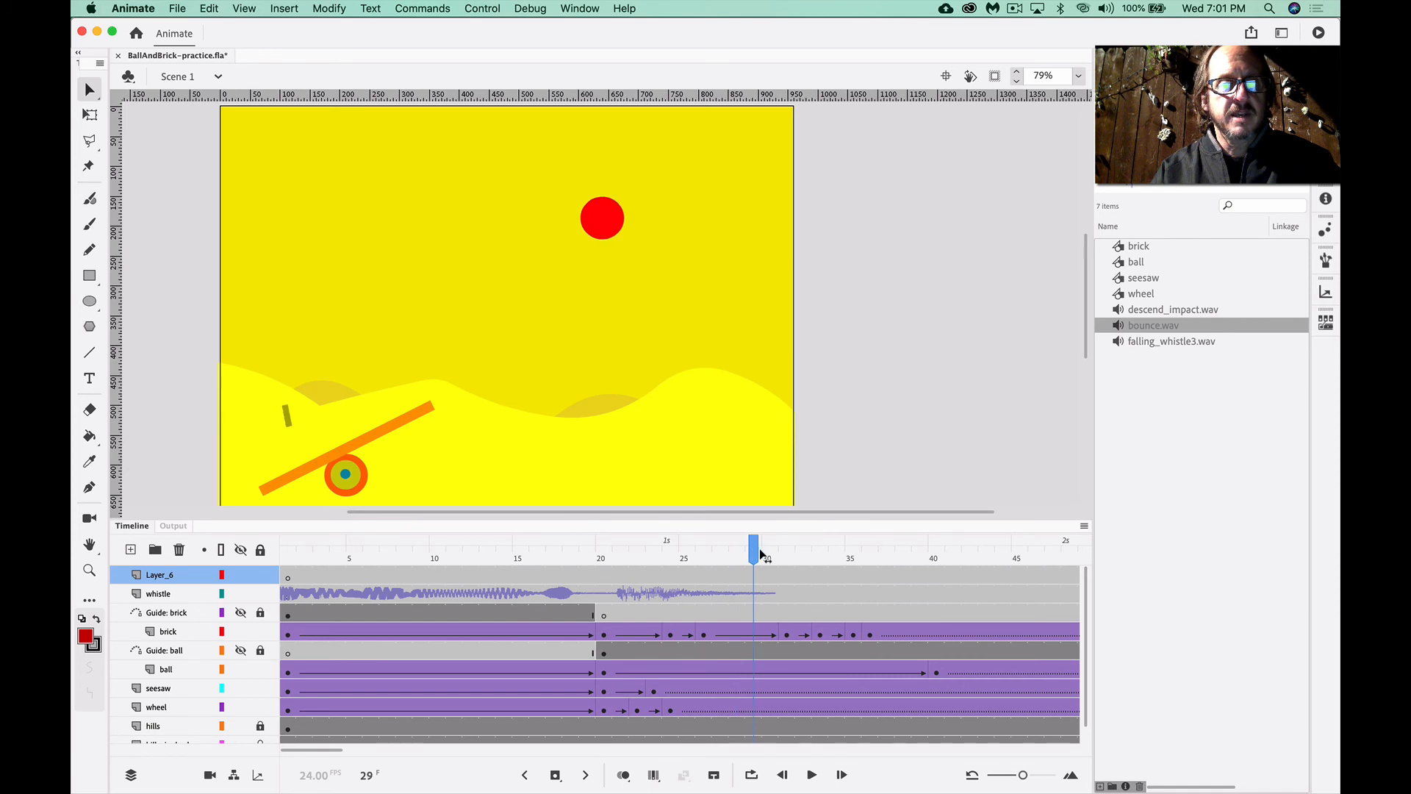
left_click_drag(761, 554, 788, 560)
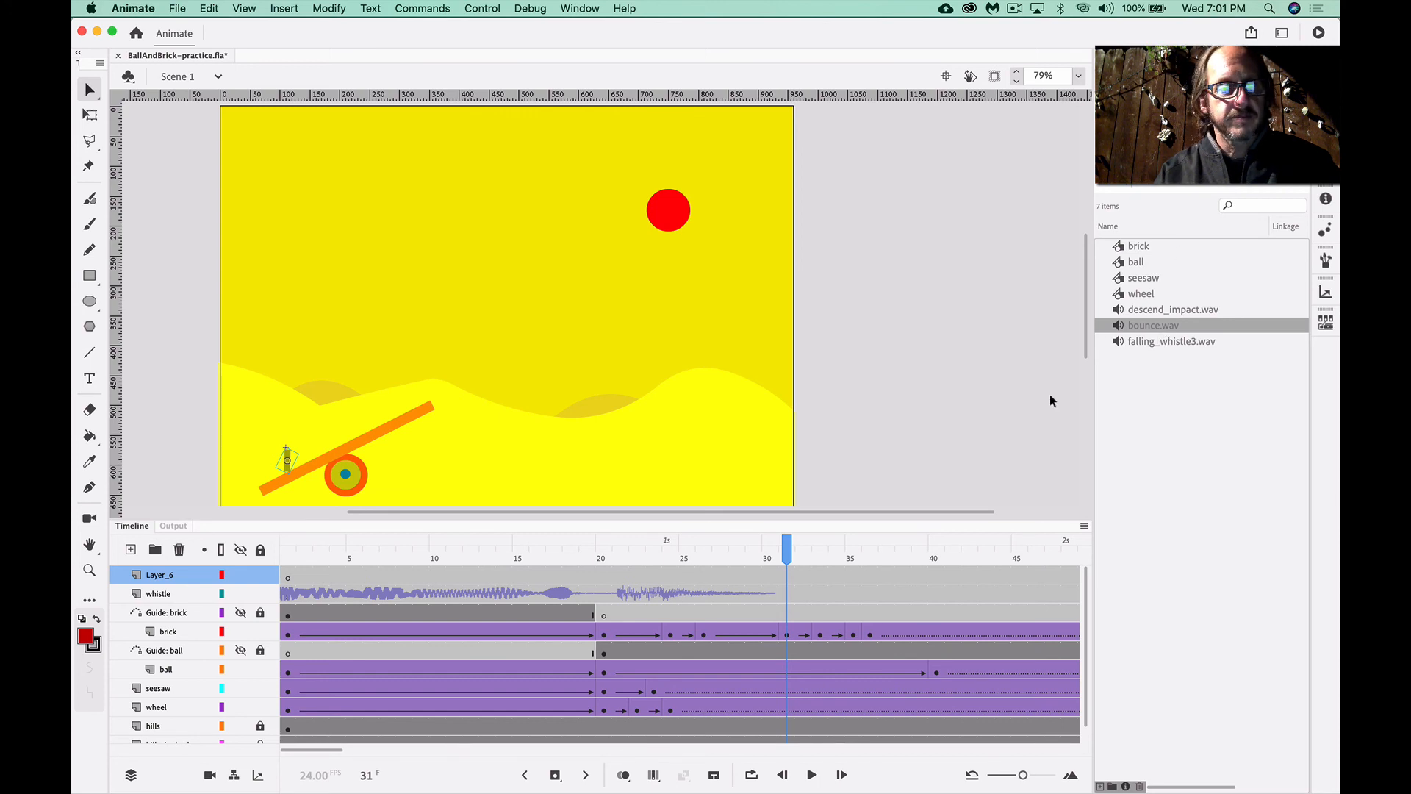
left_click(783, 576)
right_click(783, 576)
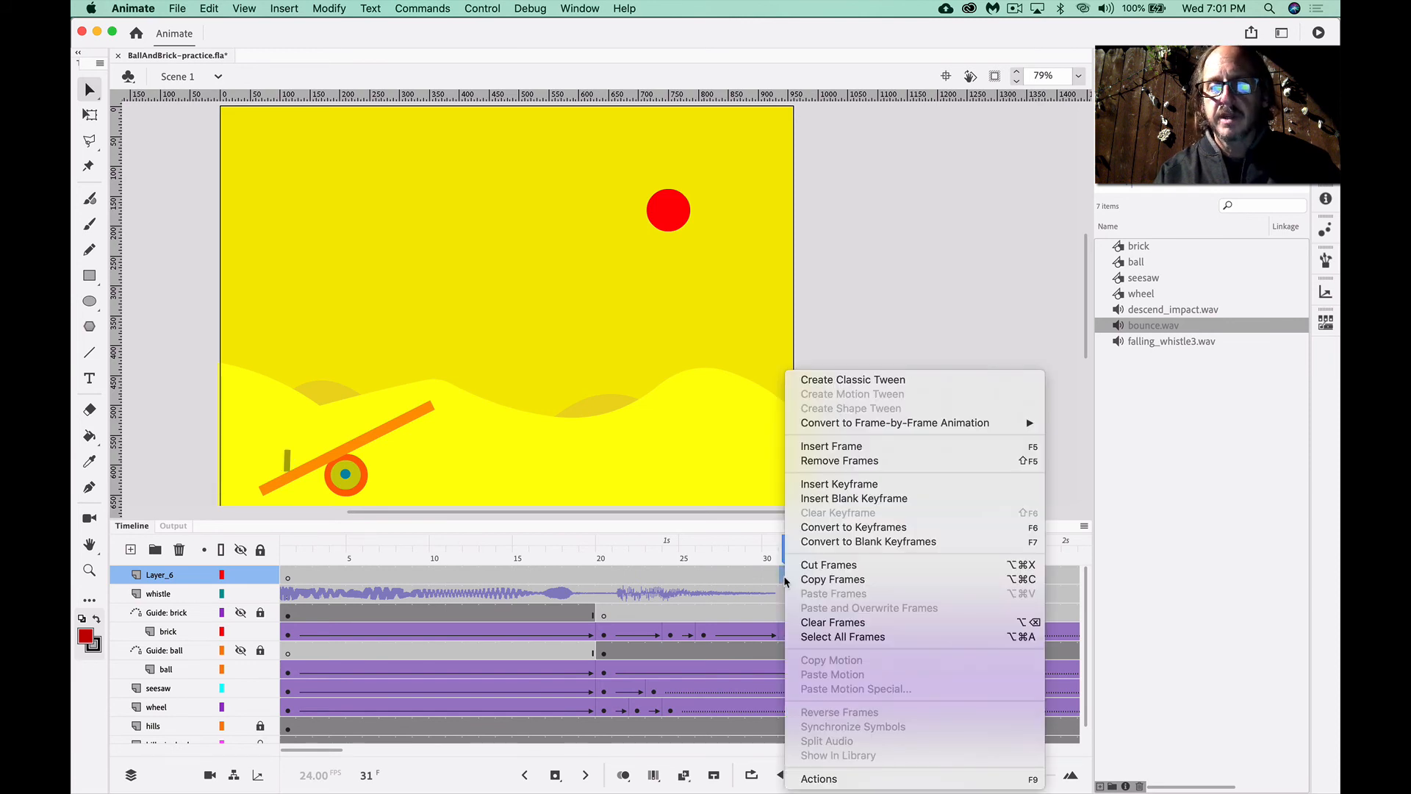
left_click(836, 499)
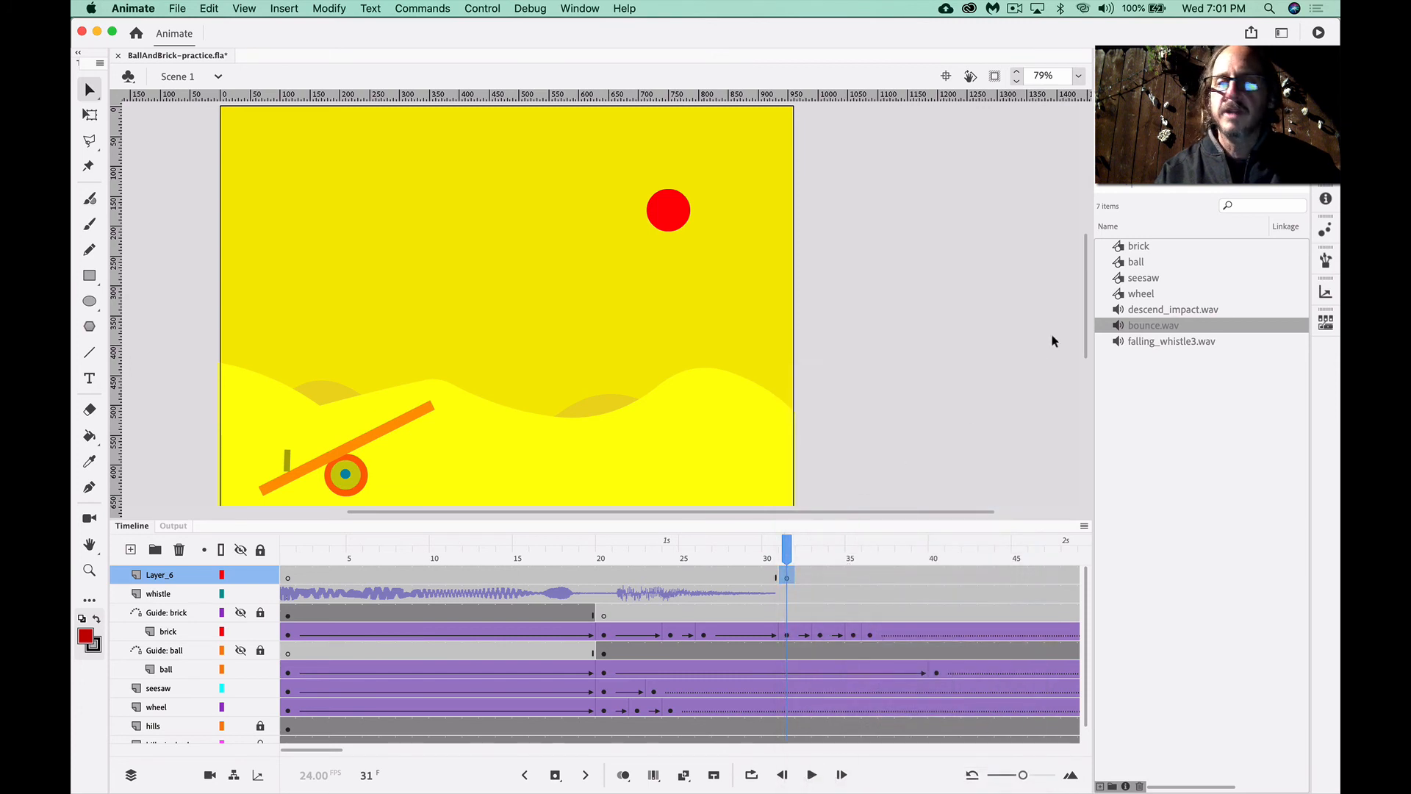
left_click_drag(1117, 331, 610, 334)
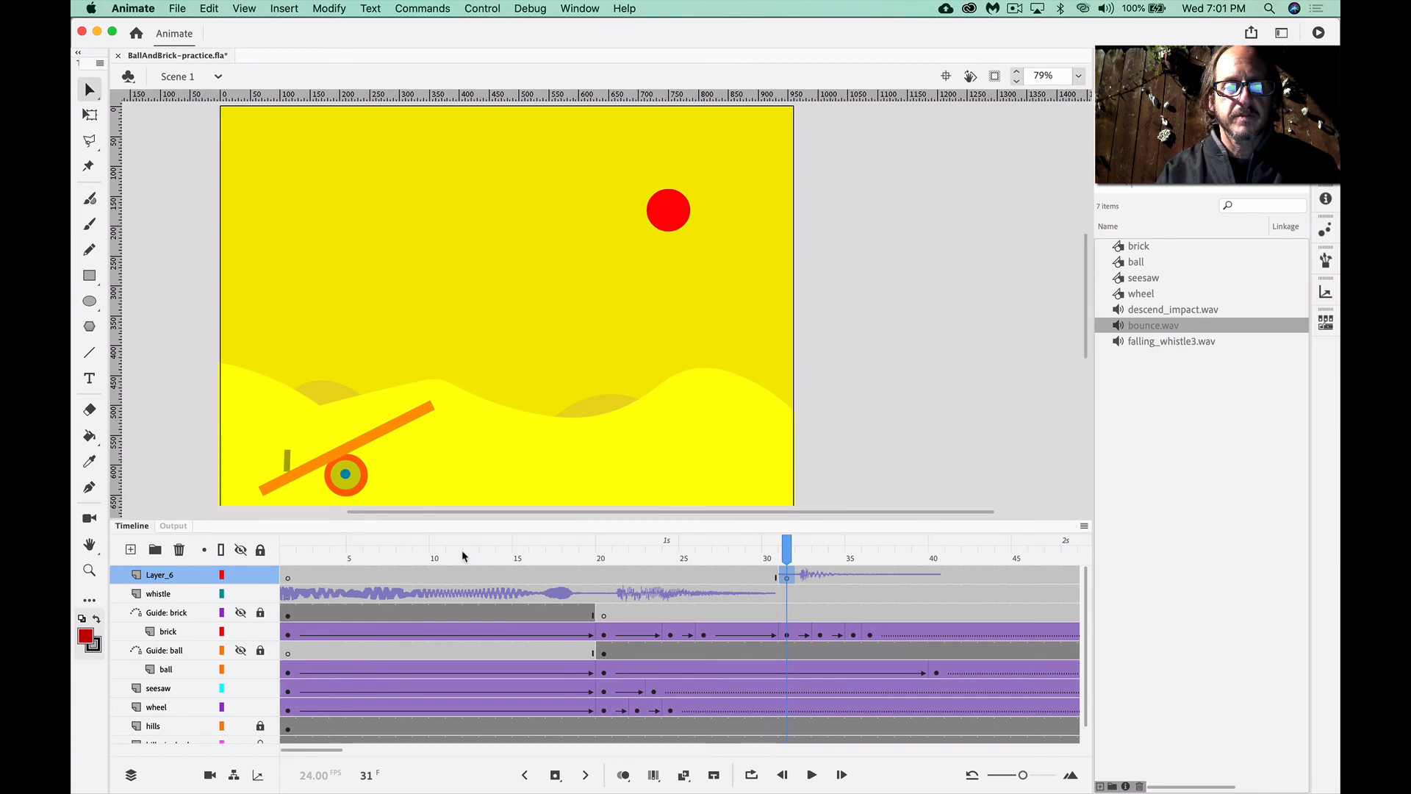
Play the animation from frame 1 to check the timing of the bounce sound
left_click_drag(461, 550, 258, 565)
key("Return")
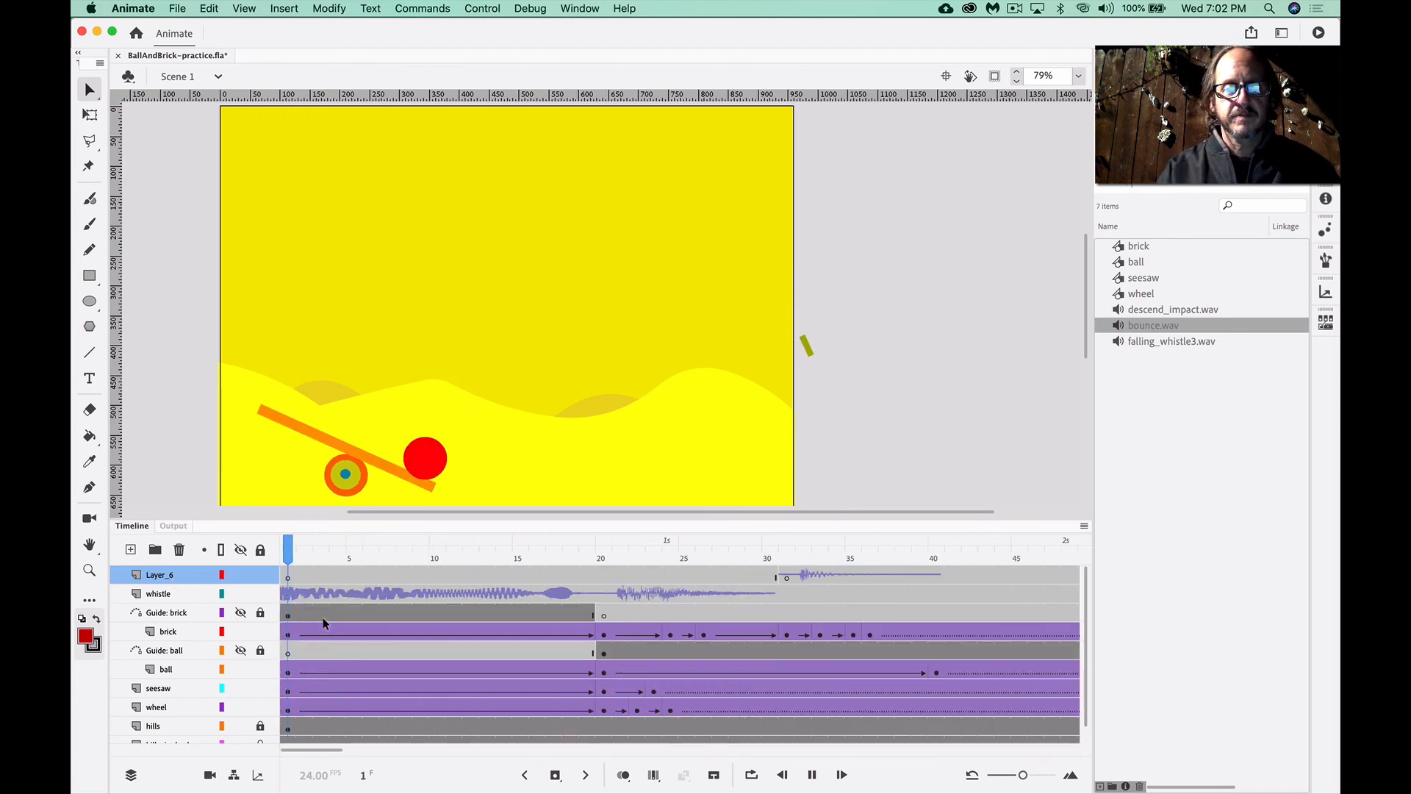
key("Return")
Go to frame 20, where the ball's launch starts, and select falling_whistle3.wav in the library
left_click_drag(446, 564, 607, 556)
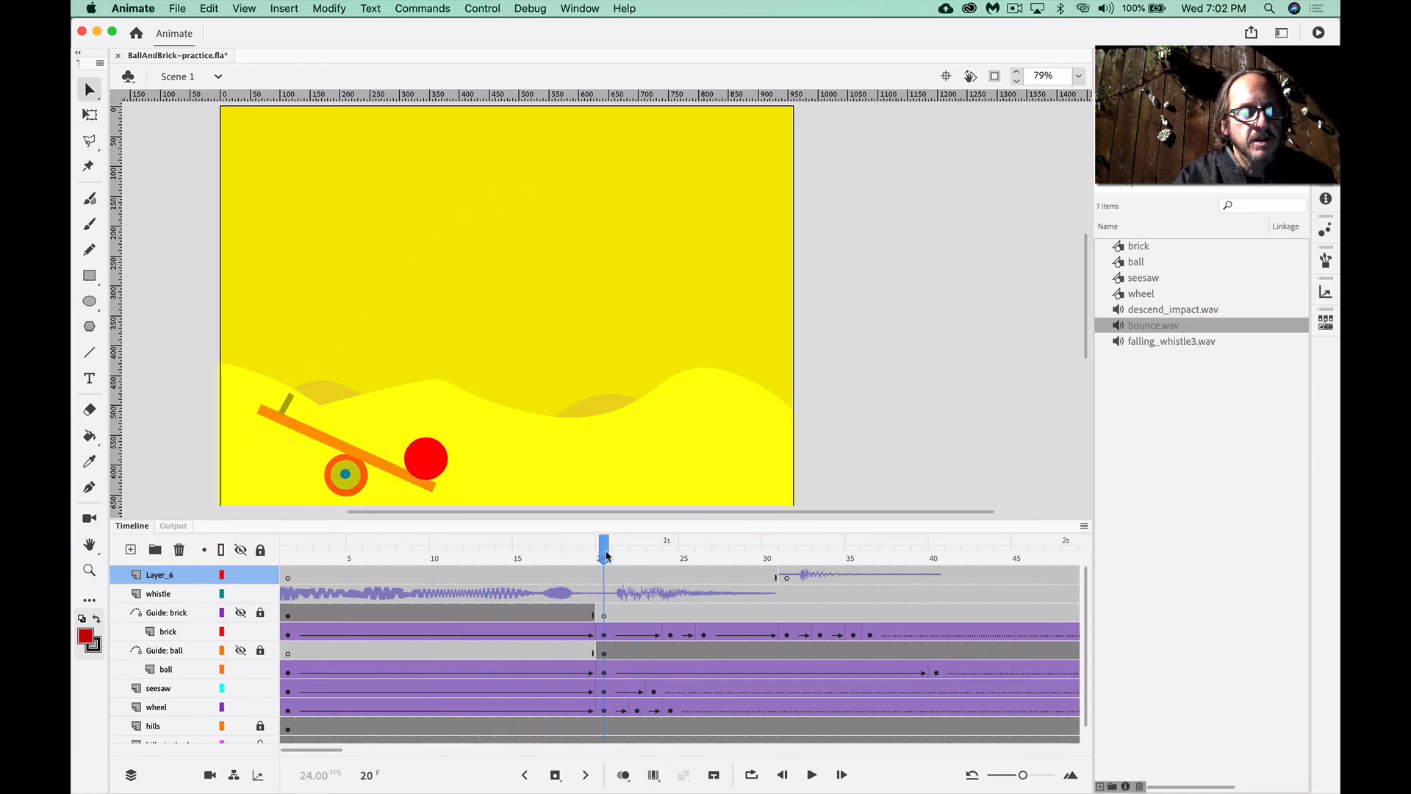
left_click(603, 673)
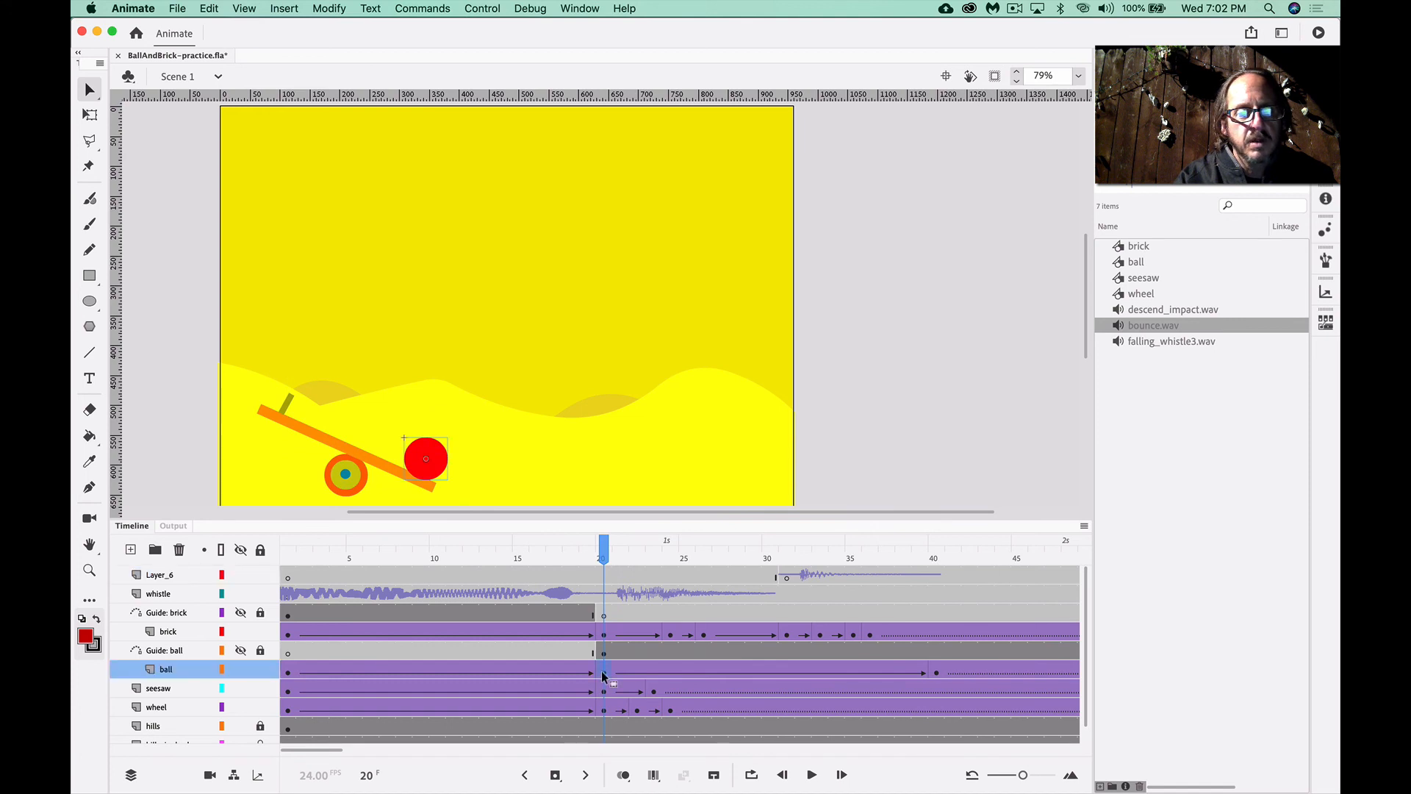
left_click(603, 652)
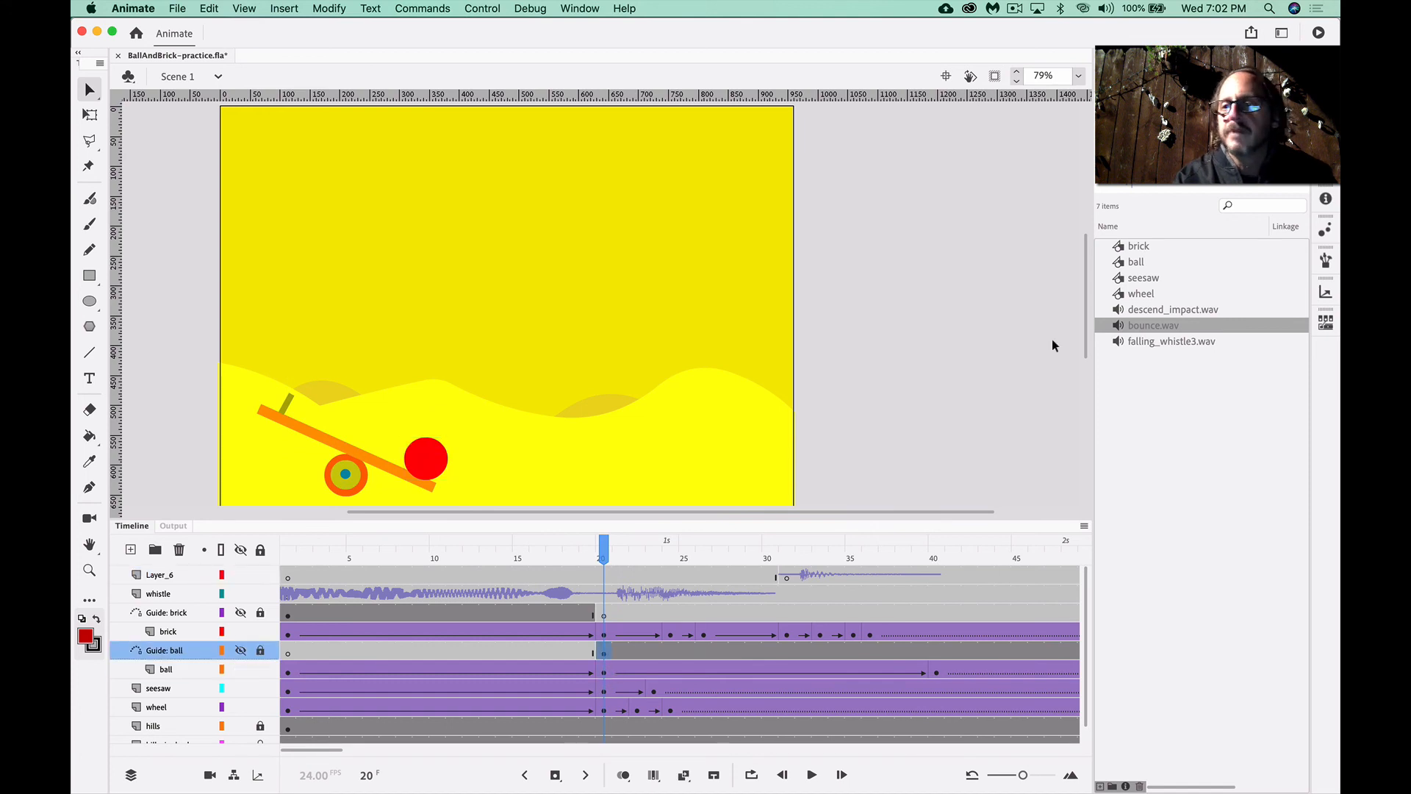
left_click(1131, 313)
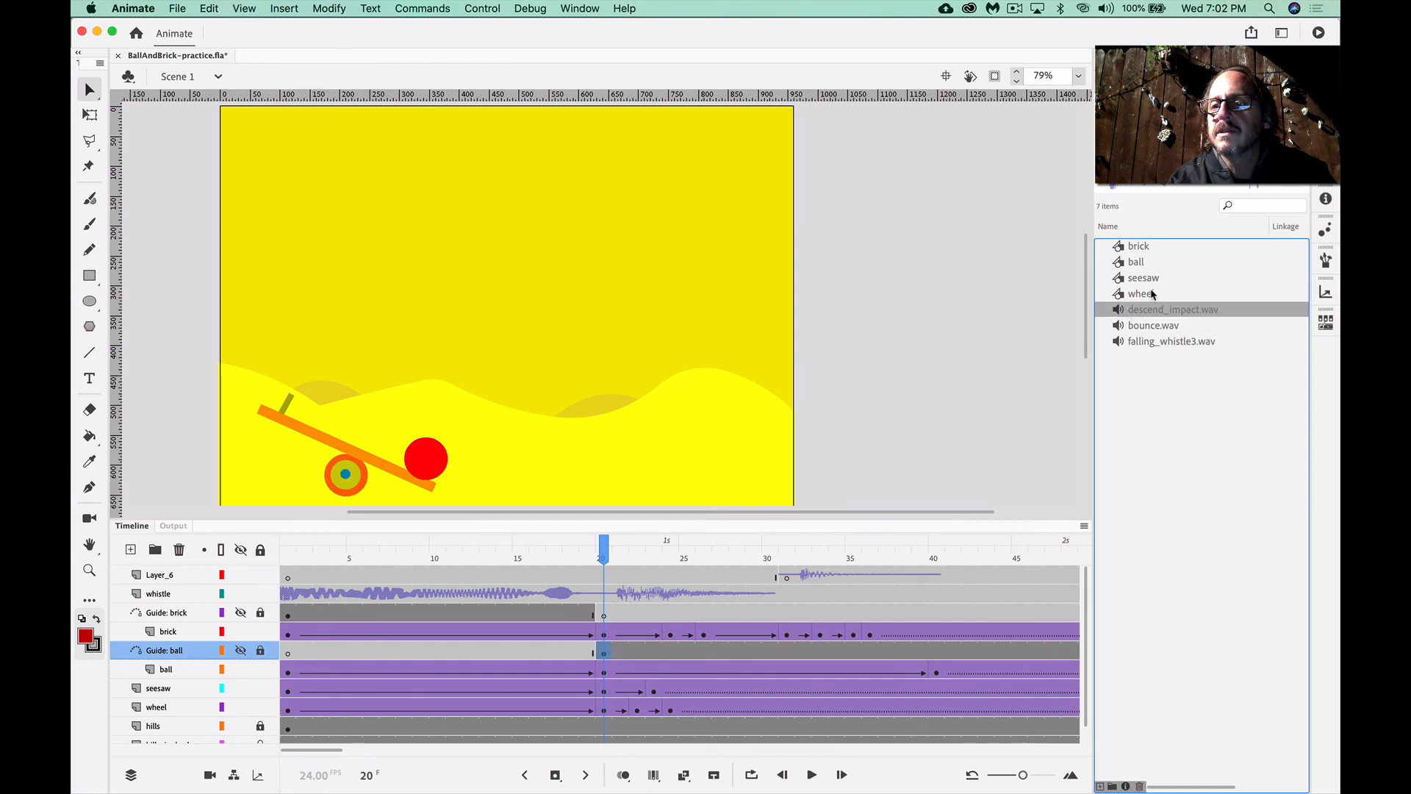
left_click(1154, 344)
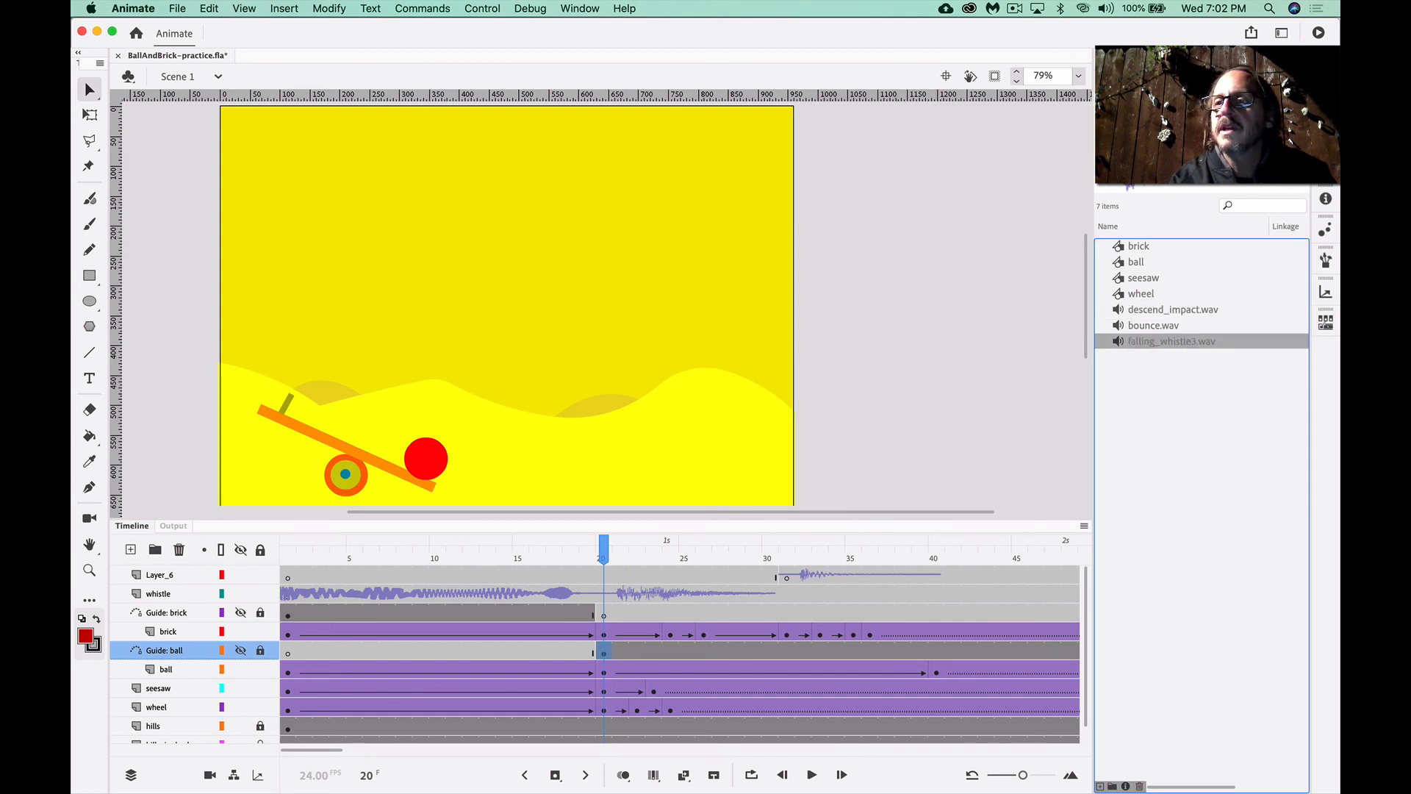
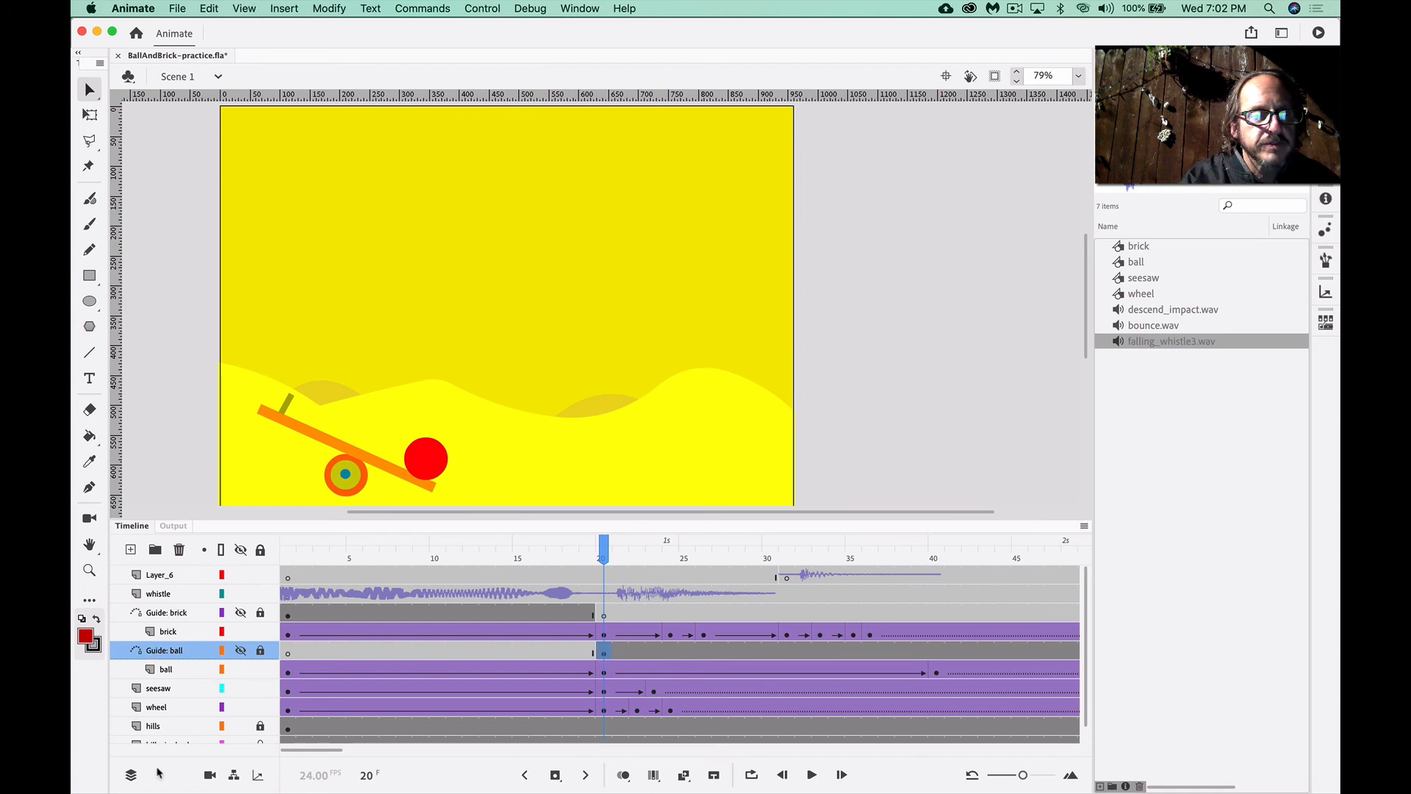
Rename the layer holding the bounce sound as bounce
left_click(173, 578)
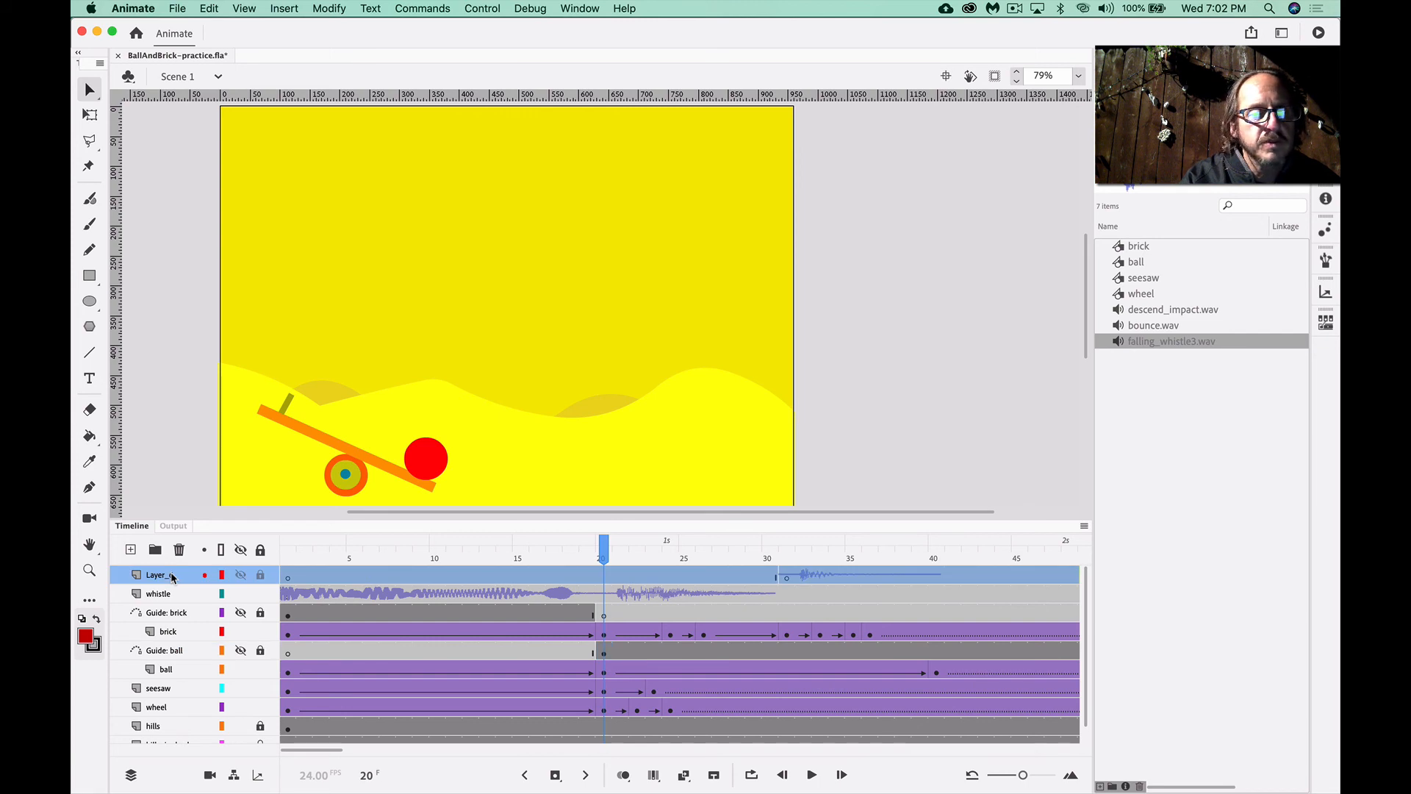
double_click(171, 575)
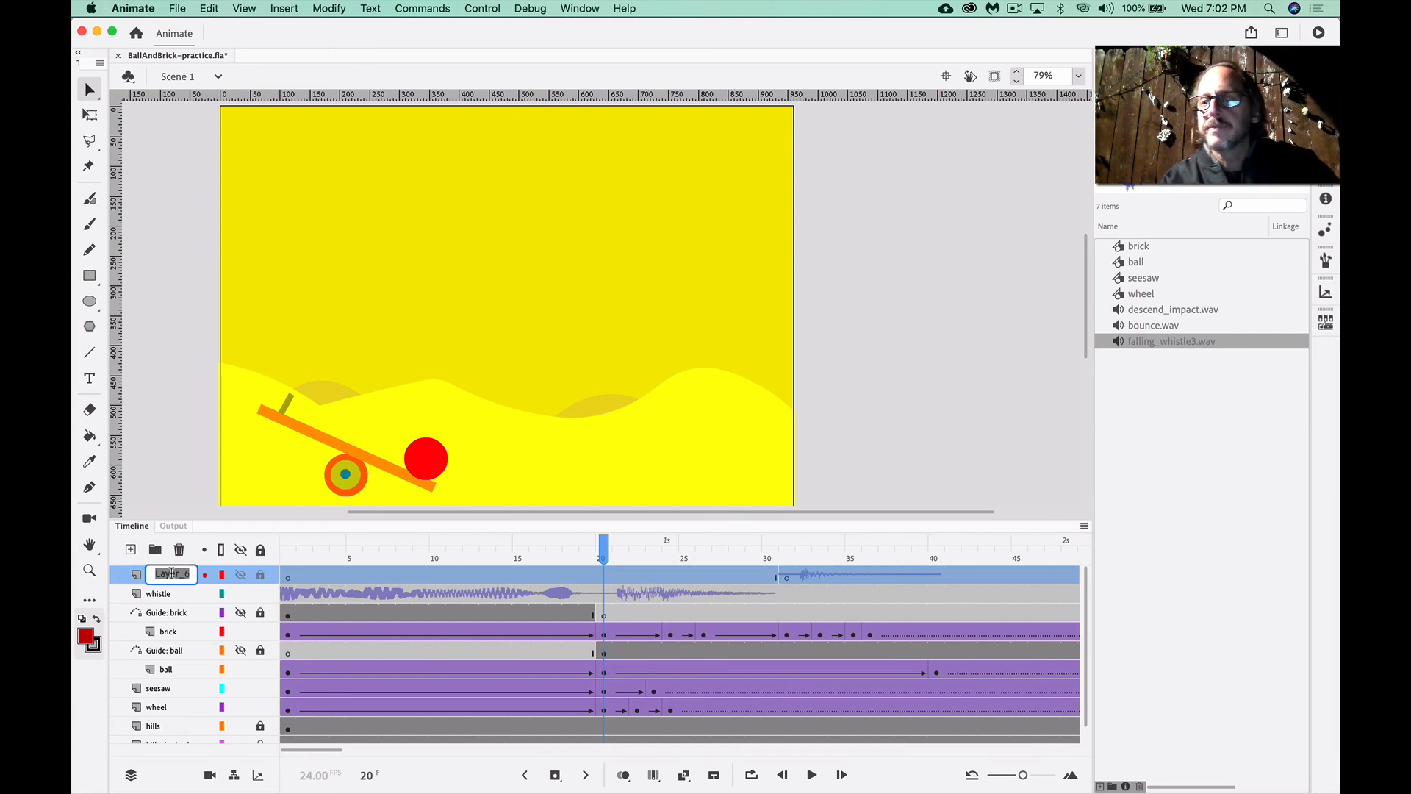
type("bounce")
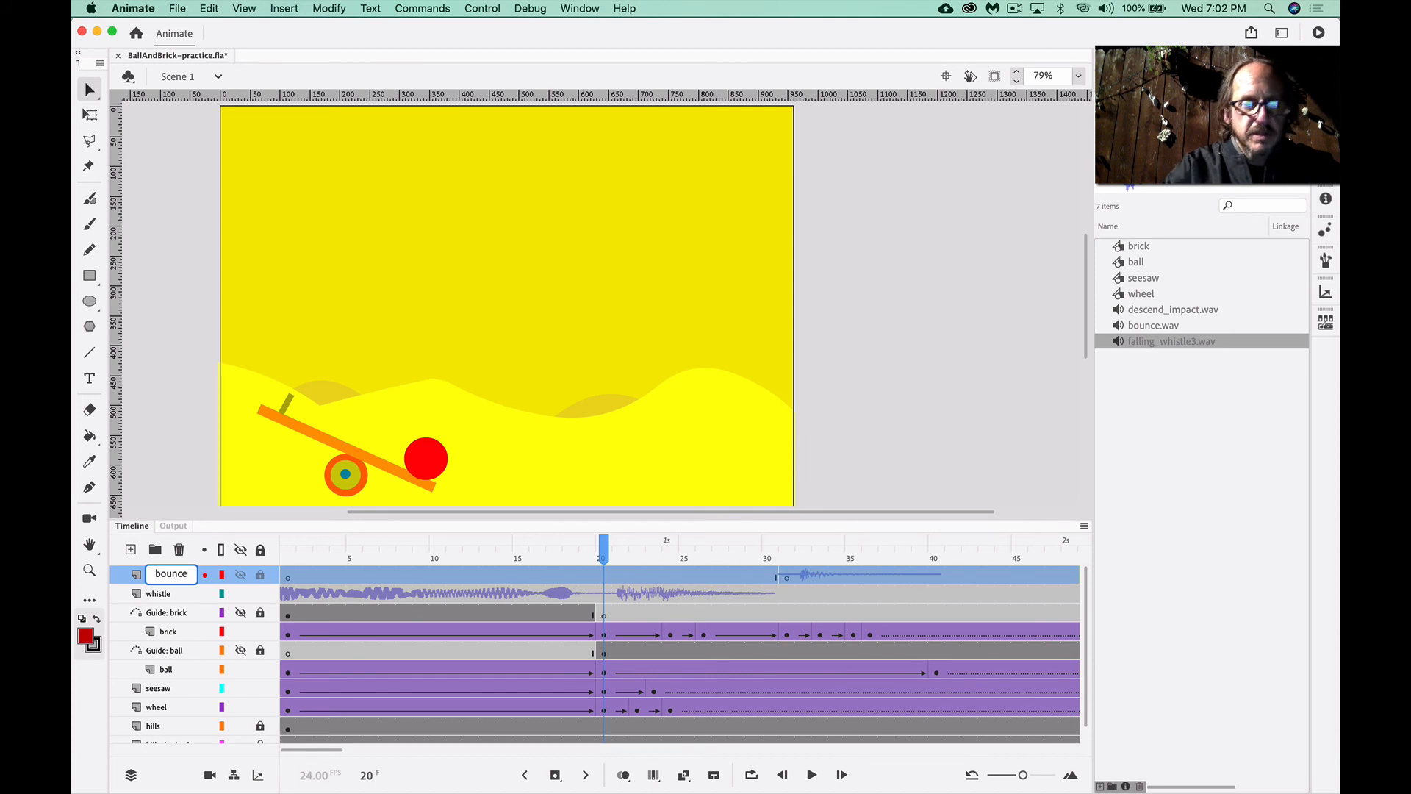
left_click(177, 671)
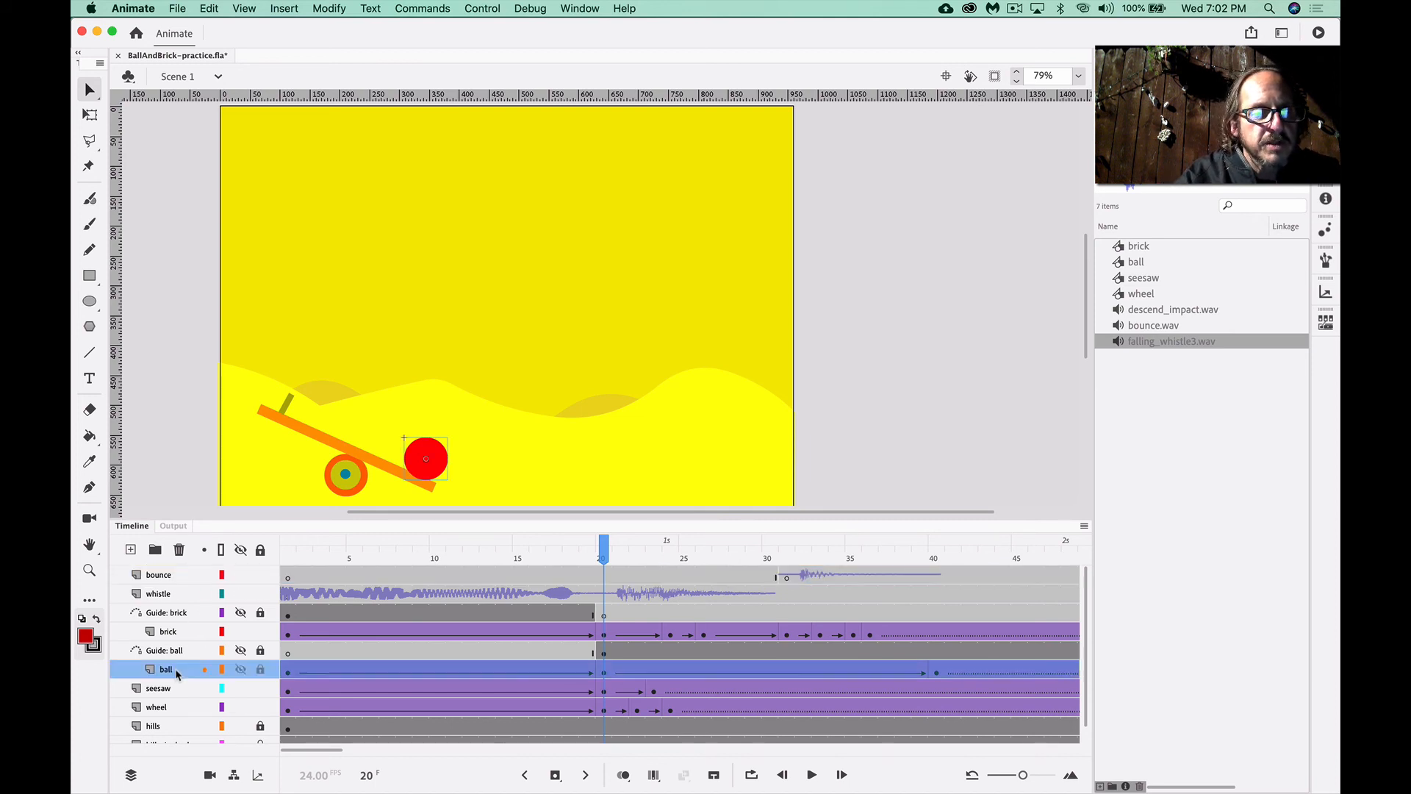
Add a new layer directly above the Guide: ball layer and name it ball_sound
left_click(176, 652)
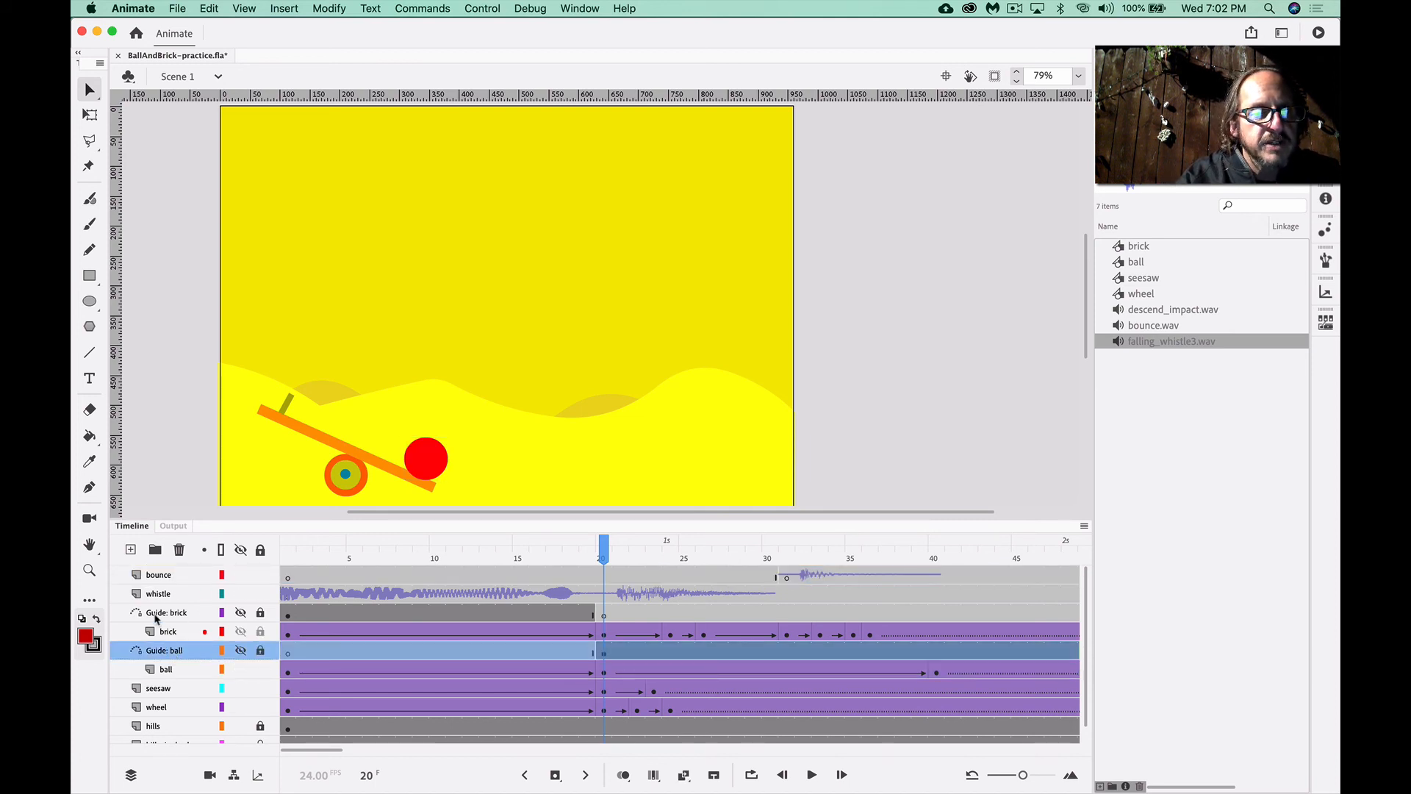
left_click(130, 550)
double_click(159, 650)
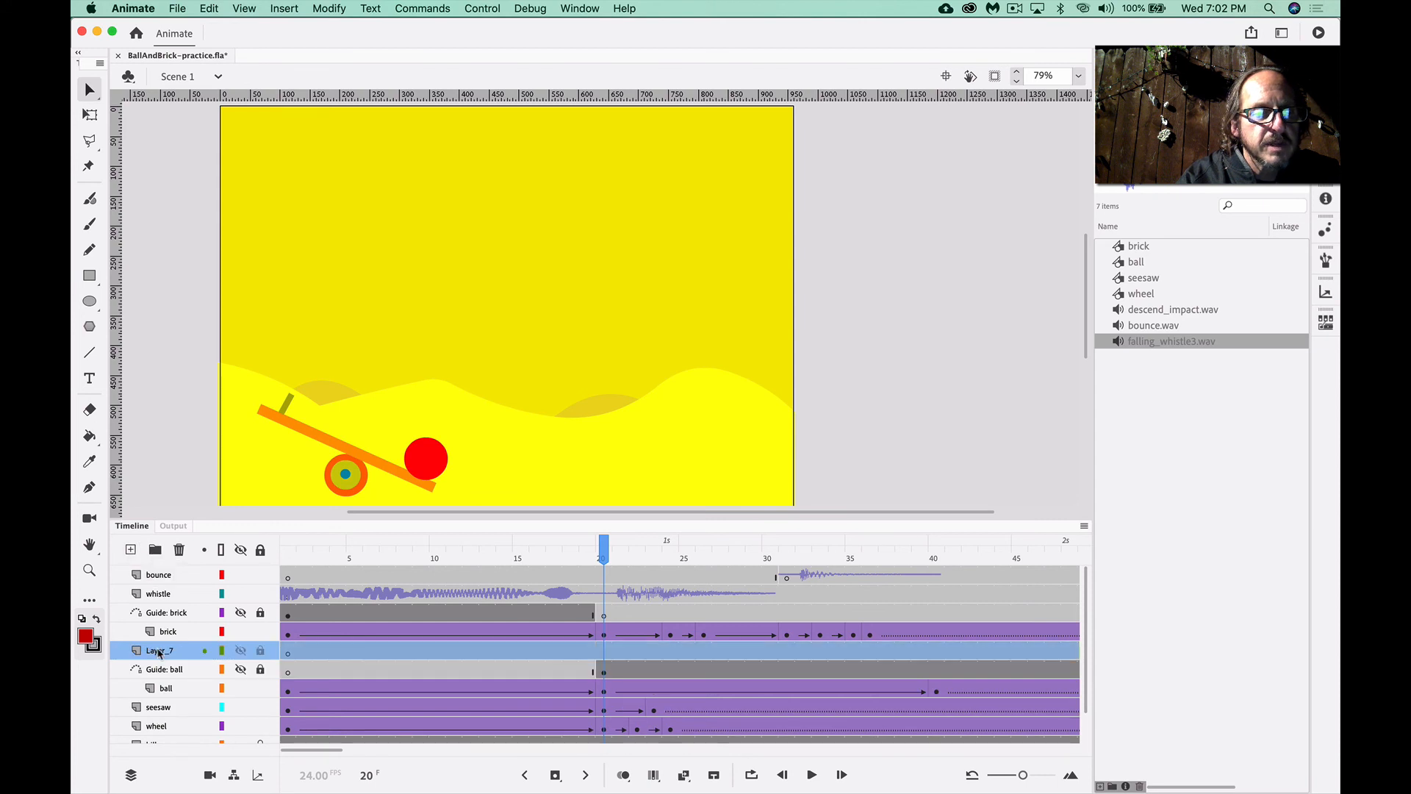
type("ball")
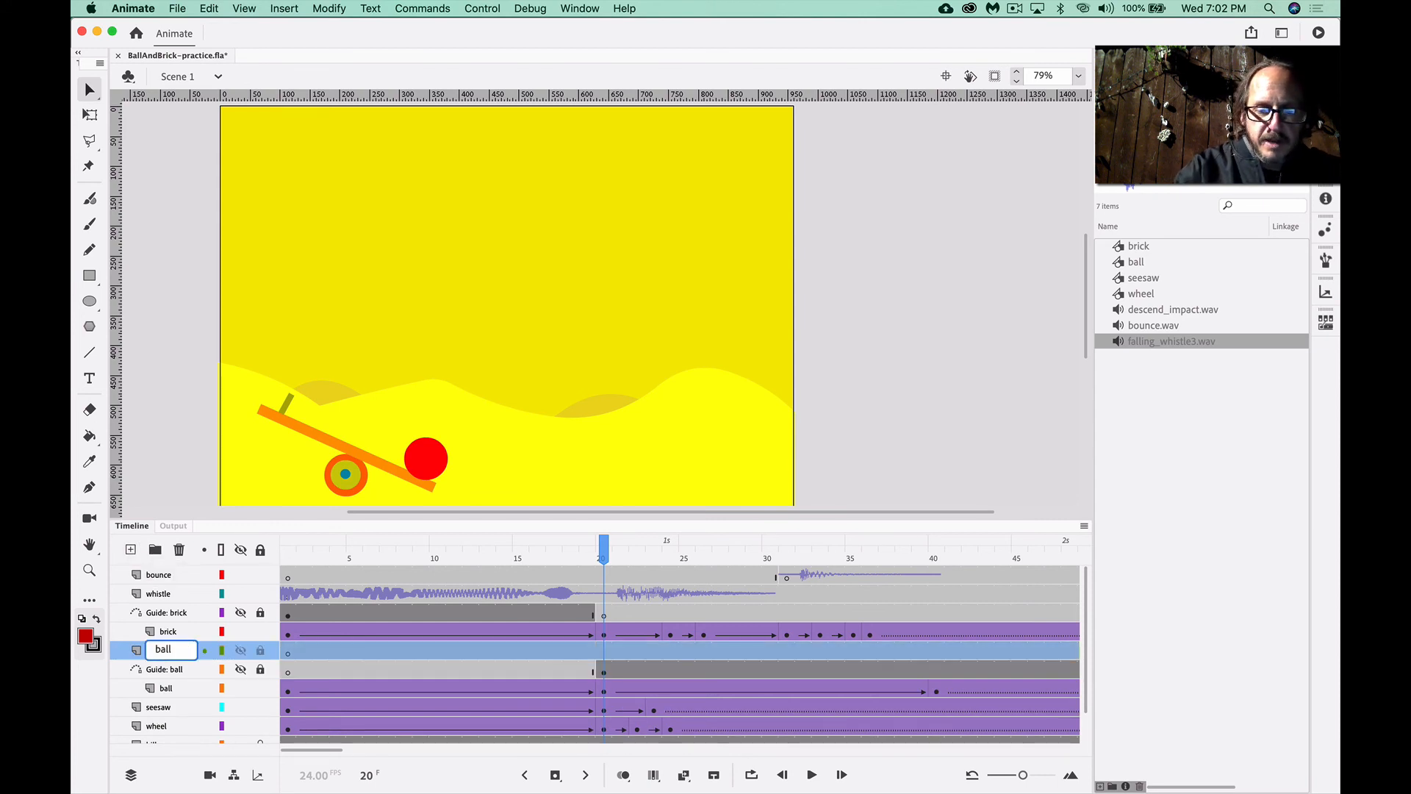
type(" sound")
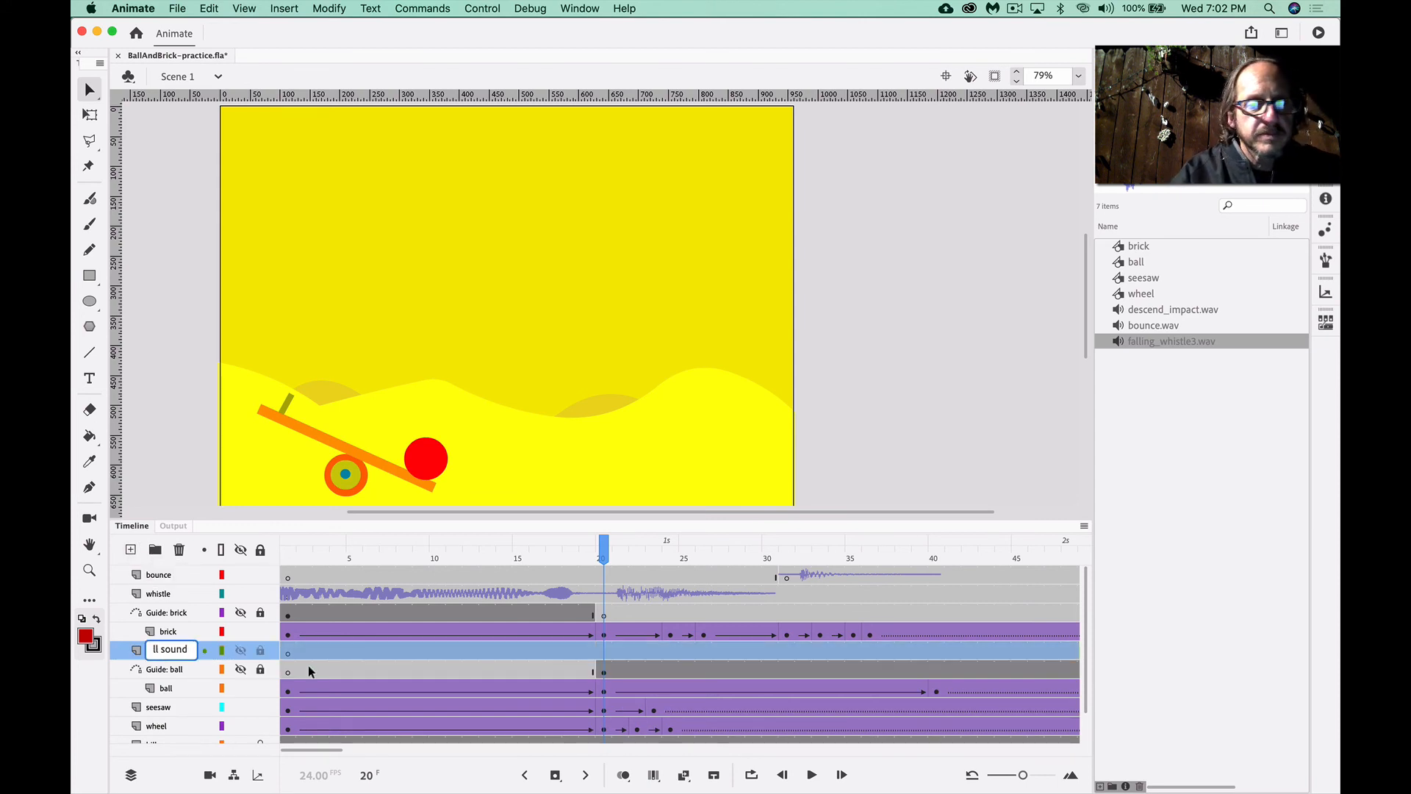
key("Return")
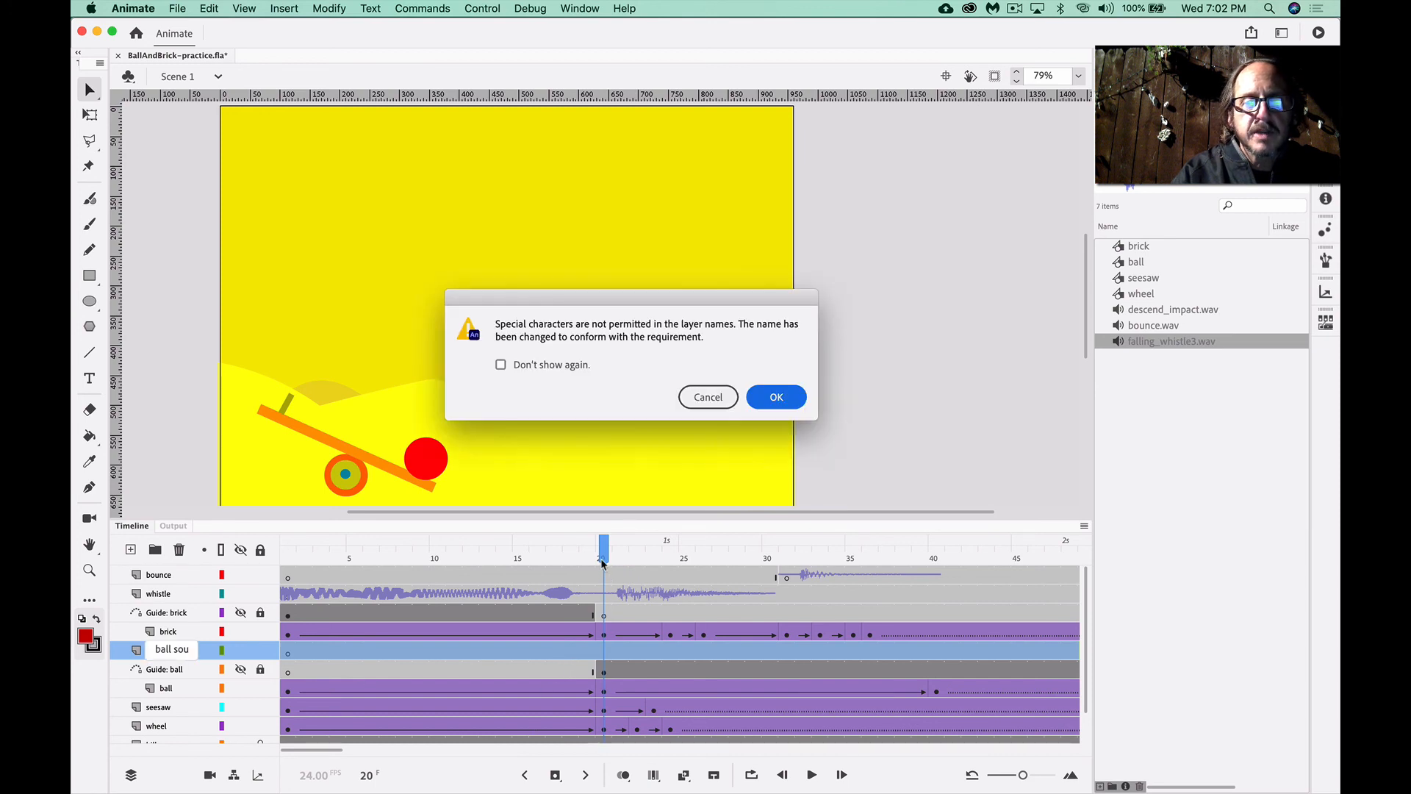
left_click(777, 397)
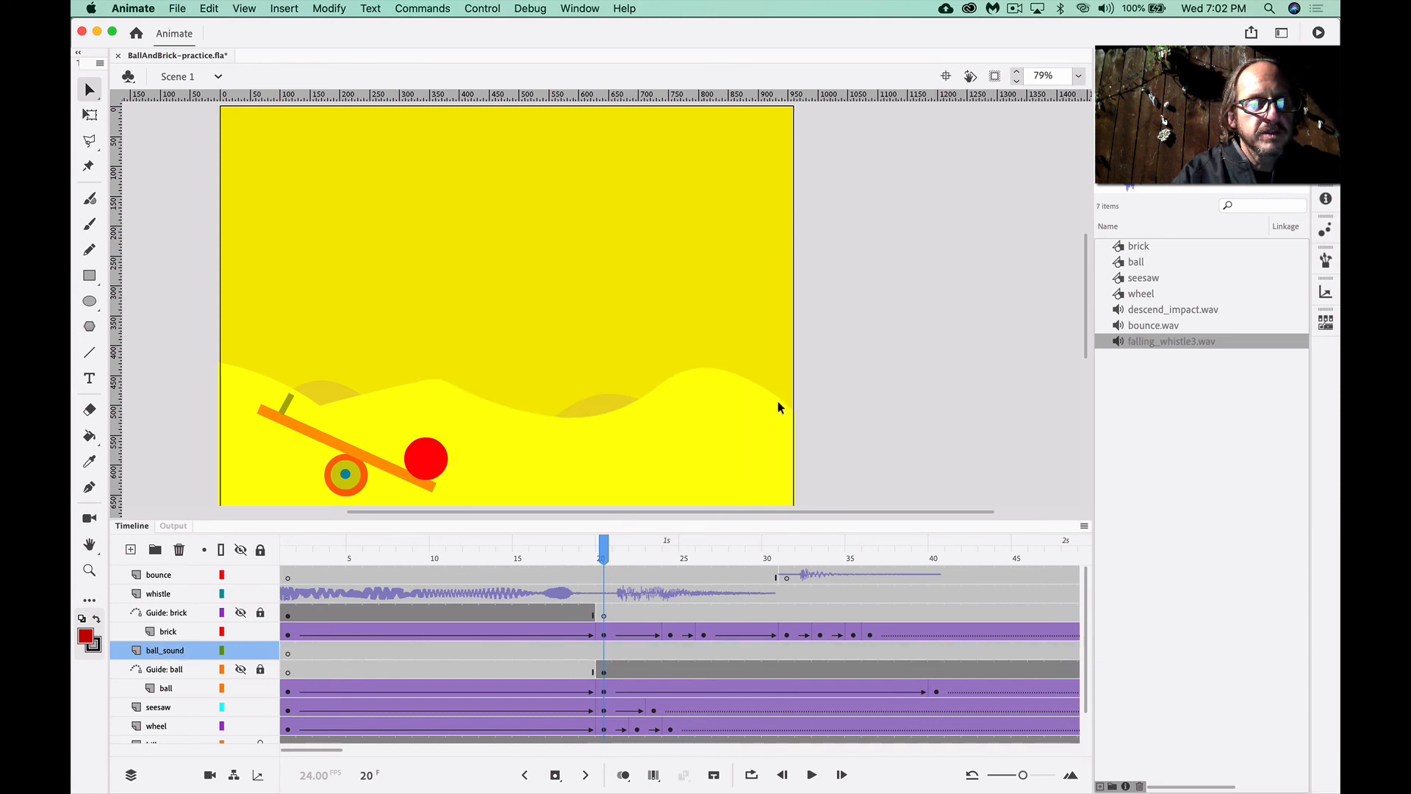
Insert a blank keyframe at frame 20 of the ball_sound layer and place falling_whistle3.wav there
mouse_move(597, 562)
left_mouse_down()
mouse_move(457, 579)
mouse_move(619, 570)
mouse_move(606, 570)
left_mouse_up()
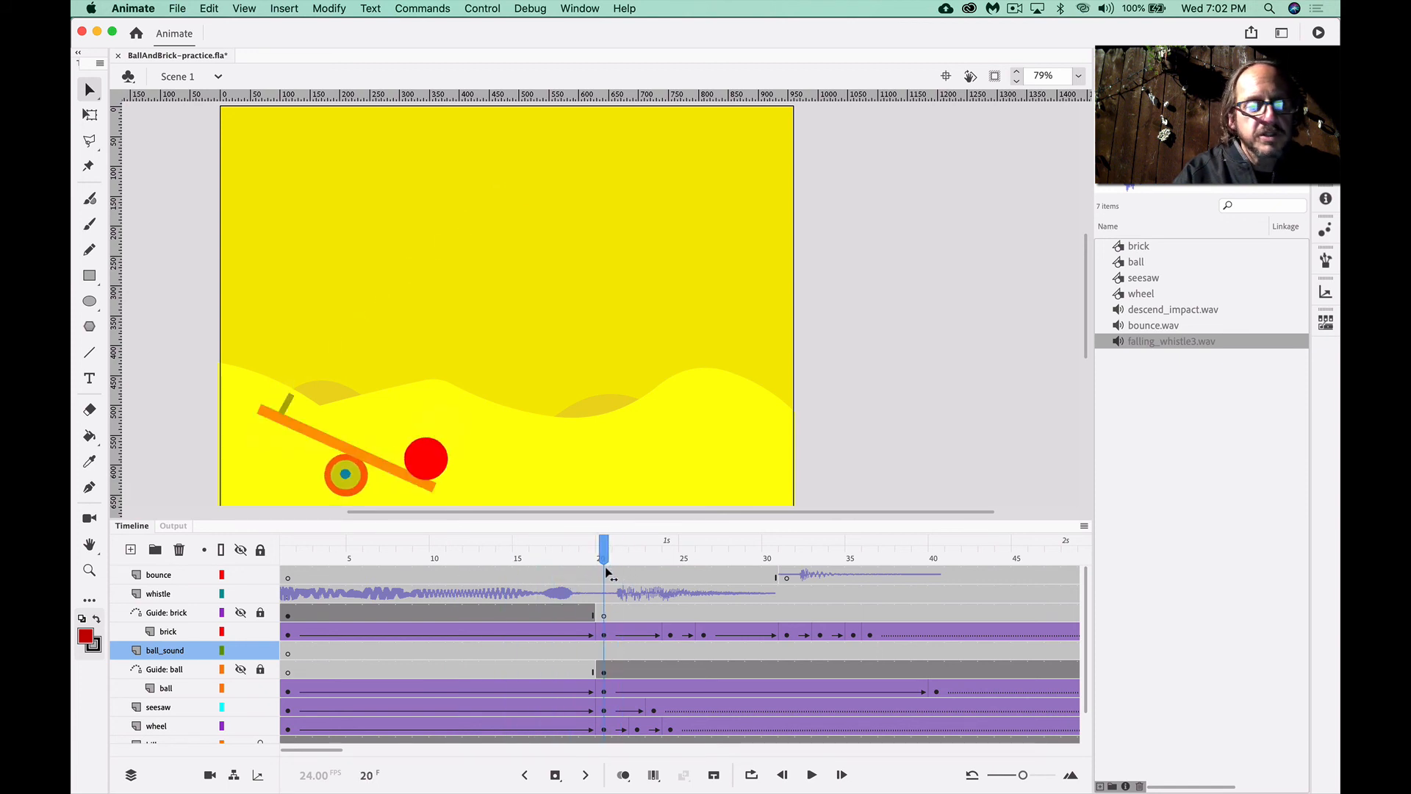
left_click(605, 654)
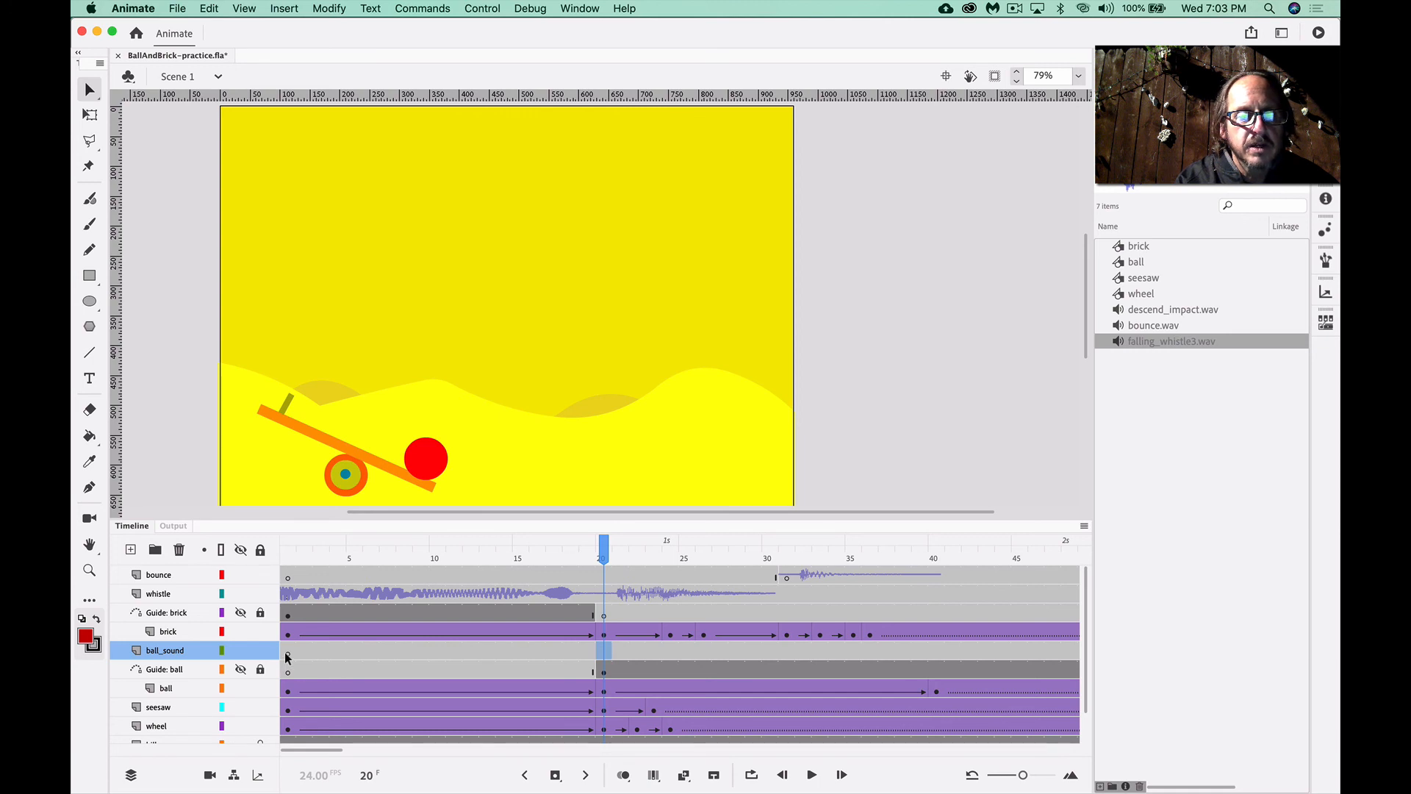
right_click(607, 651)
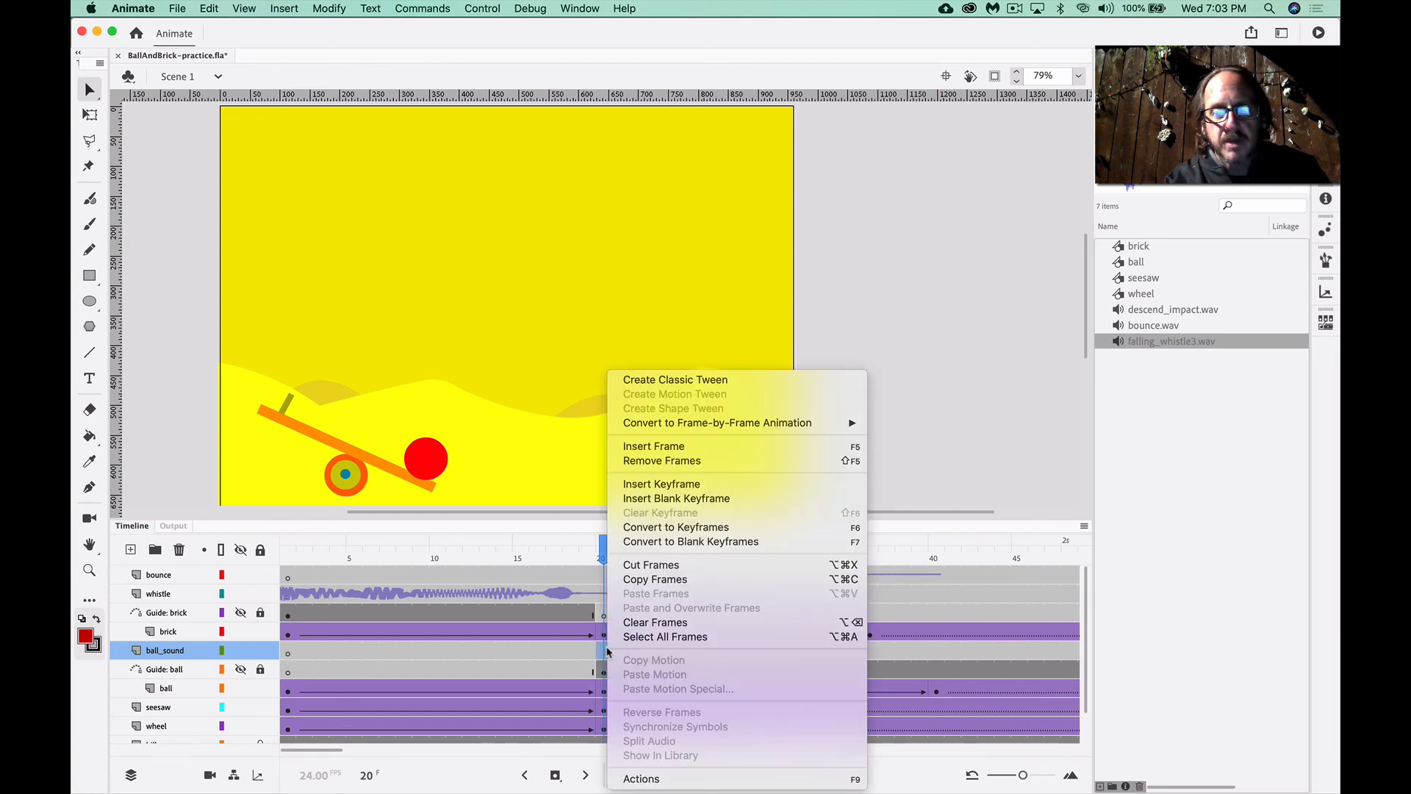
left_click(673, 502)
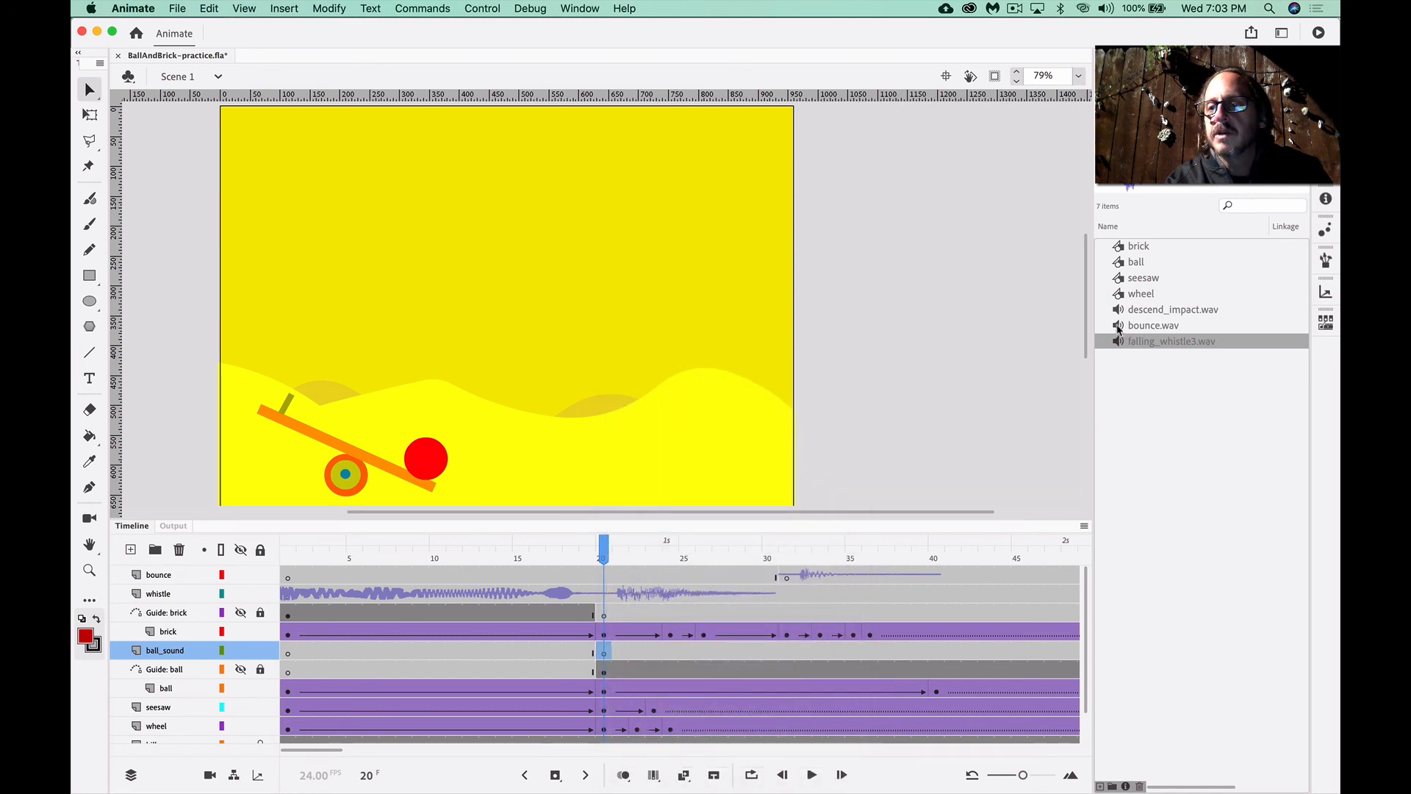
left_click_drag(1118, 343, 561, 340)
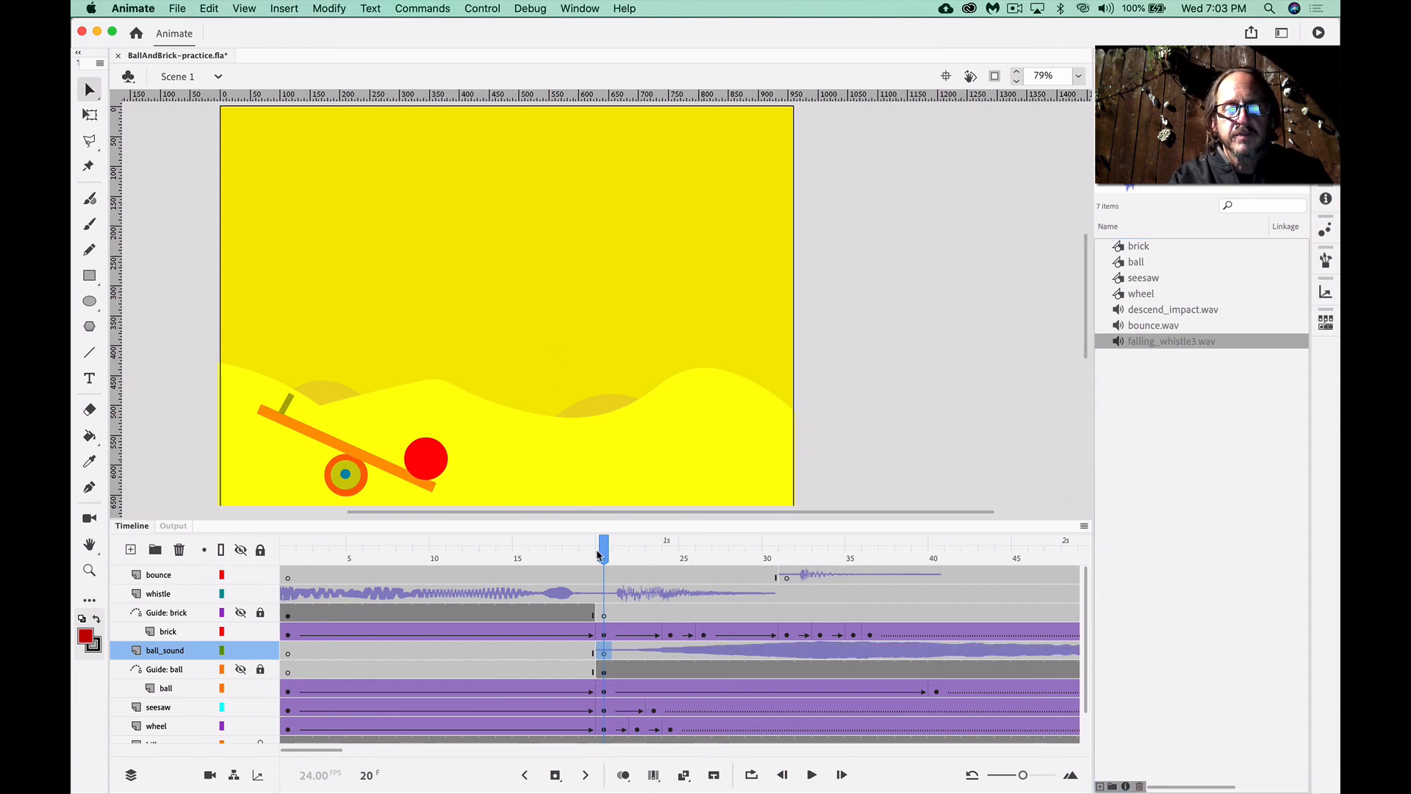
Play the animation from frame 1 to check the falling whistle against the ball's launch and the end of the timeline
left_click_drag(599, 555, 287, 553)
key("Return")
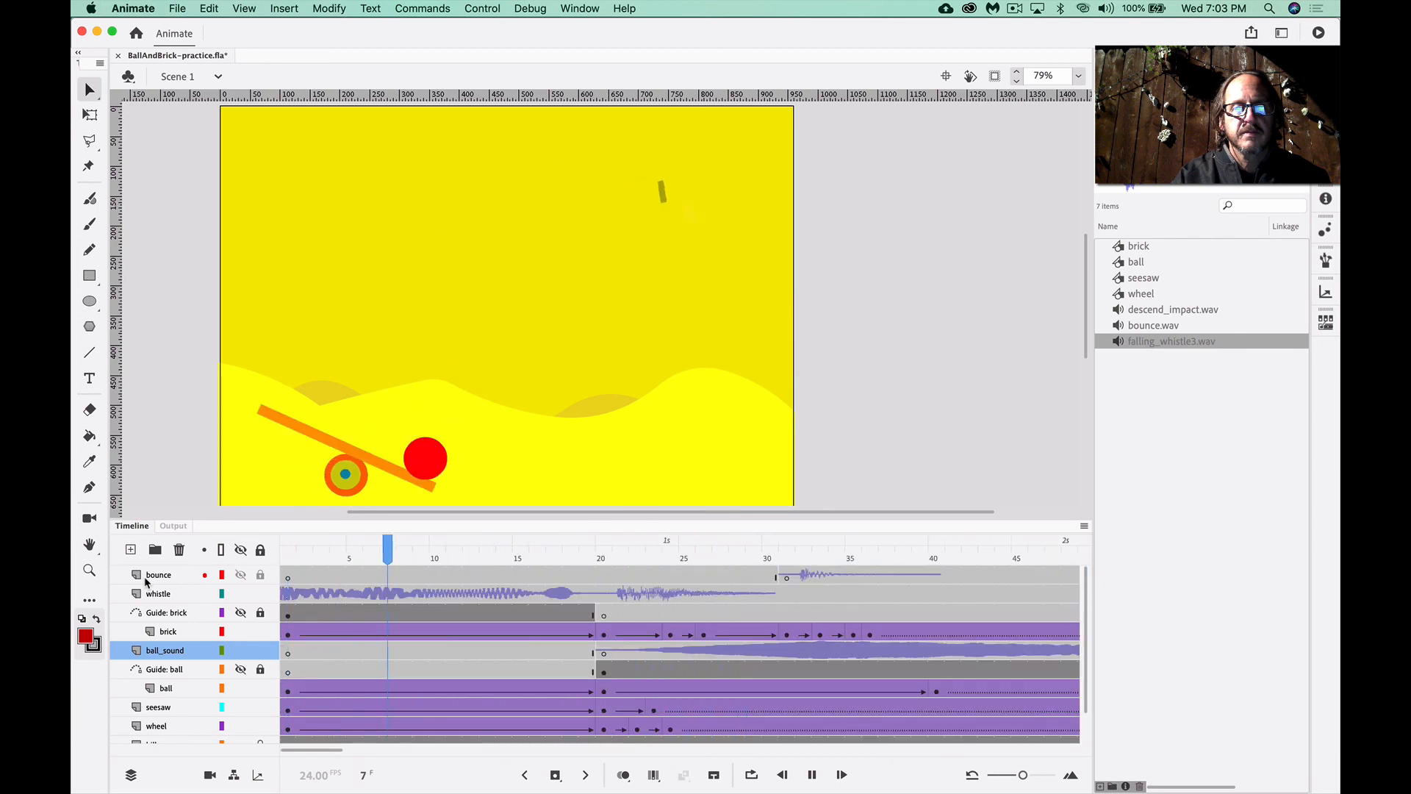
key("Return")
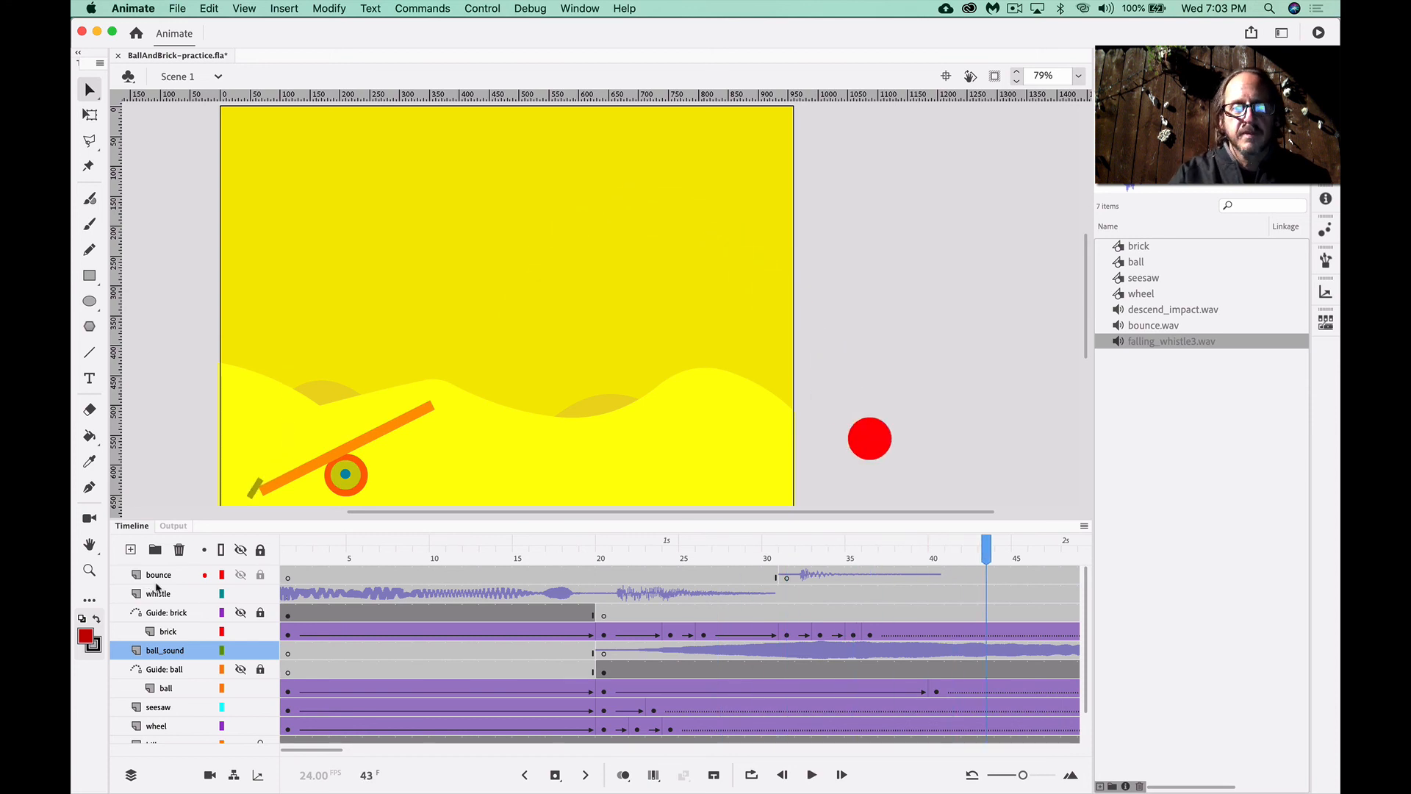
scroll(408, 642, "right", 5)
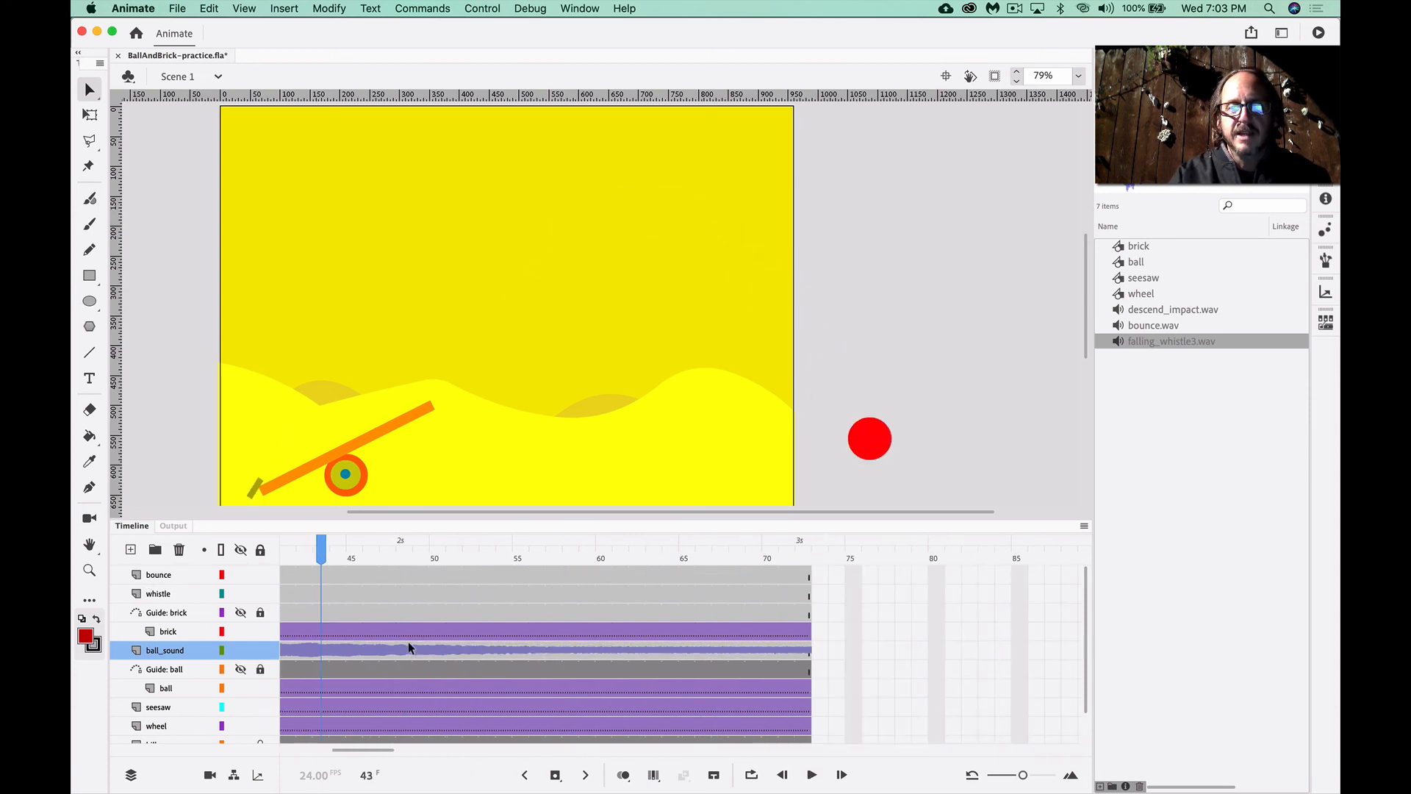
left_click(712, 568)
key("Return")
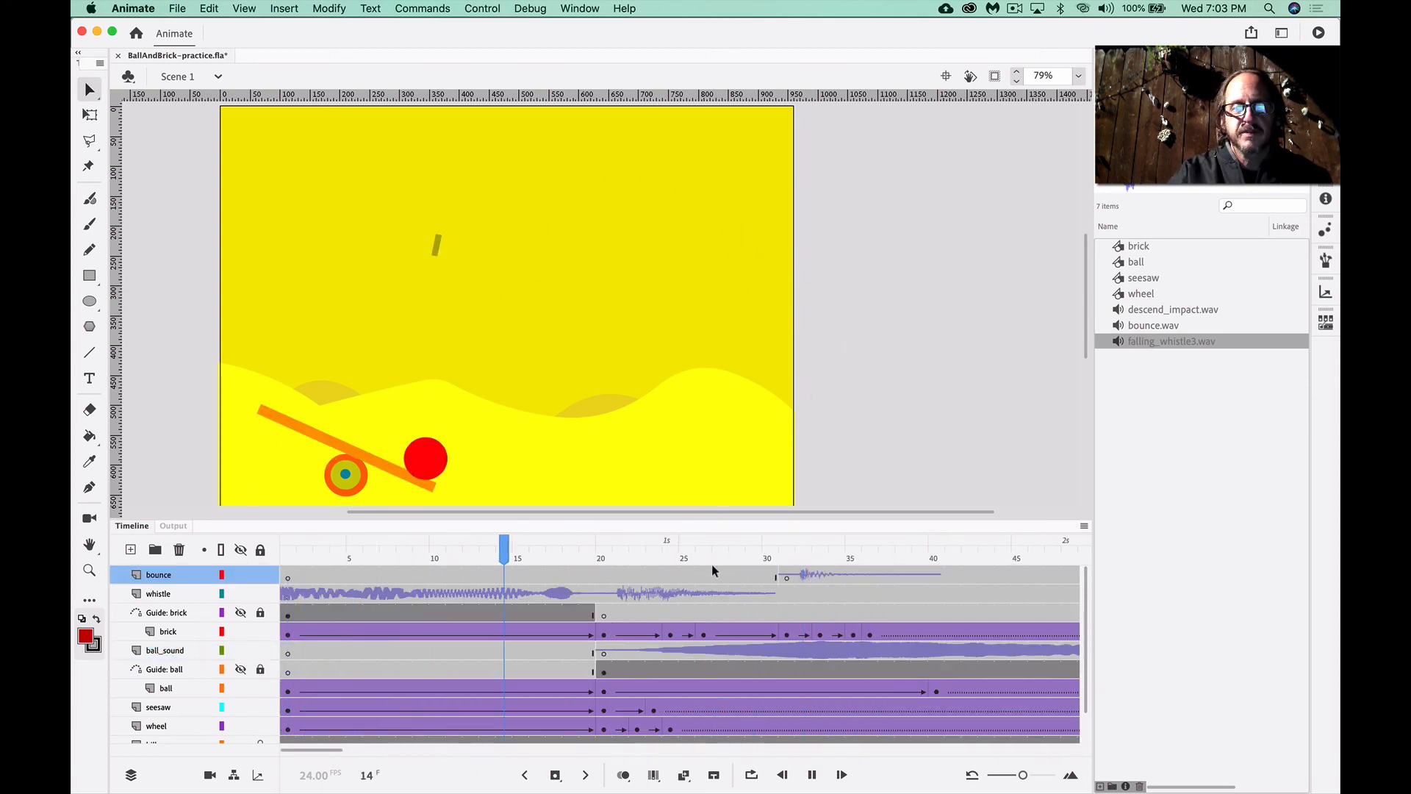
key("Return")
scroll(816, 628, "right", 8)
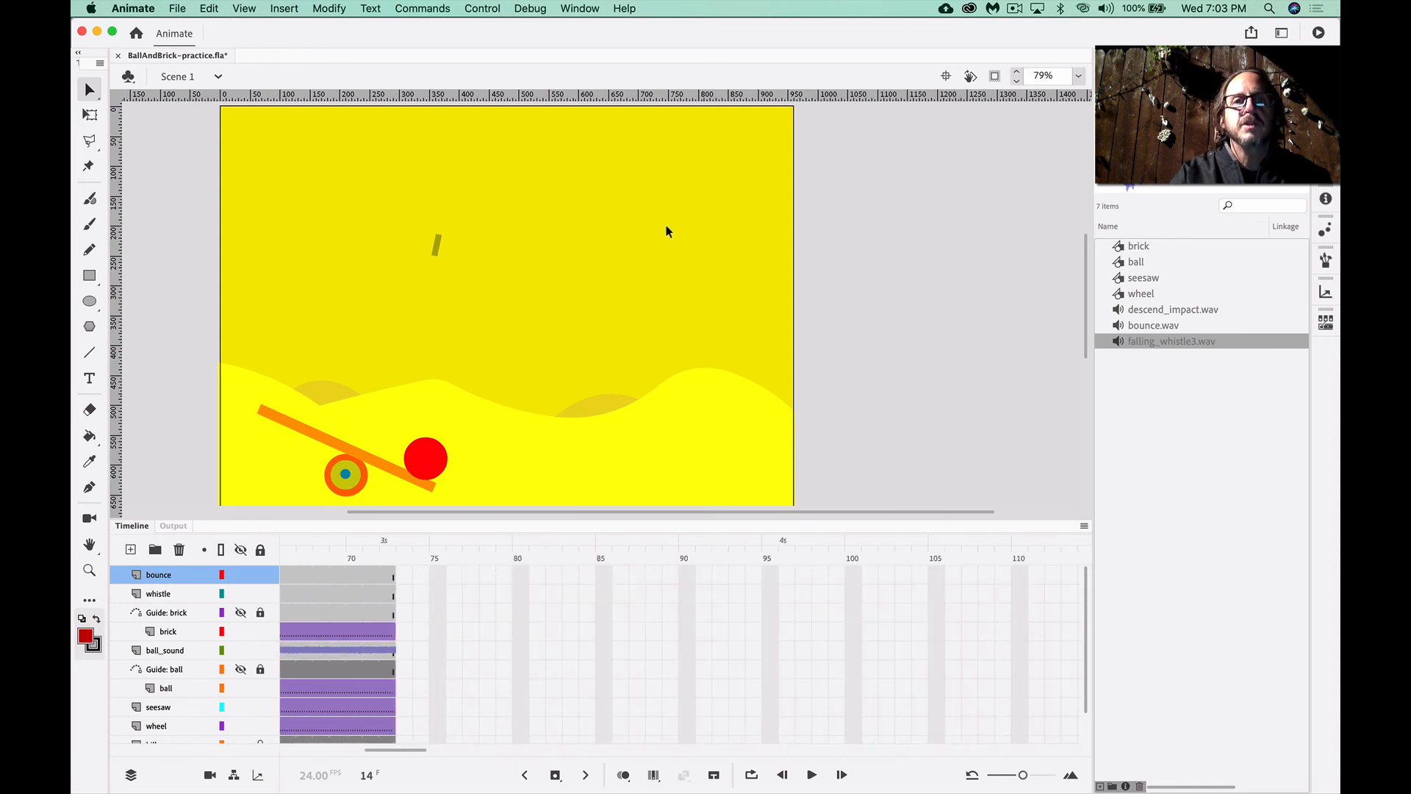
Turn off Loop Playback and move the playhead to the end of the animation, at frame 72
left_click(484, 10)
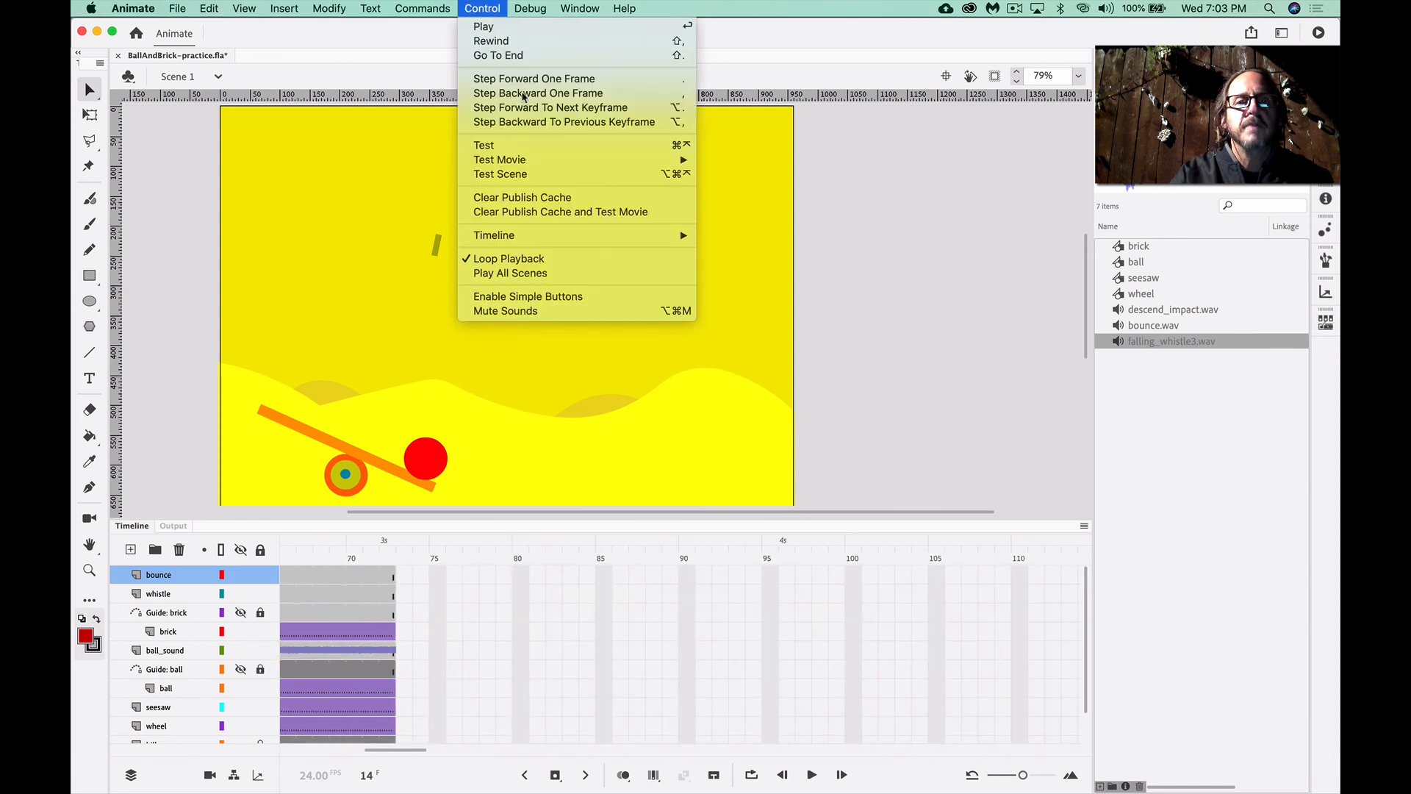
left_click(566, 258)
left_click(372, 563)
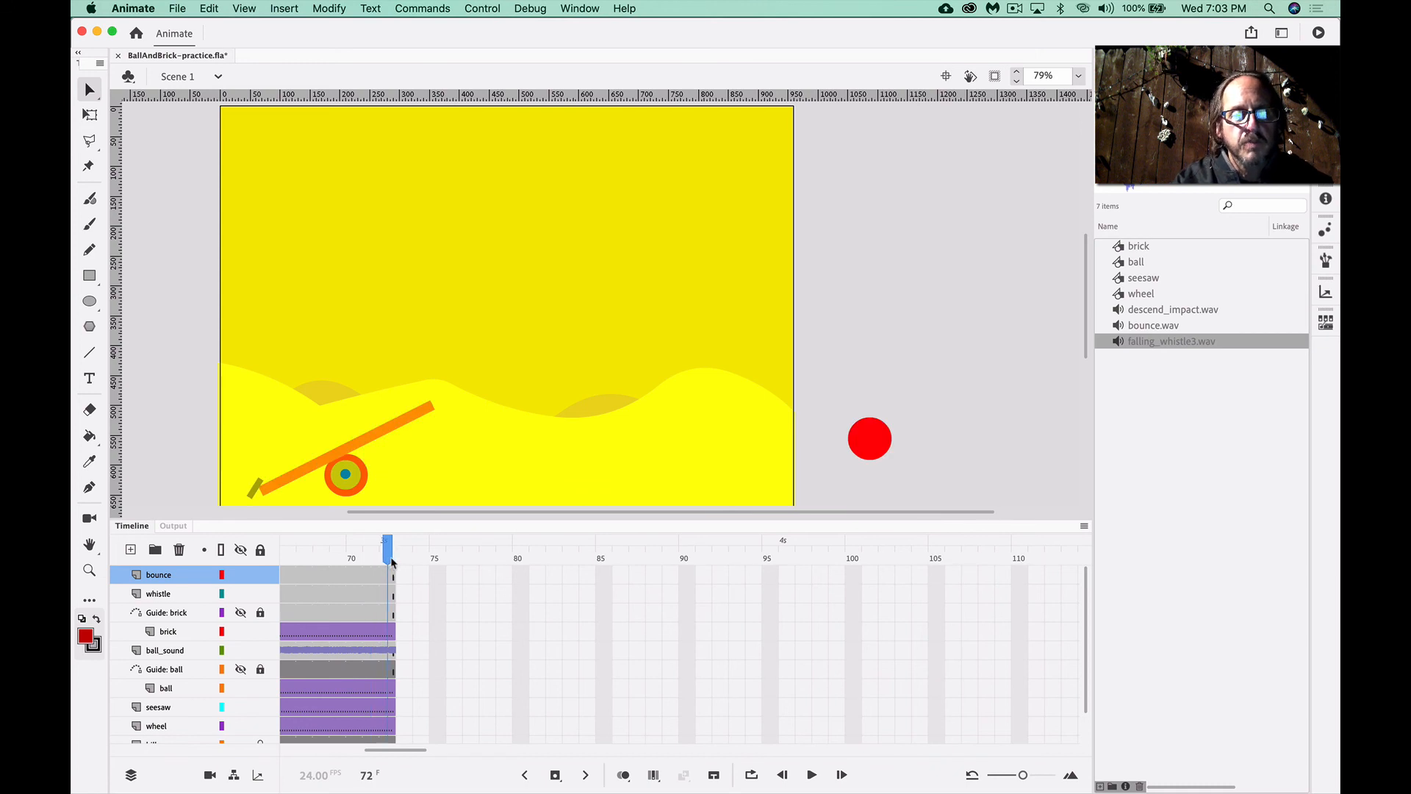
Examine the falling_whistle3.wav envelope on the ball_sound layer to find the frame where the sound ends, leaving it unedited
left_click(359, 648)
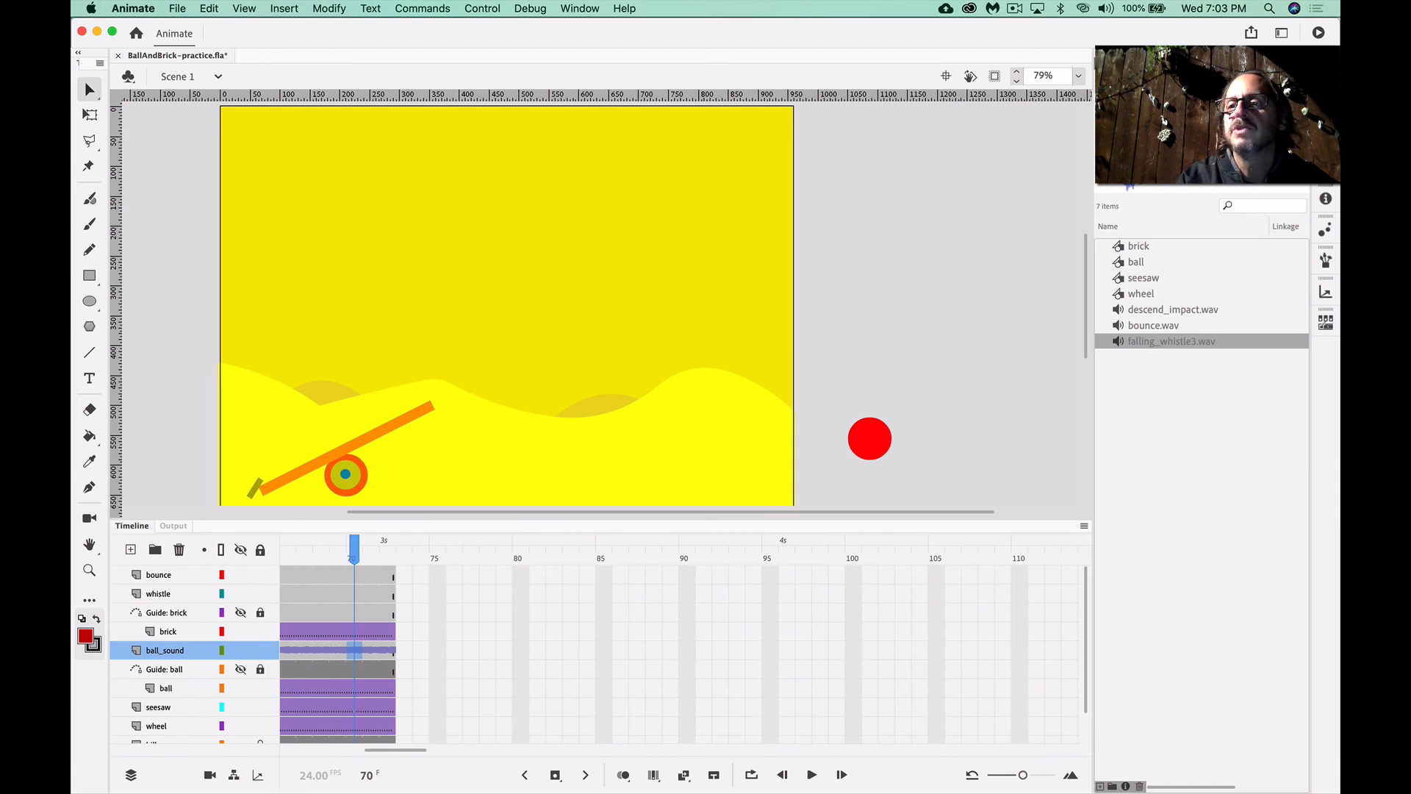
key("super+F3")
left_click(1275, 368)
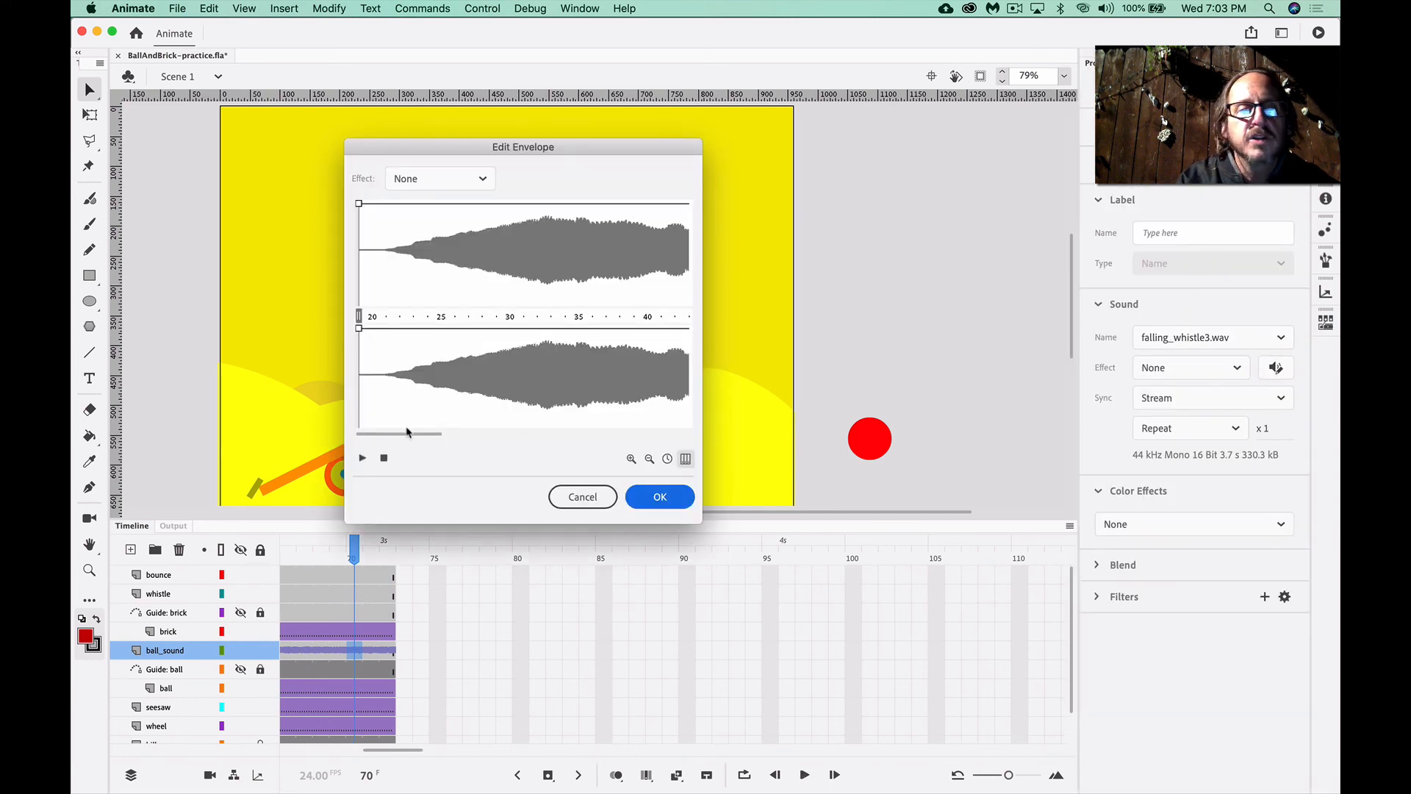
left_click_drag(409, 433, 647, 430)
scroll(647, 424, "right", 1)
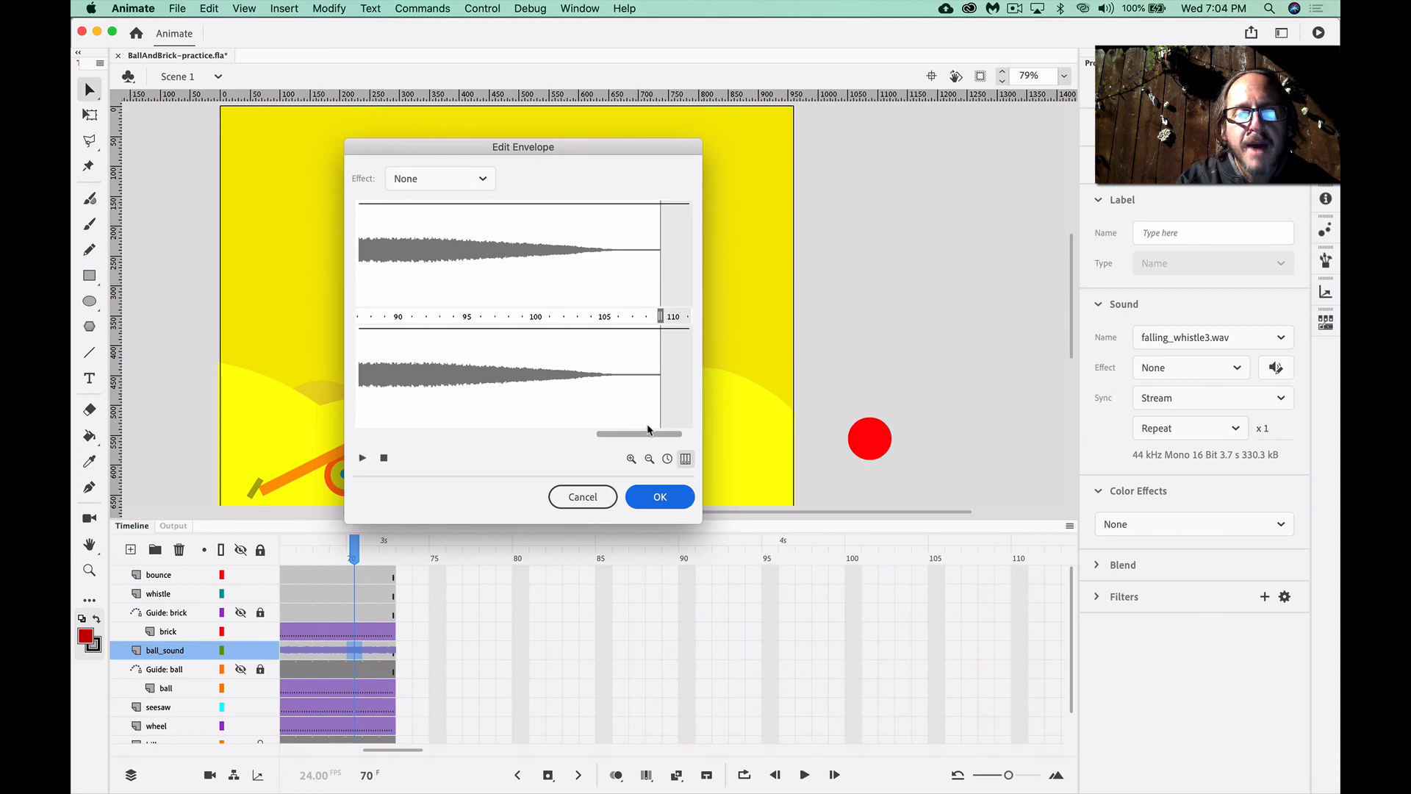
left_click(584, 497)
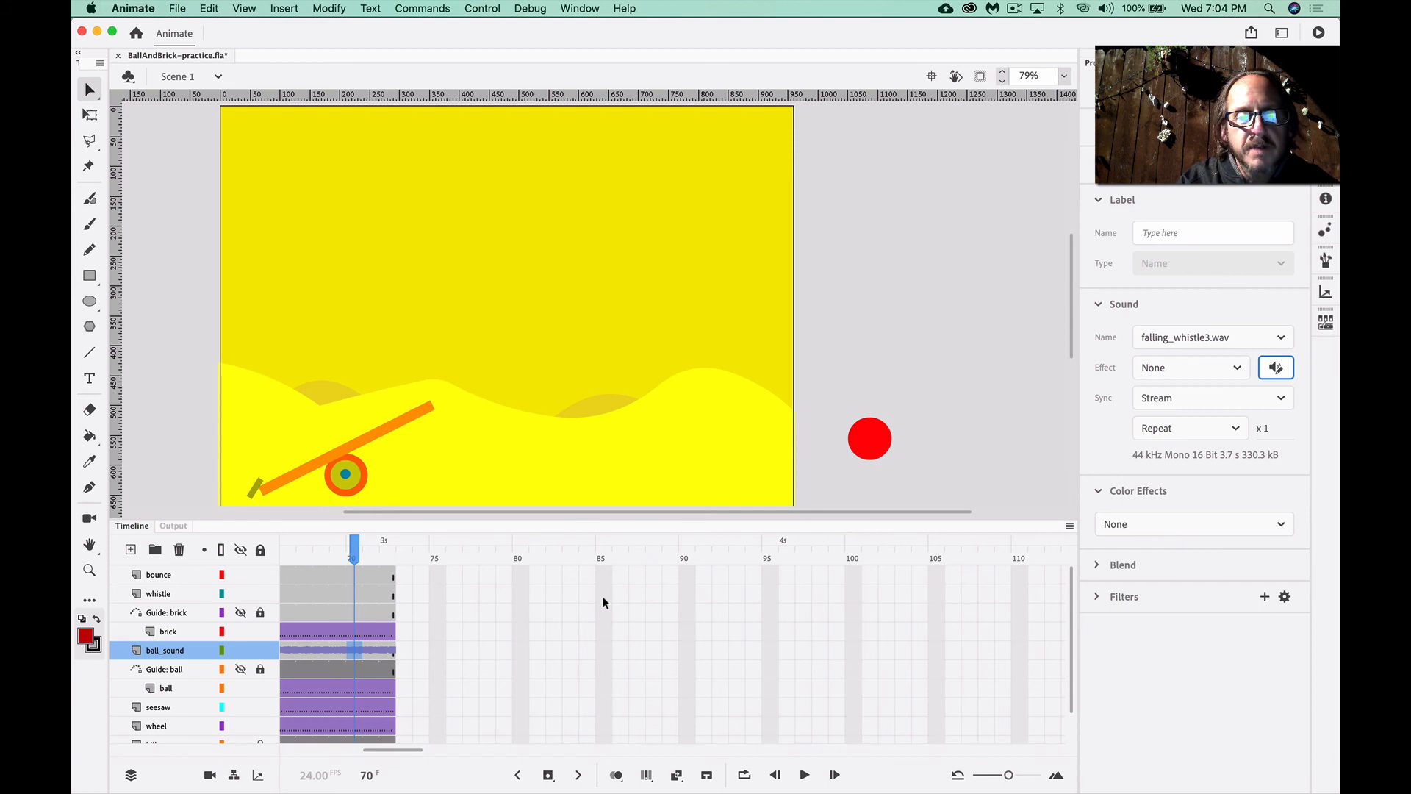
Extend the bounce, whistle, Guide: brick, brick and ball_sound layers to frame 110
left_click(1020, 575)
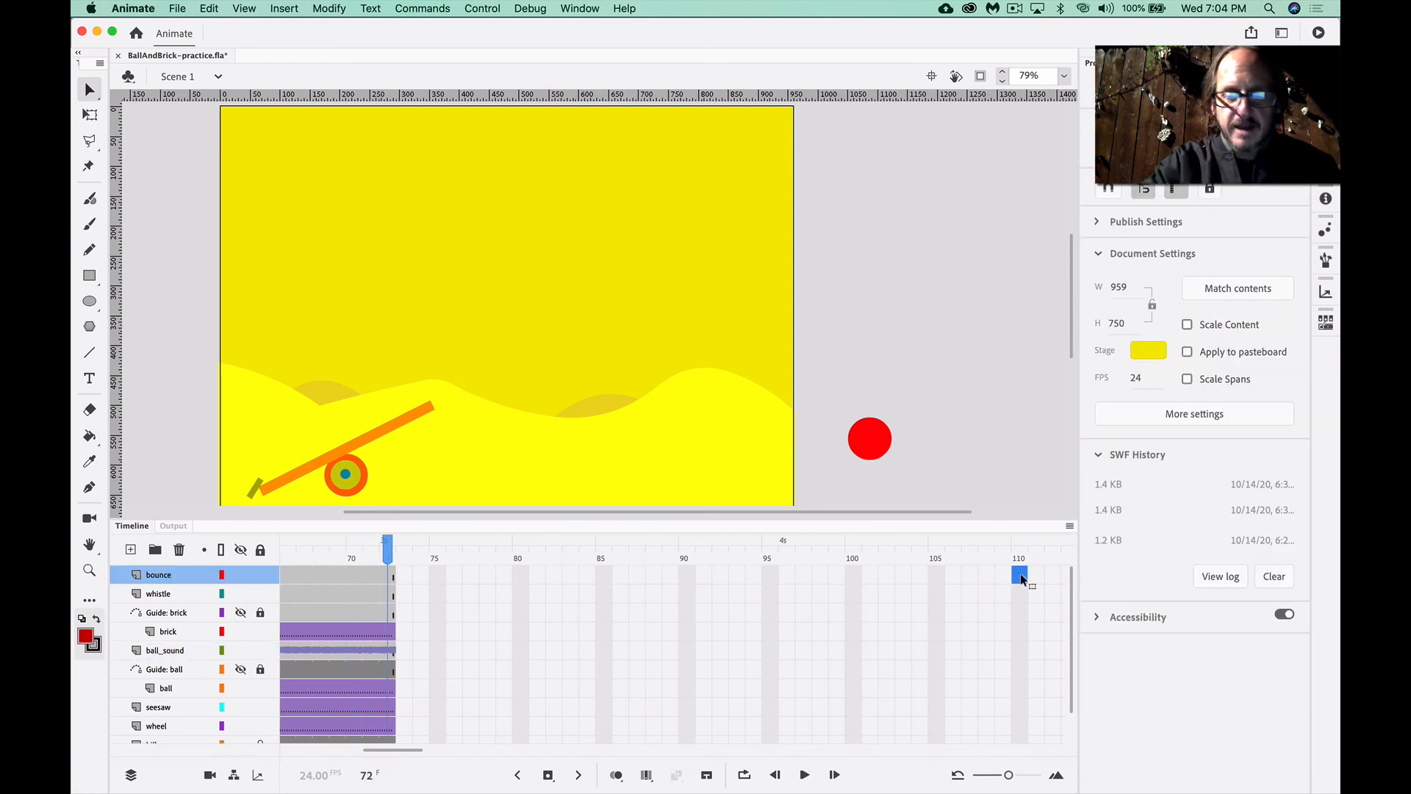
key("F5")
left_click(1020, 591)
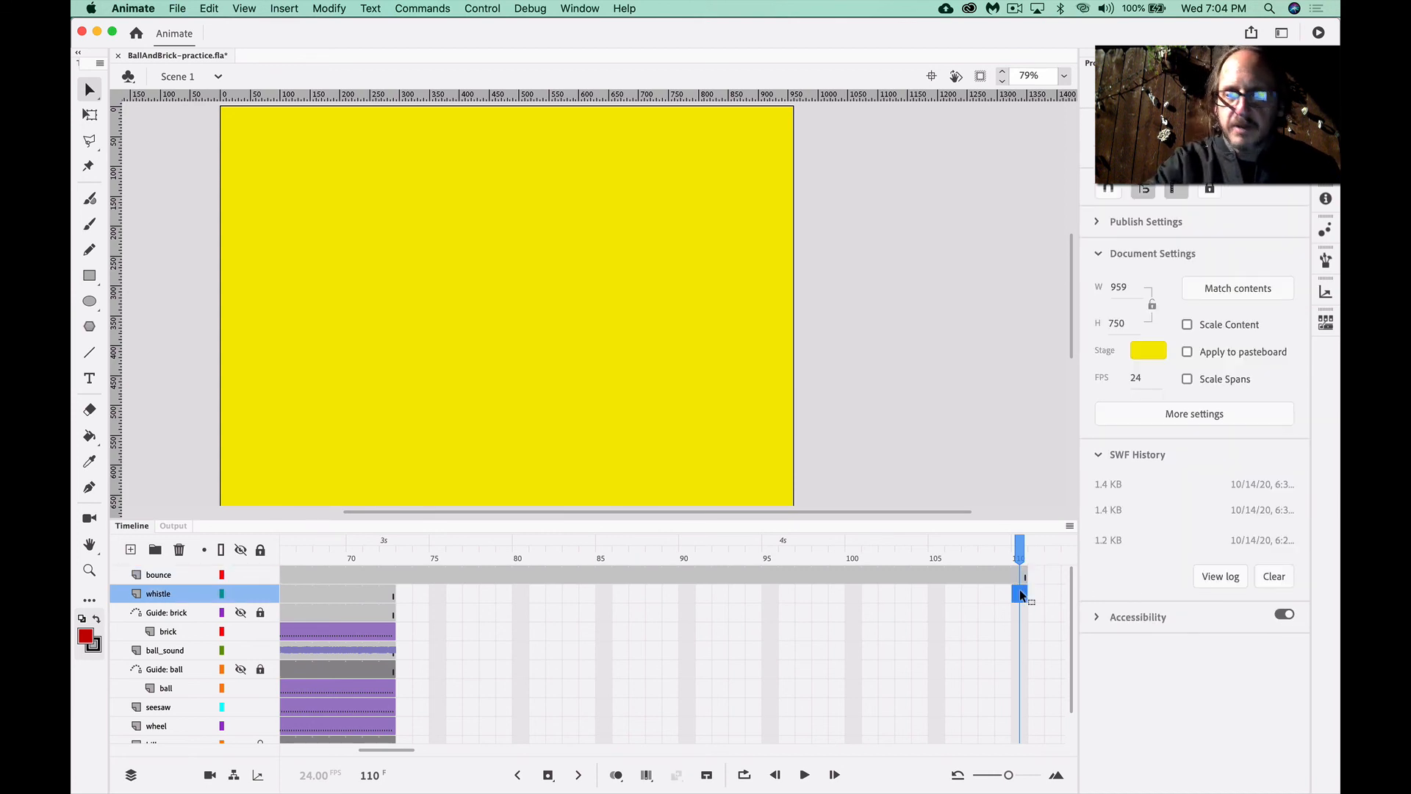
key("F5")
left_click(1021, 610)
key("F5")
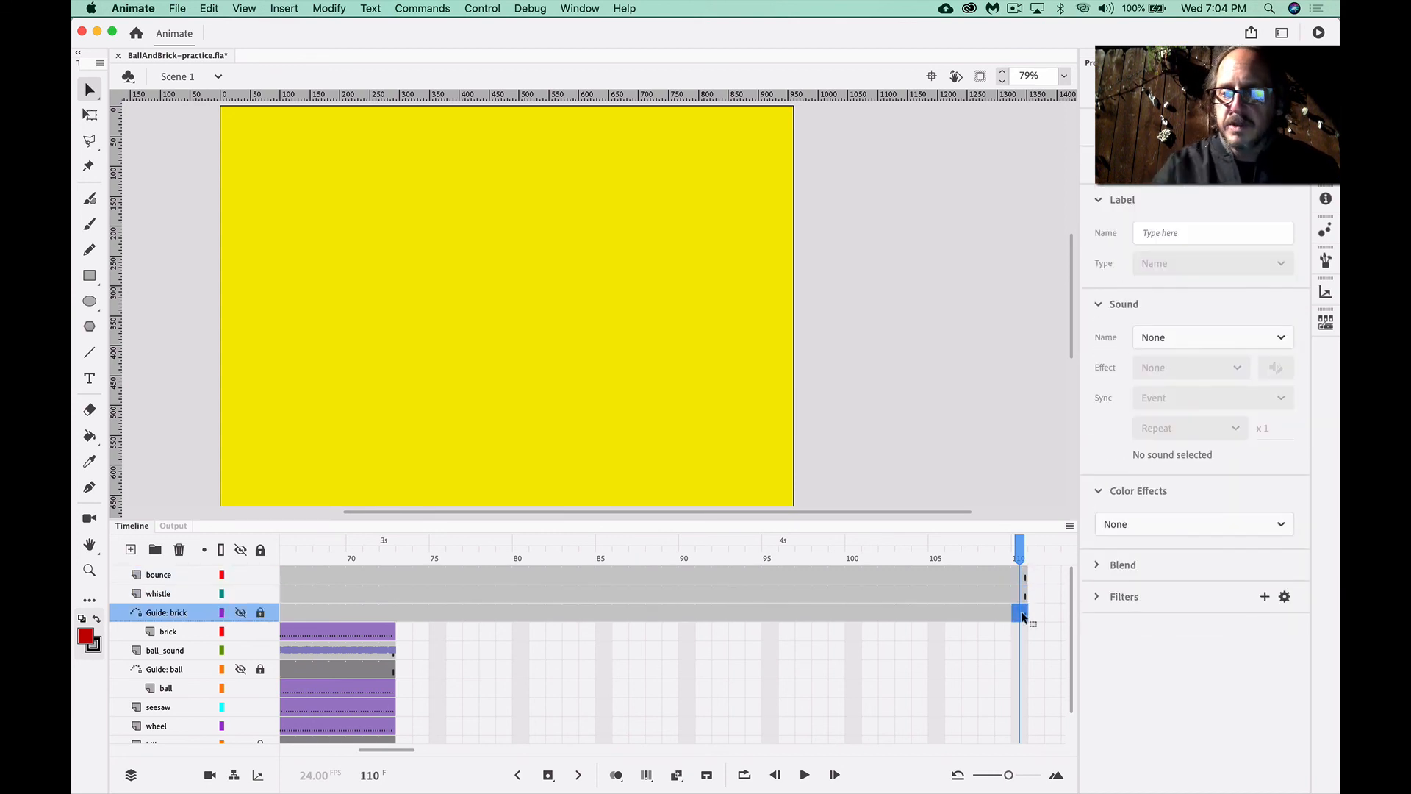
left_click(1023, 630)
key("F5")
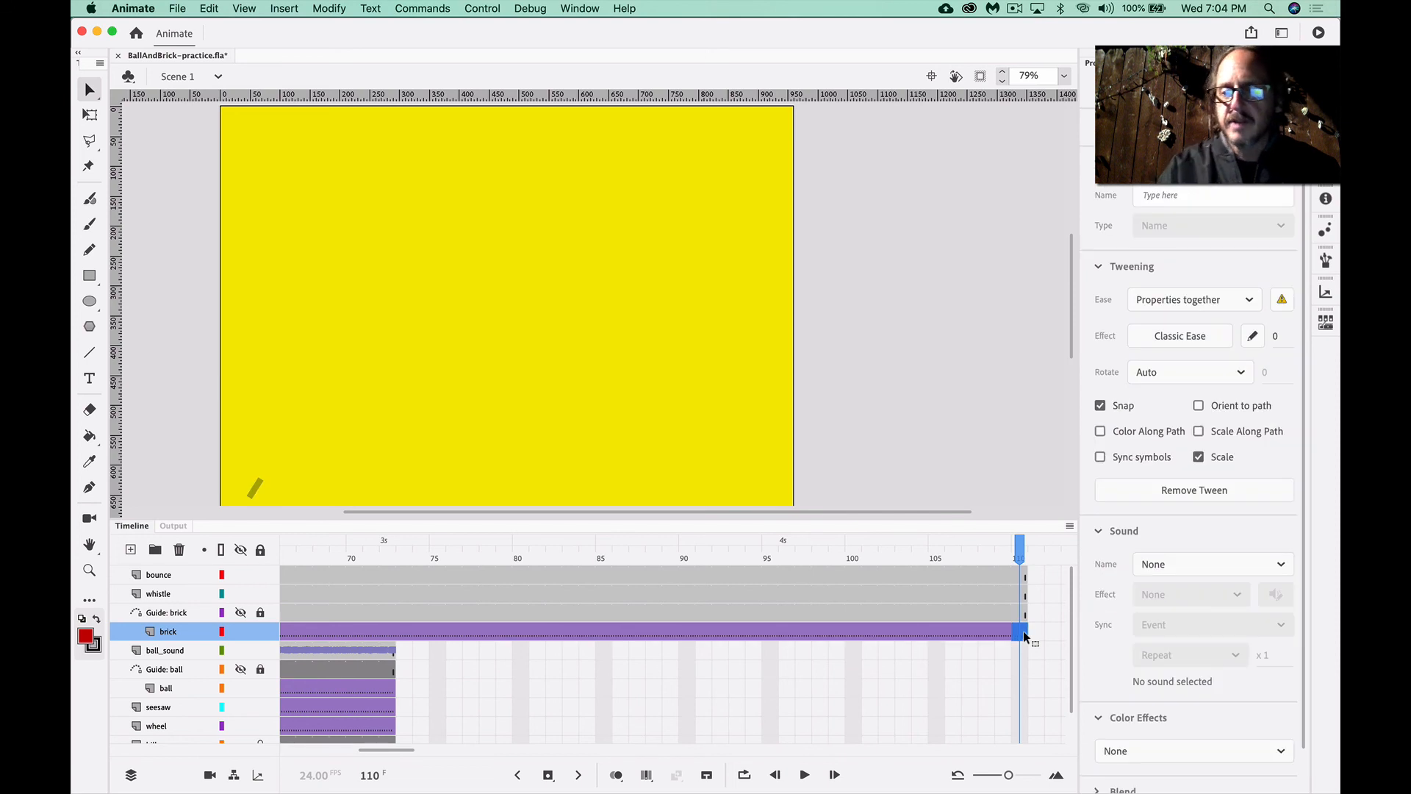
left_click(1026, 651)
key("F5")
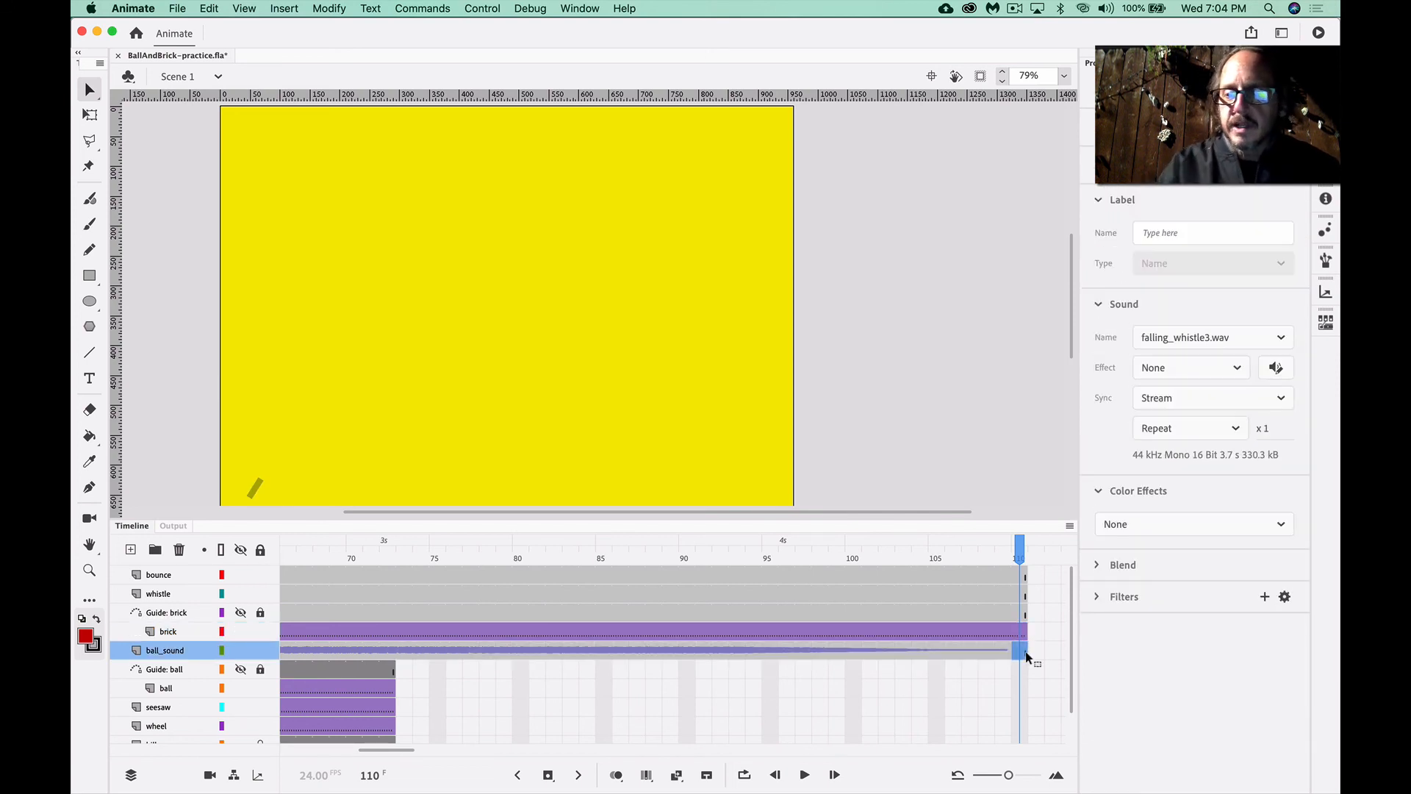
Extend the Guide: ball, ball, seesaw and wheel layers to frame 110
left_click(1020, 668)
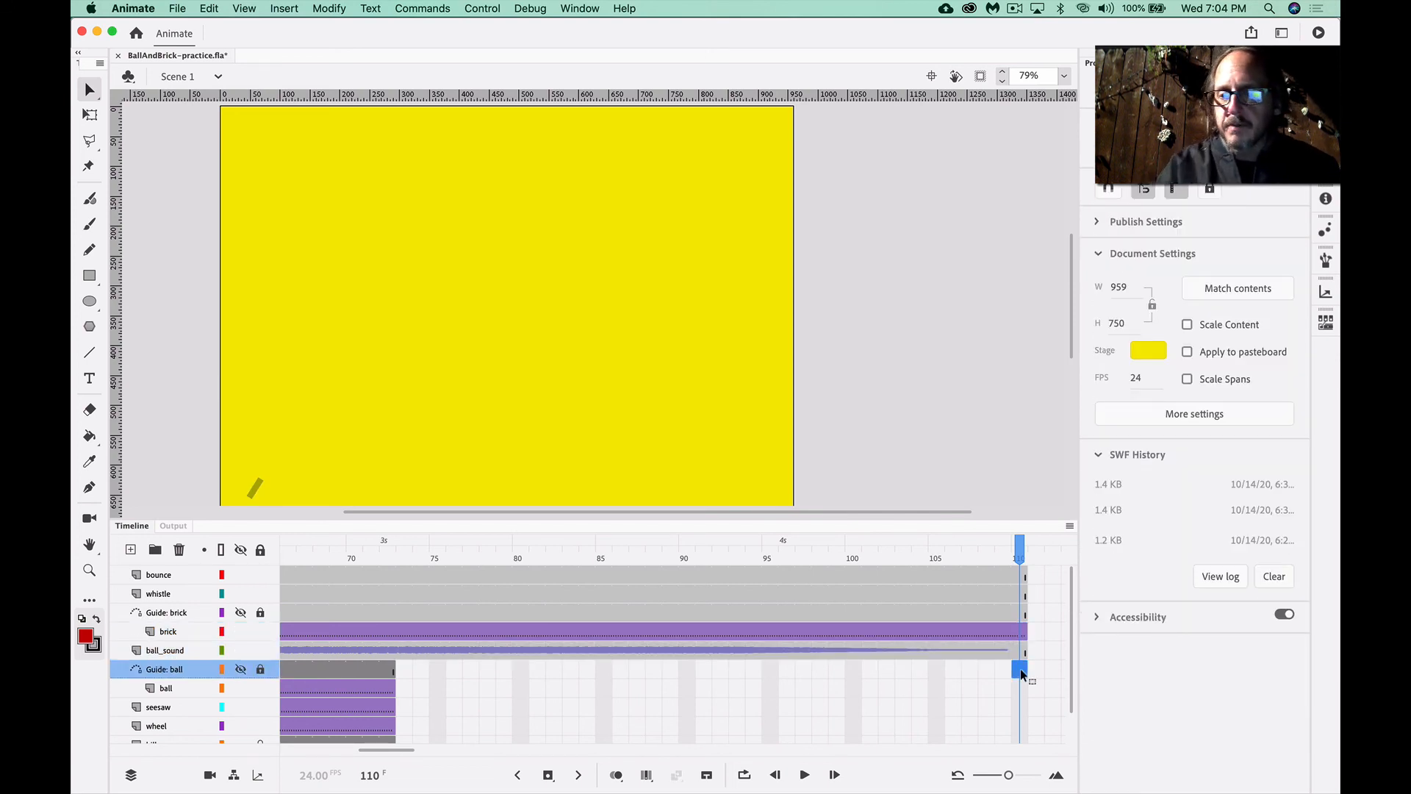
key("F5")
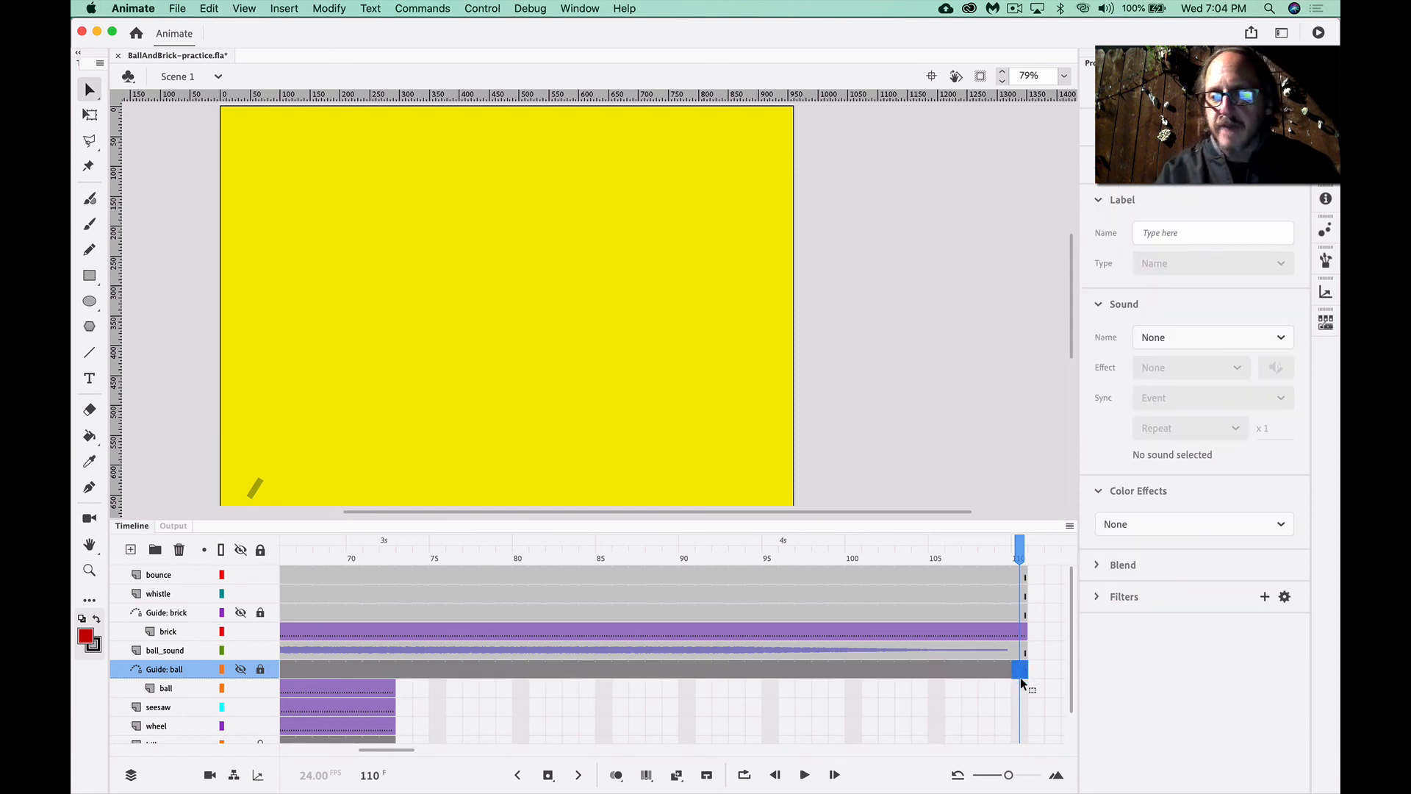
left_click(1021, 687)
key("F5")
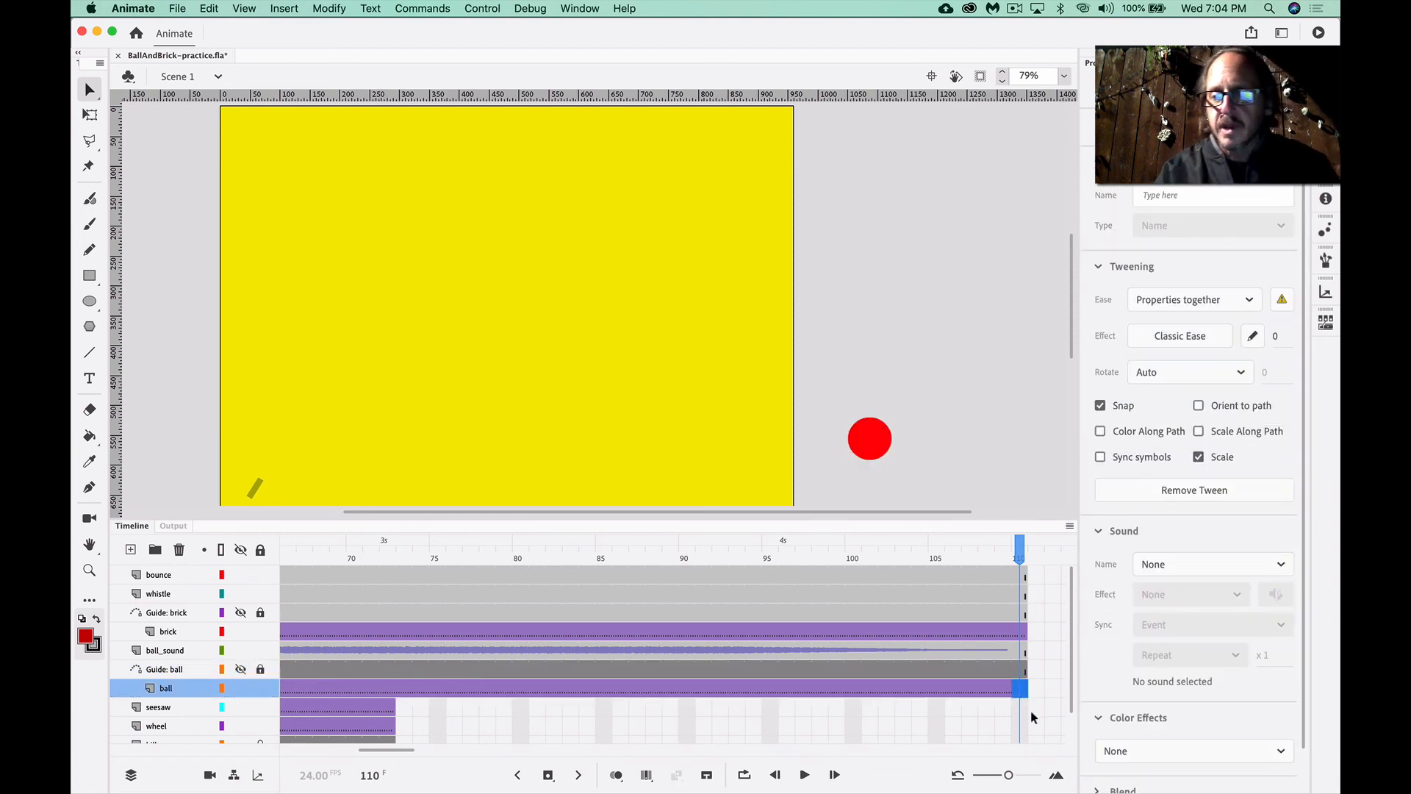
left_click(1021, 707)
key("F5")
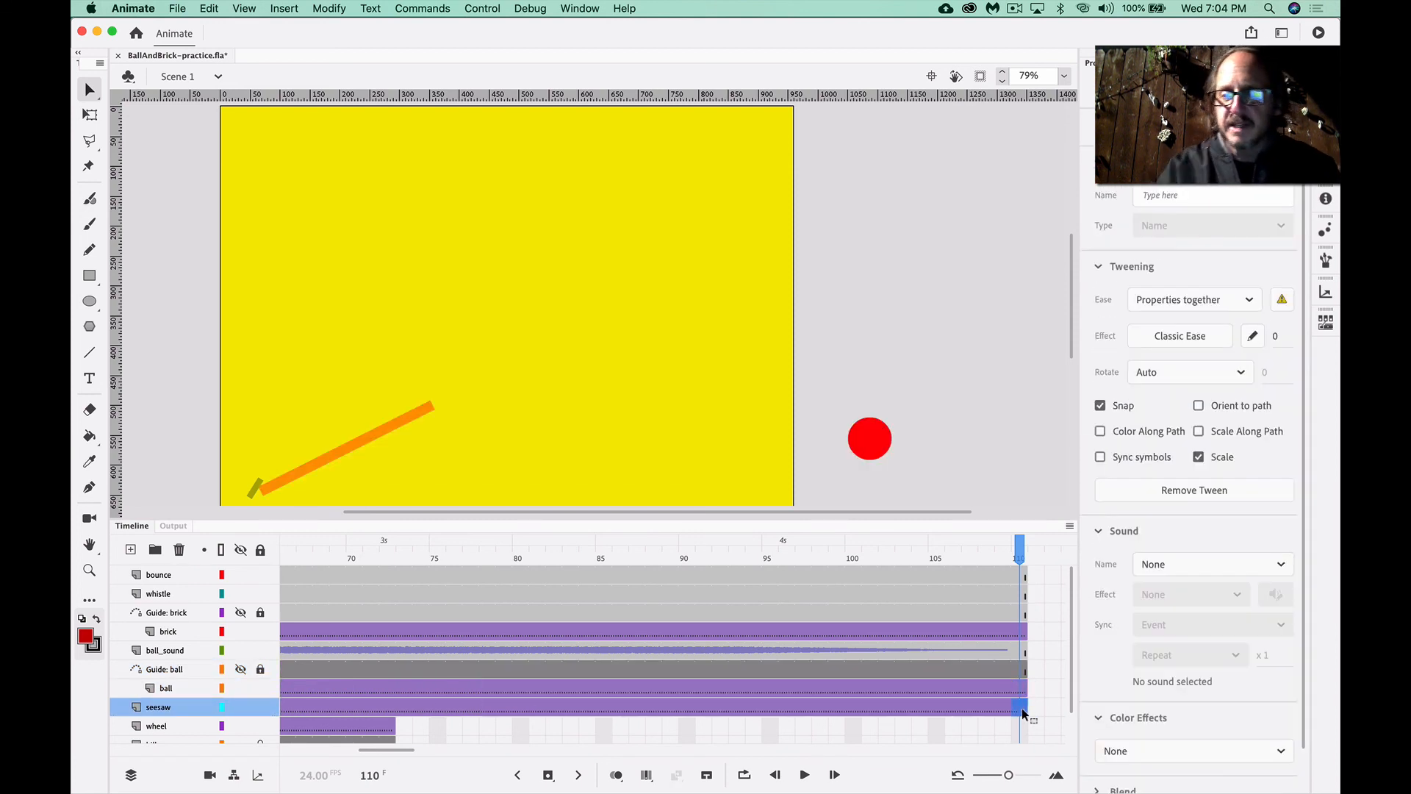
left_click(1021, 725)
key("F5")
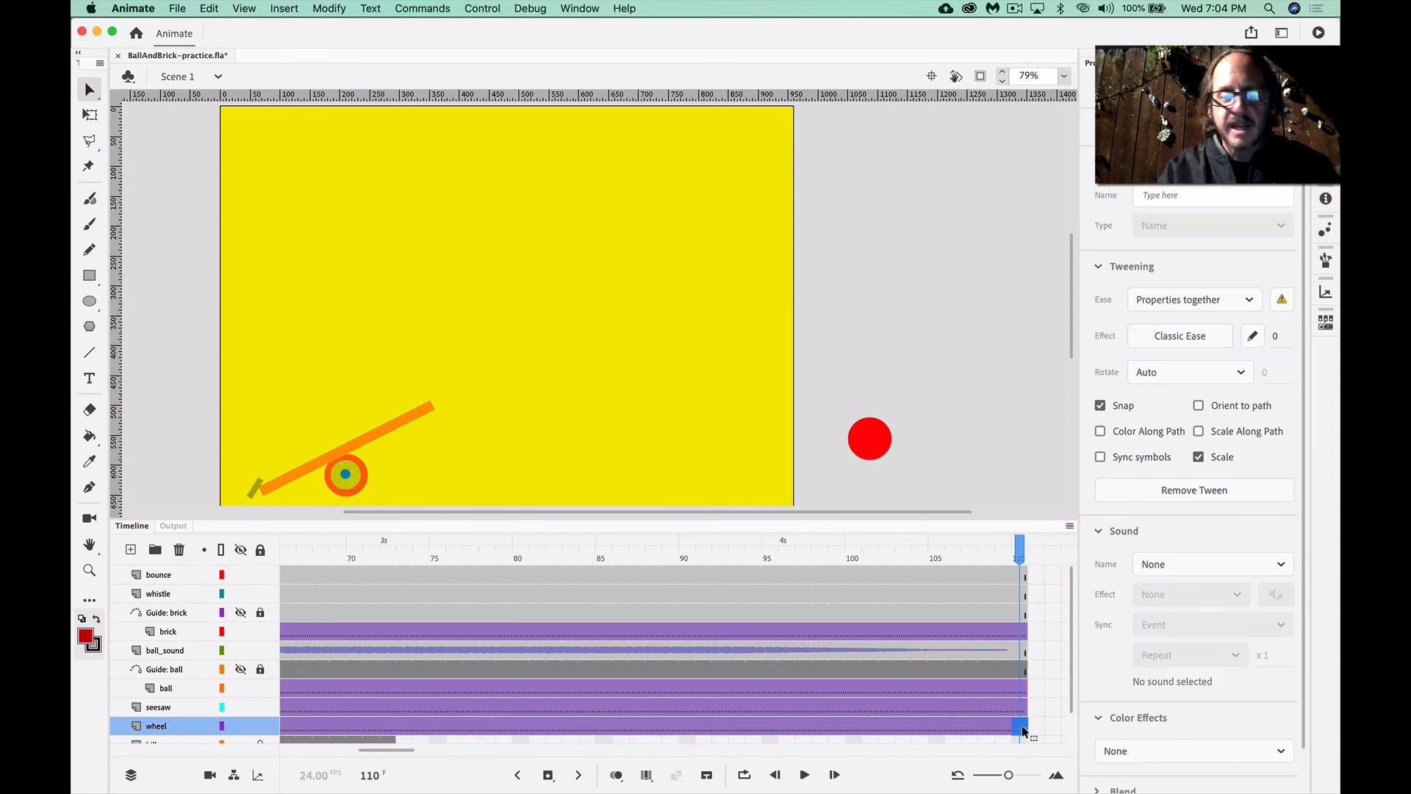
Extend the two background layers, hills and hills_in_back, to frame 110
scroll(1021, 725, "down", 2)
left_click(1022, 707)
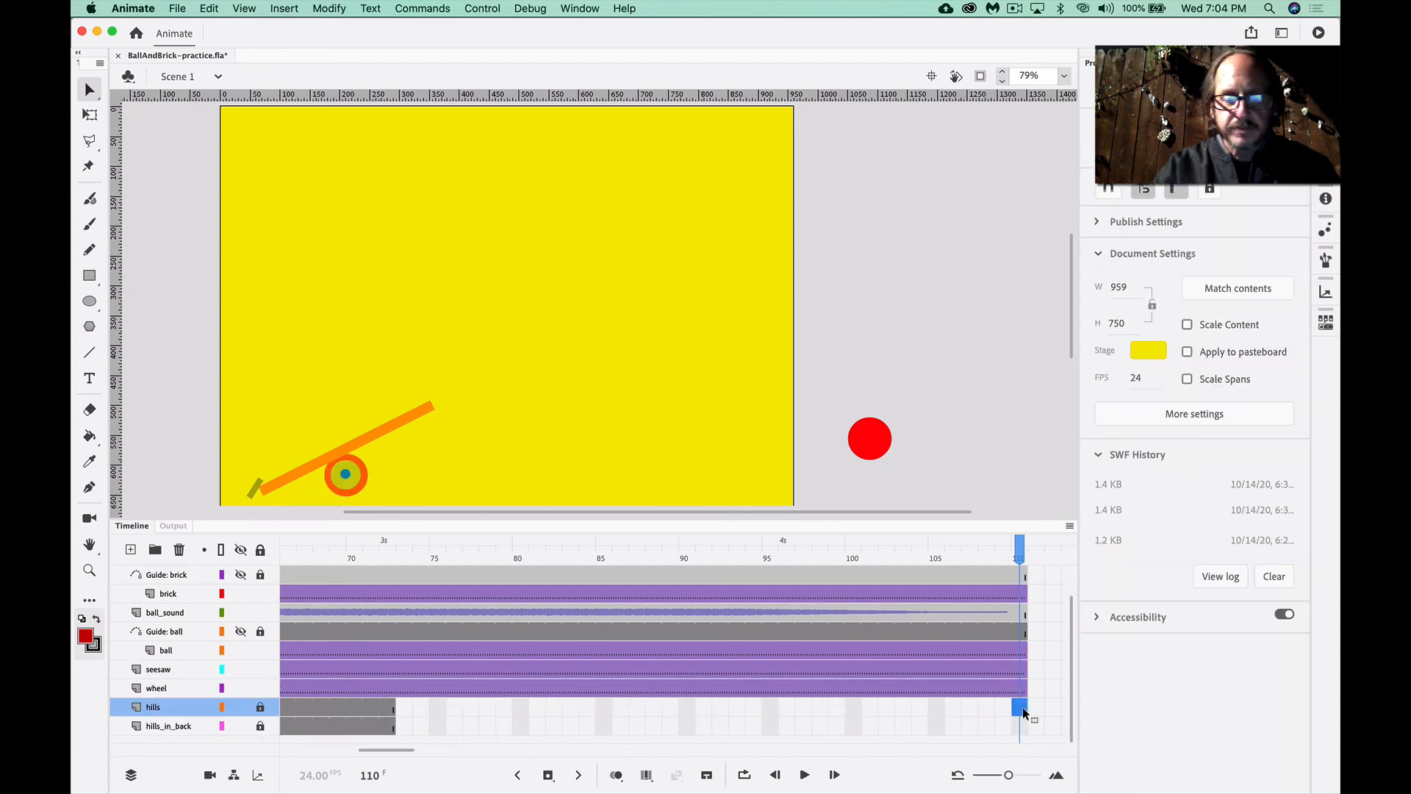
key("F5")
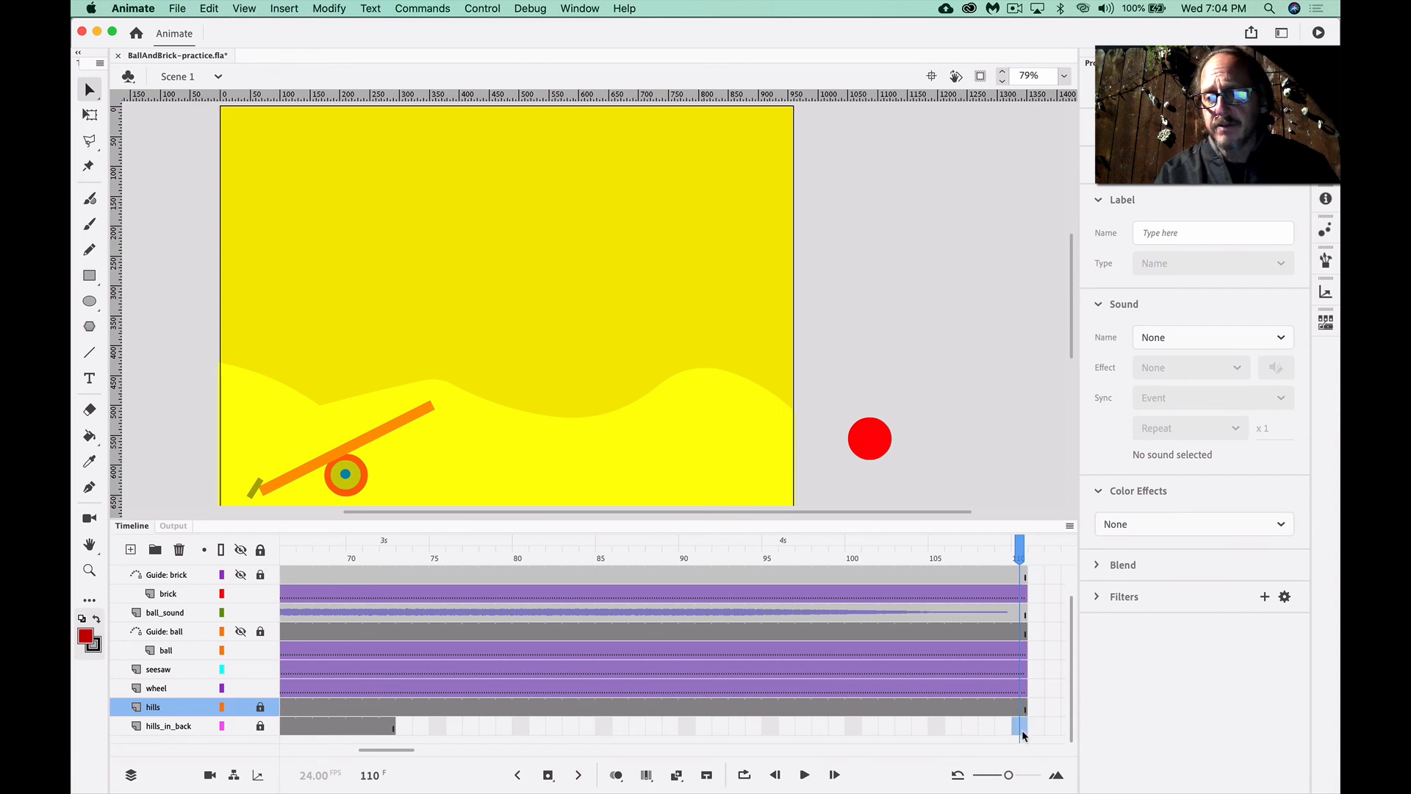
left_click(1022, 727)
key("F5")
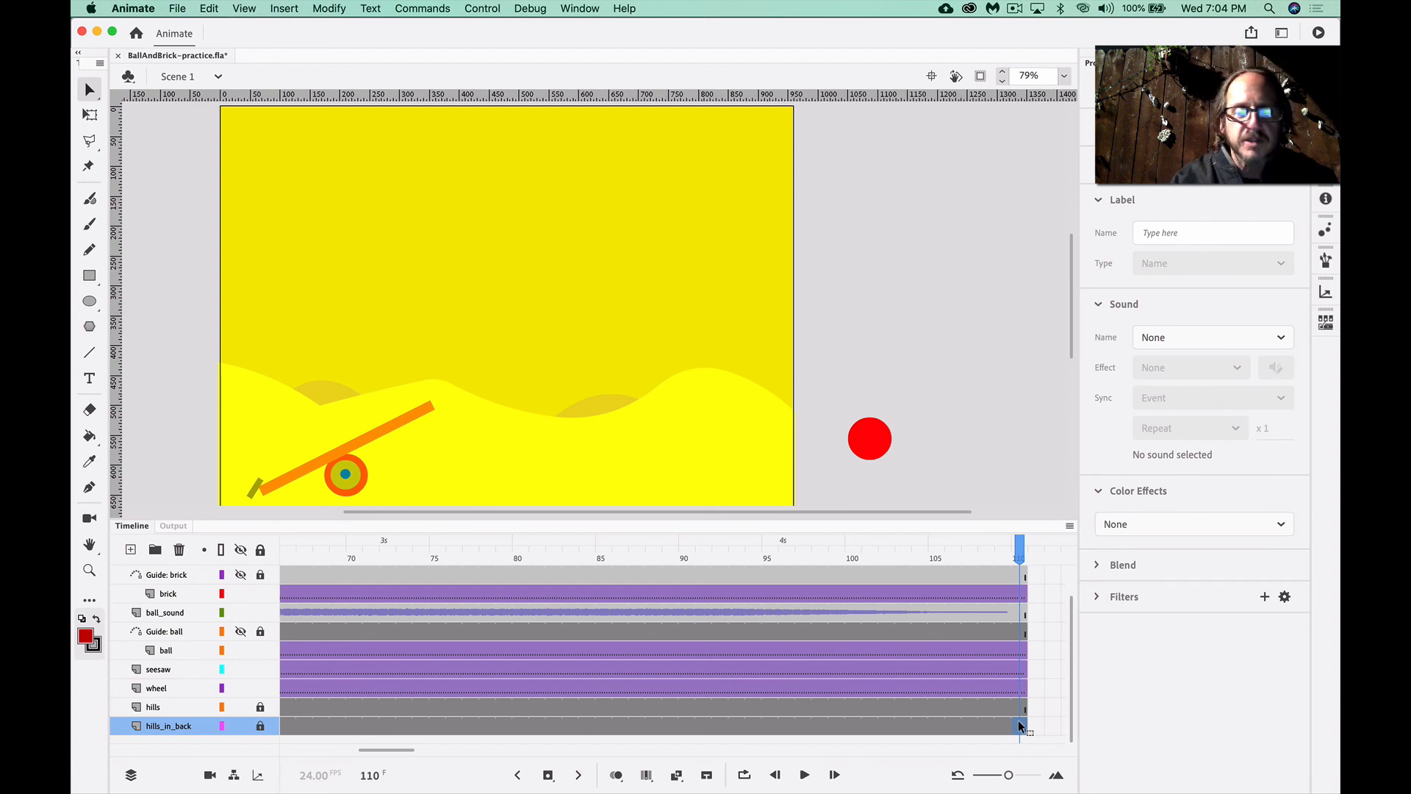
Rewind the playhead to frame 1 and test the movie to check the sound timing
scroll(854, 651, "left", 10)
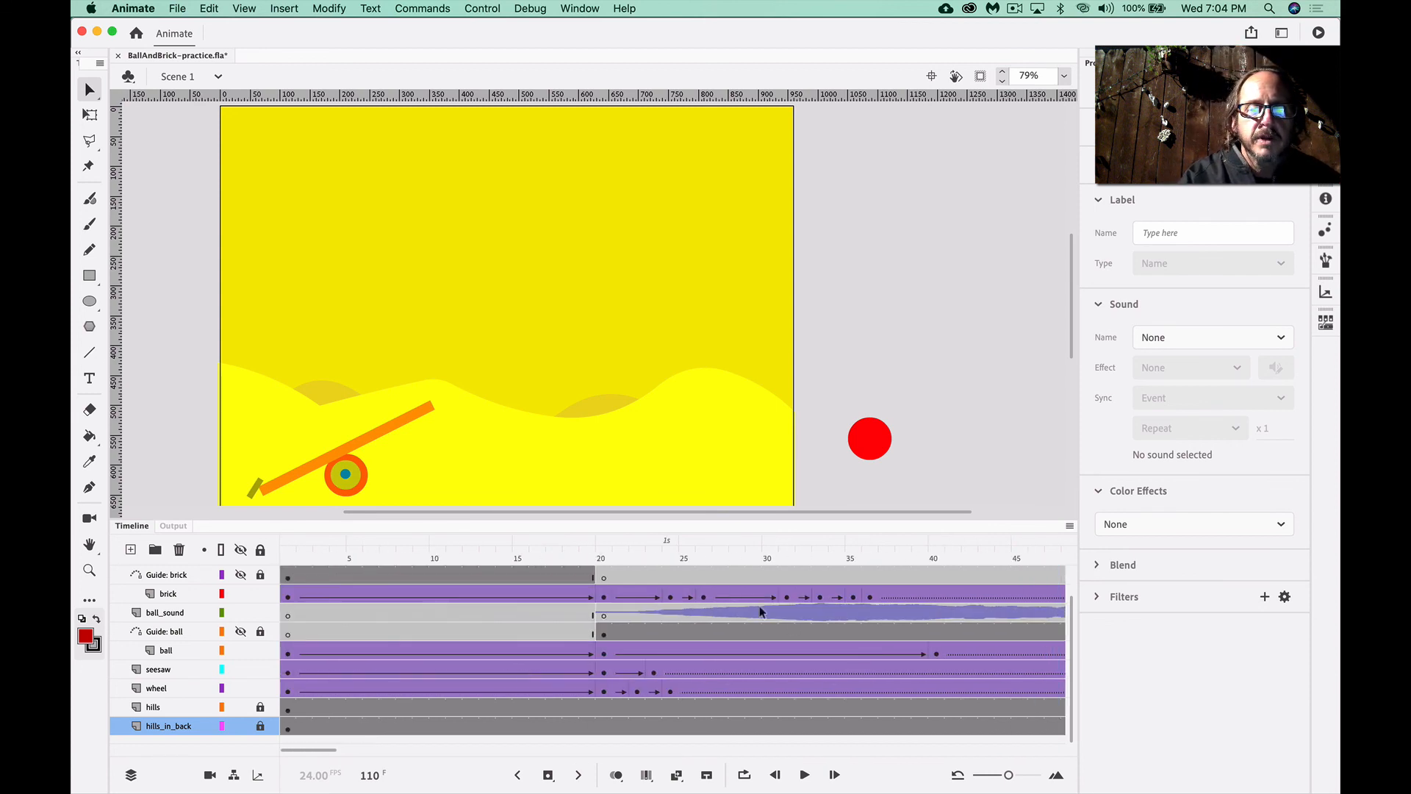
left_click_drag(663, 557, 234, 578)
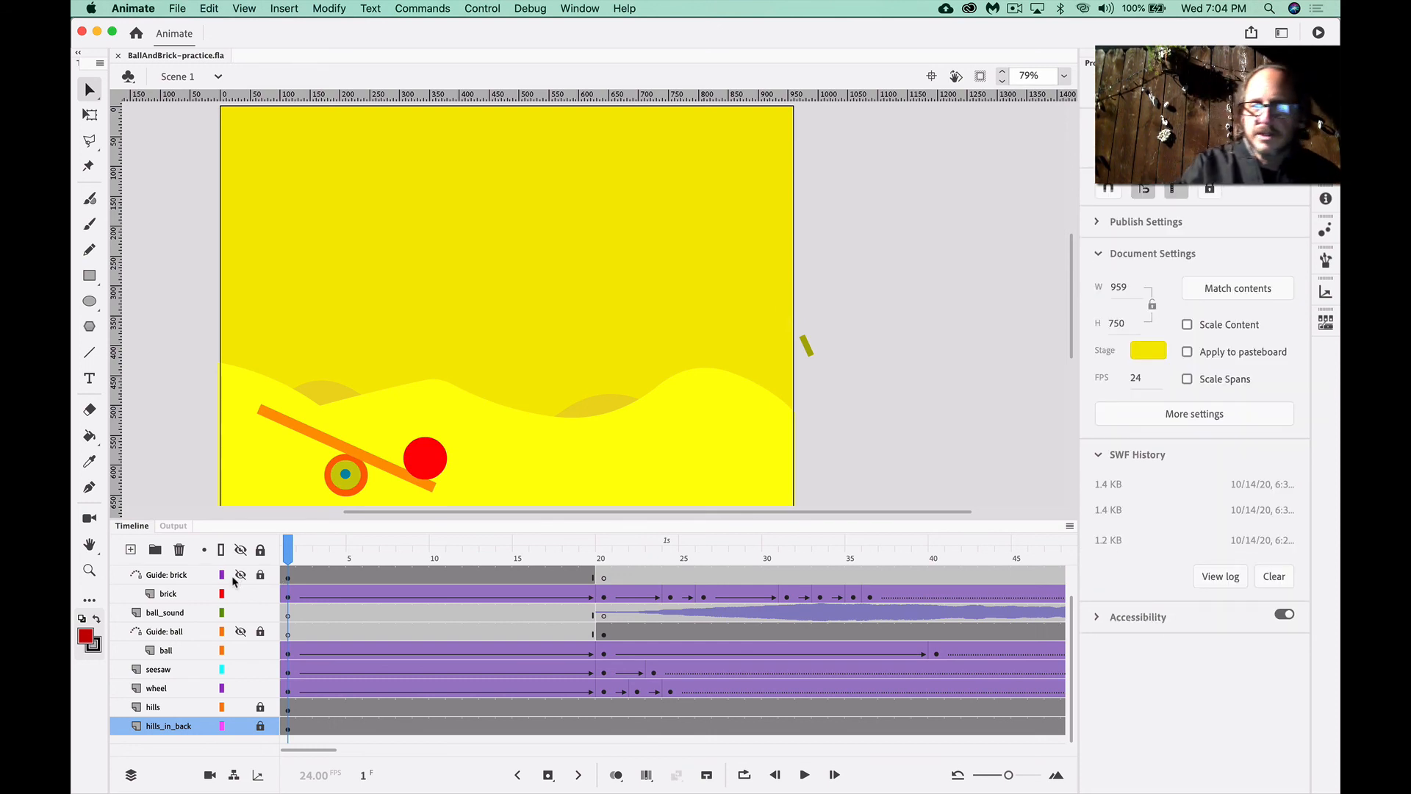
key("super+Return")
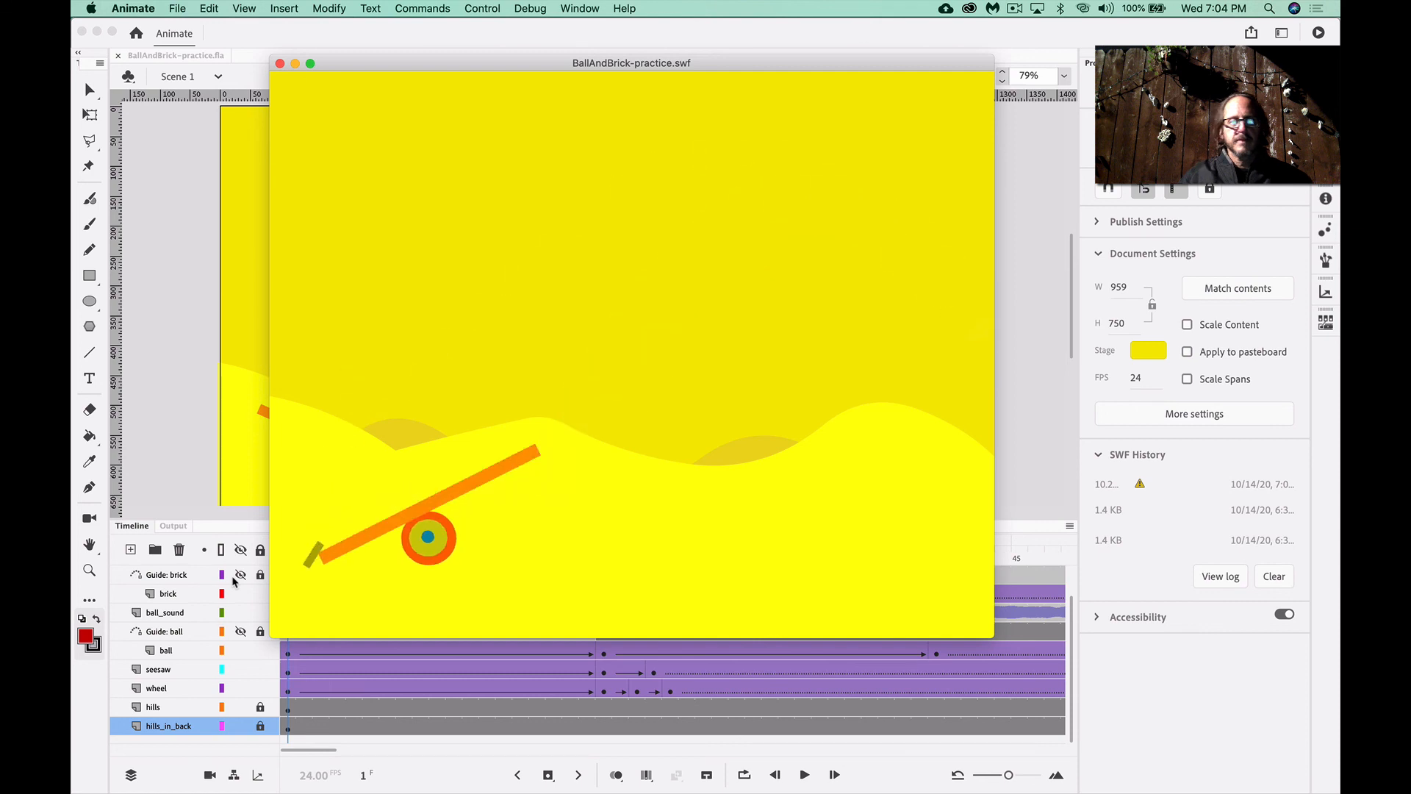
left_click(279, 64)
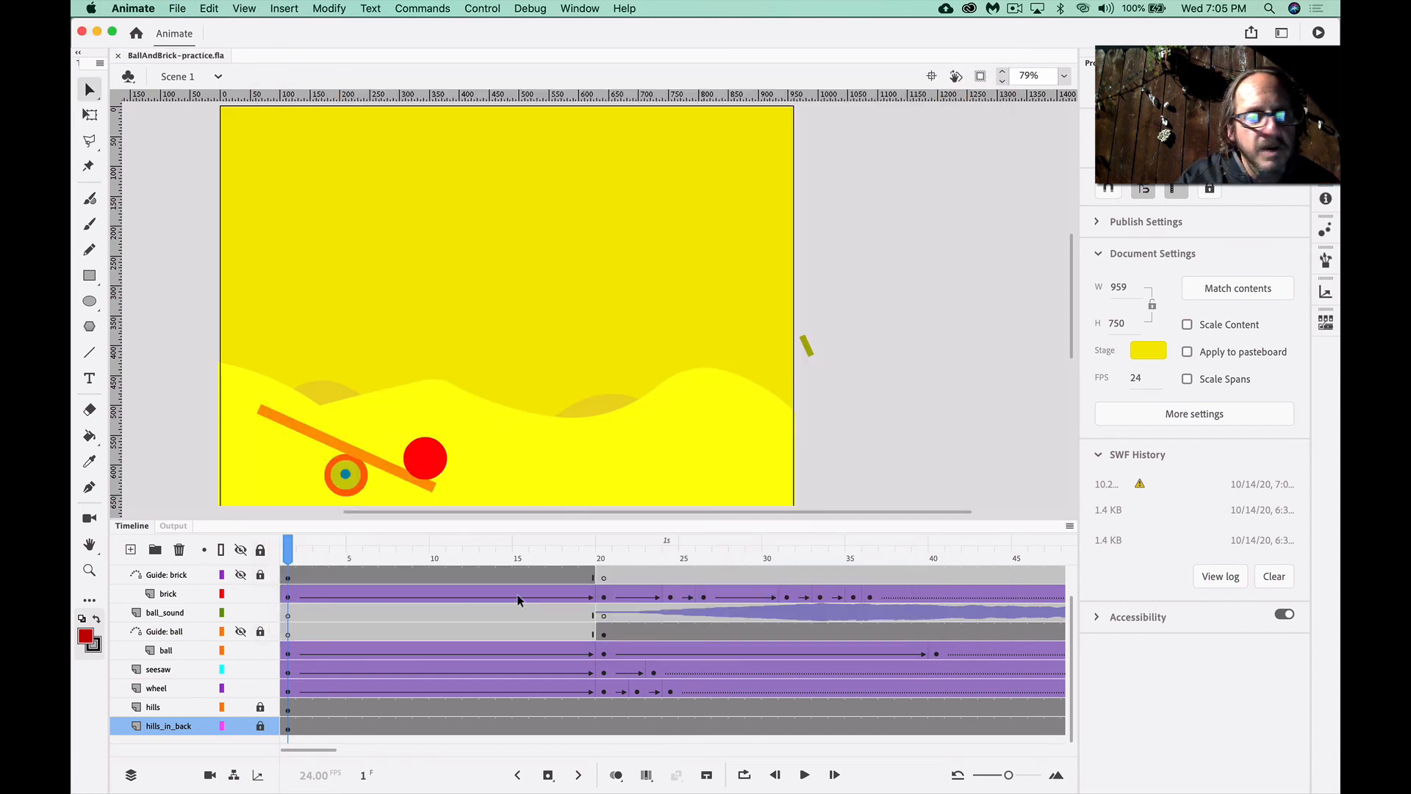
Move the falling_whistle3.wav keyframe on the ball_sound layer to frame 22 and play the timeline from the start
left_click(603, 615)
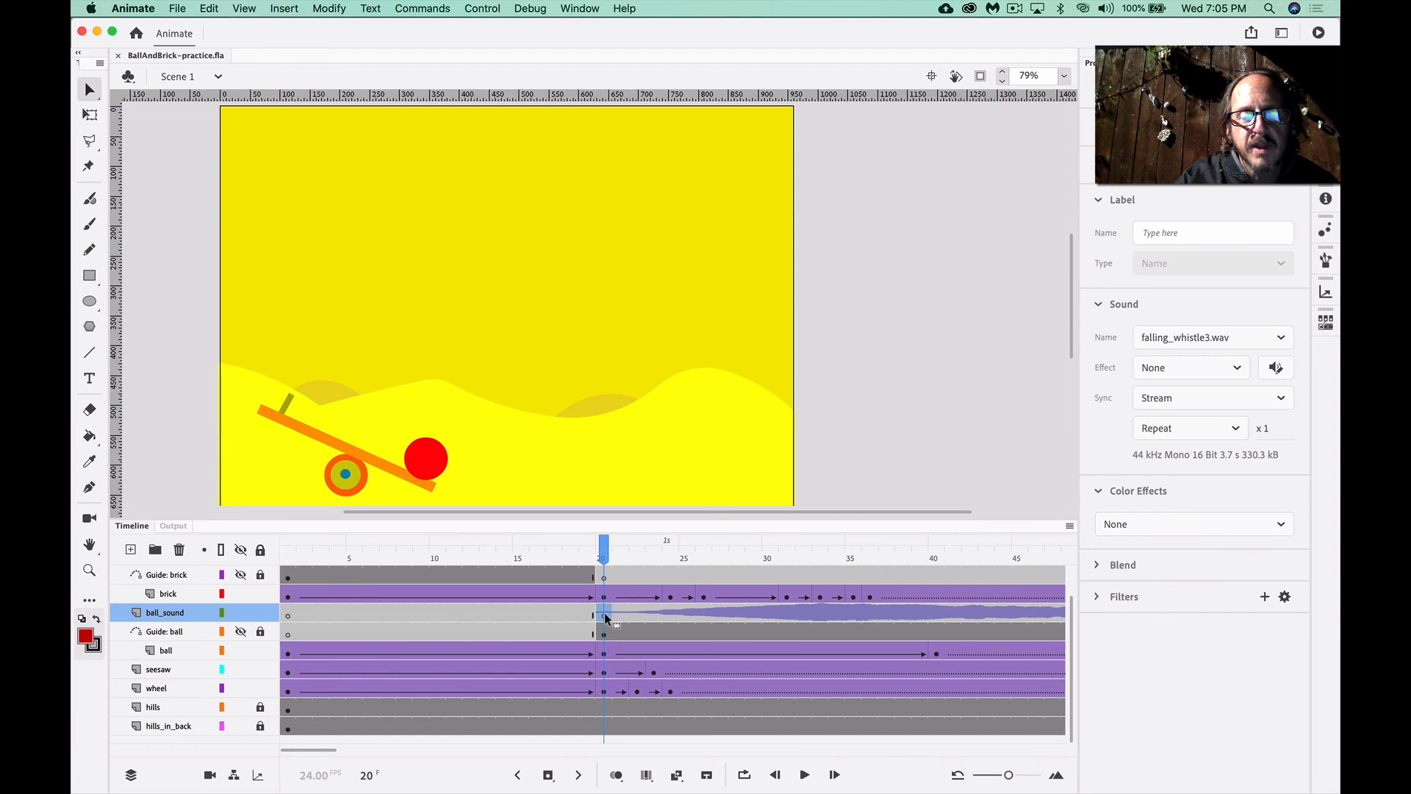
mouse_move(605, 618)
left_mouse_down()
mouse_move(892, 612)
mouse_move(633, 619)
left_mouse_up()
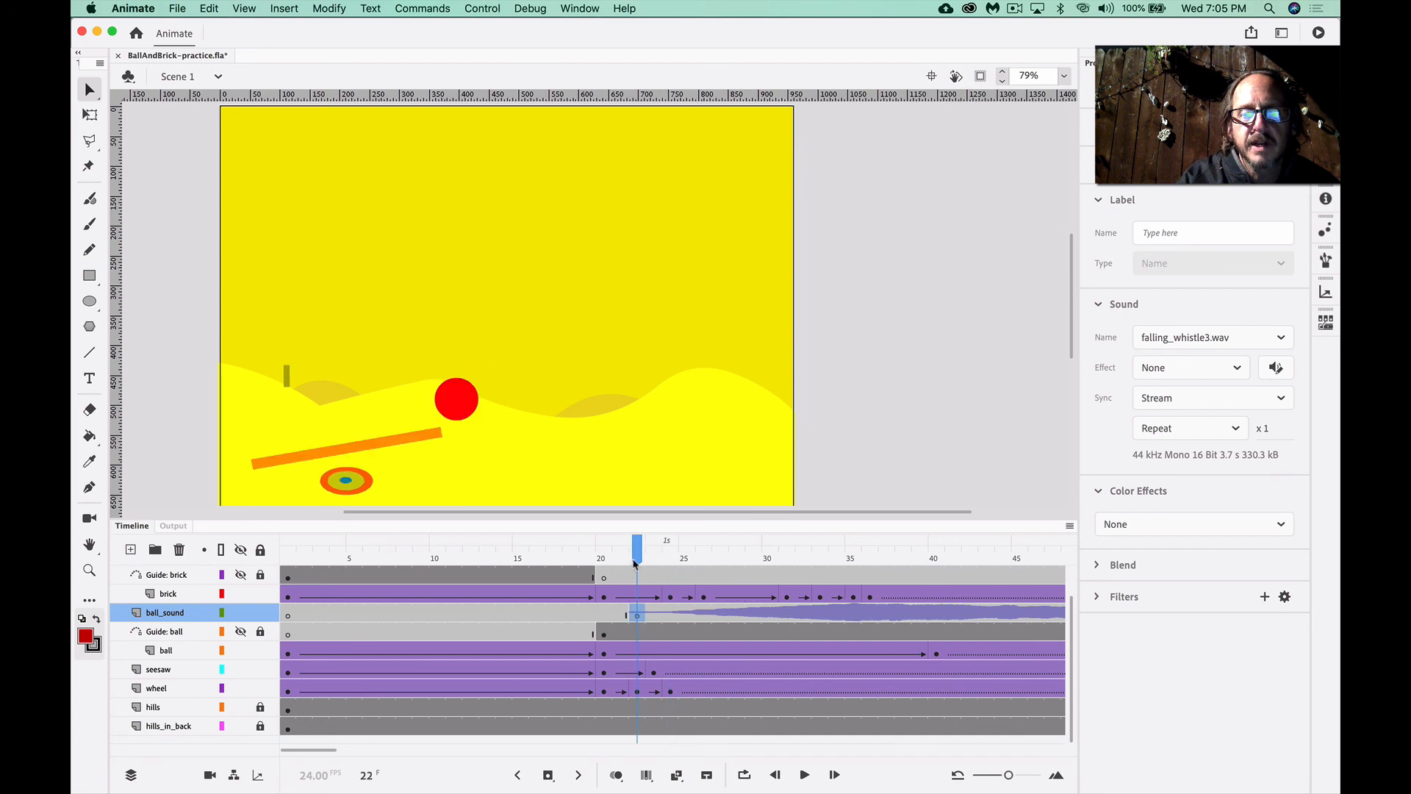
left_click_drag(637, 559, 496, 564)
key("Return")
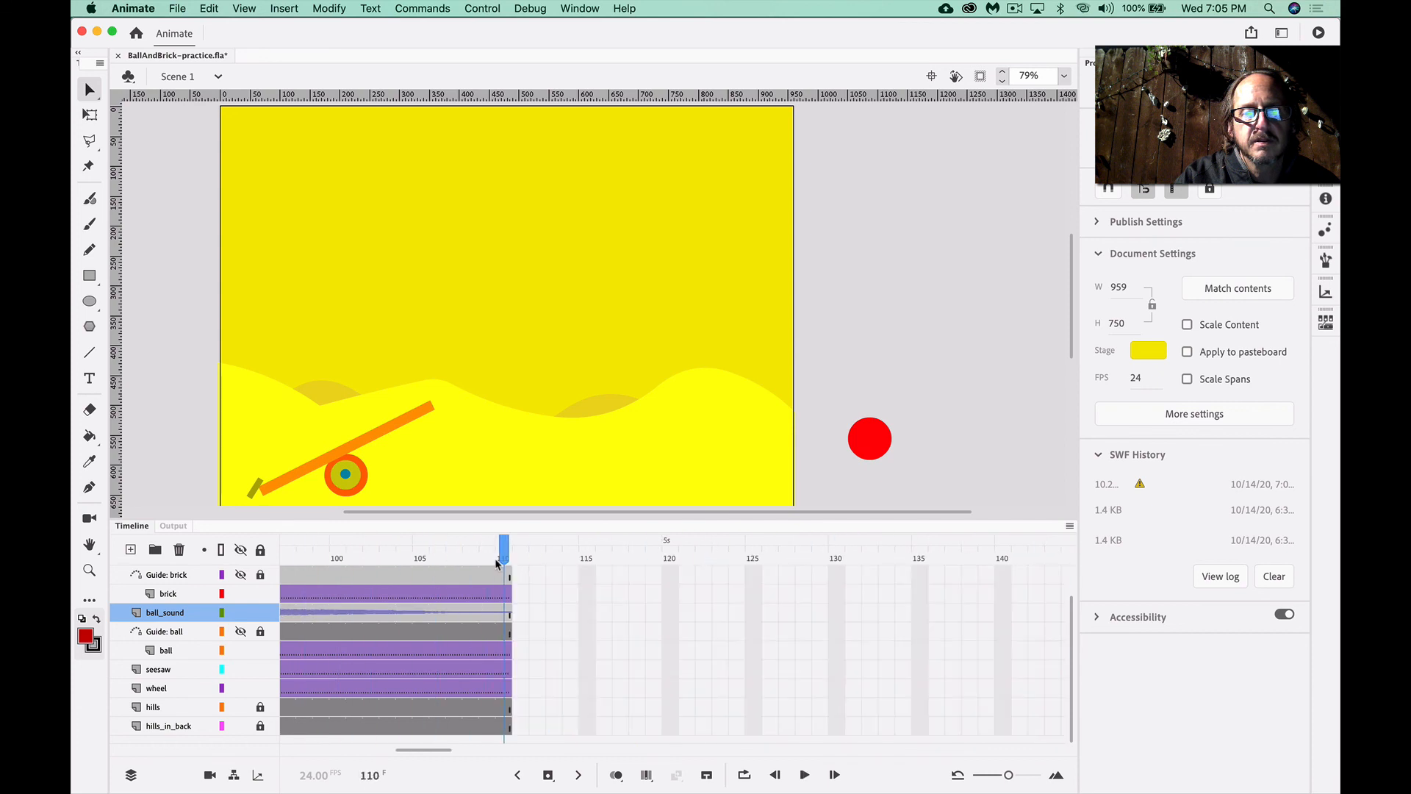
Save the animation and watch it through in a movie test
key("super+s")
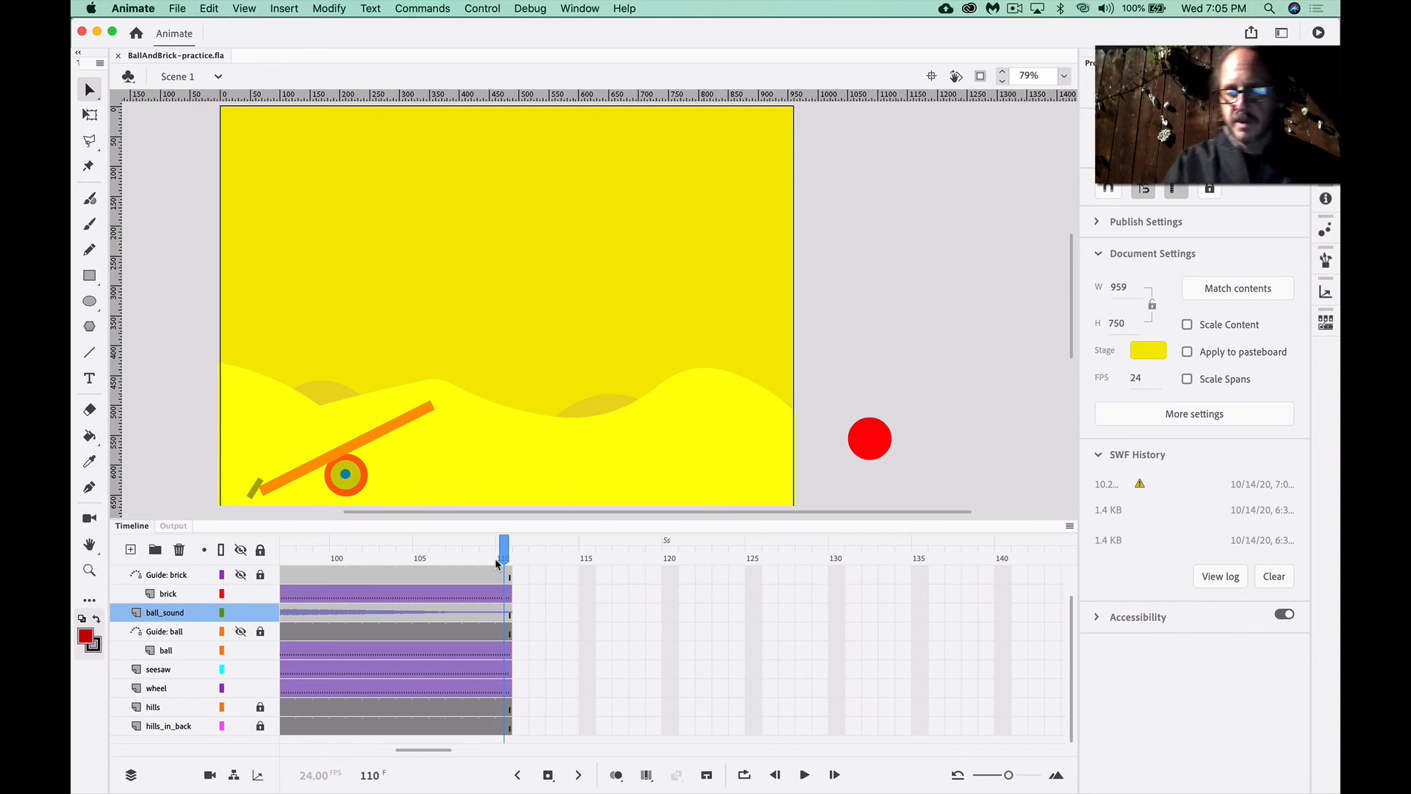
key("super+Return")
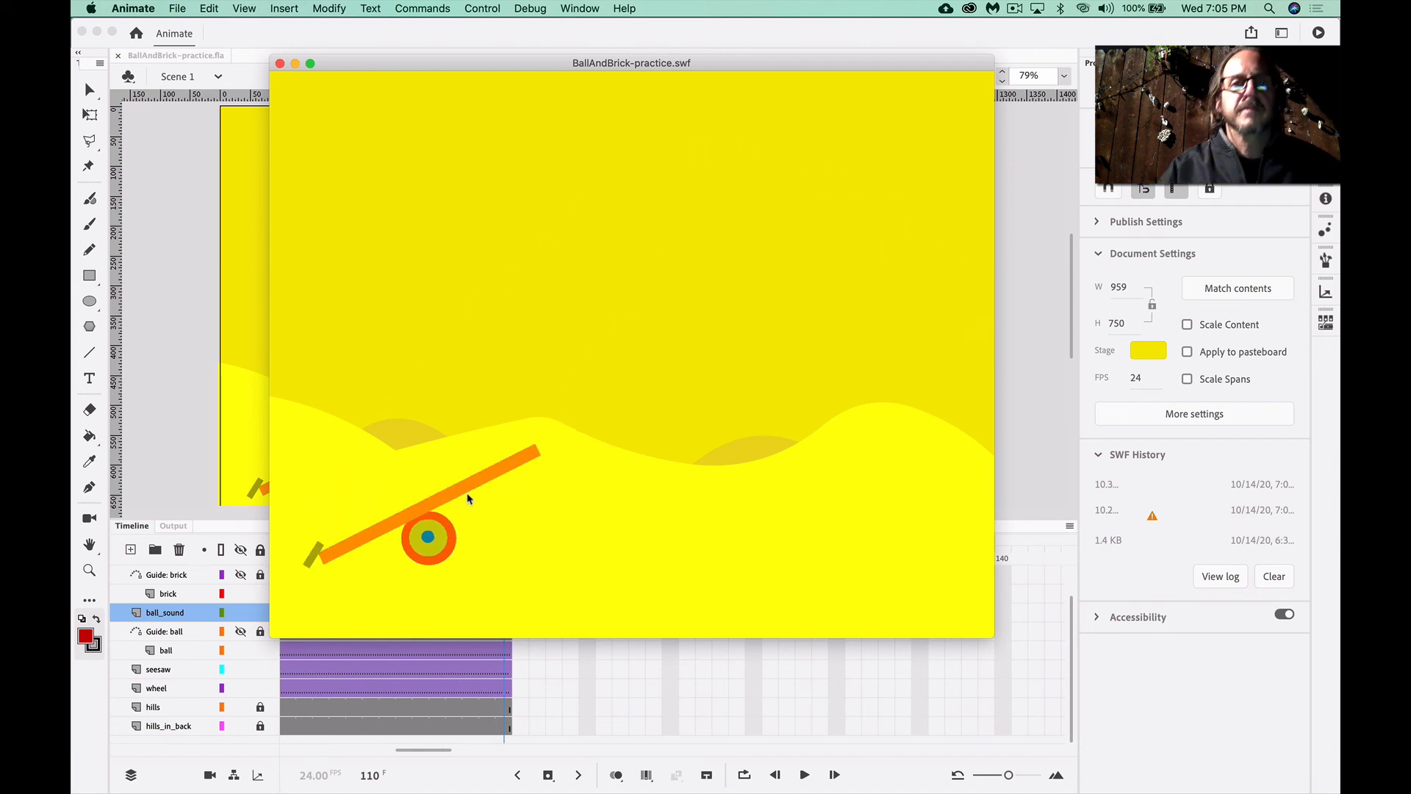
left_click(280, 64)
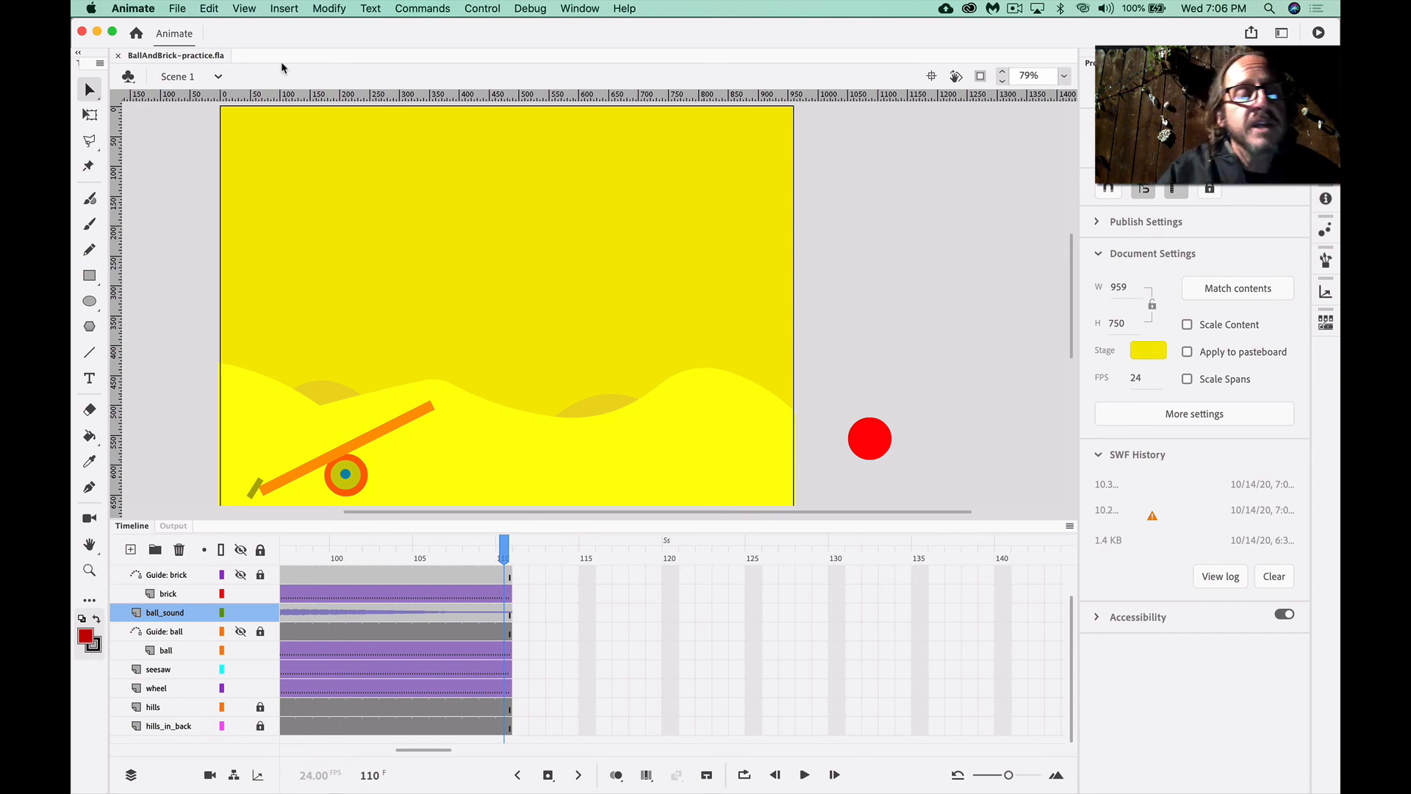
Open the video export settings and choose H.264 from the available formats
left_click(179, 10)
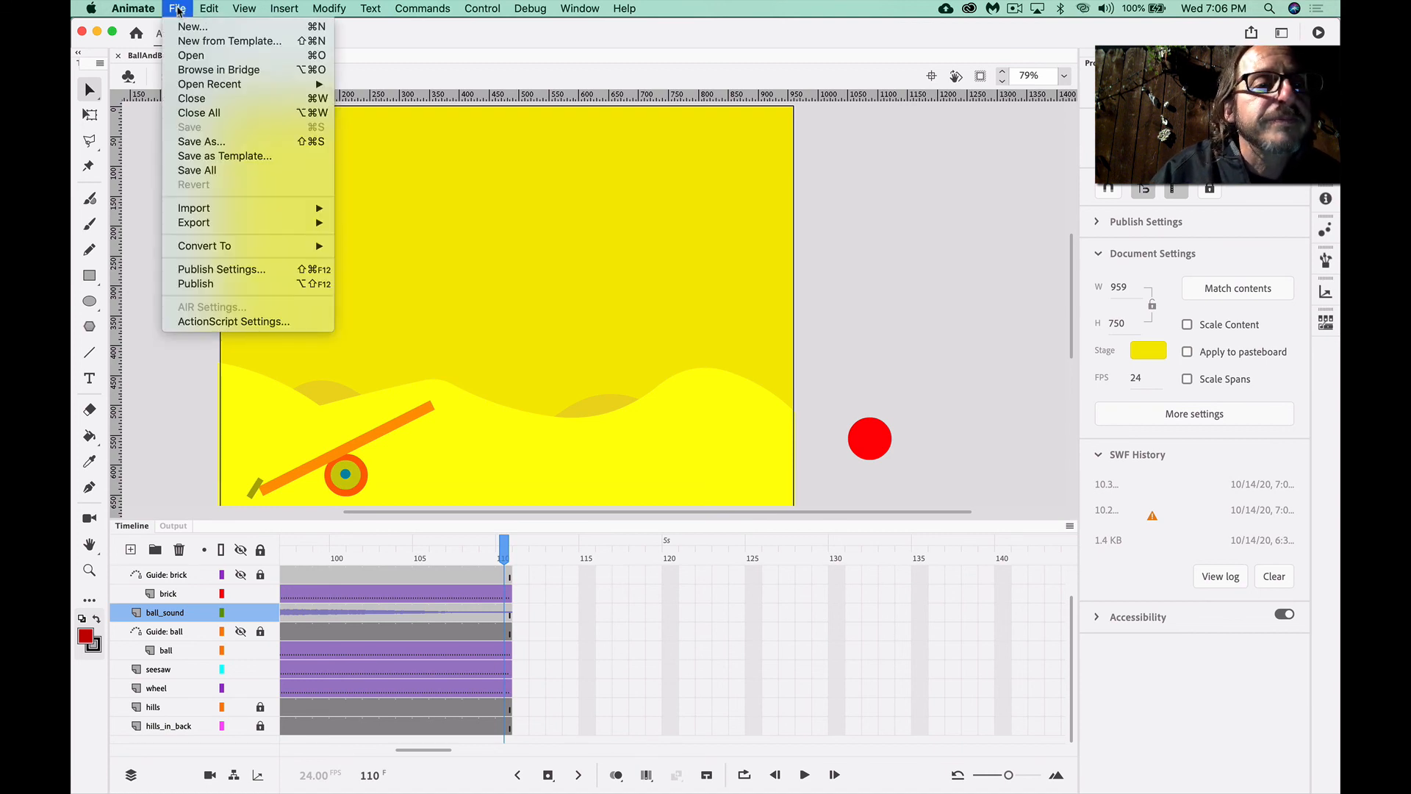
left_click(488, 59)
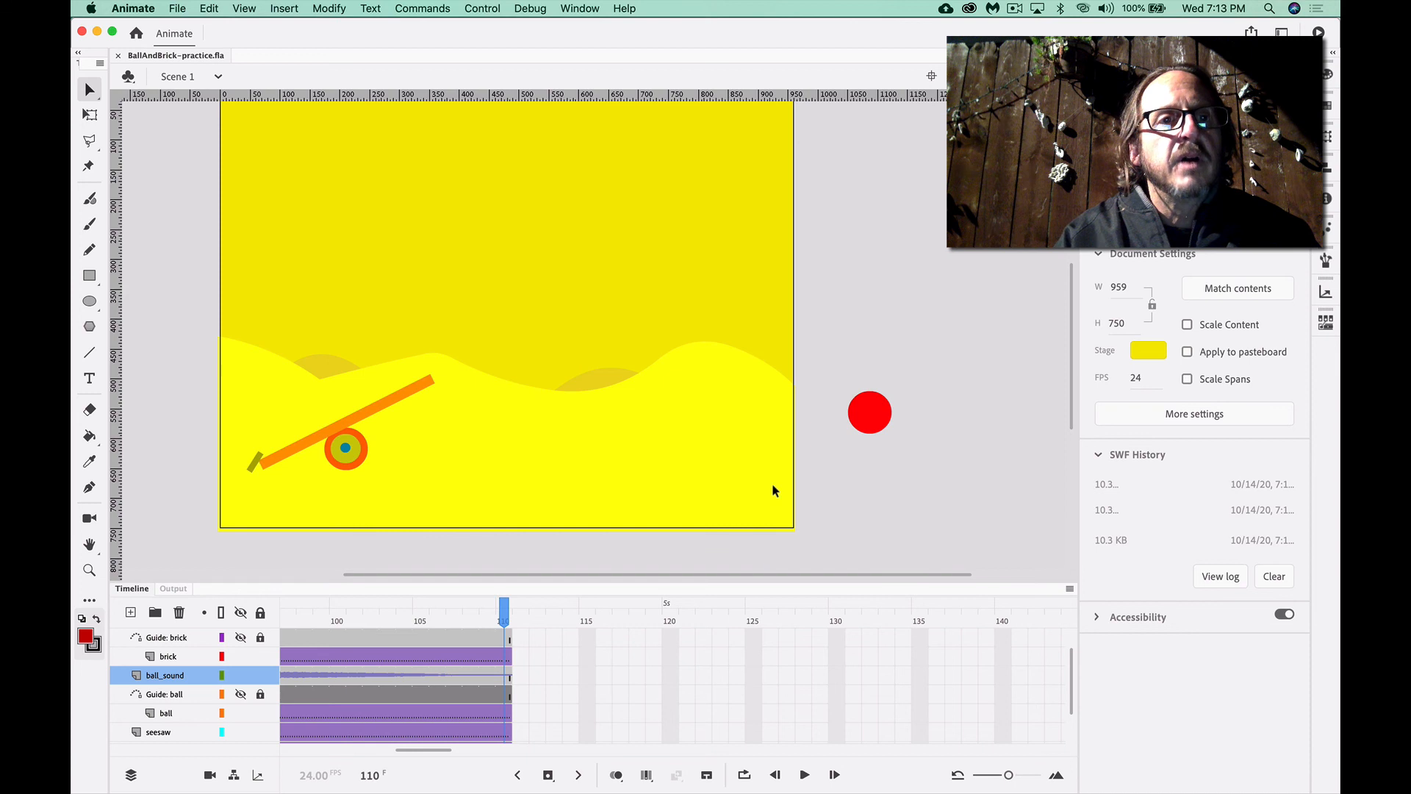
left_click(177, 9)
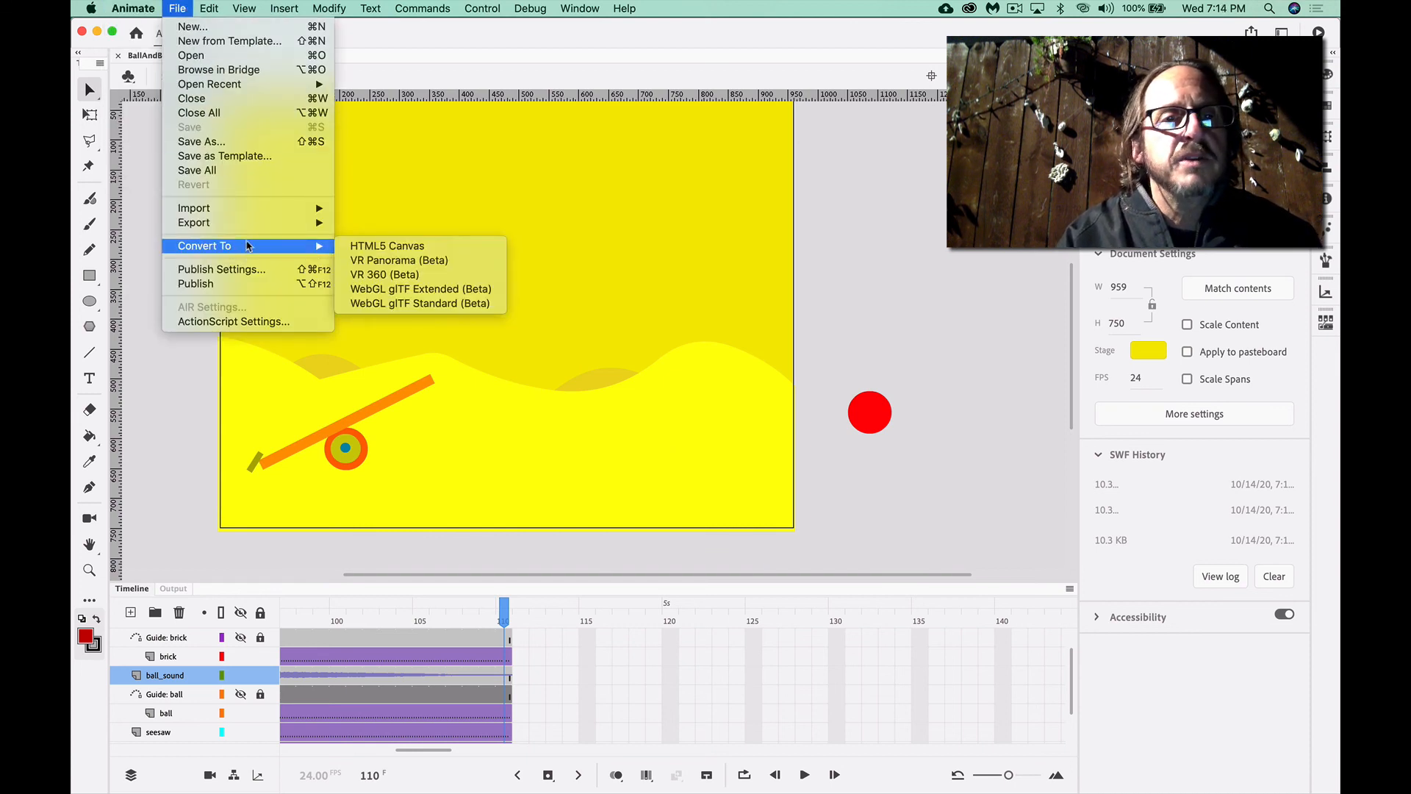
mouse_move(255, 225)
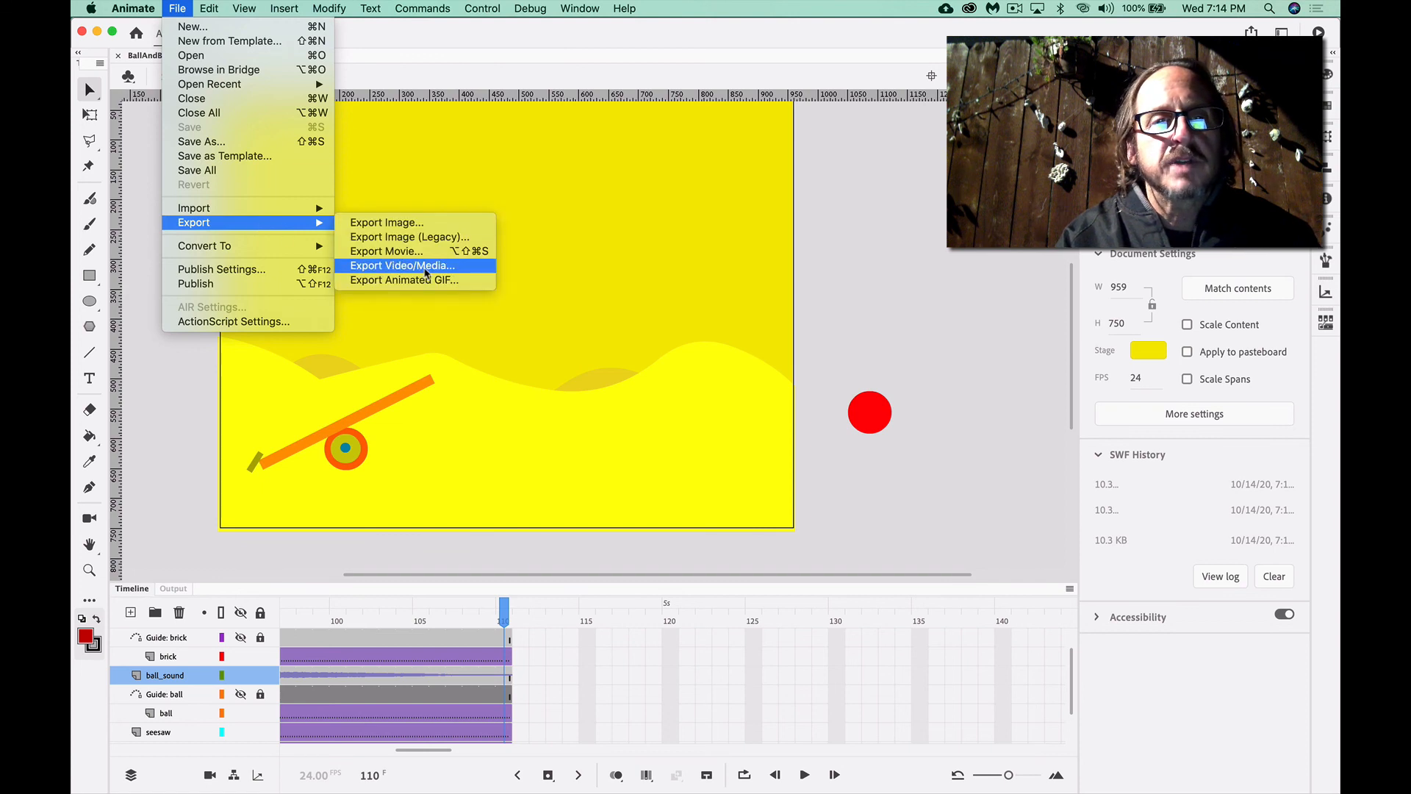
left_click(425, 265)
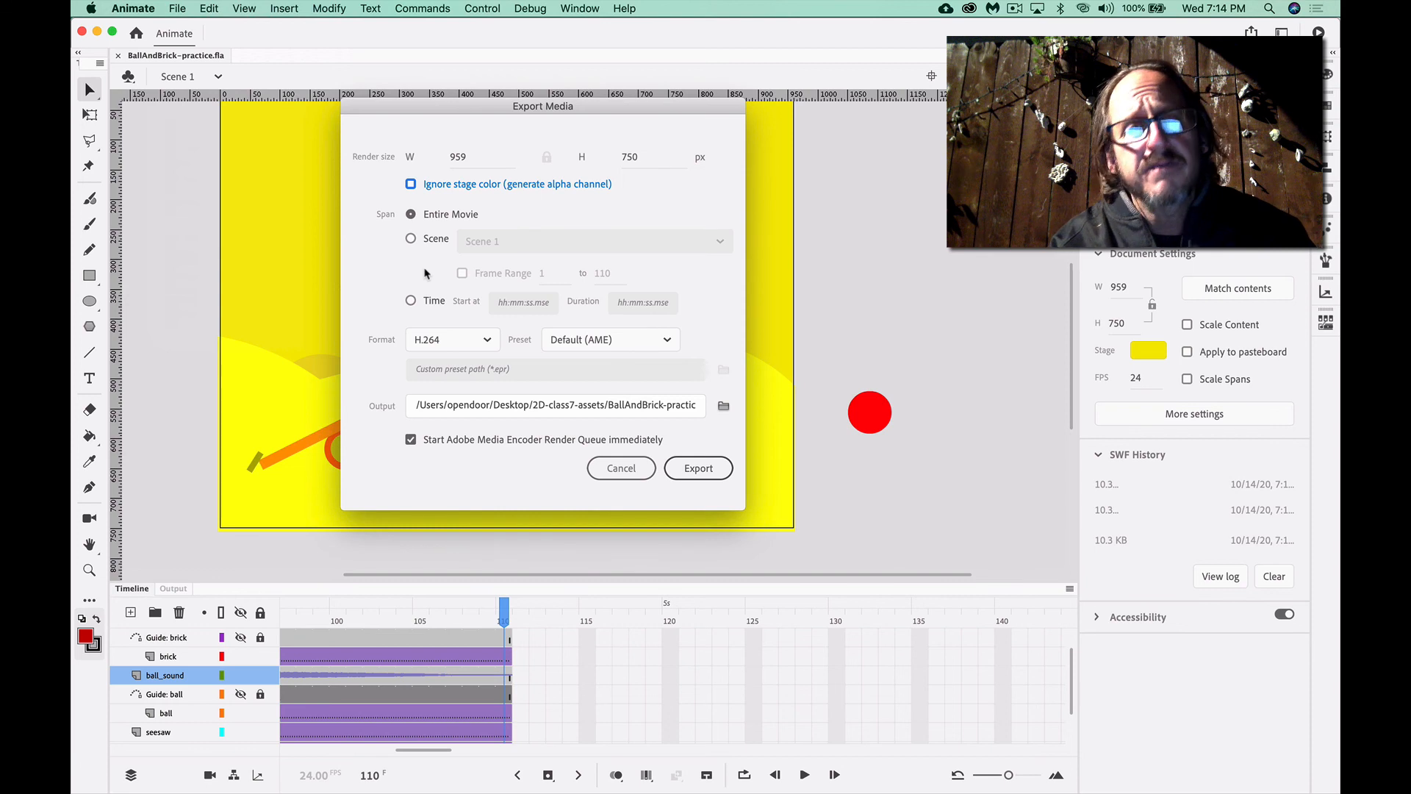
left_click(473, 341)
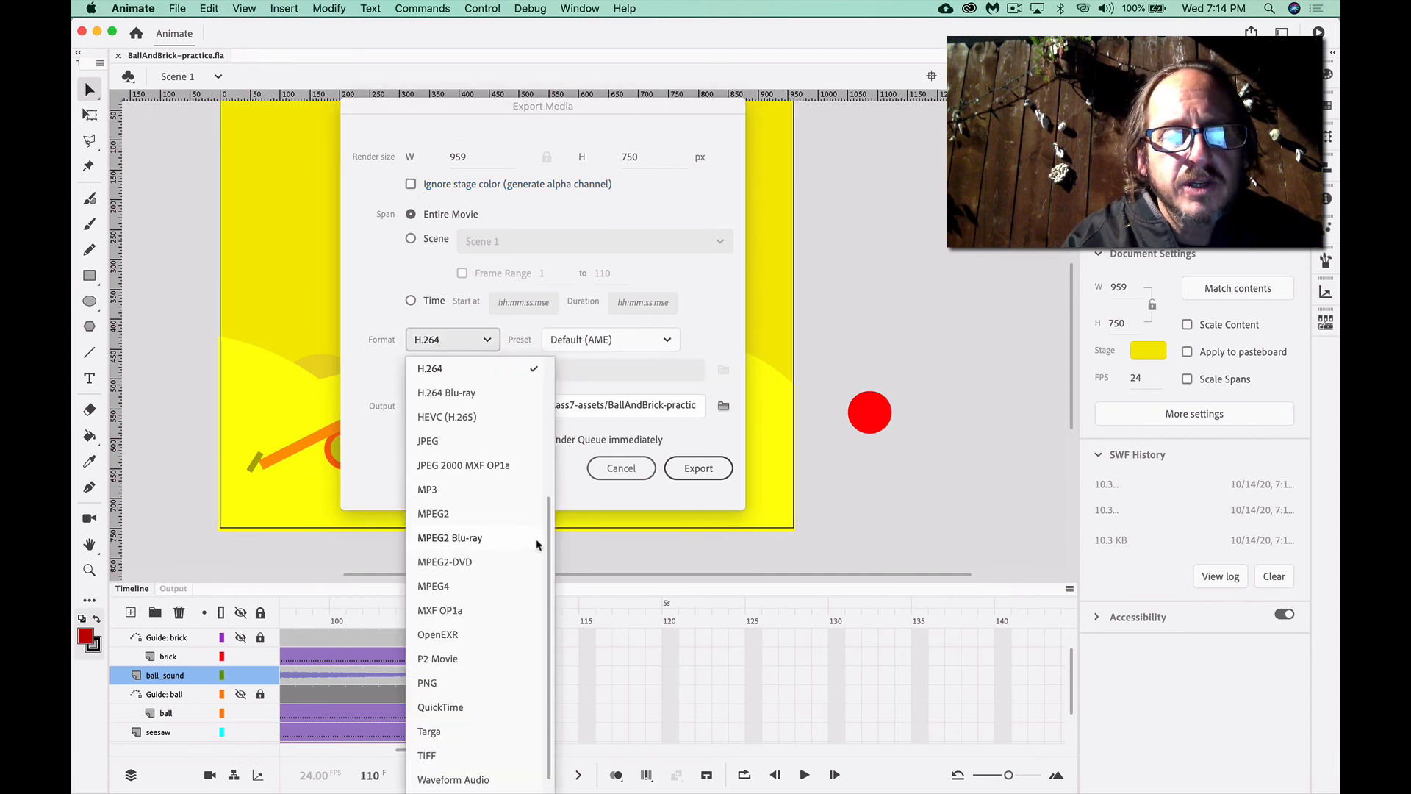
mouse_move(549, 566)
left_mouse_down()
mouse_move(542, 590)
mouse_move(551, 411)
mouse_move(535, 568)
left_mouse_up()
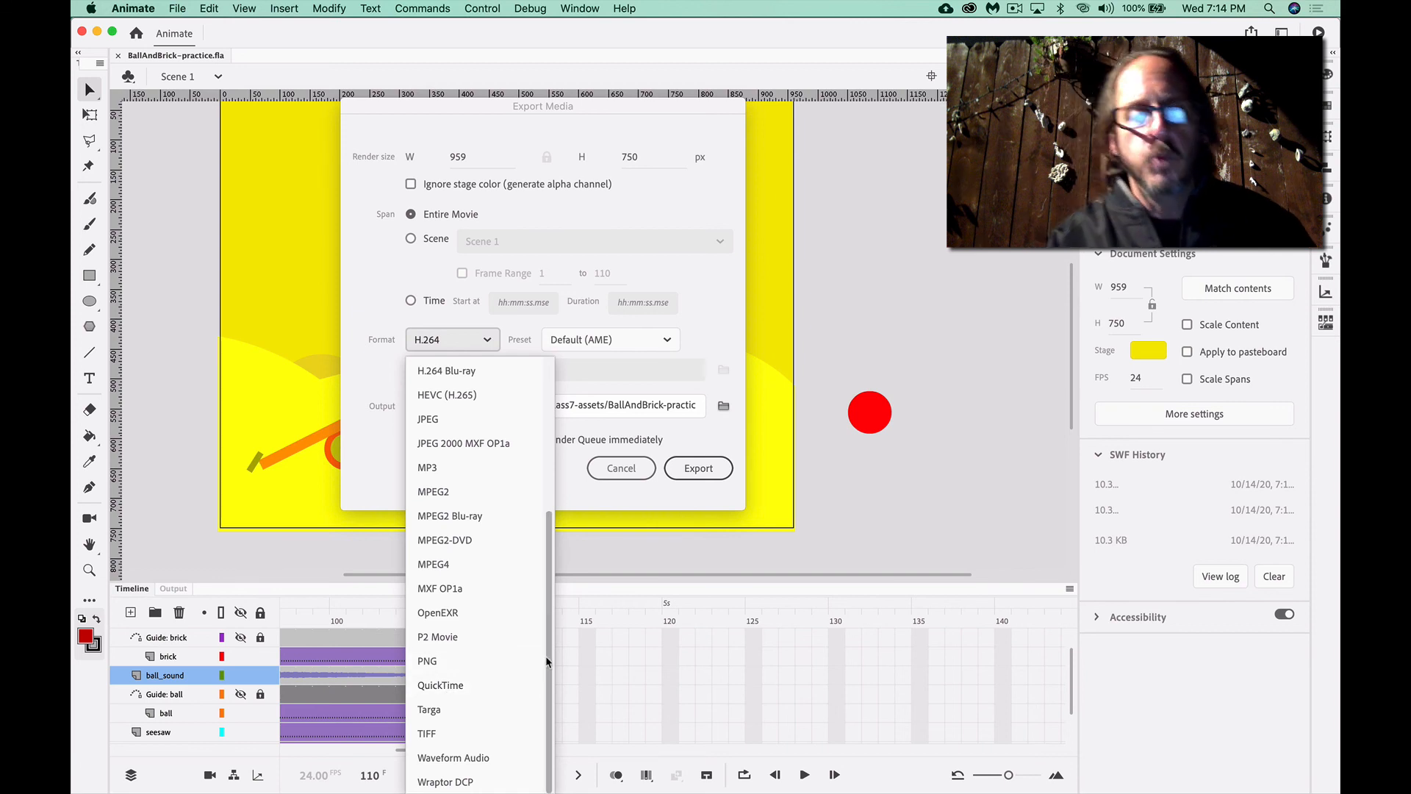
left_click_drag(552, 660, 547, 486)
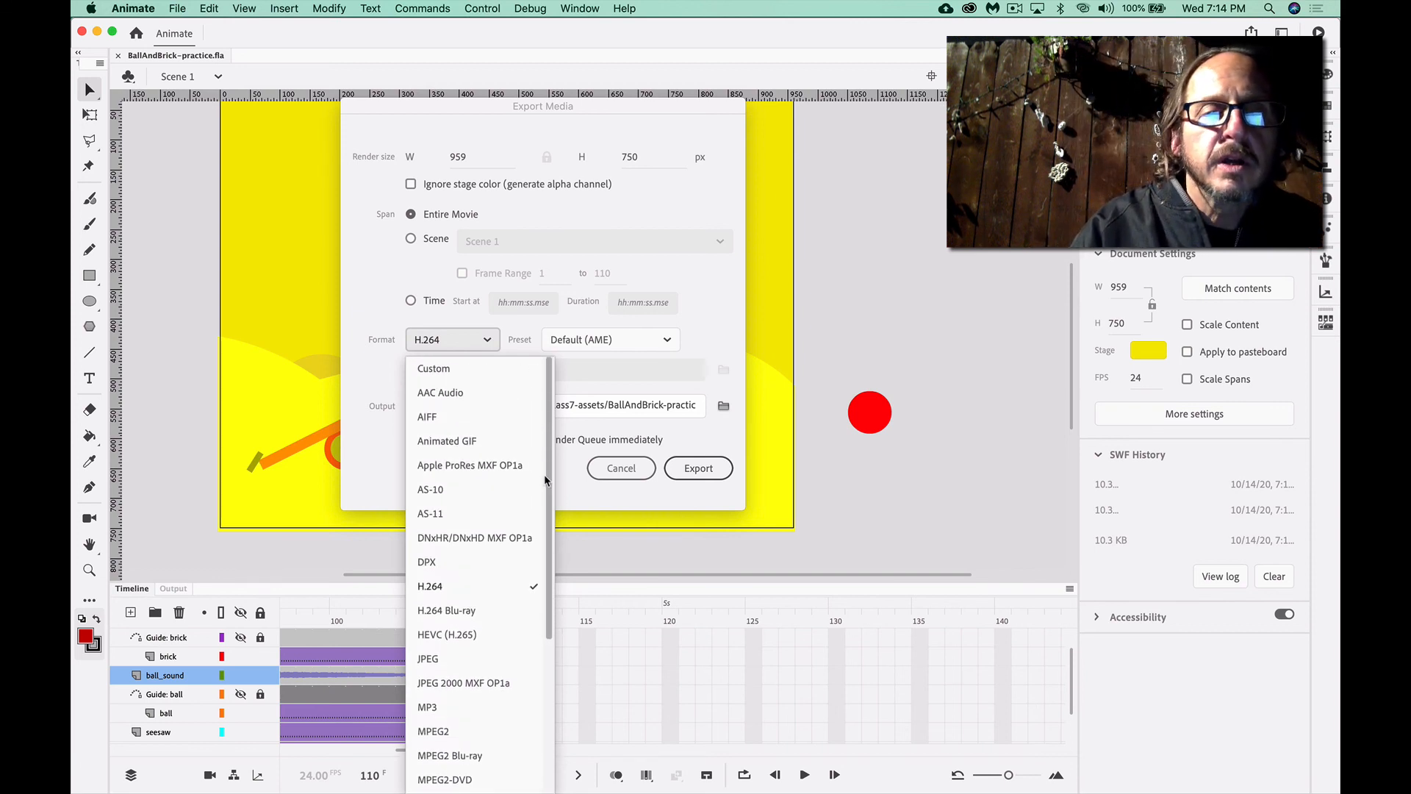
left_click(435, 588)
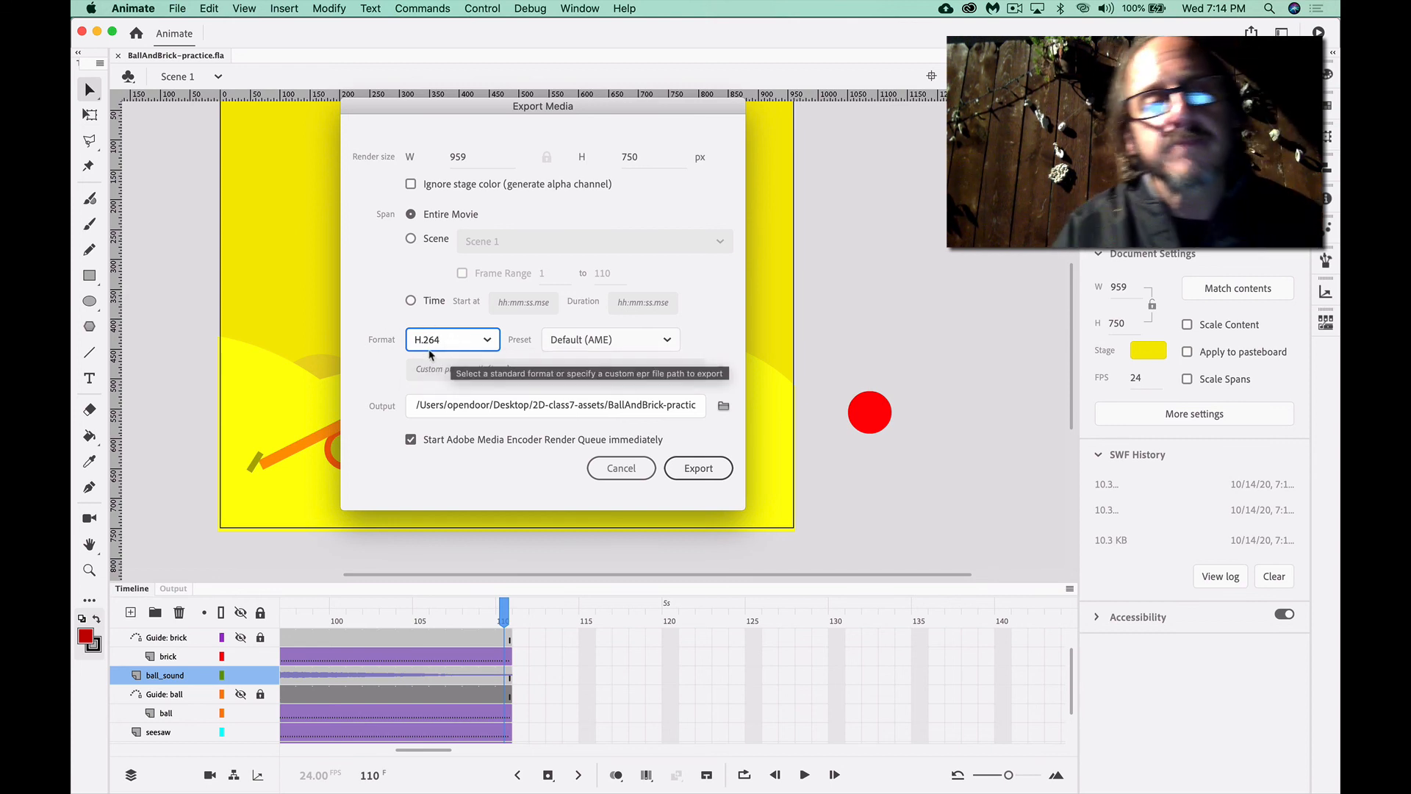
Set the export destination to BallAndBrick-practice in the 2D-class7-assets folder and export the video
left_click(724, 406)
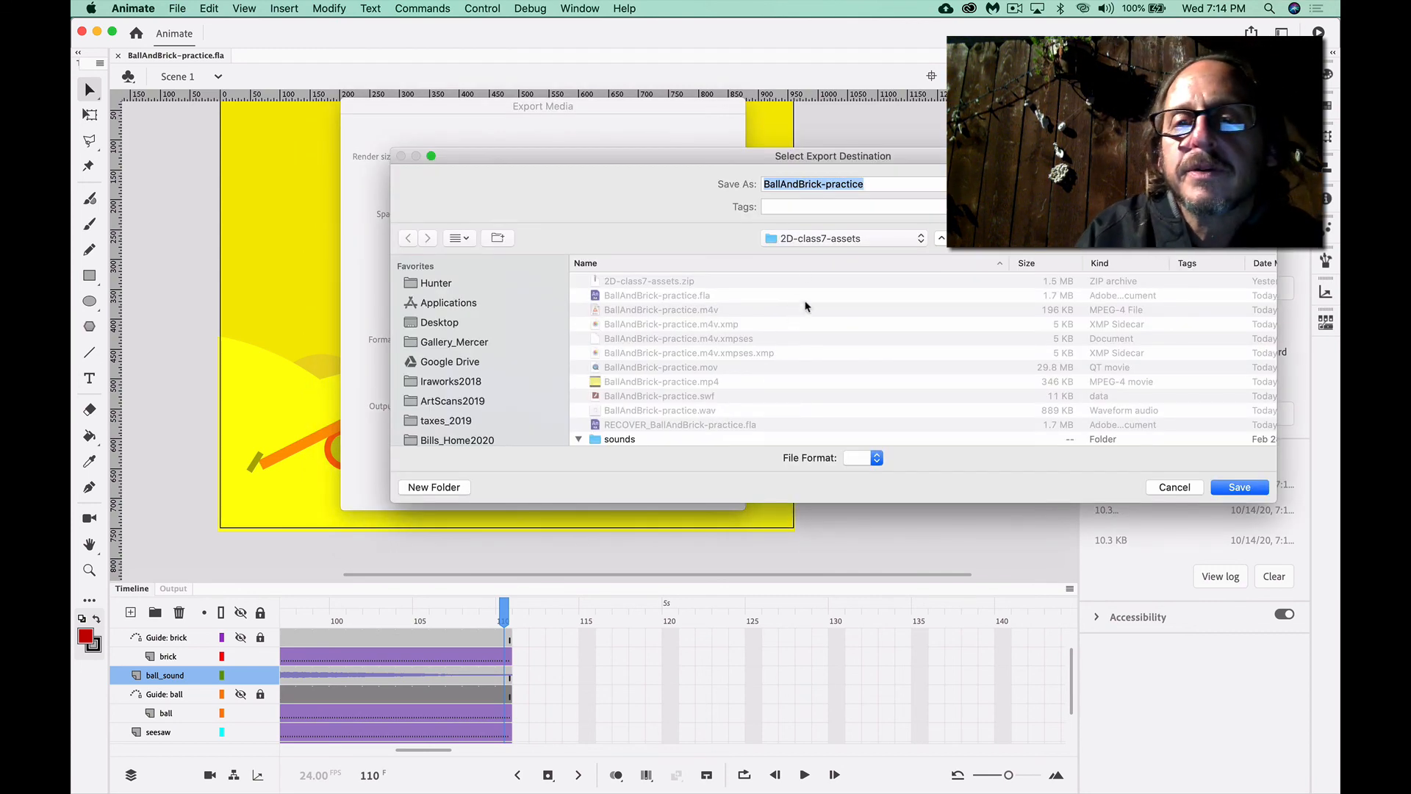
left_click(830, 241)
left_click(831, 242)
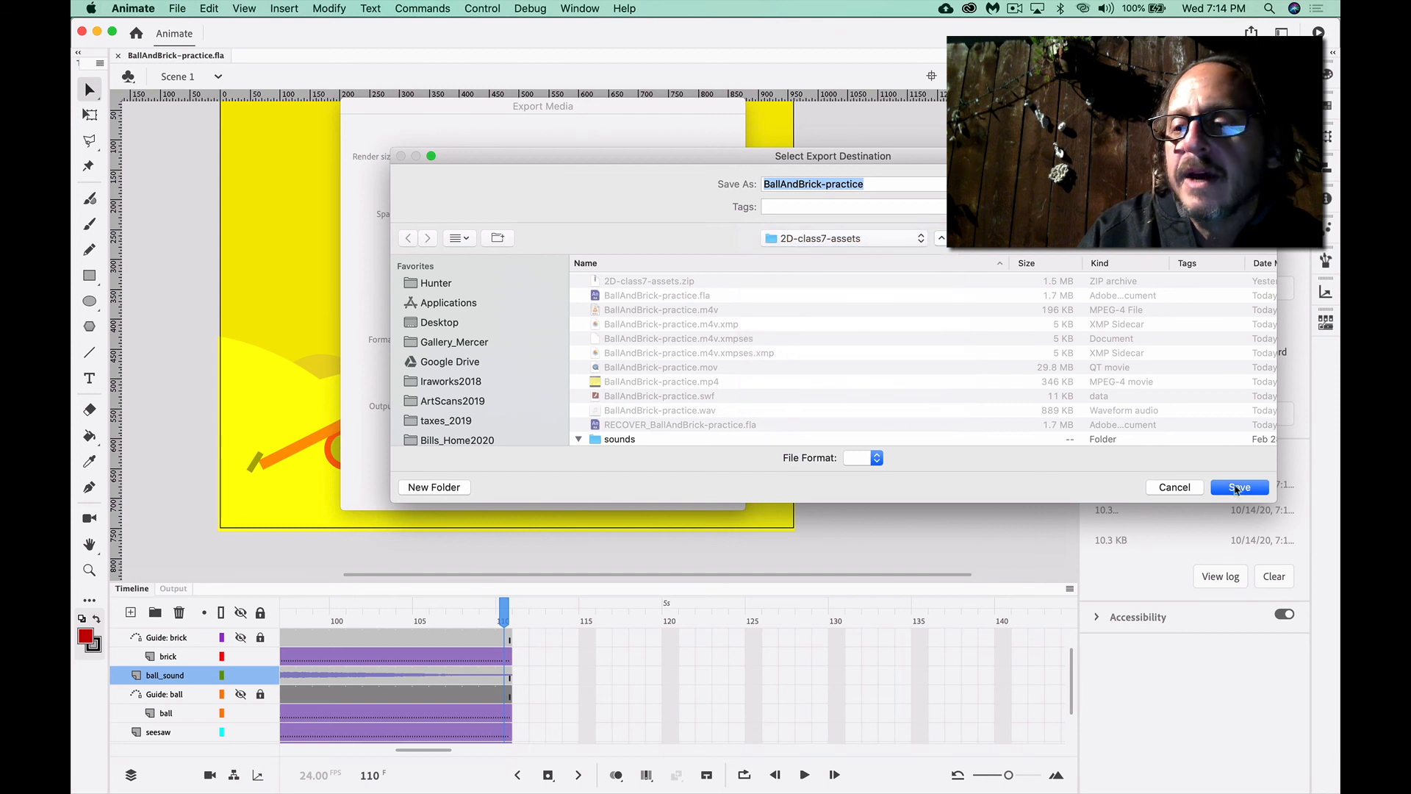
left_click(1237, 487)
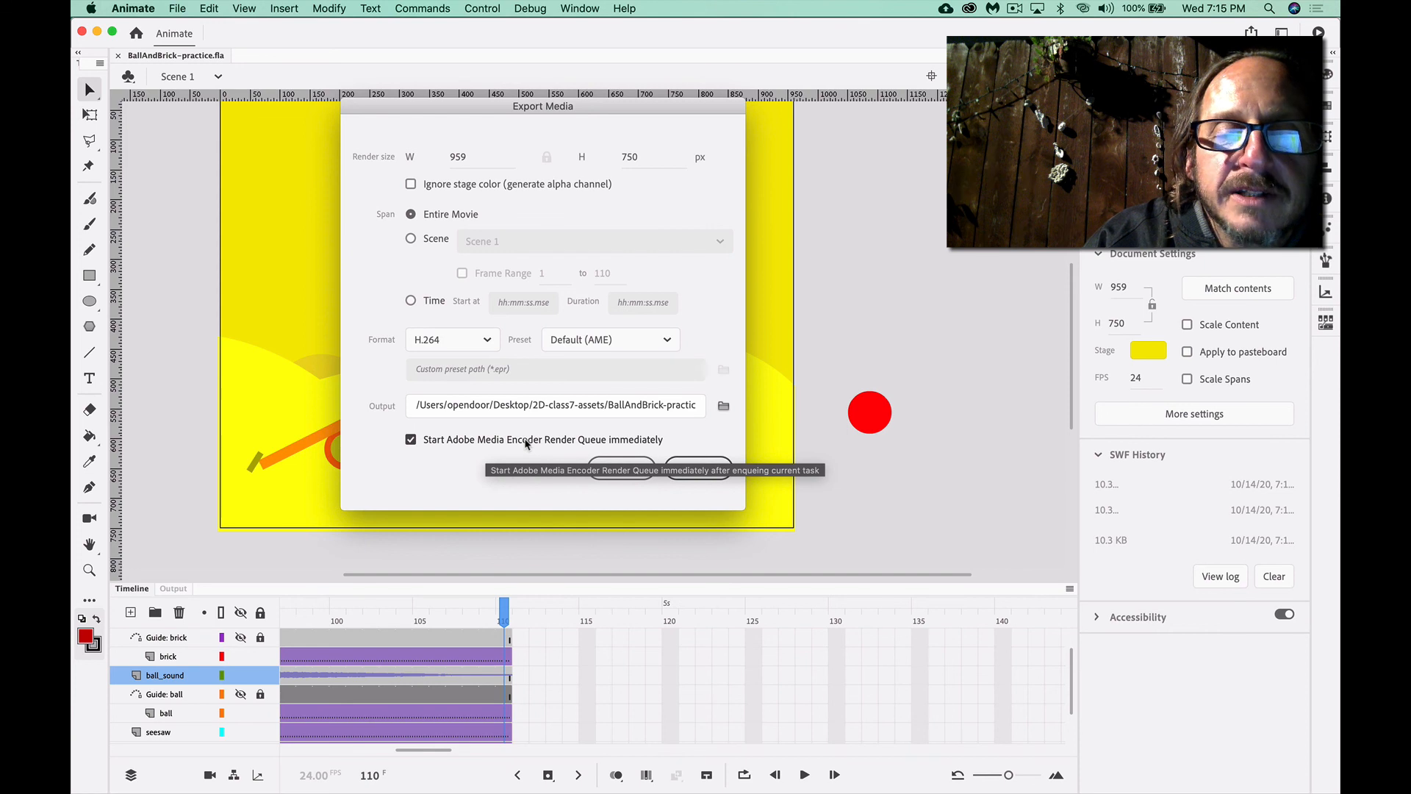
left_click(700, 469)
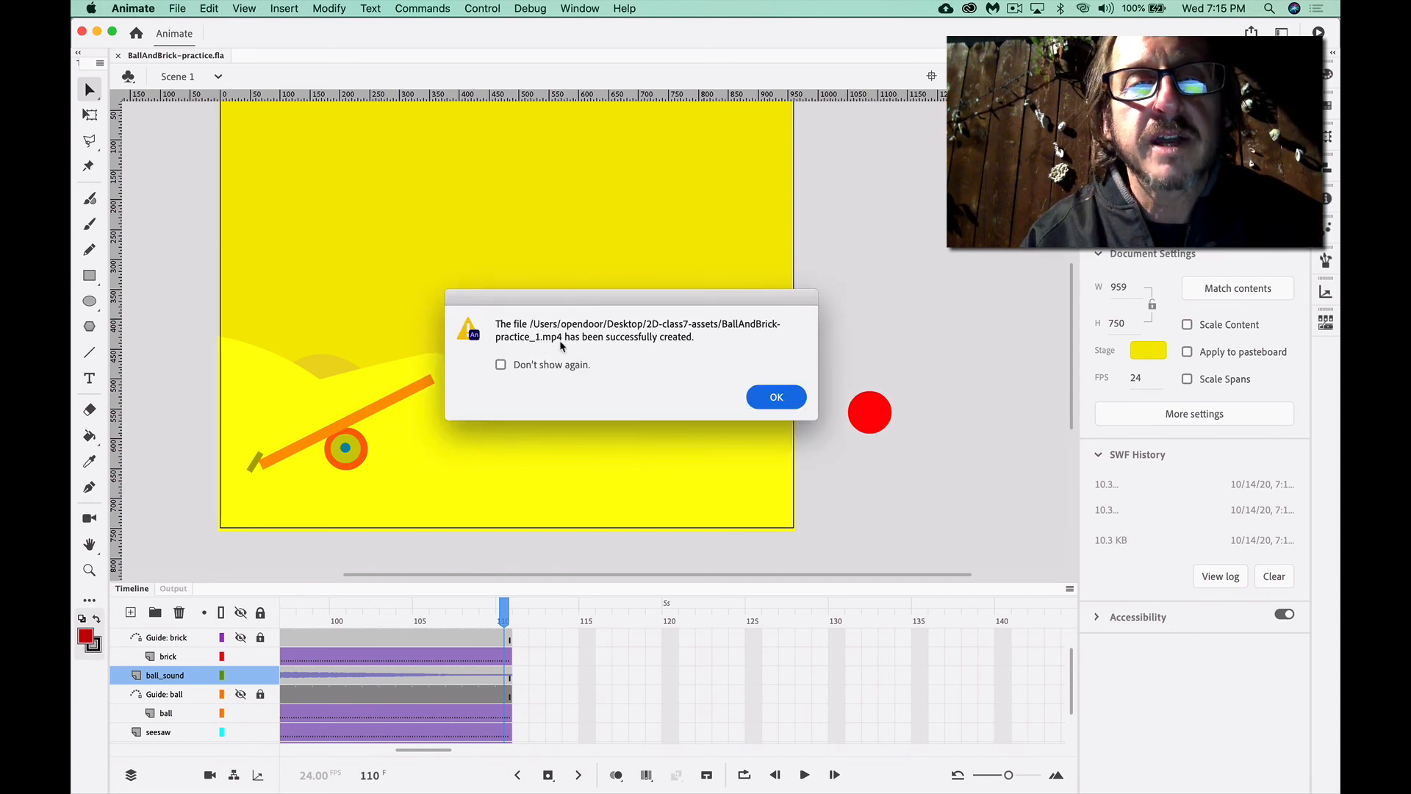
left_click(782, 397)
Switch to Finder, play a preview of BallAndBrick-practice_1.mp4, and inspect its file information
key("super+Tab")
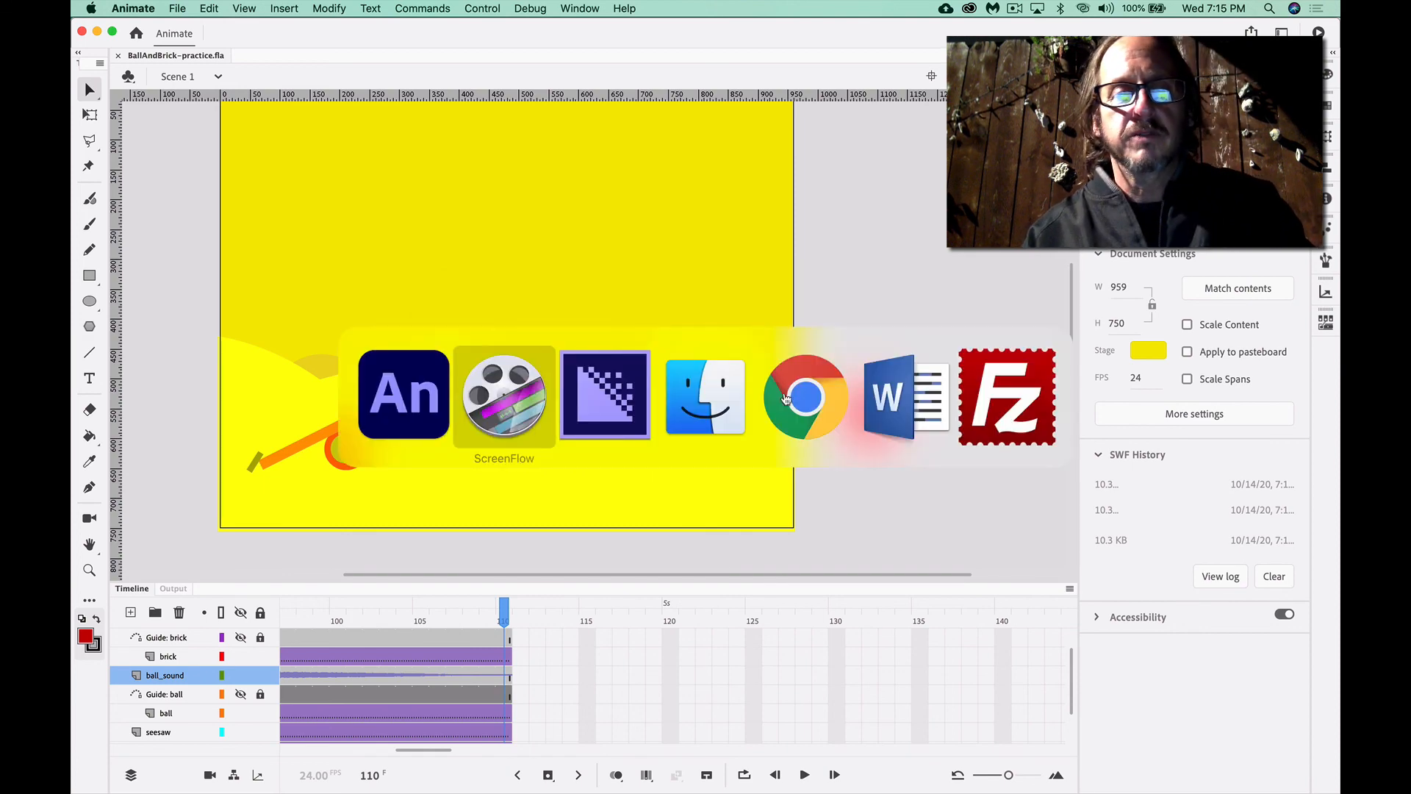
key("super+Tab")
key("super+Tab")
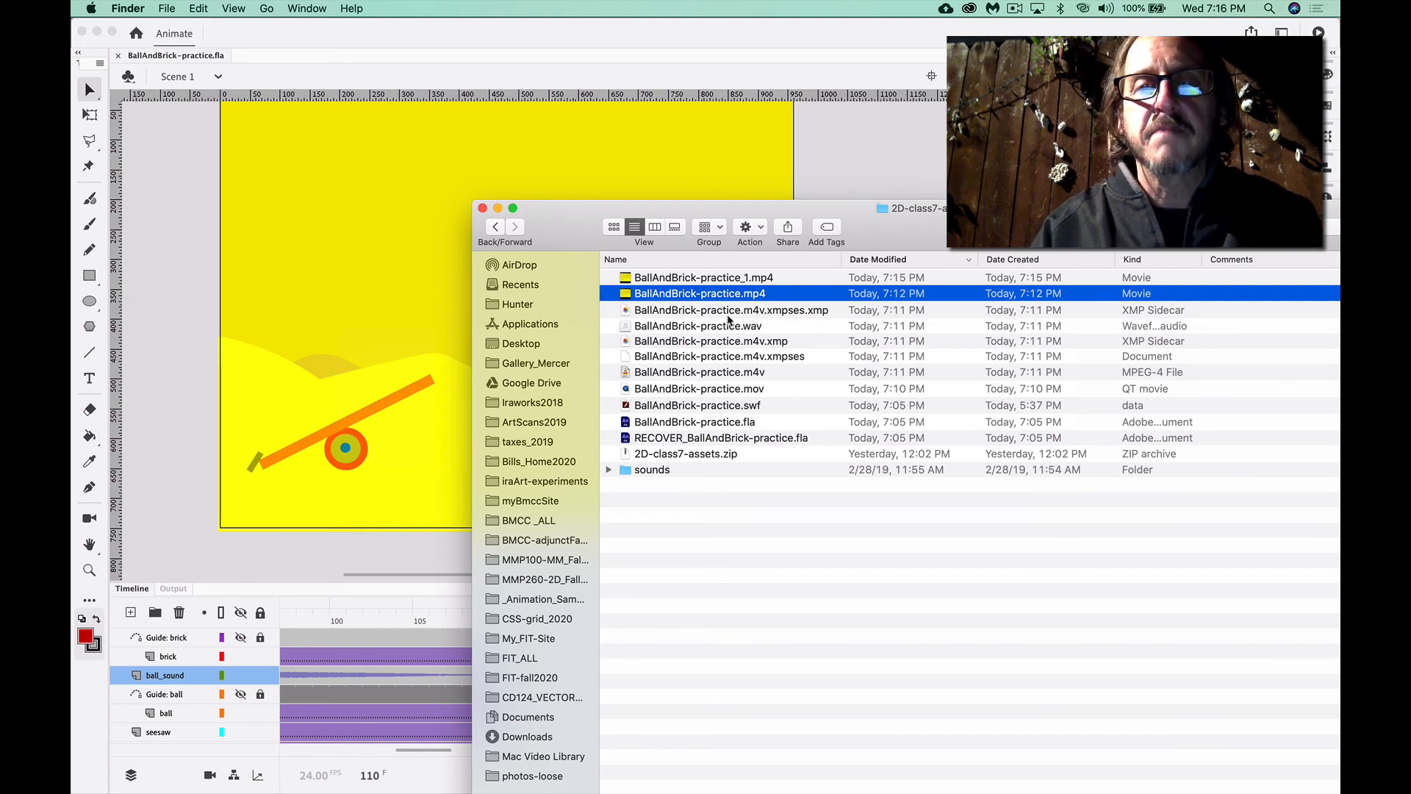
left_click(715, 282)
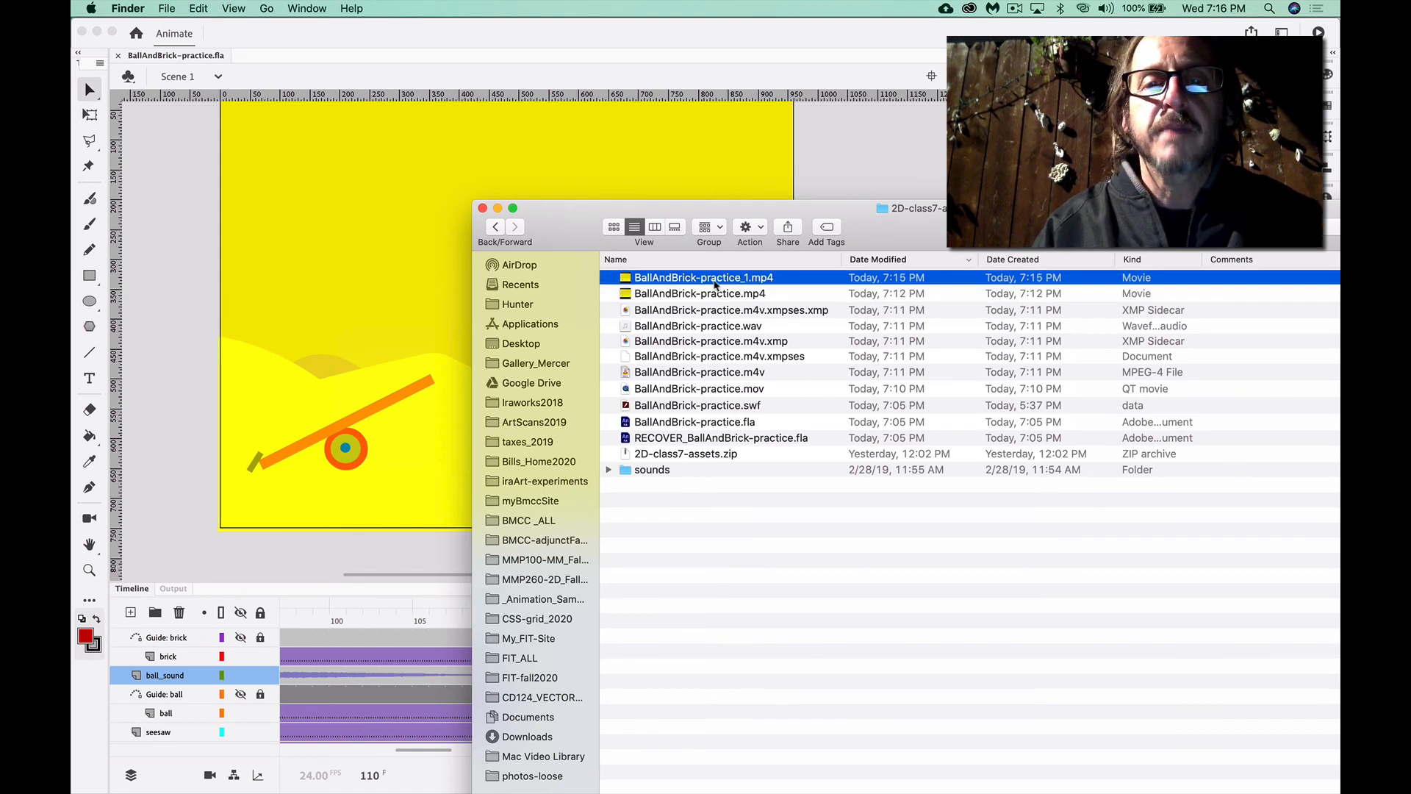
key("space")
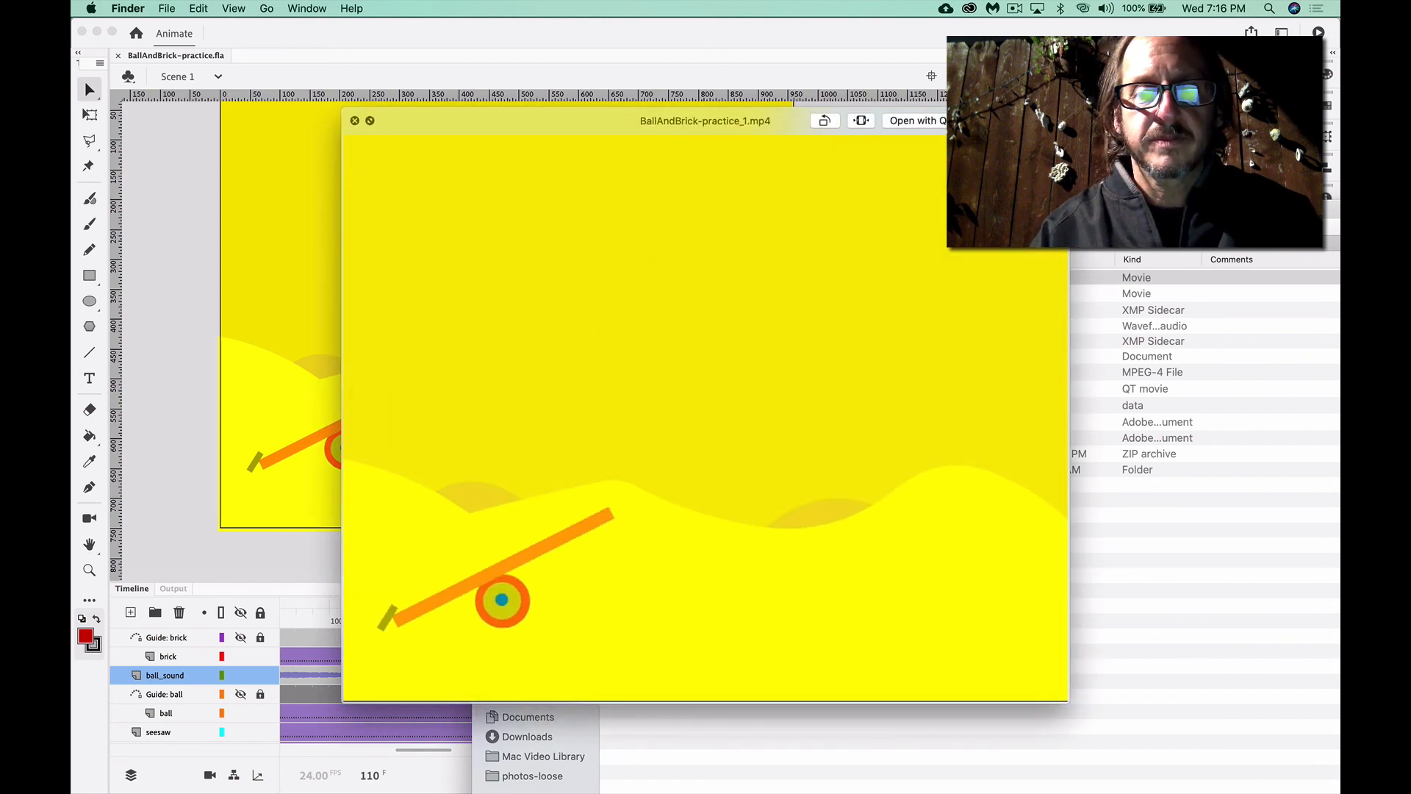
key("space")
key("space")
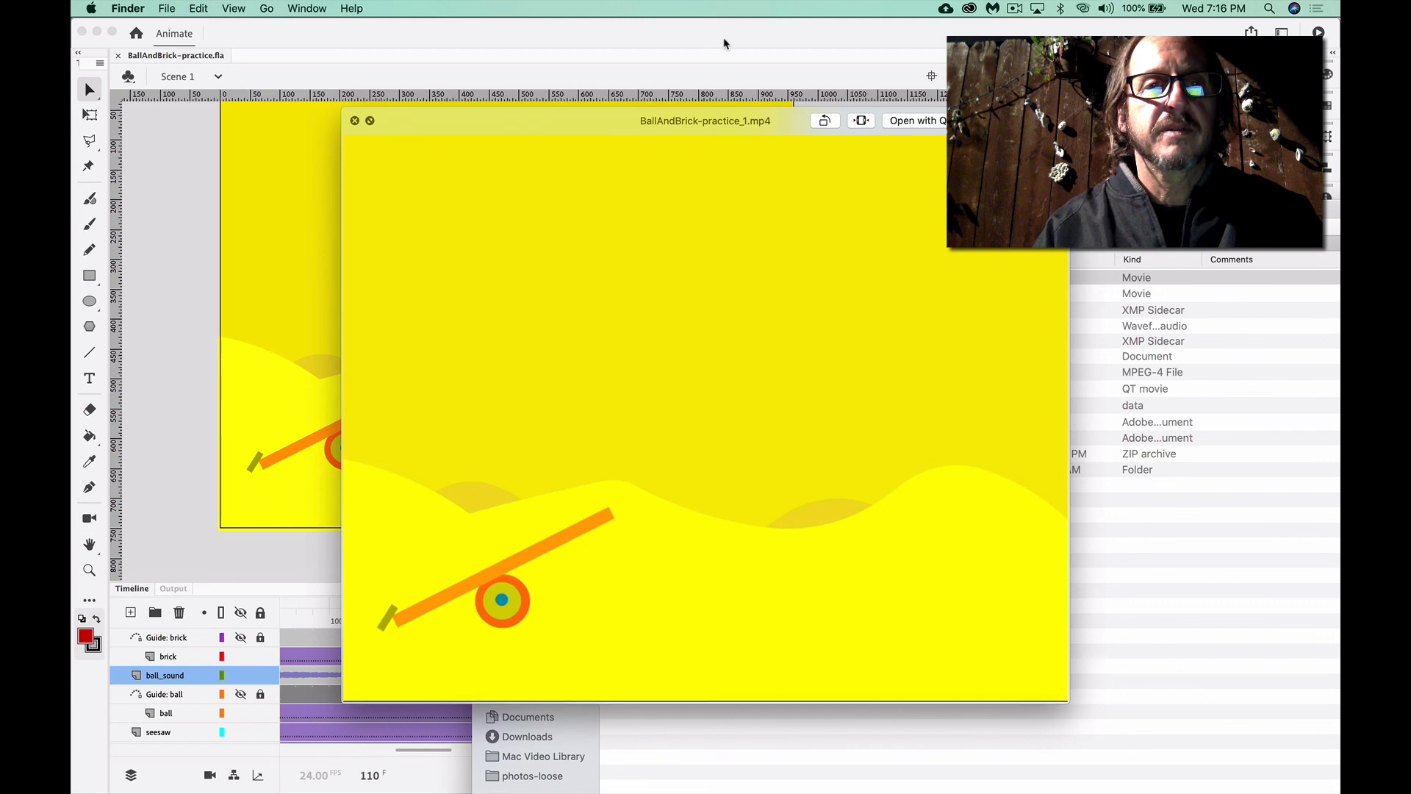
key("space")
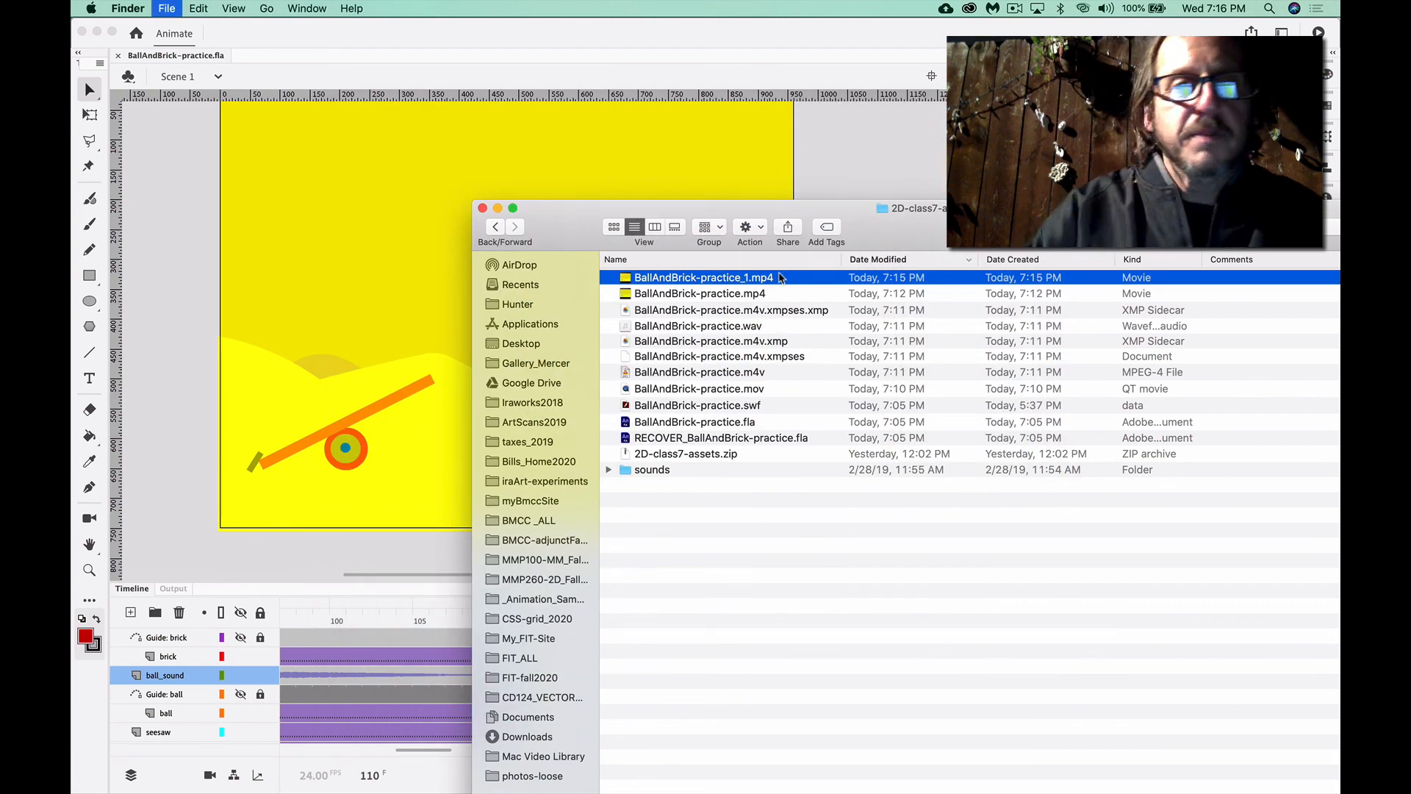
key("super+i")
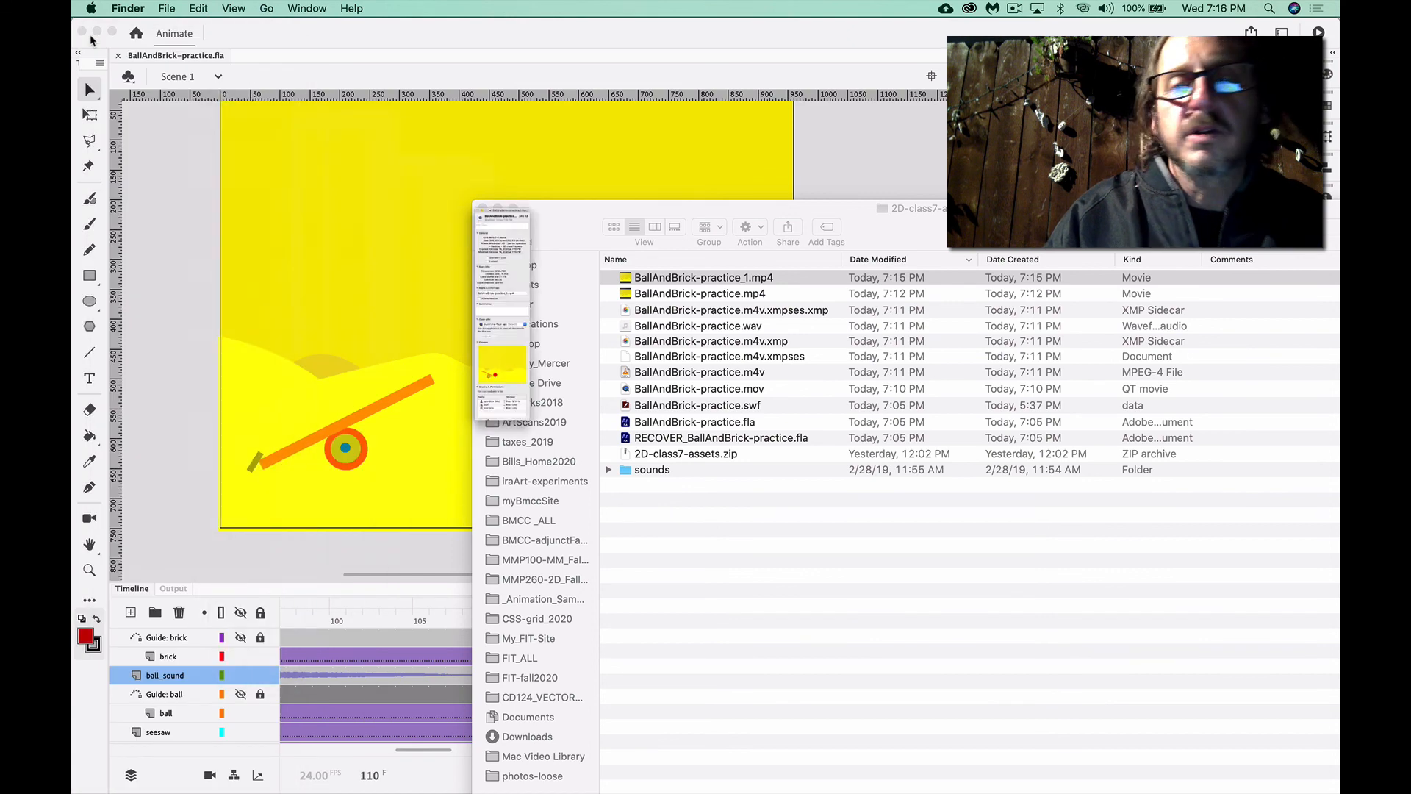
left_click(88, 33)
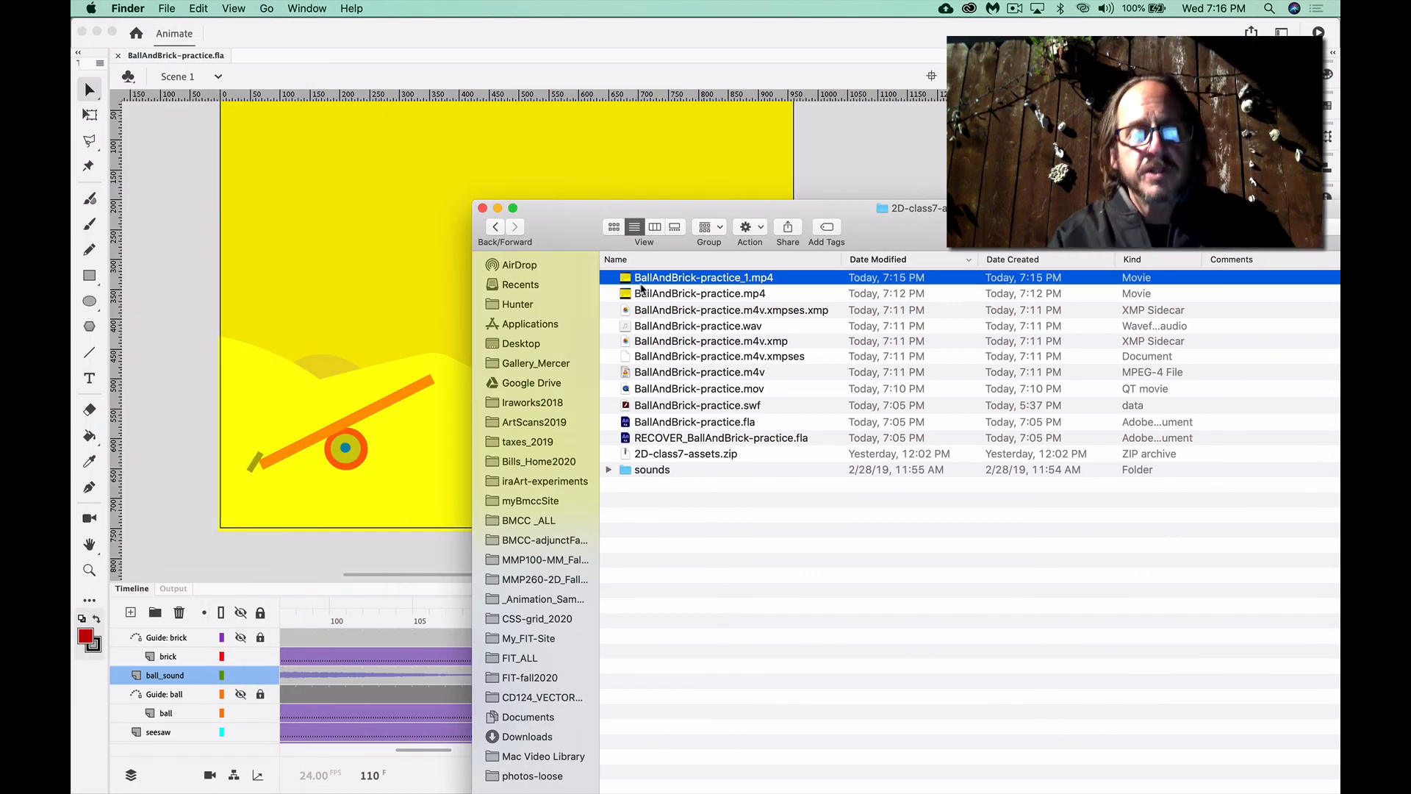